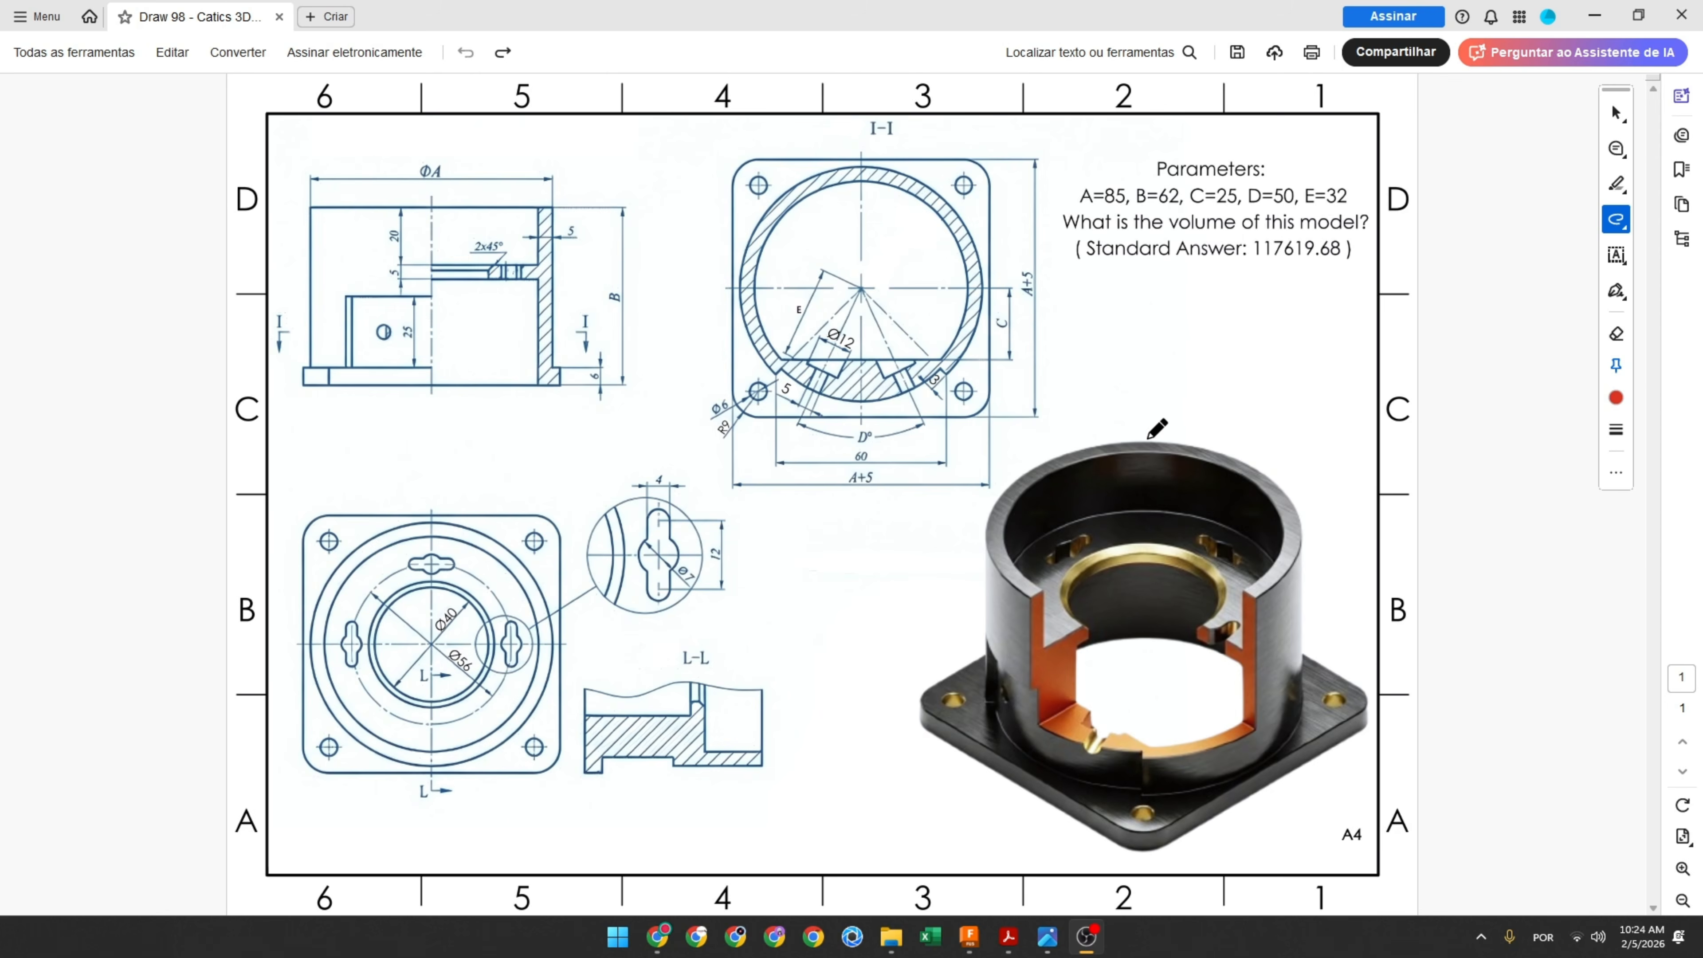
Draw red arrows on the PDF drawing pointing to the 3D view and section view I-I
{"action": "mouse_move", "coordinate": [1175, 310]}
{"action": "left_mouse_down"}
{"action": "mouse_move", "coordinate": [1173, 388]}
{"action": "mouse_move", "coordinate": [1150, 377]}
{"action": "left_mouse_up"}
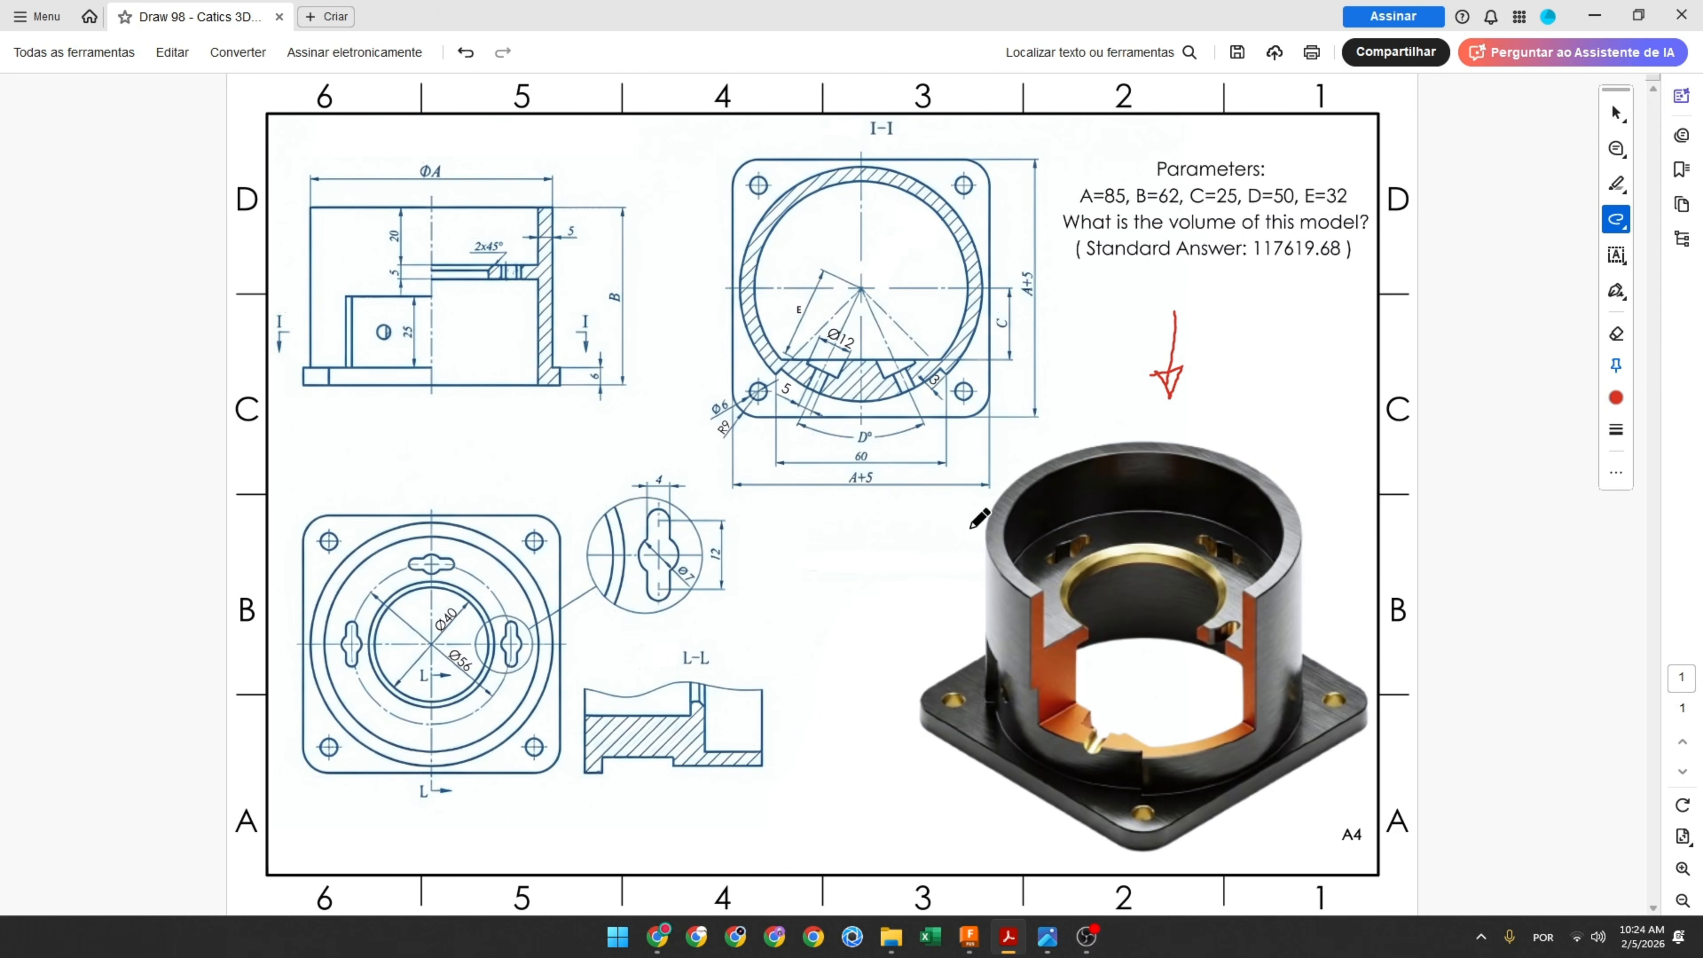
{"action": "left_click_drag", "start_coordinate": [835, 681], "coordinate": [891, 693]}
{"action": "mouse_move", "coordinate": [631, 152]}
{"action": "left_mouse_down"}
{"action": "mouse_move", "coordinate": [700, 162]}
{"action": "mouse_move", "coordinate": [704, 193]}
{"action": "left_mouse_up"}
{"action": "scroll", "coordinate": [845, 176], "scroll_direction": "up", "scroll_amount": 2, "text": "ctrl"}
{"action": "scroll", "coordinate": [845, 176], "scroll_direction": "up", "scroll_amount": 2, "text": "ctrl"}
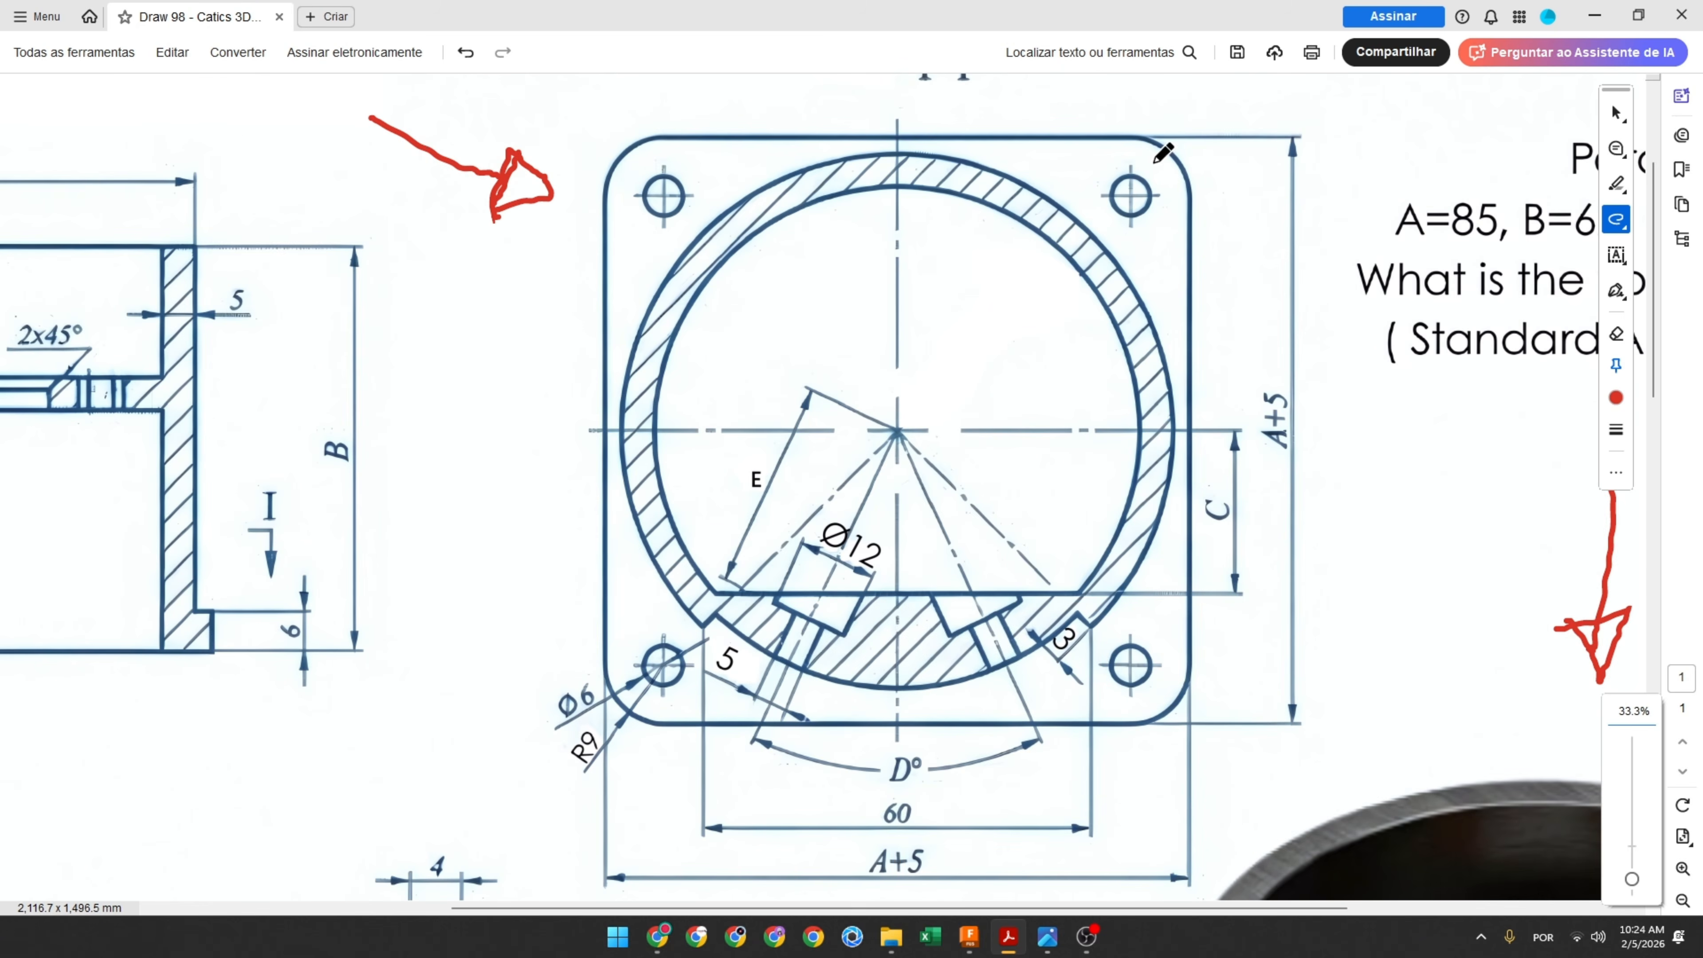
Mark the base plate's corner outline, both A+5 dimensions and the R9 corner radius in section view I-I
{"action": "scroll", "coordinate": [1063, 134], "scroll_direction": "down", "scroll_amount": 1}
{"action": "mouse_move", "coordinate": [1045, 137]}
{"action": "left_mouse_down"}
{"action": "mouse_move", "coordinate": [1196, 91]}
{"action": "mouse_move", "coordinate": [1192, 249]}
{"action": "left_mouse_up"}
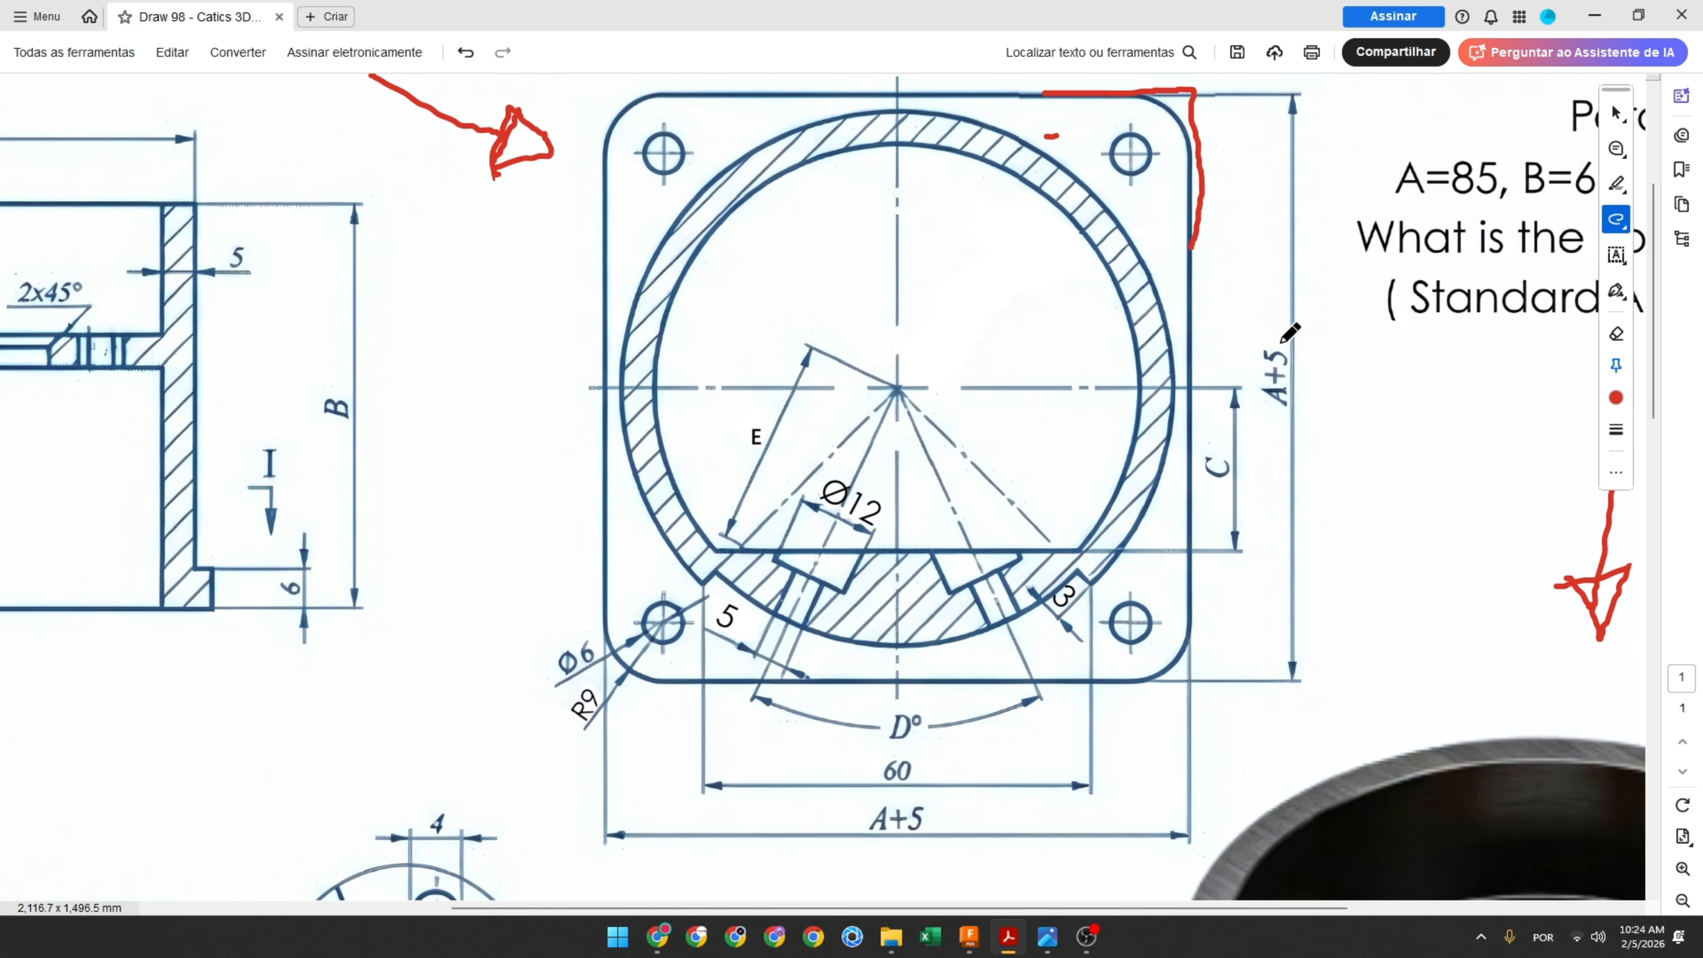
{"action": "left_click_drag", "start_coordinate": [1281, 342], "coordinate": [1274, 416]}
{"action": "left_click_drag", "start_coordinate": [858, 827], "coordinate": [930, 820]}
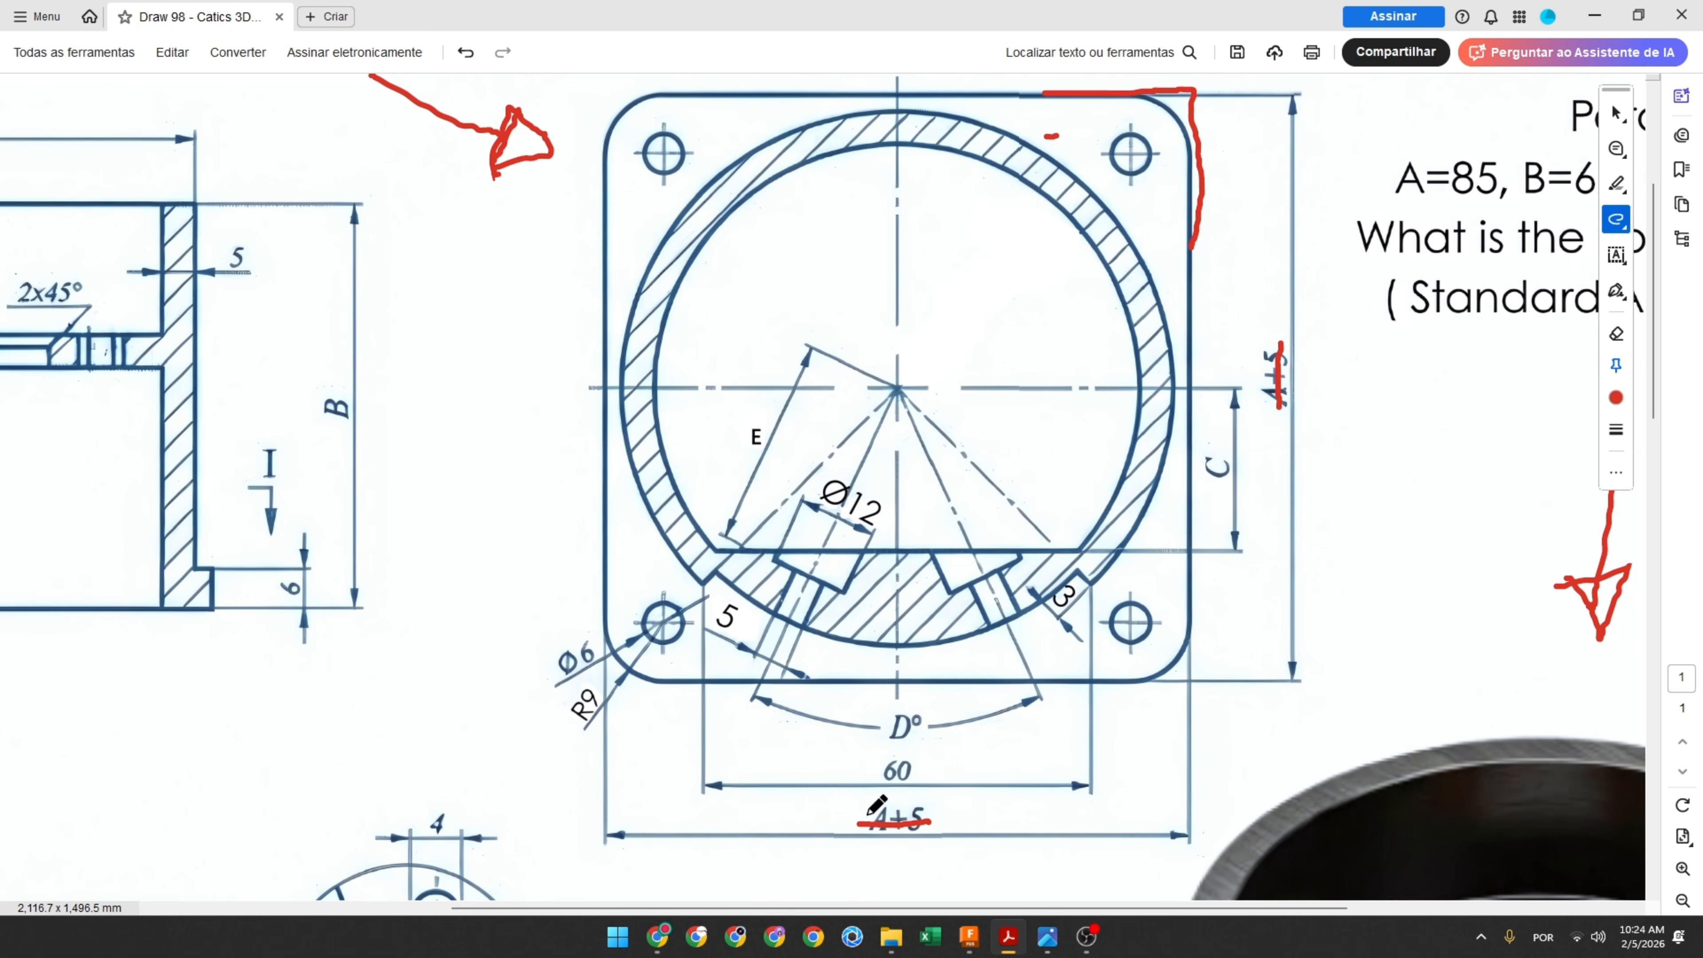
{"action": "mouse_move", "coordinate": [605, 620]}
{"action": "left_mouse_down"}
{"action": "mouse_move", "coordinate": [613, 650]}
{"action": "mouse_move", "coordinate": [673, 677]}
{"action": "mouse_move", "coordinate": [573, 726]}
{"action": "left_mouse_up"}
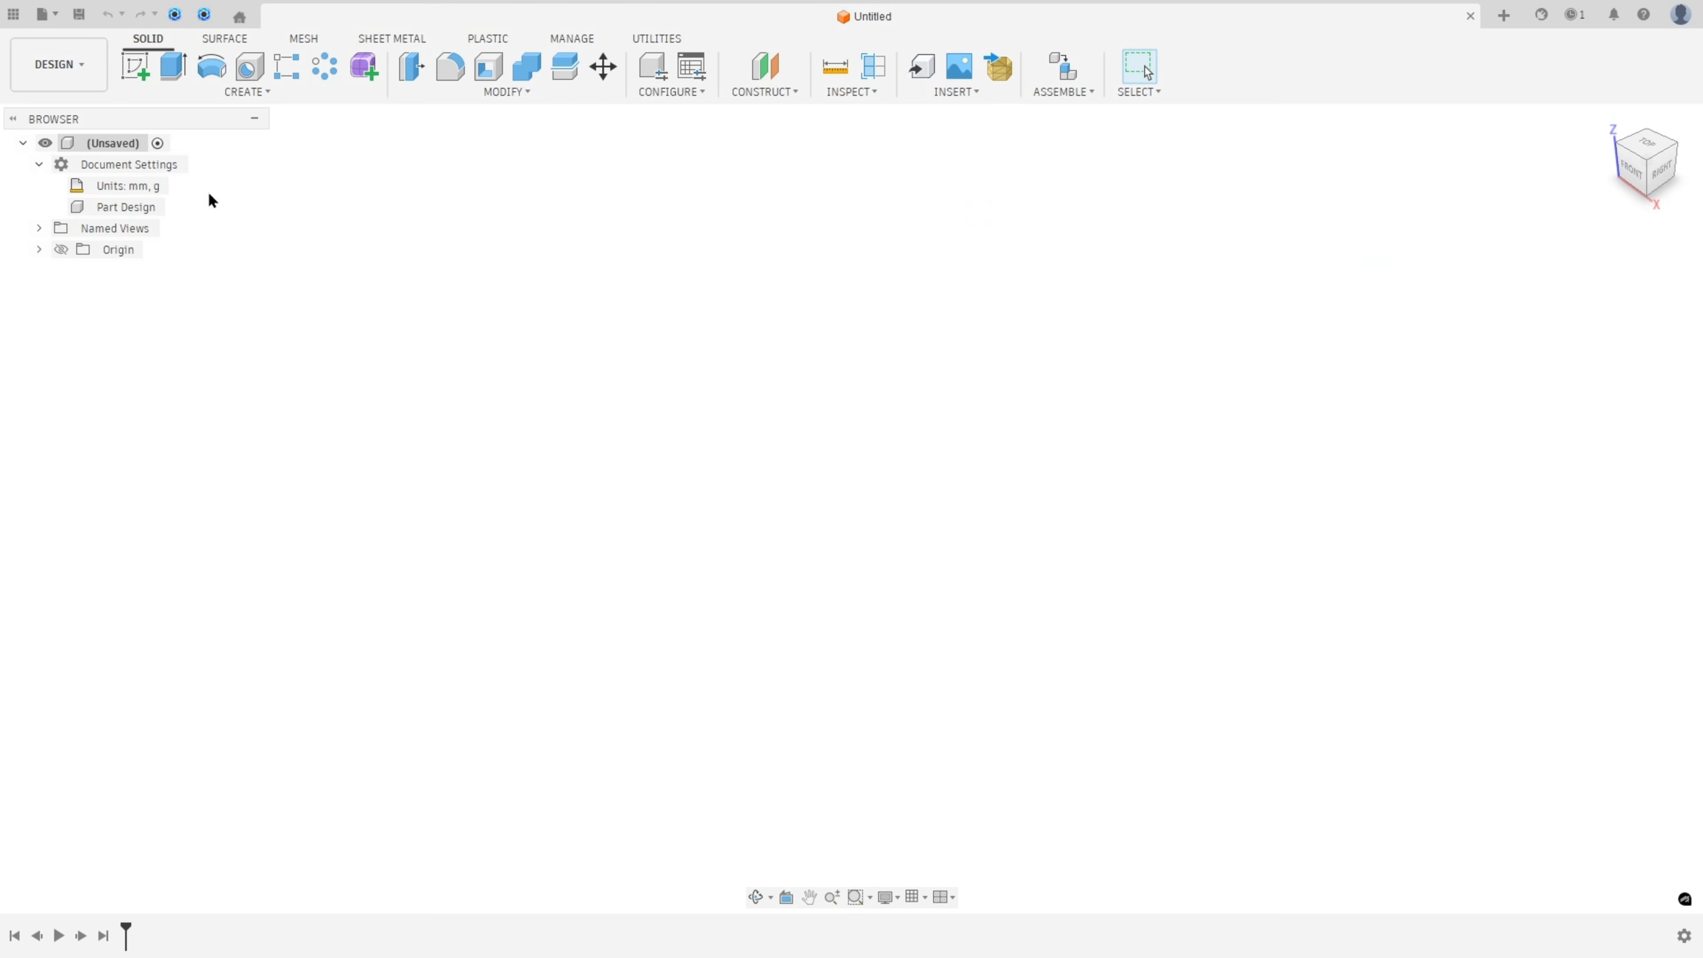
Switch to Fusion and sketch a 90 x 90 mm center rectangle on the horizontal plane, centred on the origin
{"action": "left_click", "coordinate": [133, 66]}
{"action": "left_click", "coordinate": [968, 510]}
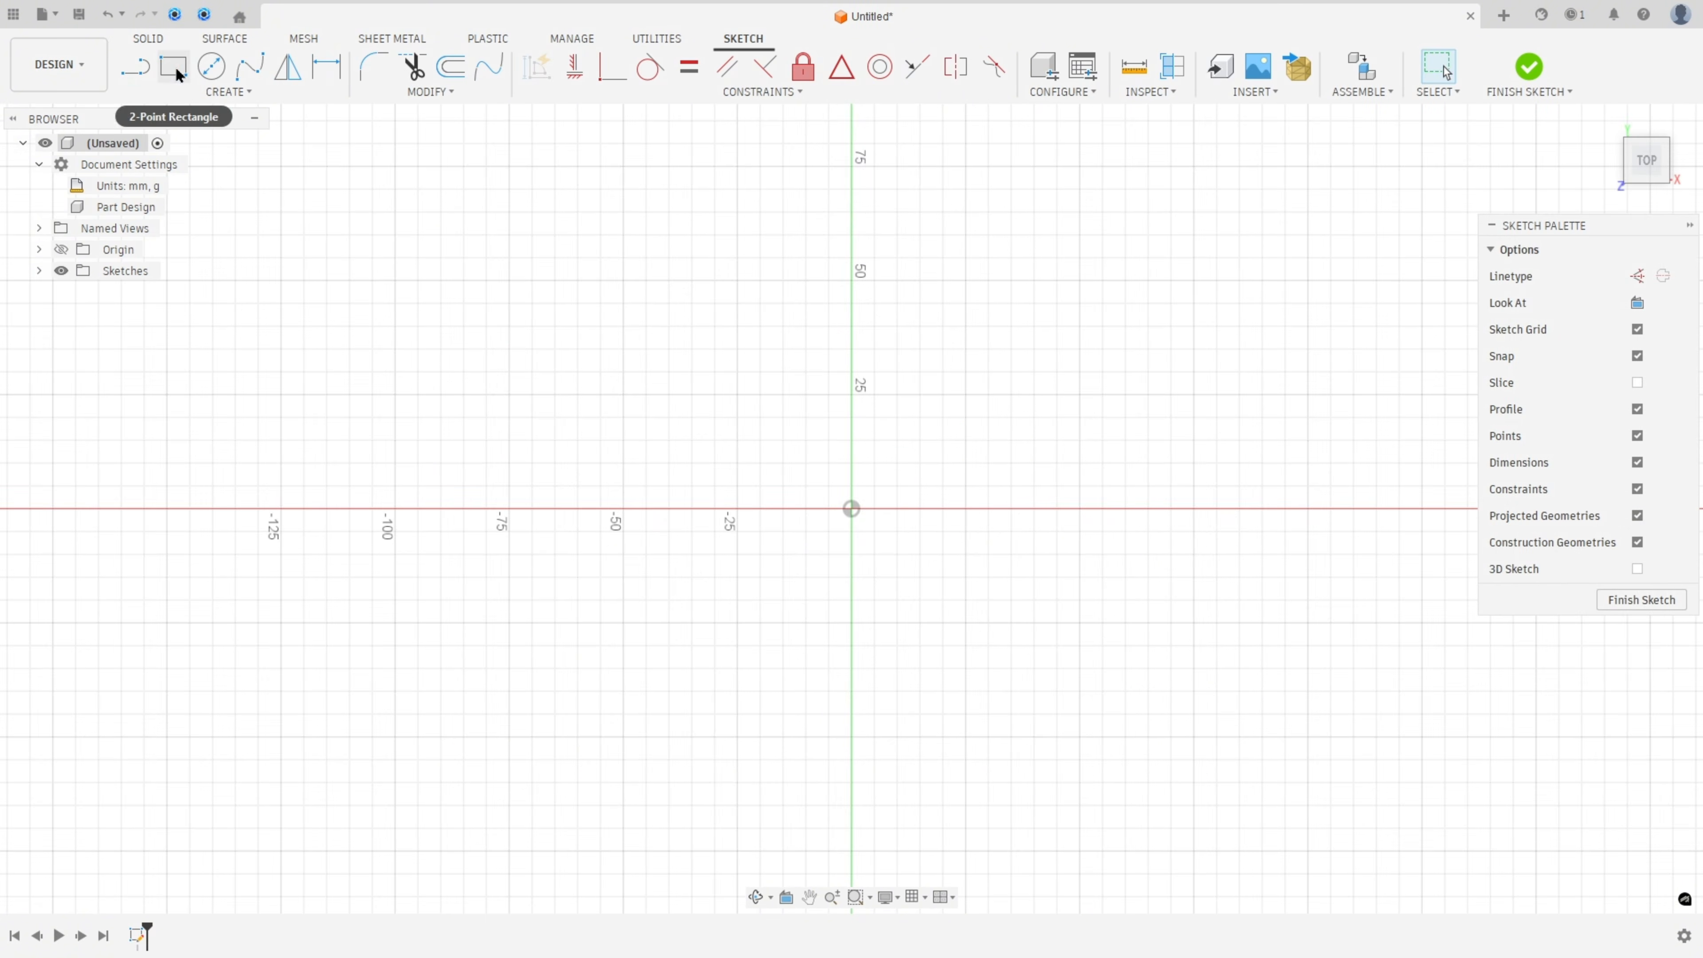
{"action": "left_click", "coordinate": [178, 74]}
{"action": "left_click", "coordinate": [1635, 302]}
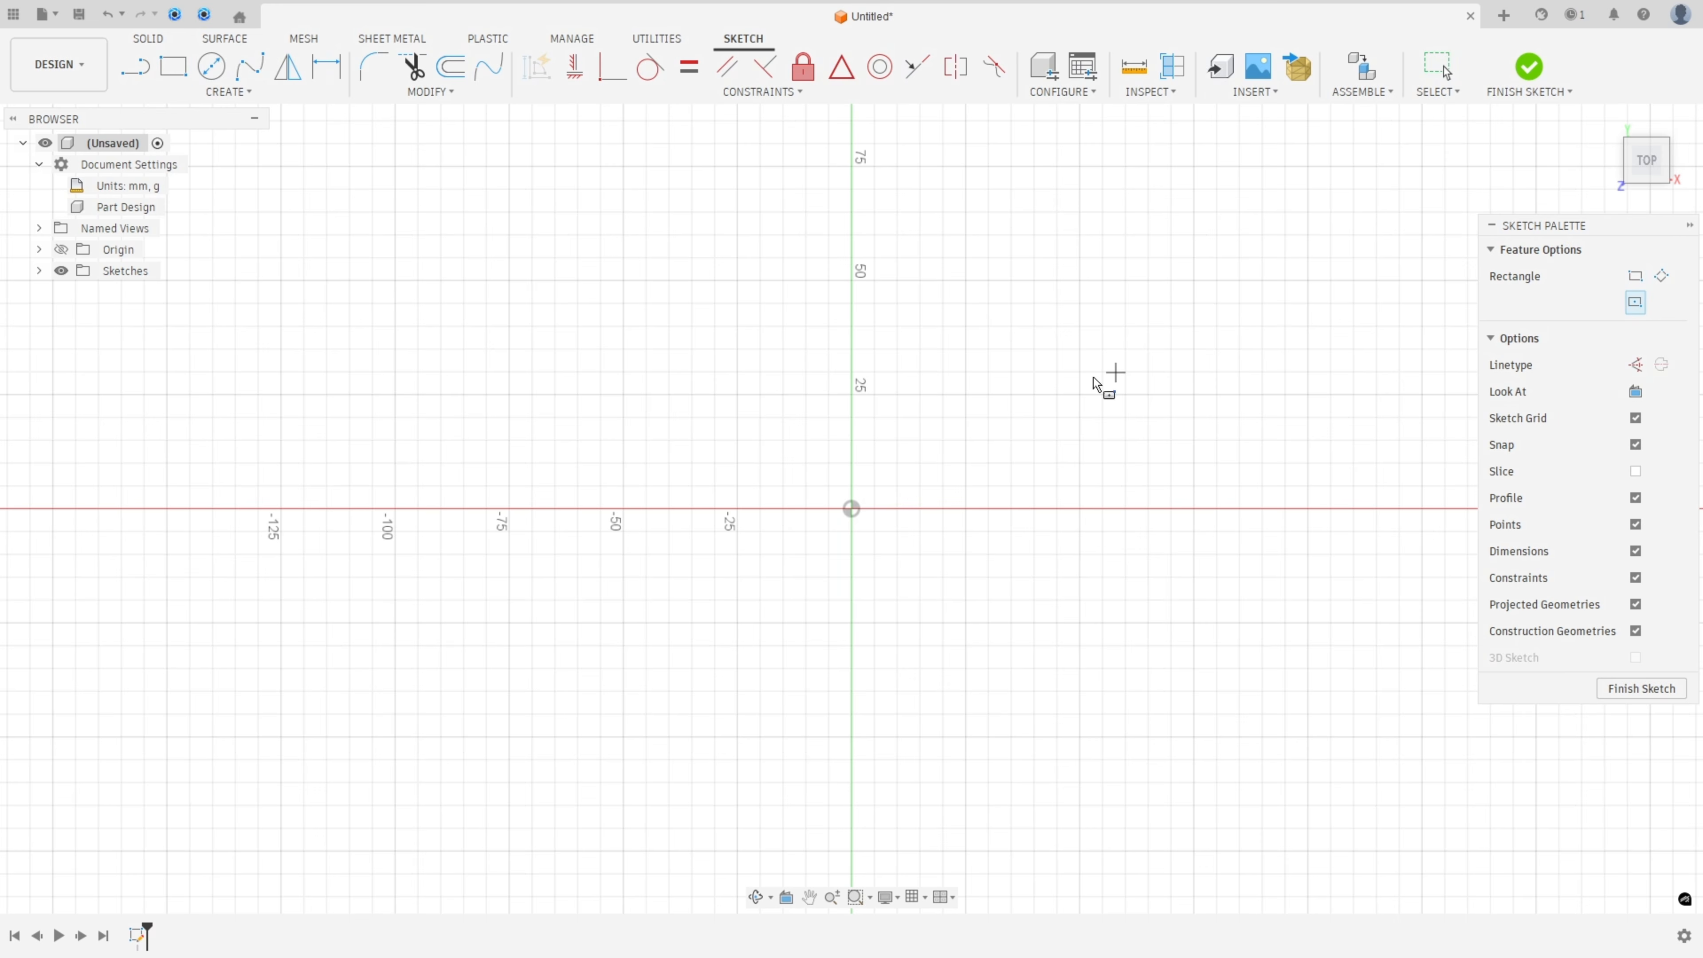
{"action": "left_click", "coordinate": [851, 510]}
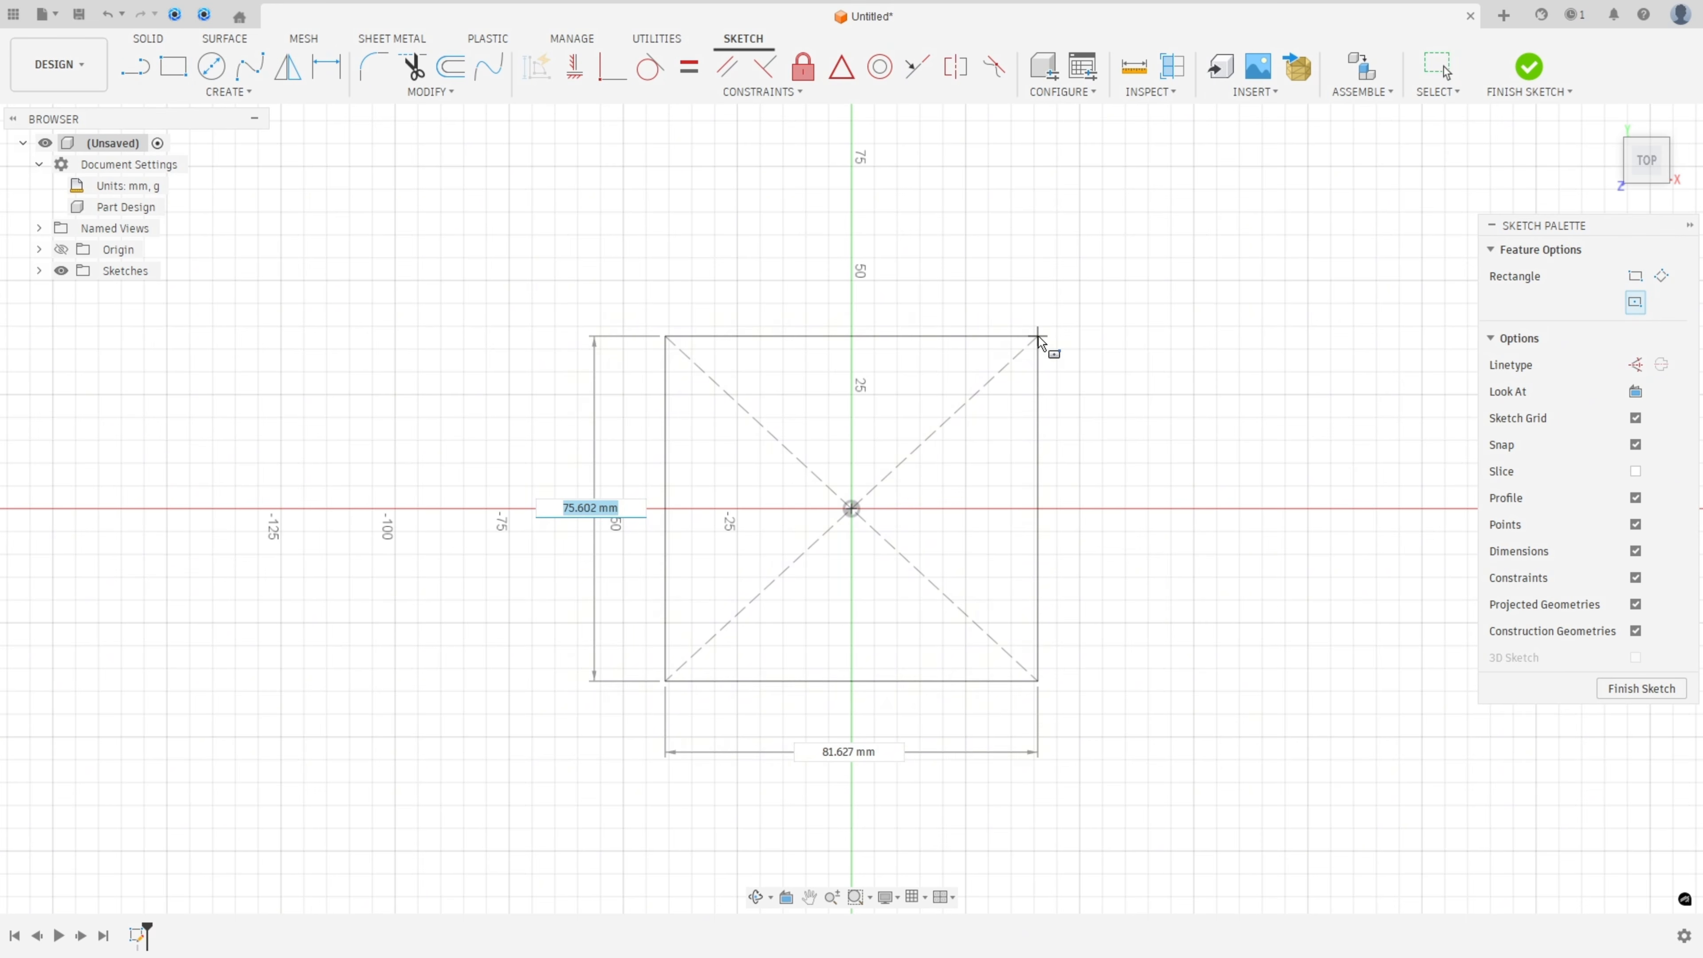
{"action": "type", "text": "90"}
{"action": "key", "text": "Tab"}
{"action": "type", "text": "90"}
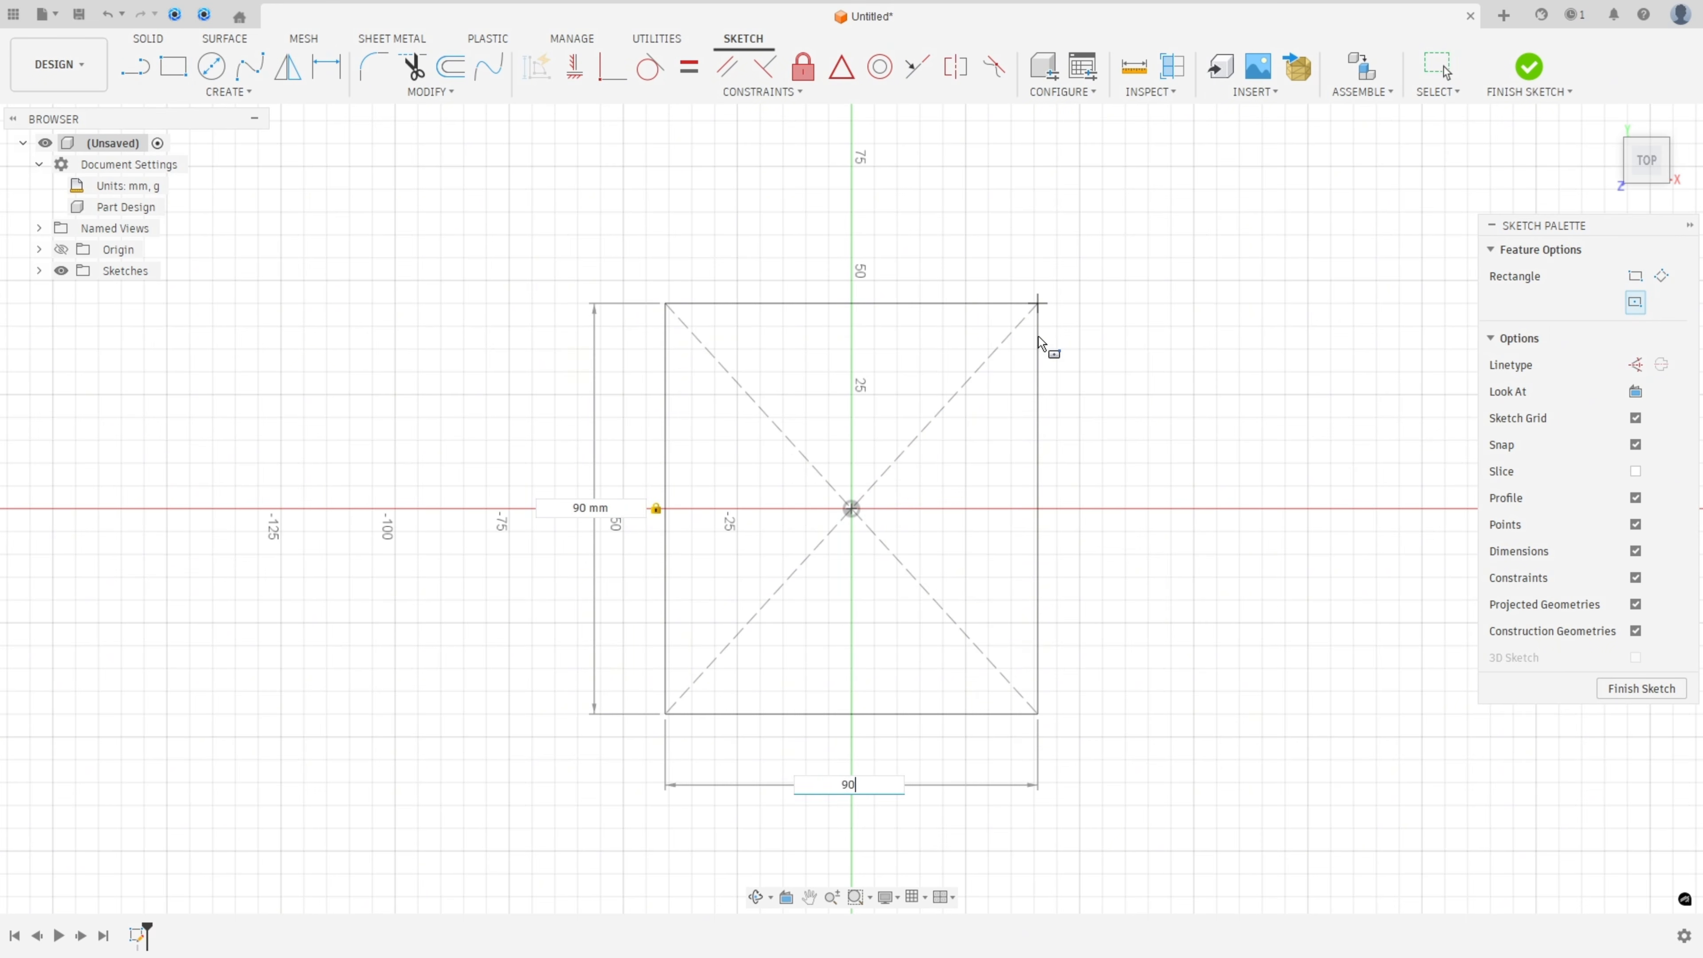
{"action": "key", "text": "Return"}
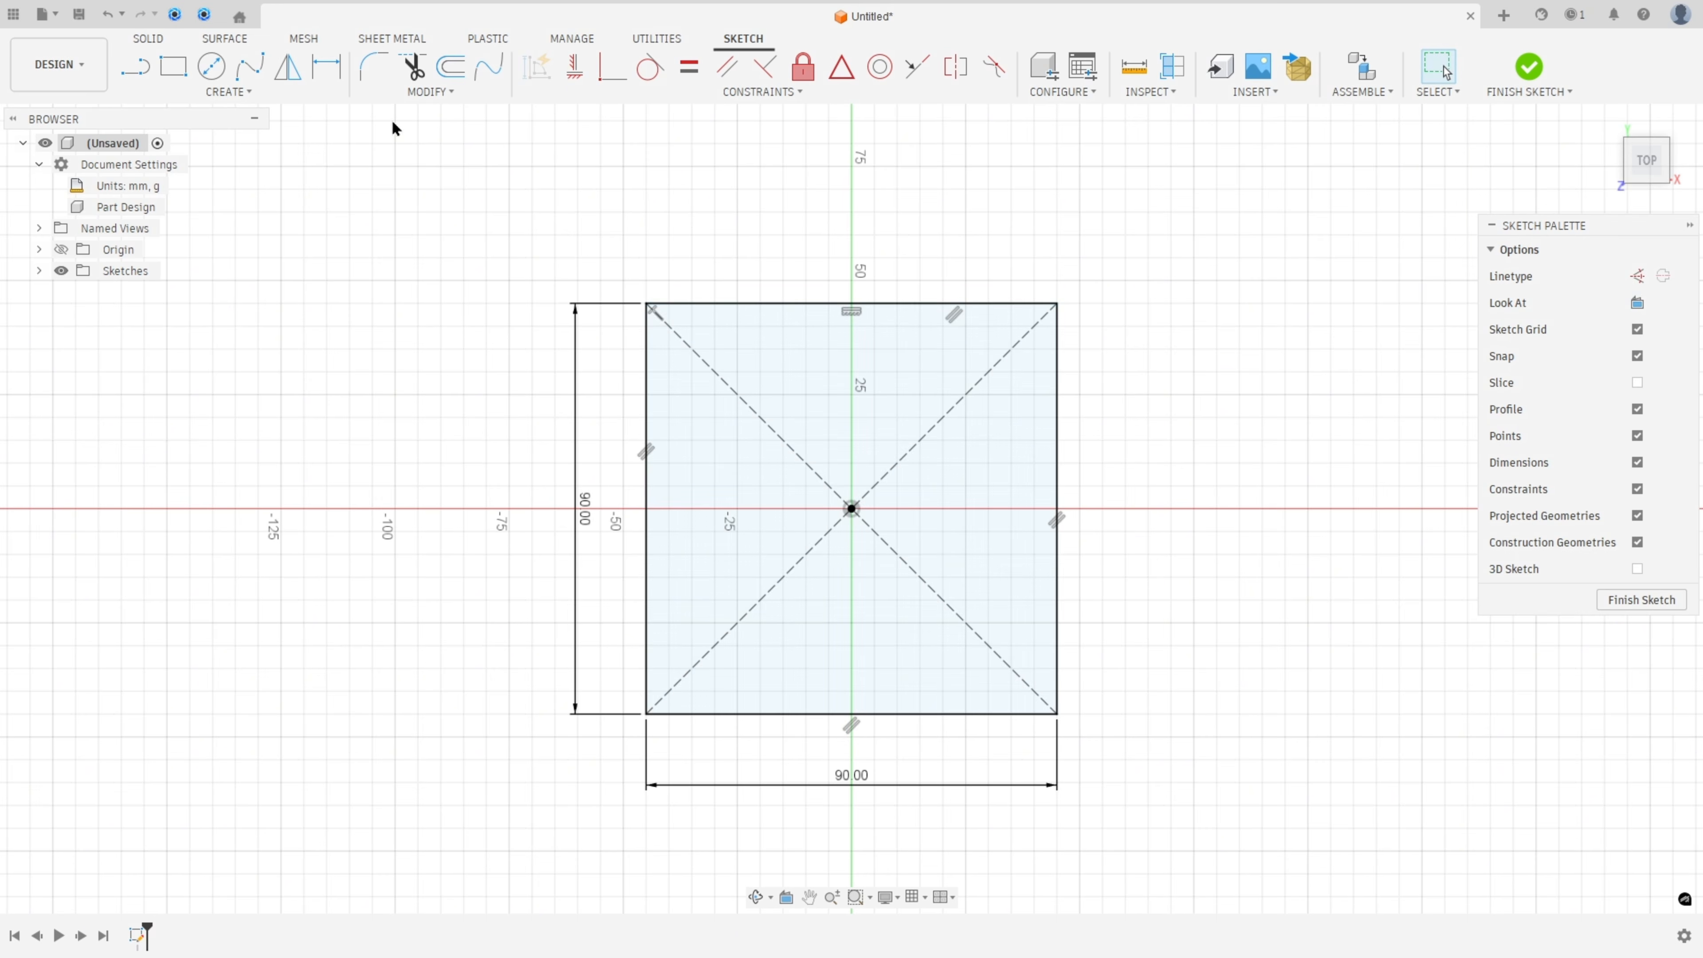
Fillet all four corners of the square sketch with a 9 mm radius
{"action": "left_click", "coordinate": [374, 66]}
{"action": "left_click", "coordinate": [694, 305]}
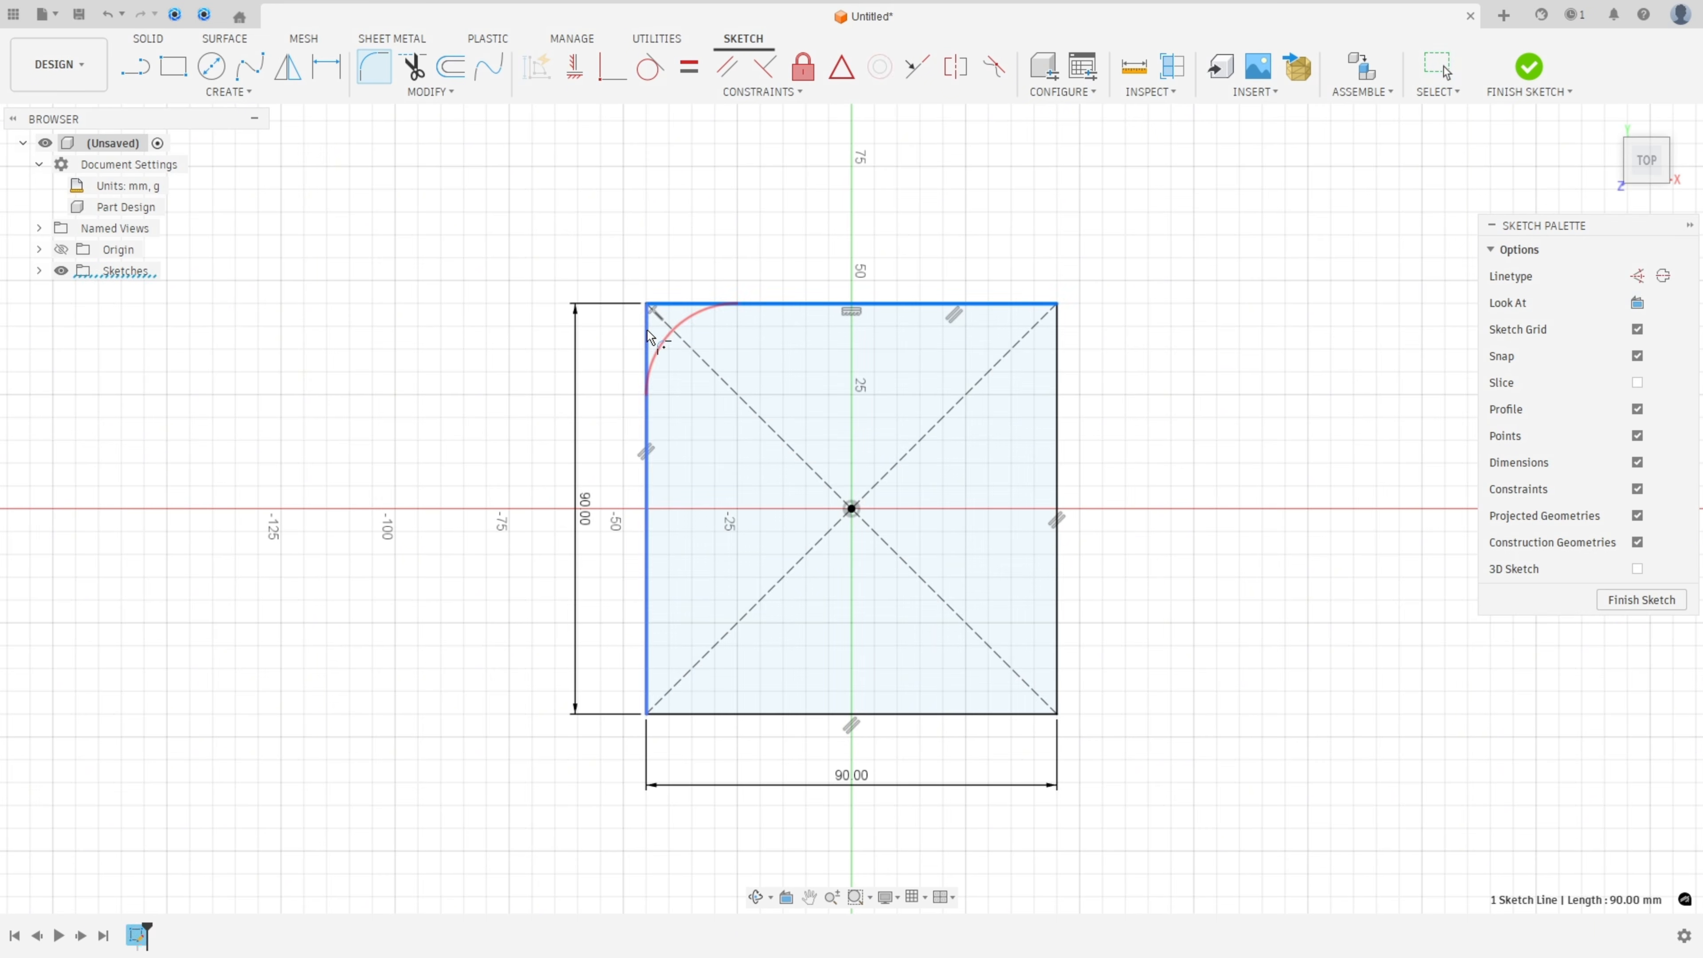
{"action": "left_click", "coordinate": [647, 338]}
{"action": "type", "text": "9"}
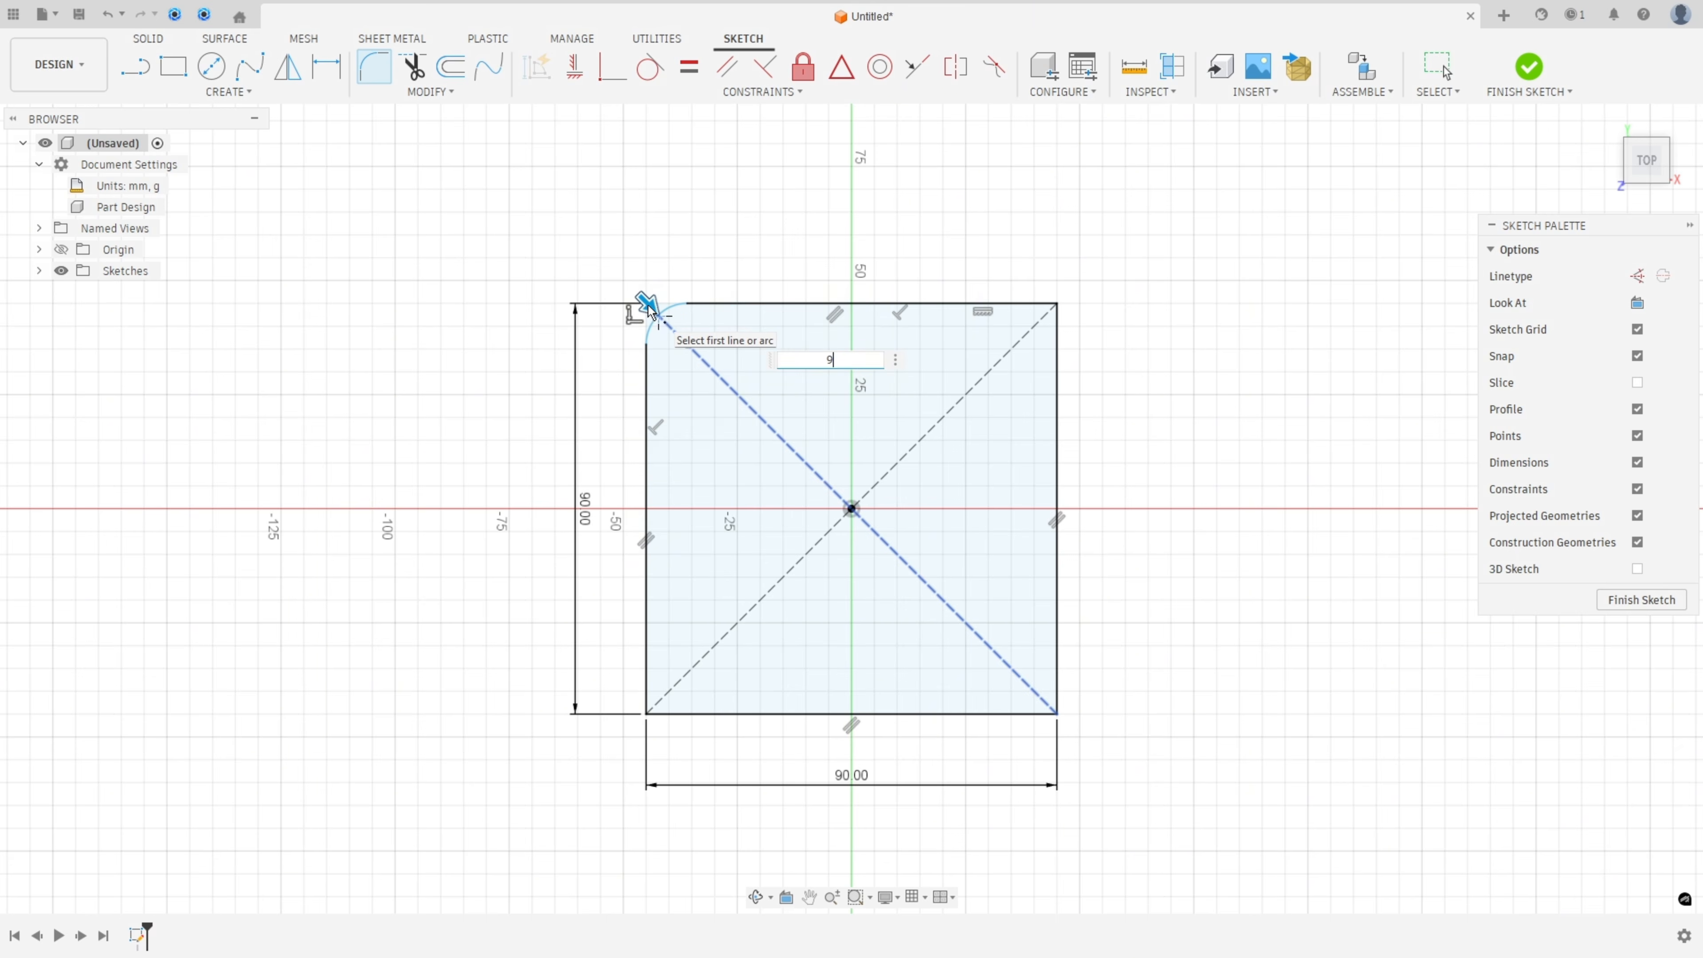
{"action": "key", "text": "Return"}
{"action": "left_click", "coordinate": [1057, 363]}
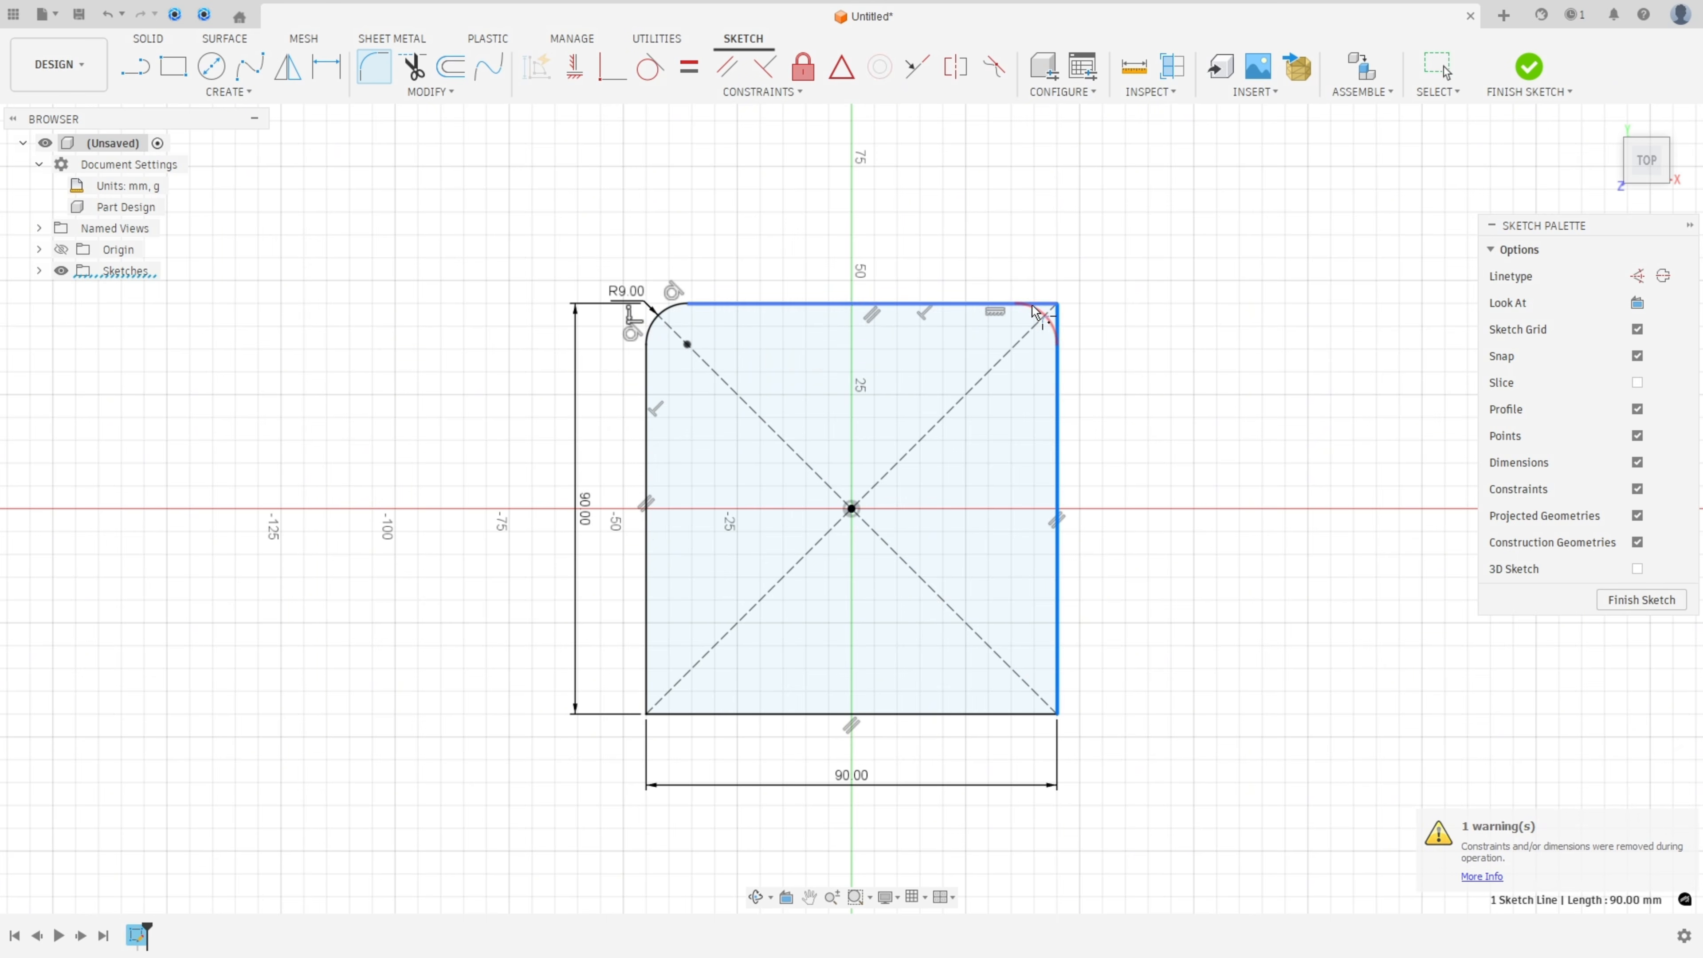
{"action": "left_click", "coordinate": [1032, 311]}
{"action": "left_click", "coordinate": [1011, 713]}
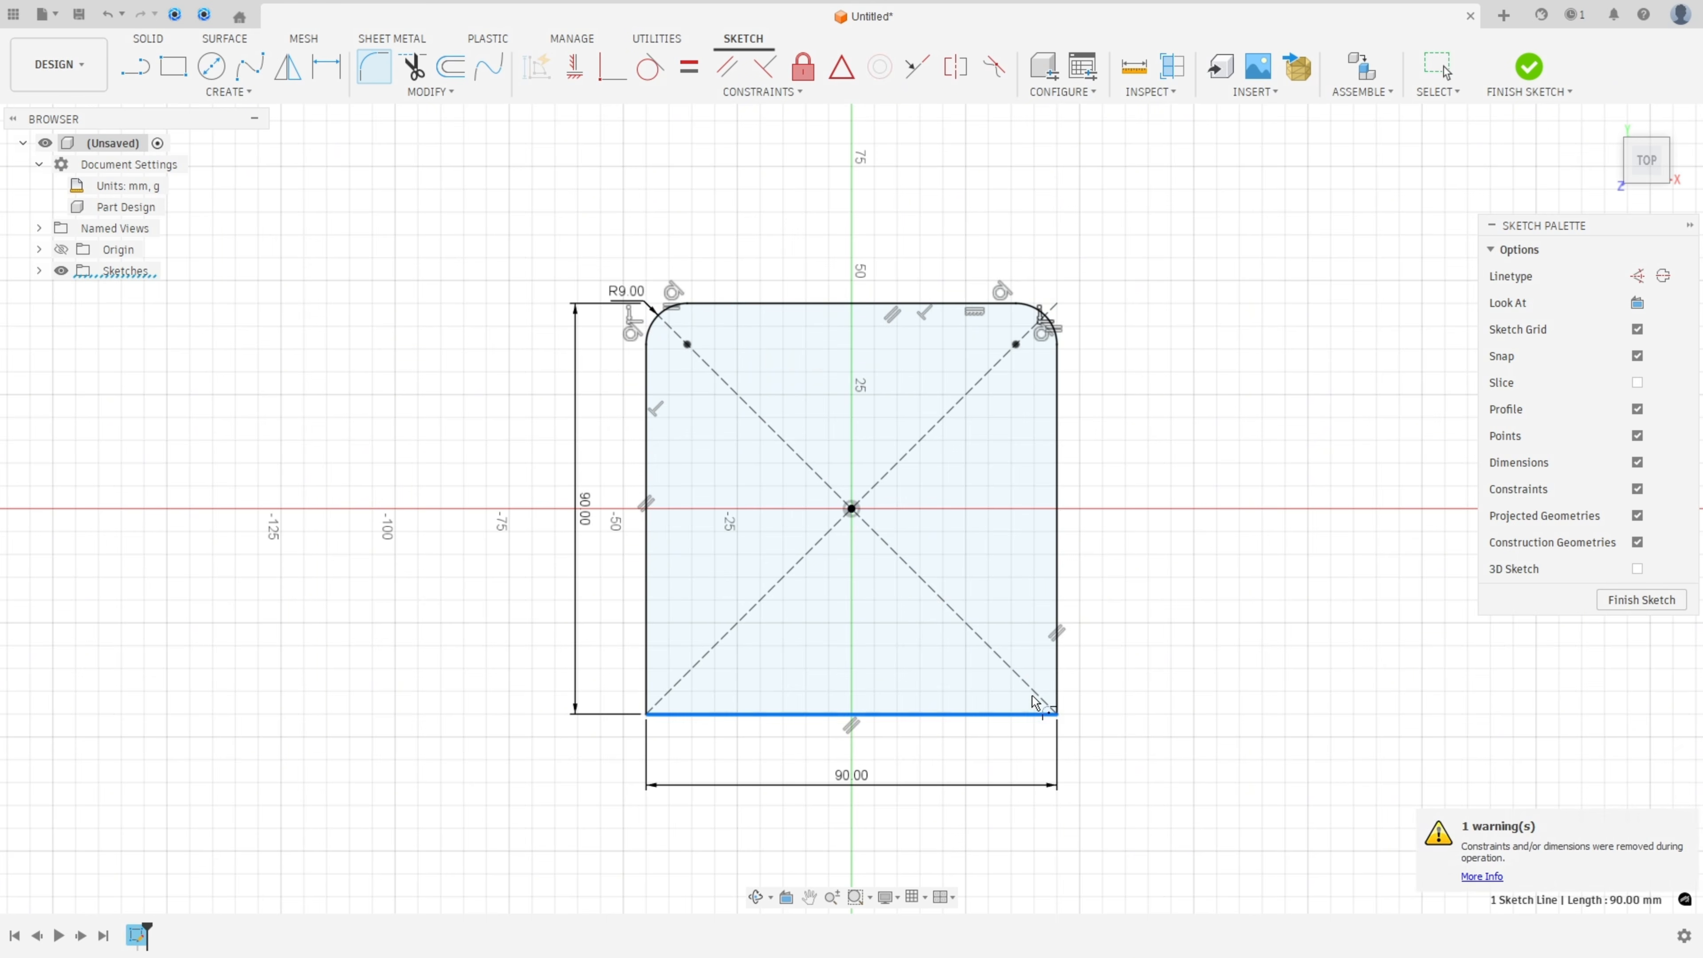
{"action": "left_click", "coordinate": [1057, 683]}
{"action": "left_click", "coordinate": [646, 664]}
{"action": "left_click", "coordinate": [778, 714]}
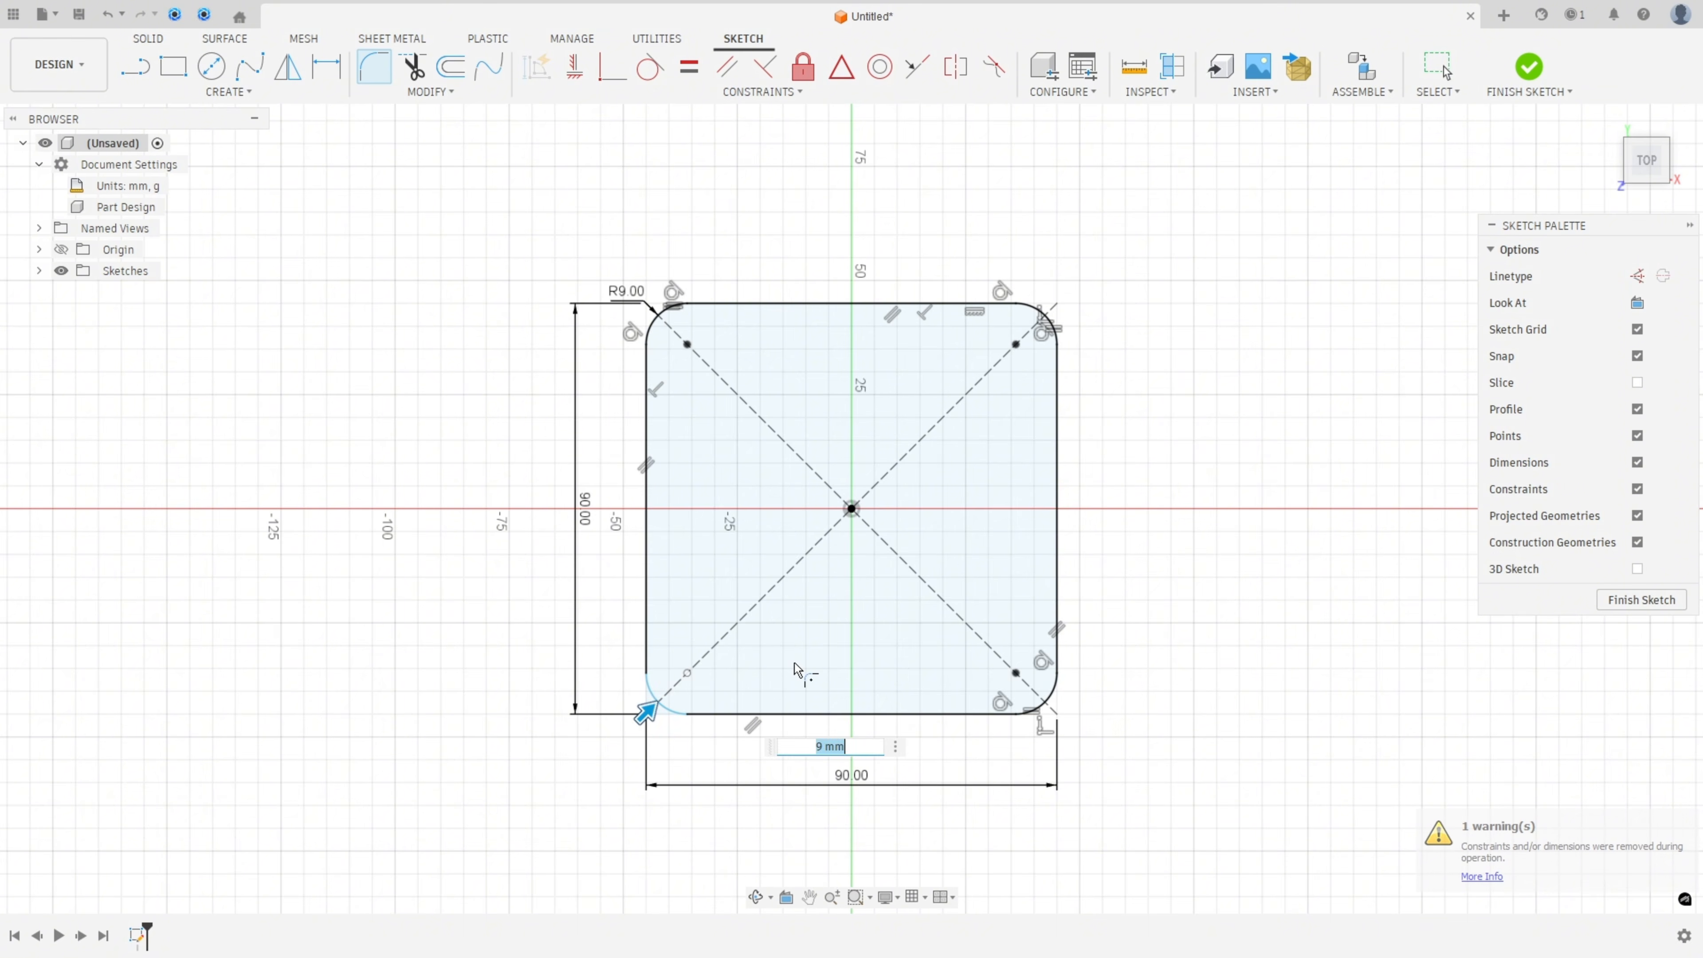
{"action": "key", "text": "Return"}
{"action": "key", "text": "Escape"}
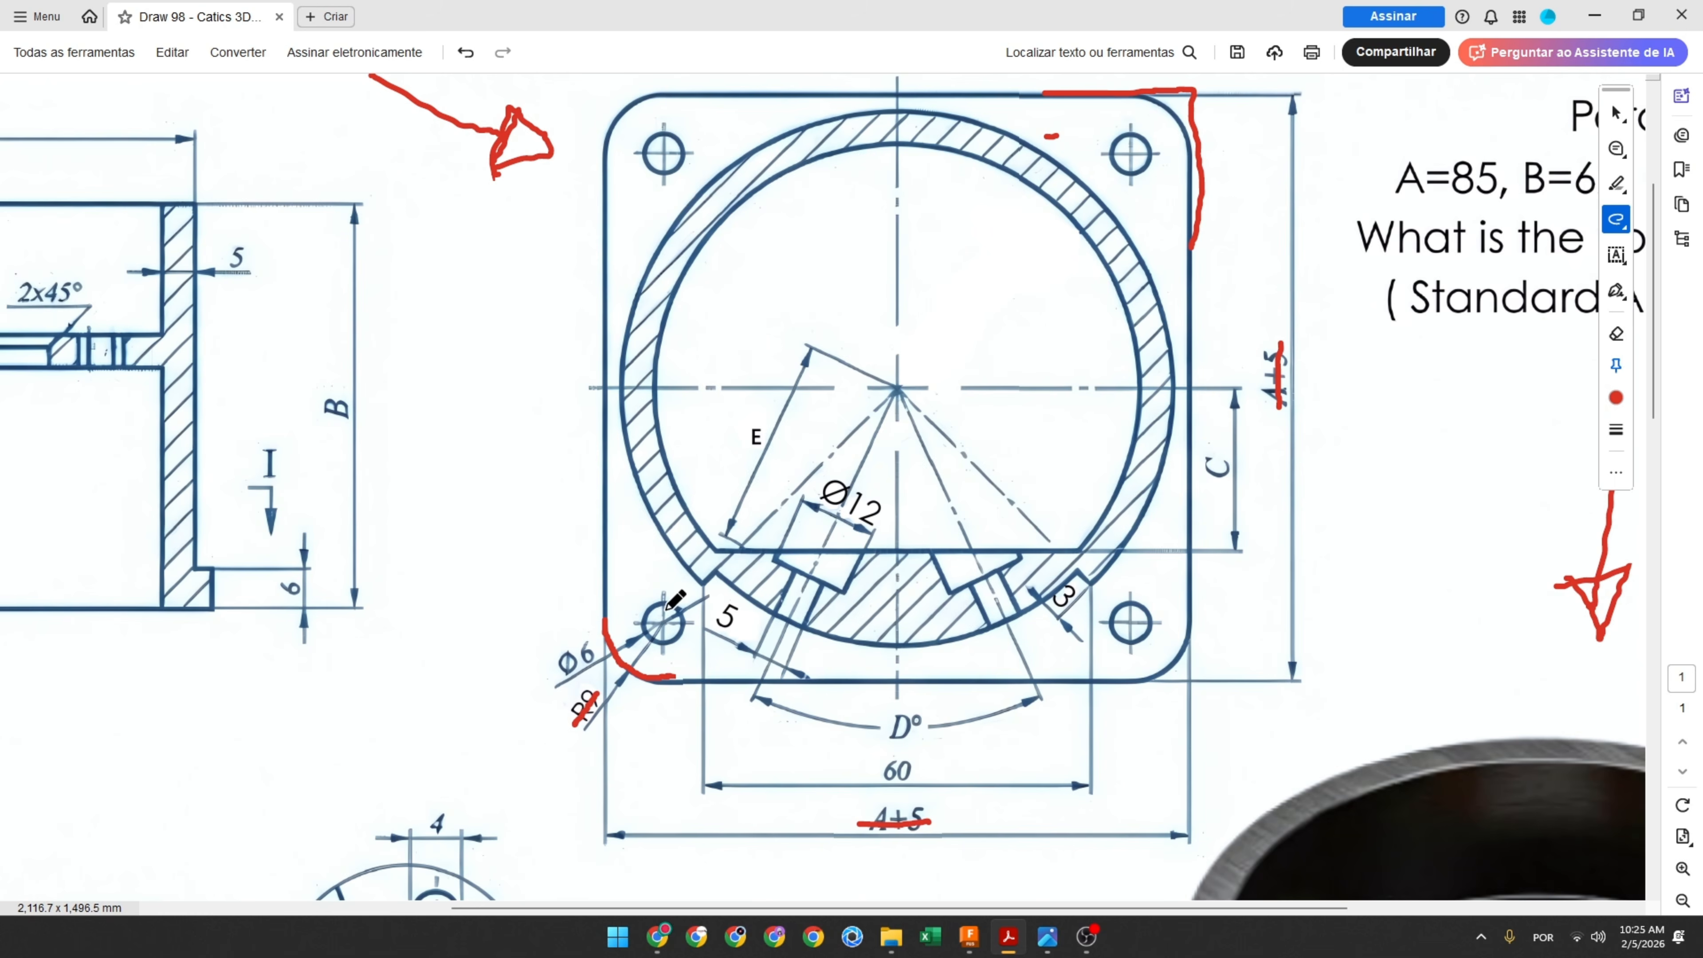
Switch to the PDF drawing and mark the four corner holes and the Ø6 dimension in section view I-I
{"action": "mouse_move", "coordinate": [658, 602]}
{"action": "left_mouse_down"}
{"action": "mouse_move", "coordinate": [651, 641]}
{"action": "mouse_move", "coordinate": [674, 599]}
{"action": "left_mouse_up"}
{"action": "left_click_drag", "start_coordinate": [676, 678], "coordinate": [687, 678]}
{"action": "left_click_drag", "start_coordinate": [549, 669], "coordinate": [563, 662]}
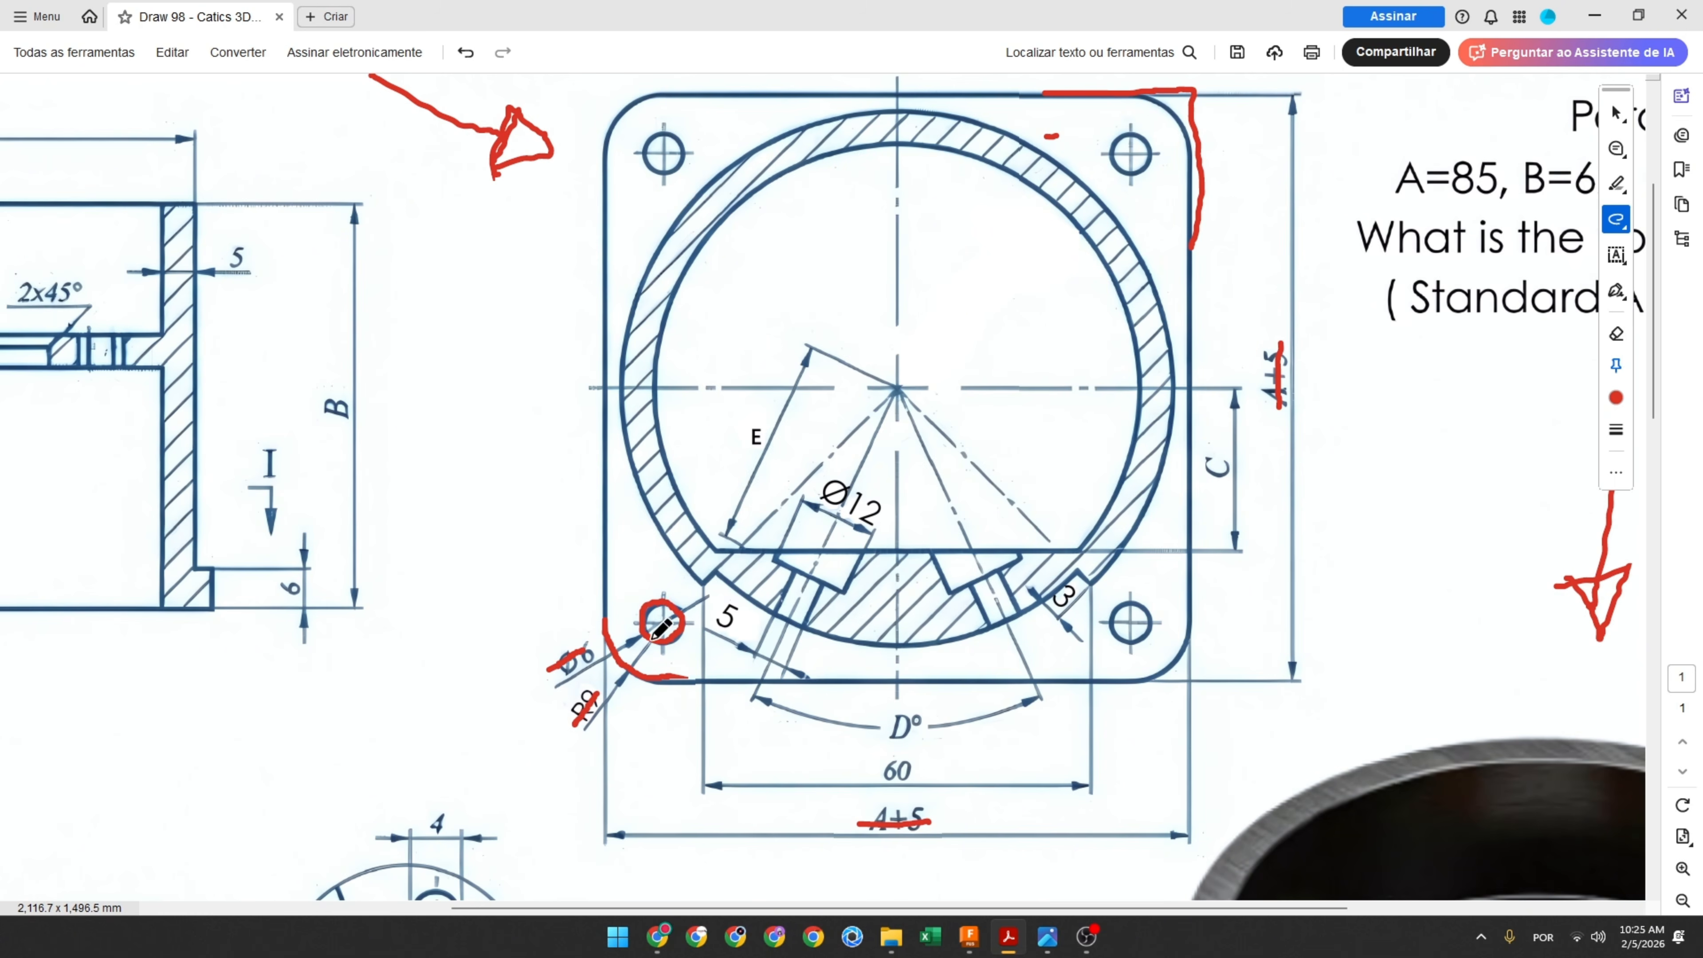
{"action": "left_click_drag", "start_coordinate": [675, 626], "coordinate": [662, 648]}
{"action": "left_click_drag", "start_coordinate": [616, 676], "coordinate": [628, 659]}
{"action": "mouse_move", "coordinate": [1133, 605]}
{"action": "left_mouse_down"}
{"action": "mouse_move", "coordinate": [1140, 634]}
{"action": "mouse_move", "coordinate": [1149, 589]}
{"action": "left_mouse_up"}
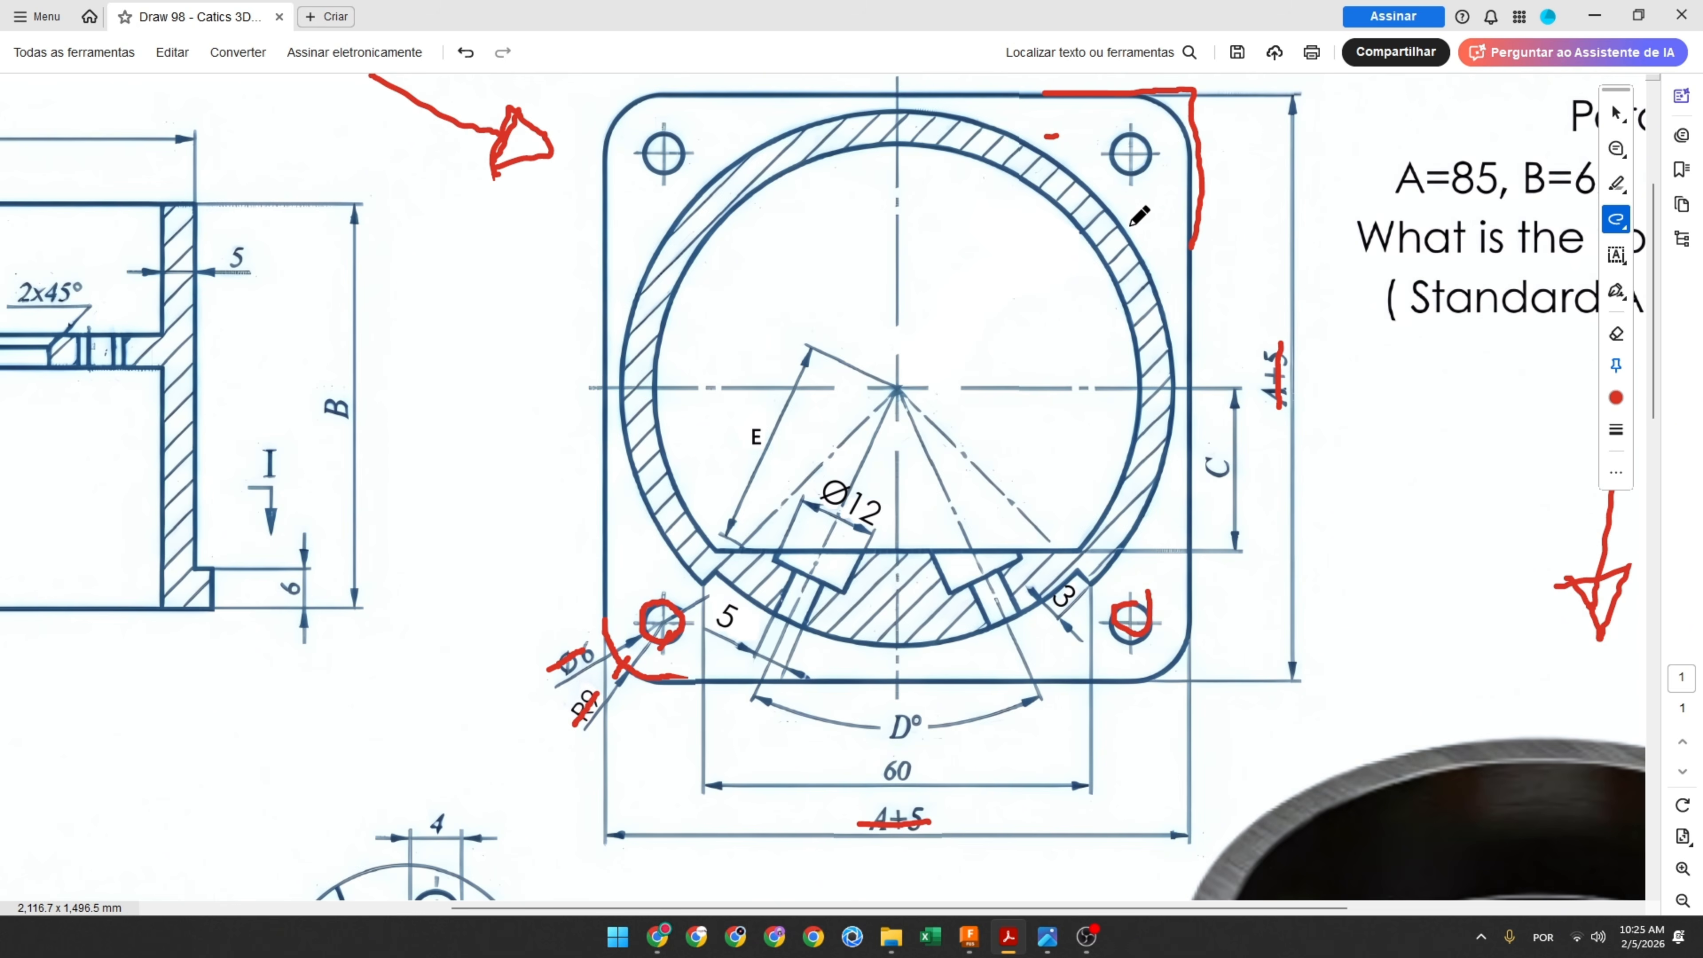
{"action": "mouse_move", "coordinate": [1138, 139]}
{"action": "left_mouse_down"}
{"action": "mouse_move", "coordinate": [1140, 164]}
{"action": "mouse_move", "coordinate": [1148, 140]}
{"action": "left_mouse_up"}
{"action": "left_click_drag", "start_coordinate": [670, 137], "coordinate": [700, 143]}
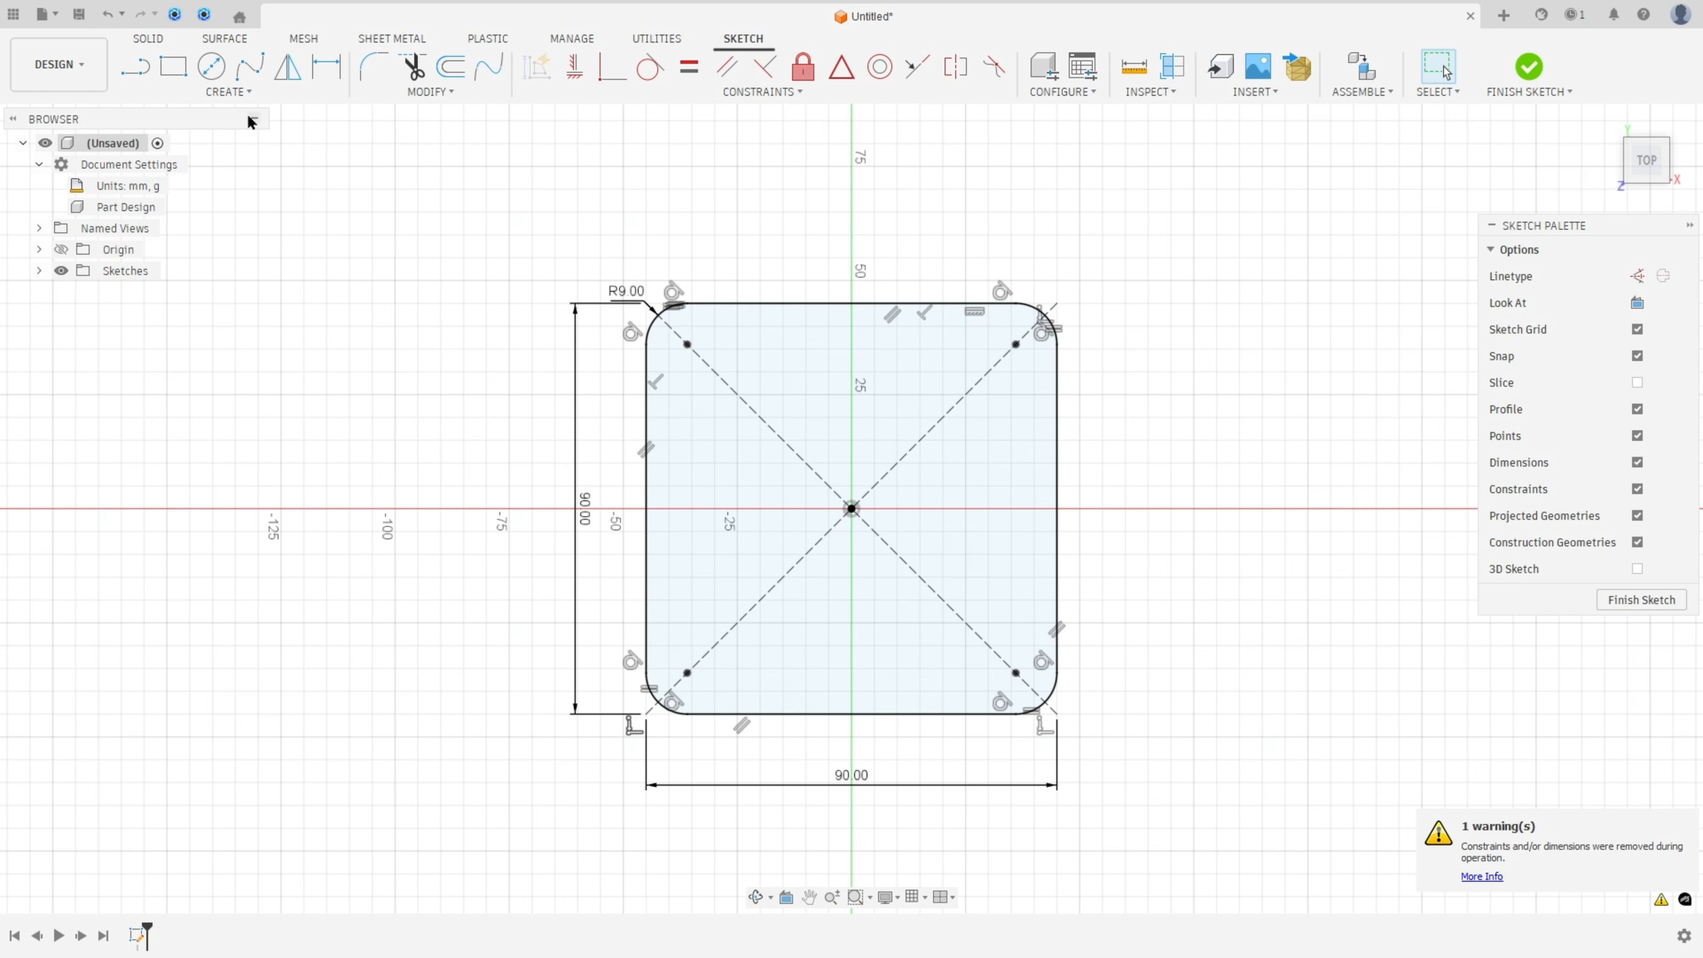
Switch to Fusion and sketch a 6 mm diameter circle at the centre of the plate's lower-left corner arc
{"action": "left_click", "coordinate": [212, 67]}
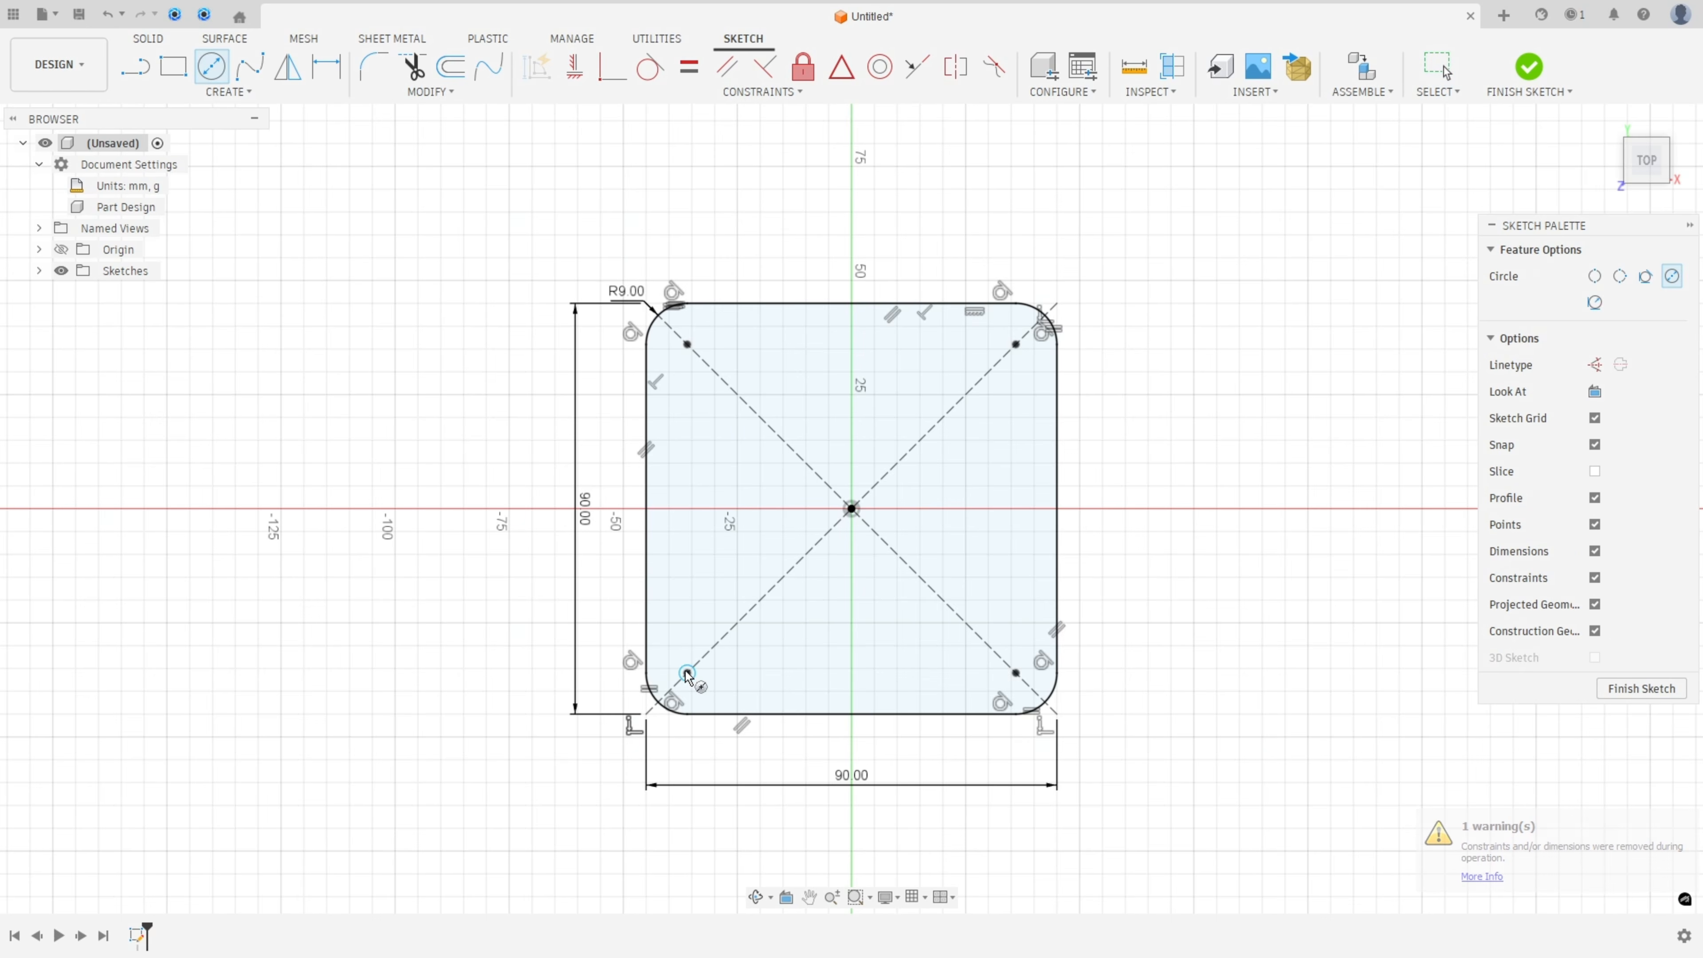
{"action": "left_click", "coordinate": [688, 674]}
{"action": "type", "text": "6"}
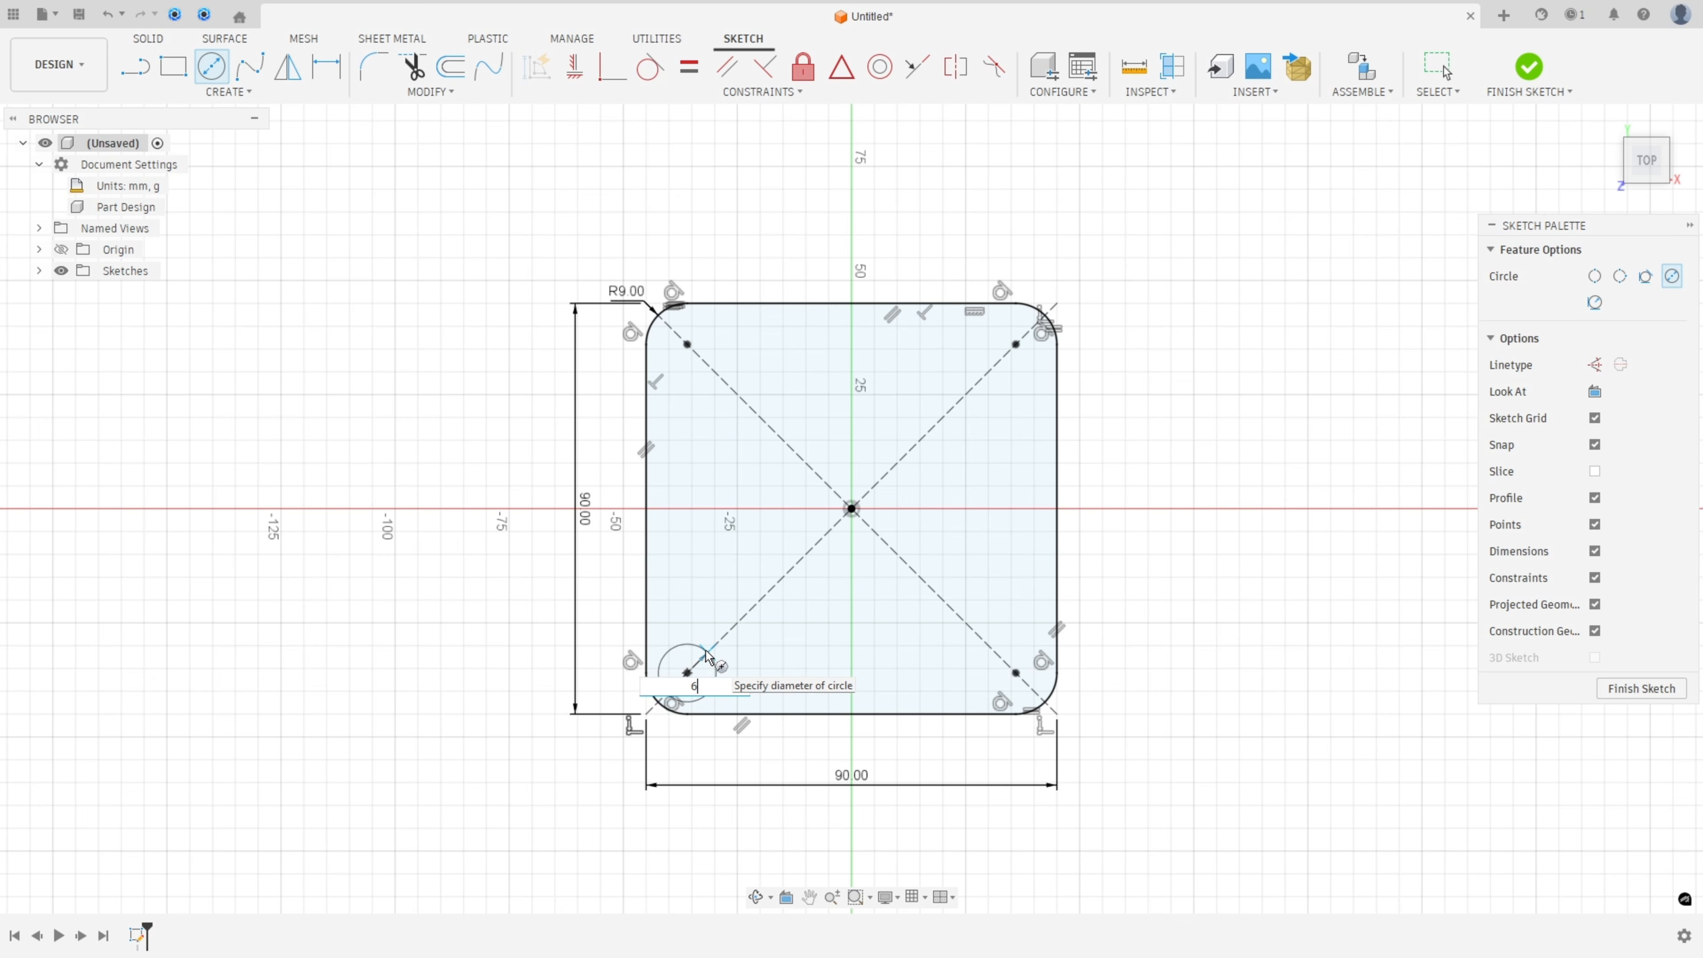
{"action": "key", "text": "Return"}
{"action": "key", "text": "Escape"}
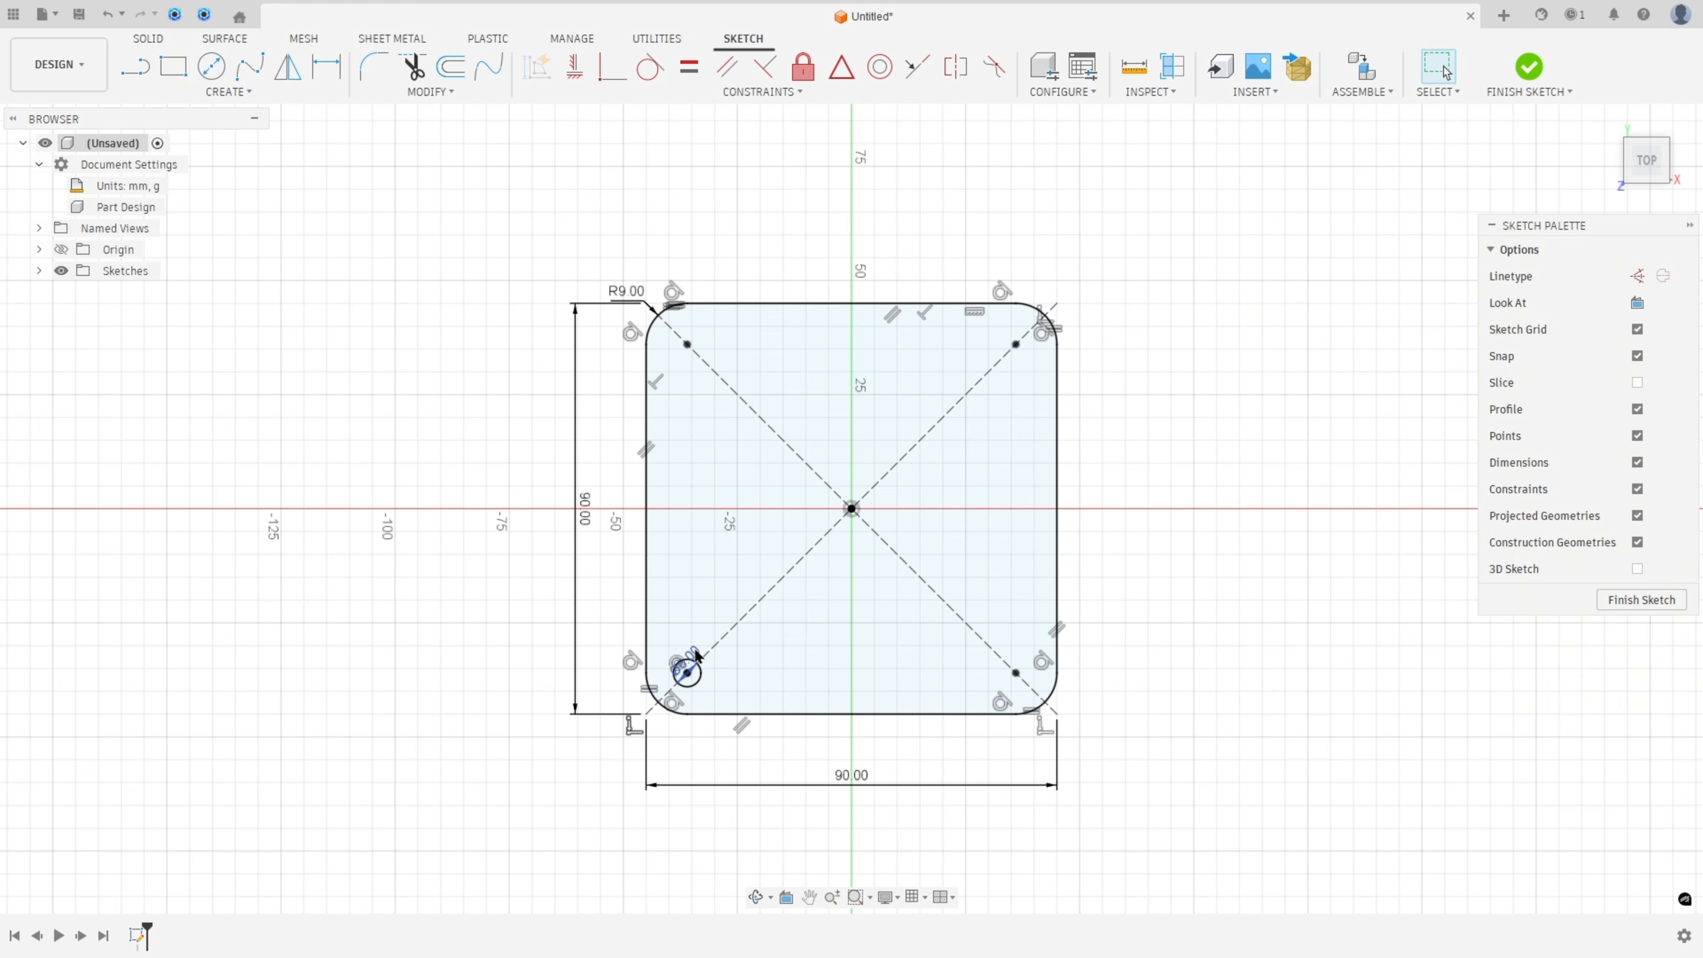
Sketch three more circles centred on the arc centres of the remaining plate corners, the upper-right one about 13 mm in diameter
{"action": "key", "text": "c"}
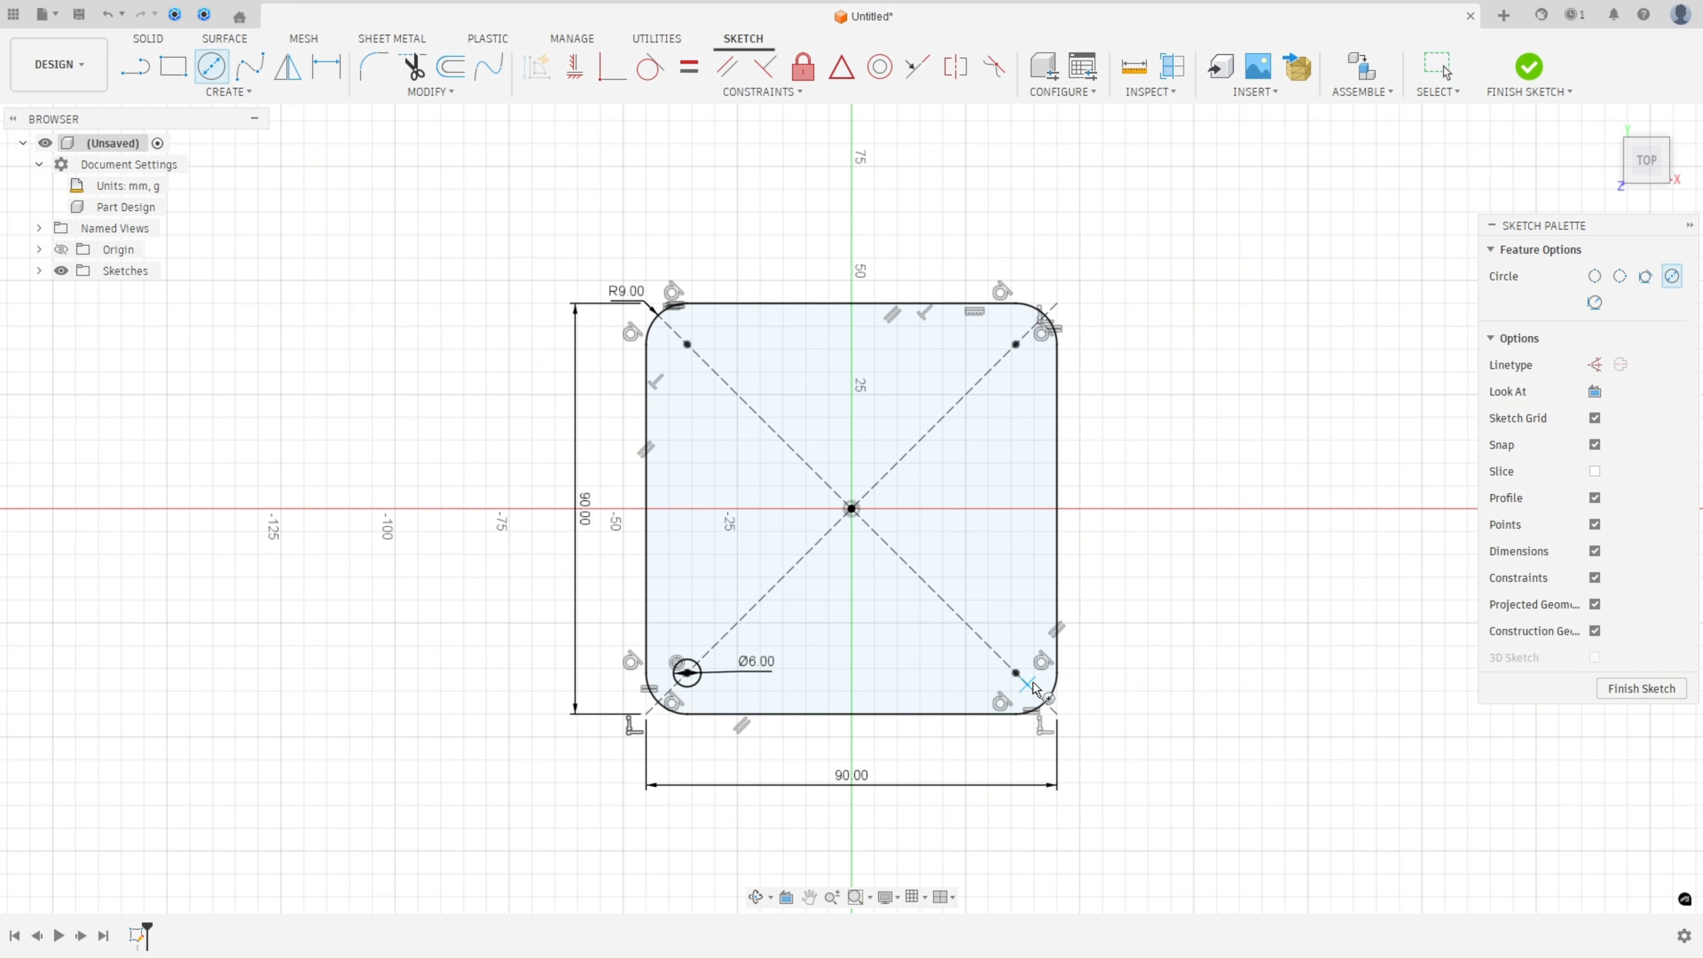
{"action": "left_click", "coordinate": [1016, 673]}
{"action": "left_click", "coordinate": [1033, 691]}
{"action": "left_click", "coordinate": [1016, 344]}
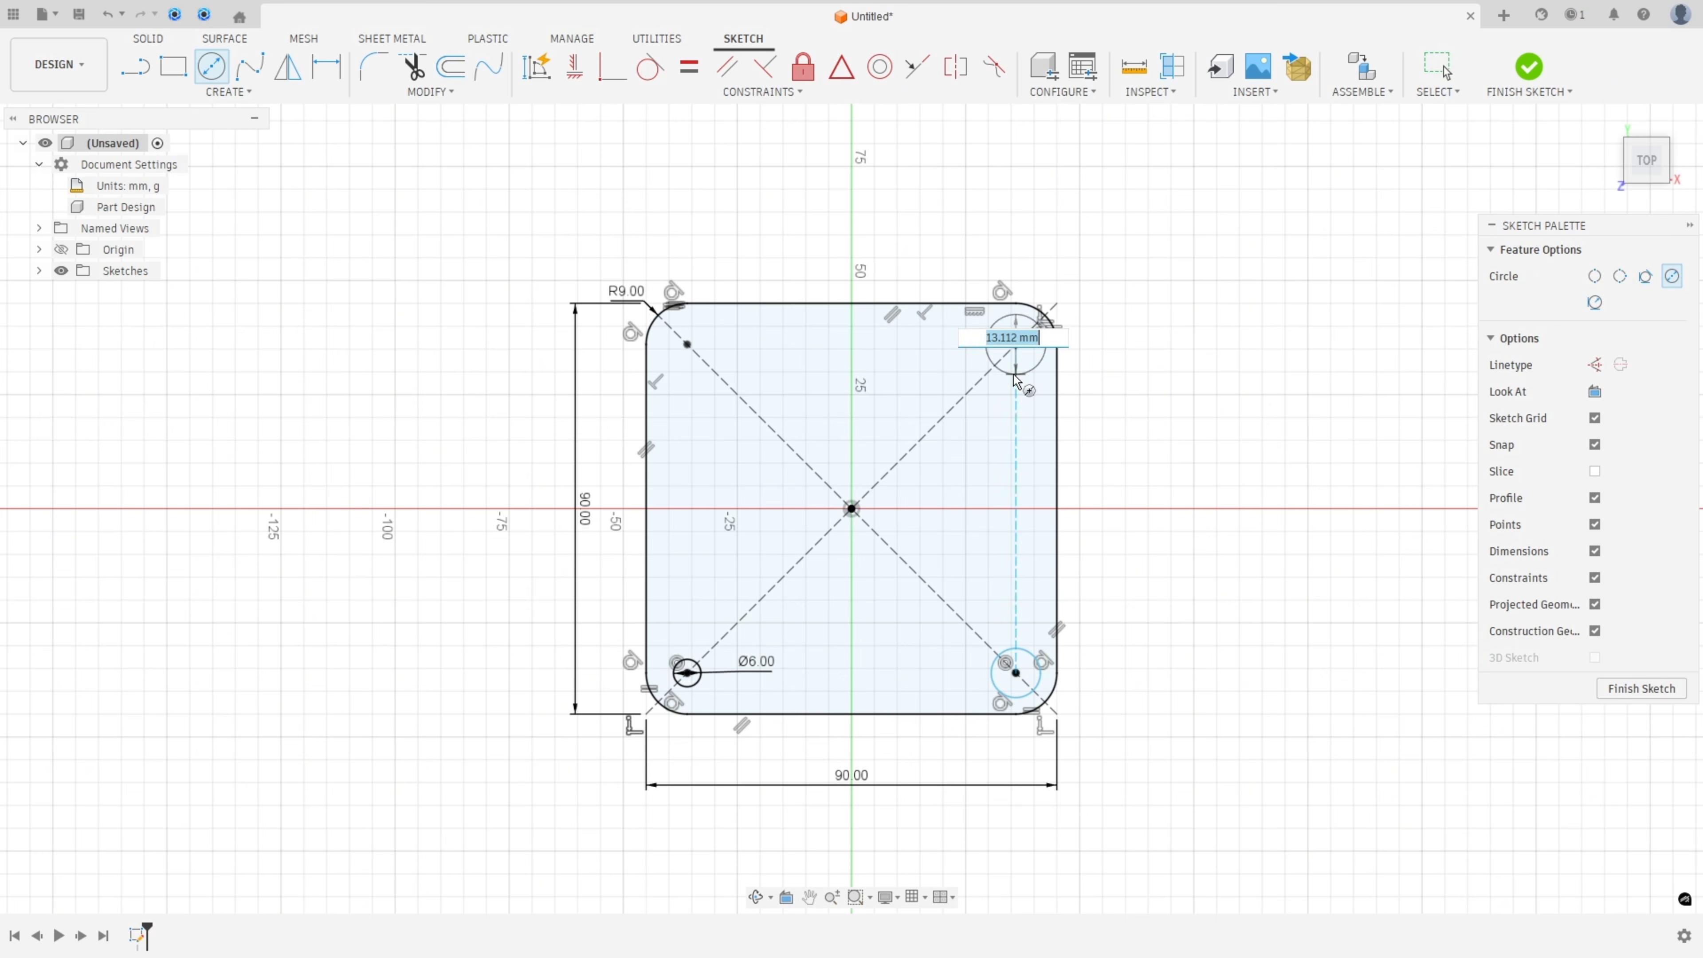
{"action": "left_click", "coordinate": [1016, 377]}
{"action": "left_click", "coordinate": [688, 345]}
{"action": "left_click", "coordinate": [713, 361]}
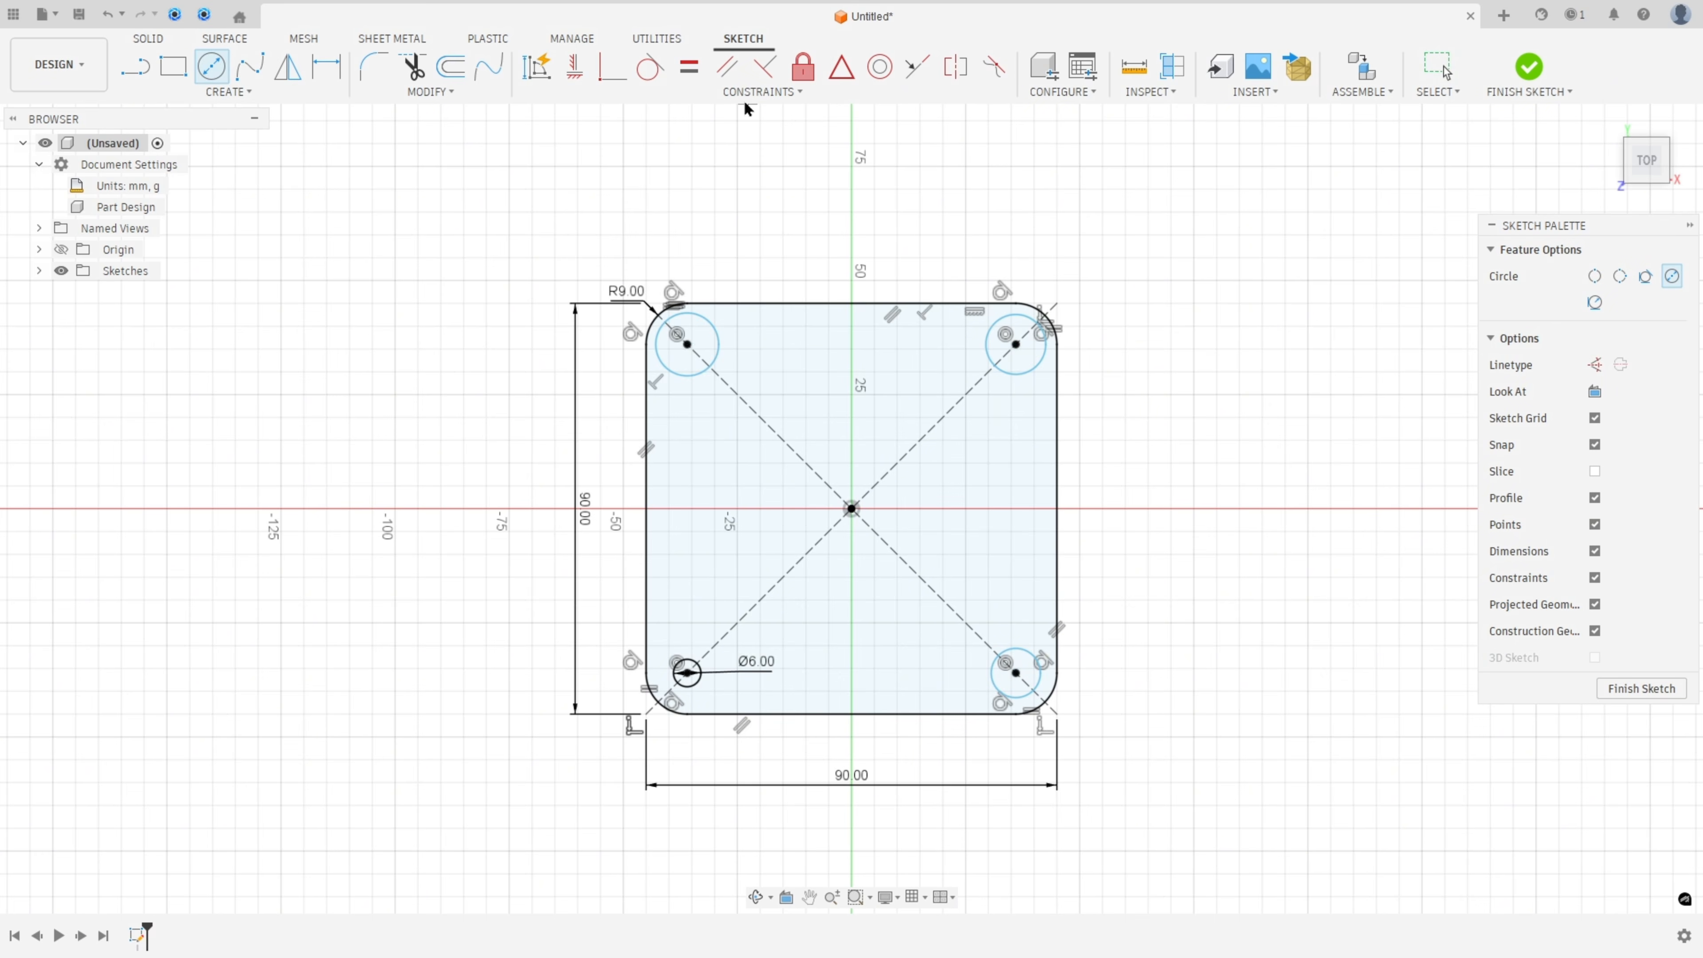
Constrain the three new corner circles equal to the 6 mm circle and finish the sketch
{"action": "left_click", "coordinate": [689, 67]}
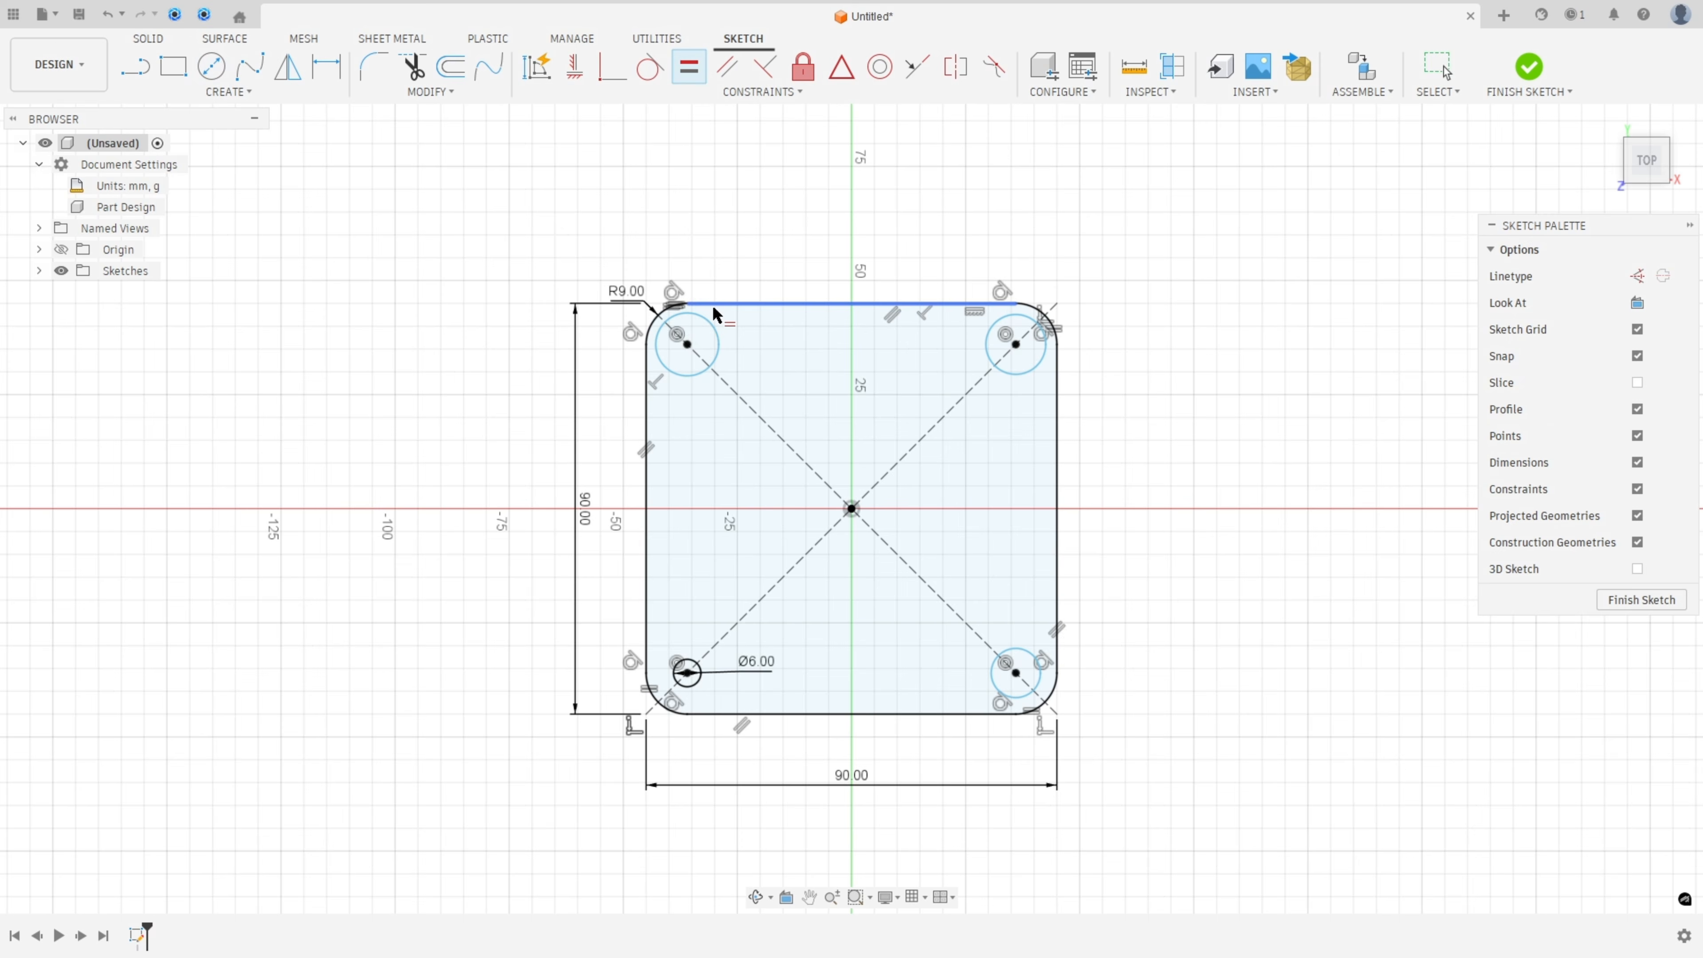
{"action": "left_click", "coordinate": [717, 343]}
{"action": "left_click", "coordinate": [700, 672]}
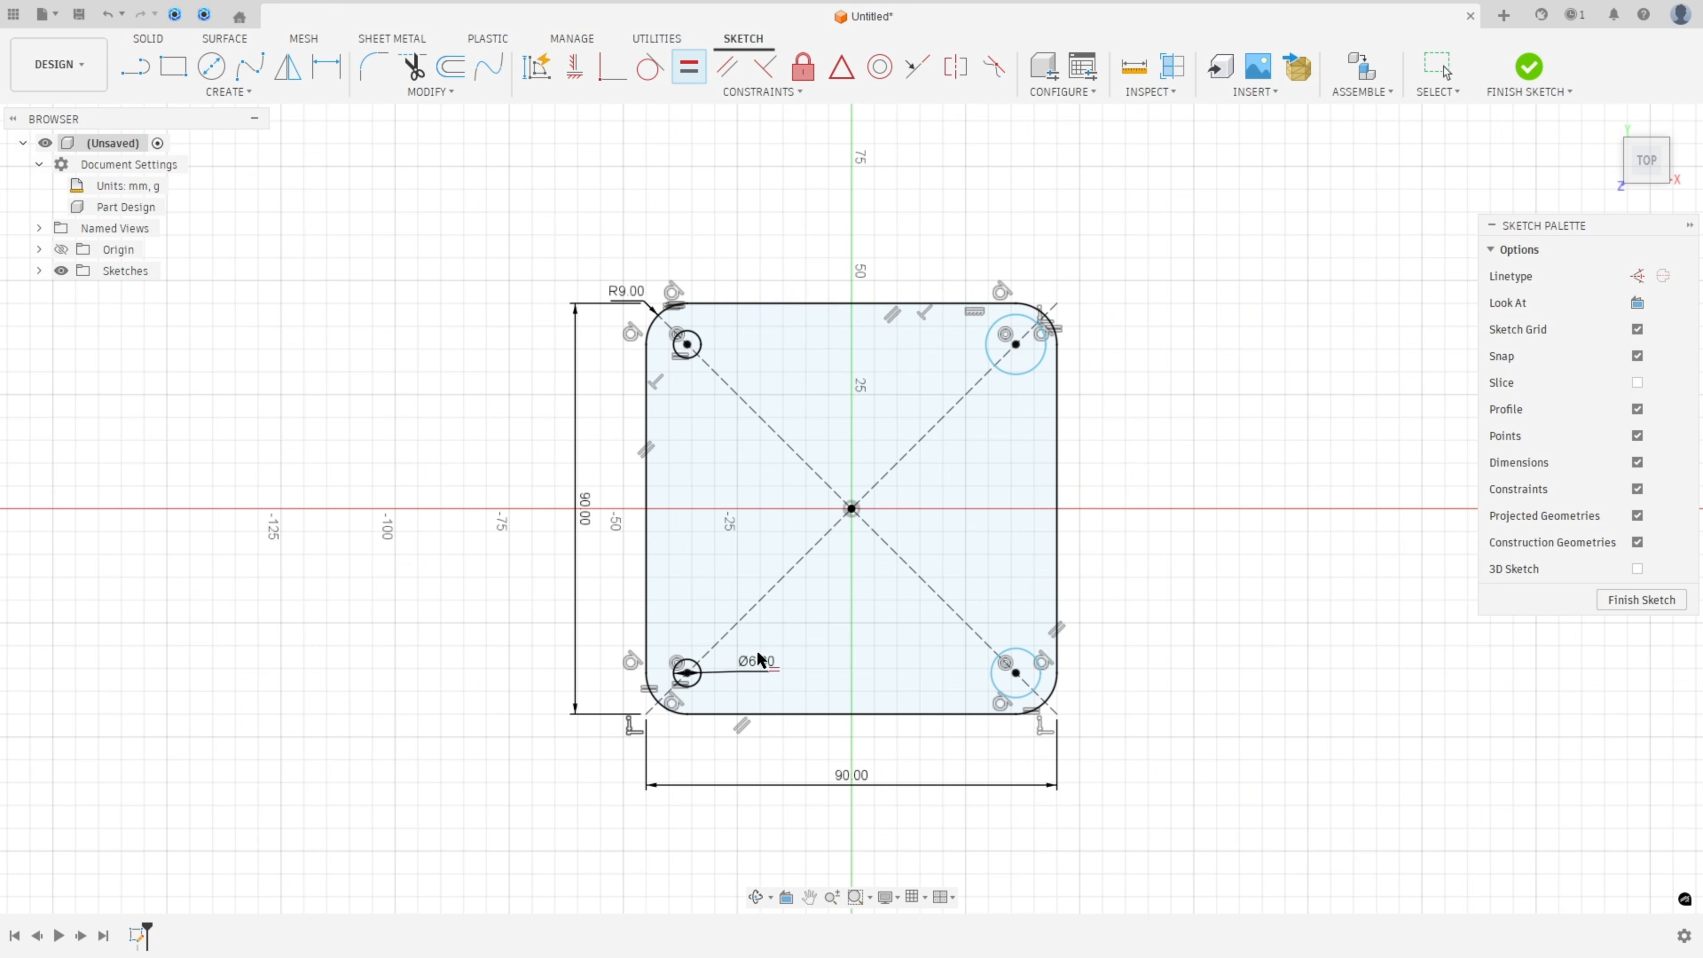
{"action": "left_click", "coordinate": [699, 679]}
{"action": "left_click", "coordinate": [988, 671]}
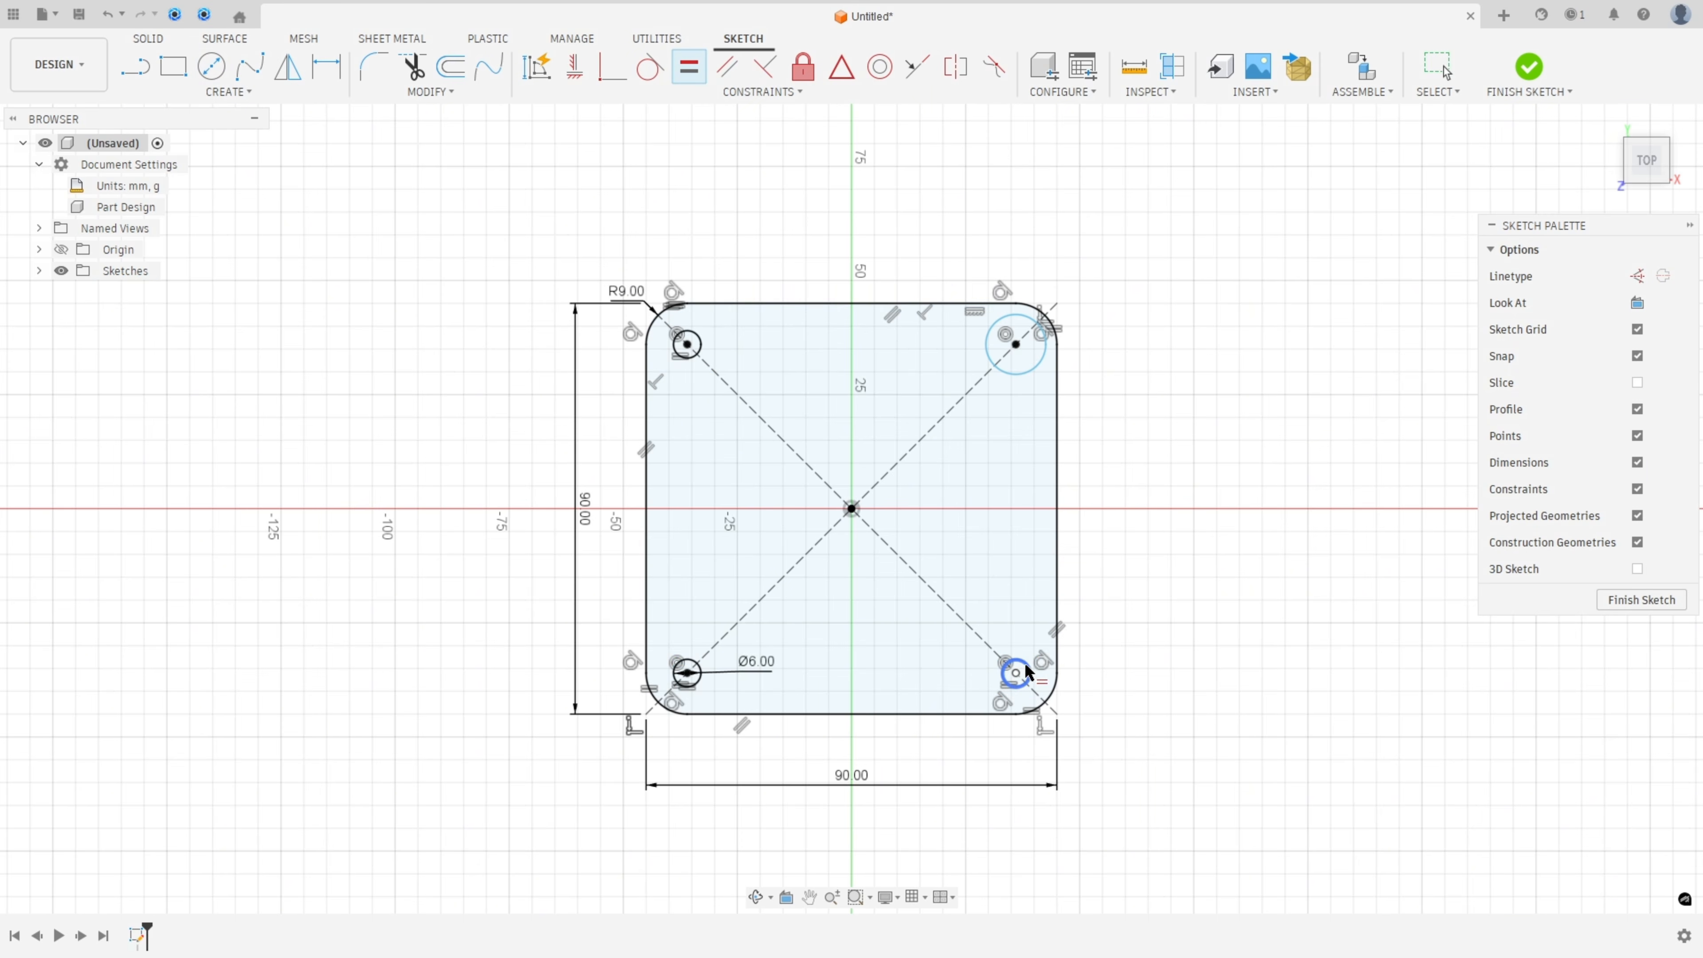
{"action": "left_click", "coordinate": [1026, 671]}
{"action": "left_click", "coordinate": [1020, 374]}
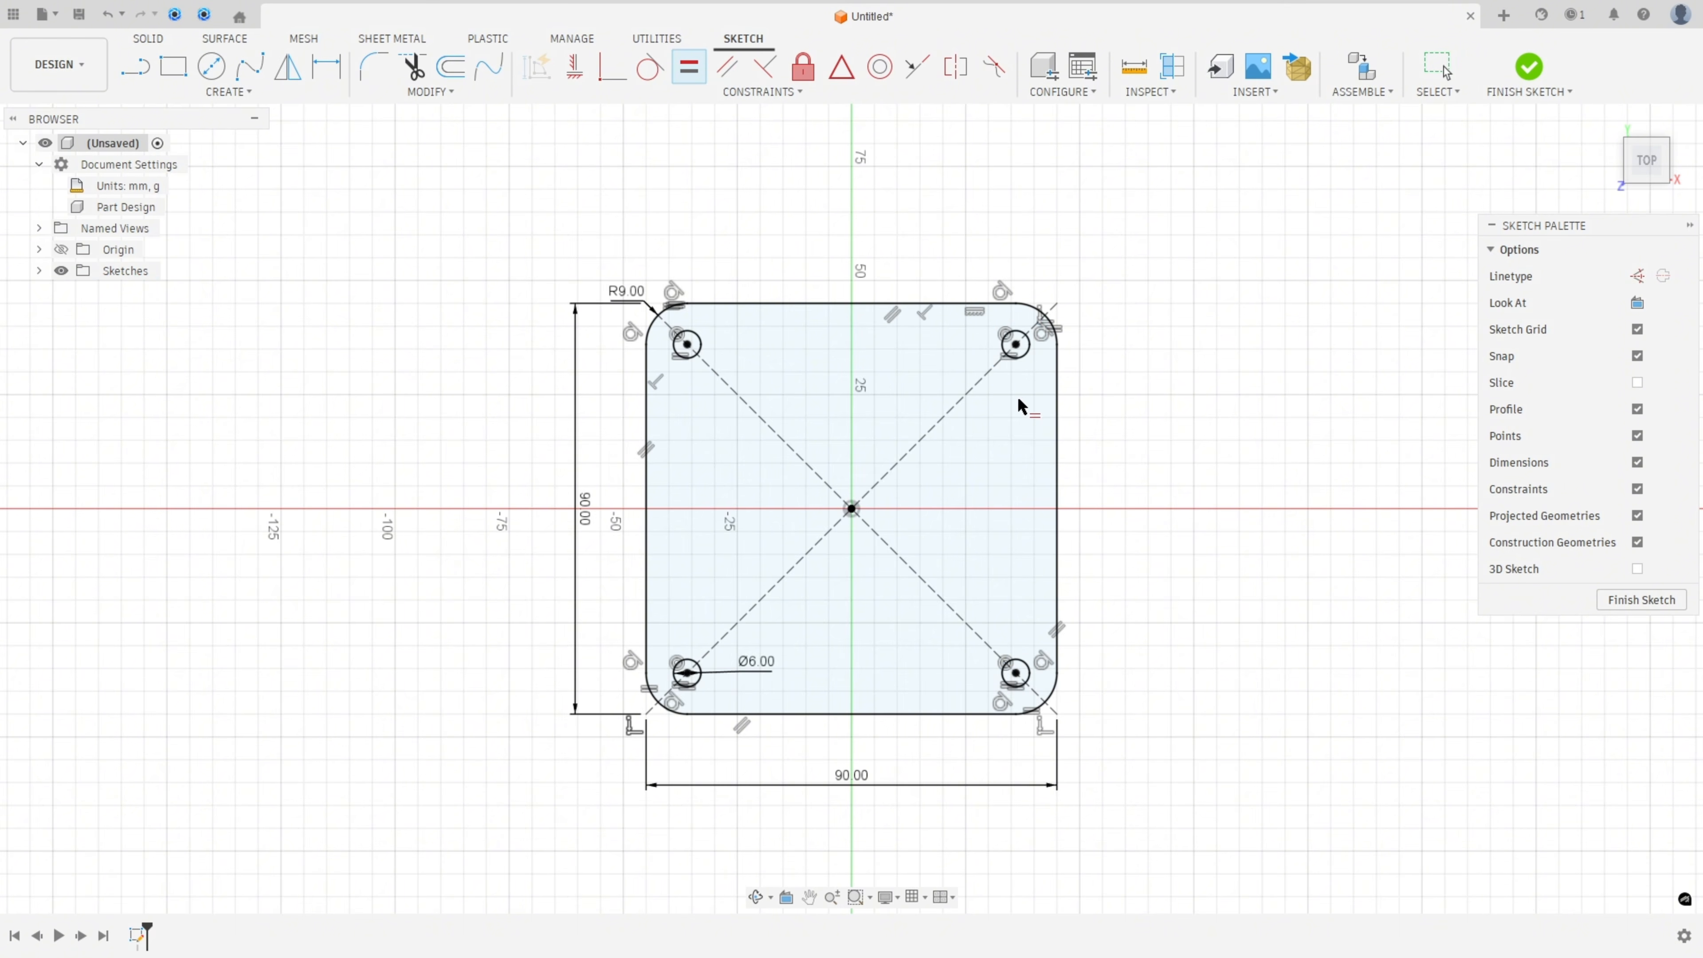
{"action": "left_click", "coordinate": [1529, 66]}
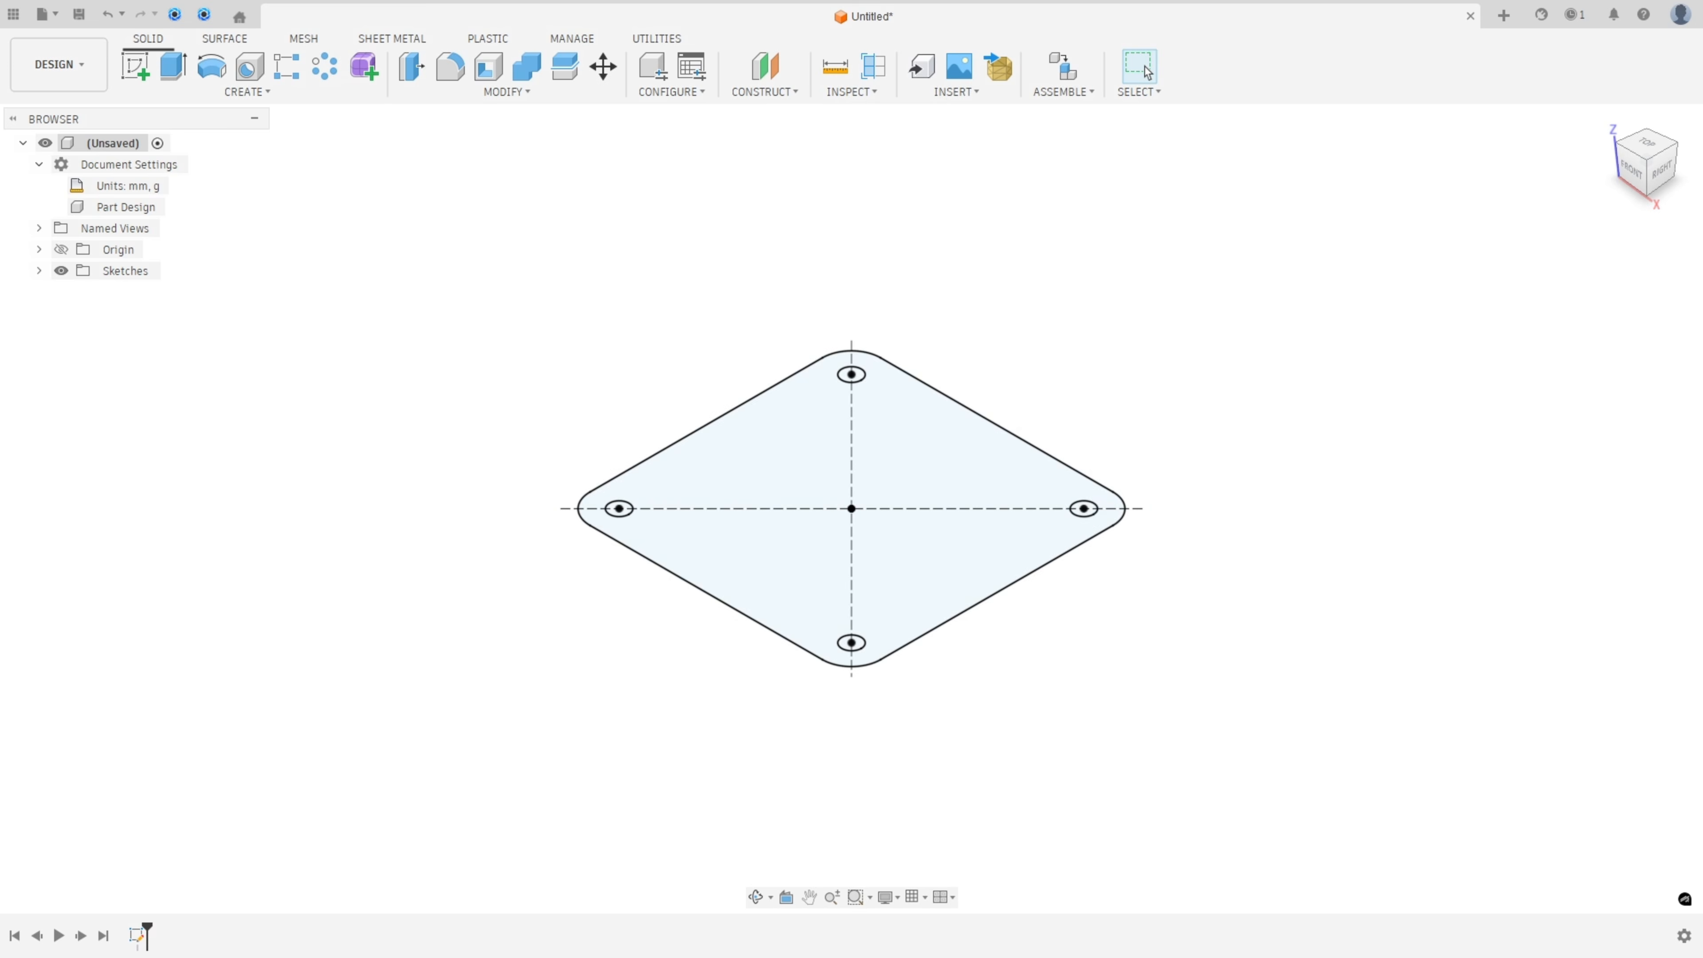
Switch to the PDF drawing and mark the base flange and its 6 mm thickness in the front view
{"action": "key", "text": "alt+Tab"}
{"action": "scroll", "coordinate": [306, 565], "scroll_direction": "down", "scroll_amount": 3, "text": "ctrl"}
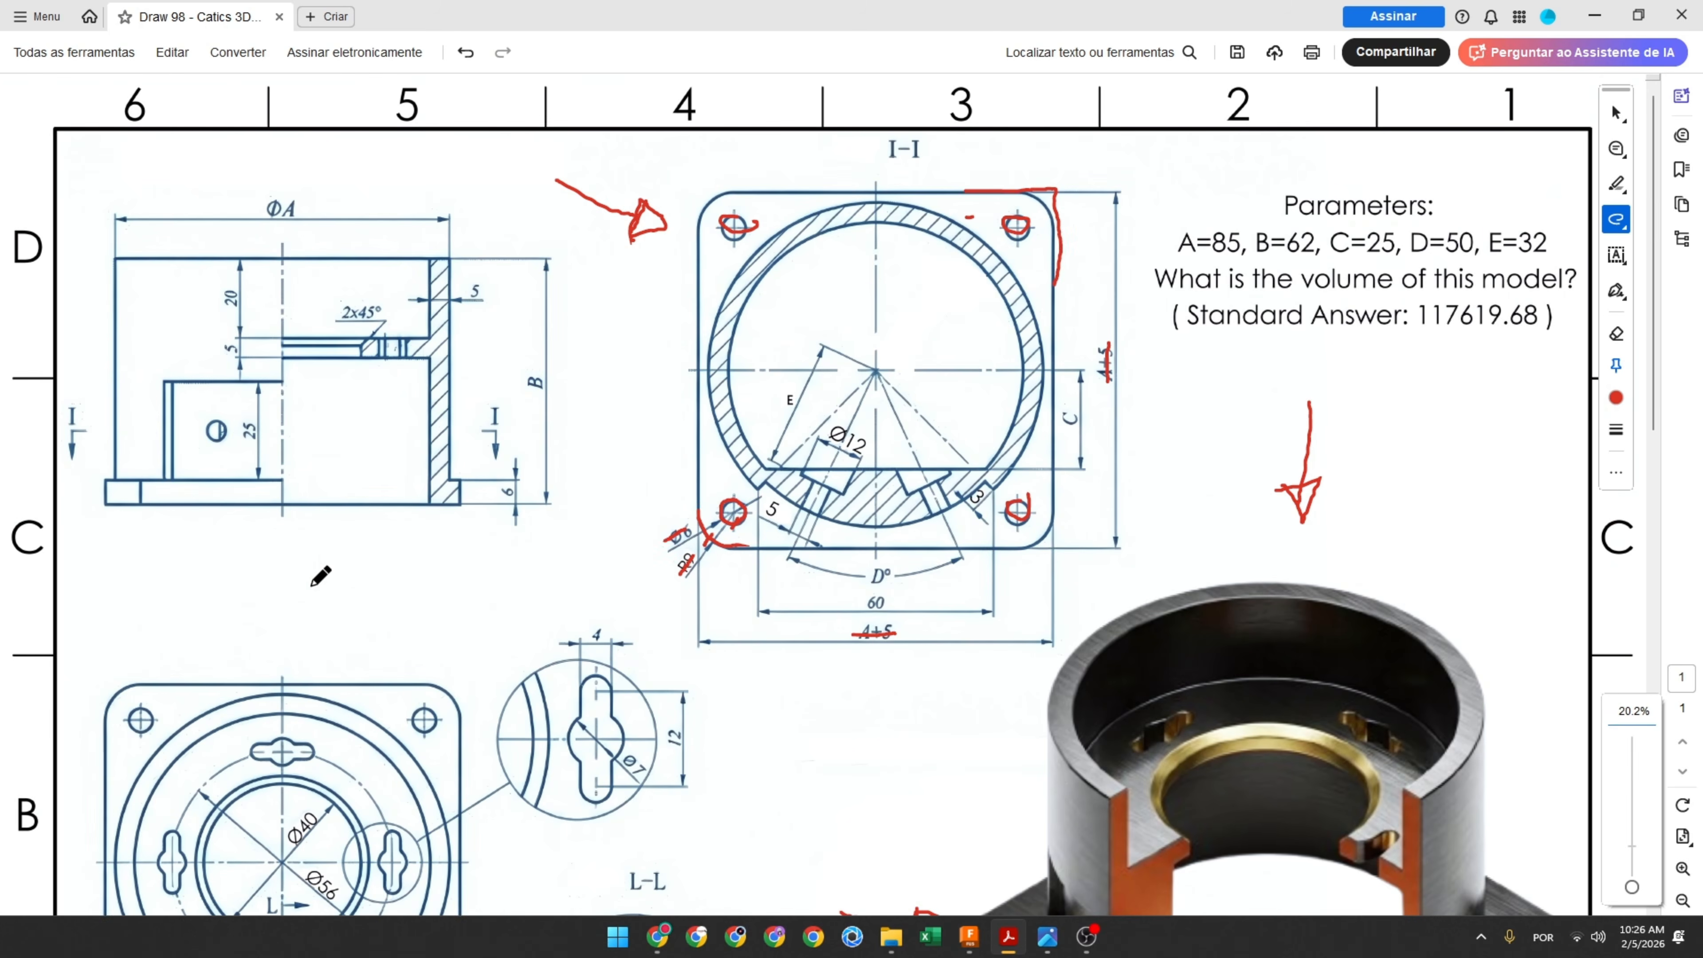
{"action": "left_click_drag", "start_coordinate": [446, 482], "coordinate": [471, 507]}
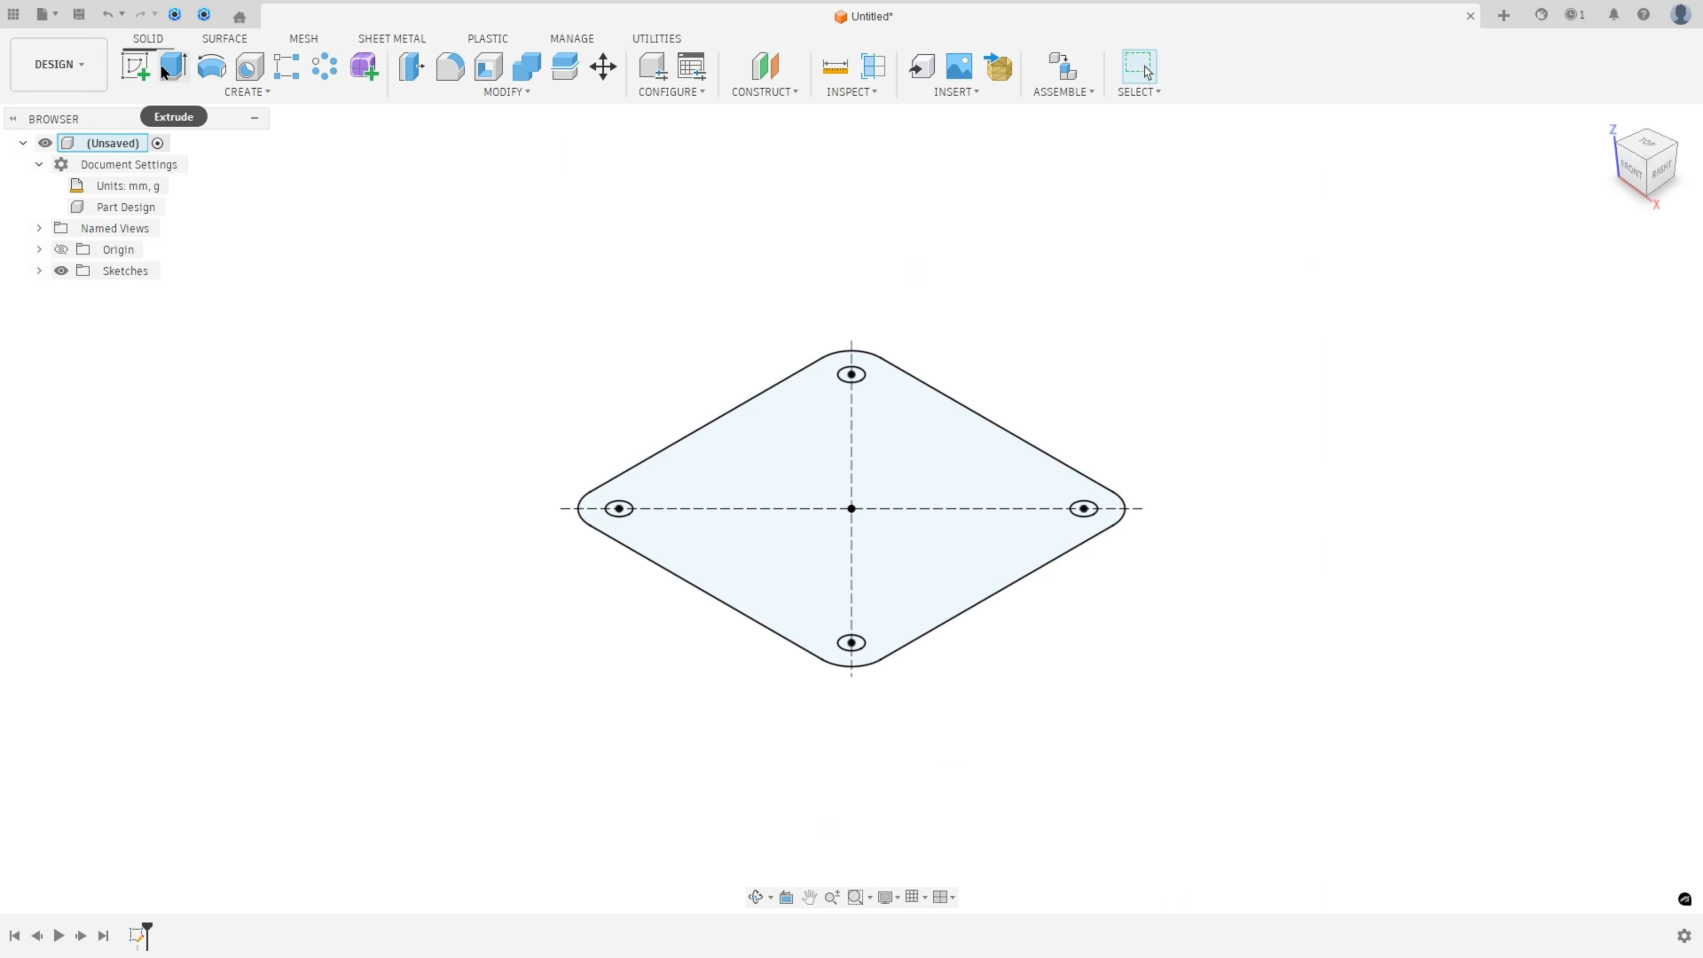
Switch to Fusion and extrude the plate profile, without its corner holes, by -6 mm as a new body
{"action": "left_click", "coordinate": [173, 65]}
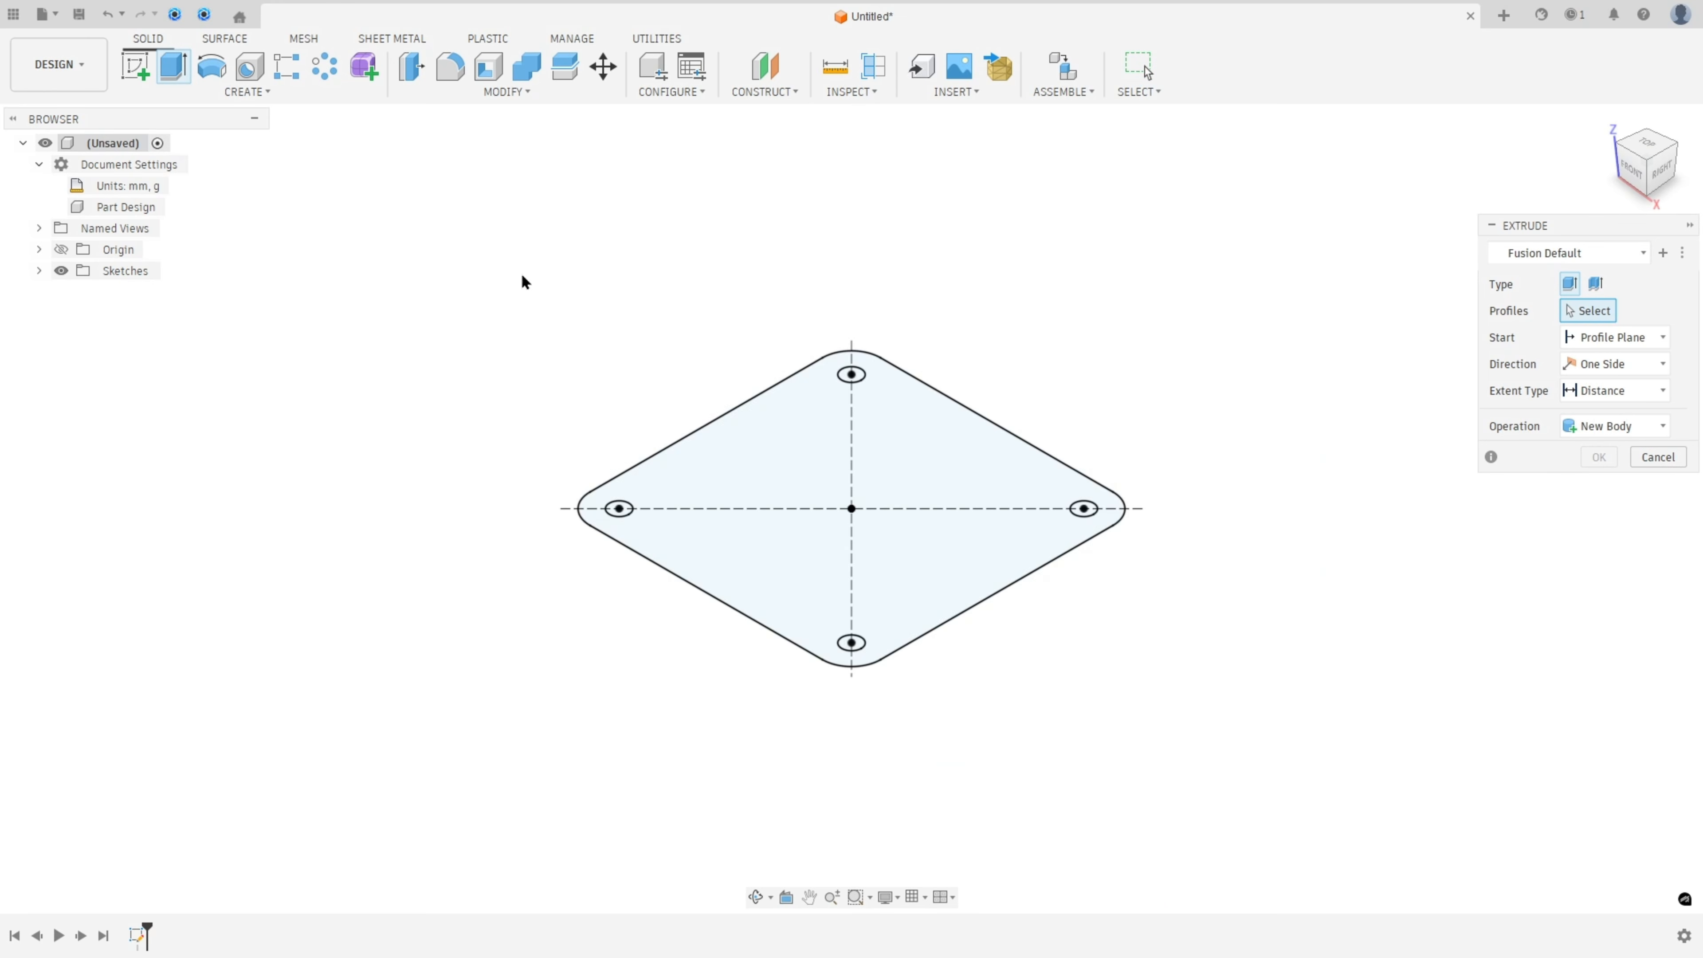
{"action": "left_click", "coordinate": [736, 533]}
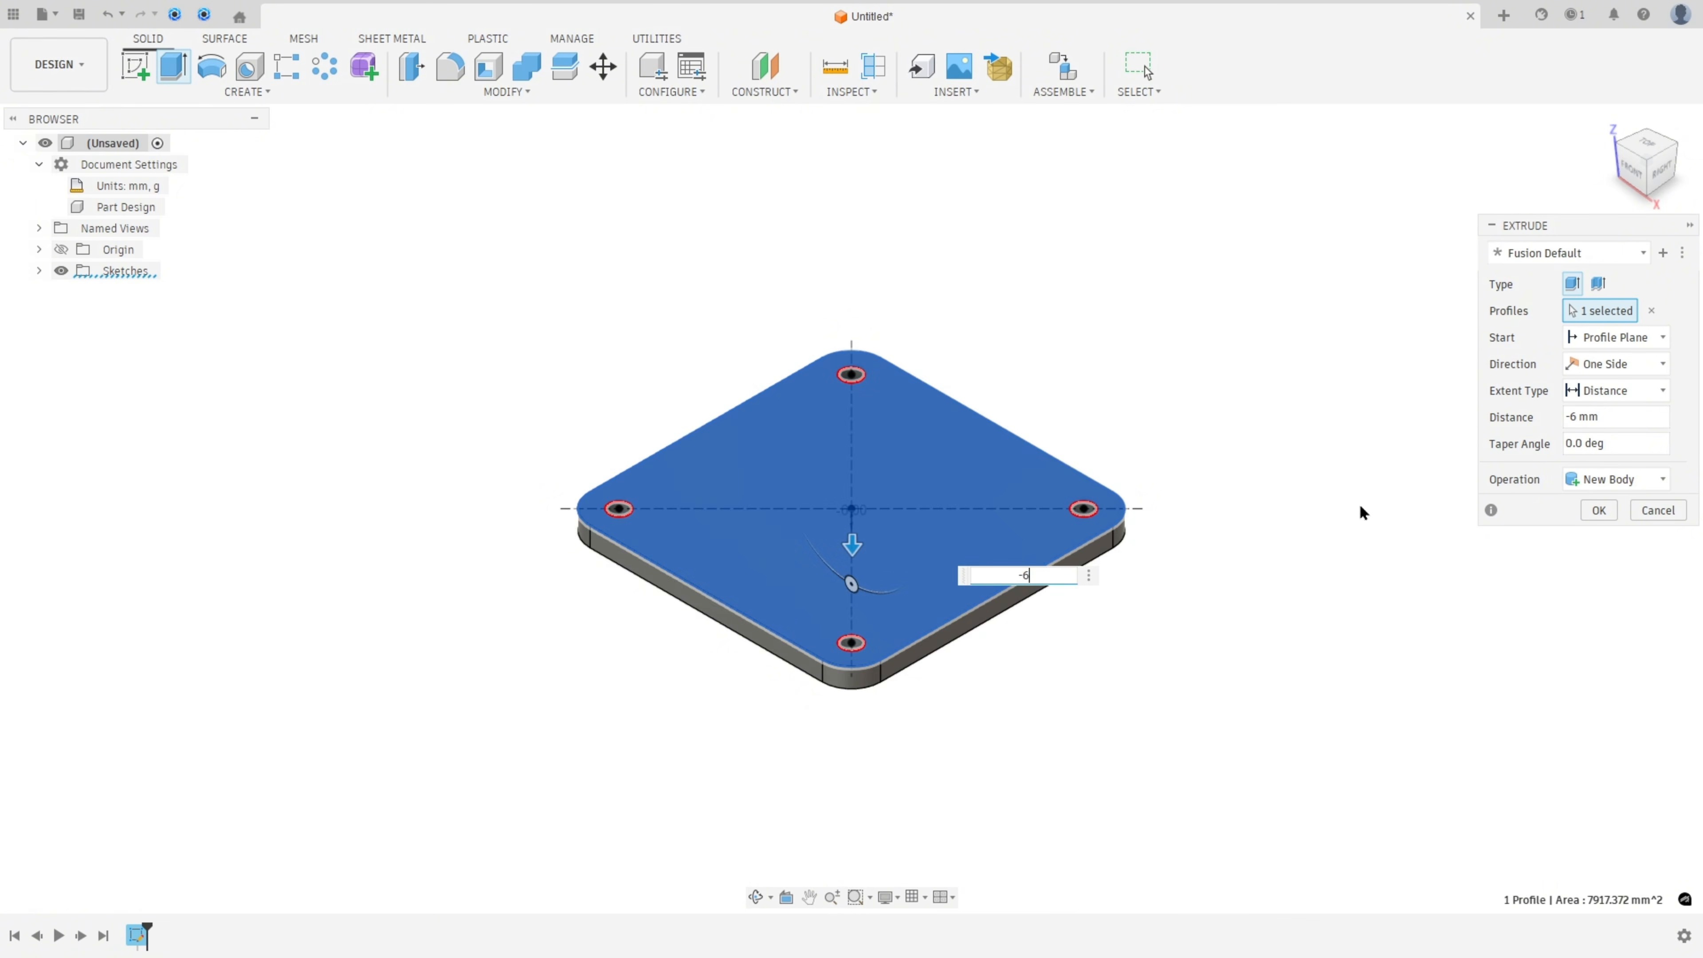
{"action": "left_click", "coordinate": [1598, 511]}
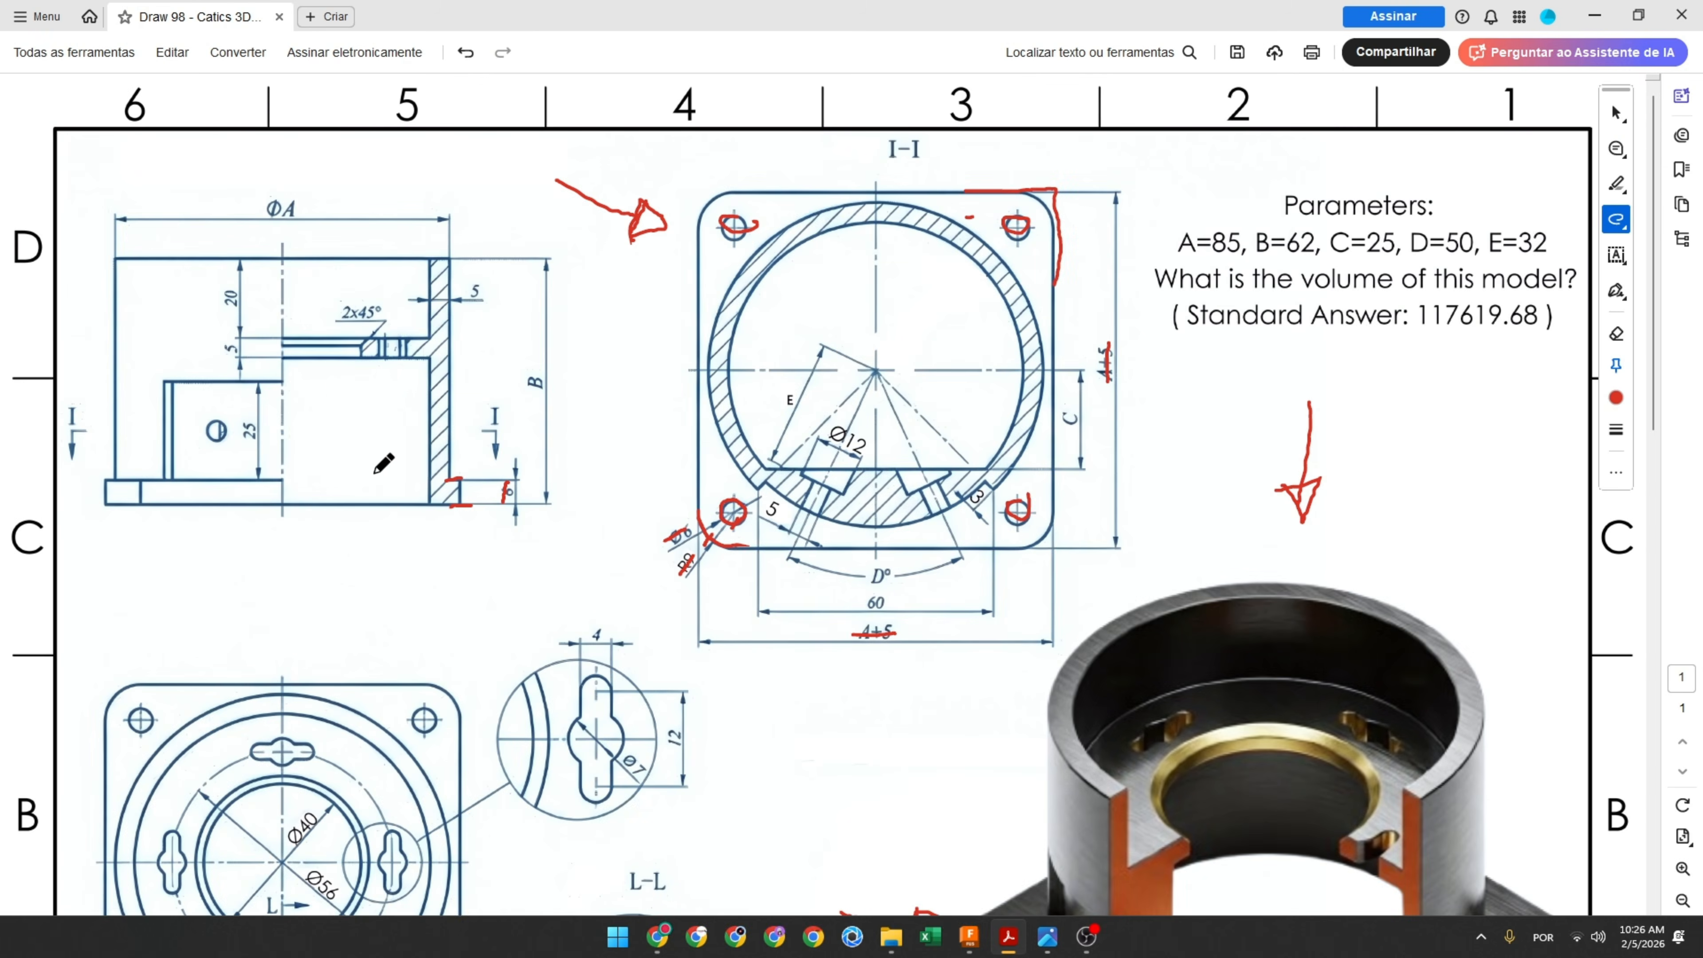
Mark the cylinder wall section, its diameter A with parameter A=85 and the 5 mm wall thickness on the PDF drawing
{"action": "mouse_move", "coordinate": [427, 253]}
{"action": "left_mouse_down"}
{"action": "mouse_move", "coordinate": [418, 472]}
{"action": "mouse_move", "coordinate": [468, 478]}
{"action": "mouse_move", "coordinate": [476, 258]}
{"action": "mouse_move", "coordinate": [434, 255]}
{"action": "left_mouse_up"}
{"action": "mouse_move", "coordinate": [885, 706]}
{"action": "left_mouse_down"}
{"action": "mouse_move", "coordinate": [993, 717]}
{"action": "mouse_move", "coordinate": [991, 693]}
{"action": "left_mouse_up"}
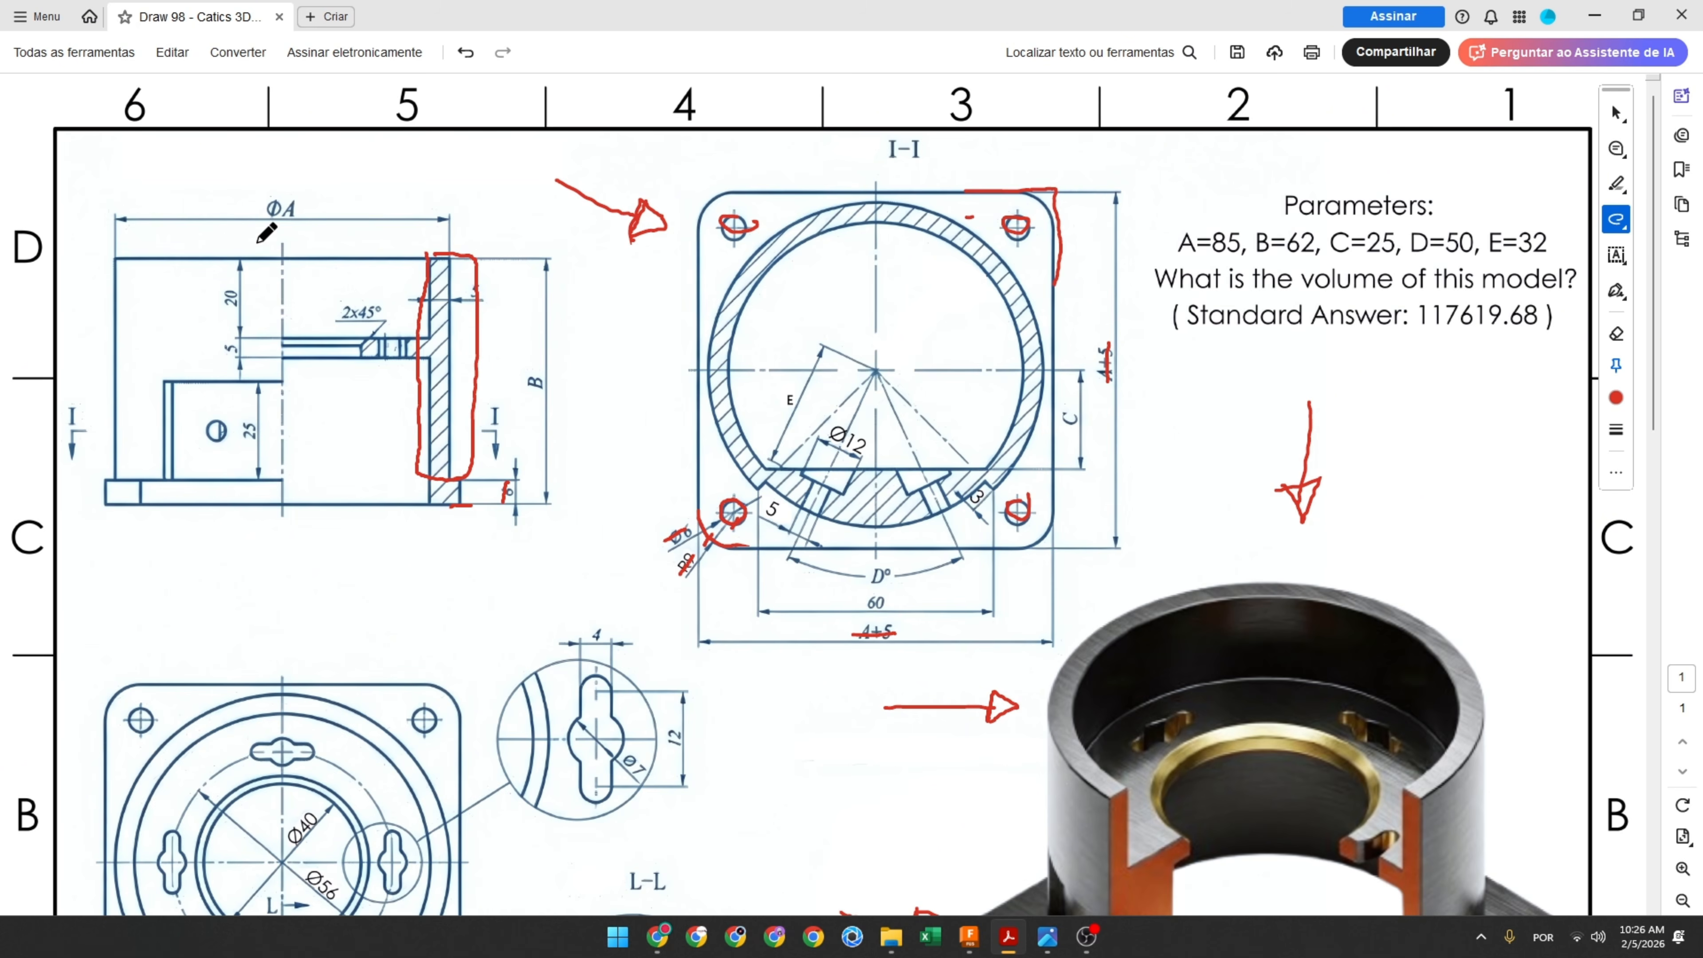
{"action": "left_click_drag", "start_coordinate": [260, 208], "coordinate": [298, 205]}
{"action": "left_click_drag", "start_coordinate": [1181, 247], "coordinate": [1241, 236]}
{"action": "left_click_drag", "start_coordinate": [450, 300], "coordinate": [446, 317]}
Switch to Fusion and sketch an 85 mm circle centred on the origin on the plate's upper face
{"action": "left_click", "coordinate": [970, 936]}
{"action": "left_click", "coordinate": [137, 65]}
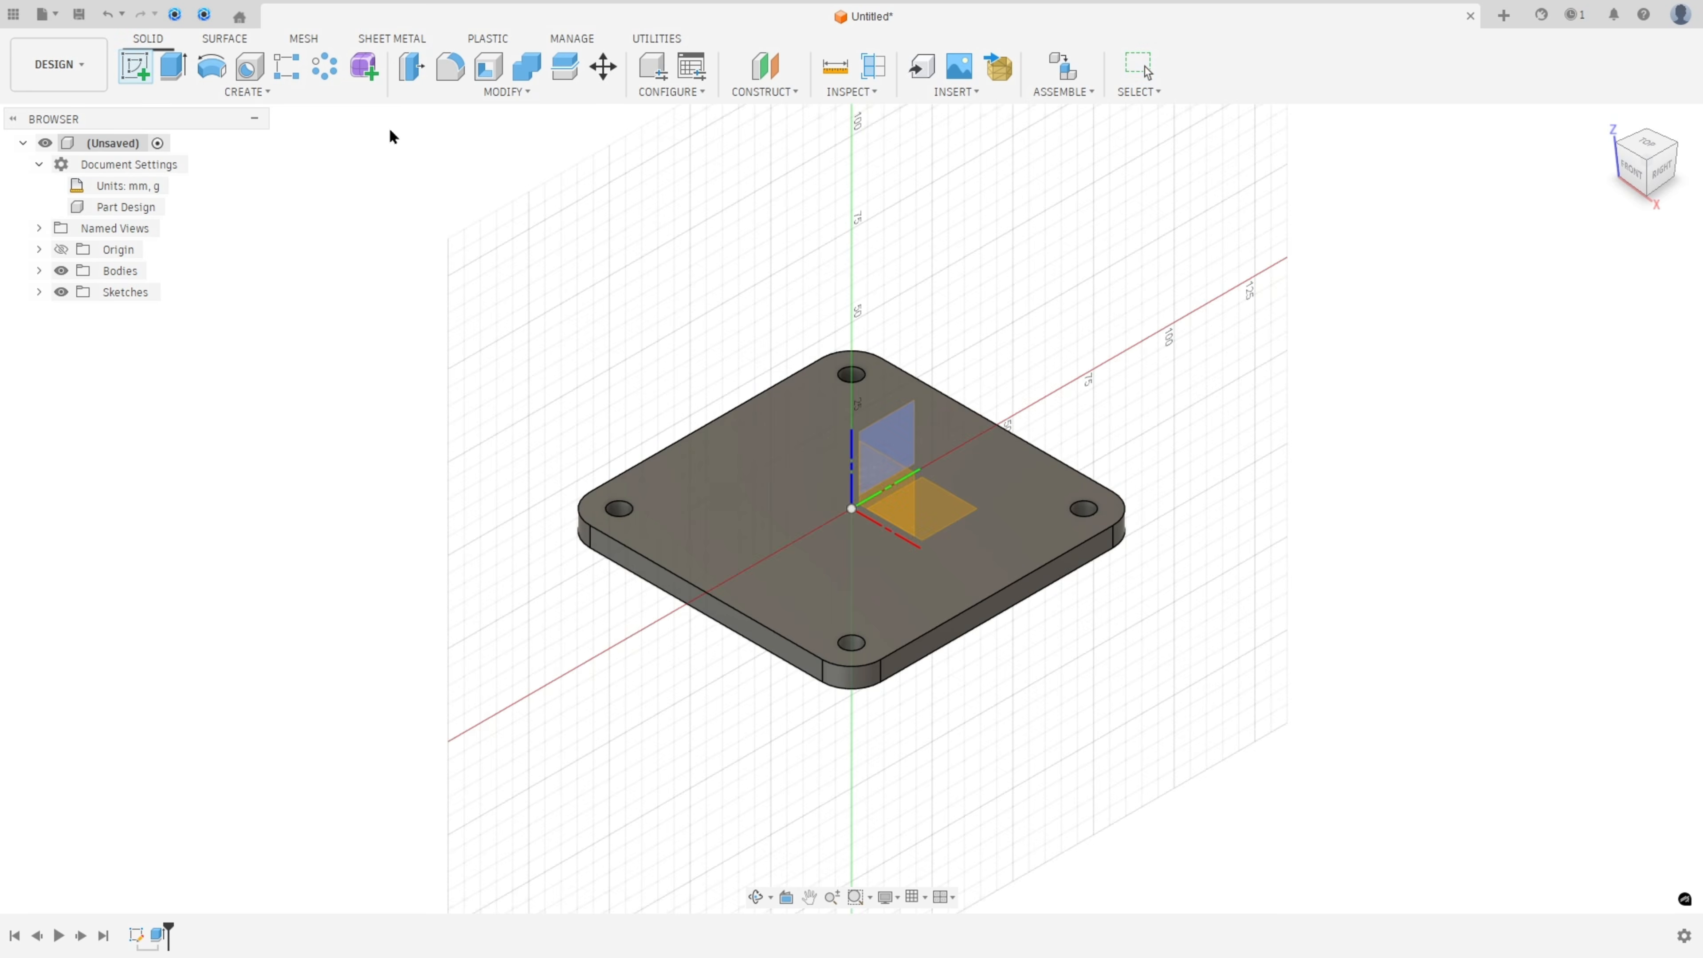
{"action": "left_click", "coordinate": [759, 510]}
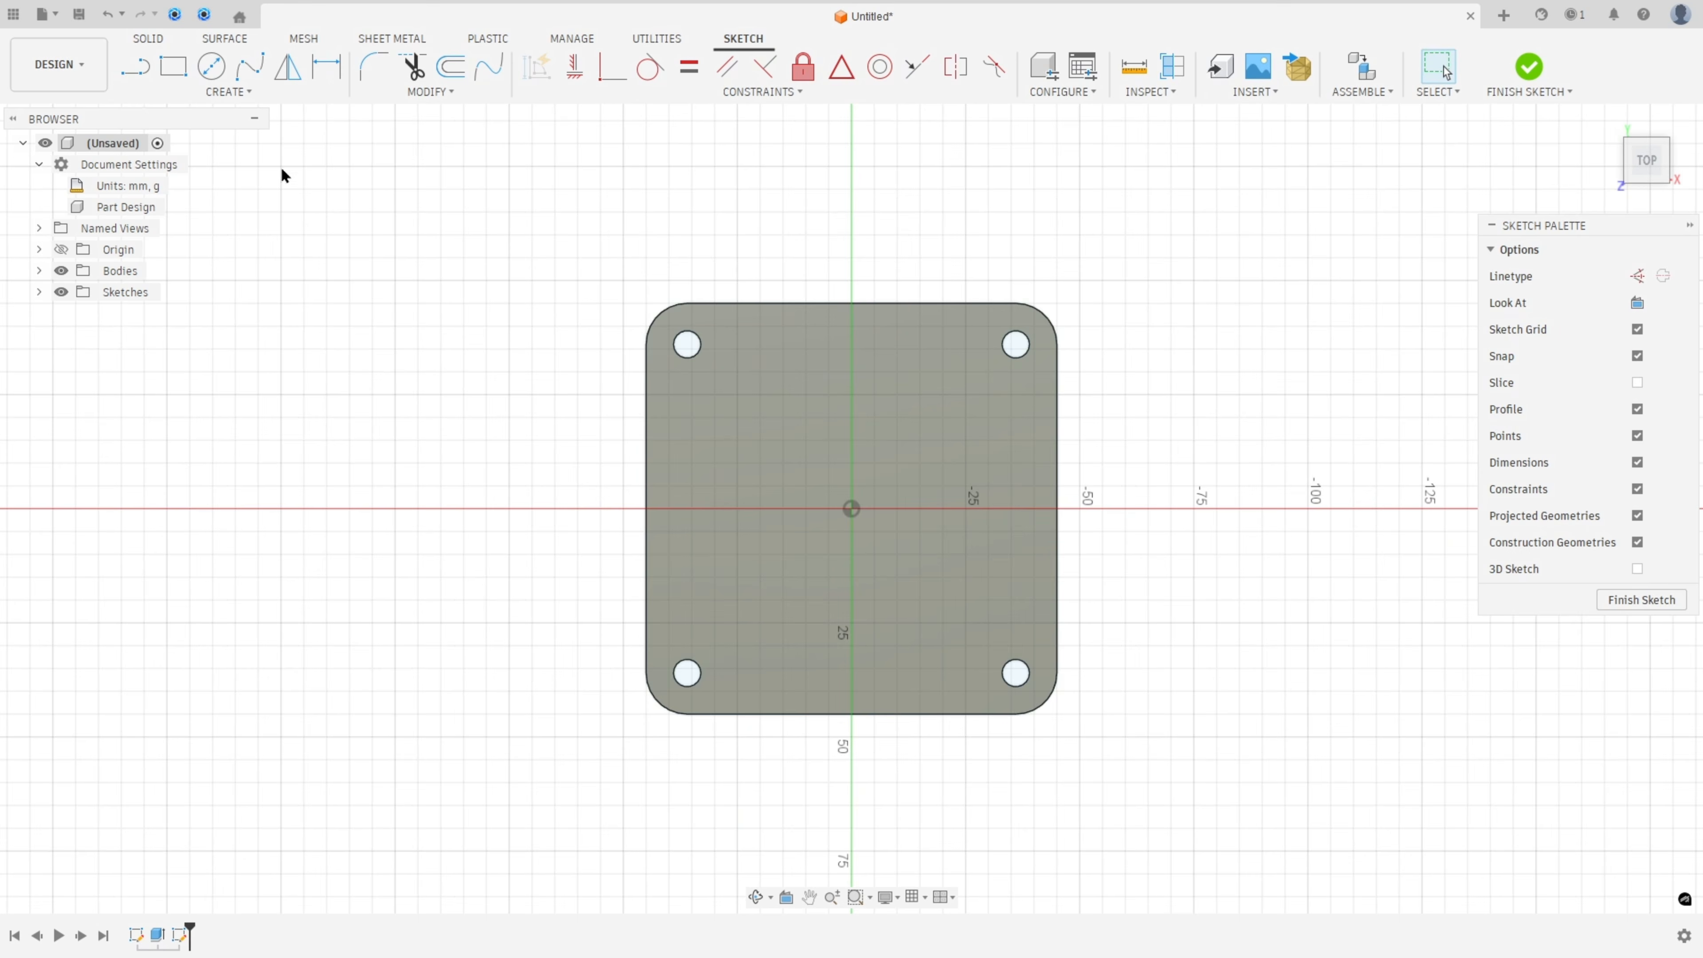
{"action": "left_click", "coordinate": [214, 67]}
{"action": "left_click", "coordinate": [853, 508]}
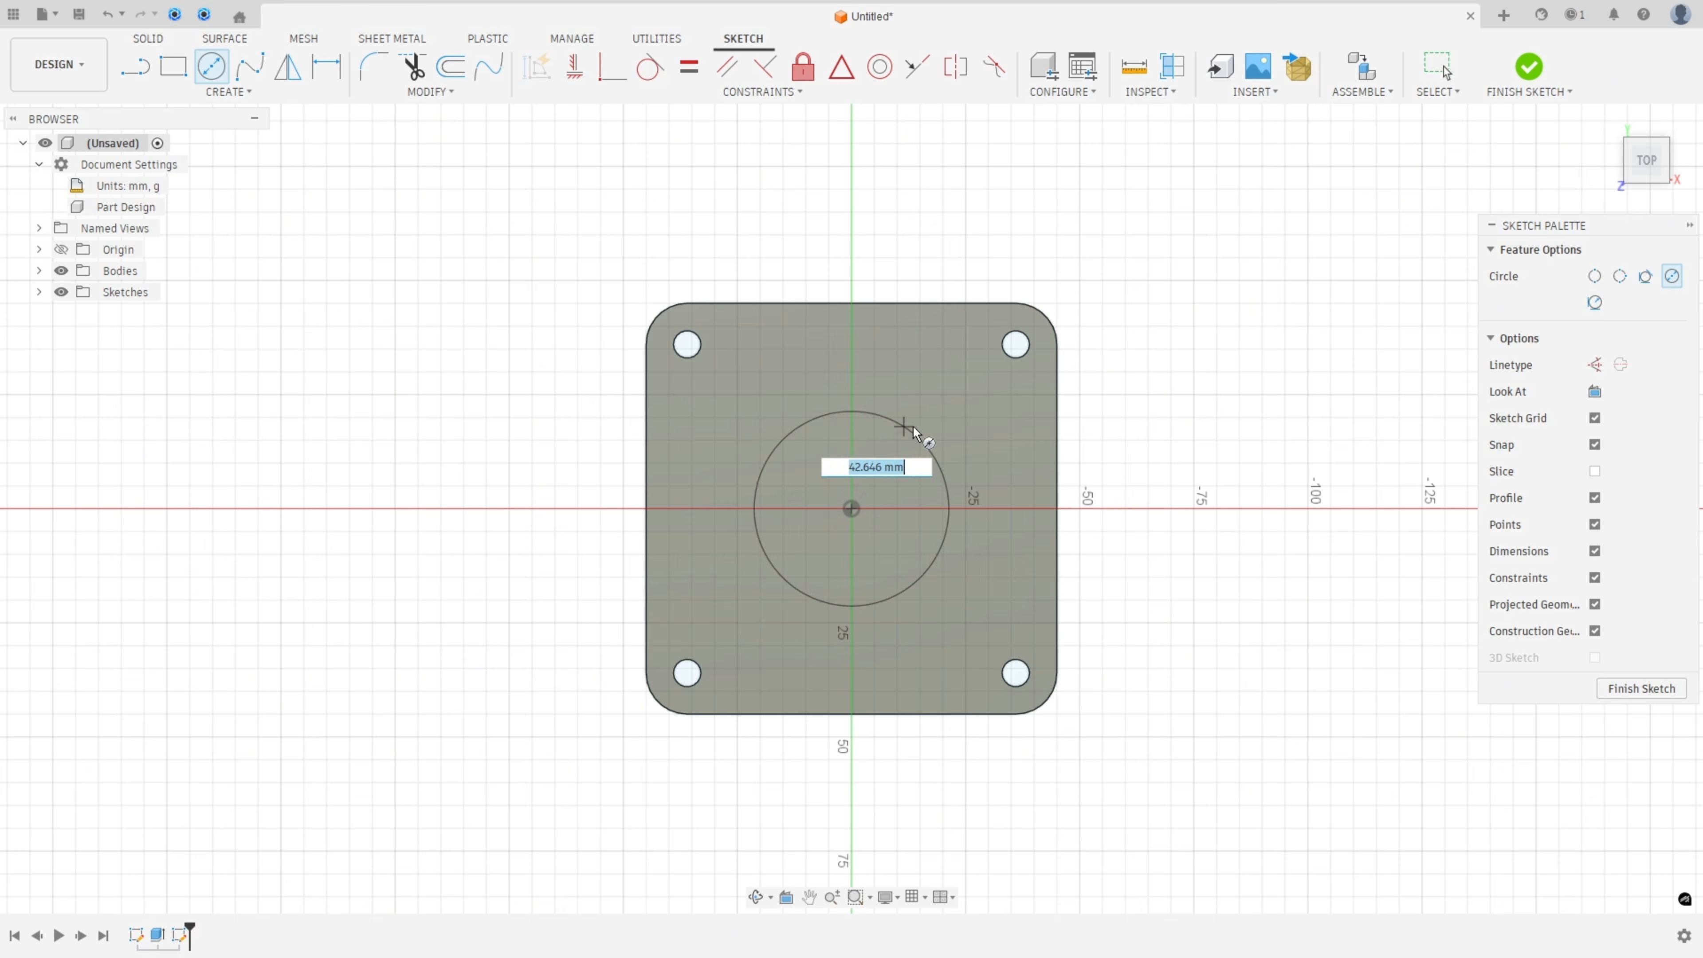
{"action": "type", "text": "85"}
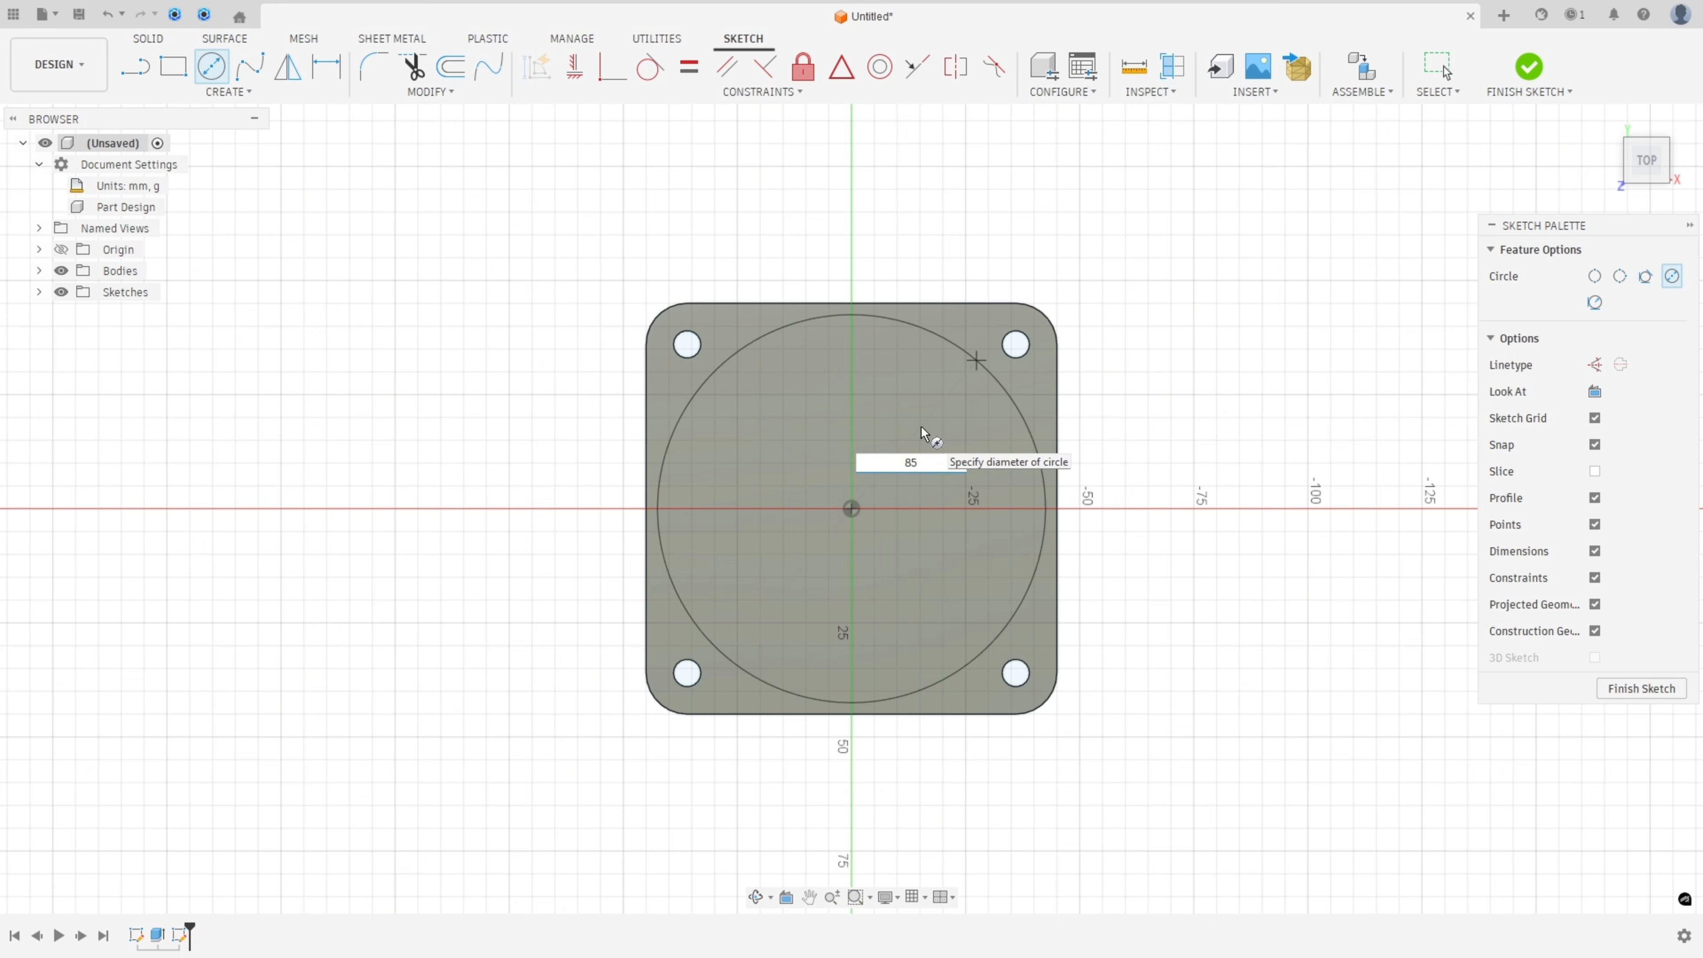
{"action": "key", "text": "Return"}
Sketch a smaller concentric circle about 68.5 mm in diameter inside the 85 mm circle
{"action": "left_click", "coordinate": [853, 509]}
{"action": "left_click", "coordinate": [1001, 461]}
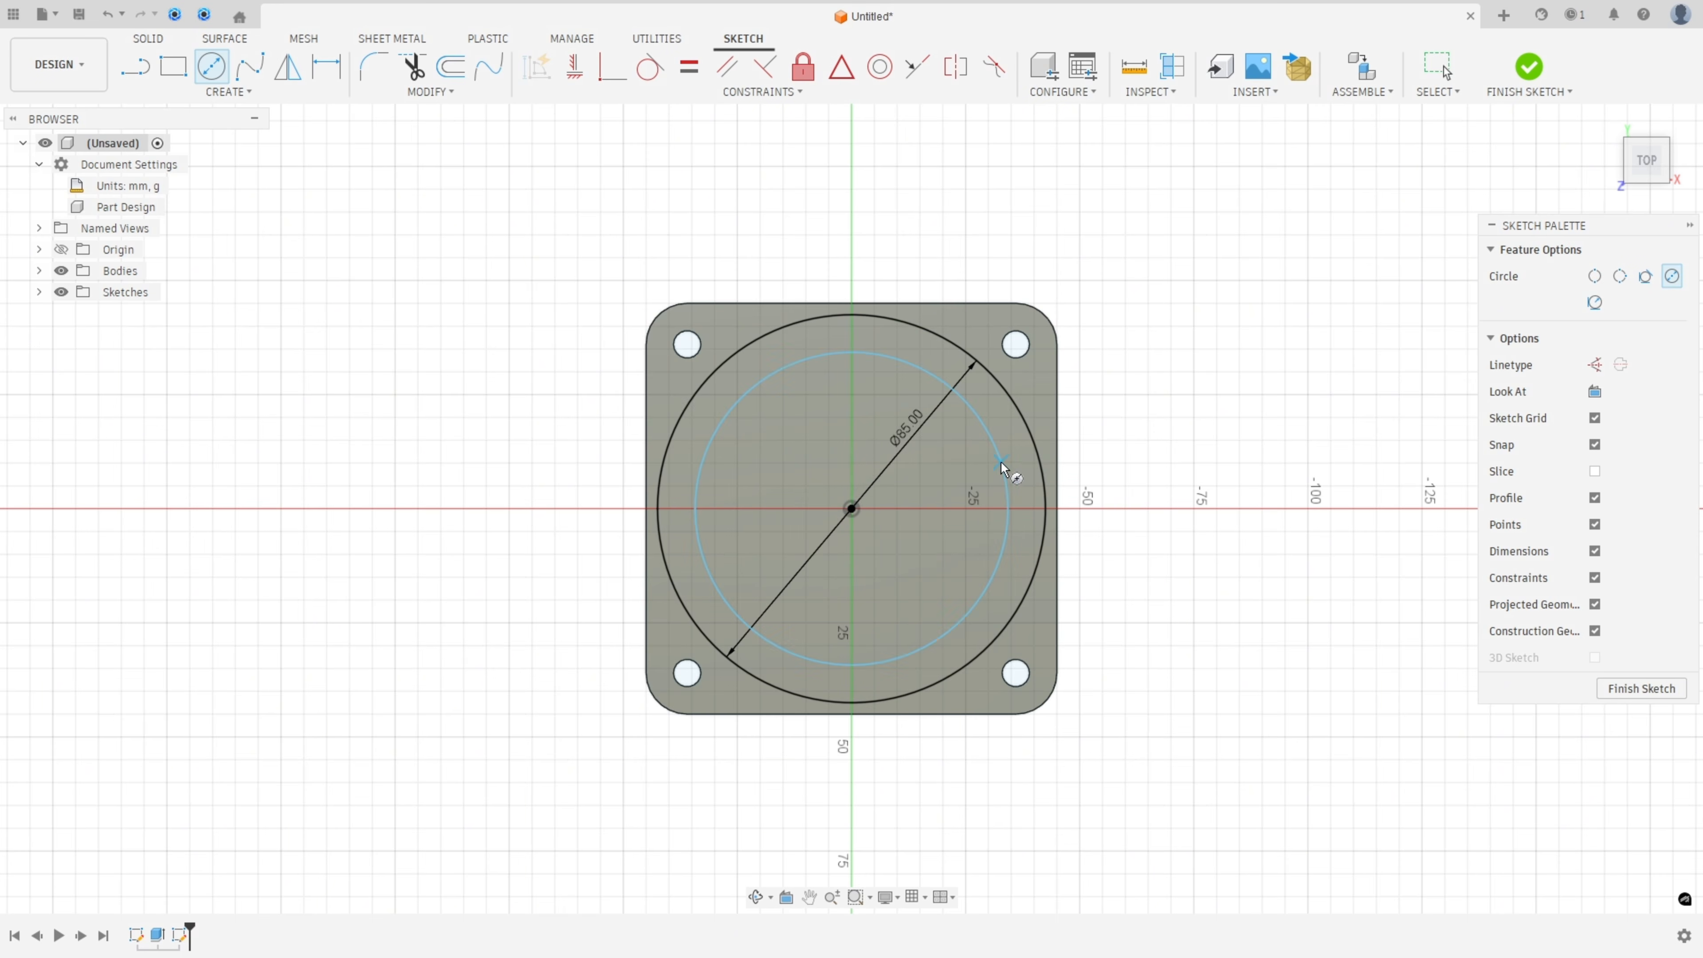
{"action": "key", "text": "Escape"}
Set the gap between the two circles to 5 mm and finish the sketch with the diameter dimension moved outside the plate
{"action": "key", "text": "d"}
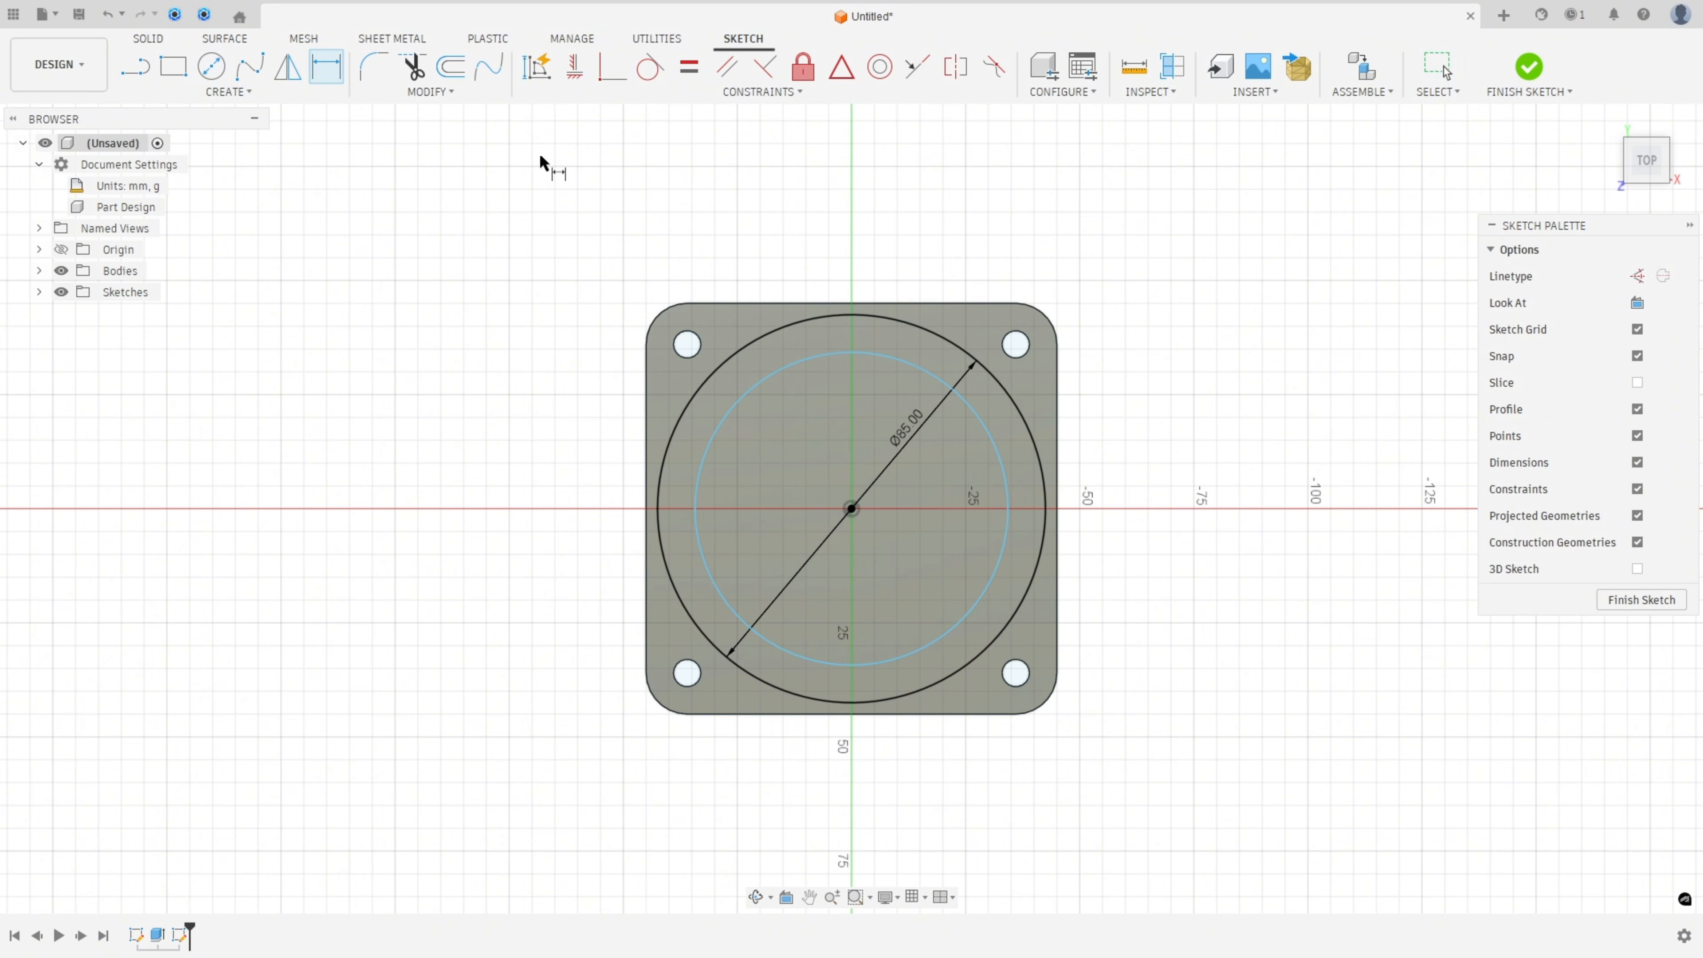
{"action": "left_click", "coordinate": [977, 439]}
{"action": "left_click", "coordinate": [1045, 497]}
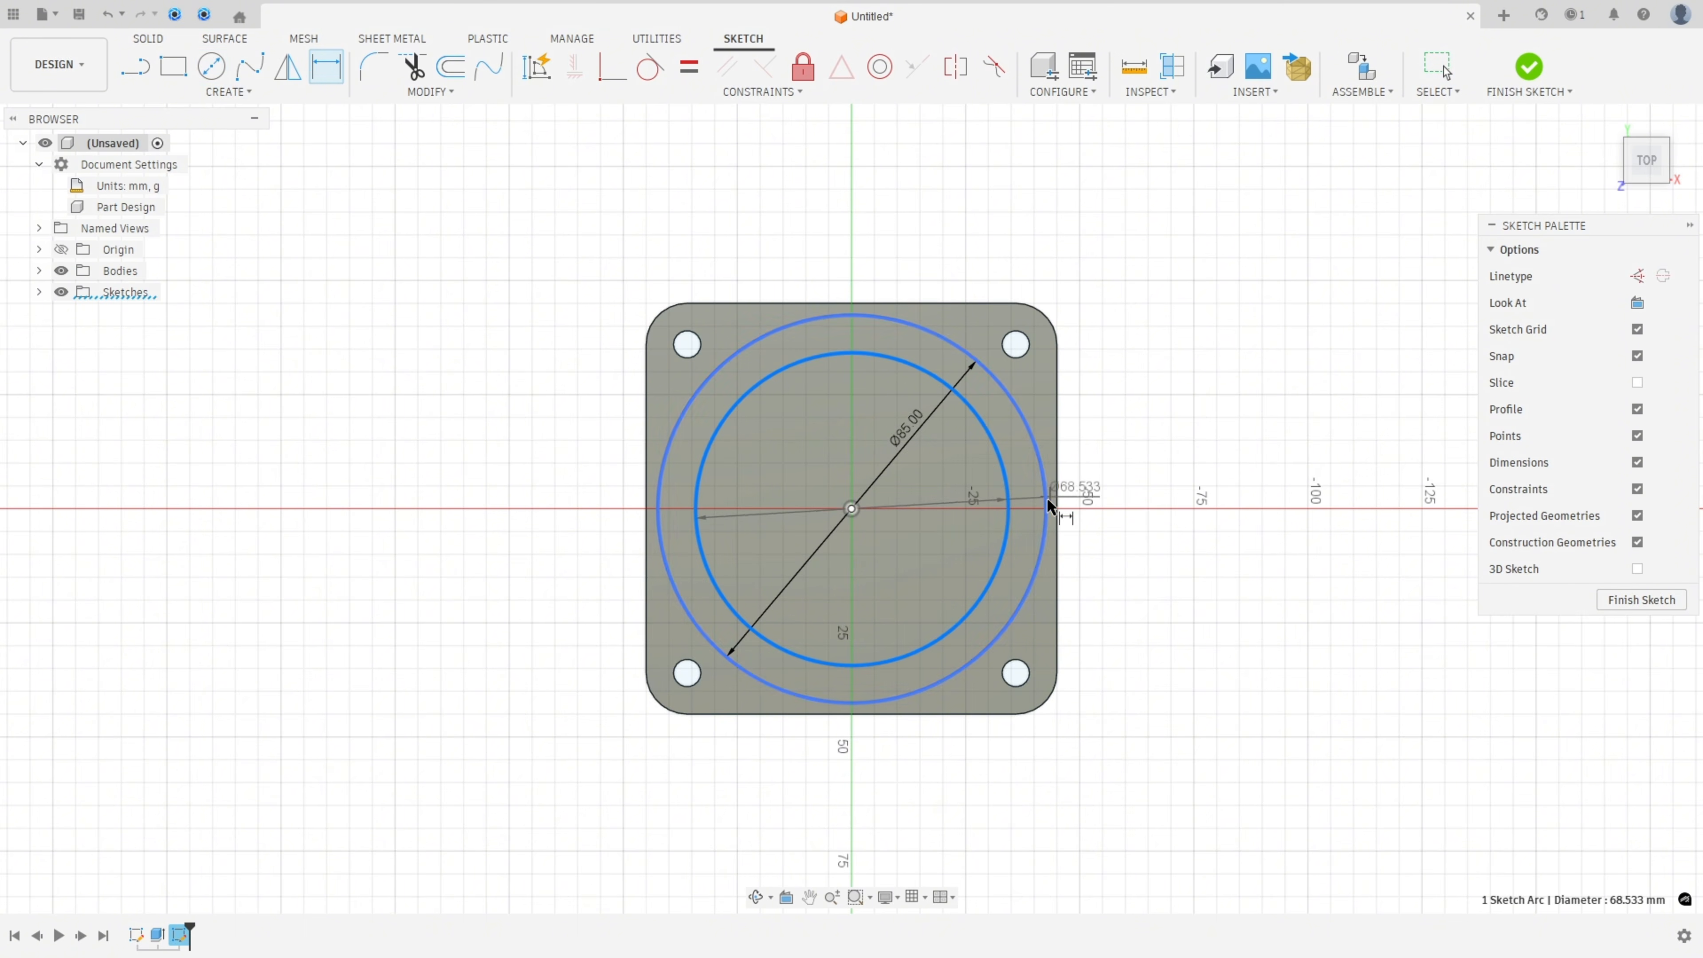
{"action": "left_click", "coordinate": [1149, 524]}
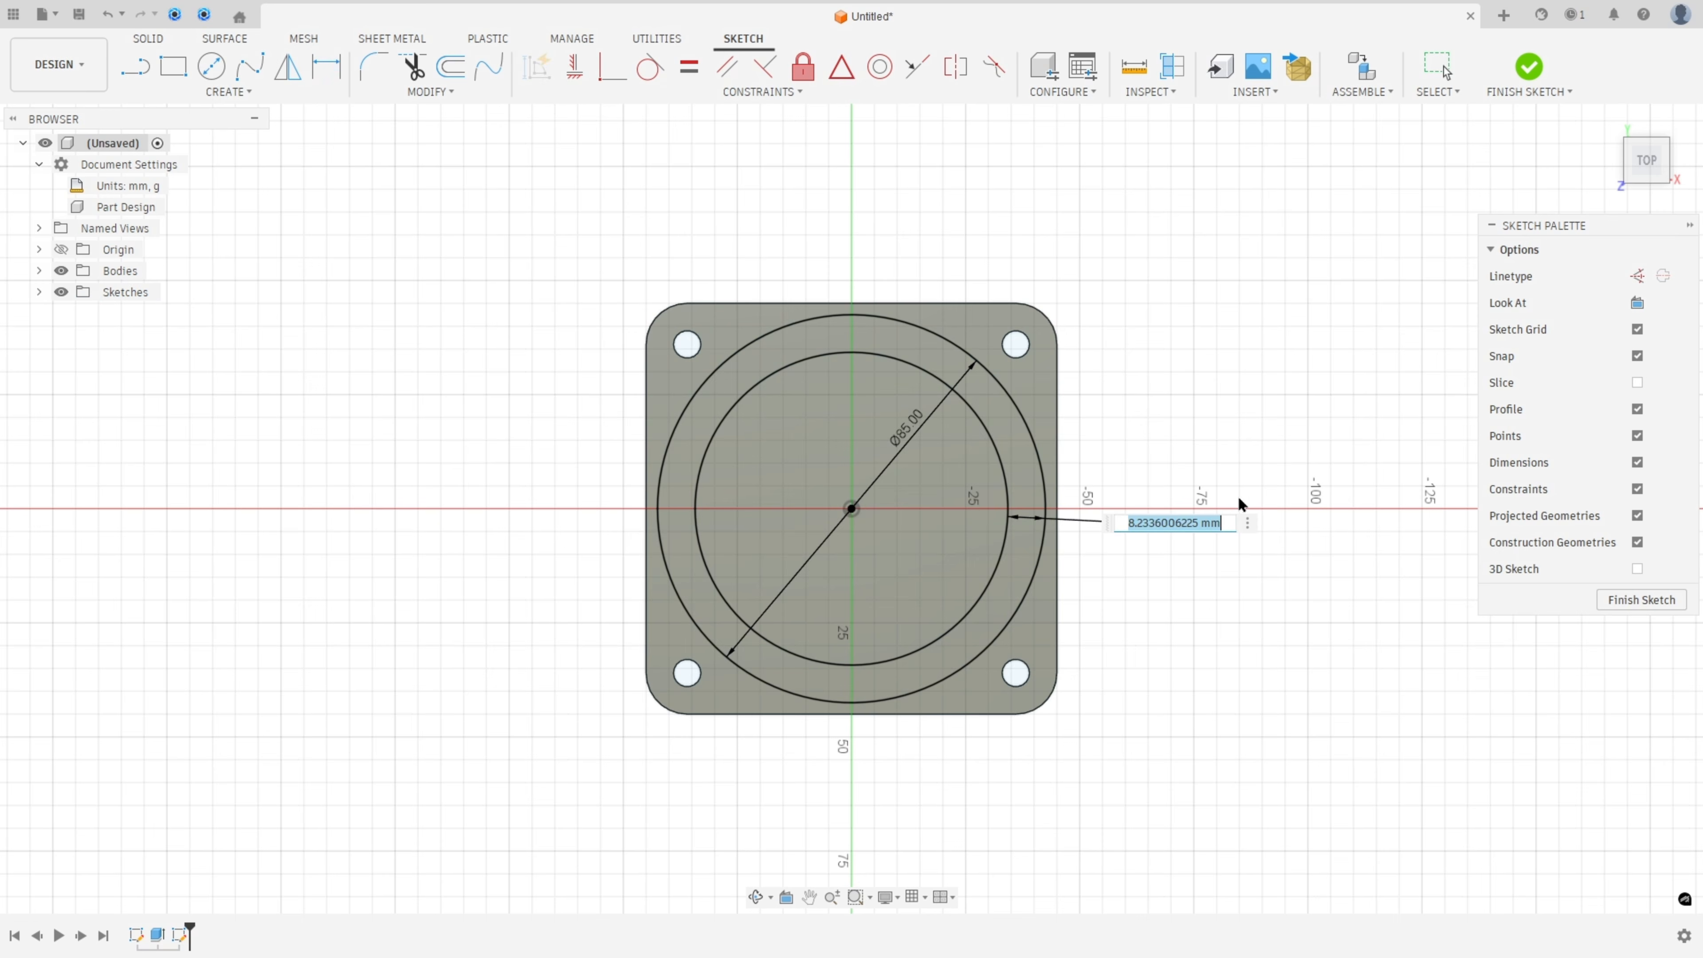
{"action": "type", "text": "5"}
{"action": "key", "text": "Return"}
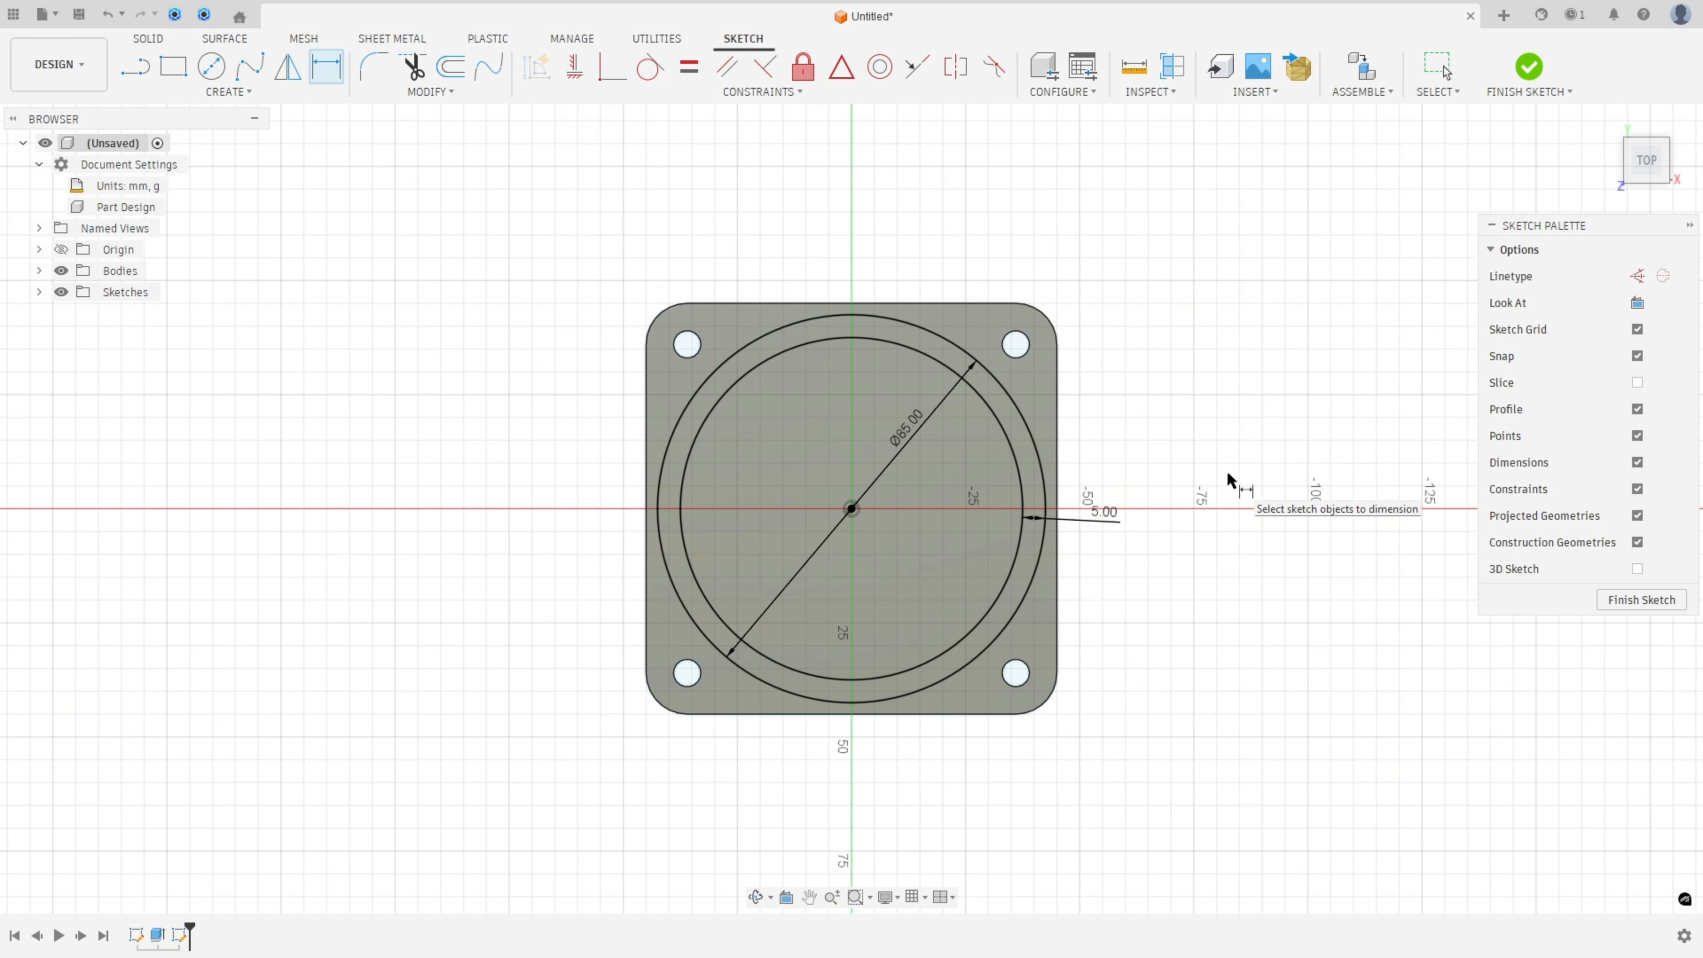
{"action": "left_click_drag", "start_coordinate": [904, 441], "coordinate": [1036, 268]}
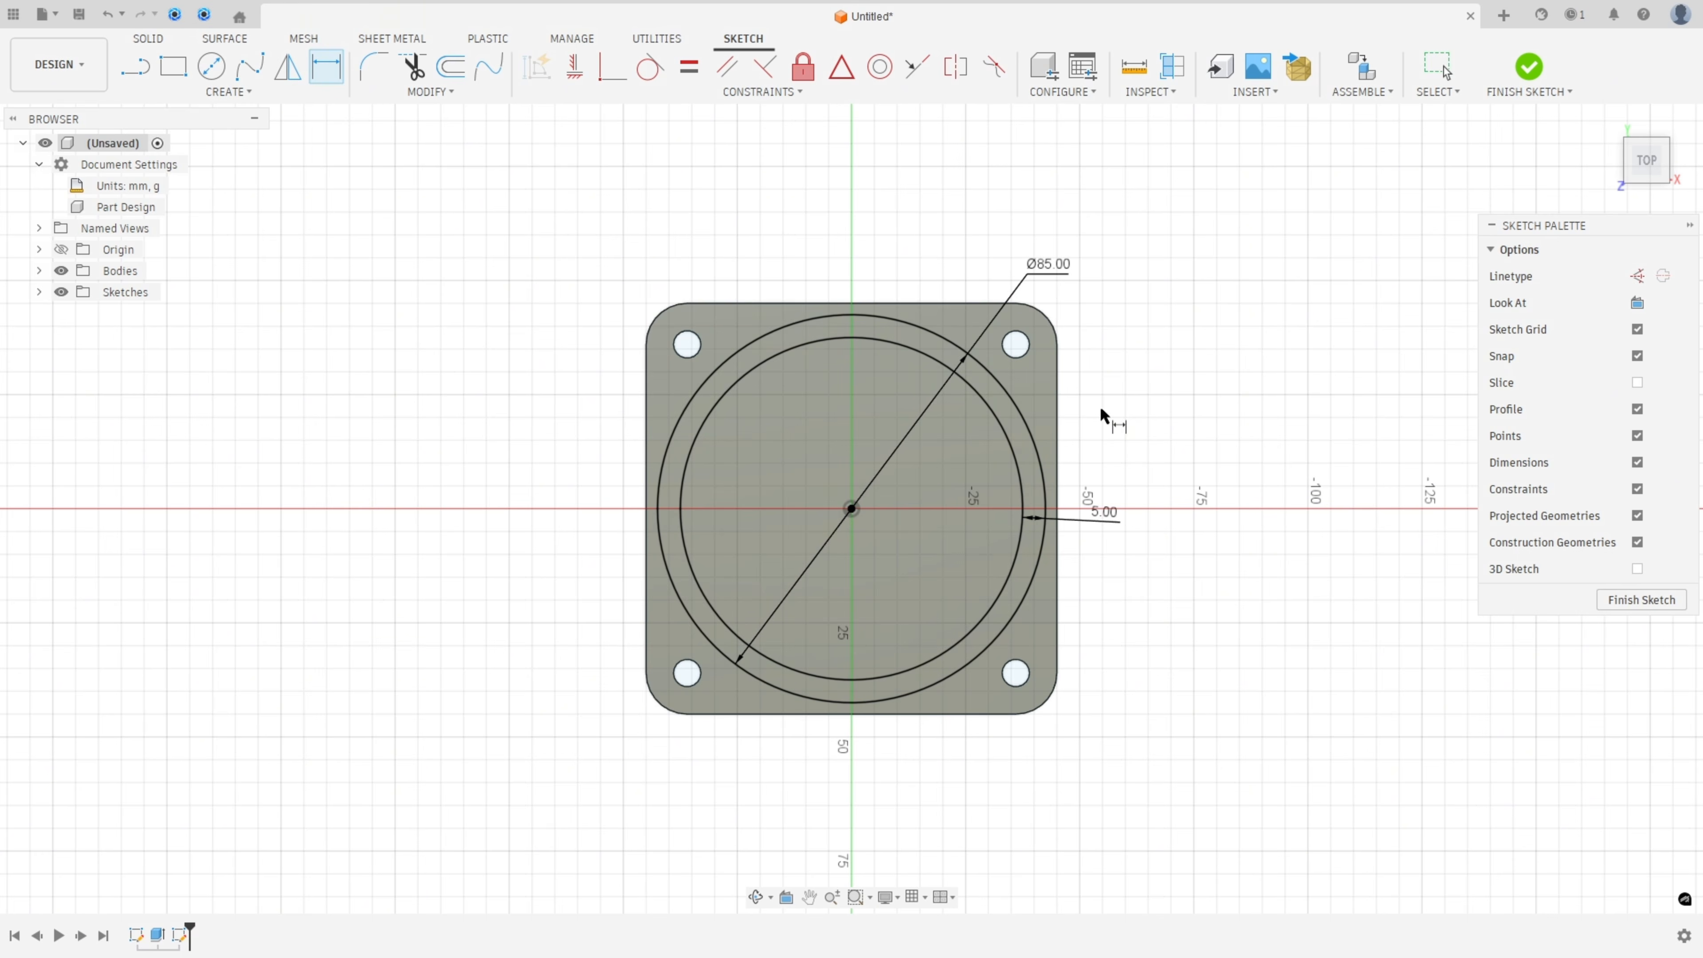
{"action": "left_click", "coordinate": [1529, 67]}
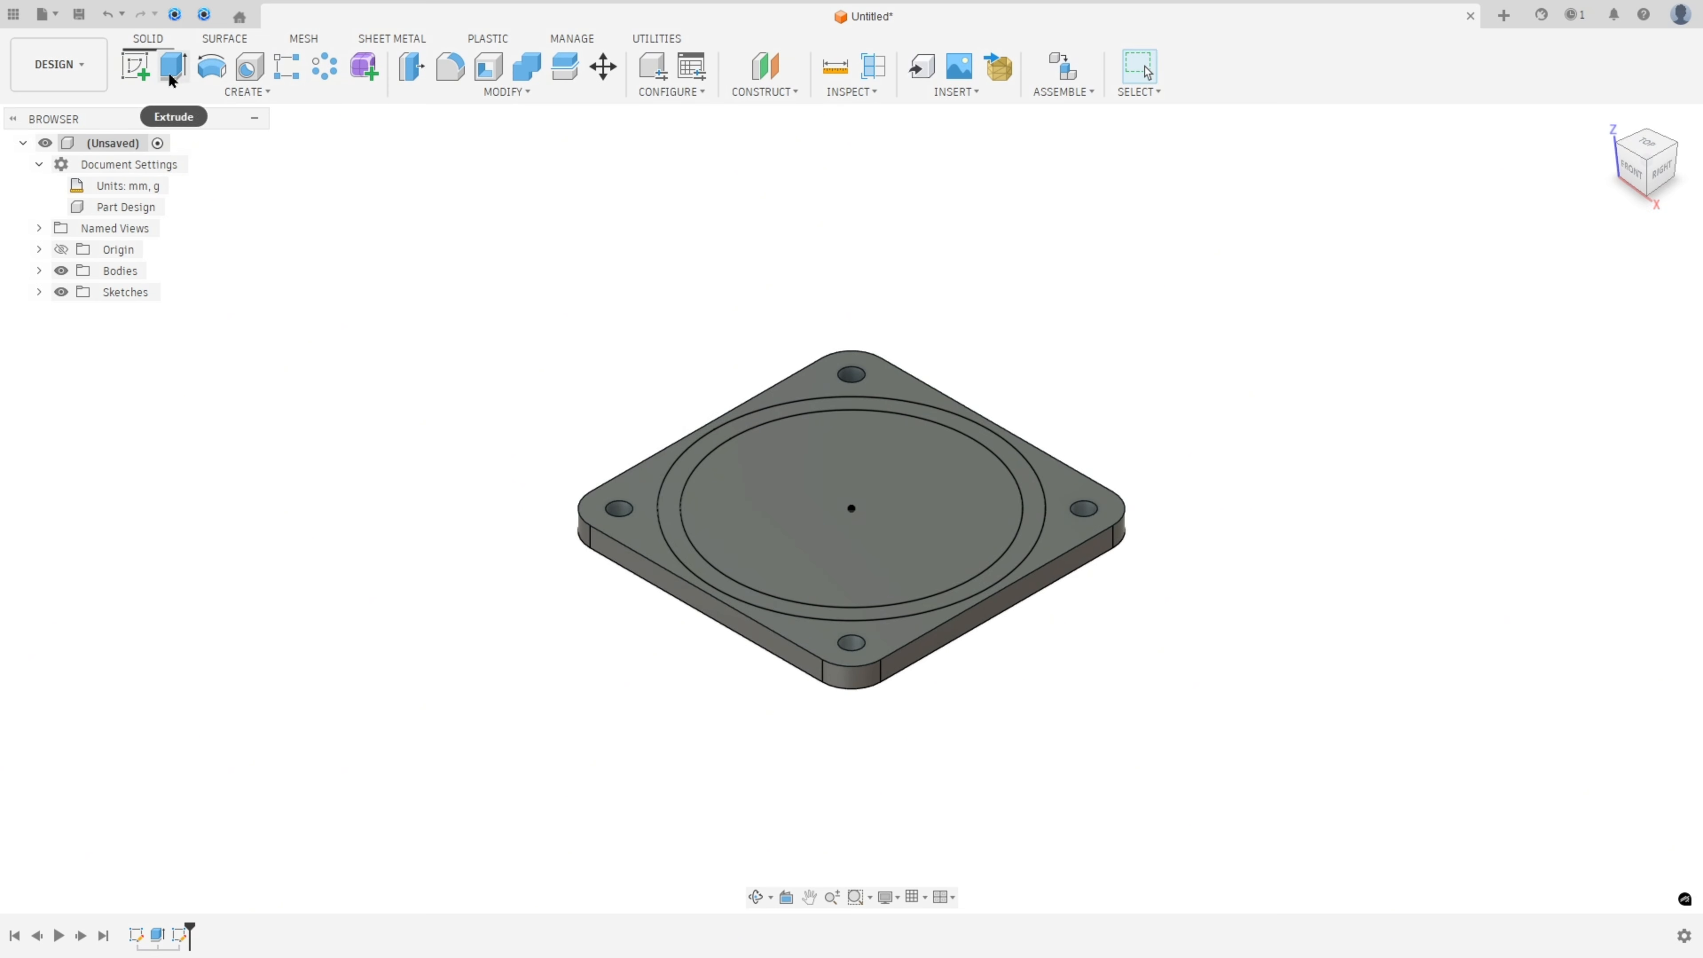
Mark height B and its value 62 in the PDF drawing, and extrude the ring profile in Fusion by 62-6 mm joined to the plate
{"action": "left_click", "coordinate": [173, 67]}
{"action": "left_click", "coordinate": [669, 497]}
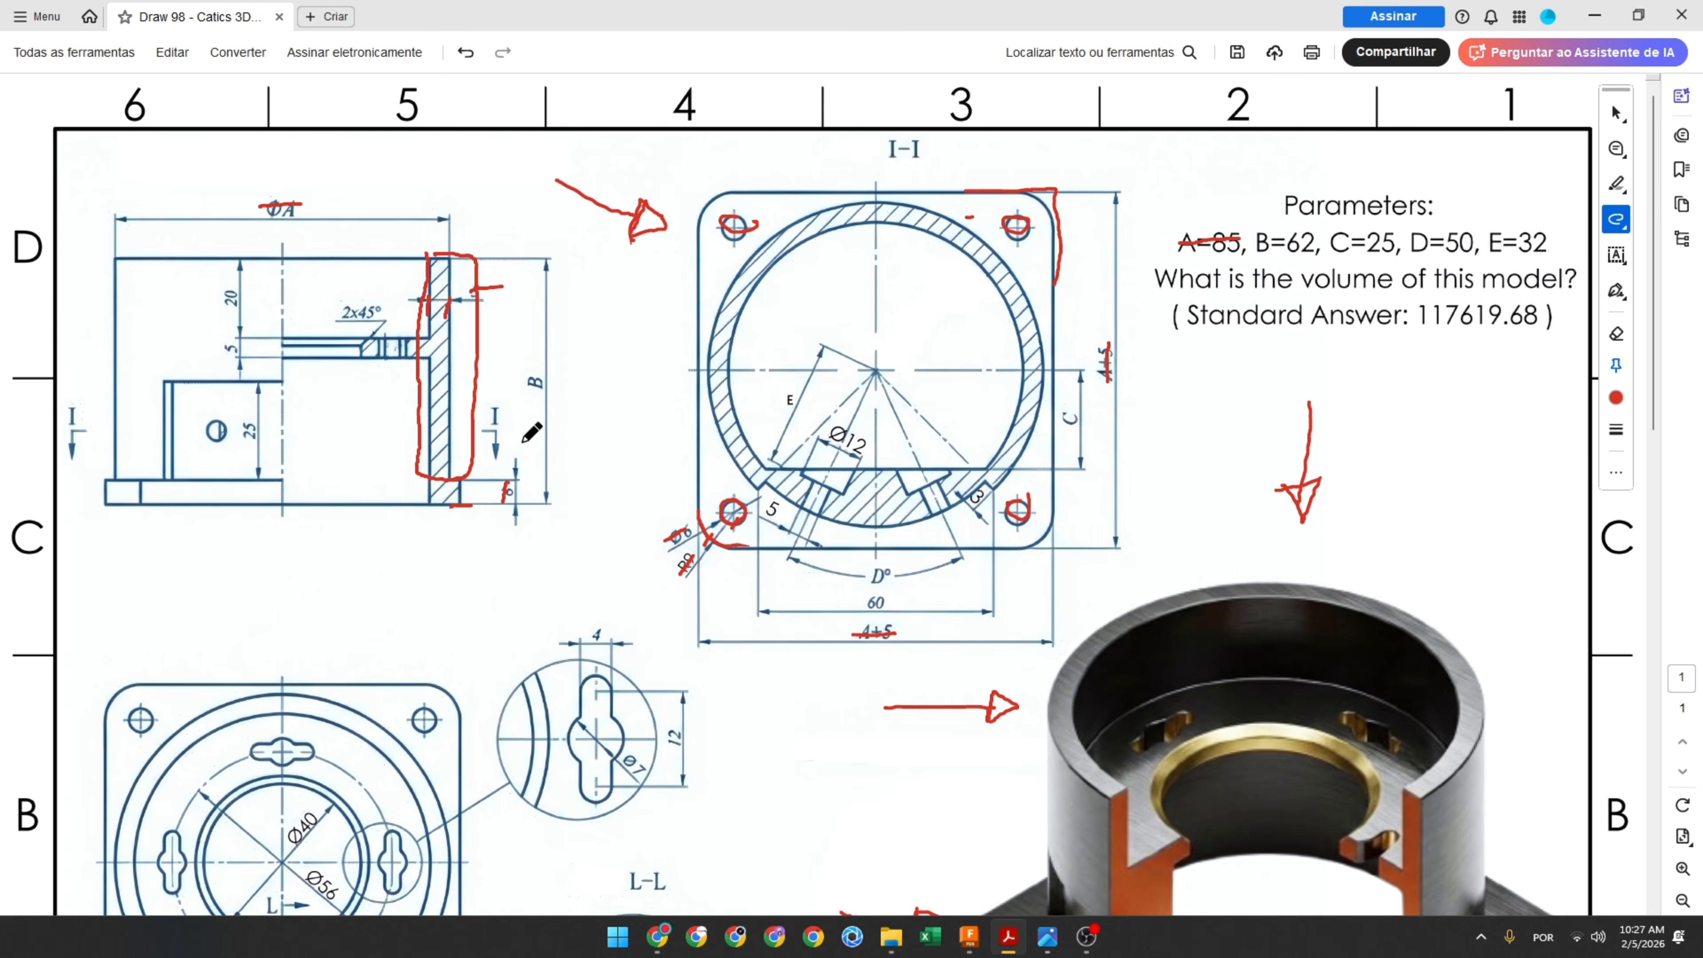
{"action": "left_click_drag", "start_coordinate": [537, 364], "coordinate": [532, 385]}
{"action": "left_click_drag", "start_coordinate": [1254, 249], "coordinate": [1322, 248]}
{"action": "left_click", "coordinate": [970, 935]}
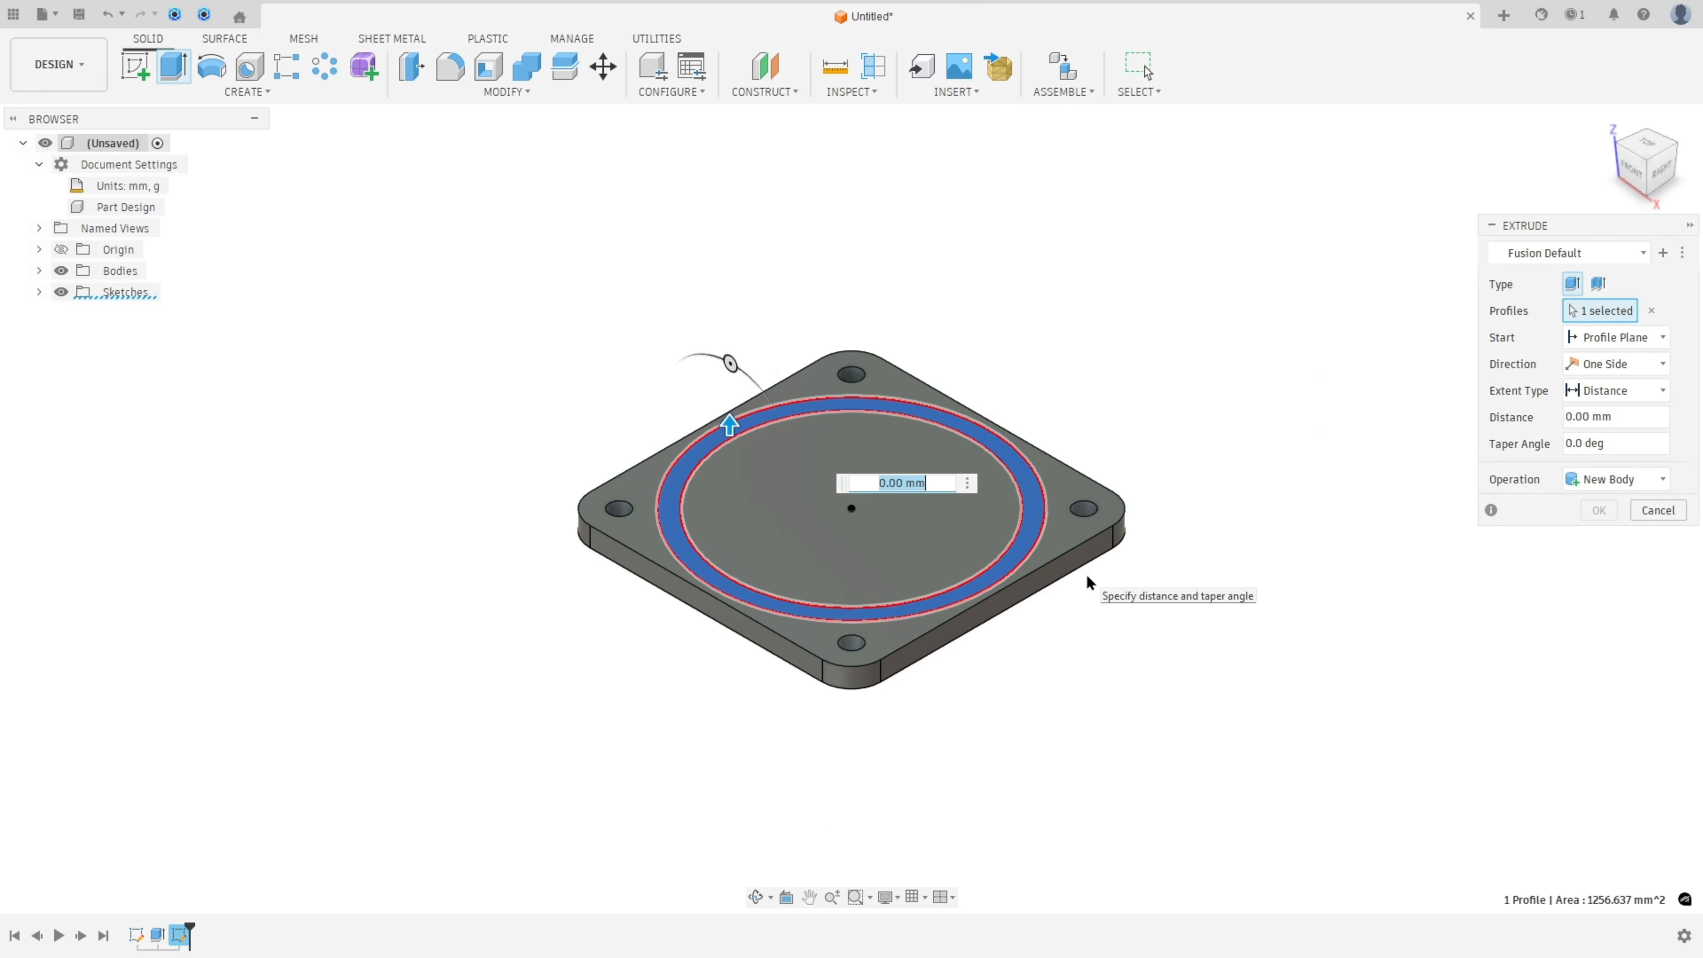
{"action": "type", "text": "62-6"}
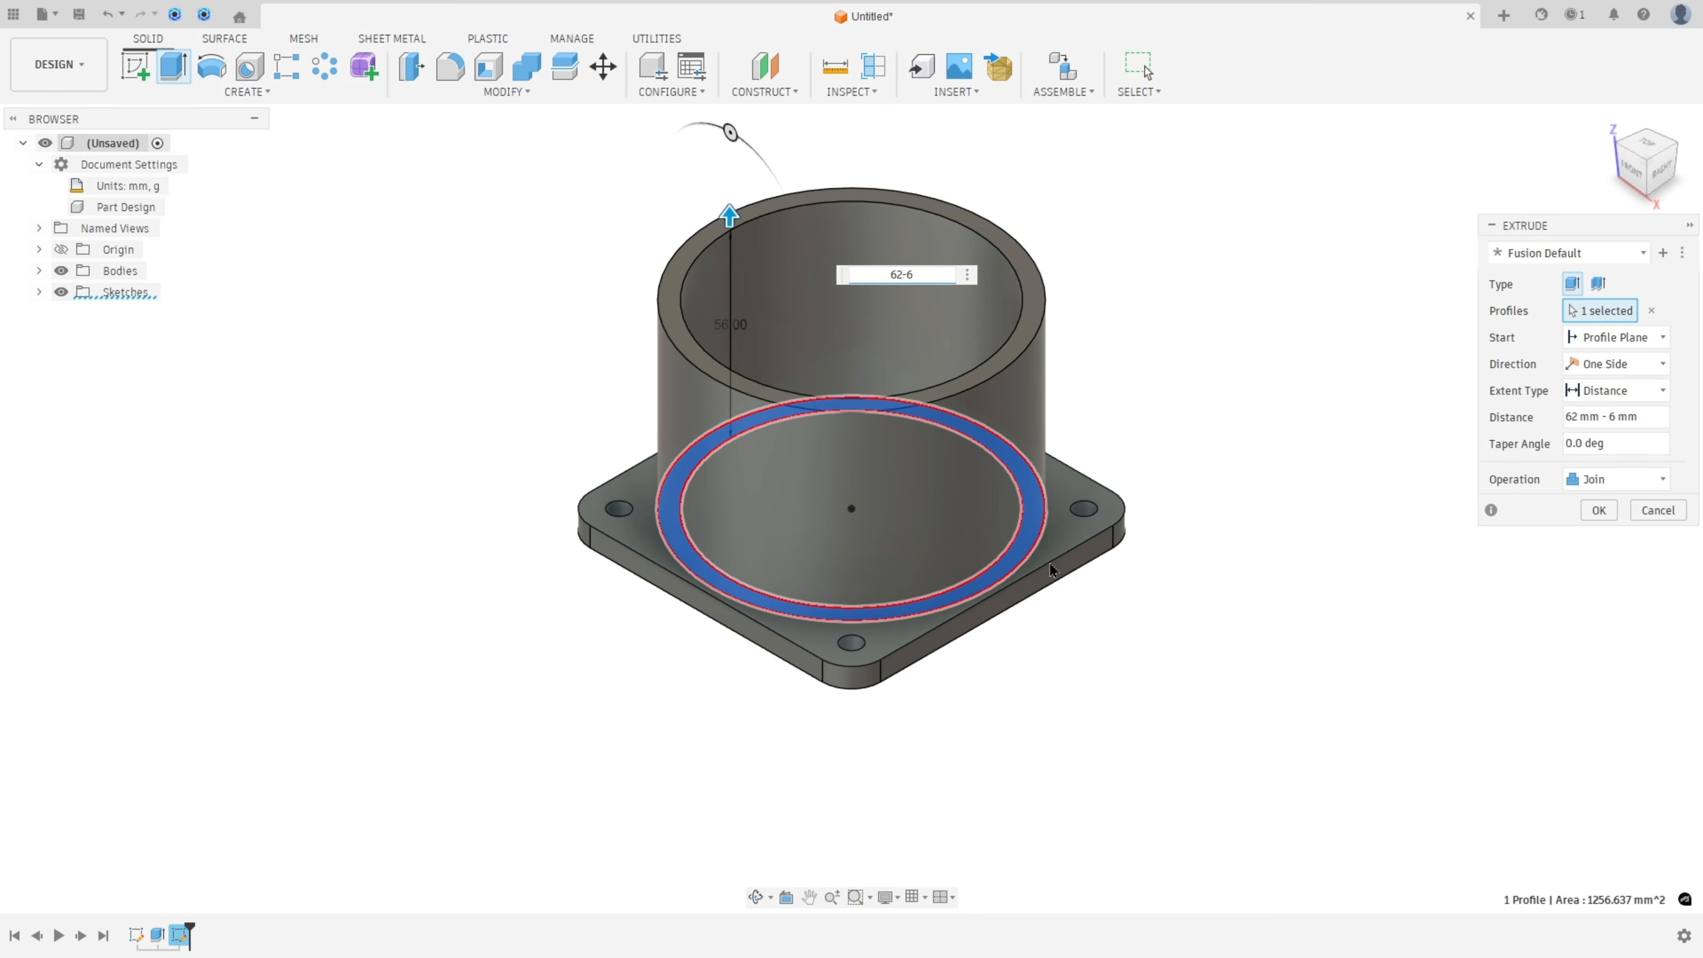
{"action": "left_click", "coordinate": [1602, 512]}
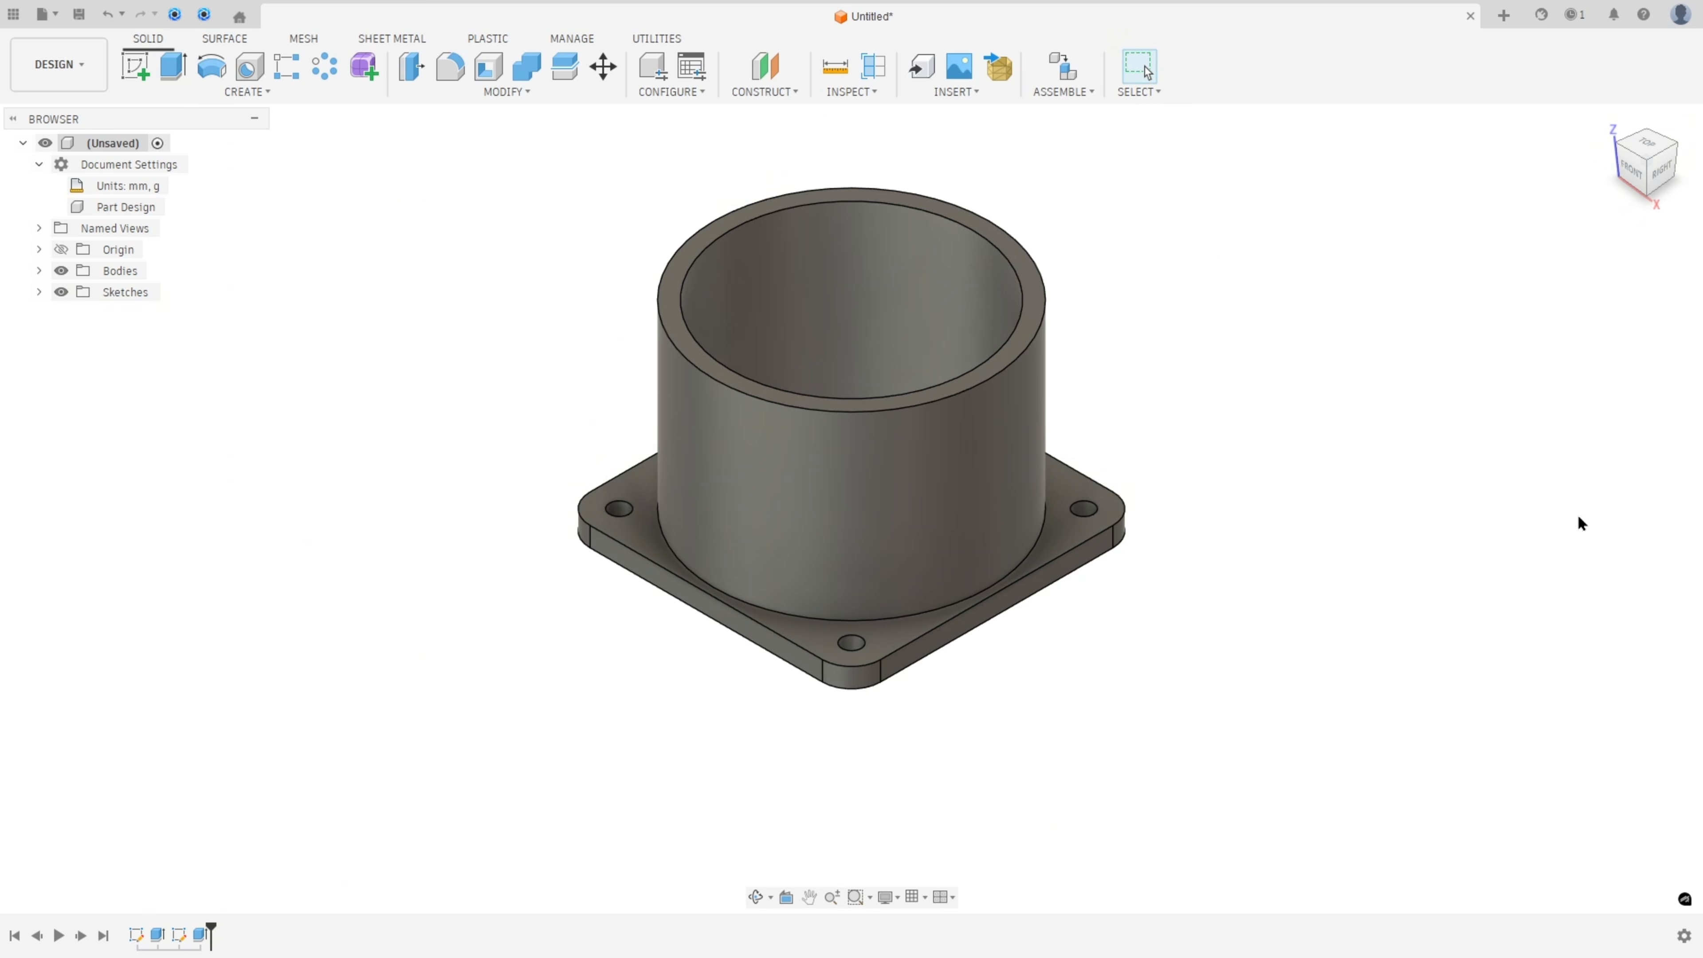
Extrude-cut the plate's circular face inside the cylinder downward with extent All to open the base
{"action": "middle_click_drag", "start_coordinate": [1379, 410], "coordinate": [1274, 410], "text": "shift"}
{"action": "left_click", "coordinate": [781, 482]}
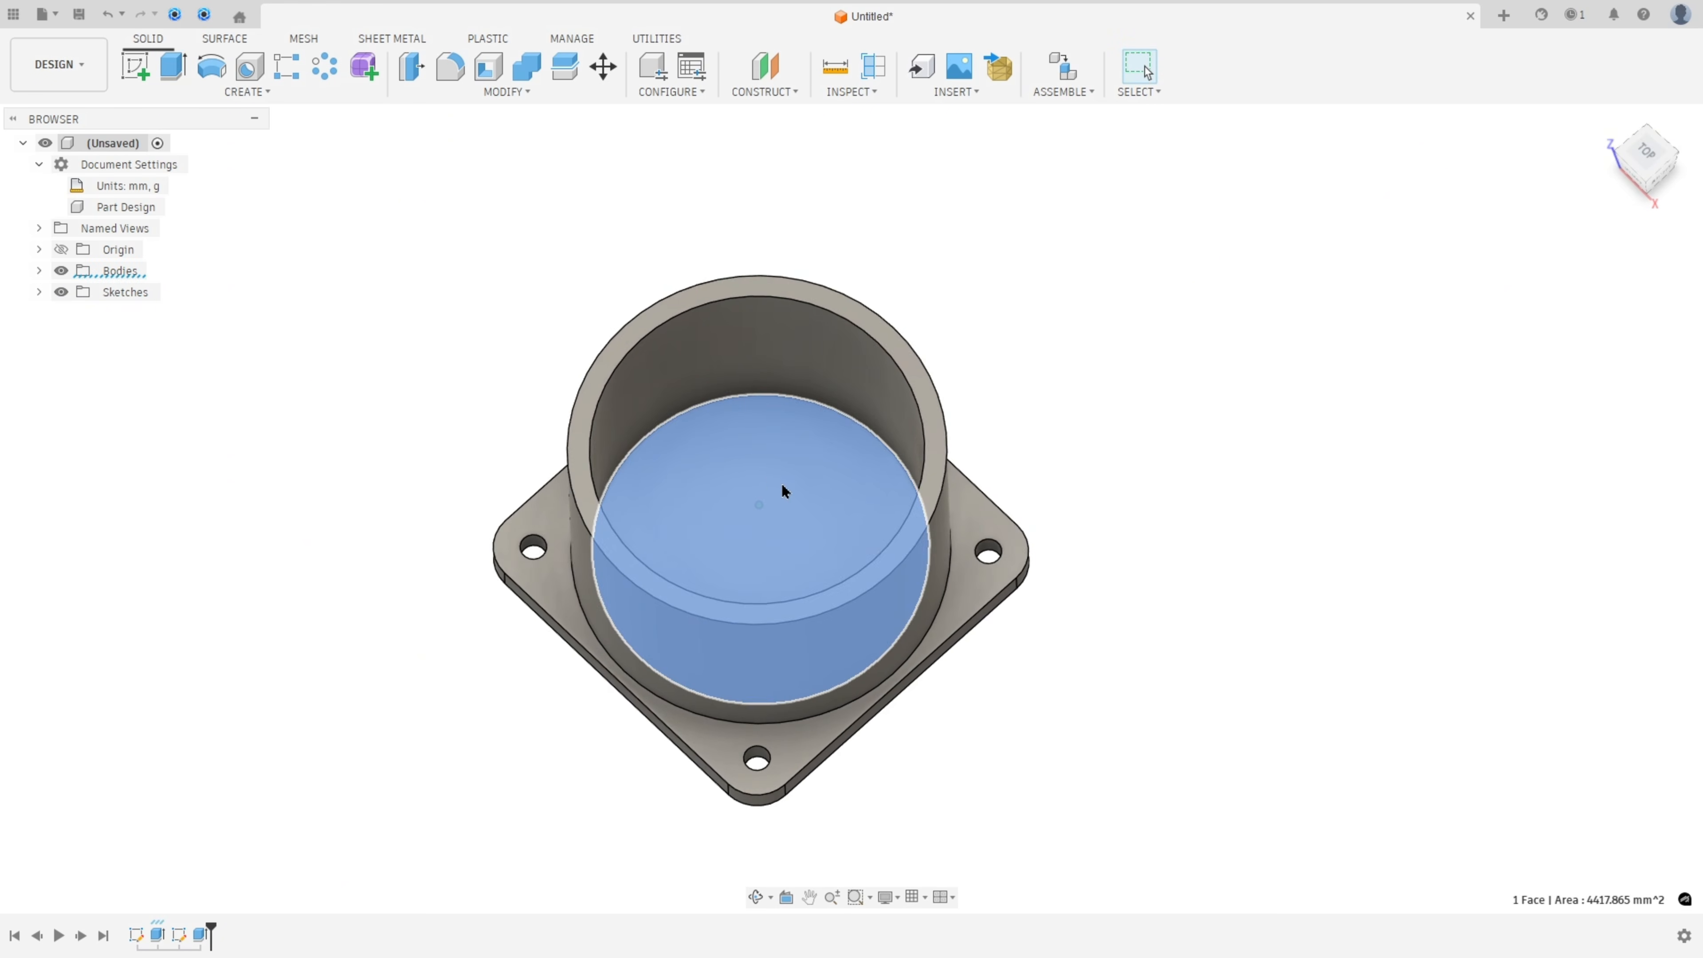
{"action": "left_click", "coordinate": [325, 268]}
{"action": "left_click", "coordinate": [169, 74]}
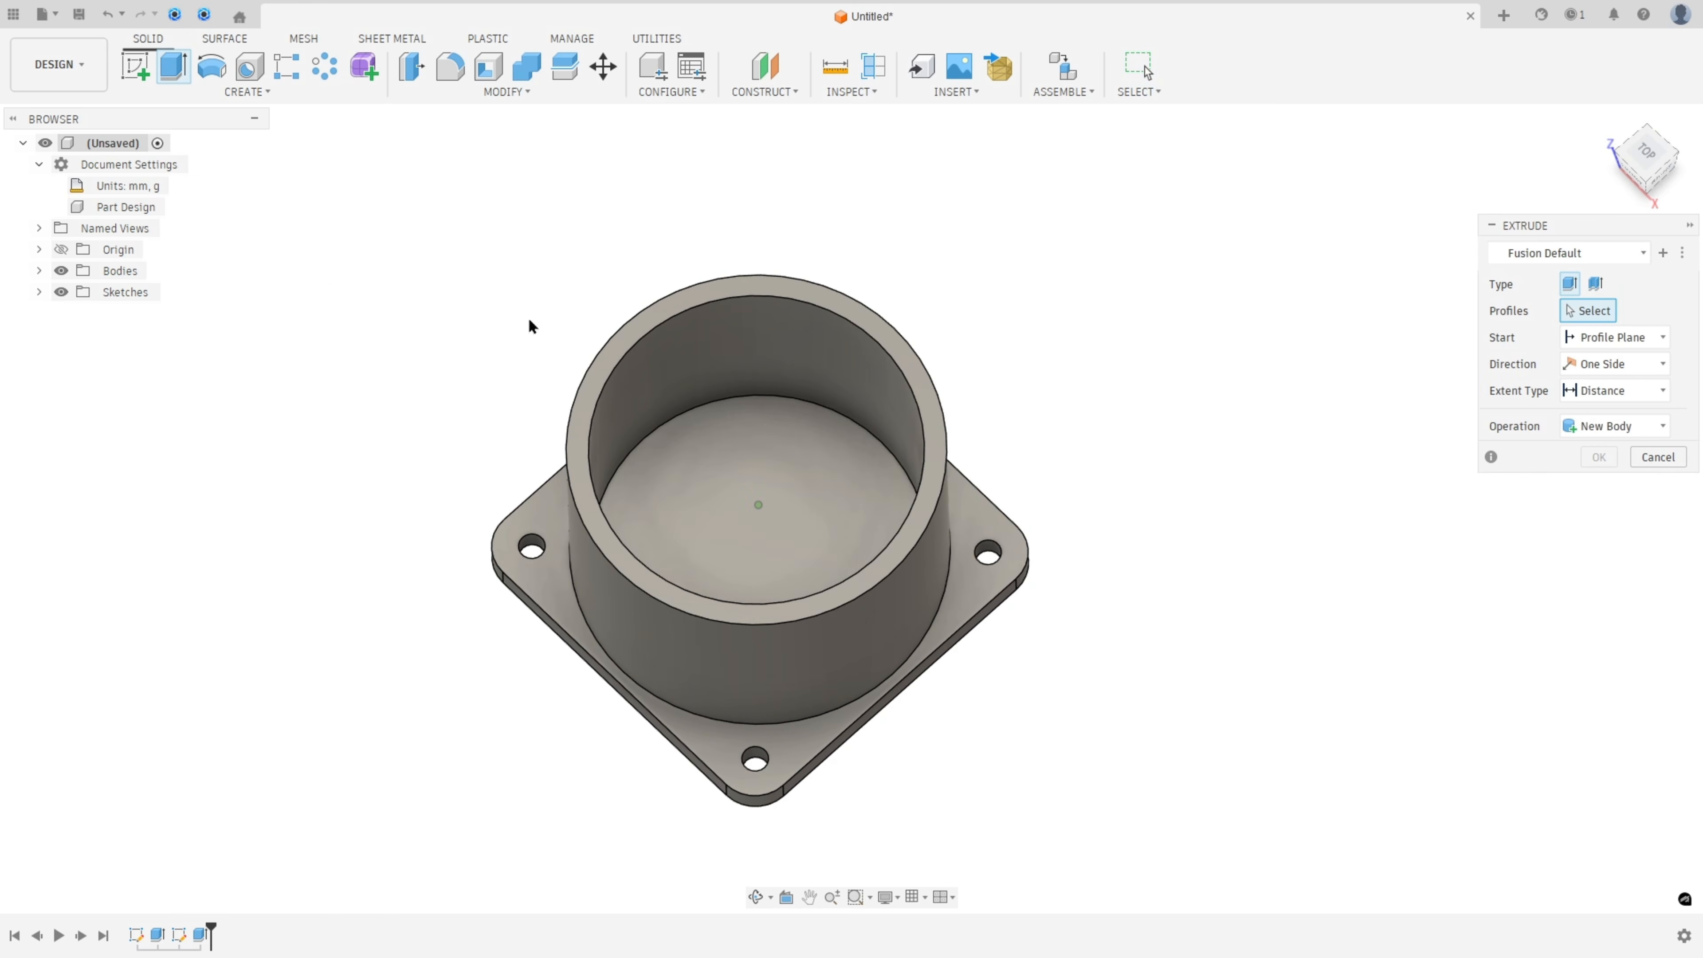
{"action": "left_click", "coordinate": [756, 480]}
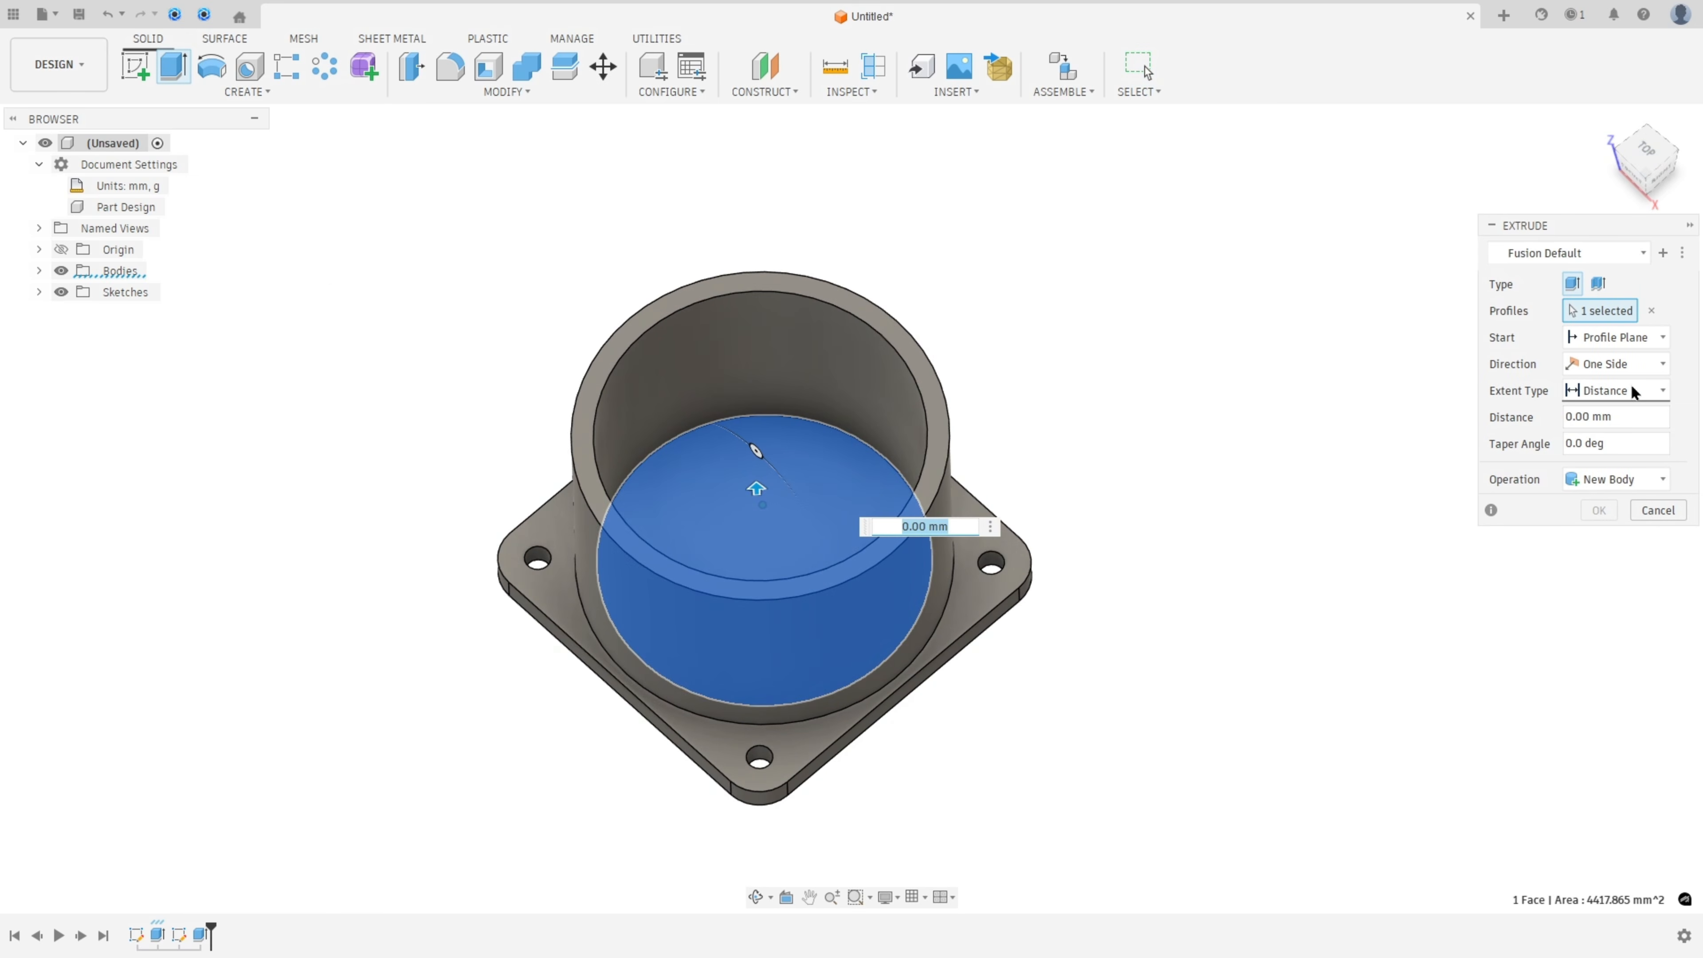
{"action": "left_click", "coordinate": [1626, 389]}
{"action": "left_click", "coordinate": [1557, 459]}
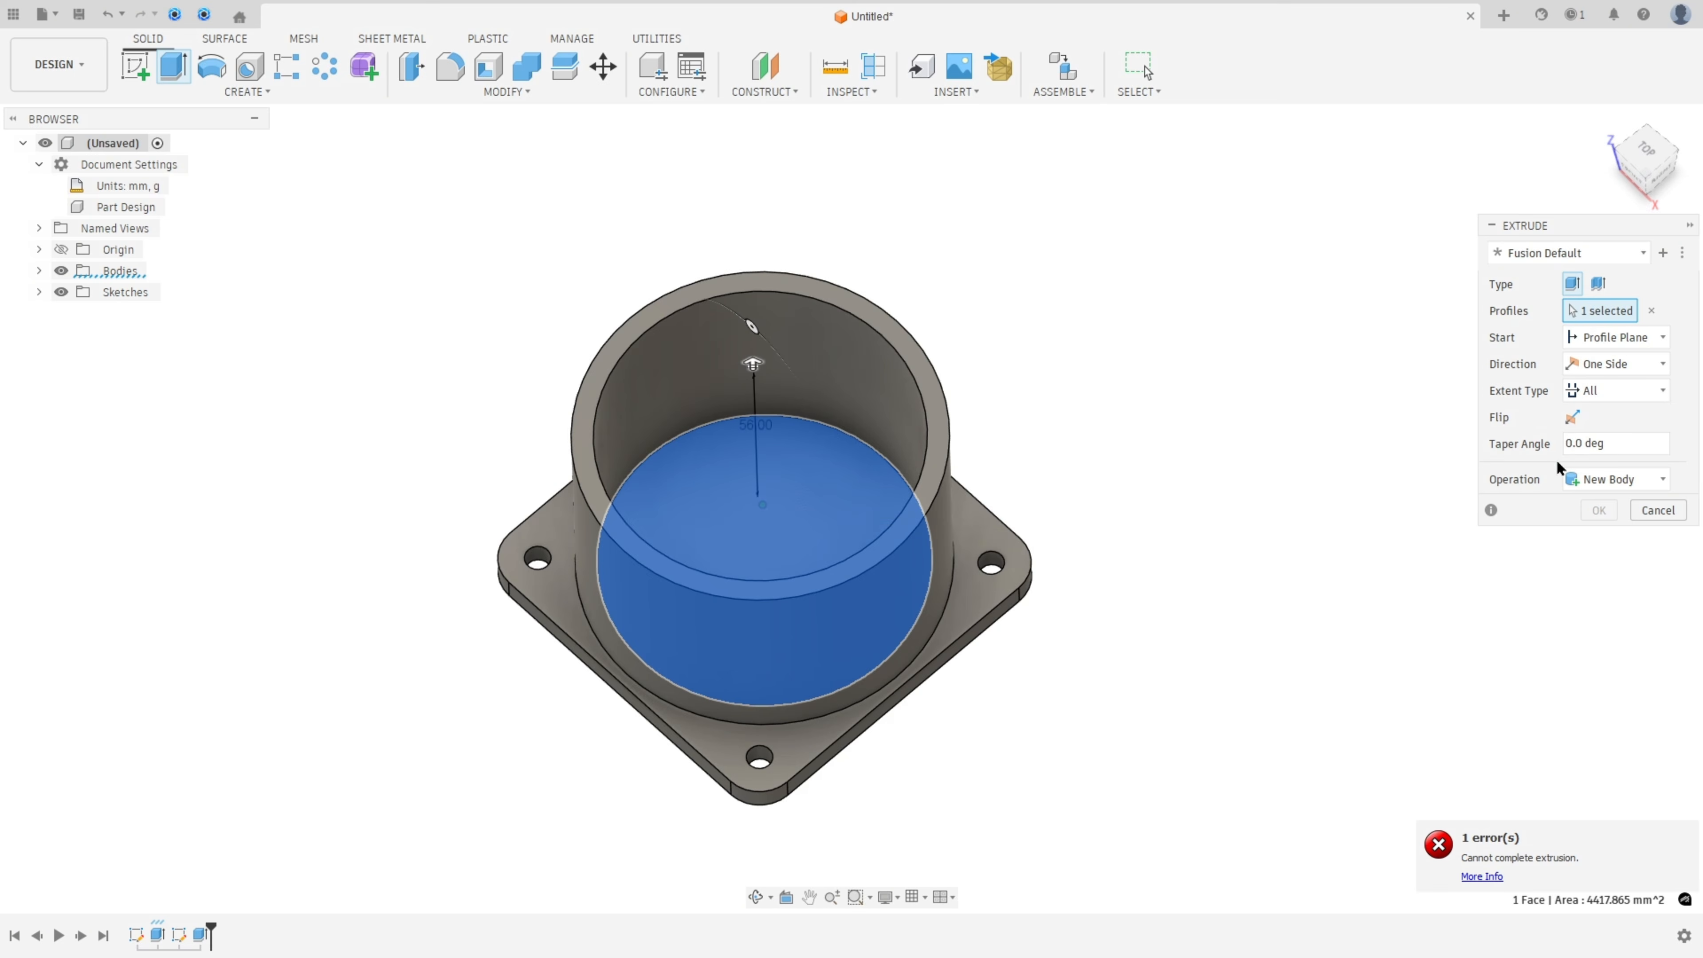
{"action": "left_click", "coordinate": [1572, 417]}
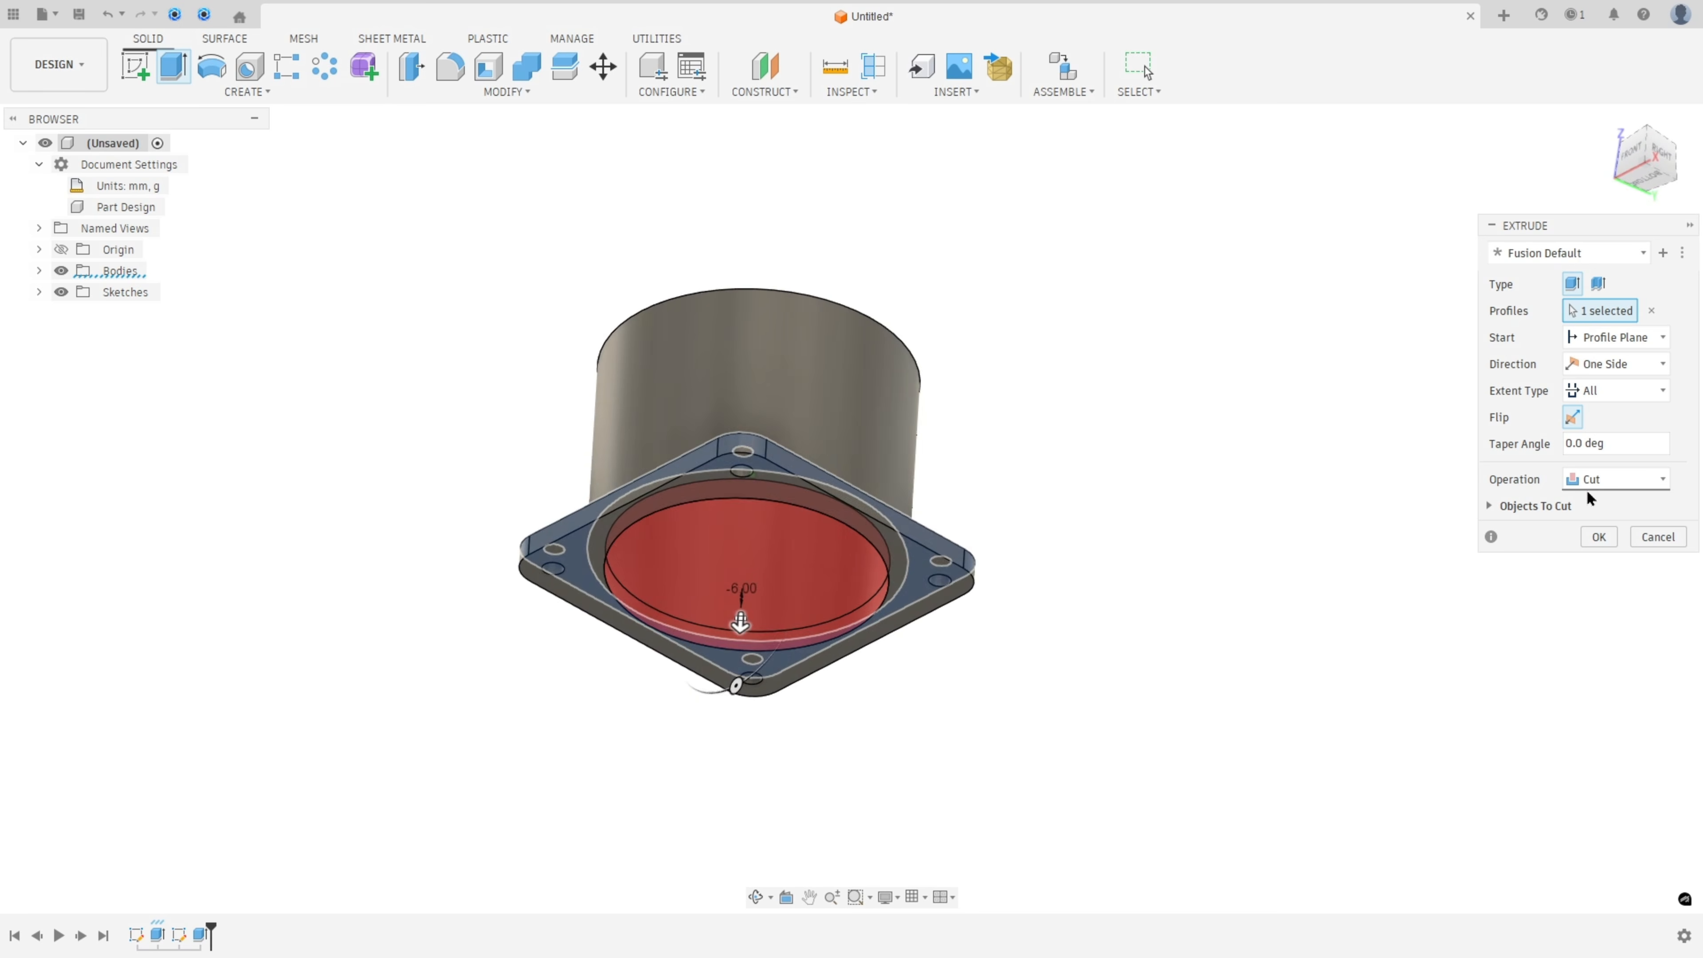
{"action": "left_click", "coordinate": [1600, 536]}
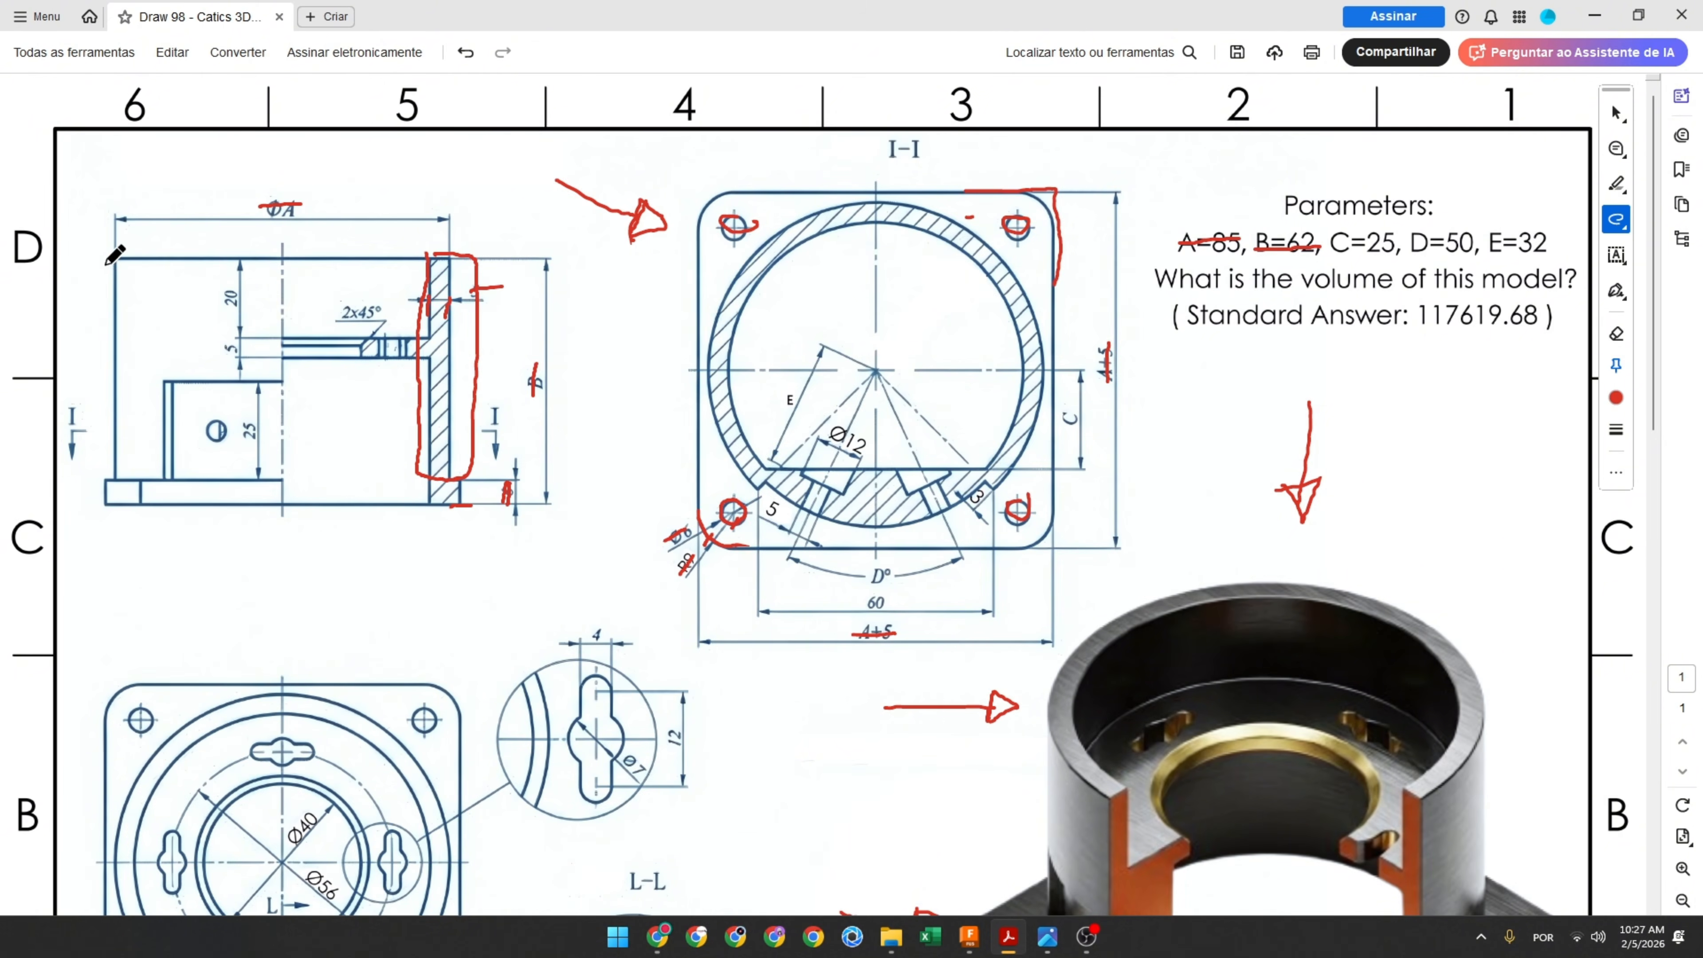
Switch to the PDF drawing and mark the housing's upper edge, the inner flange in the front view and the Ø40 opening in the lower view
{"action": "left_click_drag", "start_coordinate": [136, 256], "coordinate": [280, 256]}
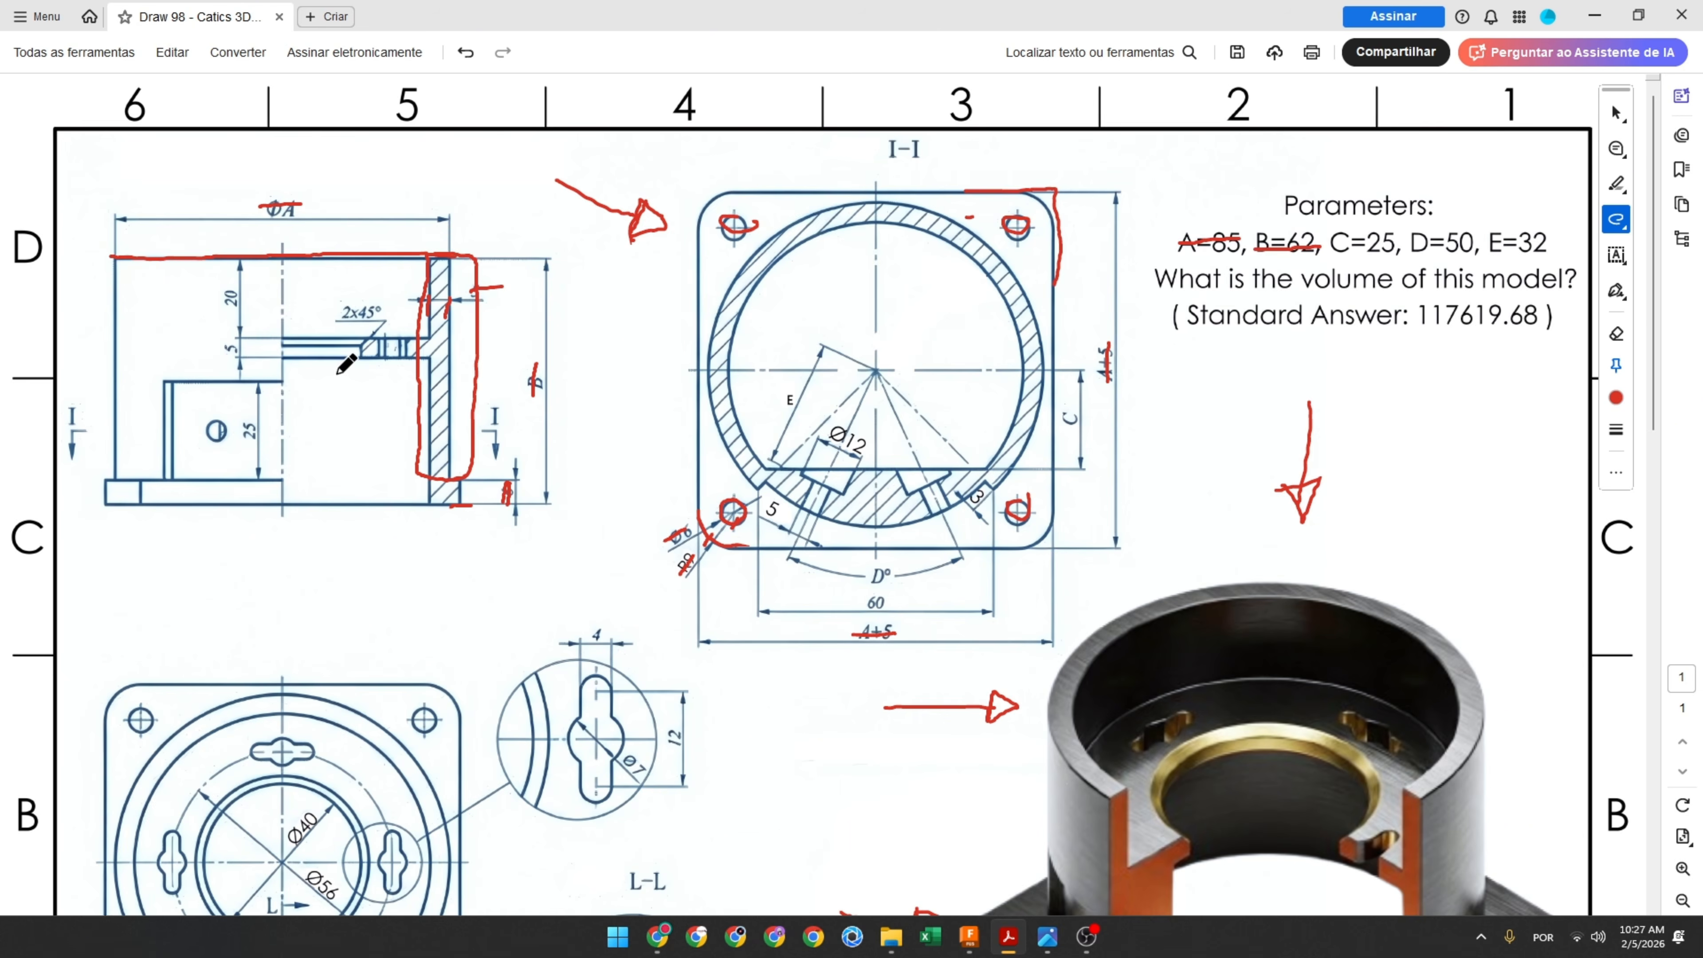
{"action": "scroll", "coordinate": [231, 475], "scroll_direction": "down", "scroll_amount": 3}
{"action": "left_click_drag", "start_coordinate": [168, 431], "coordinate": [163, 490]}
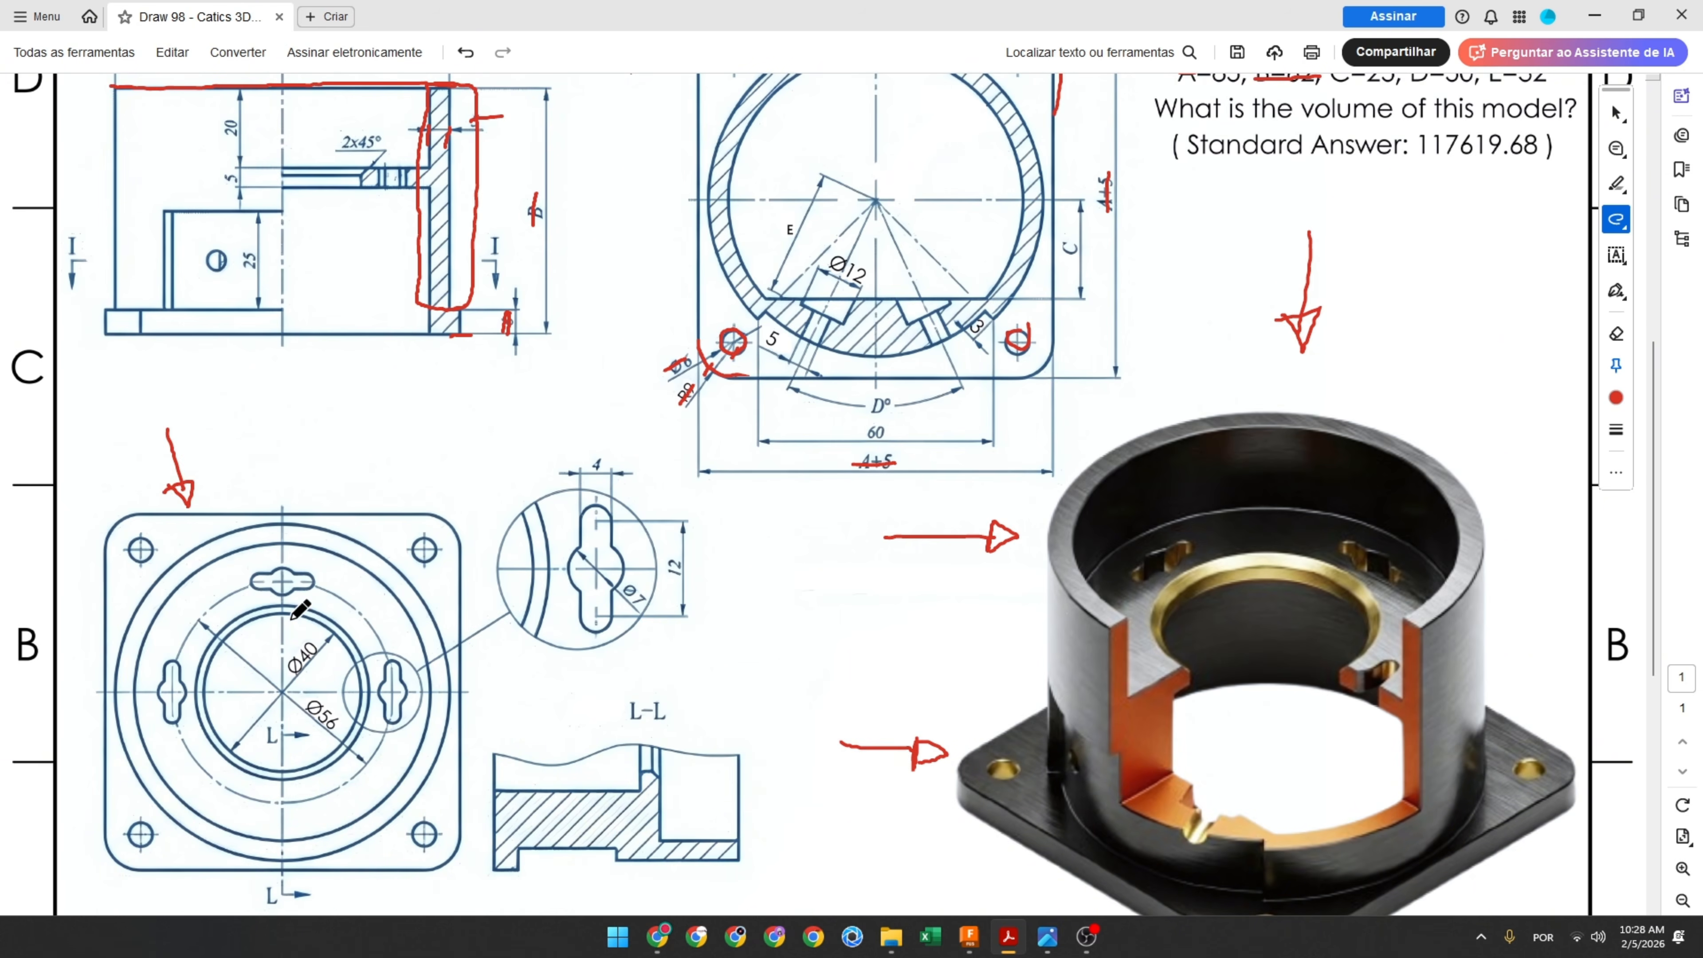
{"action": "mouse_move", "coordinate": [279, 149]}
{"action": "left_mouse_down"}
{"action": "mouse_move", "coordinate": [280, 196]}
{"action": "mouse_move", "coordinate": [422, 194]}
{"action": "left_mouse_up"}
{"action": "mouse_move", "coordinate": [280, 151]}
{"action": "left_mouse_down"}
{"action": "mouse_move", "coordinate": [402, 125]}
{"action": "mouse_move", "coordinate": [436, 191]}
{"action": "left_mouse_up"}
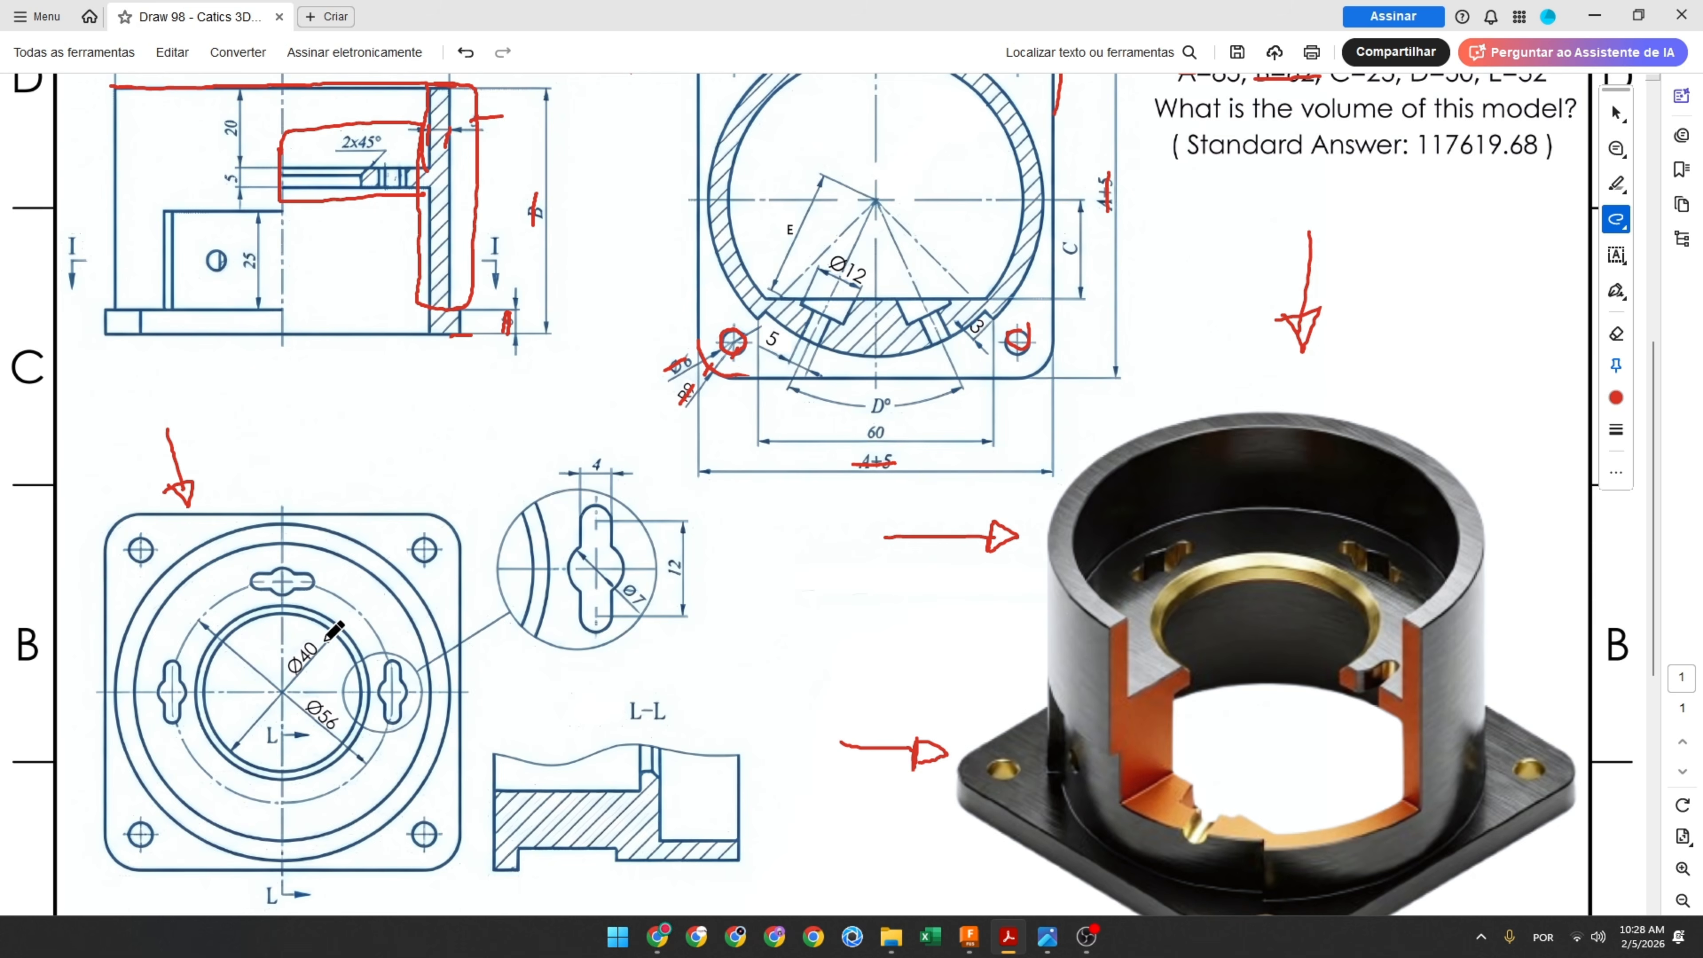
{"action": "mouse_move", "coordinate": [325, 629]}
{"action": "left_mouse_down"}
{"action": "mouse_move", "coordinate": [274, 619]}
{"action": "mouse_move", "coordinate": [213, 671]}
{"action": "left_mouse_up"}
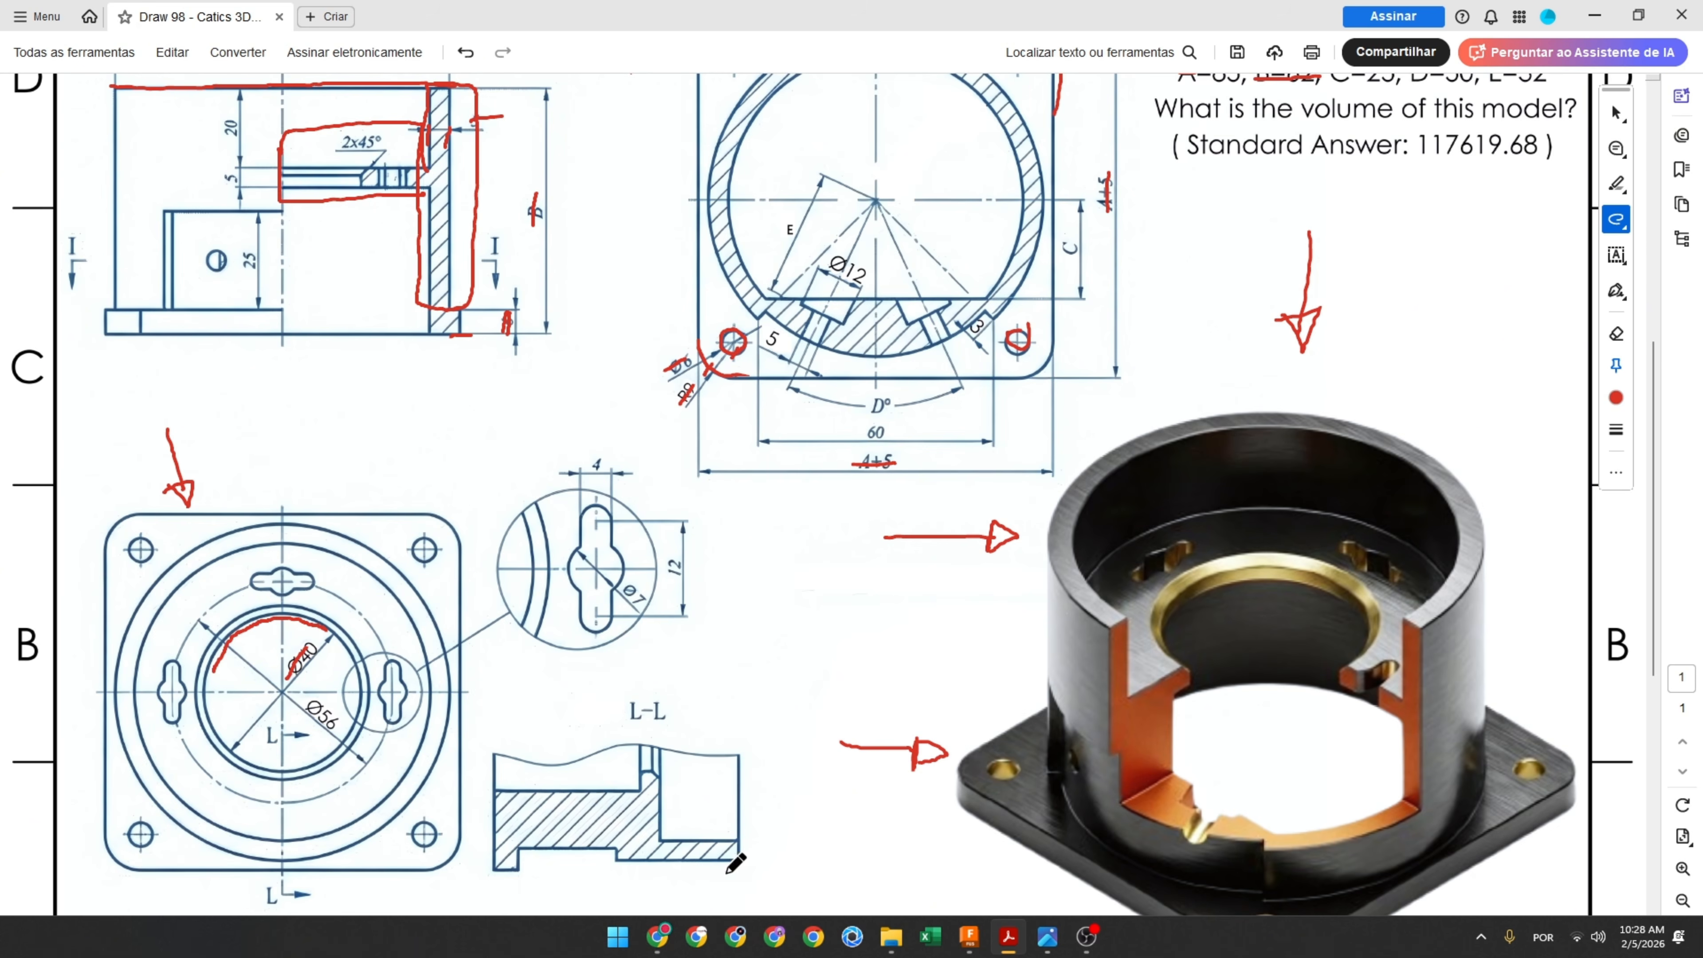
Switch to Fusion, start a sketch on the cylinder's upper rim face and project the rim's inner circular edge into it
{"action": "left_click", "coordinate": [969, 936]}
{"action": "left_click", "coordinate": [138, 76]}
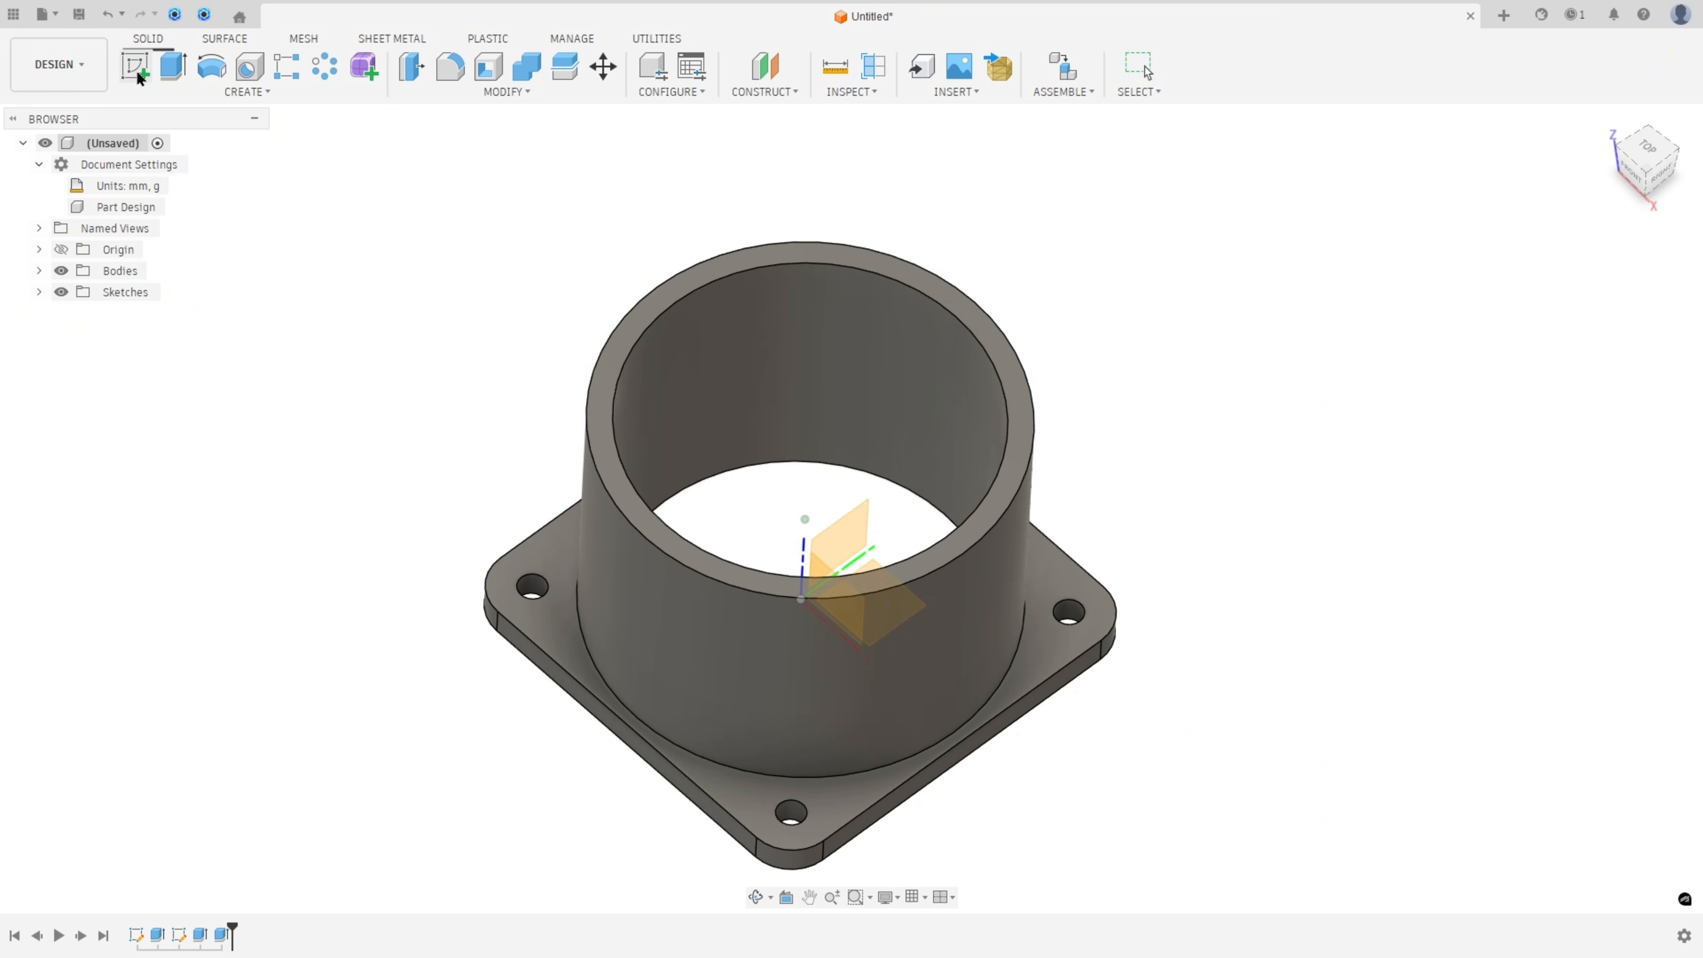
{"action": "left_click", "coordinate": [616, 369]}
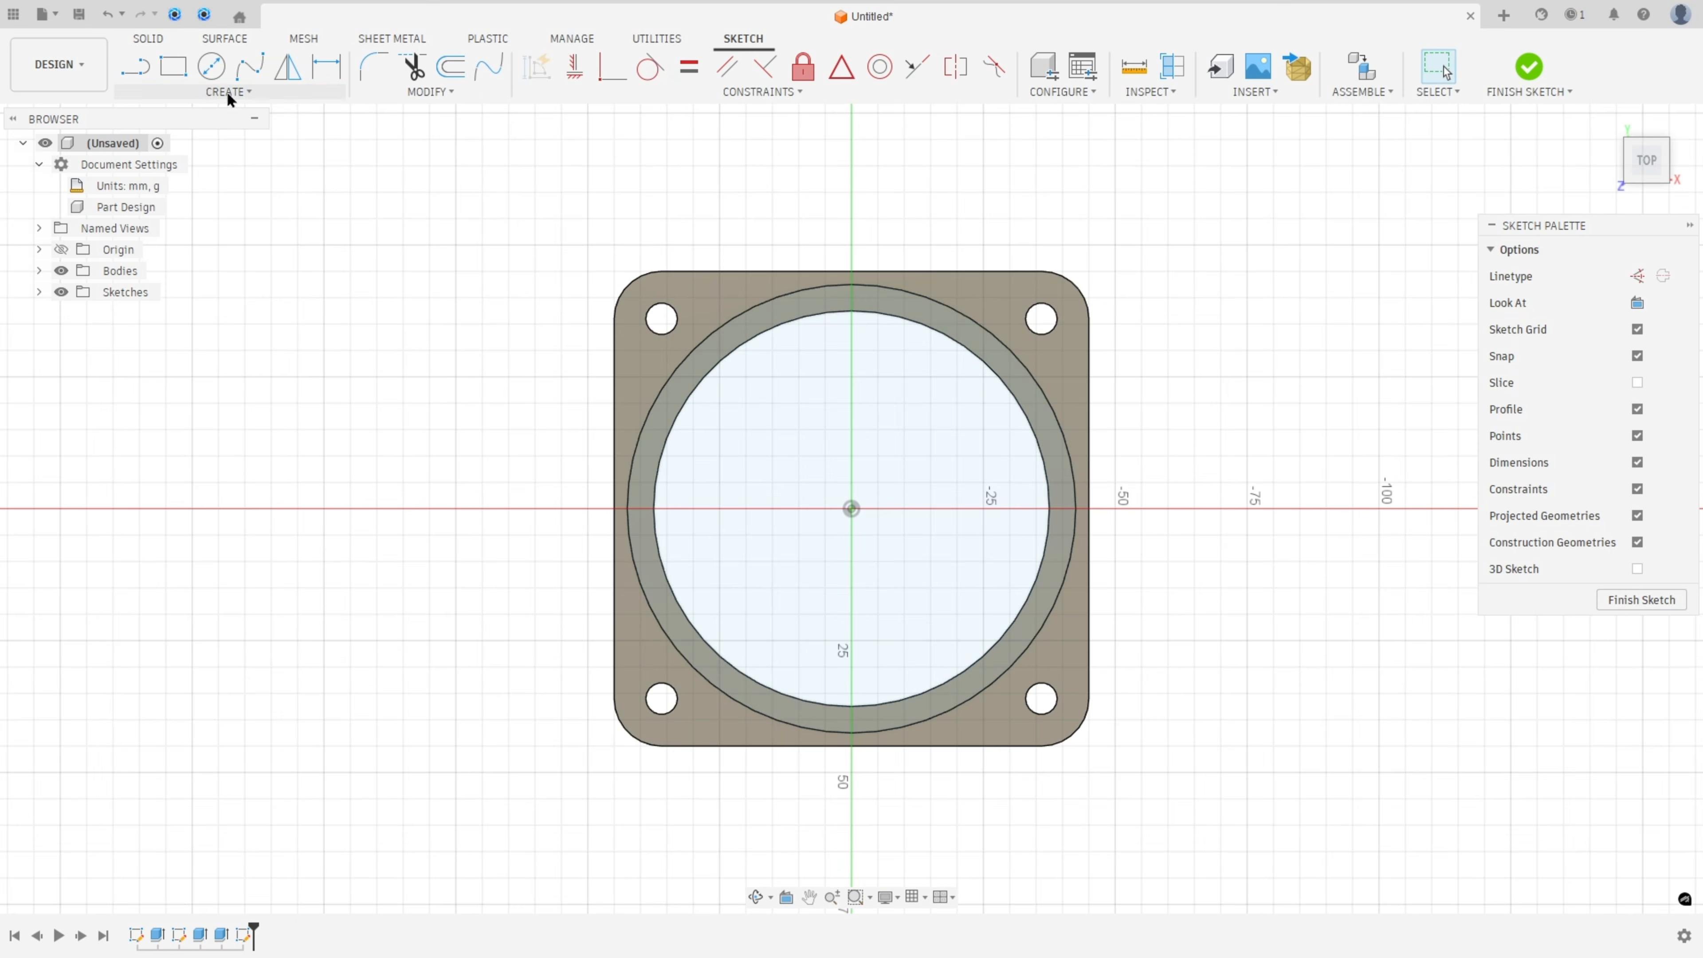
{"action": "left_click", "coordinate": [228, 92]}
{"action": "mouse_move", "coordinate": [181, 380]}
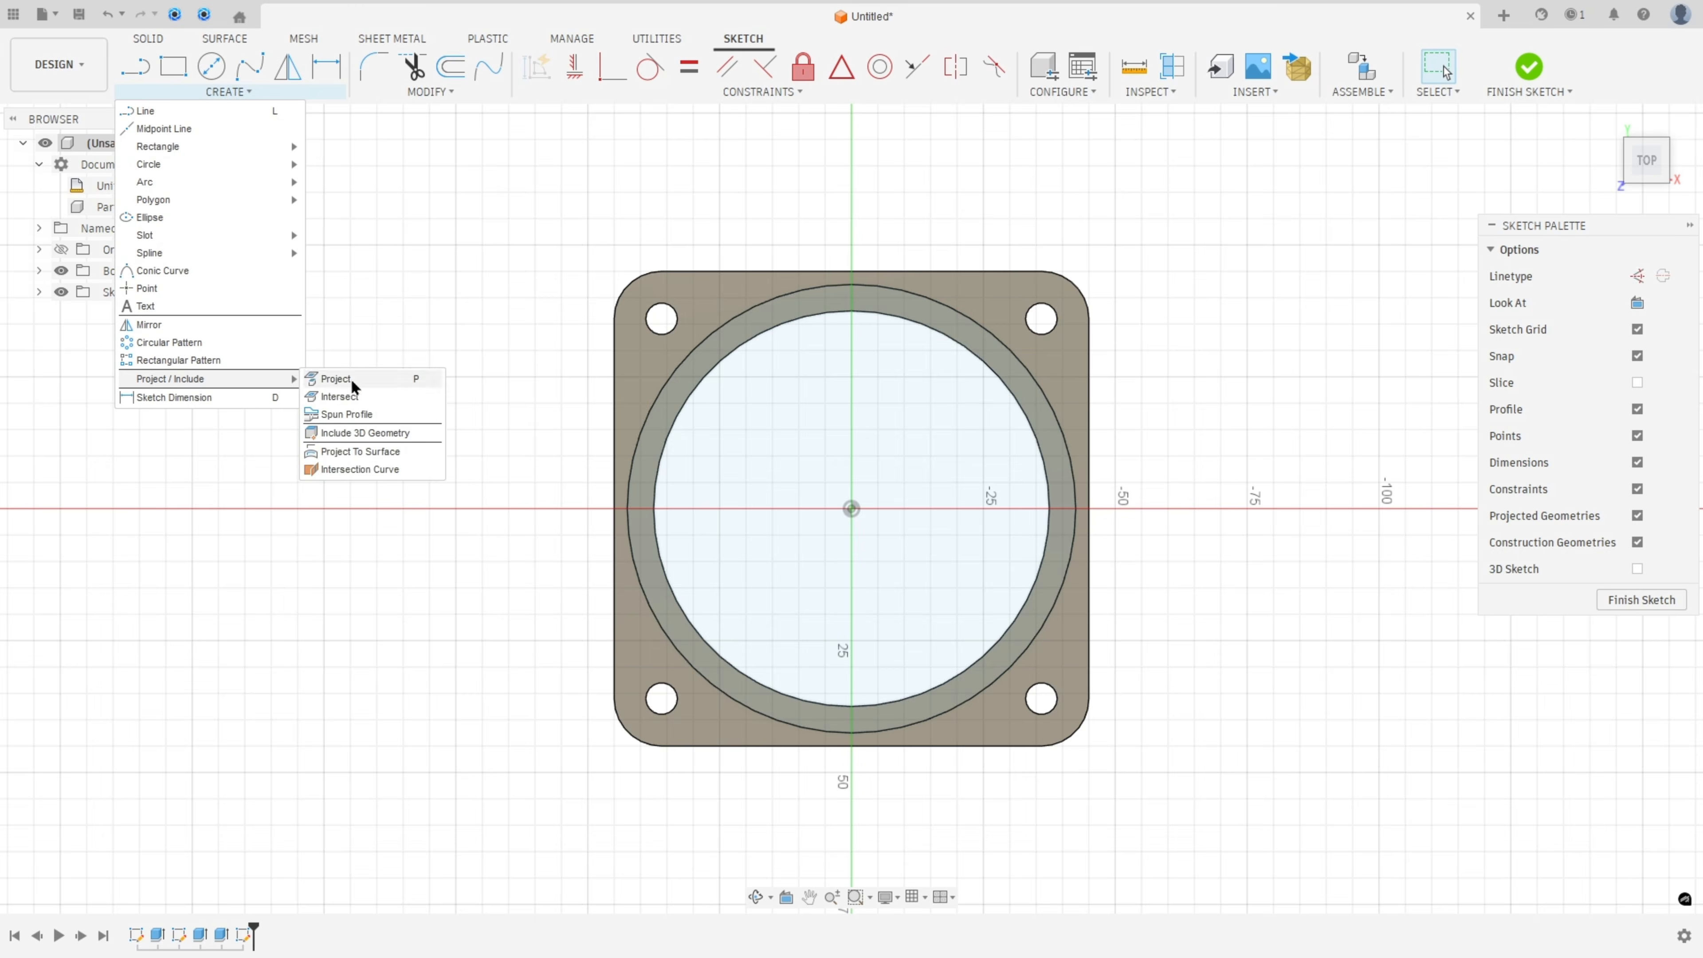
{"action": "left_click", "coordinate": [362, 386]}
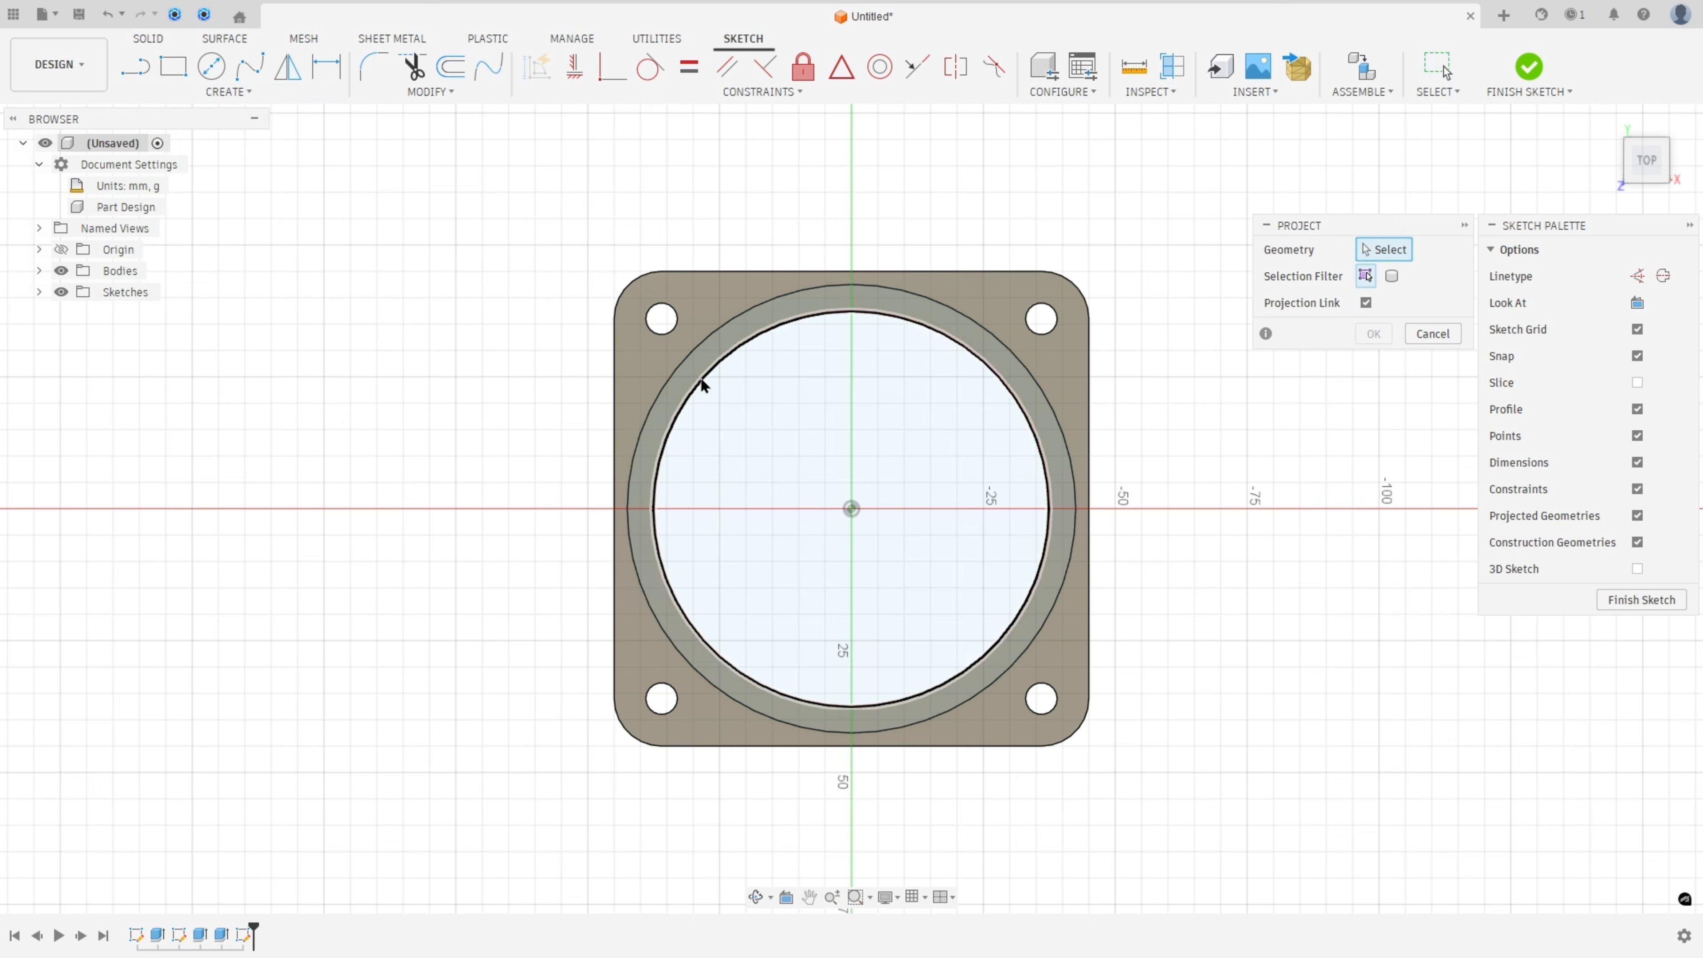
{"action": "left_click", "coordinate": [712, 394]}
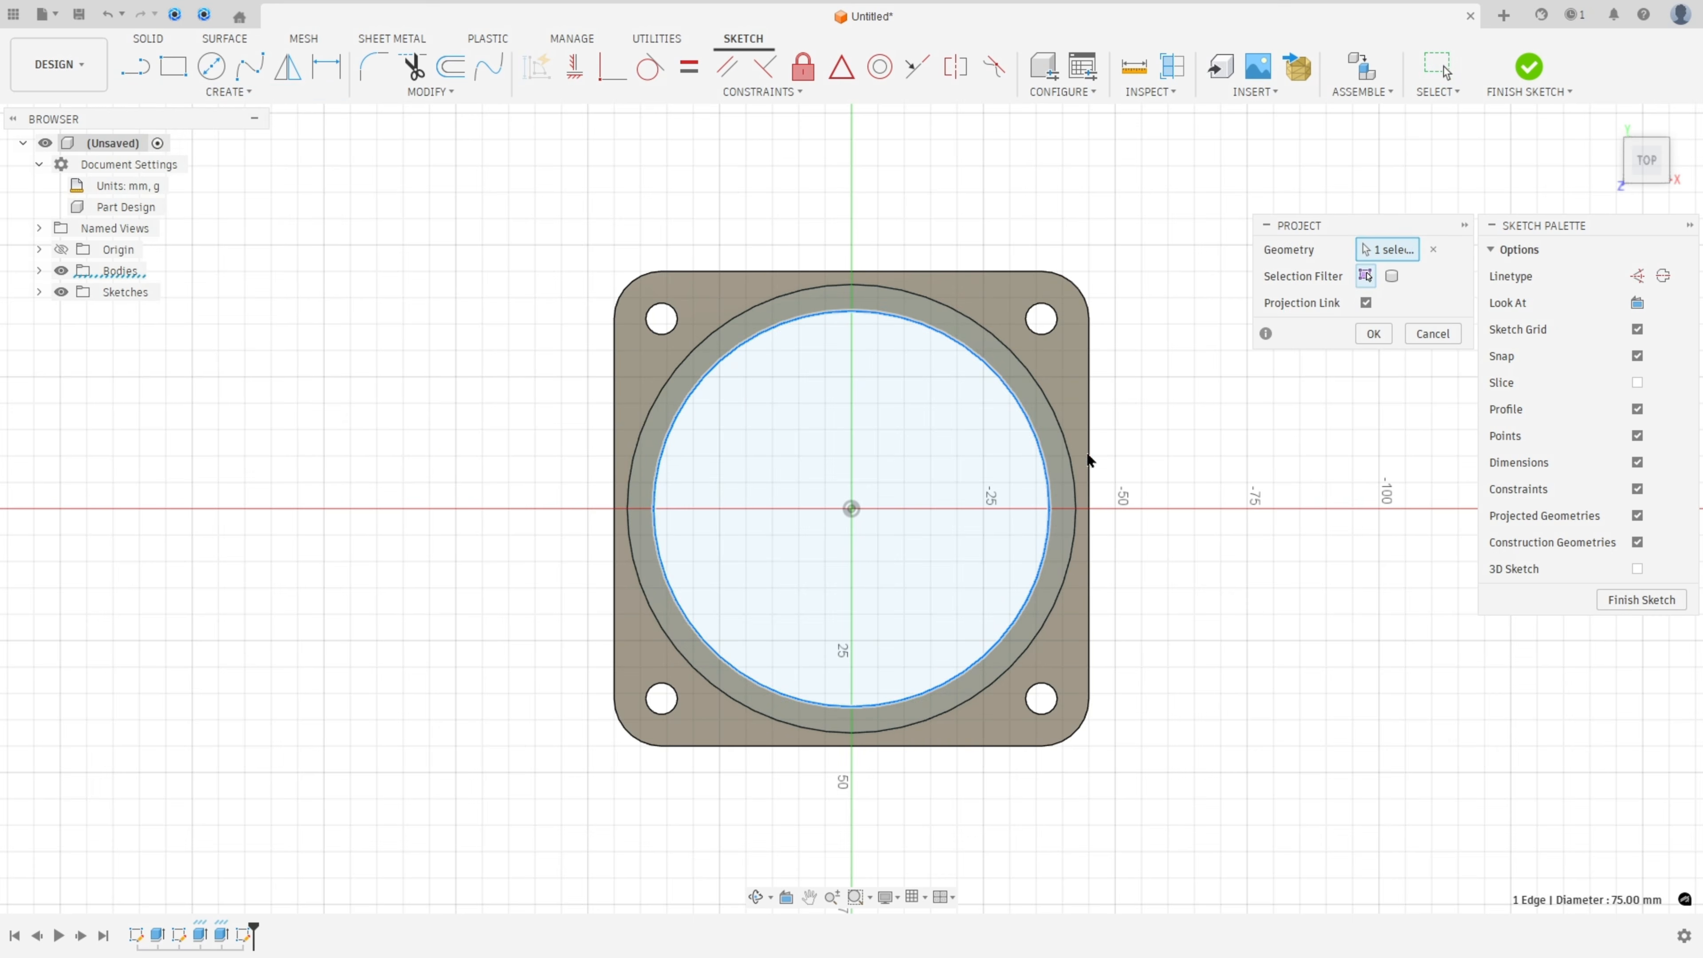
{"action": "left_click", "coordinate": [1373, 334]}
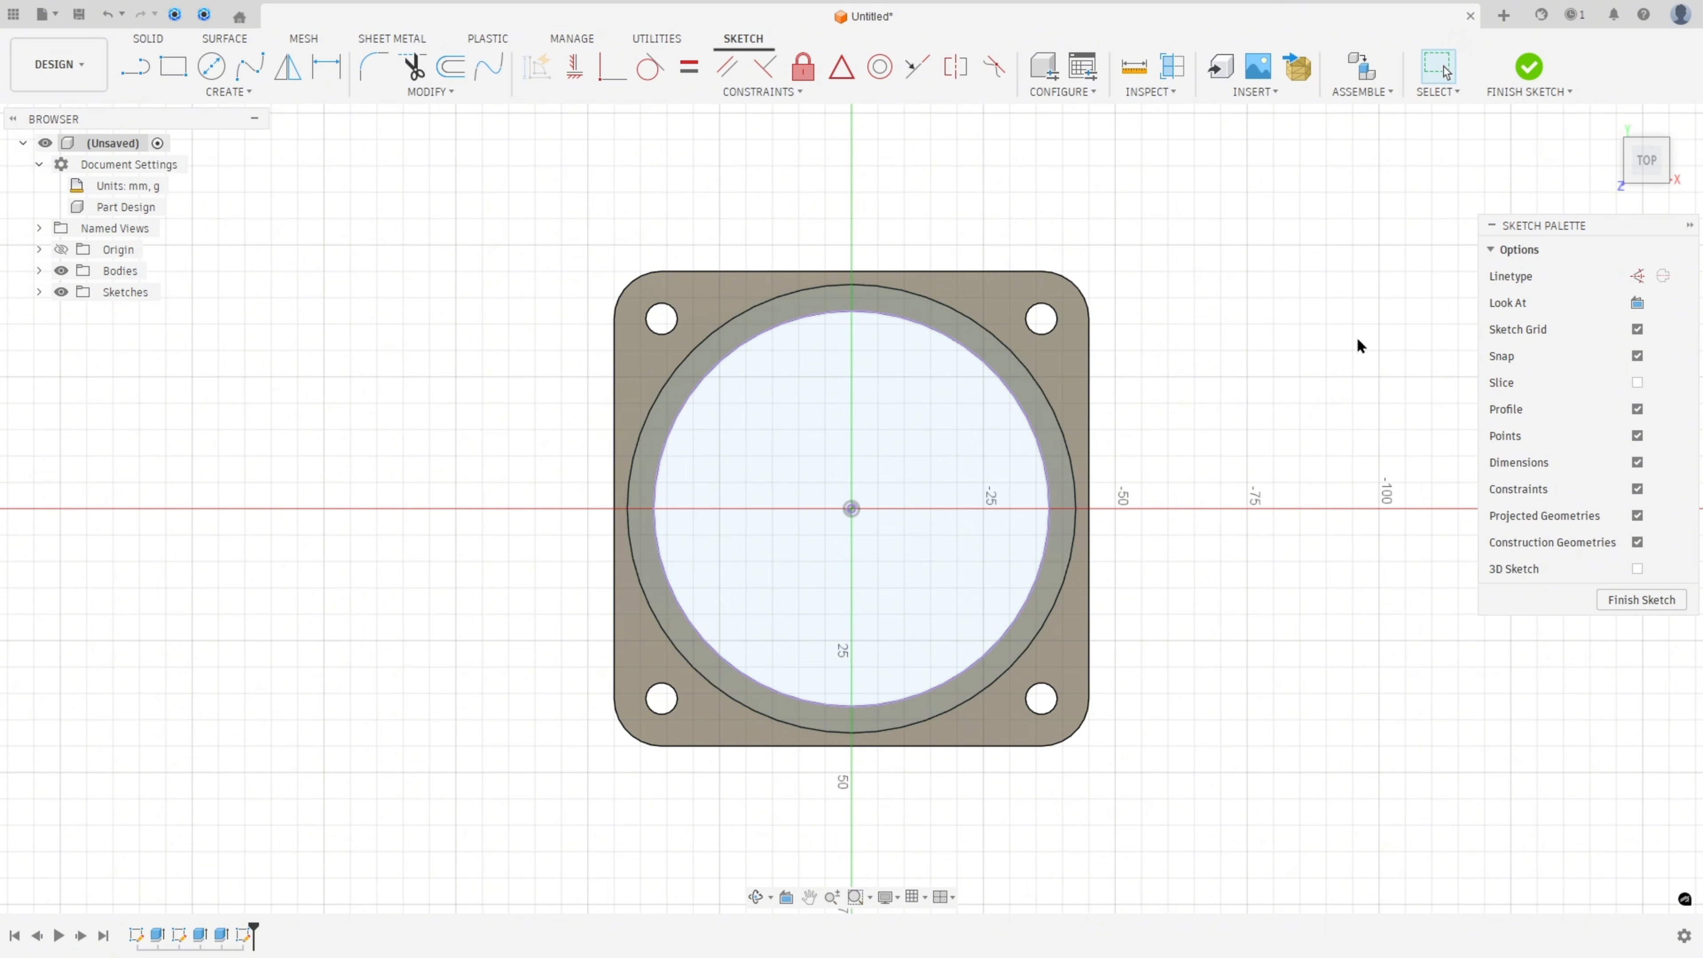
Sketch a 40 mm circle centred on the origin inside the projected edge
{"action": "left_click", "coordinate": [211, 65]}
{"action": "left_click", "coordinate": [851, 508]}
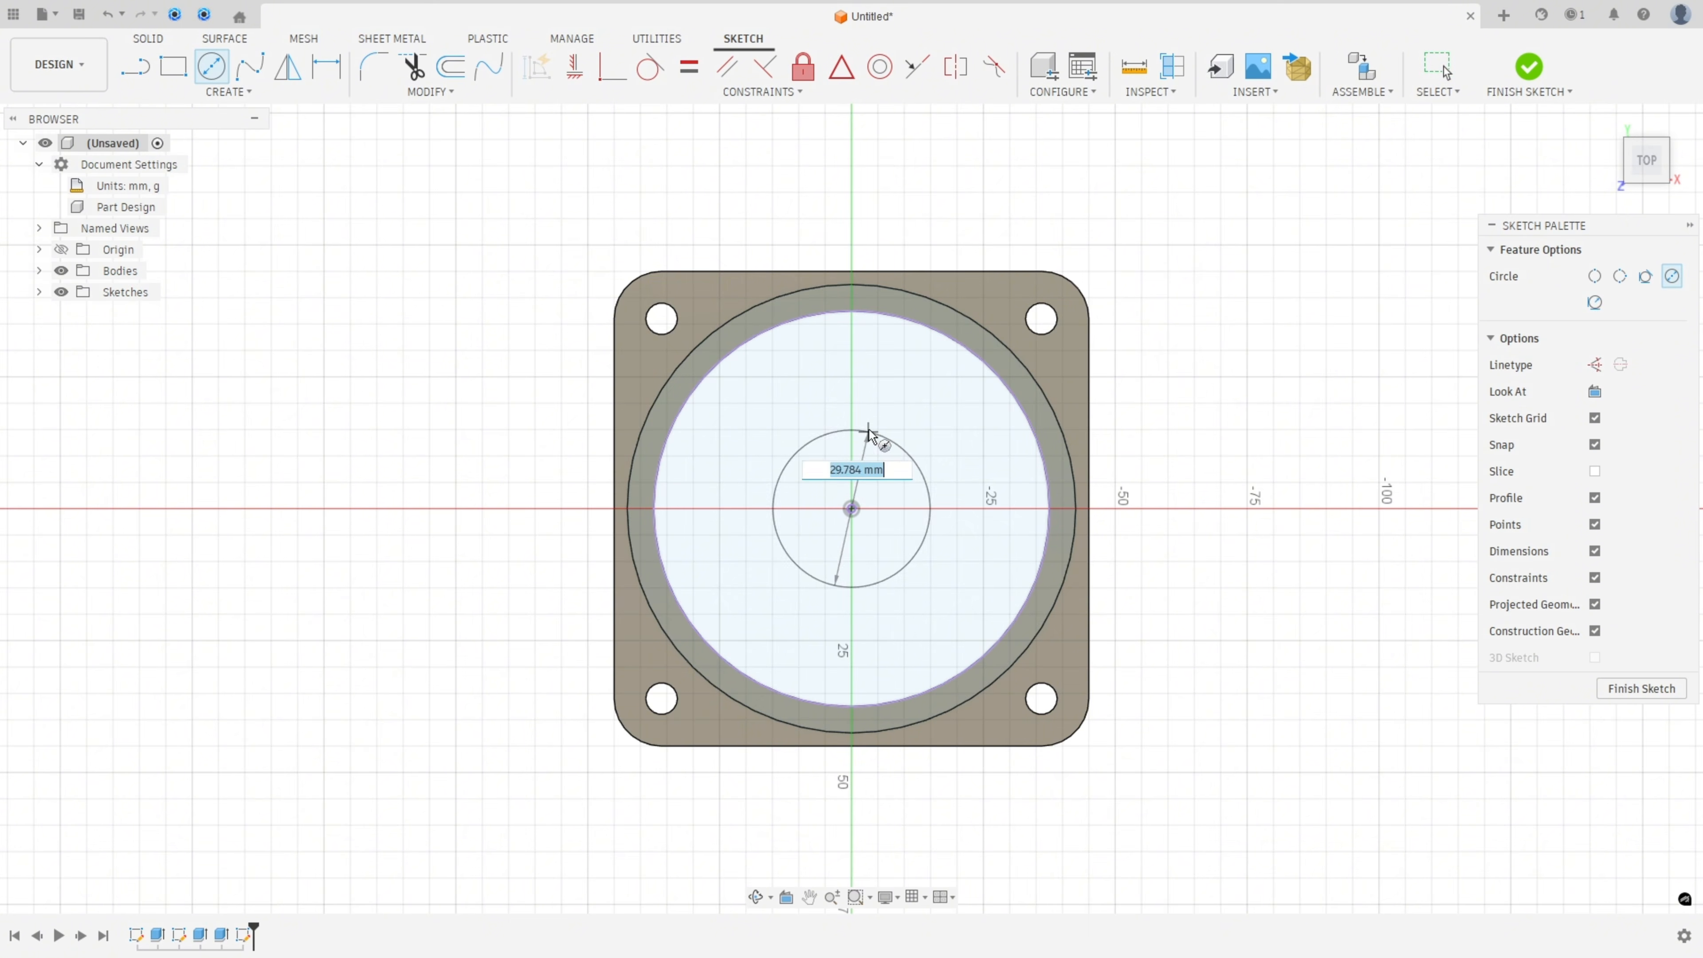
{"action": "type", "text": "40"}
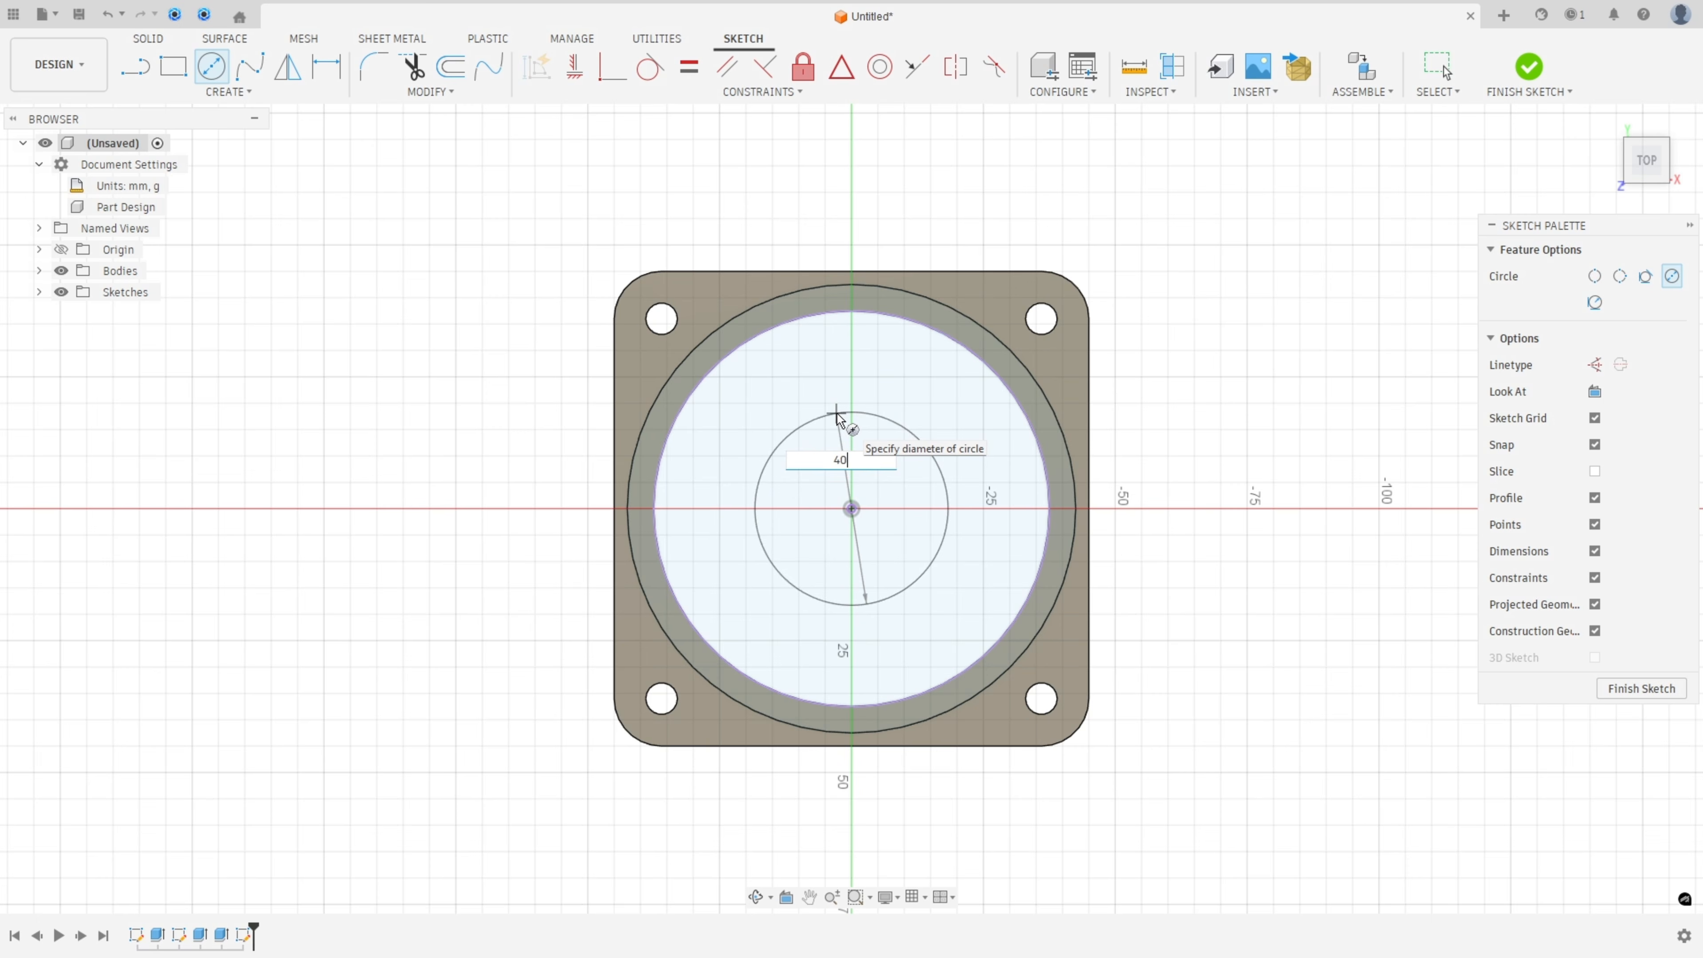
{"action": "key", "text": "Return"}
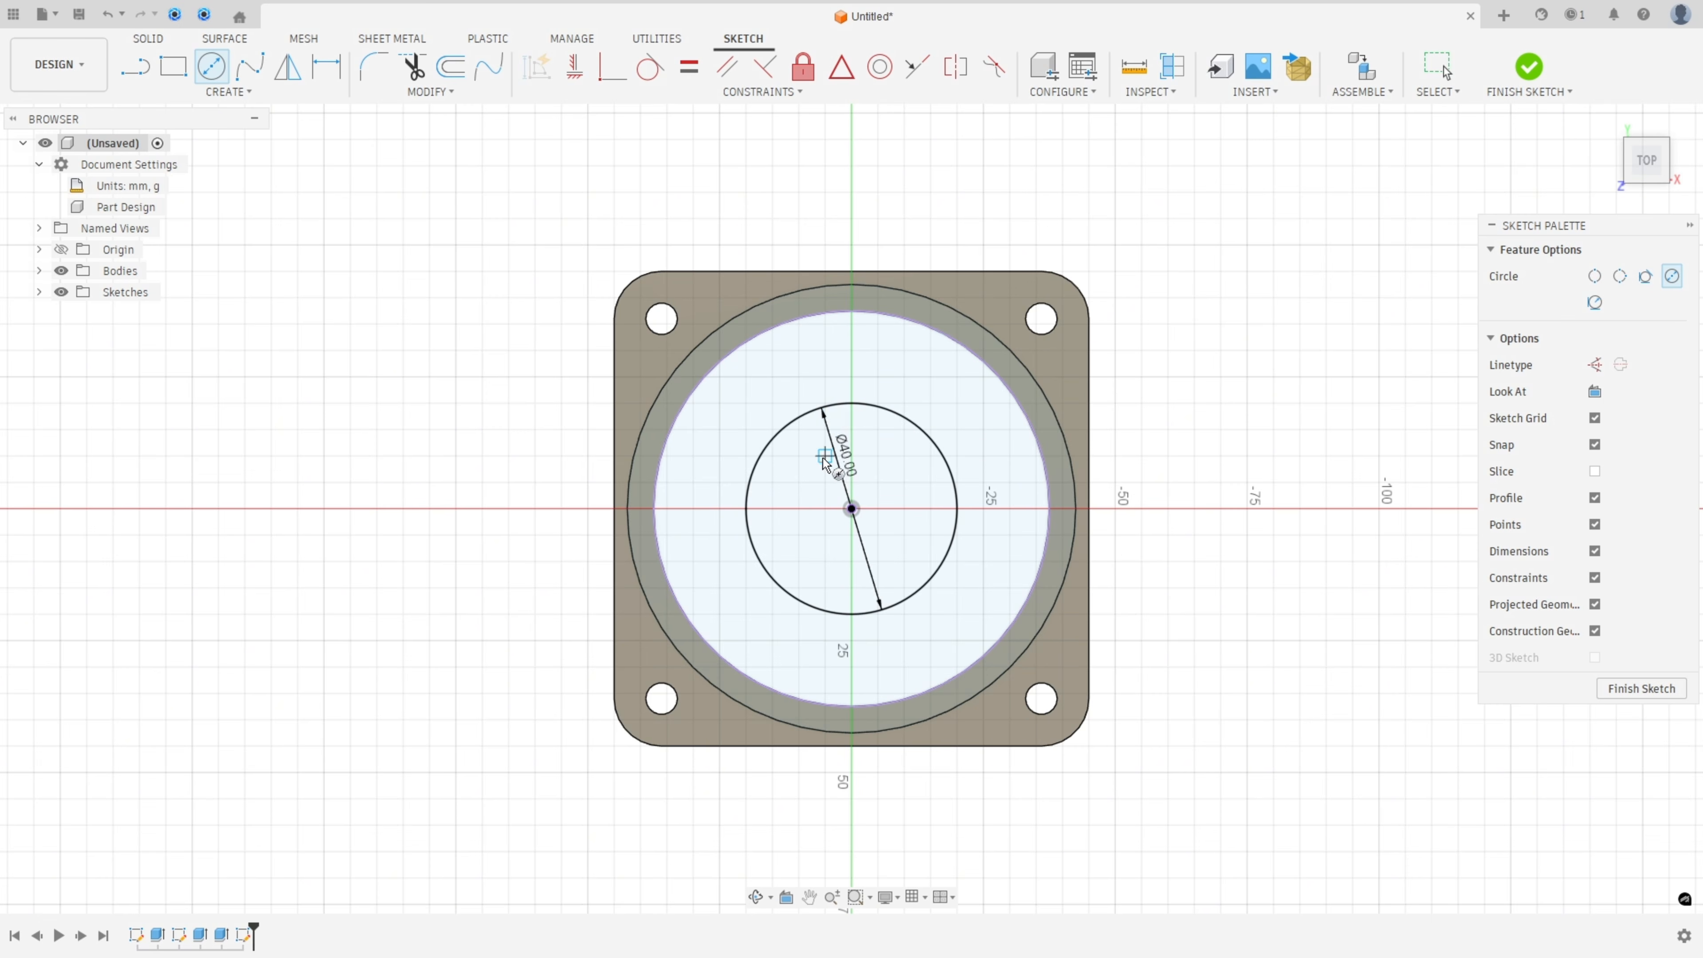
Reposition the 40 mm diameter dimension outside the sketched circle
{"action": "key", "text": "Escape"}
{"action": "left_click_drag", "start_coordinate": [848, 475], "coordinate": [983, 579]}
Switch to the PDF drawing and mark the upper slot in the lower view and the Ø56 dimension
{"action": "key", "text": "alt+Tab"}
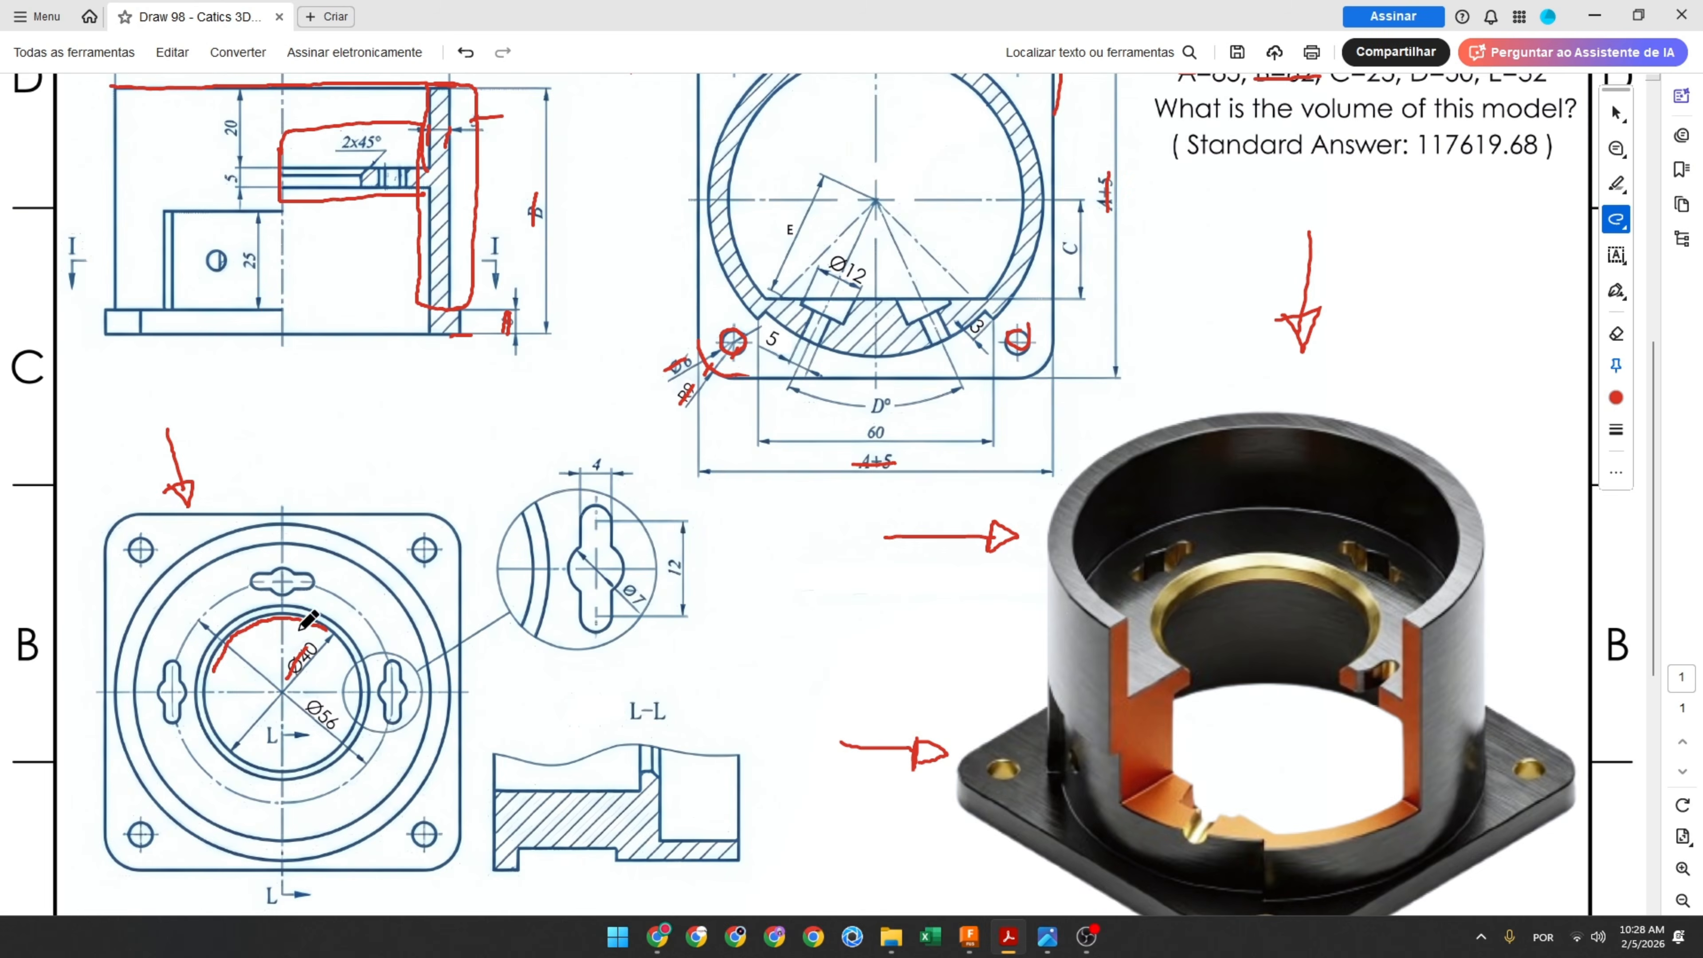
{"action": "mouse_move", "coordinate": [288, 564]}
{"action": "left_mouse_down"}
{"action": "mouse_move", "coordinate": [240, 574]}
{"action": "mouse_move", "coordinate": [316, 607]}
{"action": "mouse_move", "coordinate": [338, 567]}
{"action": "mouse_move", "coordinate": [272, 563]}
{"action": "left_mouse_up"}
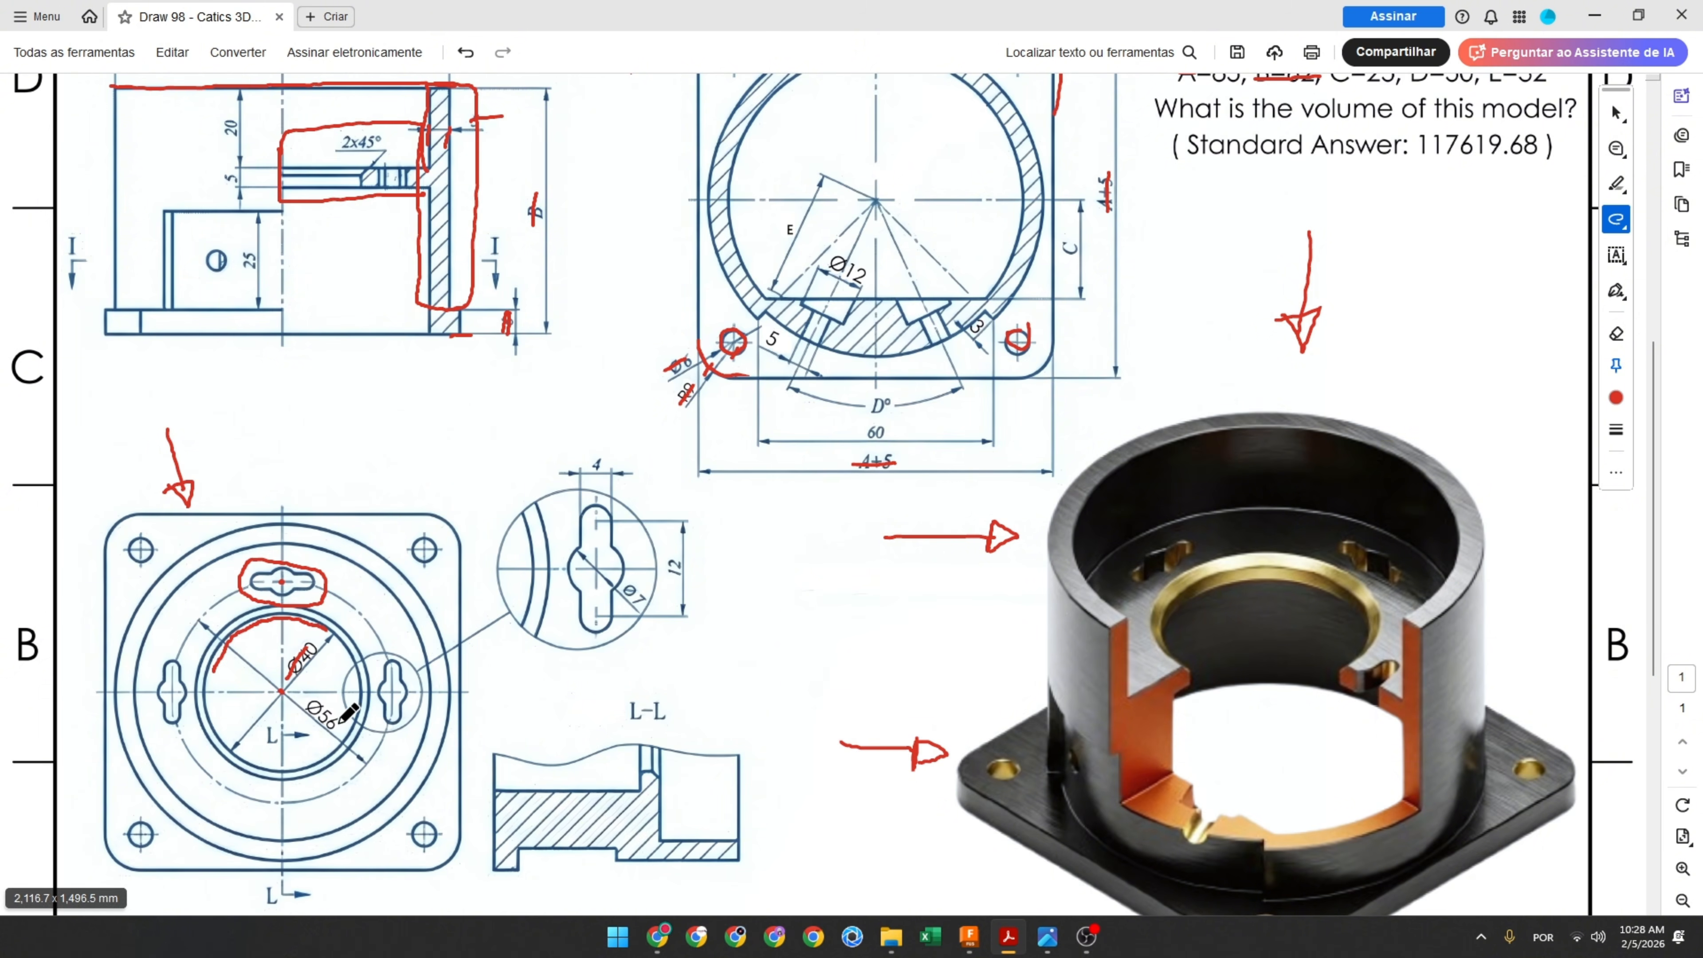
{"action": "left_click_drag", "start_coordinate": [309, 705], "coordinate": [339, 727]}
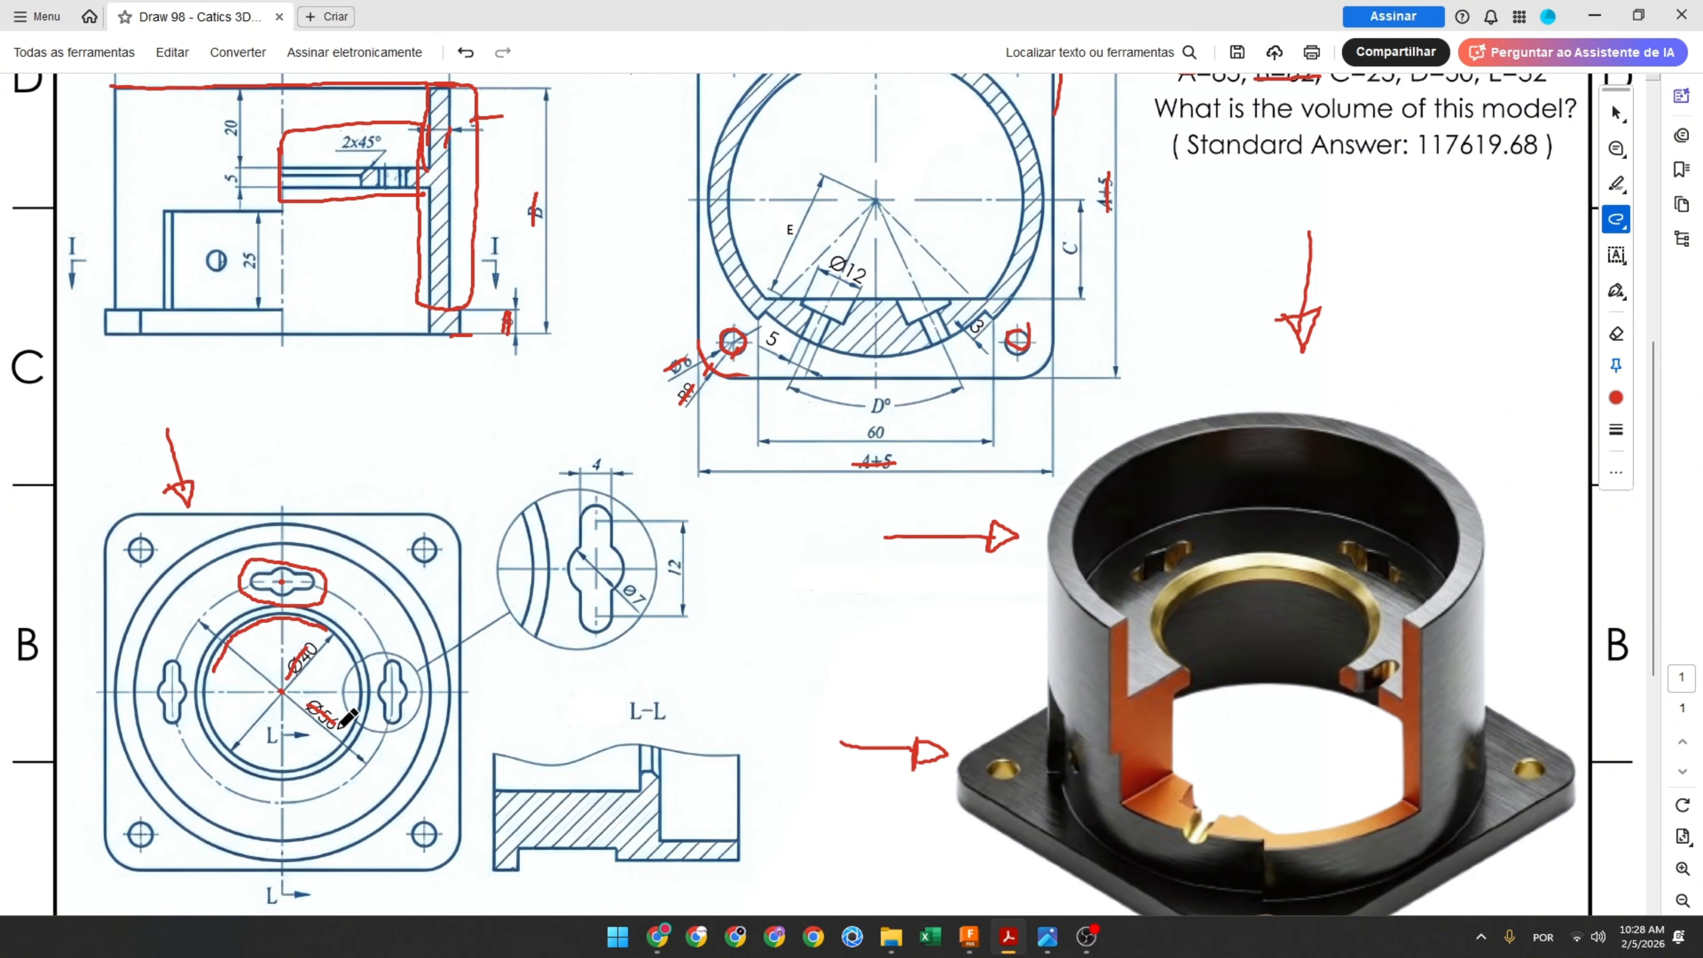
Switch to Fusion, draw a vertical construction line of length 56/2 upward from the origin and place its dimension outside the plate
{"action": "left_click", "coordinate": [973, 929]}
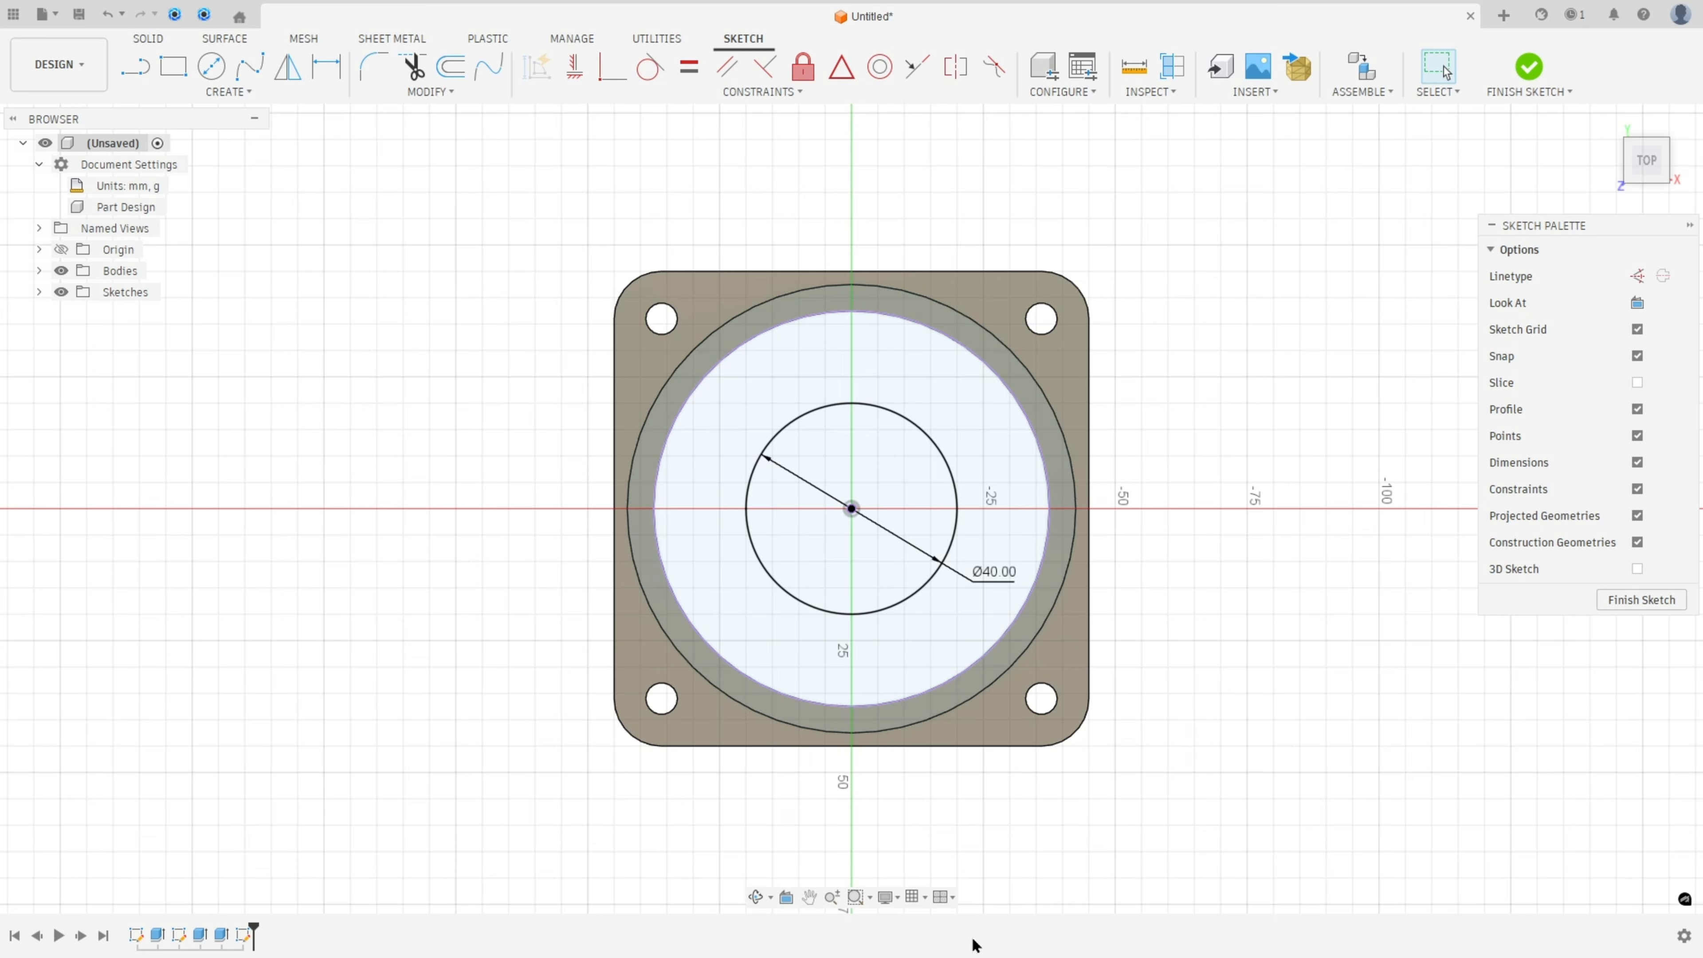
{"action": "left_click", "coordinate": [145, 70]}
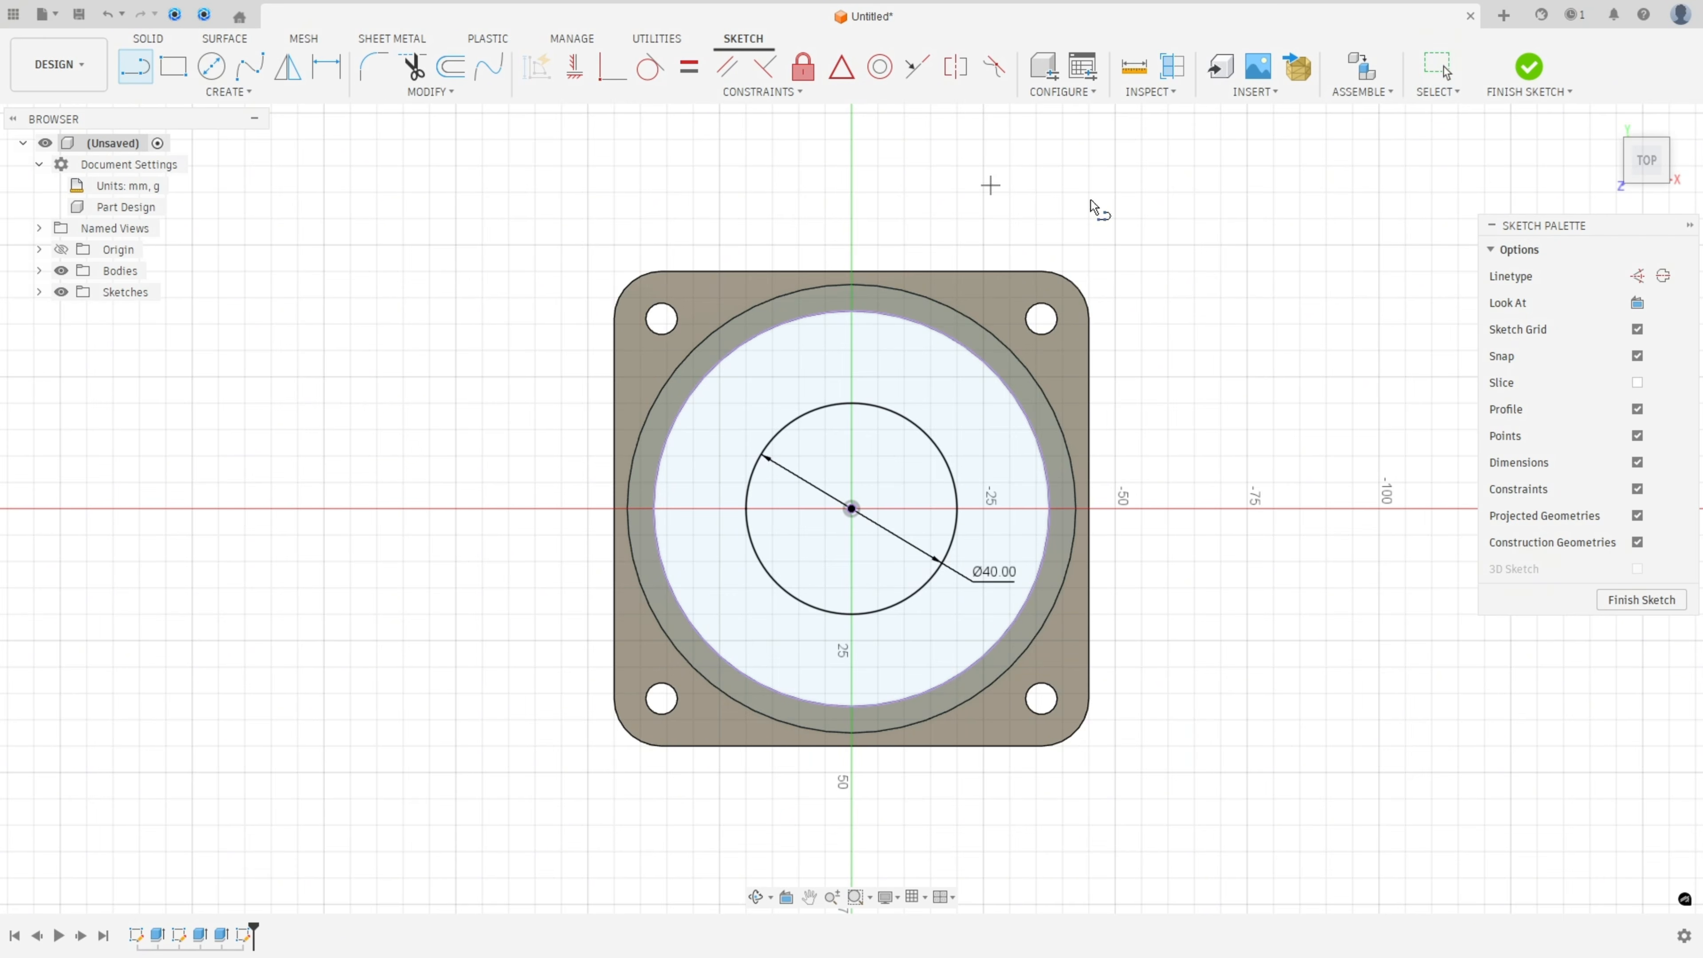
{"action": "left_click", "coordinate": [1637, 276]}
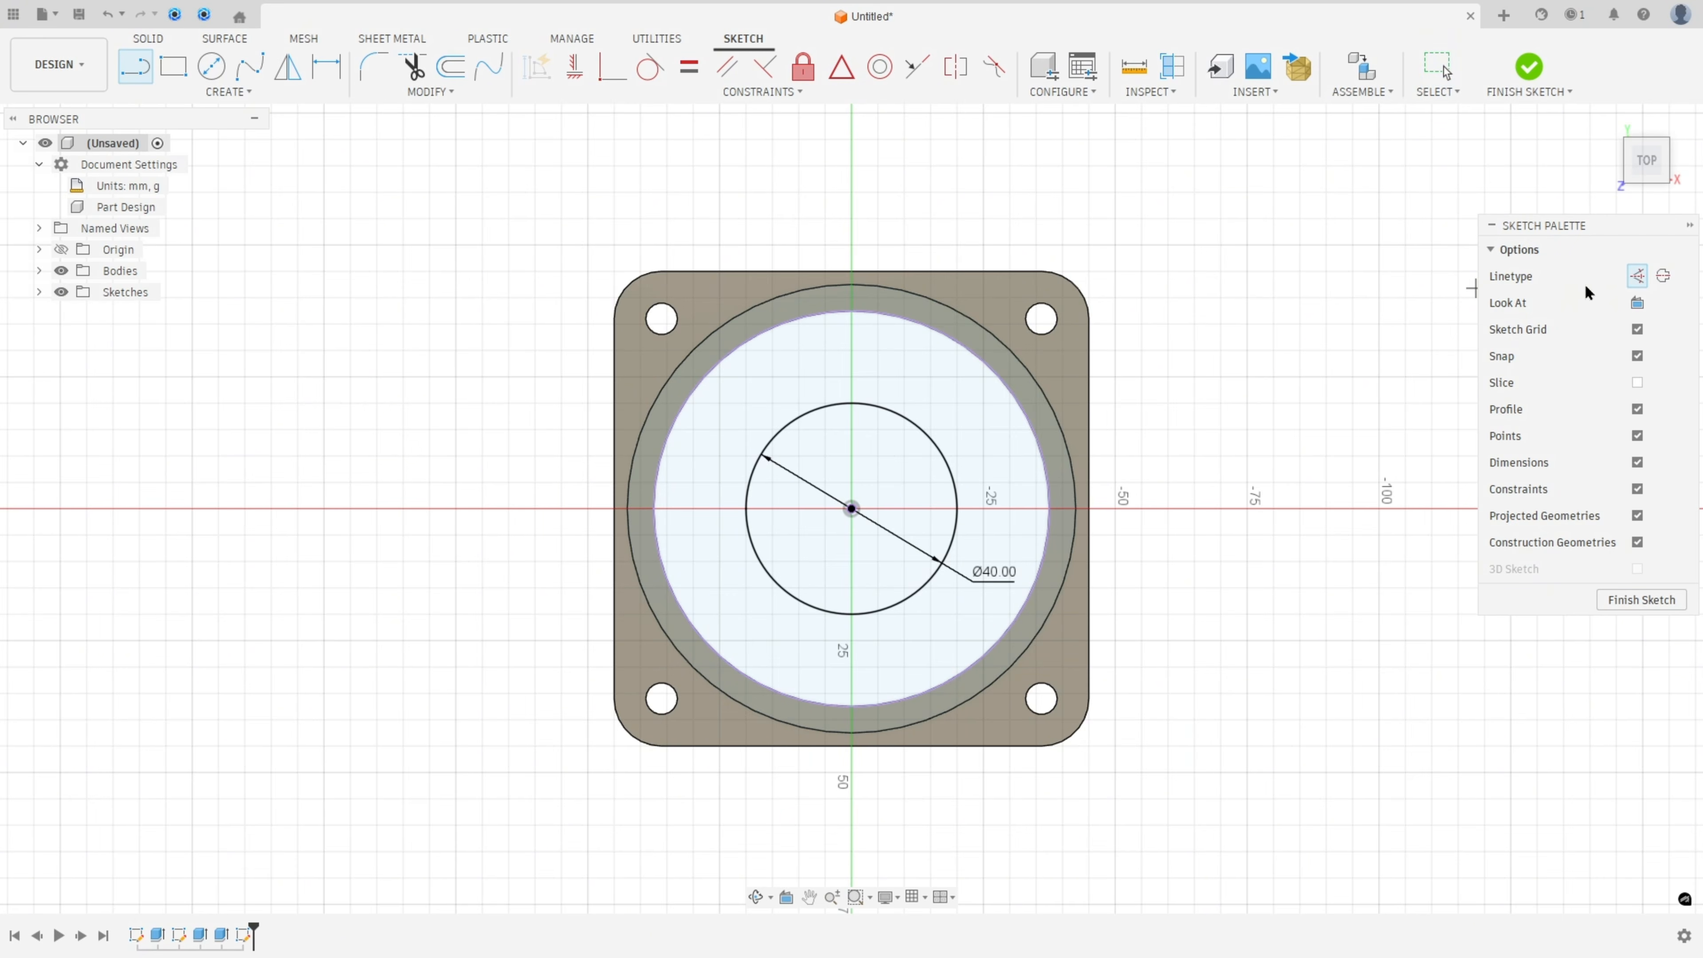
{"action": "left_click", "coordinate": [851, 509]}
{"action": "type", "text": "5"}
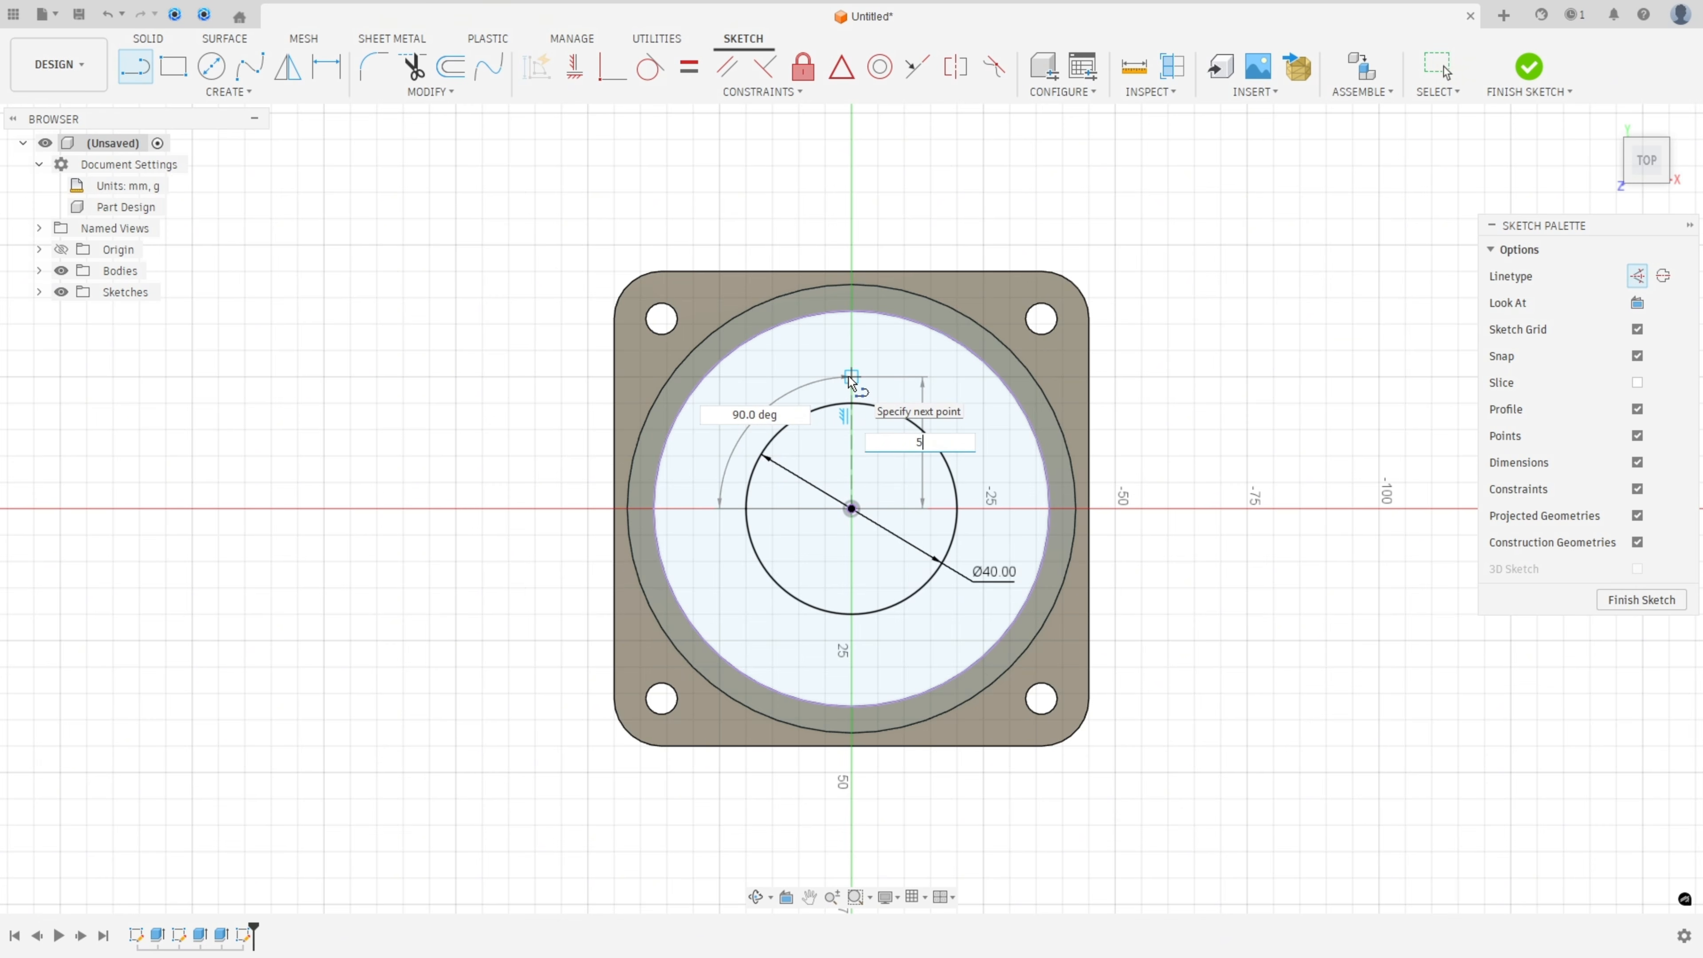
{"action": "type", "text": "6/2"}
{"action": "key", "text": "Return"}
{"action": "key", "text": "Escape"}
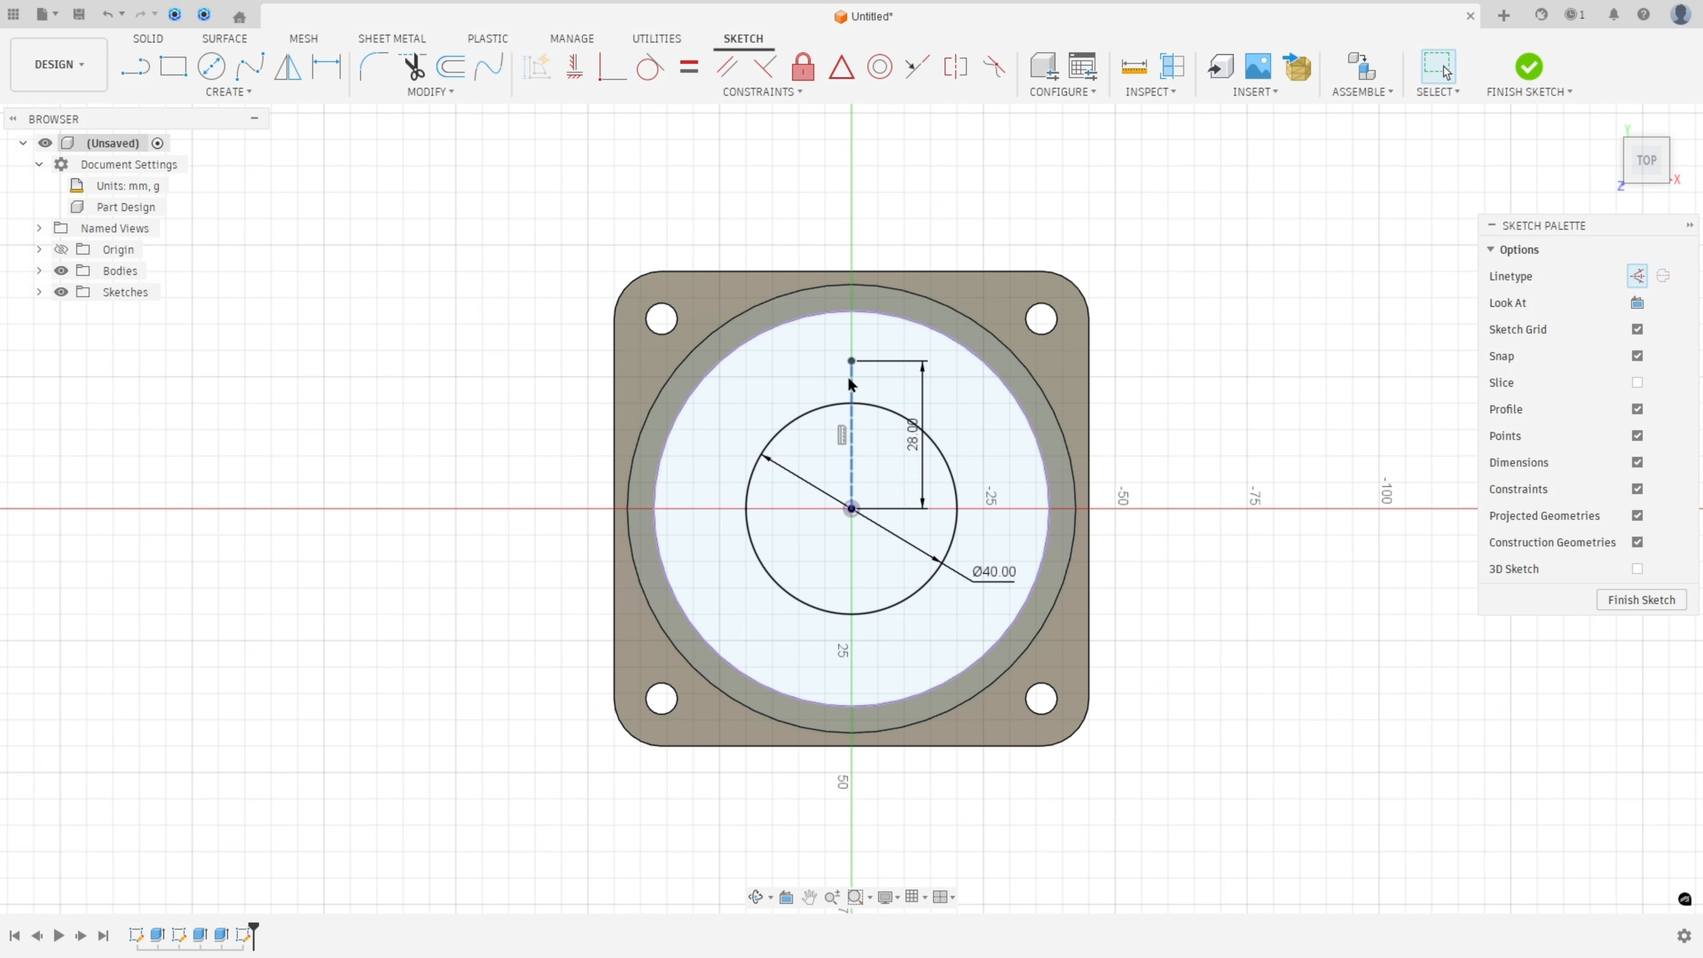
{"action": "left_click_drag", "start_coordinate": [918, 452], "coordinate": [1164, 437]}
Switch to the PDF drawing and mark the slot, its enlarged detail view and the detail's Ø7, 12 and 4 dimensions
{"action": "key", "text": "alt+Tab"}
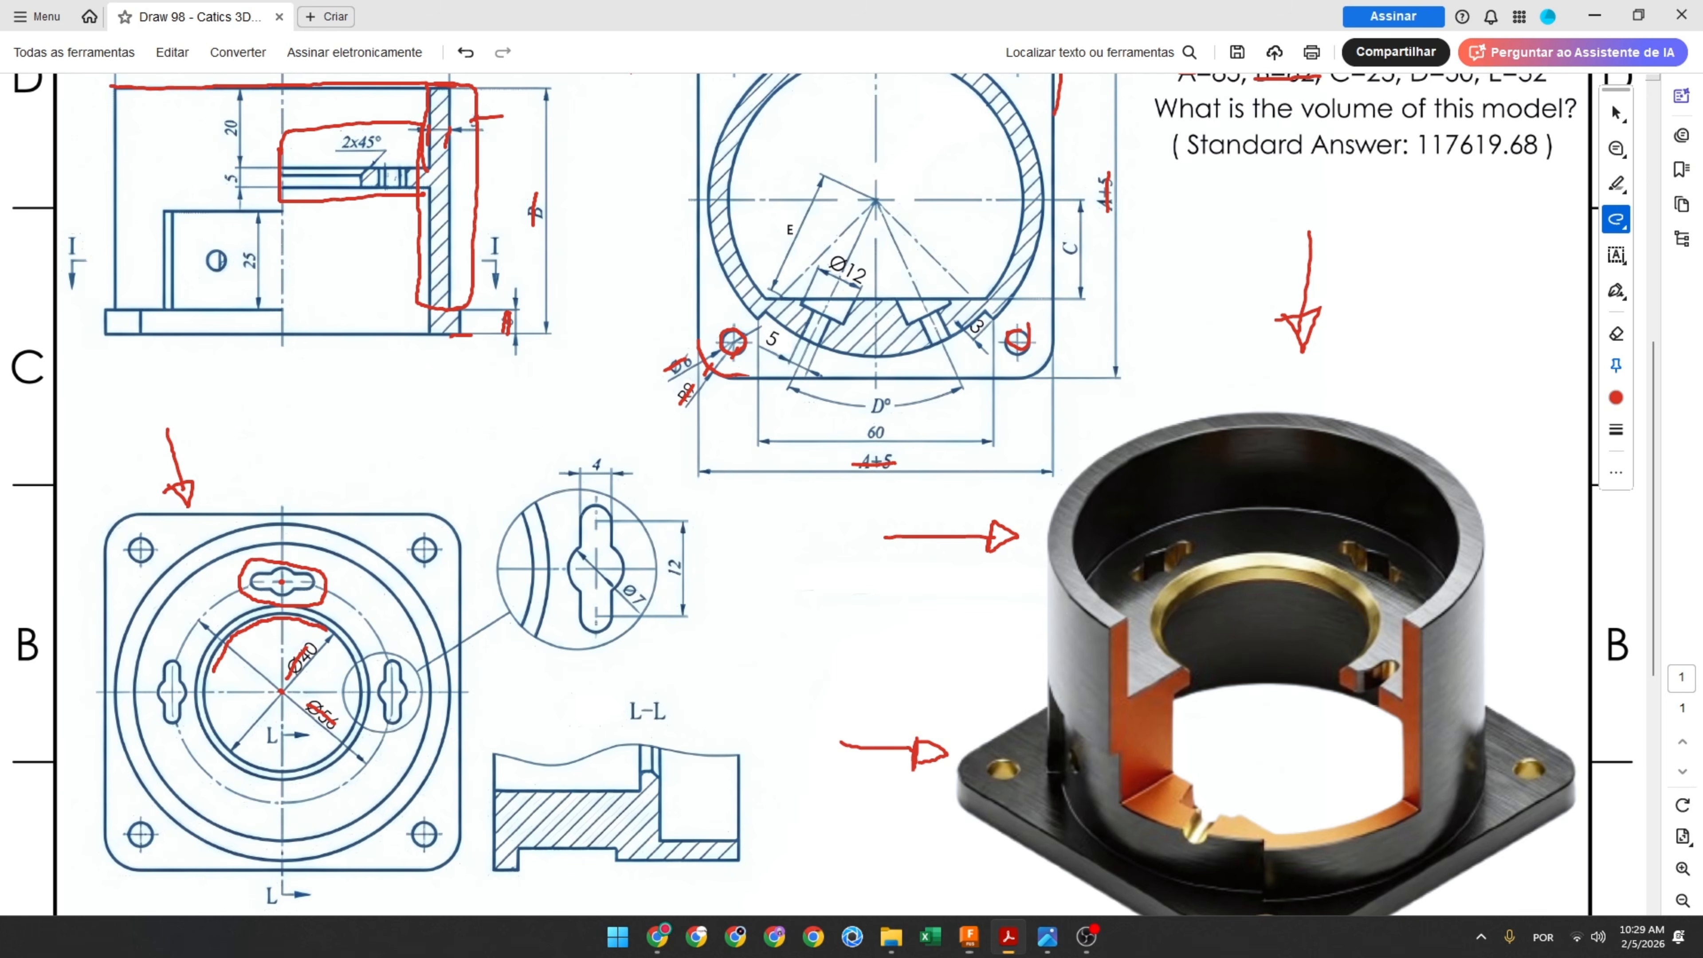
{"action": "left_click_drag", "start_coordinate": [280, 565], "coordinate": [239, 590]}
{"action": "mouse_move", "coordinate": [495, 454]}
{"action": "left_mouse_down"}
{"action": "mouse_move", "coordinate": [556, 518]}
{"action": "mouse_move", "coordinate": [518, 502]}
{"action": "left_mouse_up"}
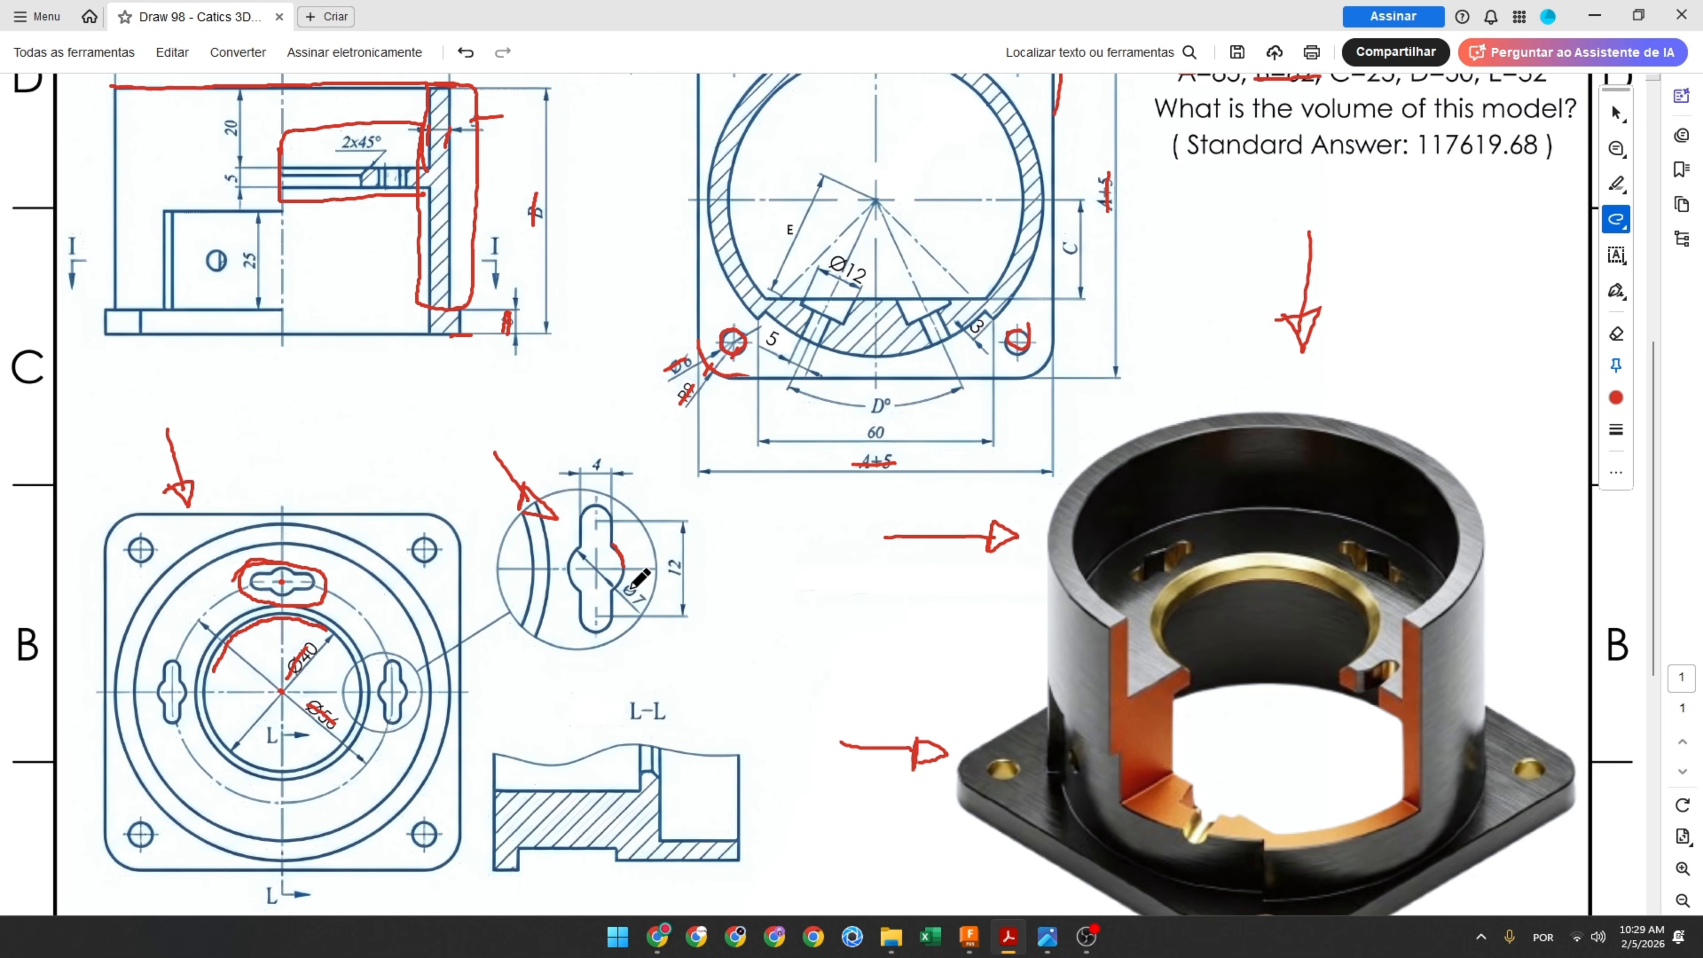
{"action": "left_click_drag", "start_coordinate": [630, 588], "coordinate": [651, 604]}
{"action": "left_click_drag", "start_coordinate": [595, 520], "coordinate": [599, 602]}
{"action": "left_click_drag", "start_coordinate": [589, 464], "coordinate": [630, 469]}
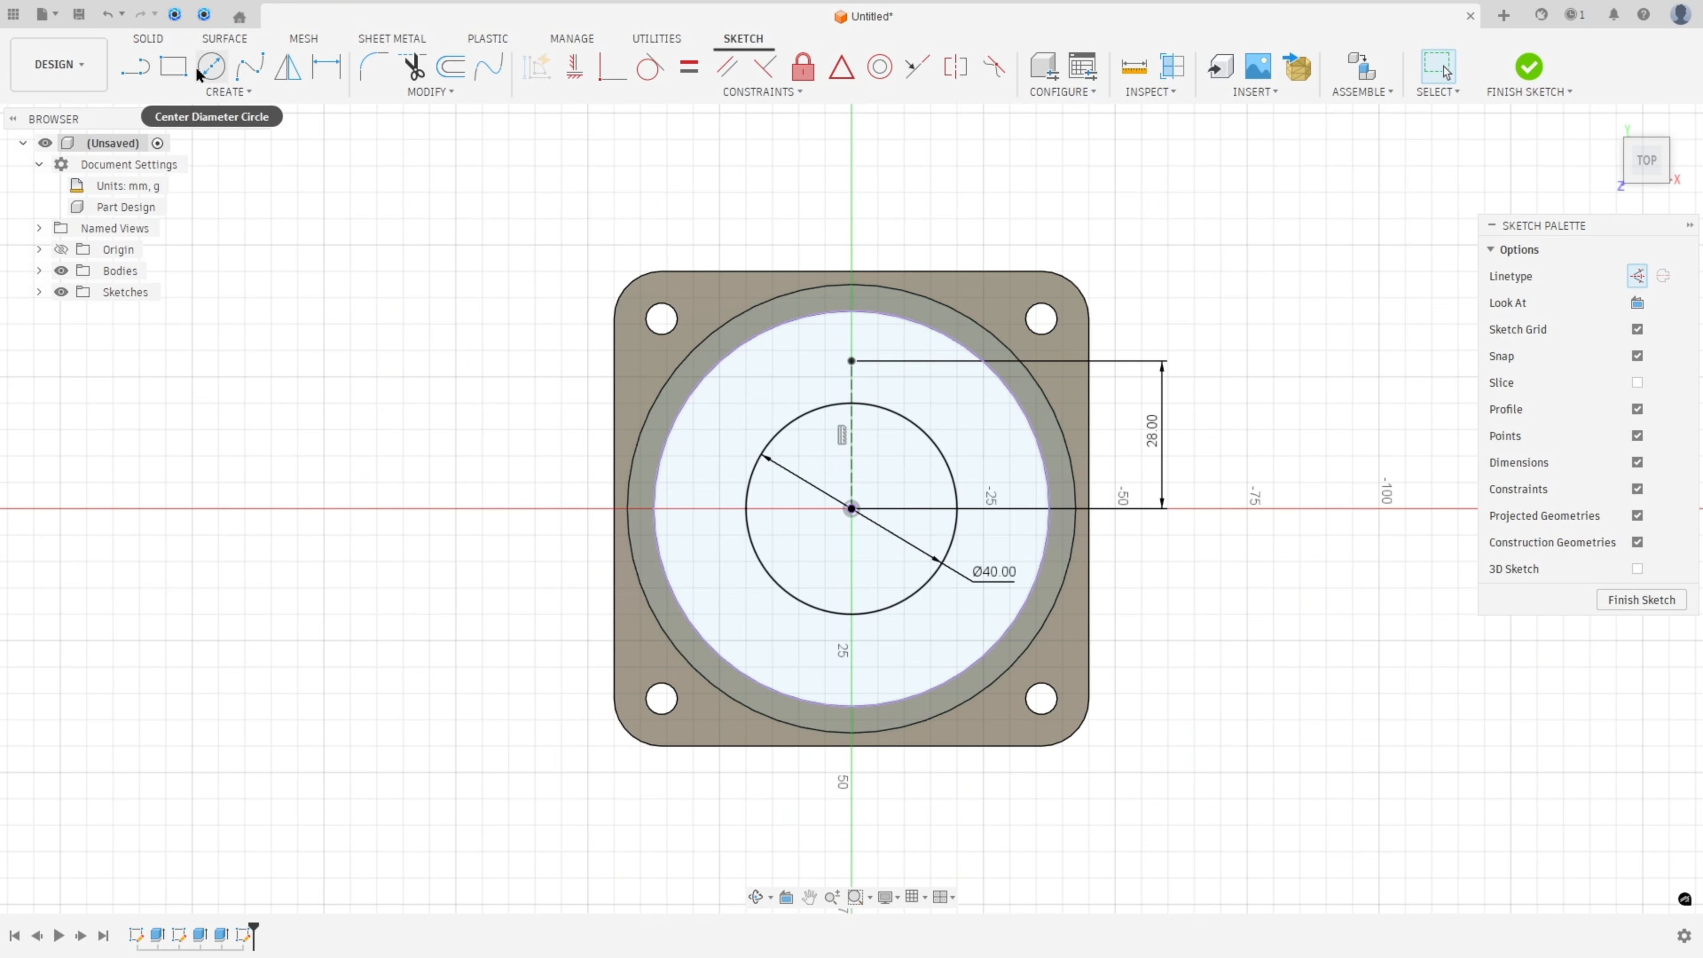
Sketch a 7 mm circle centred on the construction line's upper endpoint and place its dimension clear of the circle
{"action": "left_click", "coordinate": [211, 68]}
{"action": "left_click", "coordinate": [851, 361]}
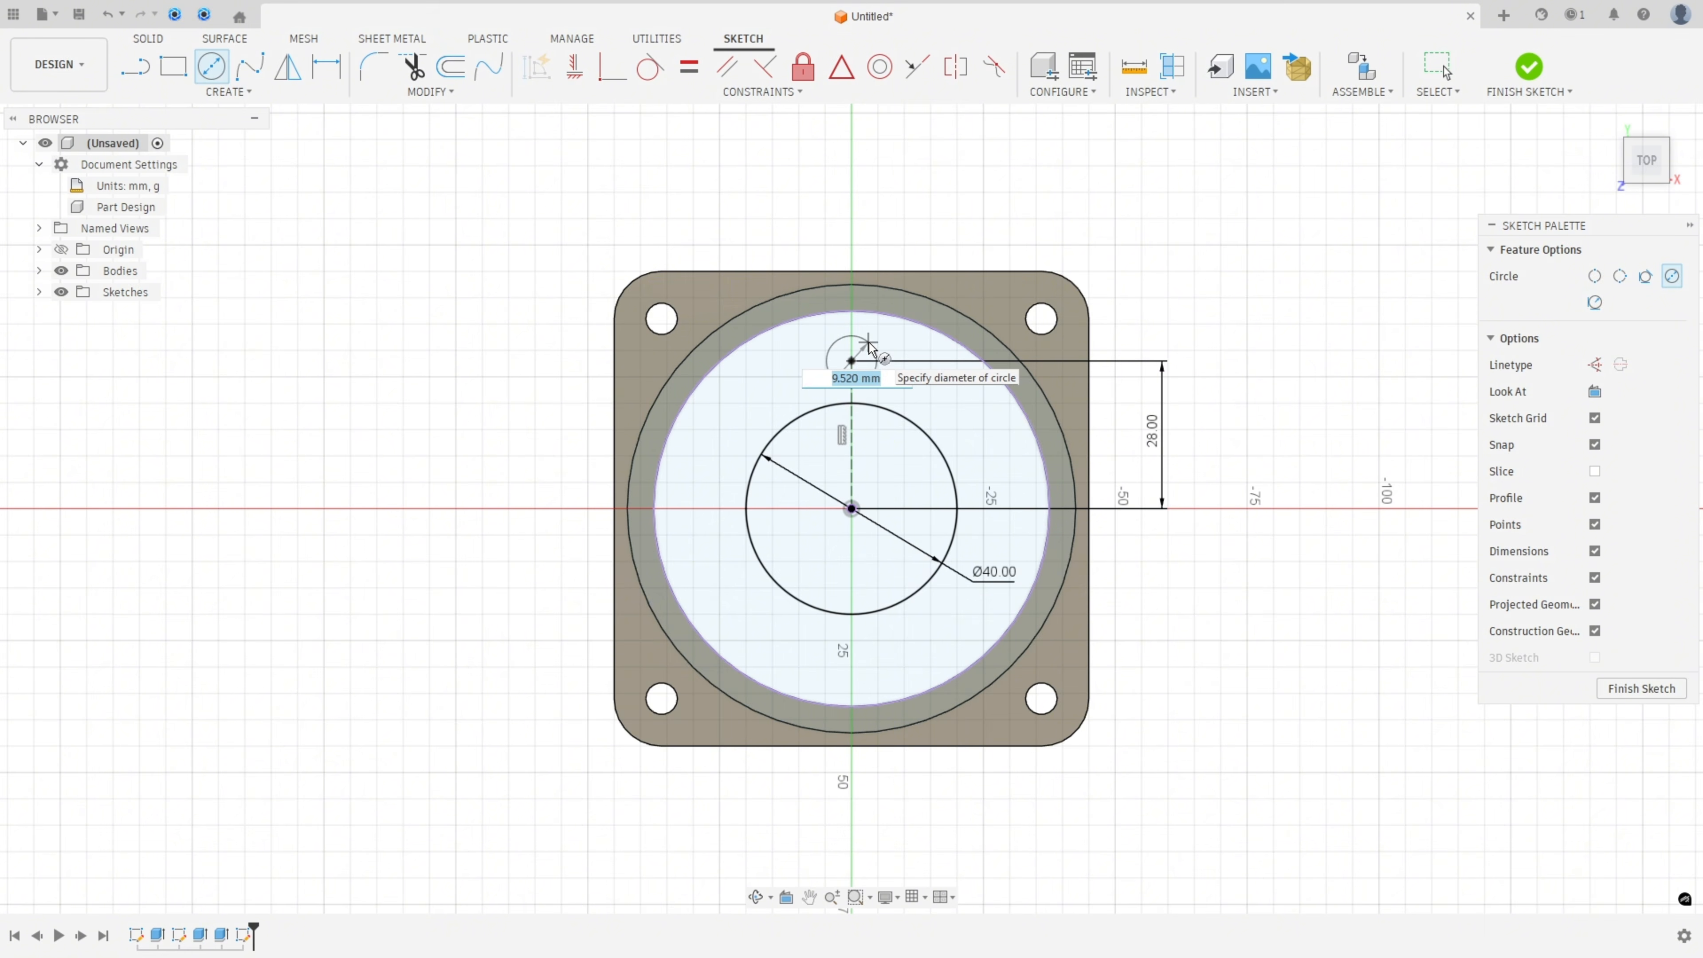
{"action": "type", "text": "7"}
{"action": "key", "text": "Return"}
{"action": "key", "text": "Escape"}
{"action": "scroll", "coordinate": [805, 356], "scroll_direction": "up", "scroll_amount": 2}
{"action": "scroll", "coordinate": [828, 357], "scroll_direction": "up", "scroll_amount": 1}
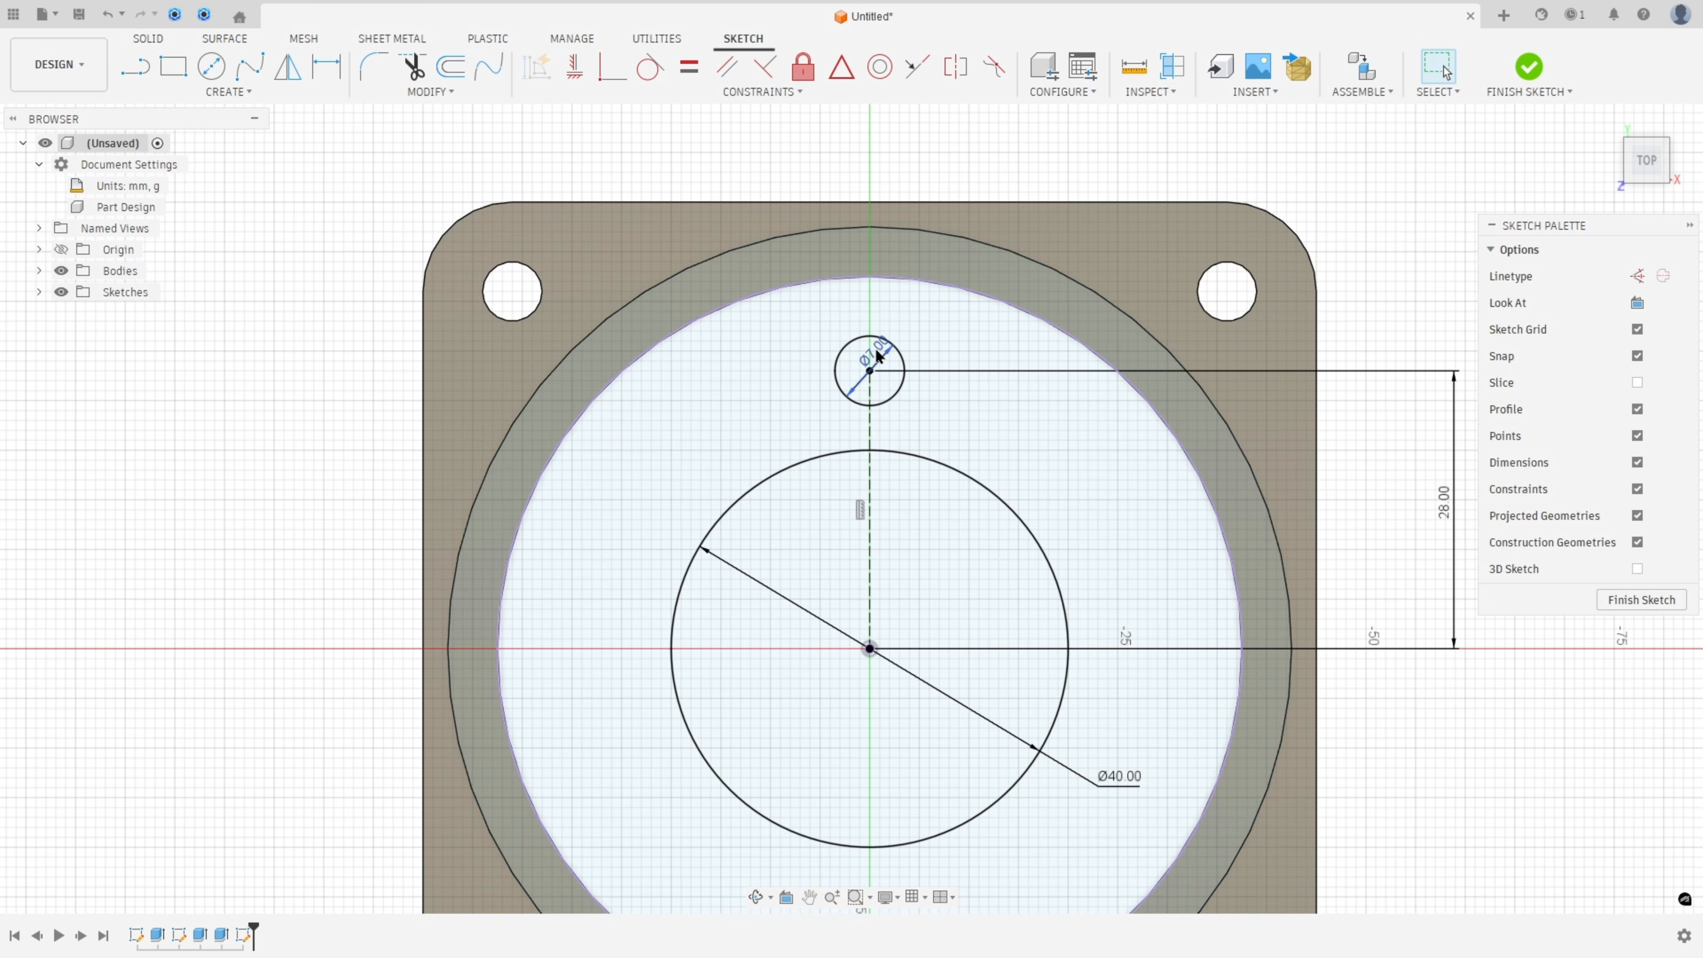
{"action": "left_click_drag", "start_coordinate": [878, 354], "coordinate": [1024, 269]}
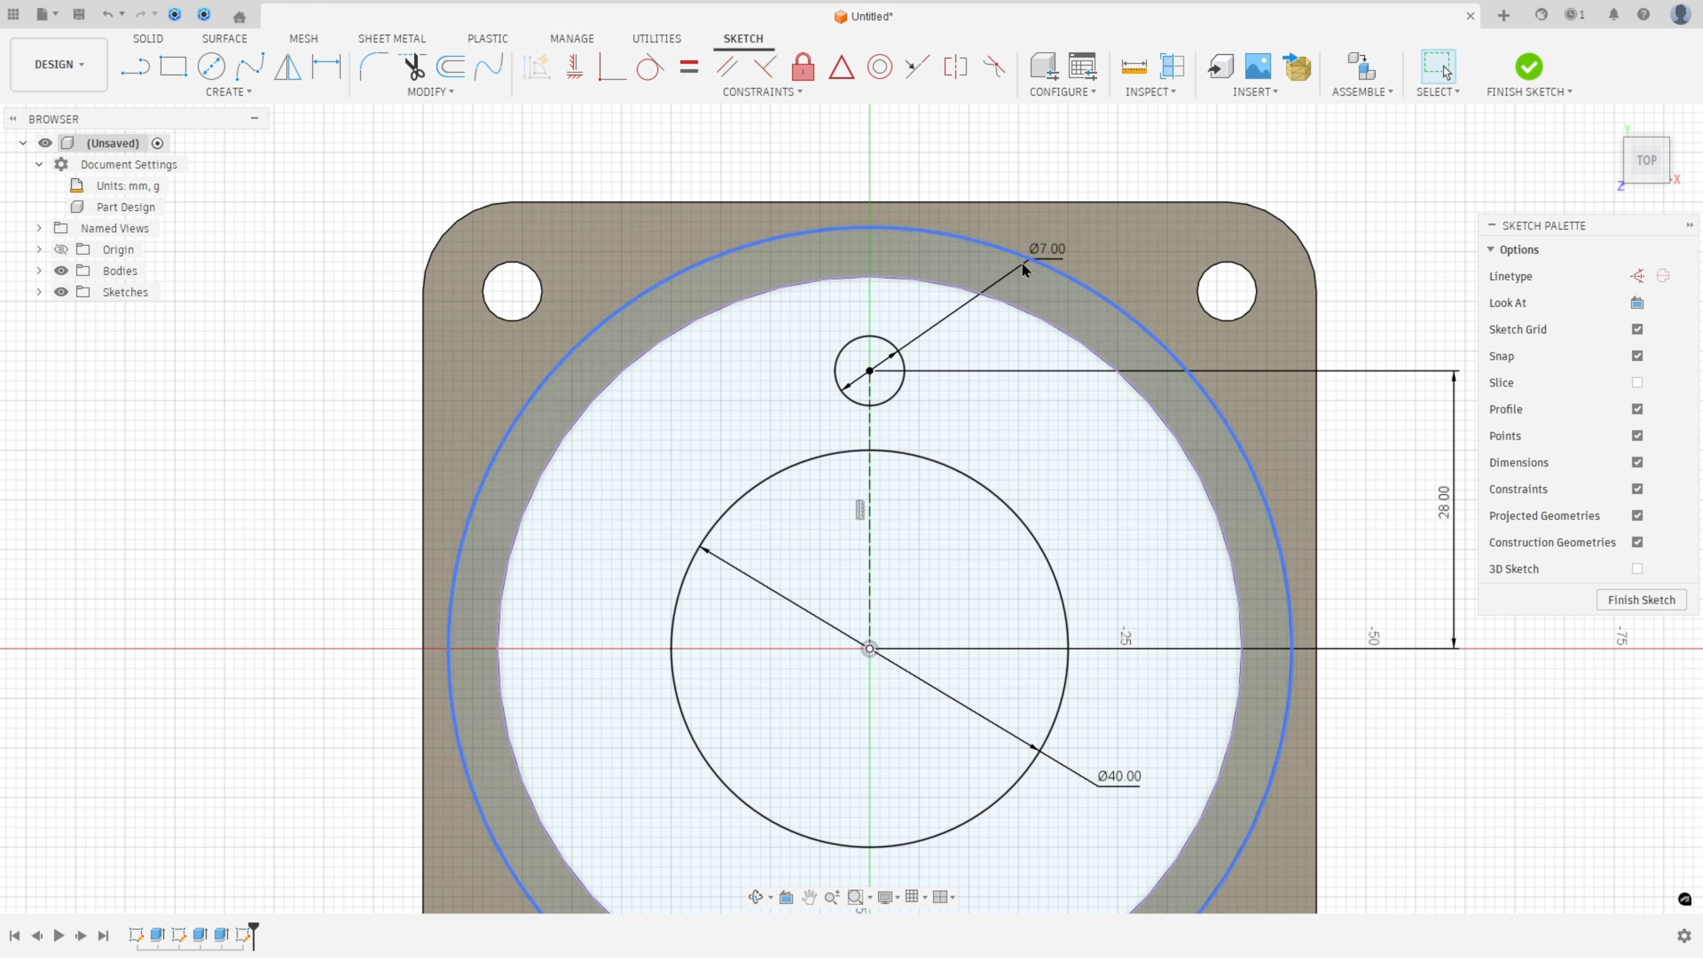
Sketch a horizontal center-to-center slot across the 7 mm circle, with about 30 mm between its arc centres
{"action": "left_click", "coordinate": [227, 91]}
{"action": "mouse_move", "coordinate": [205, 235]}
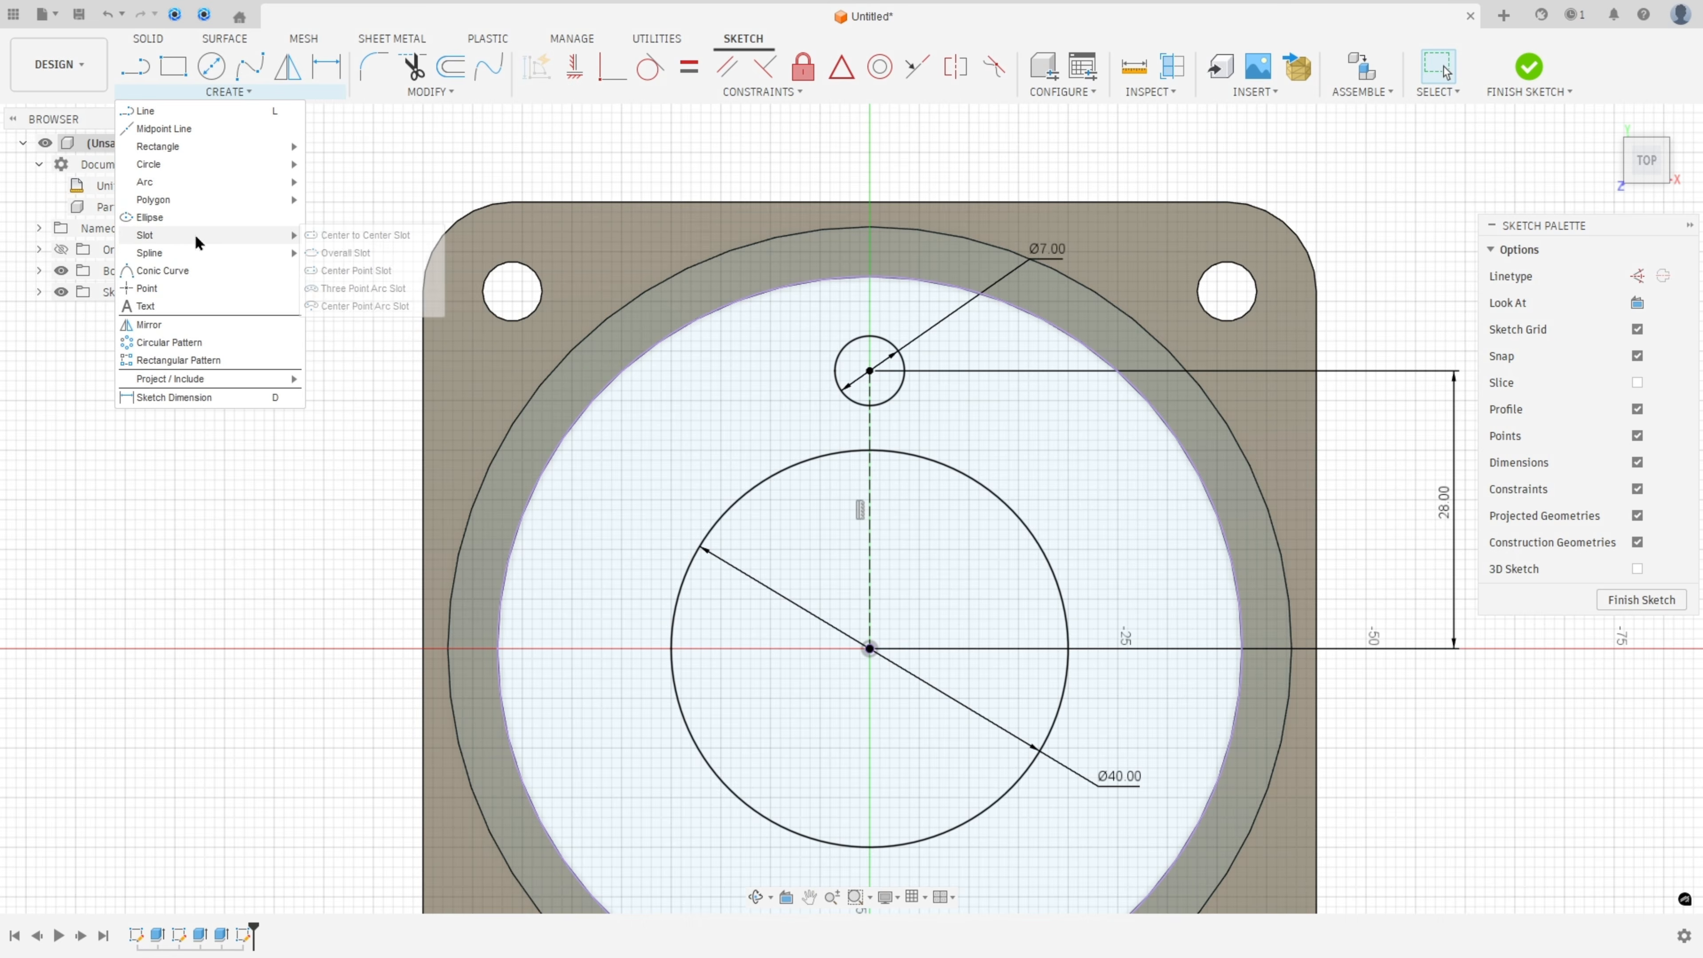
{"action": "left_click", "coordinate": [335, 236]}
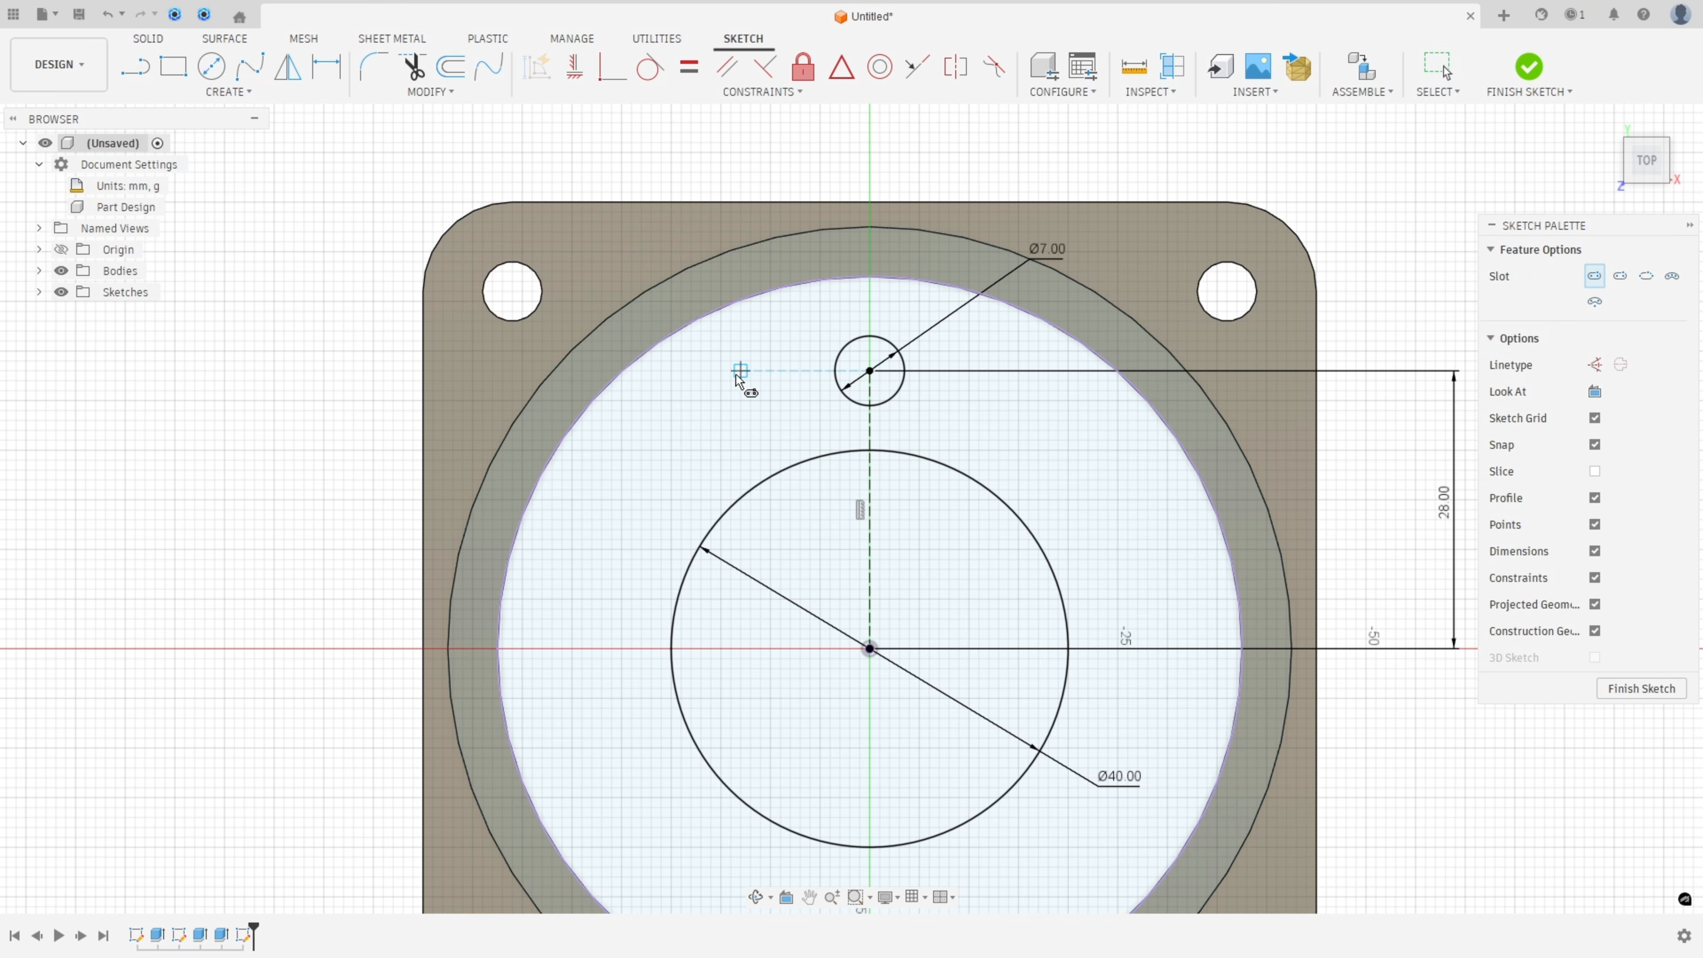
{"action": "left_click", "coordinate": [721, 370]}
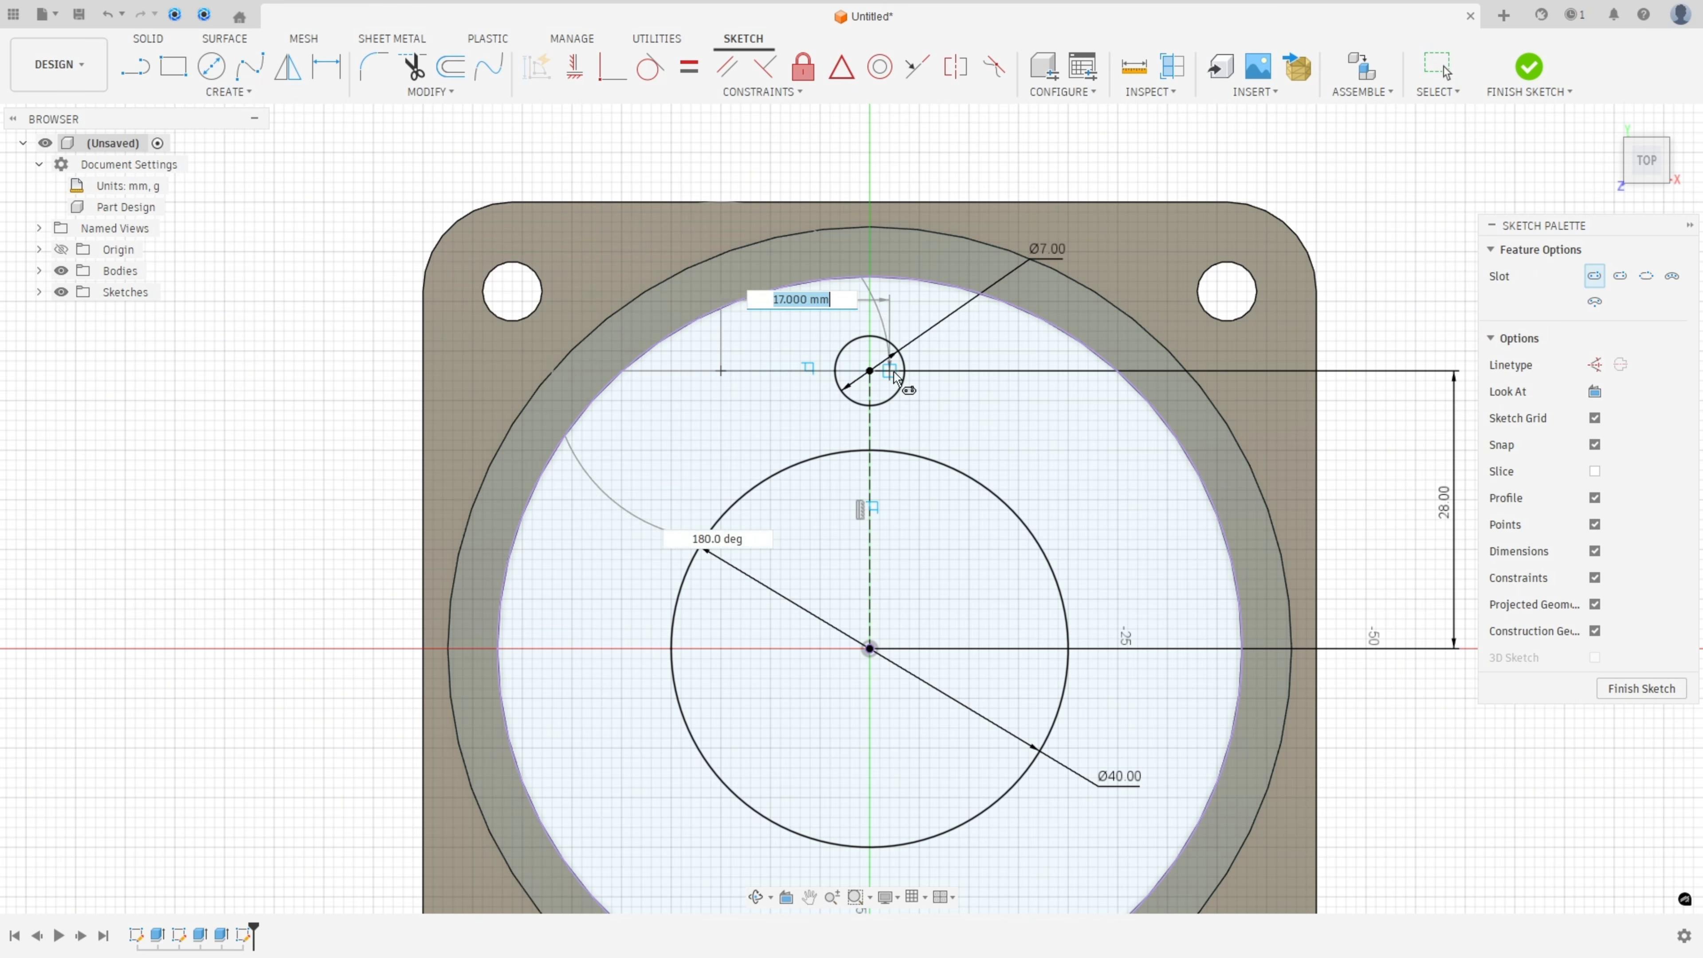
{"action": "left_click", "coordinate": [1018, 370]}
{"action": "left_click", "coordinate": [999, 403]}
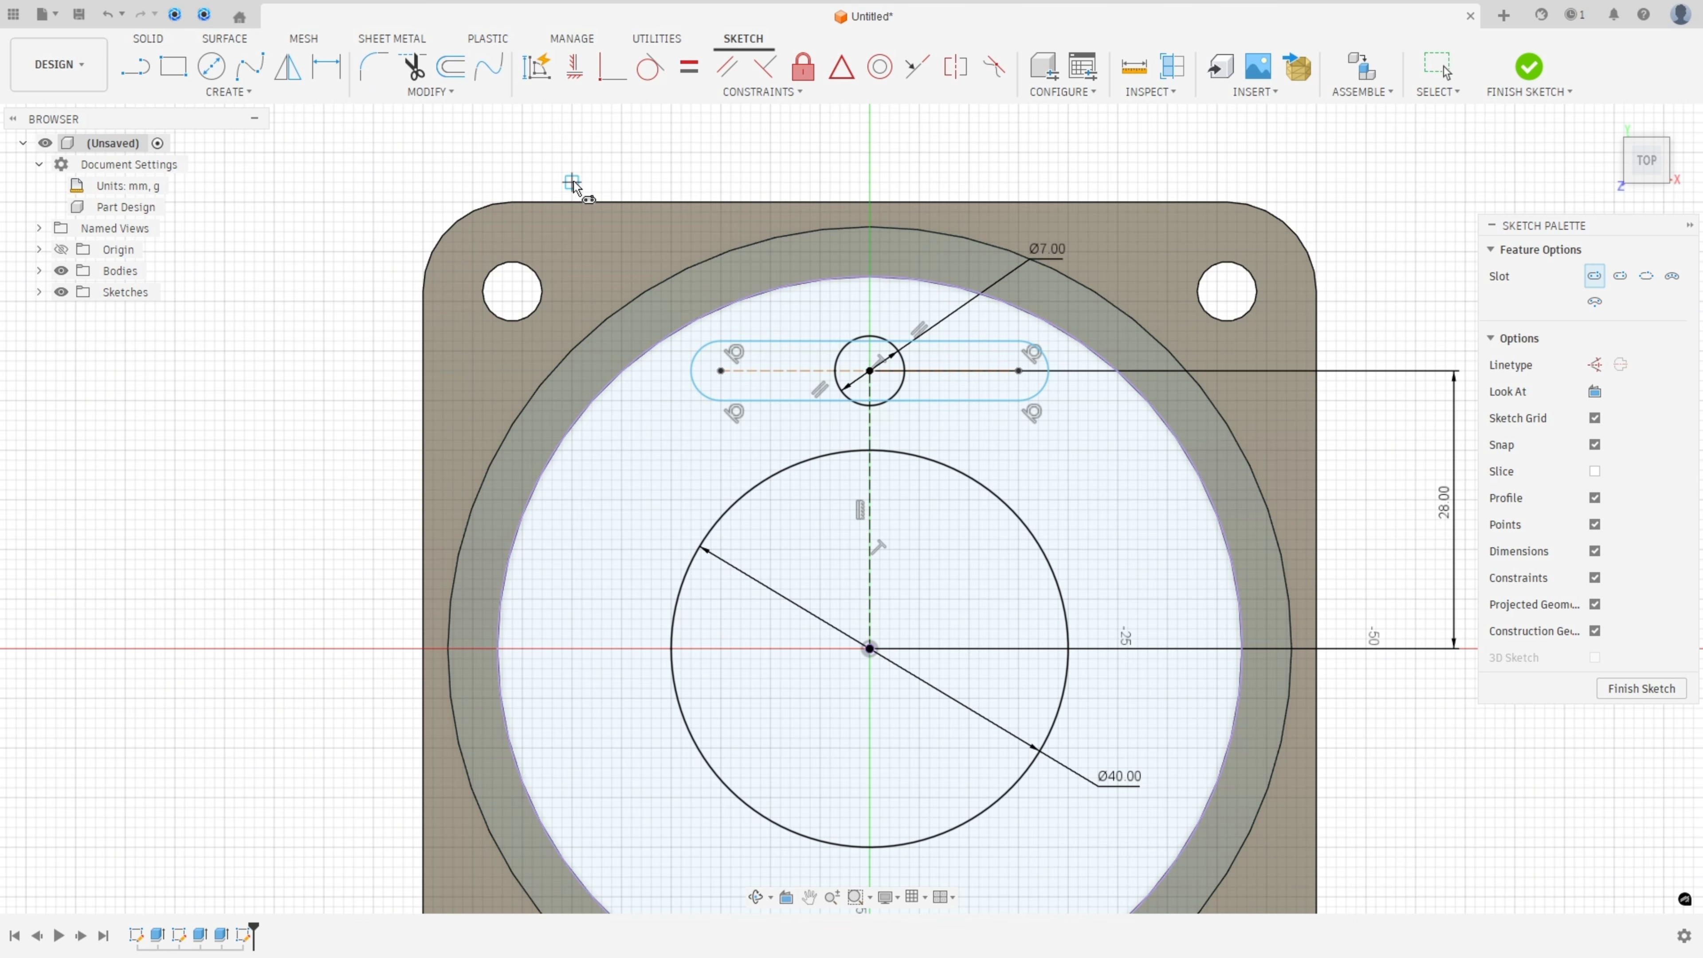
Apply a midpoint constraint between the slot's centreline and the 7 mm circle's centre point
{"action": "left_click", "coordinate": [841, 67]}
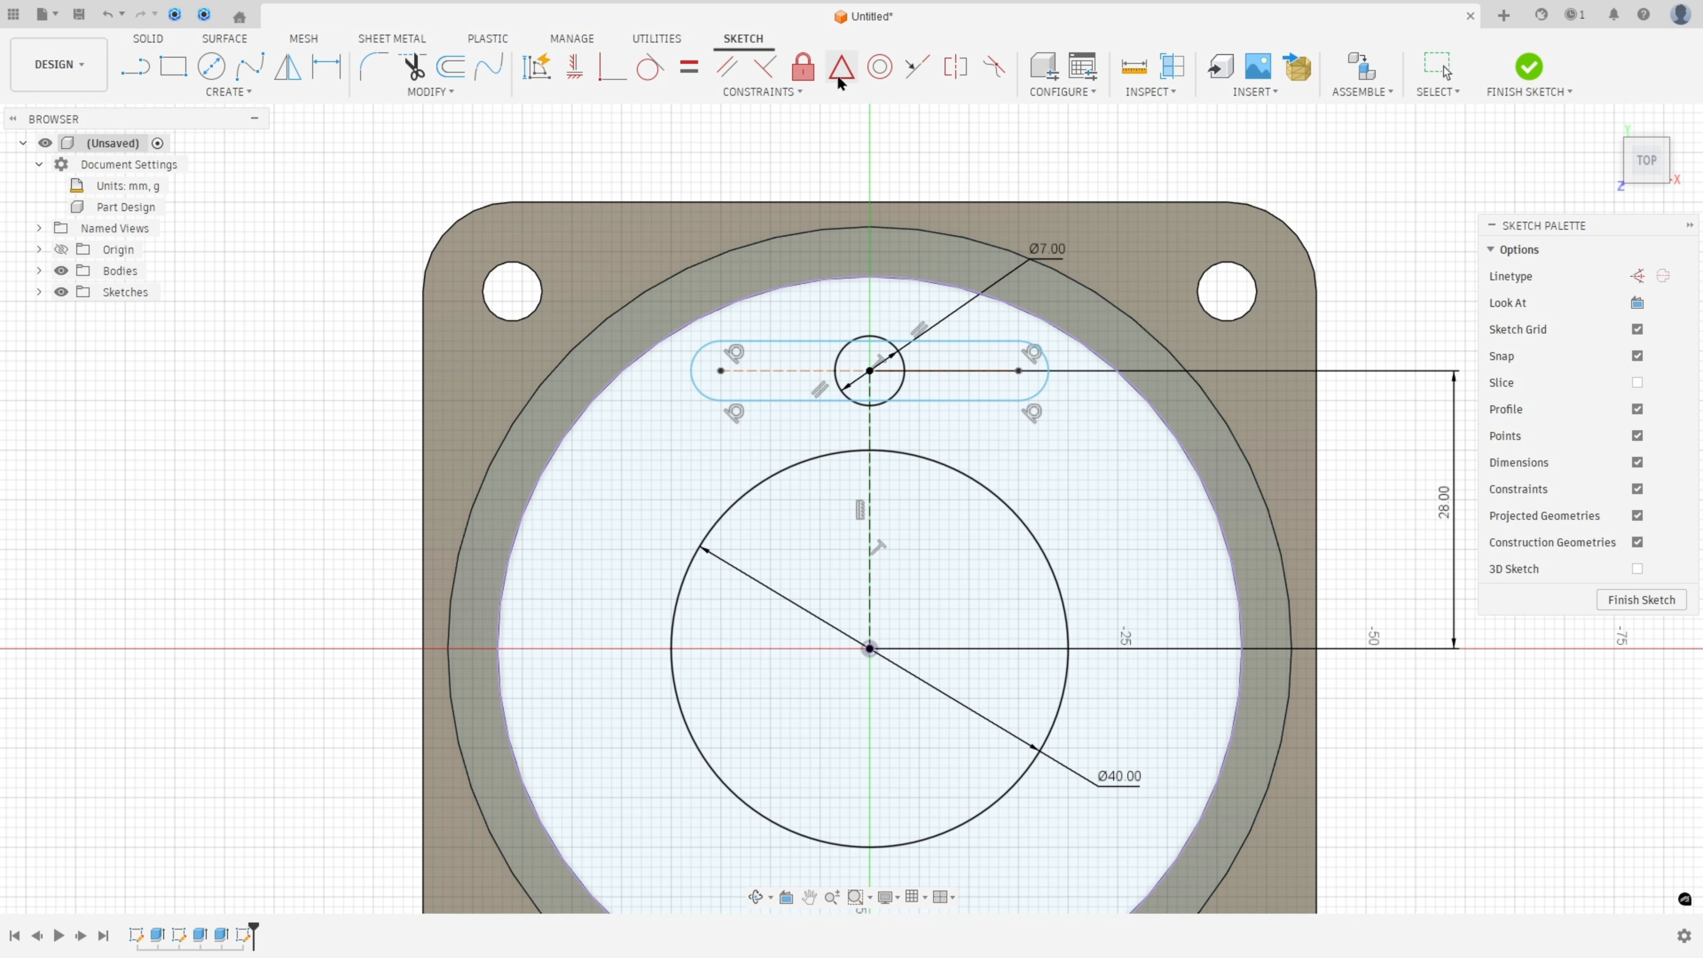
{"action": "left_click", "coordinate": [789, 371]}
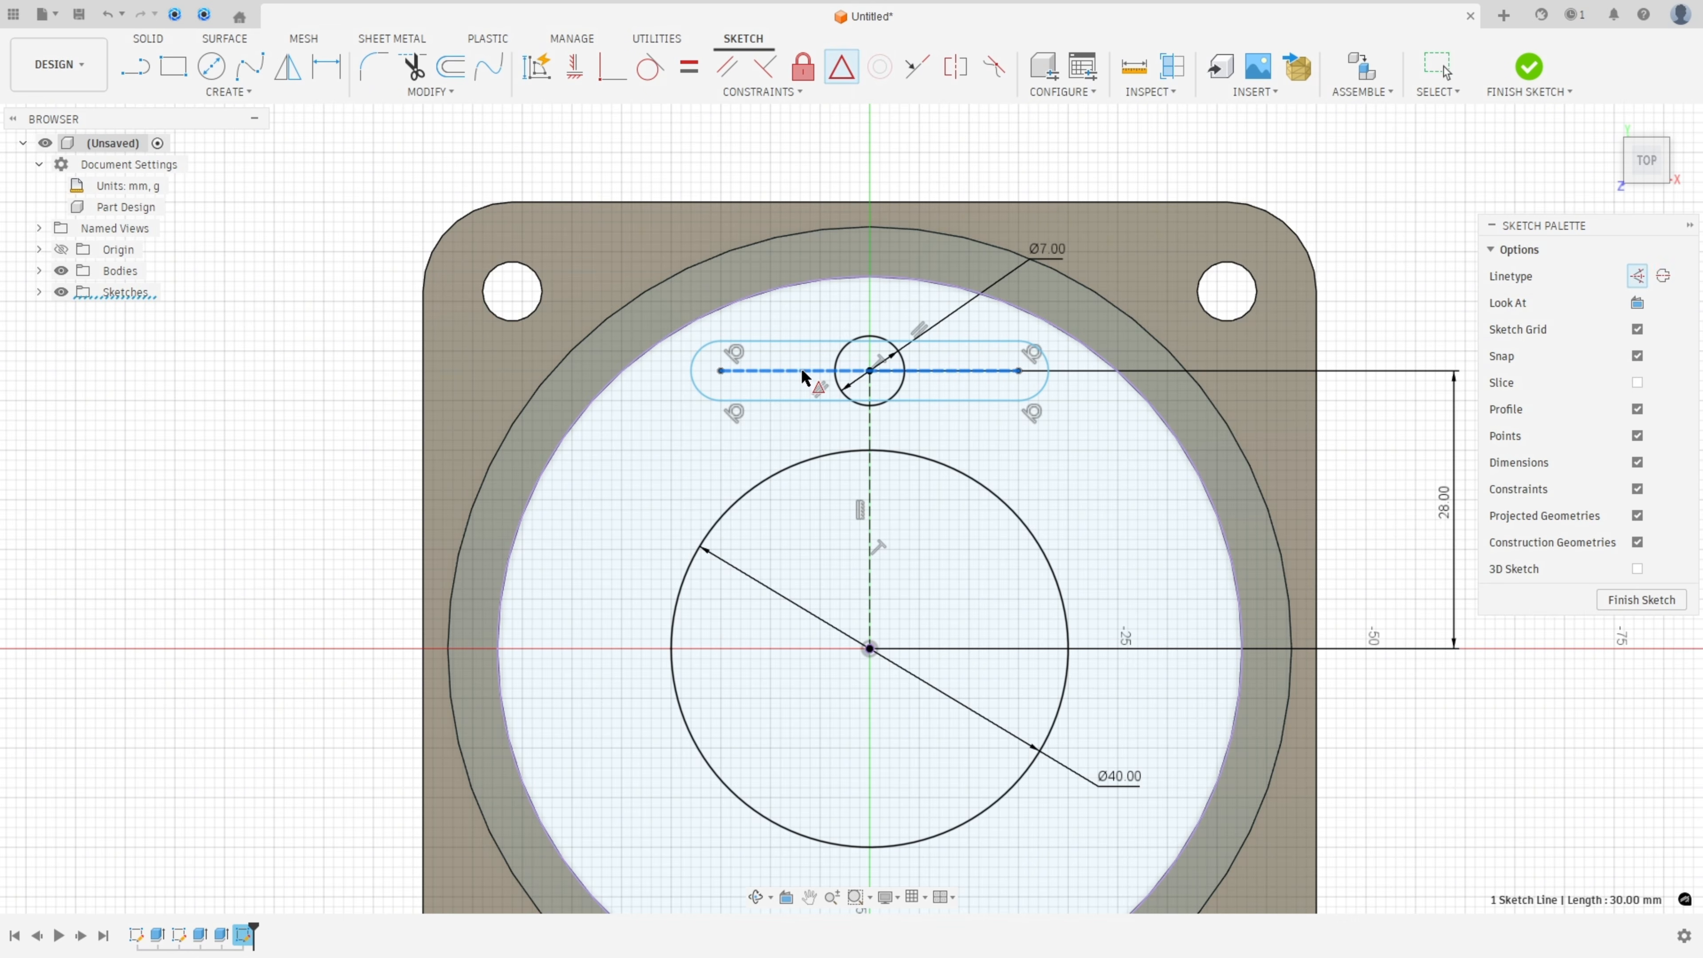
{"action": "left_click", "coordinate": [869, 371]}
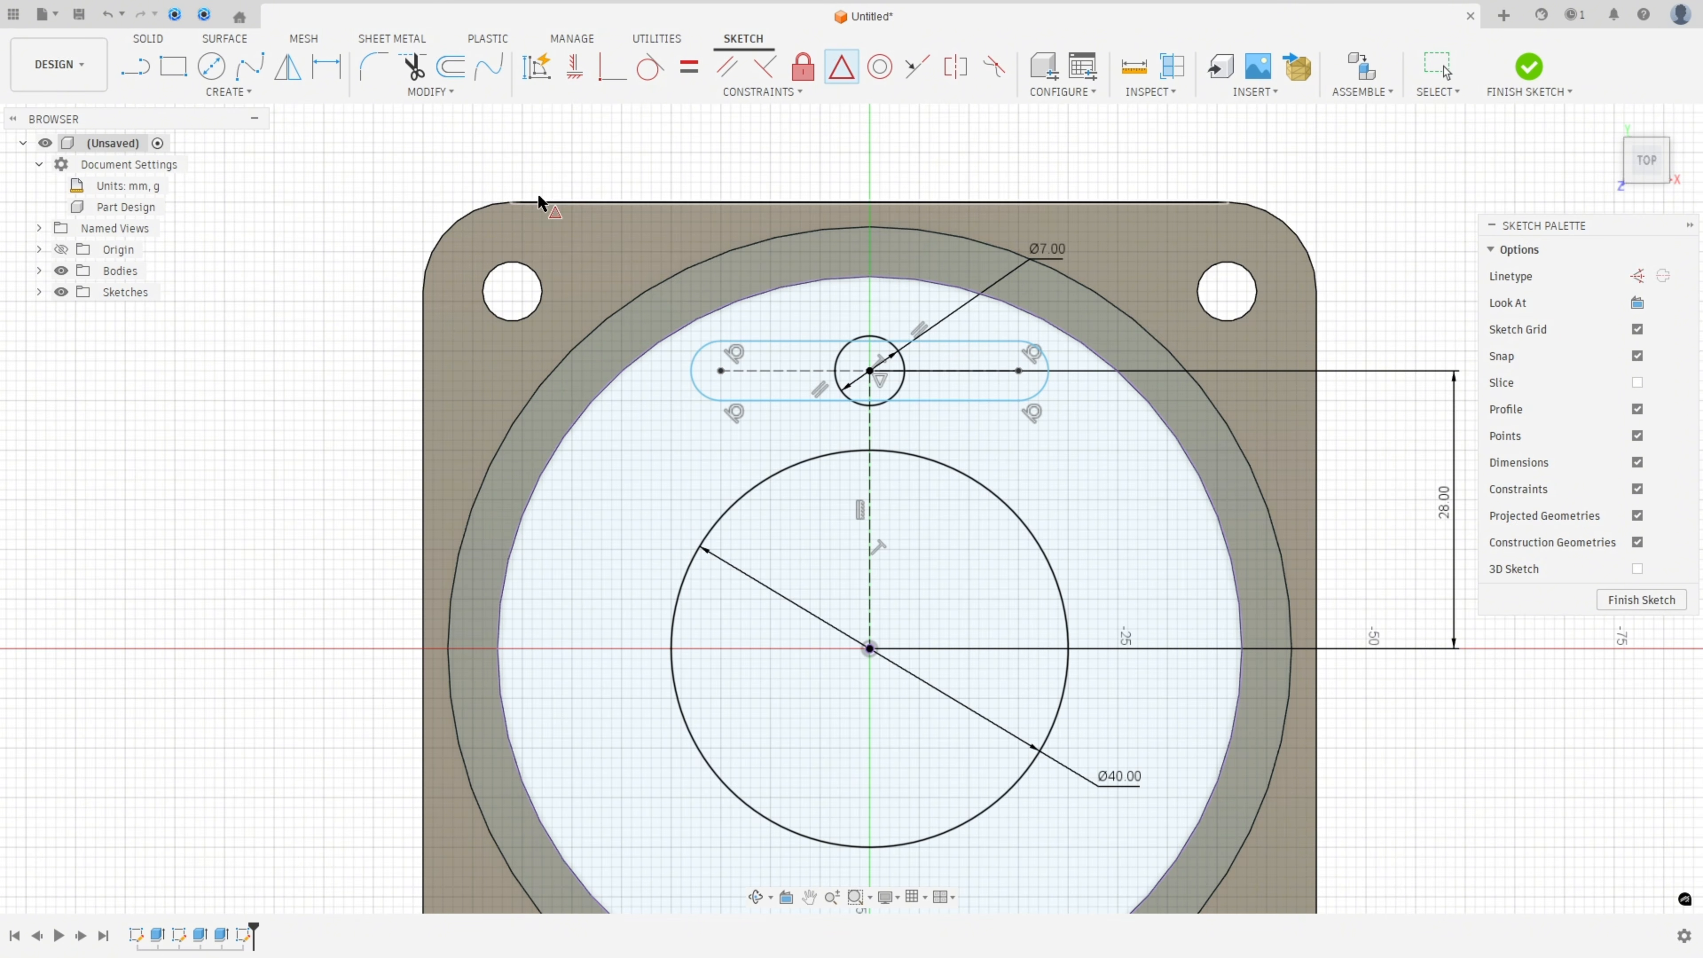
Dimension the slot's centreline to 12 mm
{"action": "left_click", "coordinate": [326, 67]}
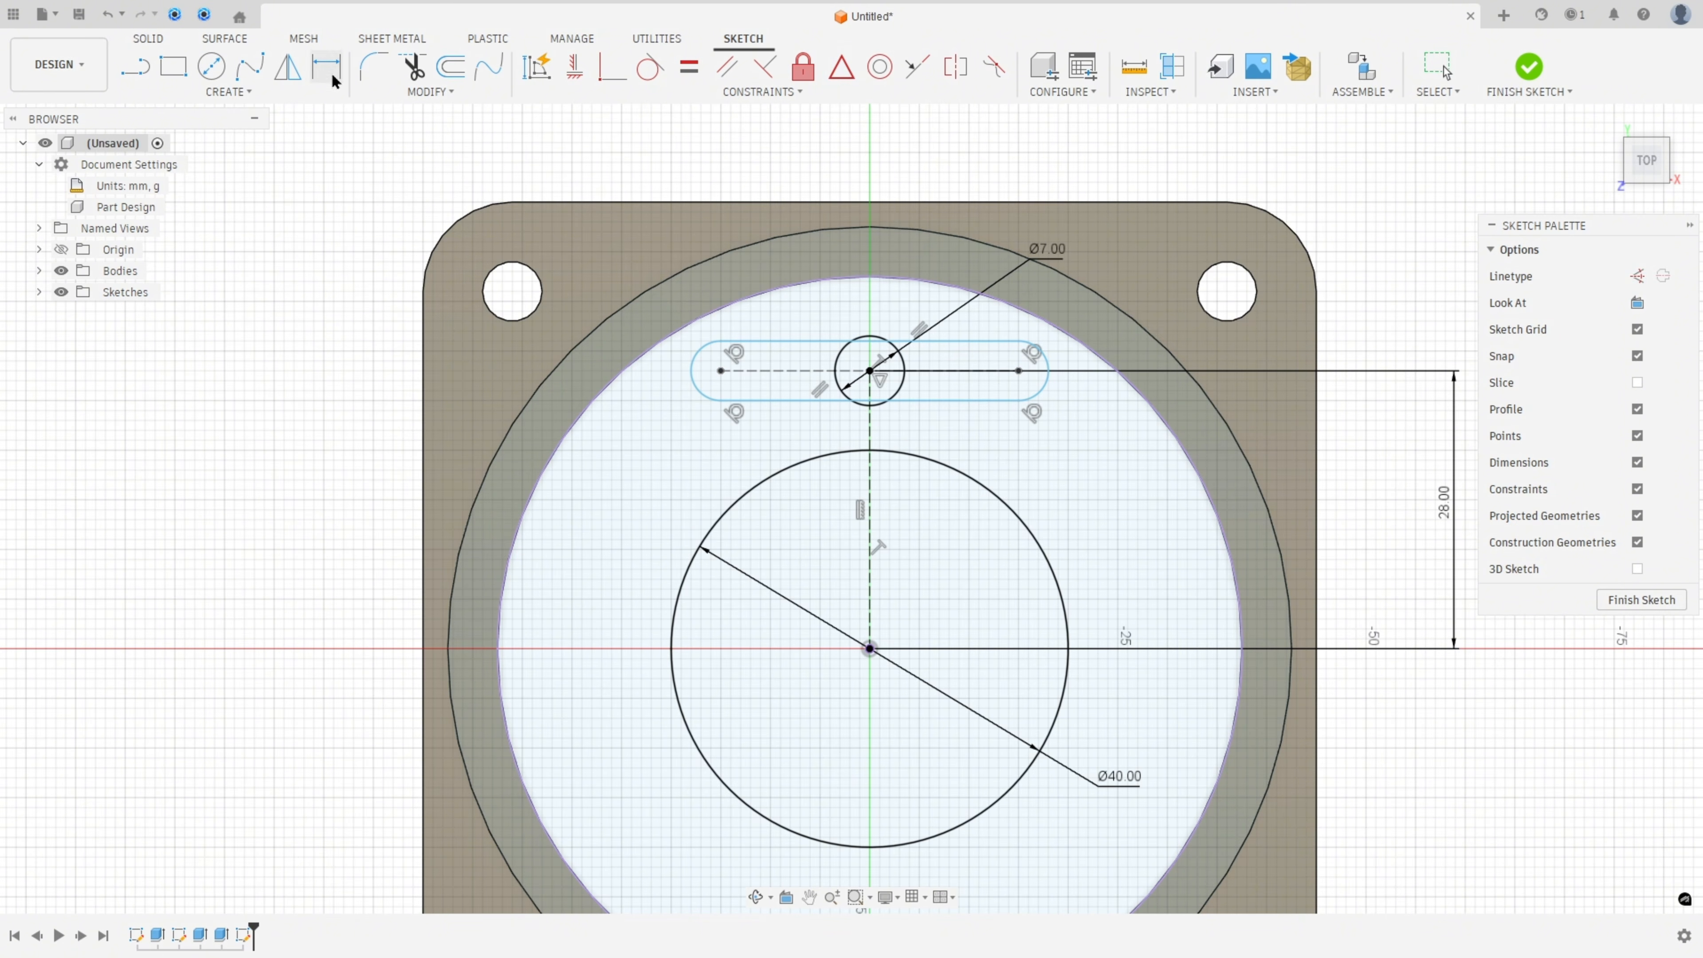
{"action": "left_click", "coordinate": [773, 371]}
{"action": "left_click", "coordinate": [836, 152]}
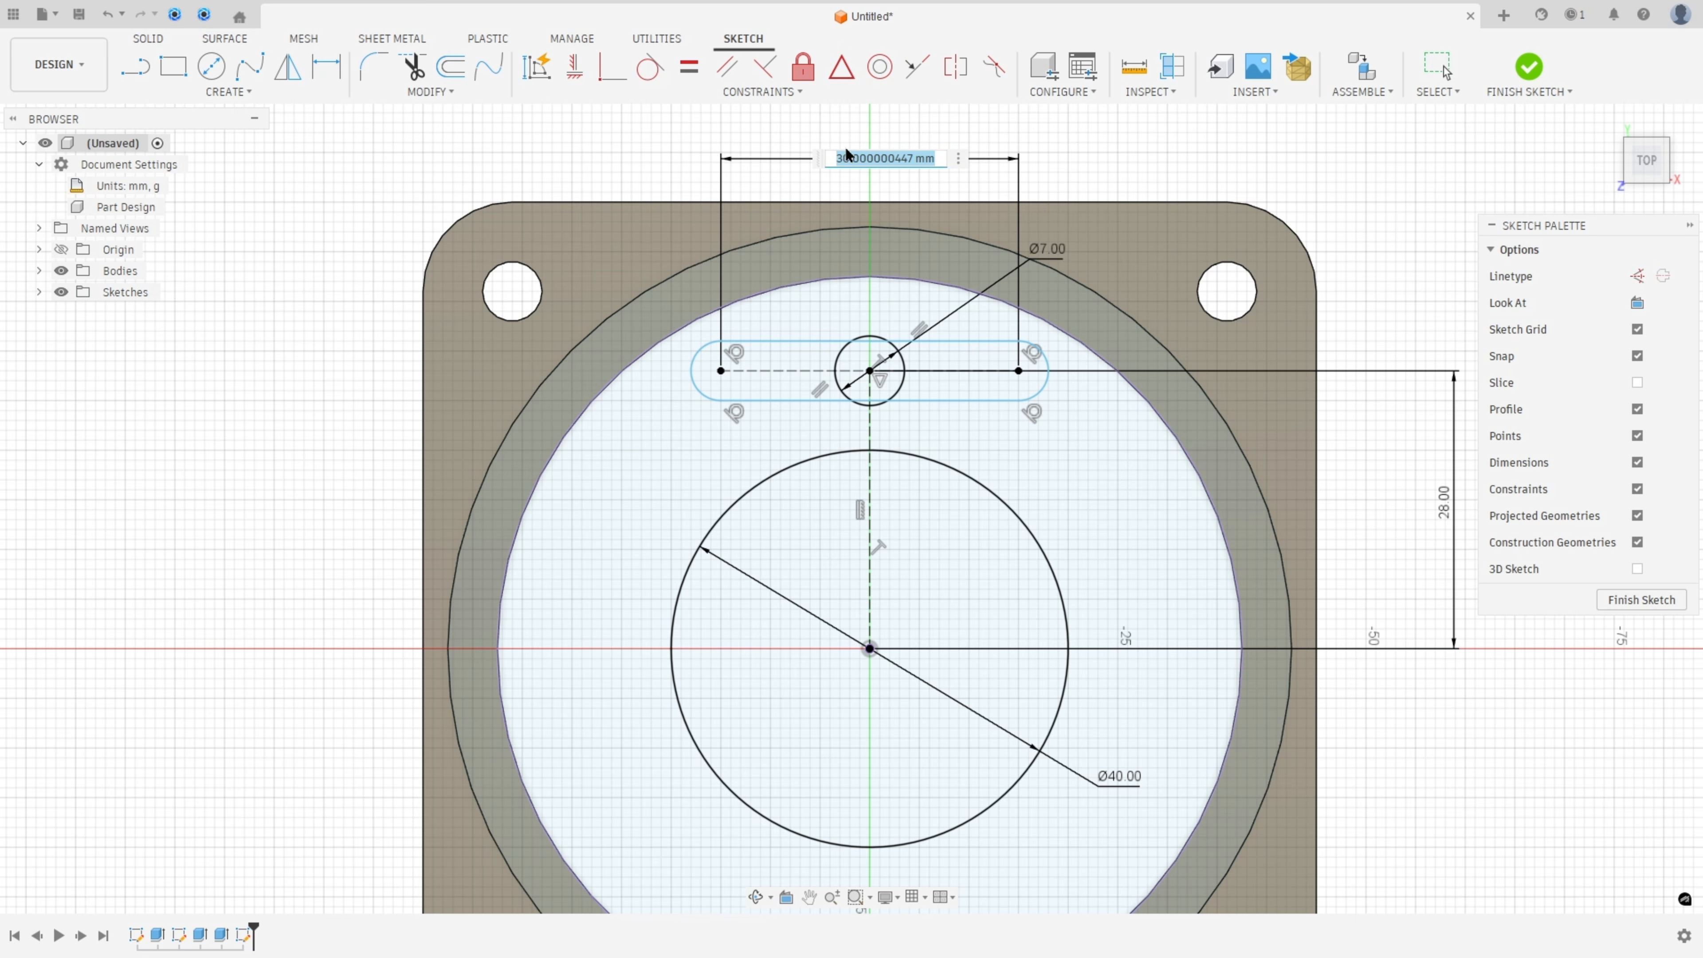
{"action": "type", "text": "12"}
{"action": "key", "text": "Return"}
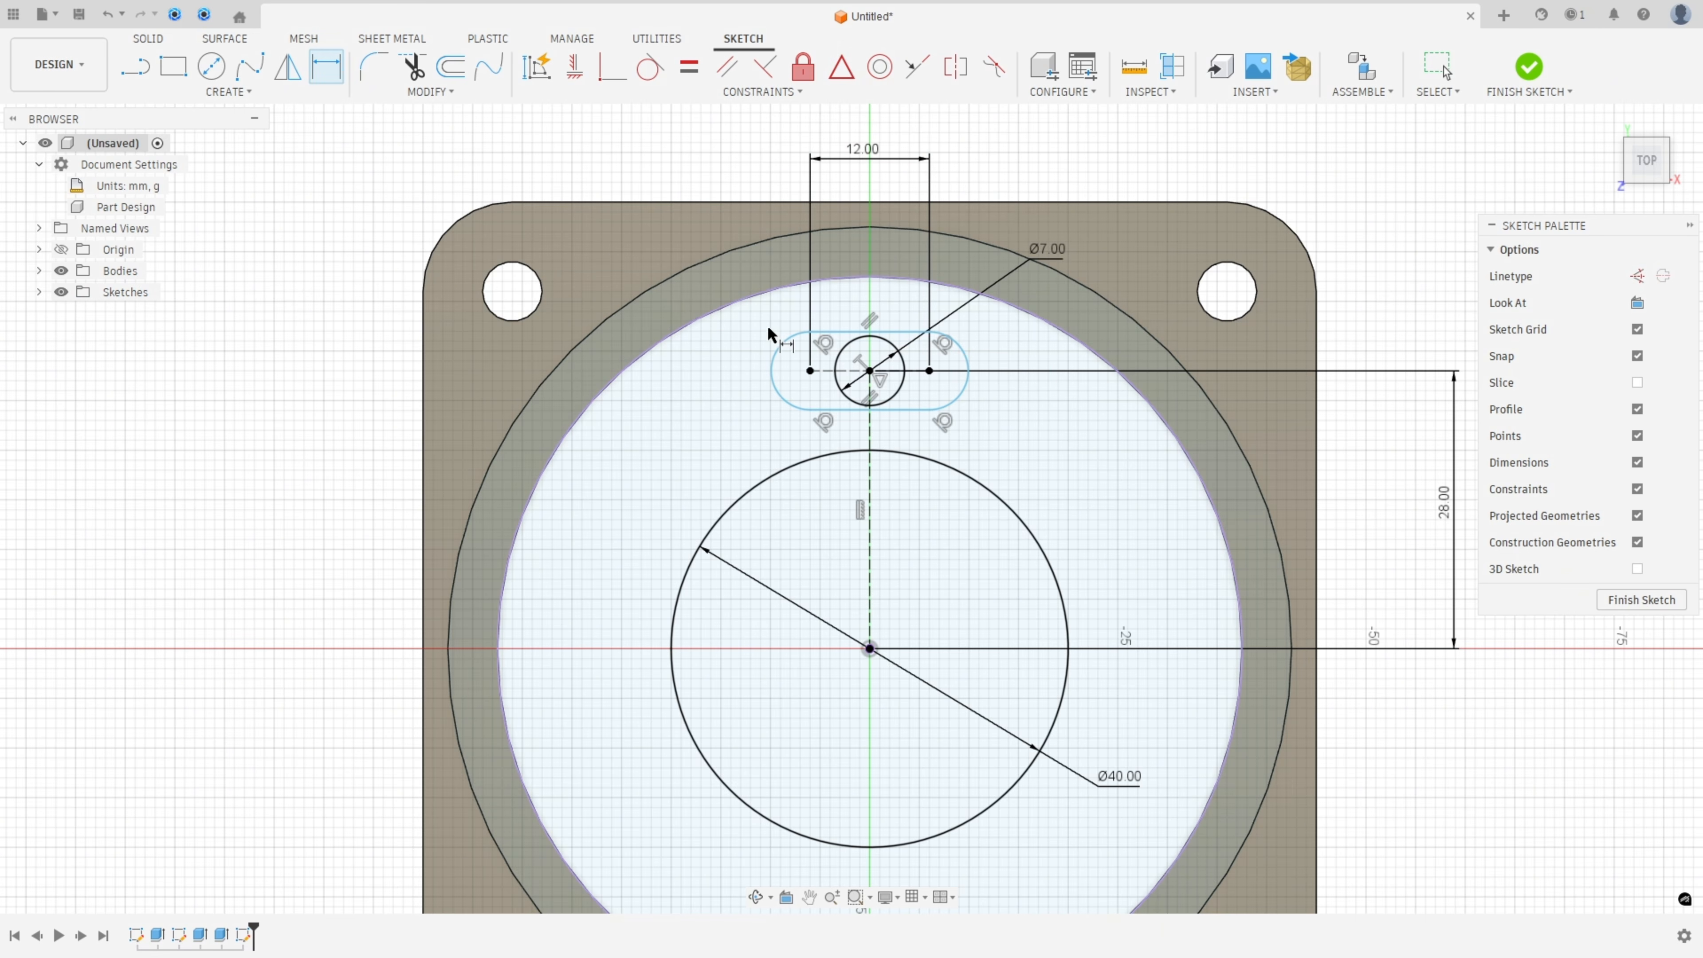
Dimension the slot's width between its two straight sides to 4 mm
{"action": "left_click", "coordinate": [842, 332]}
{"action": "left_click", "coordinate": [830, 408]}
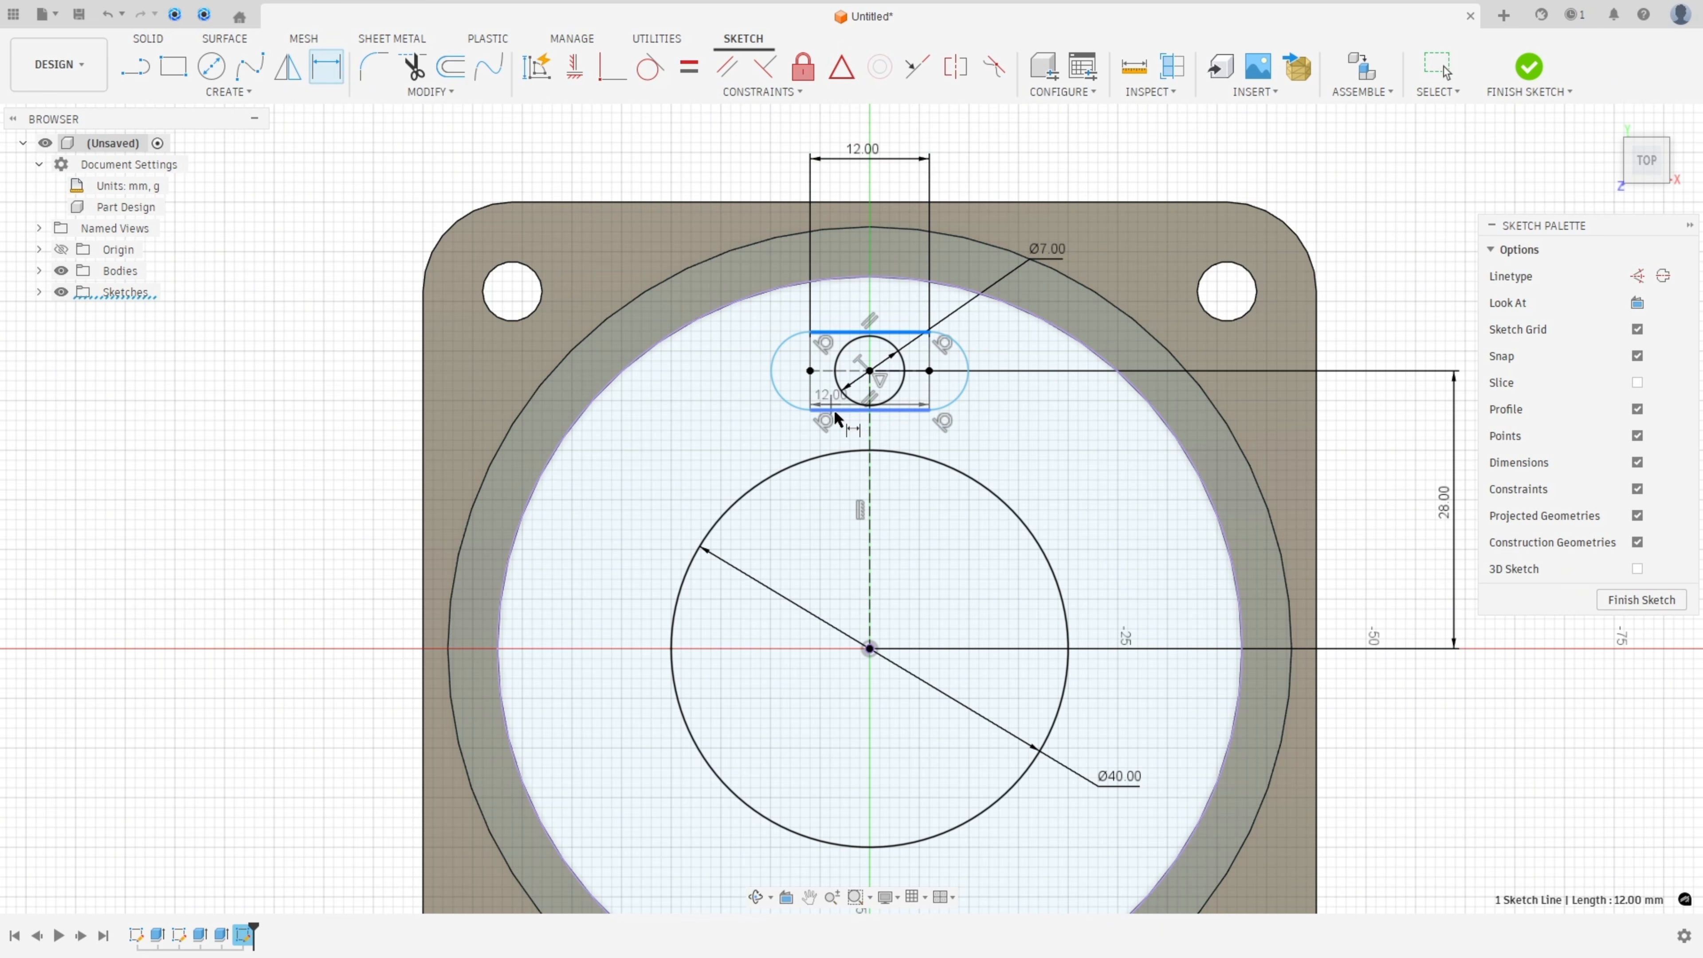
{"action": "left_click", "coordinate": [720, 367]}
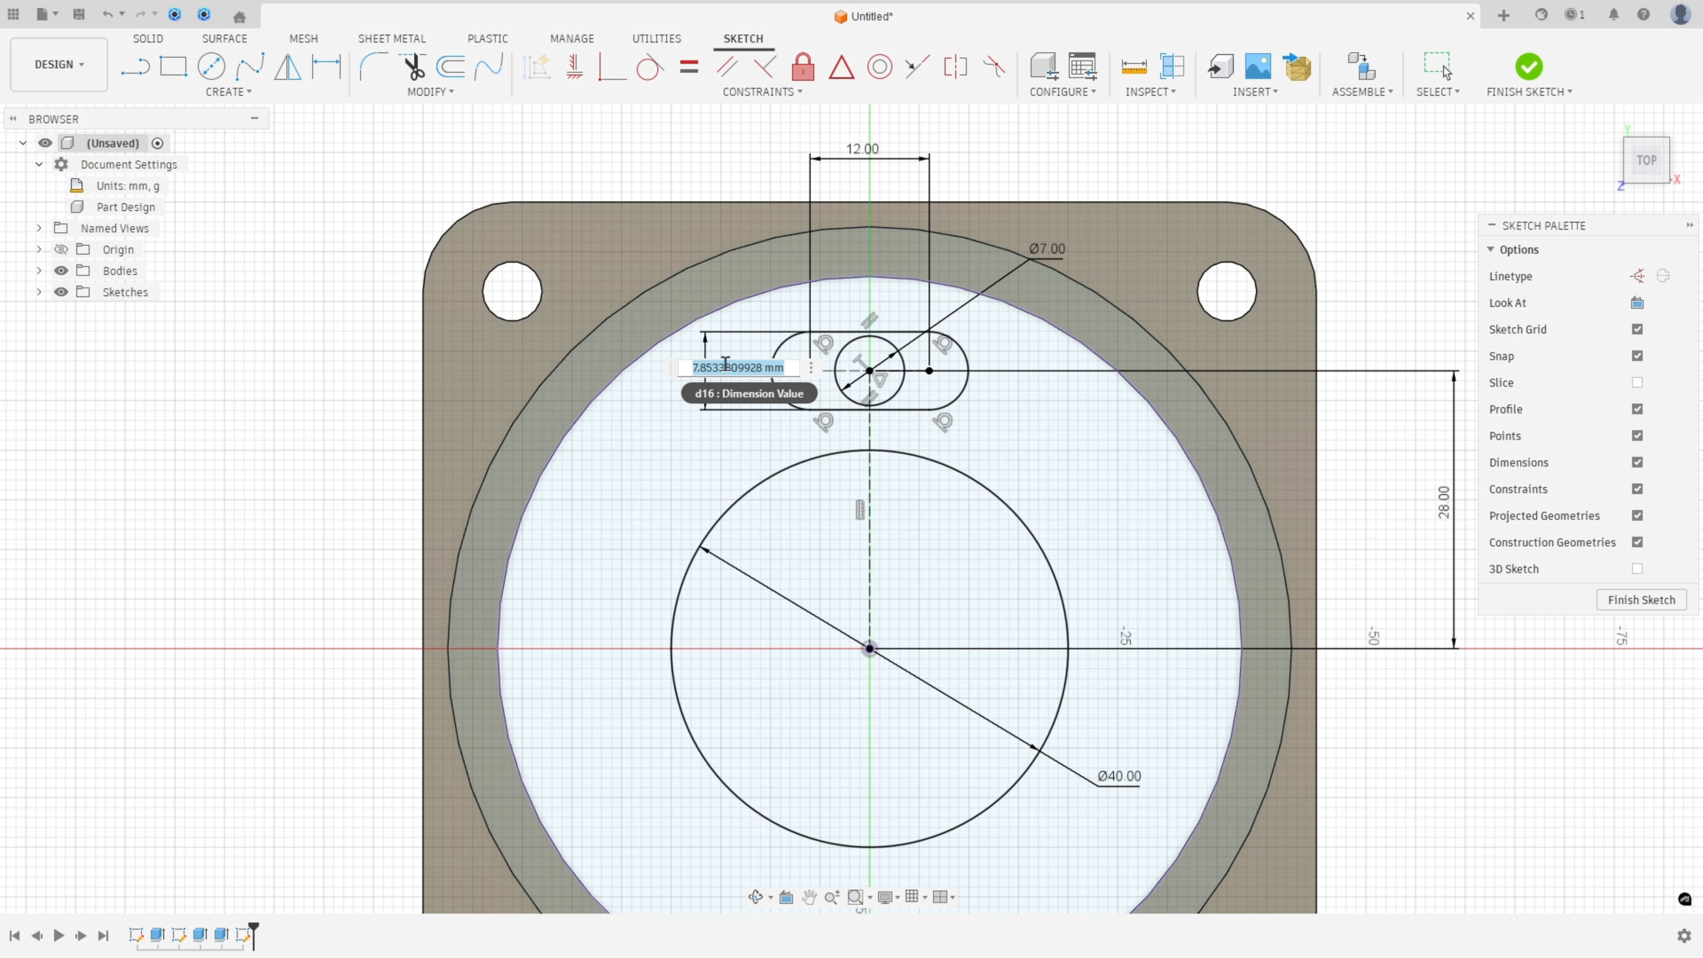
{"action": "type", "text": "4"}
{"action": "key", "text": "Return"}
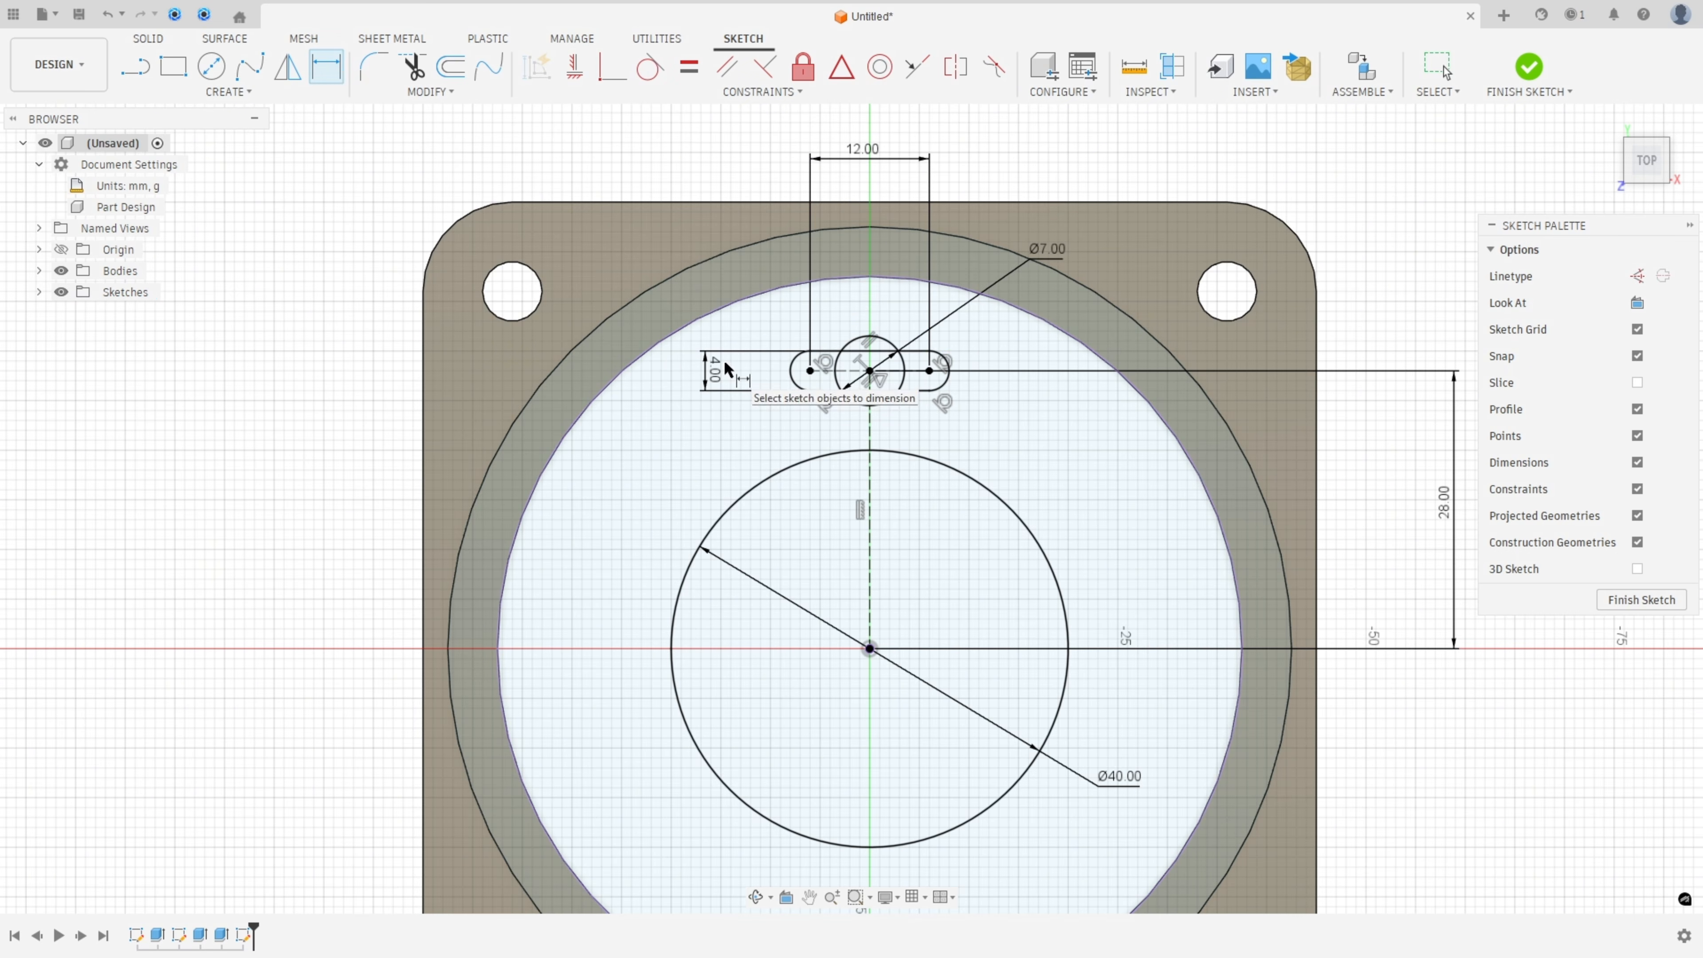
Break the slot's upper and lower sides and the 7 mm circle where they intersect
{"action": "scroll", "coordinate": [942, 354], "scroll_direction": "up", "scroll_amount": 4}
{"action": "scroll", "coordinate": [861, 358], "scroll_direction": "up", "scroll_amount": 1}
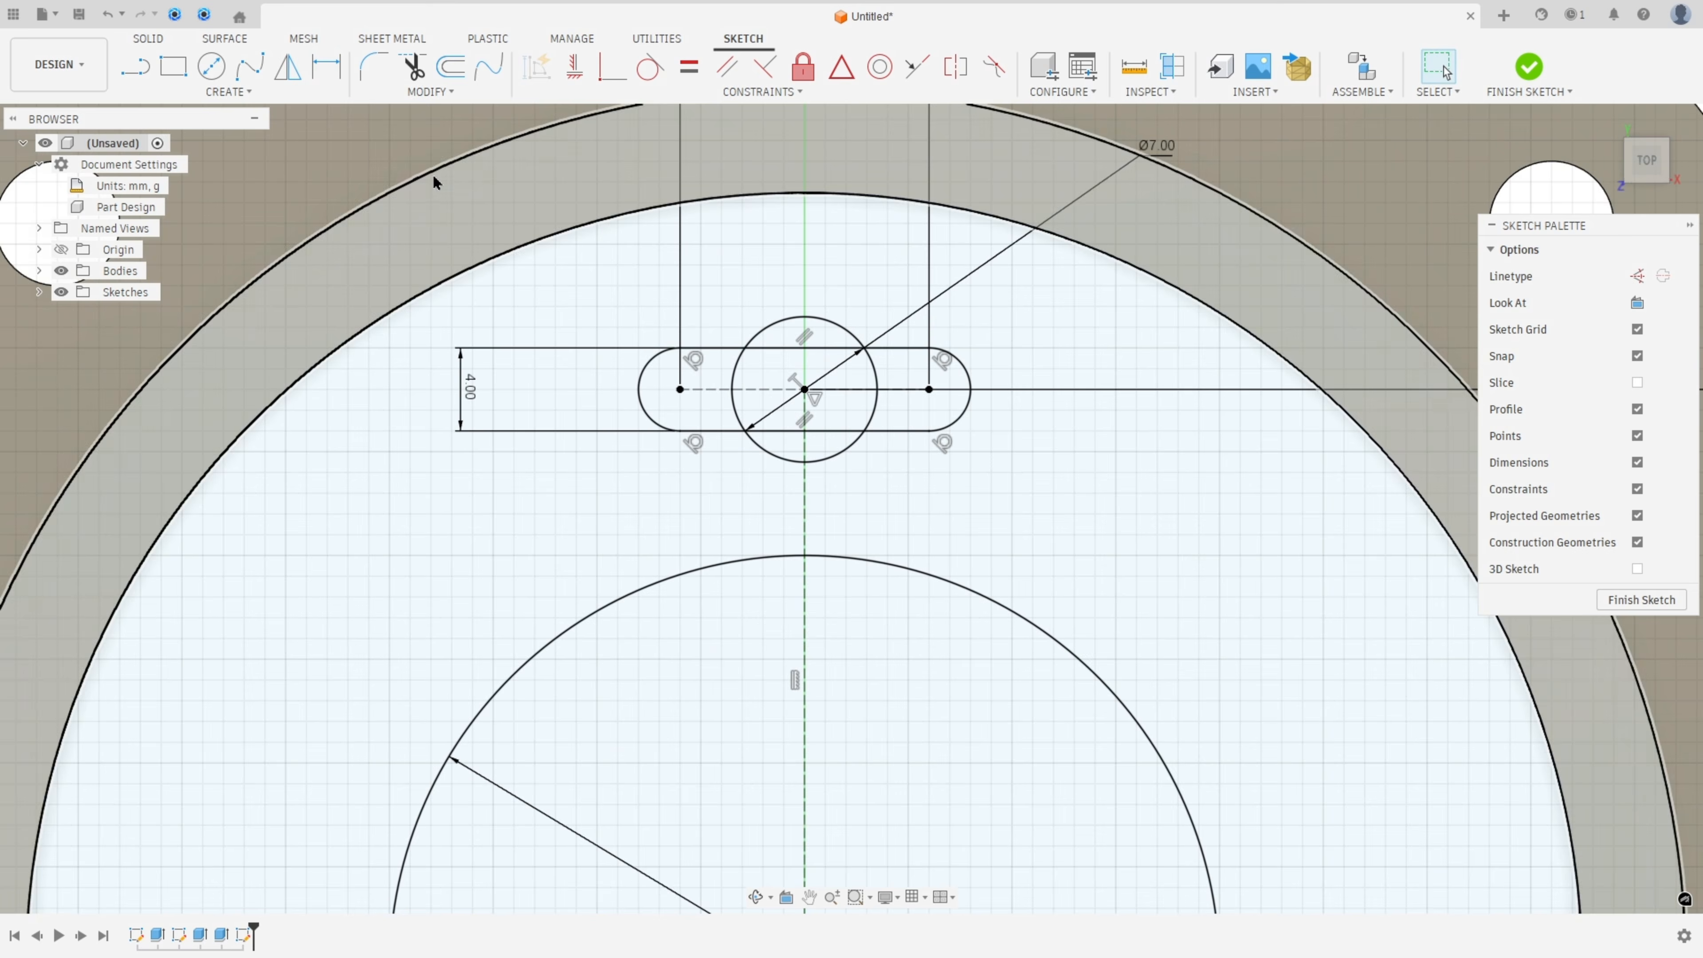
{"action": "left_click", "coordinate": [430, 91]}
{"action": "left_click", "coordinate": [397, 219]}
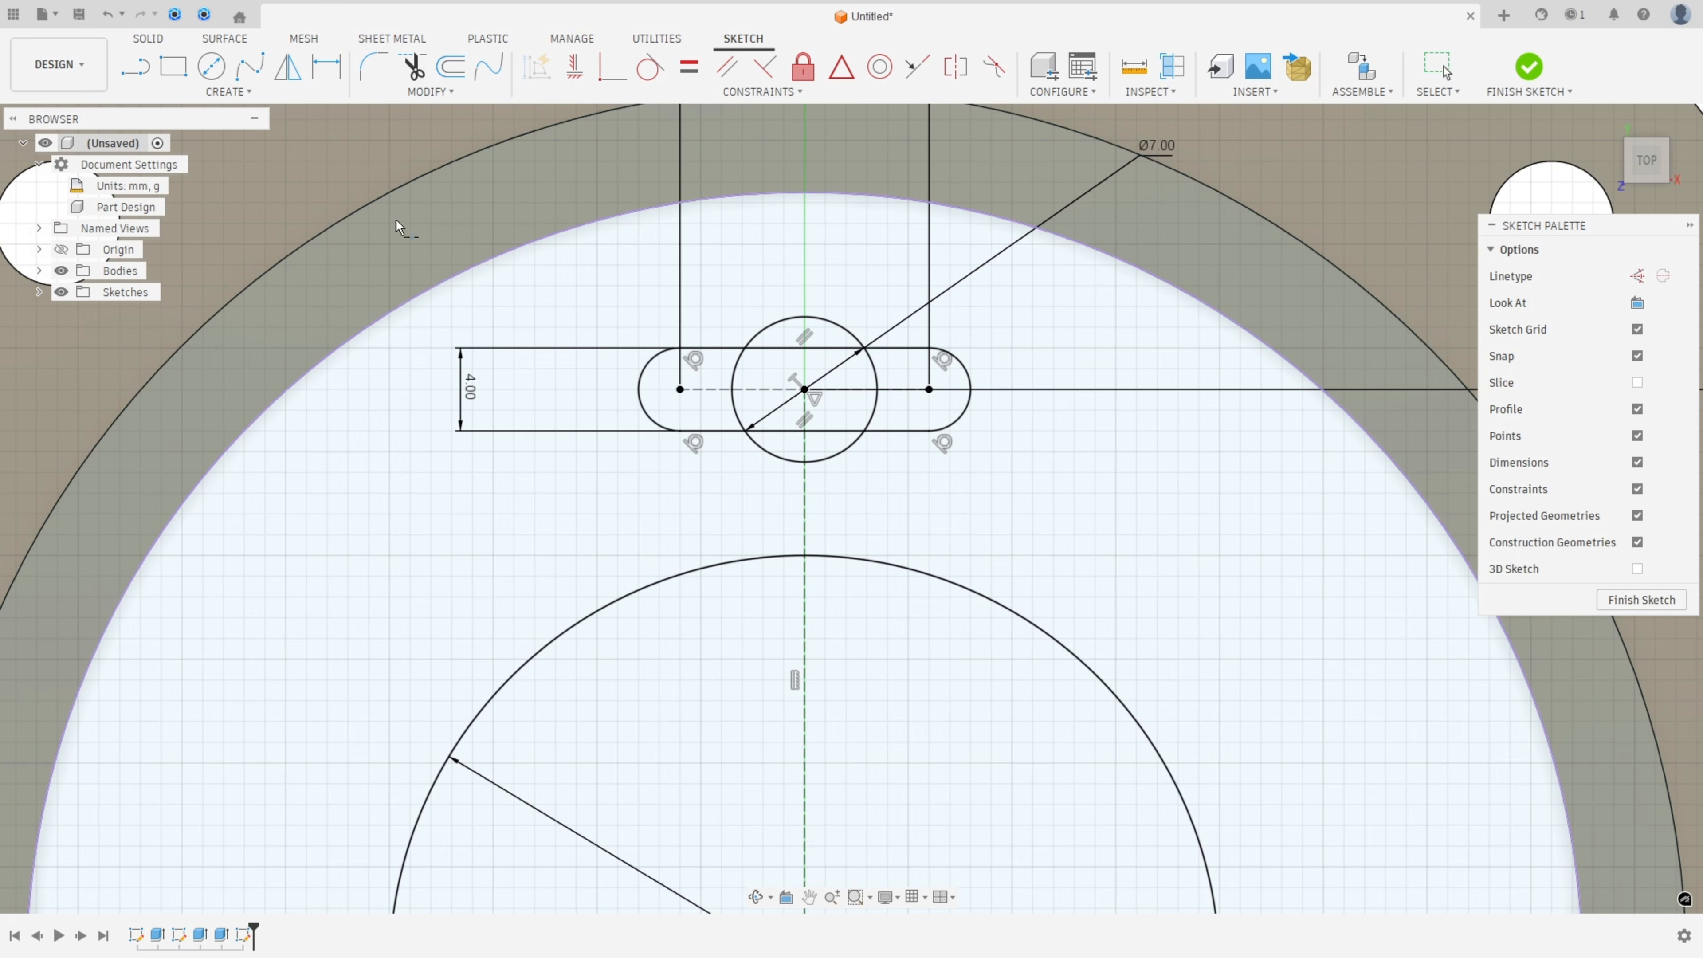
{"action": "left_click", "coordinate": [780, 362]}
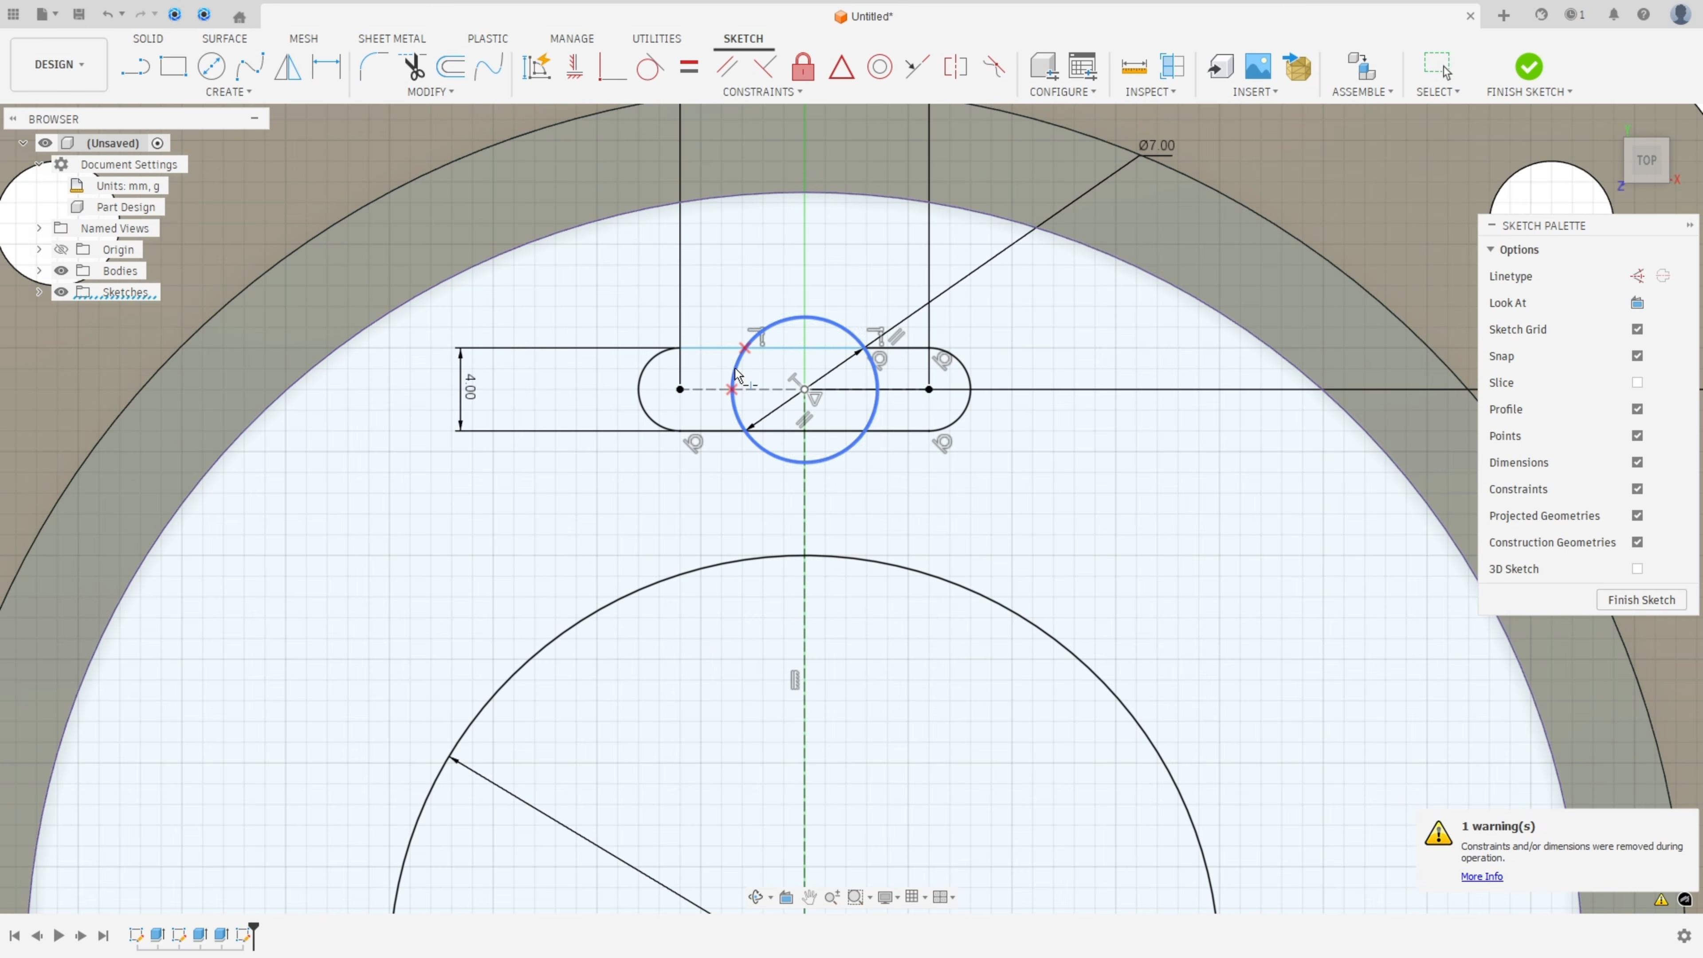
{"action": "left_click", "coordinate": [777, 432]}
{"action": "left_click", "coordinate": [874, 410]}
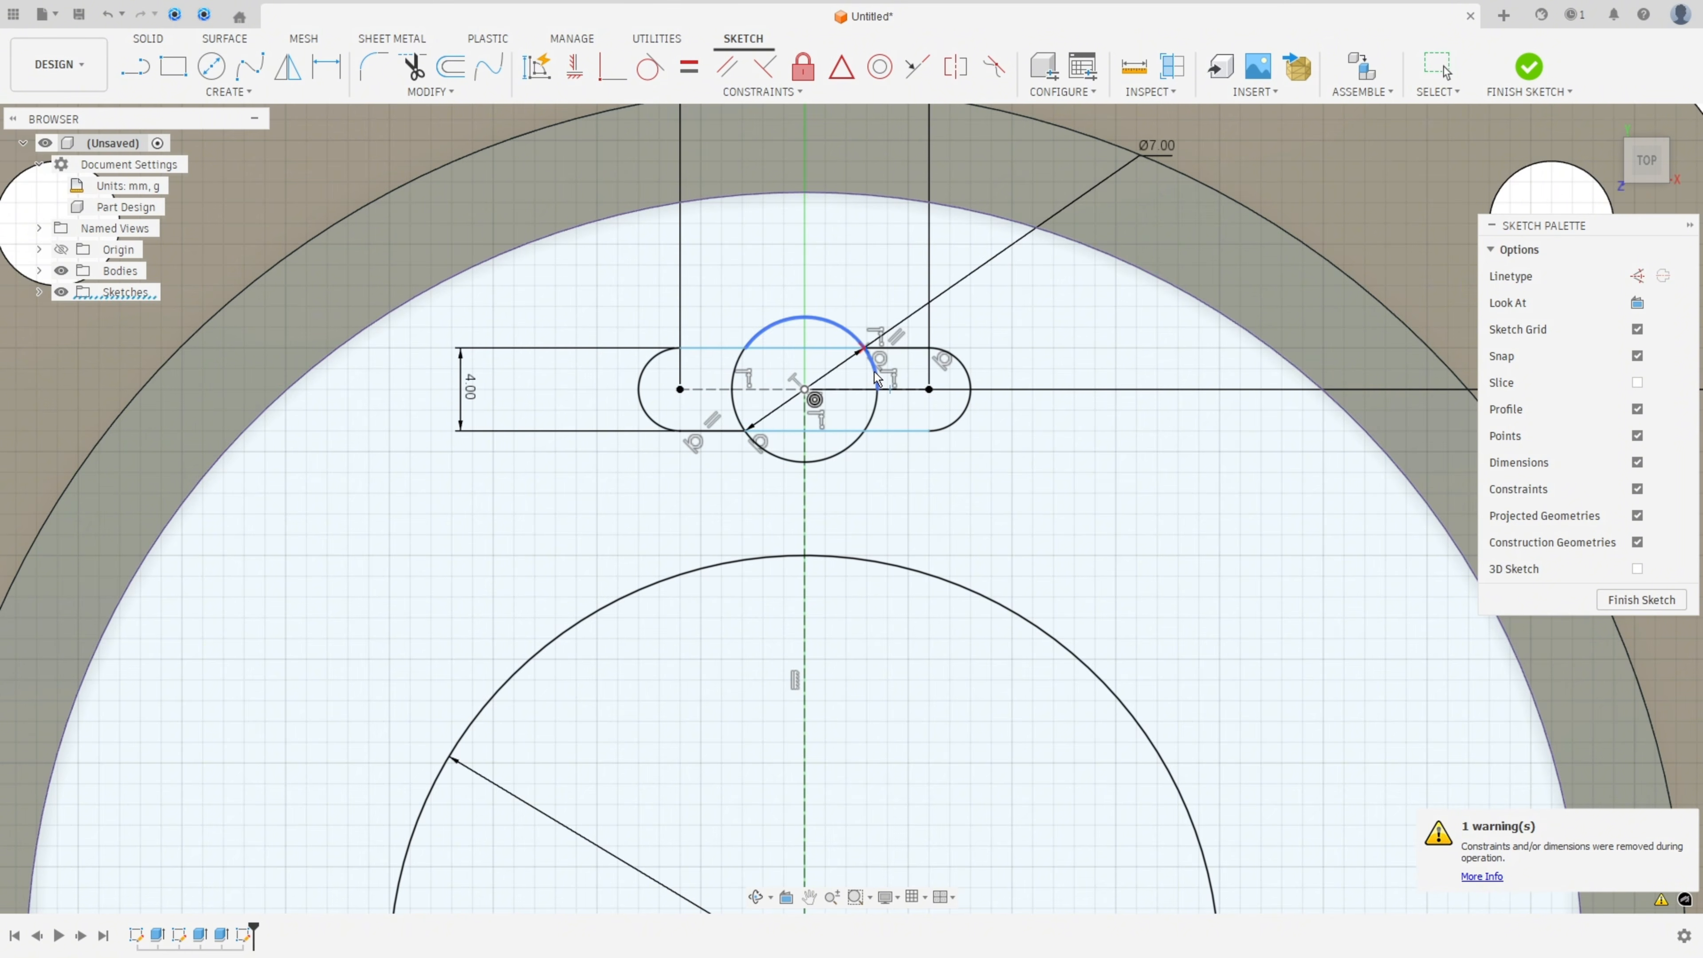
{"action": "key", "text": "Escape"}
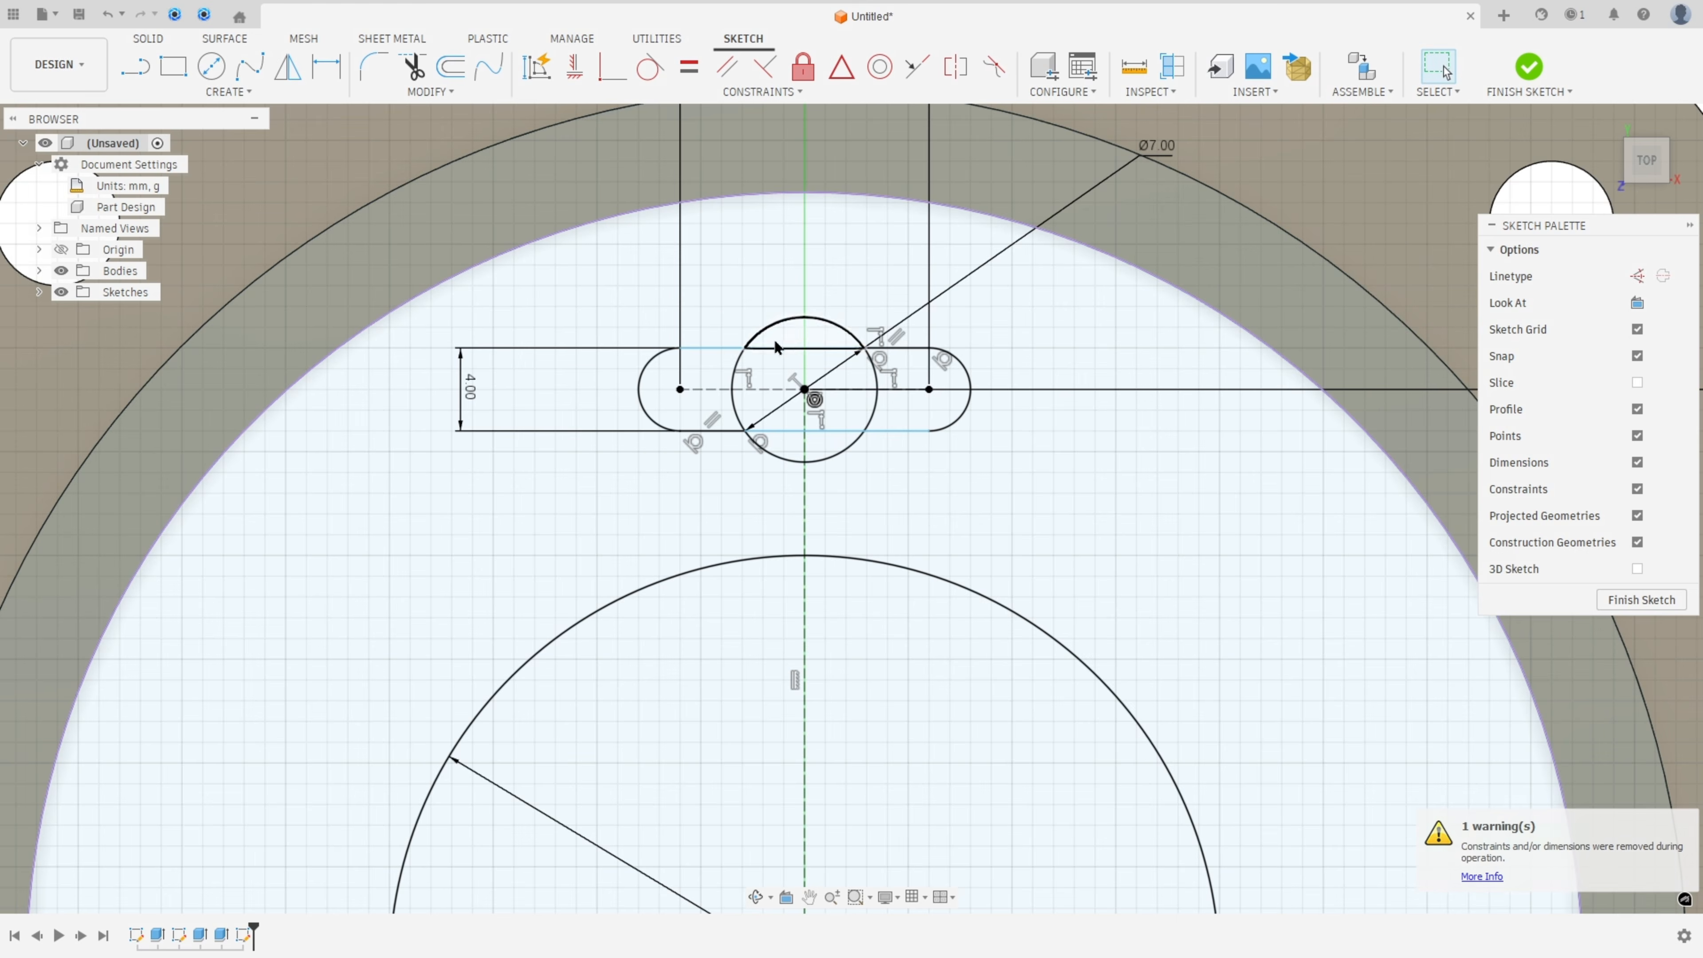
Convert the slot-side segments inside the 7 mm circle and the circle's arcs inside the slot to construction geometry
{"action": "left_click", "coordinate": [783, 349]}
{"action": "left_click", "coordinate": [735, 365], "text": "shift"}
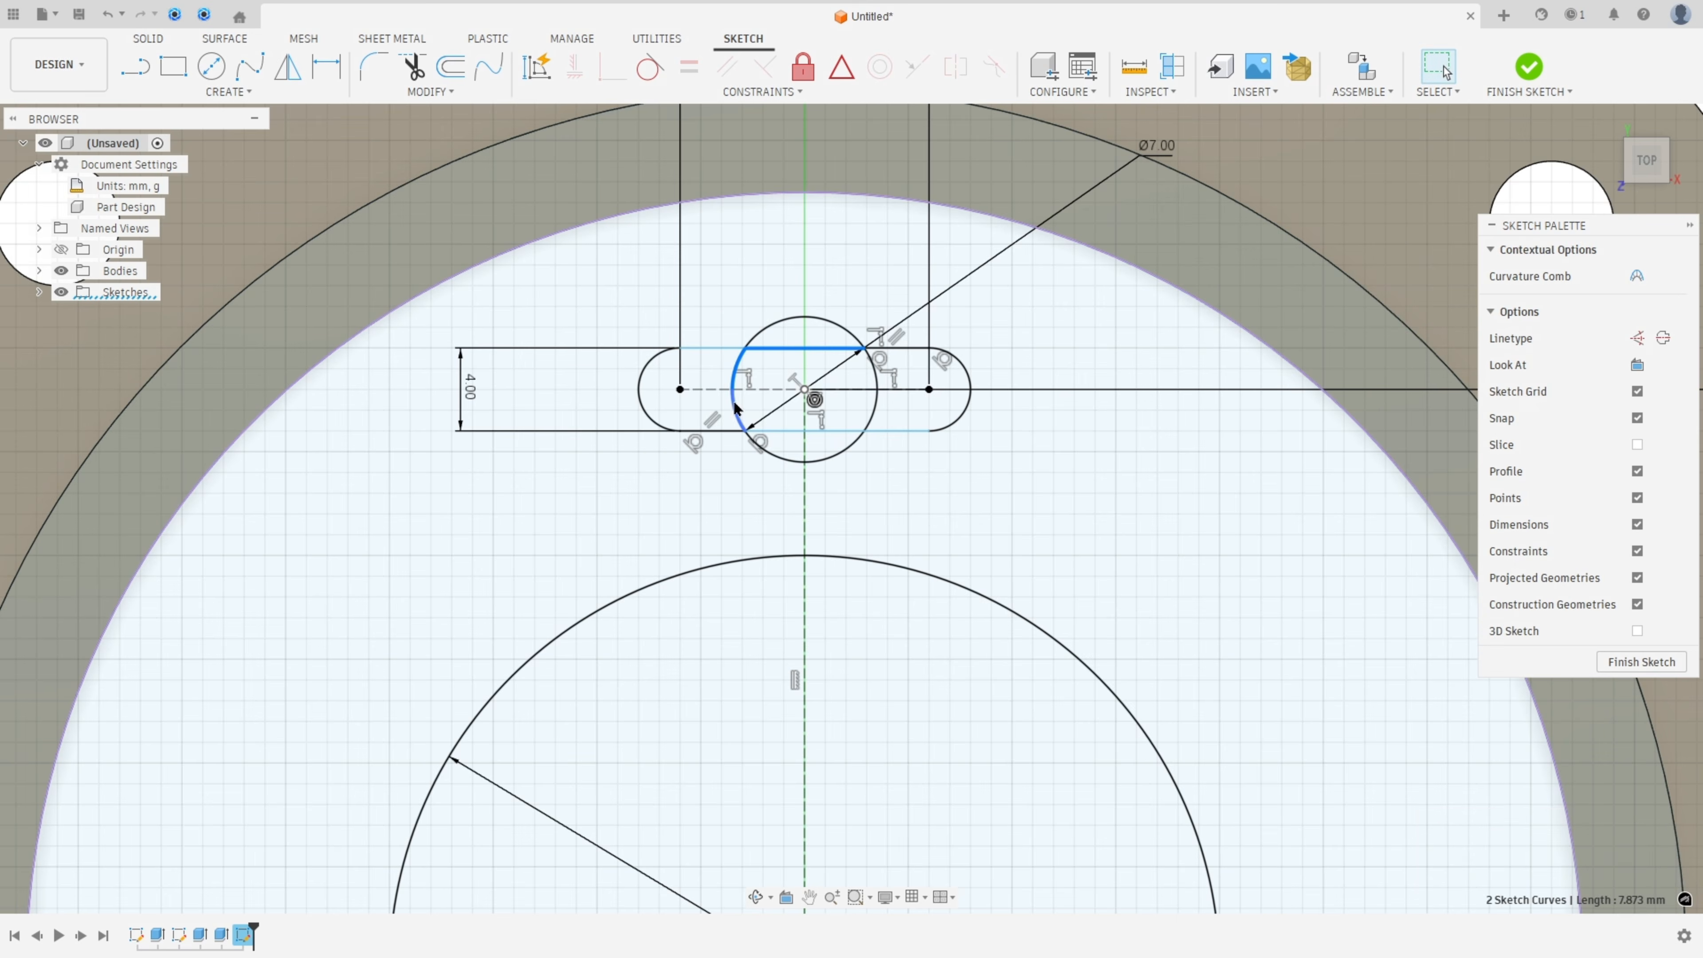
{"action": "left_click", "coordinate": [735, 406], "text": "shift"}
{"action": "left_click", "coordinate": [786, 432], "text": "shift"}
{"action": "left_click", "coordinate": [829, 430], "text": "shift"}
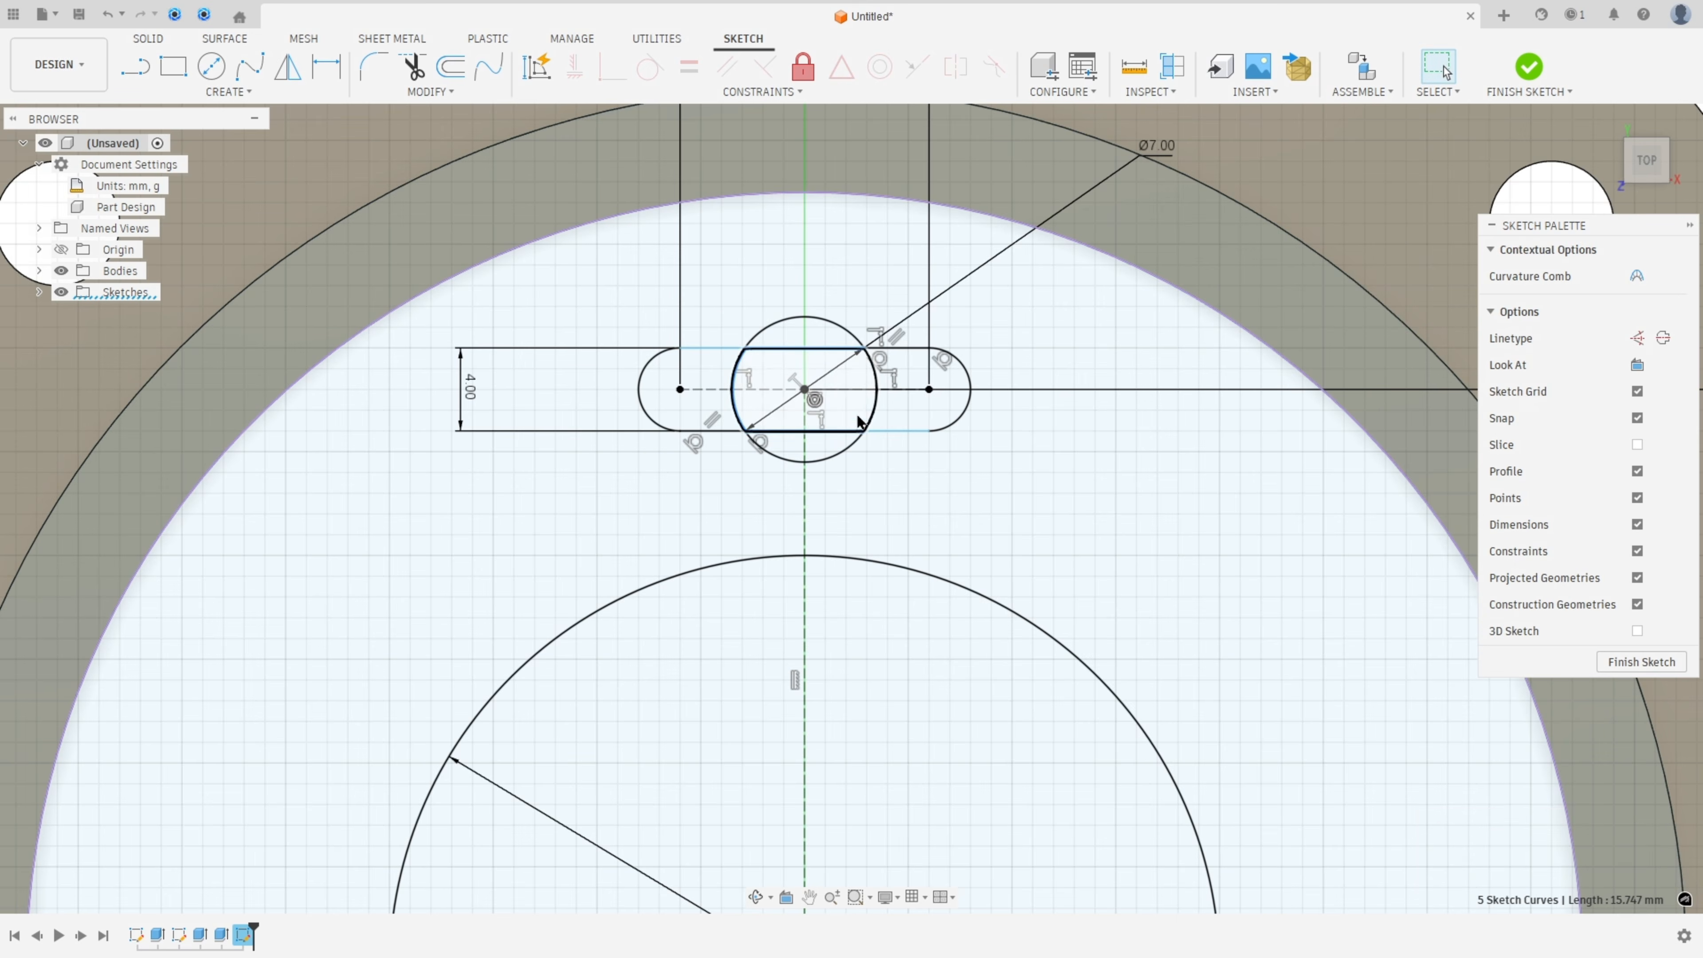
{"action": "left_click", "coordinate": [876, 374], "text": "shift"}
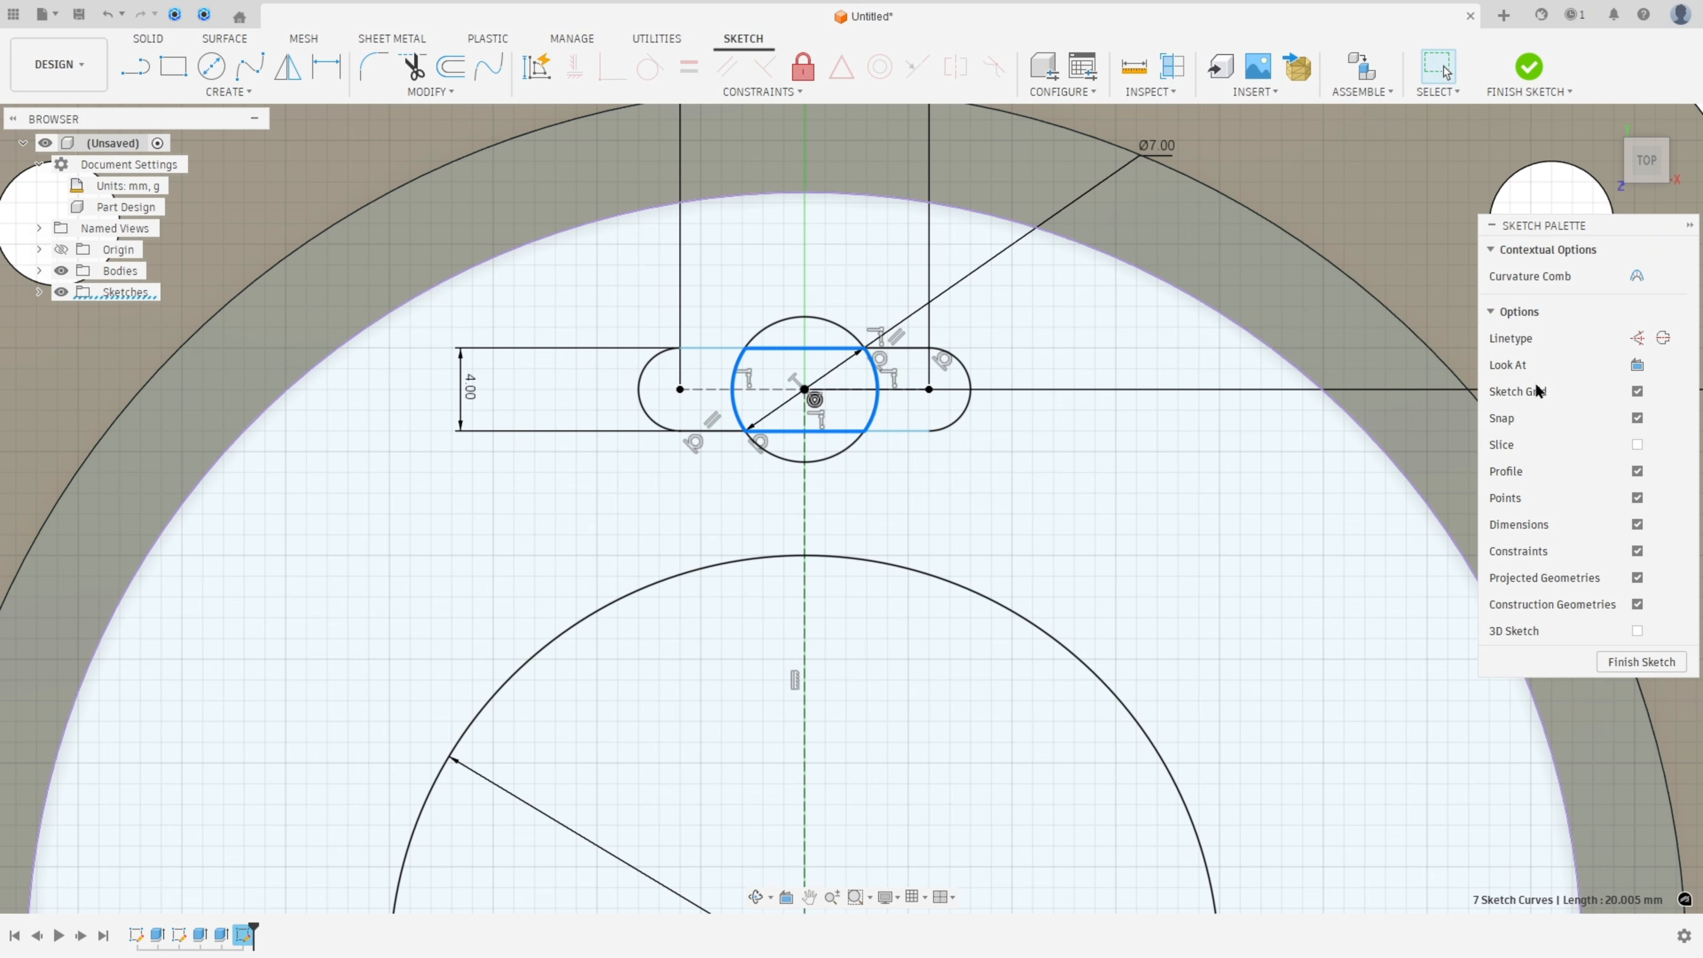
{"action": "left_click", "coordinate": [1637, 338]}
{"action": "left_click", "coordinate": [1096, 478]}
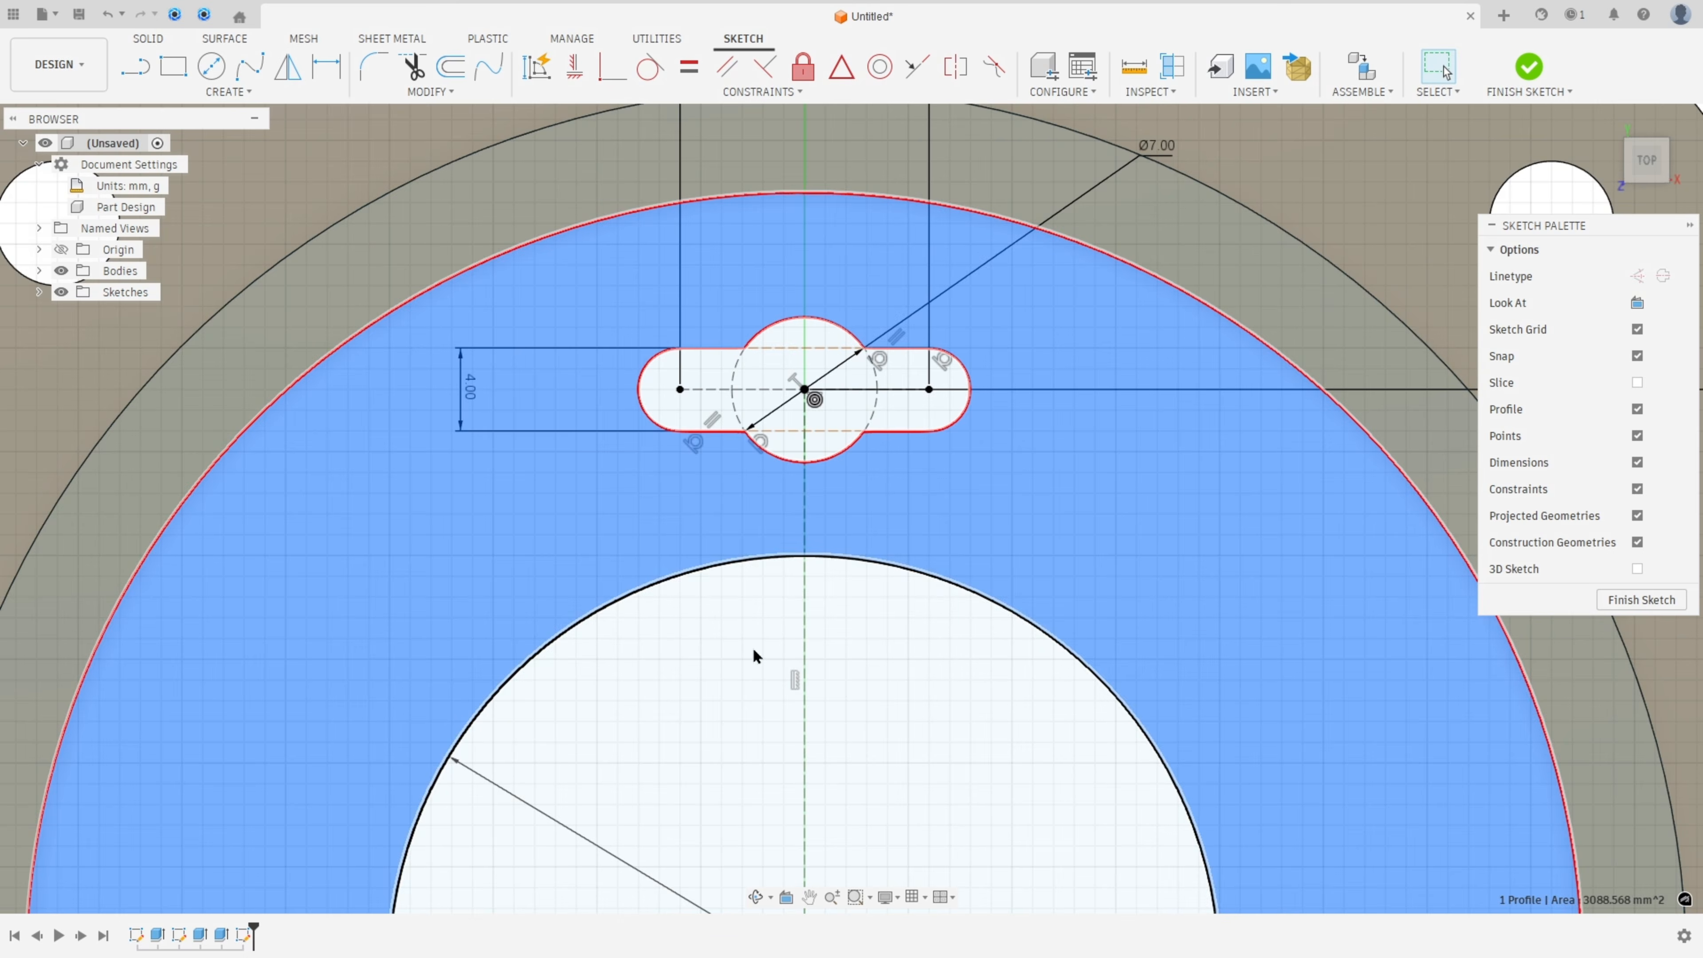
{"action": "left_click", "coordinate": [714, 645]}
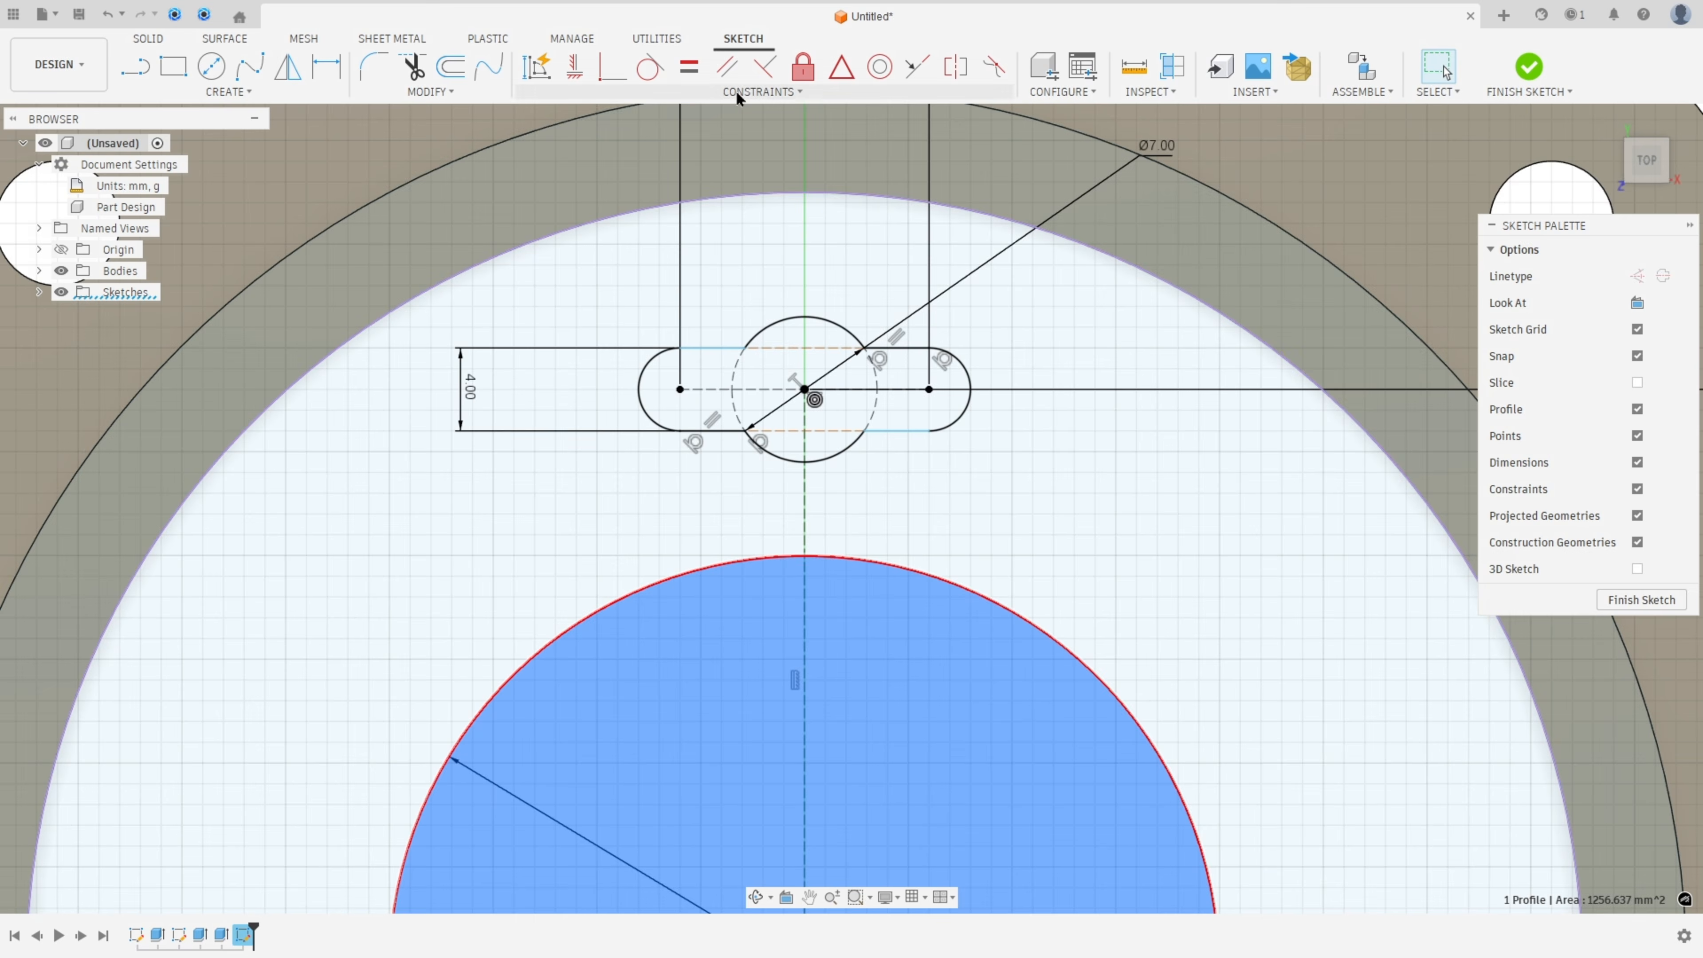
Apply horizontal constraints to the loose endpoints and segments along the slot's upper and lower sides
{"action": "left_click", "coordinate": [575, 67]}
{"action": "left_click", "coordinate": [687, 352]}
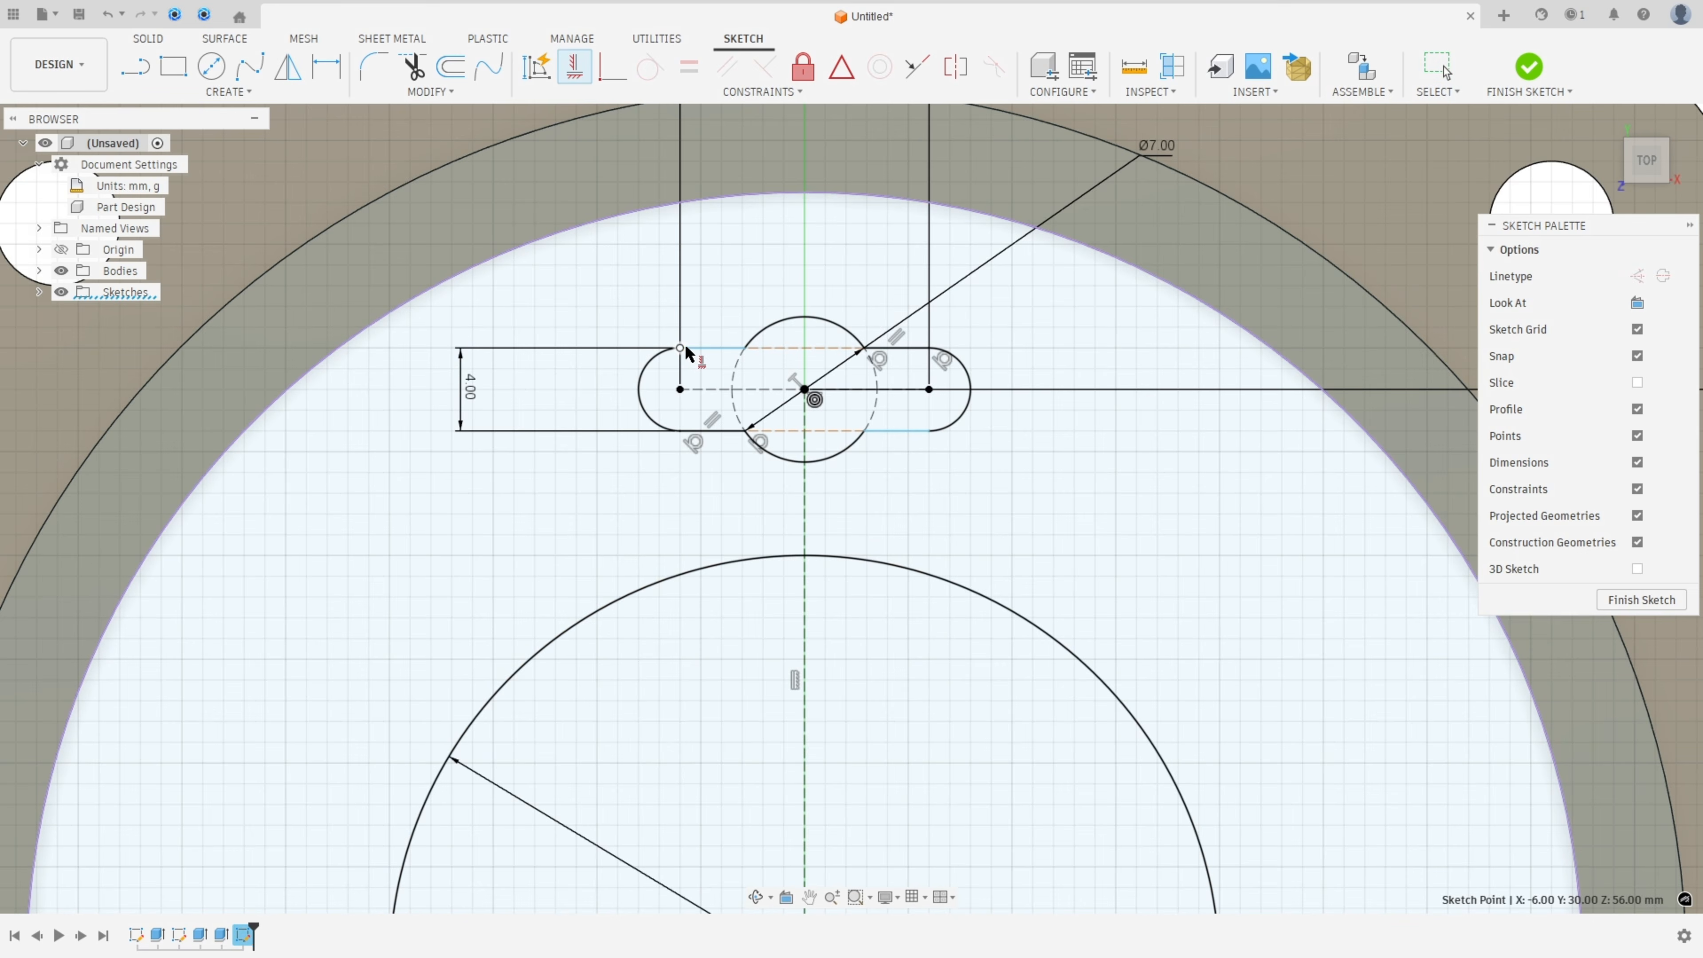
{"action": "left_click", "coordinate": [865, 351]}
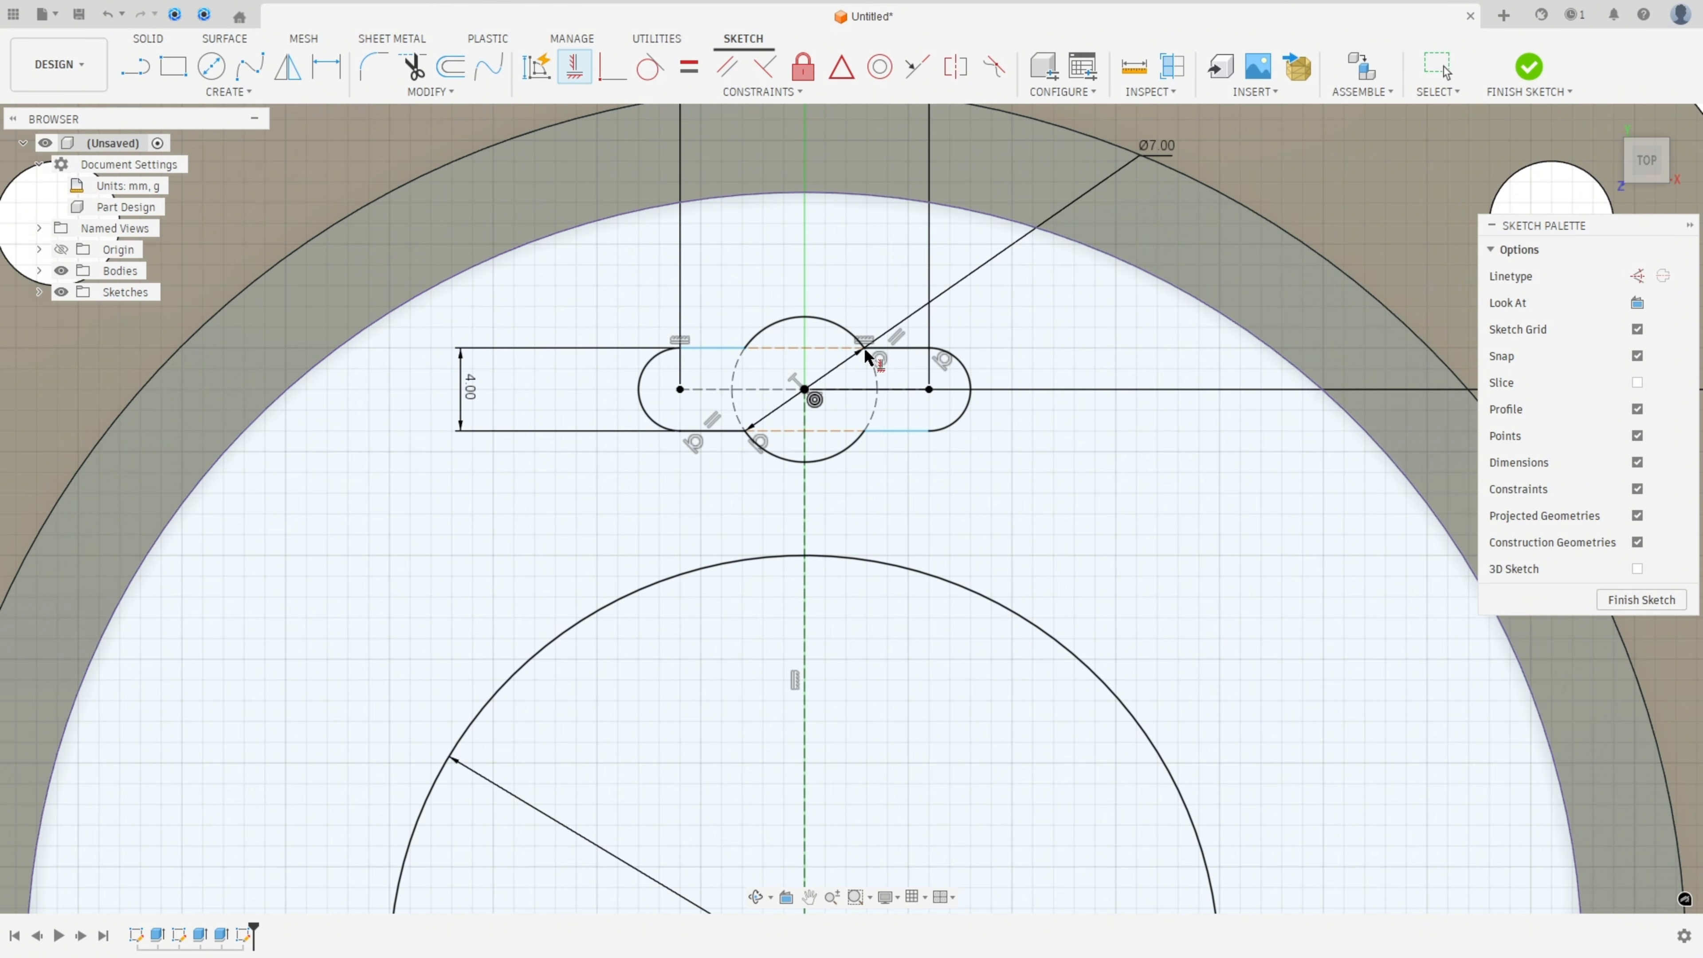
{"action": "left_click", "coordinate": [750, 353]}
{"action": "left_click", "coordinate": [864, 431]}
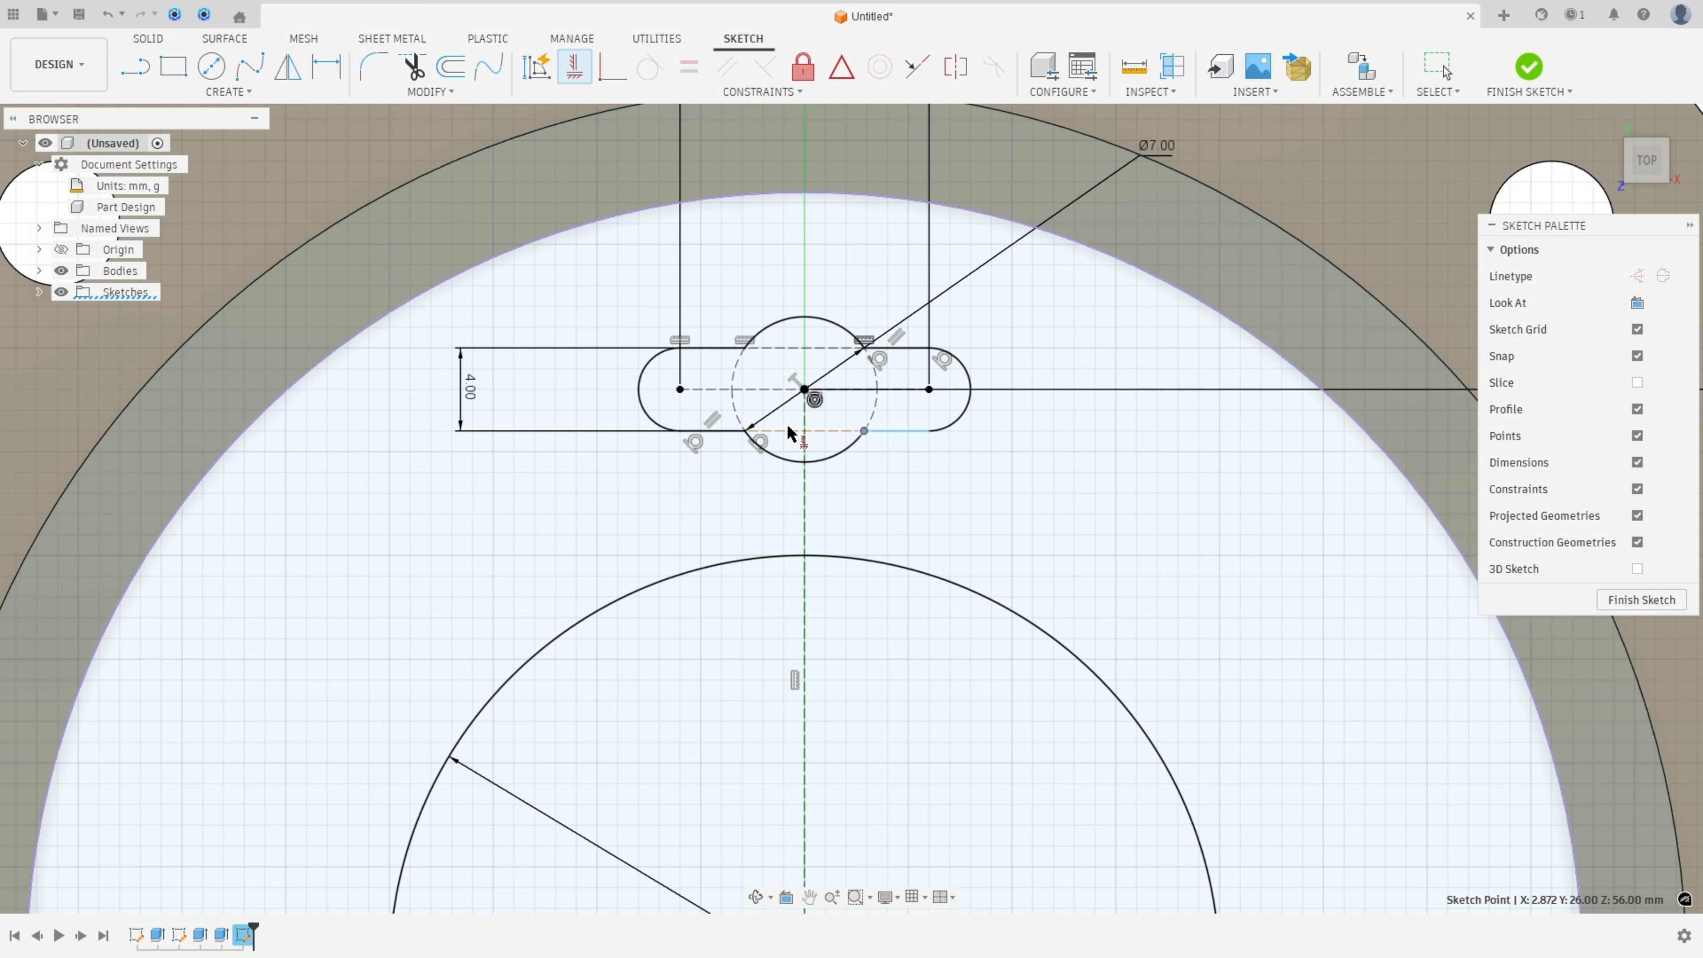
{"action": "left_click", "coordinate": [747, 432]}
{"action": "left_click", "coordinate": [928, 431]}
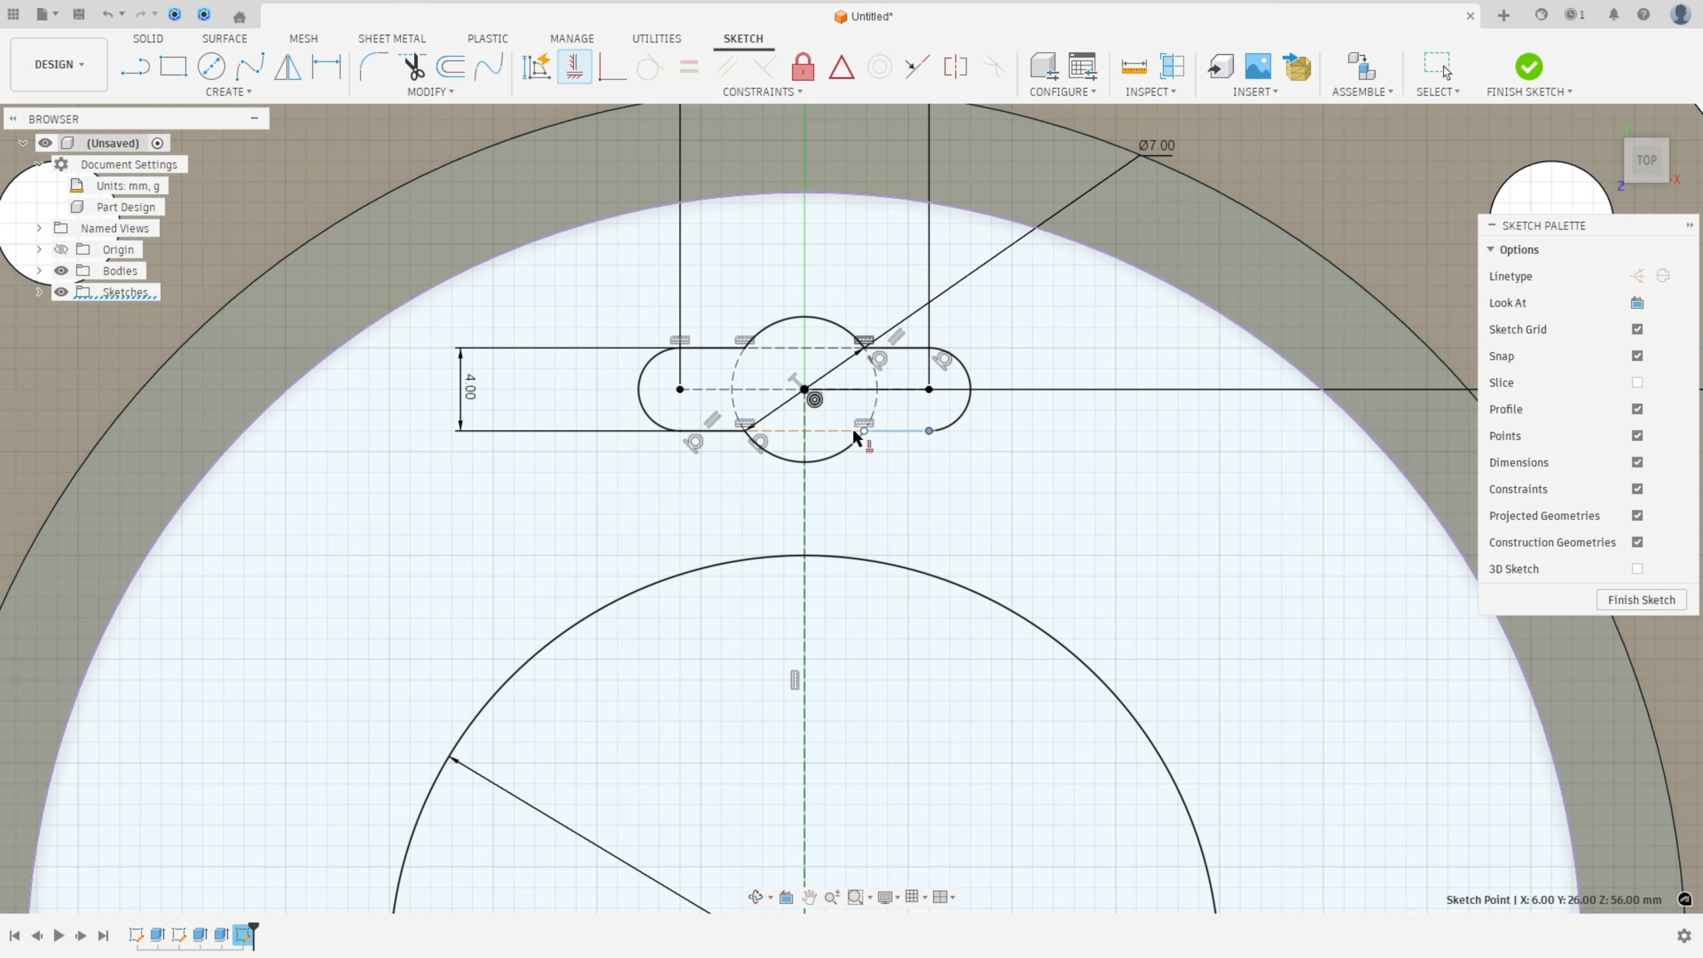
{"action": "left_click", "coordinate": [866, 433]}
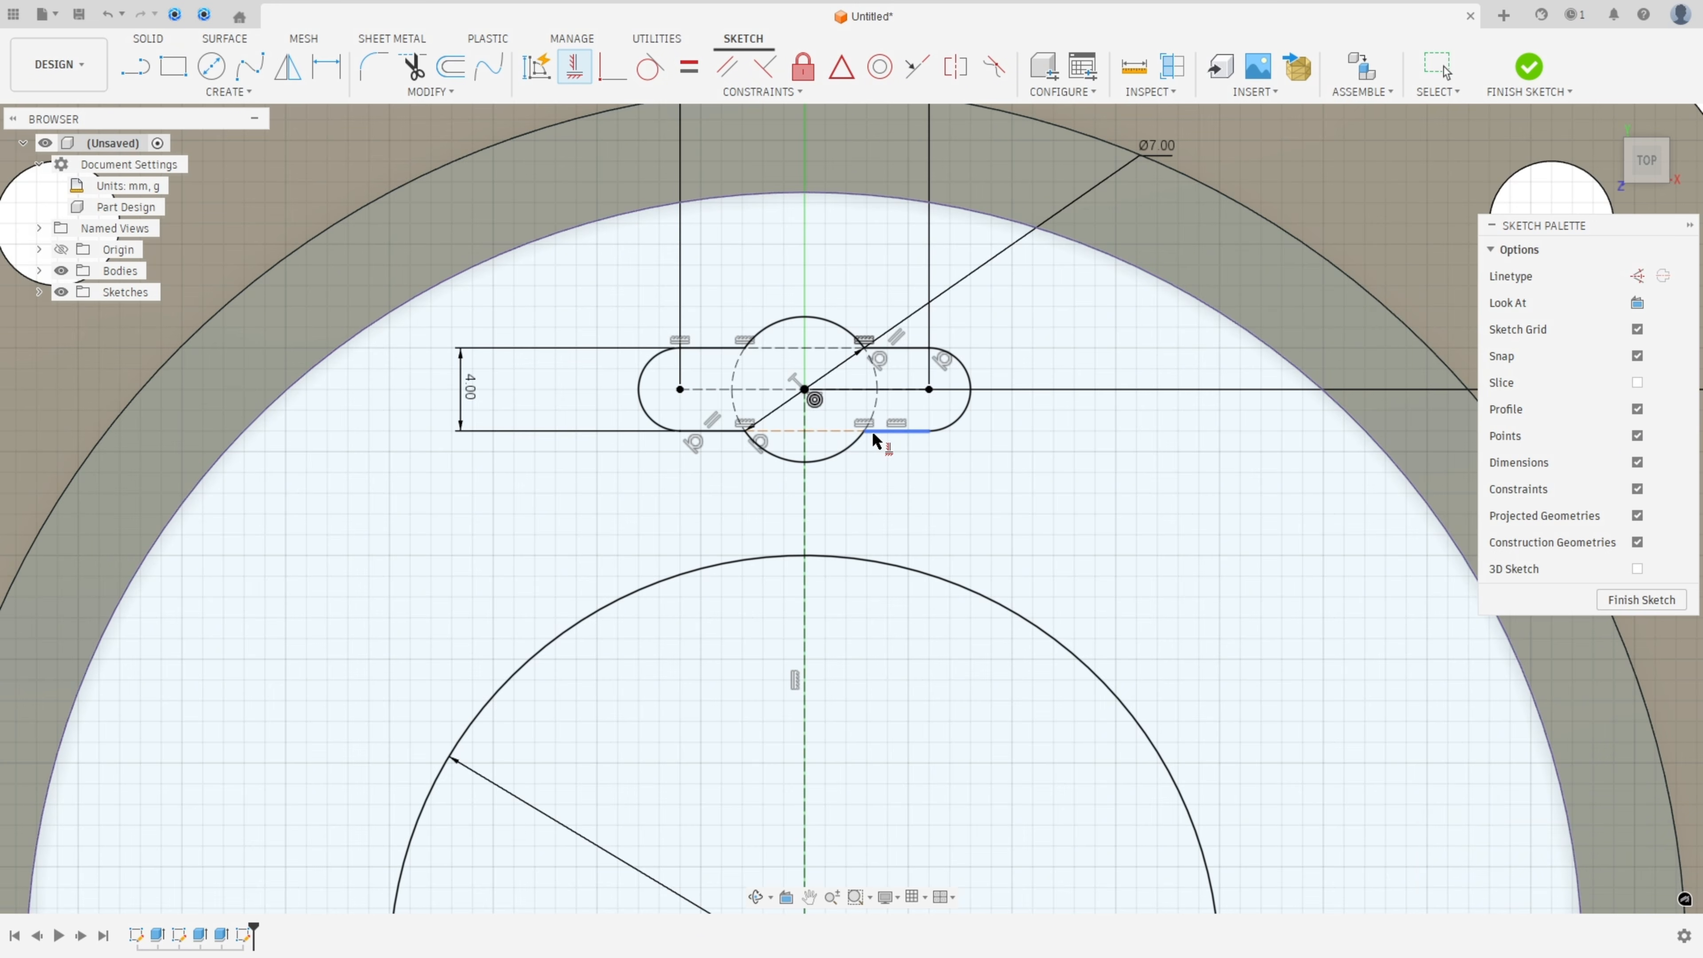
{"action": "key", "text": "Escape"}
Start a circular pattern of the whole keyhole slot around the centre of the 40 mm circle
{"action": "left_click", "coordinate": [803, 388]}
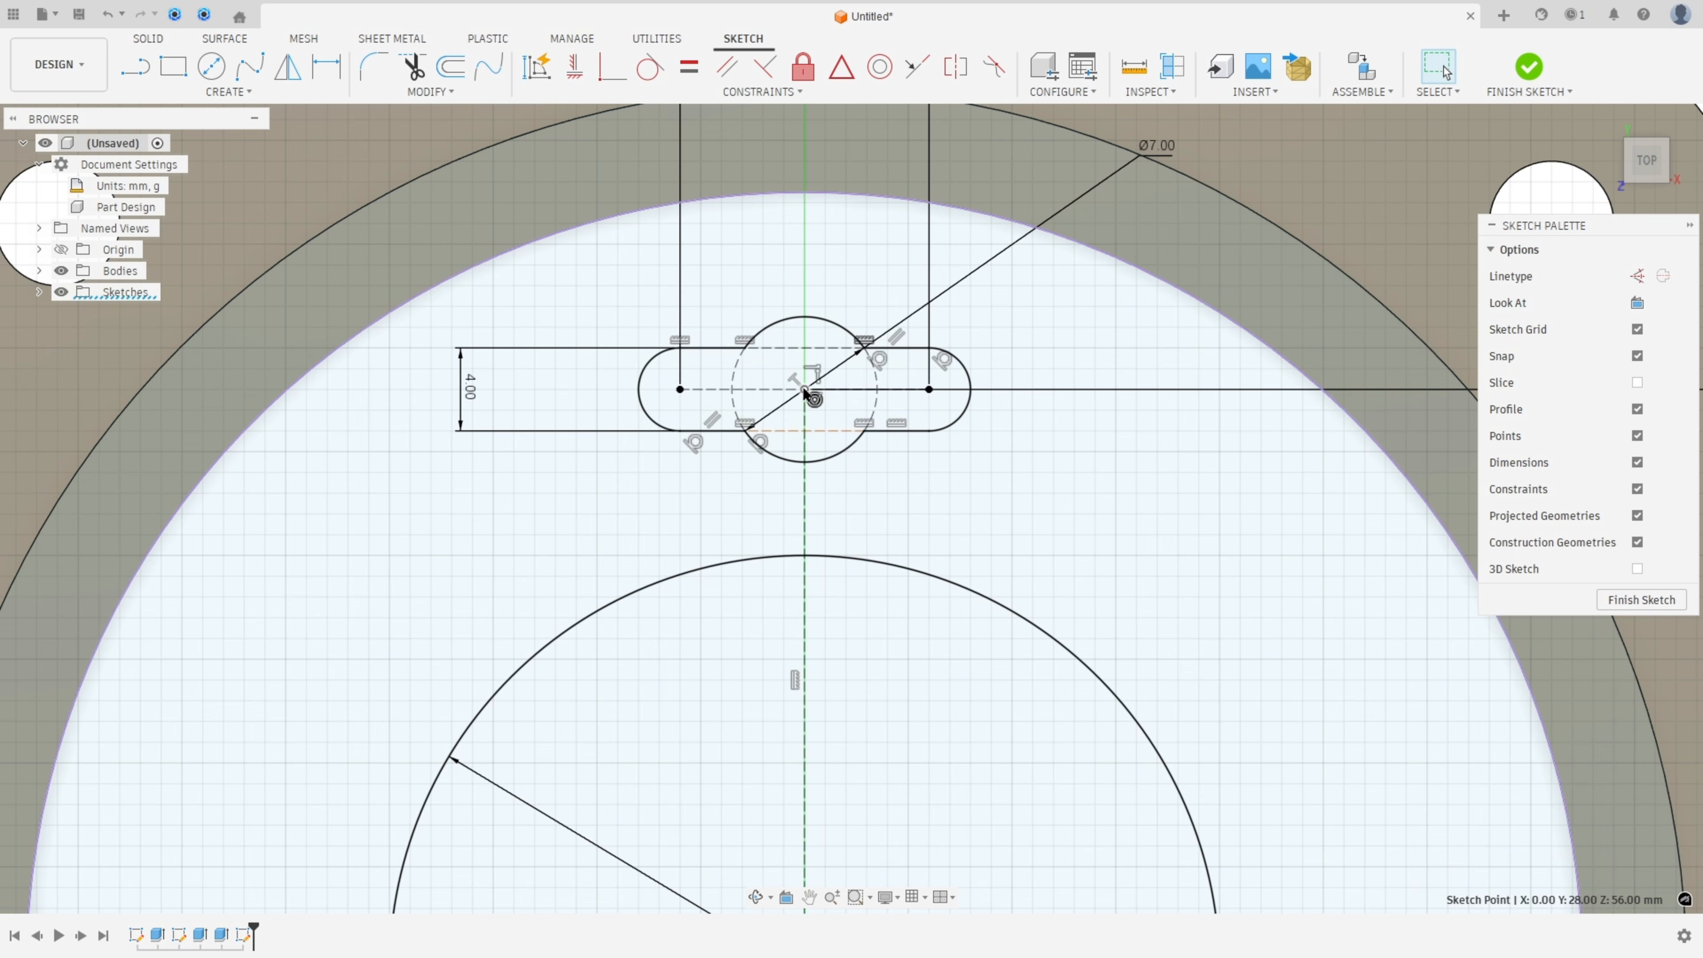
{"action": "left_click", "coordinate": [770, 391]}
{"action": "scroll", "coordinate": [771, 397], "scroll_direction": "up", "scroll_amount": 2}
{"action": "scroll", "coordinate": [752, 443], "scroll_direction": "down", "scroll_amount": 5}
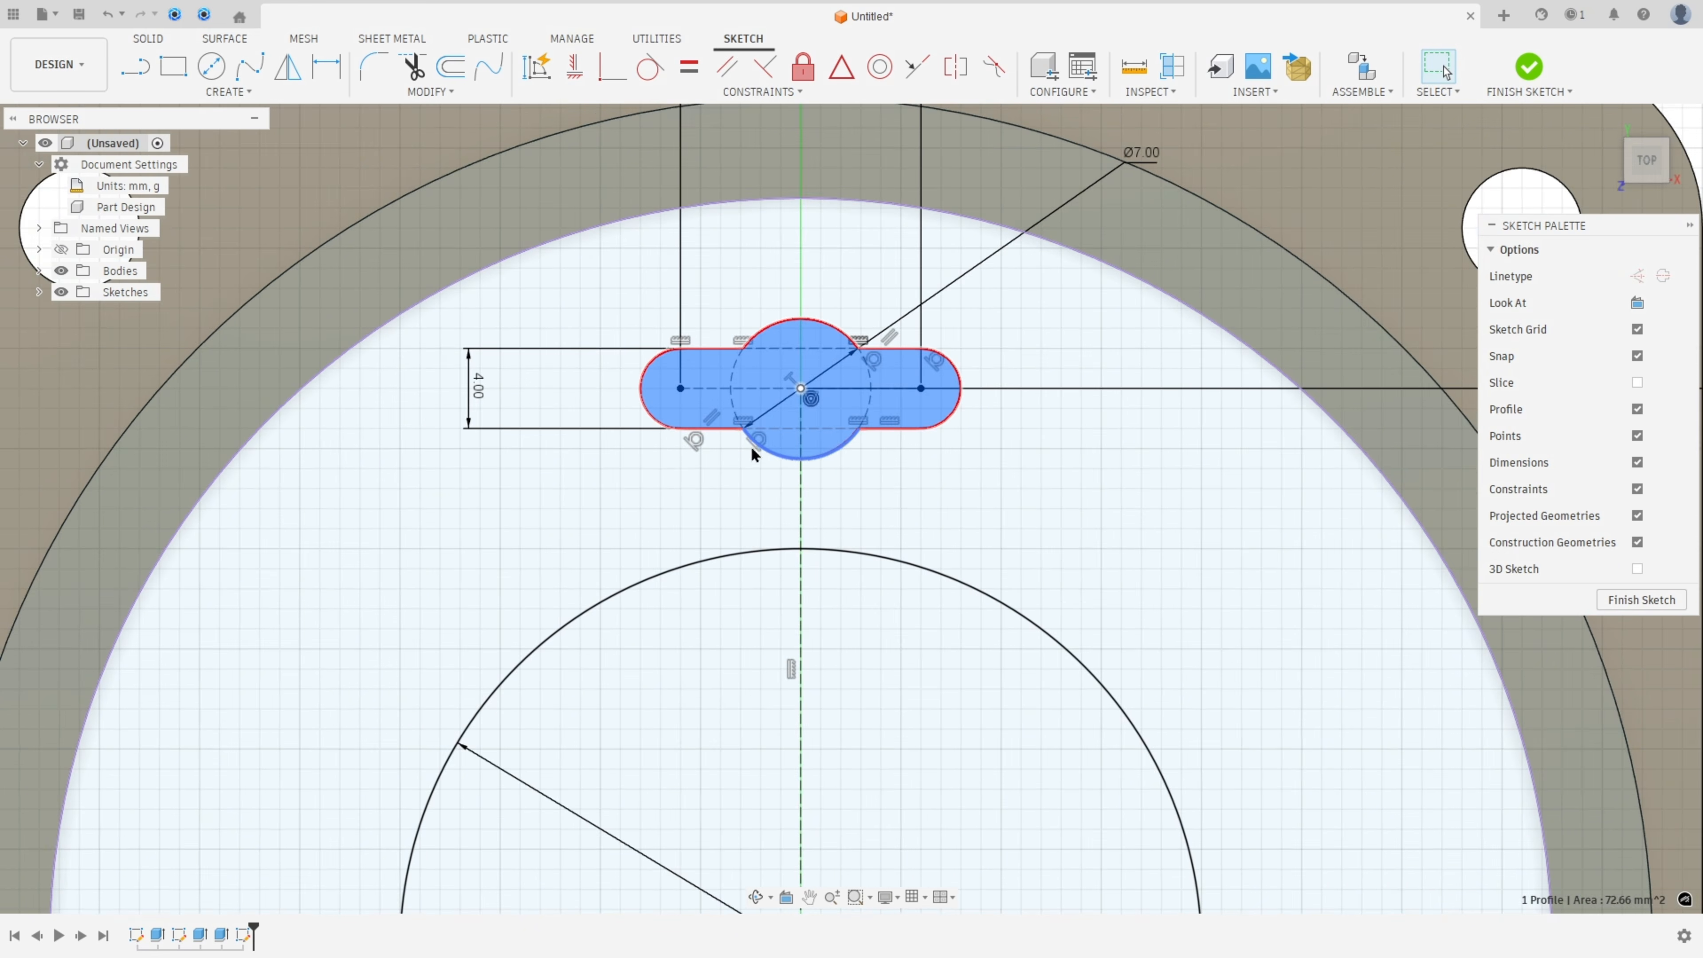
{"action": "left_click", "coordinate": [217, 94]}
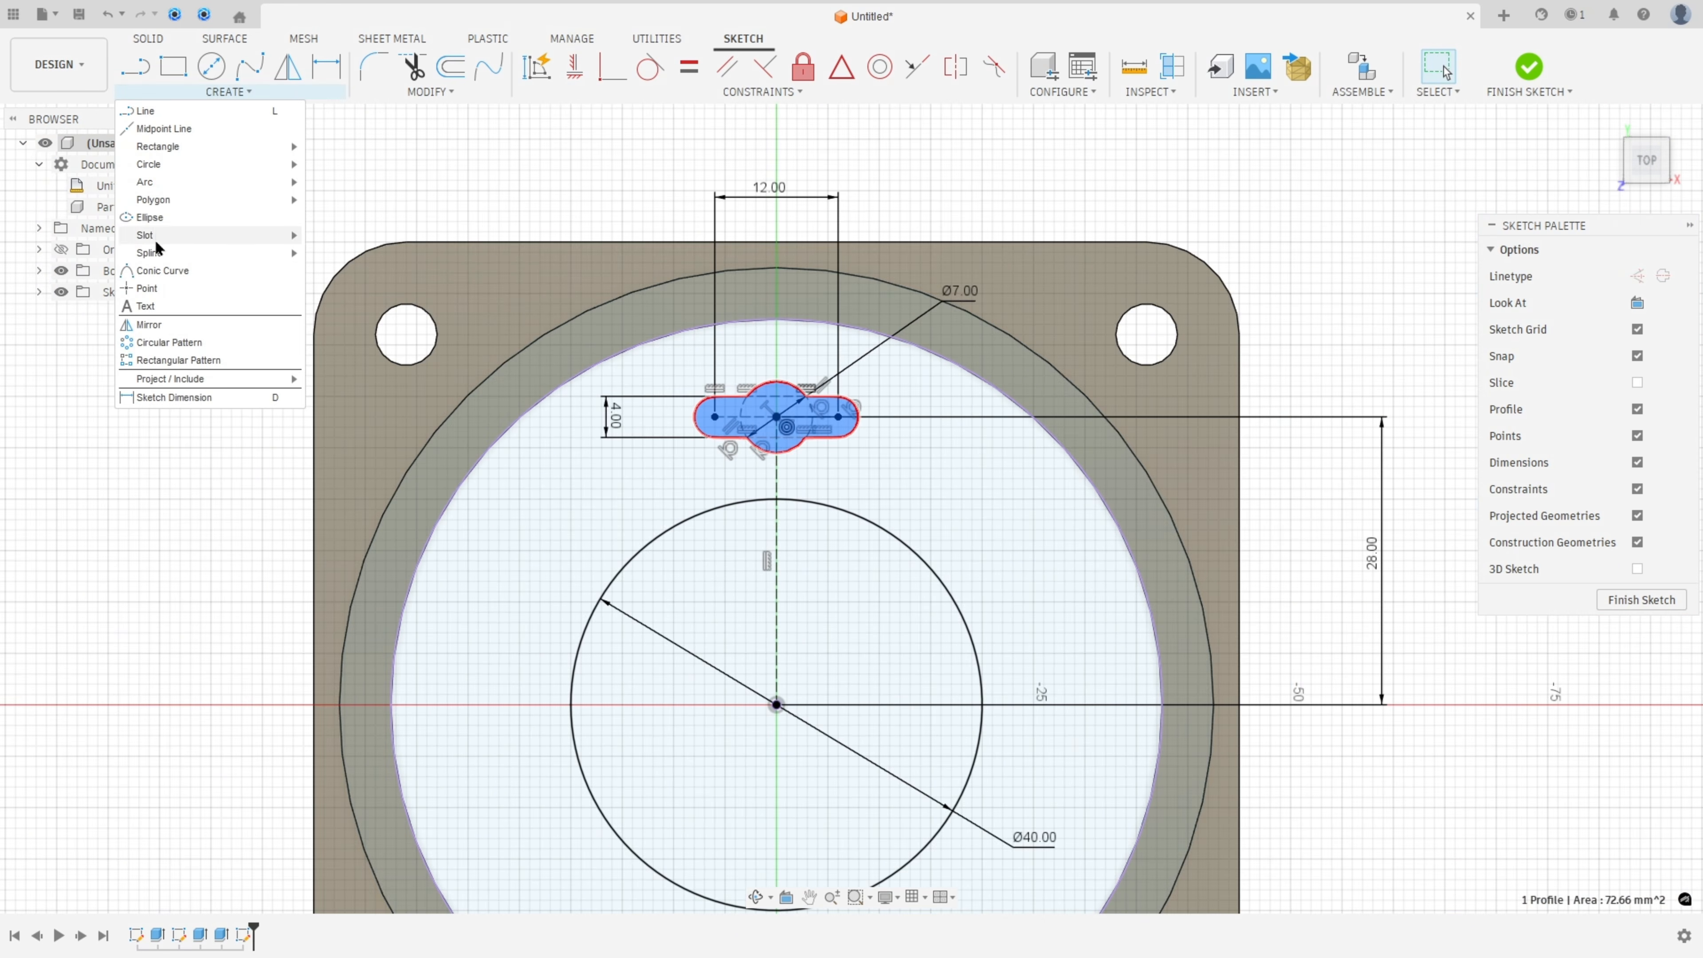
{"action": "left_click", "coordinate": [166, 348]}
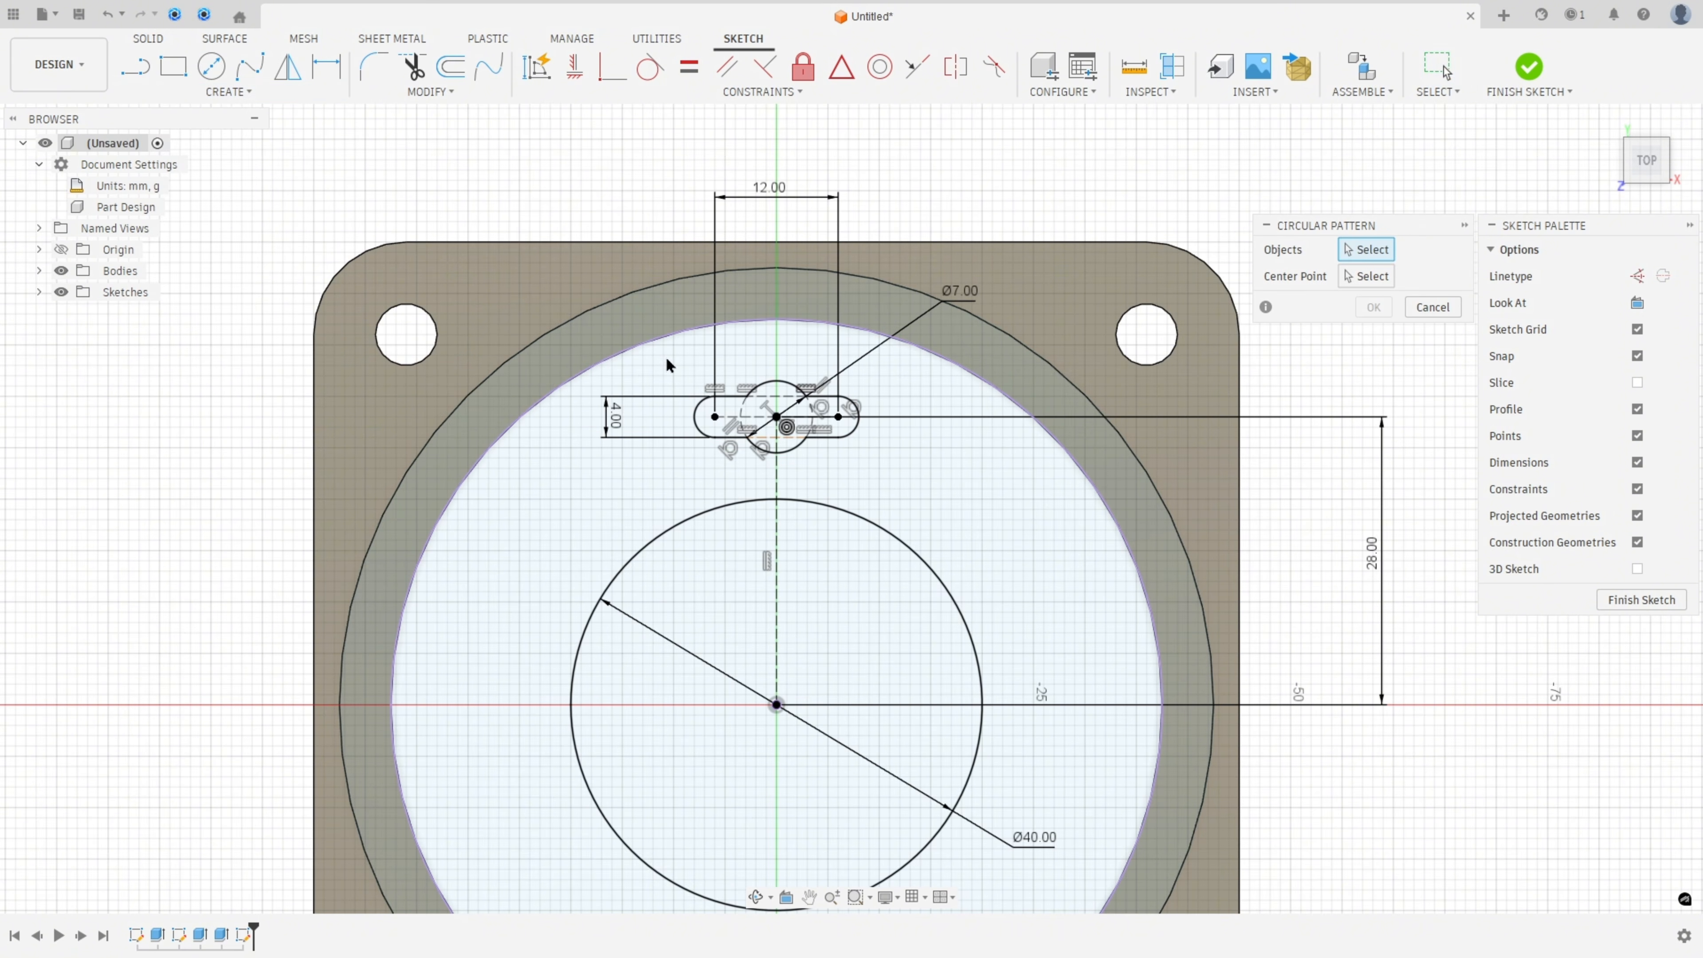
{"action": "left_click_drag", "start_coordinate": [667, 365], "coordinate": [887, 477]}
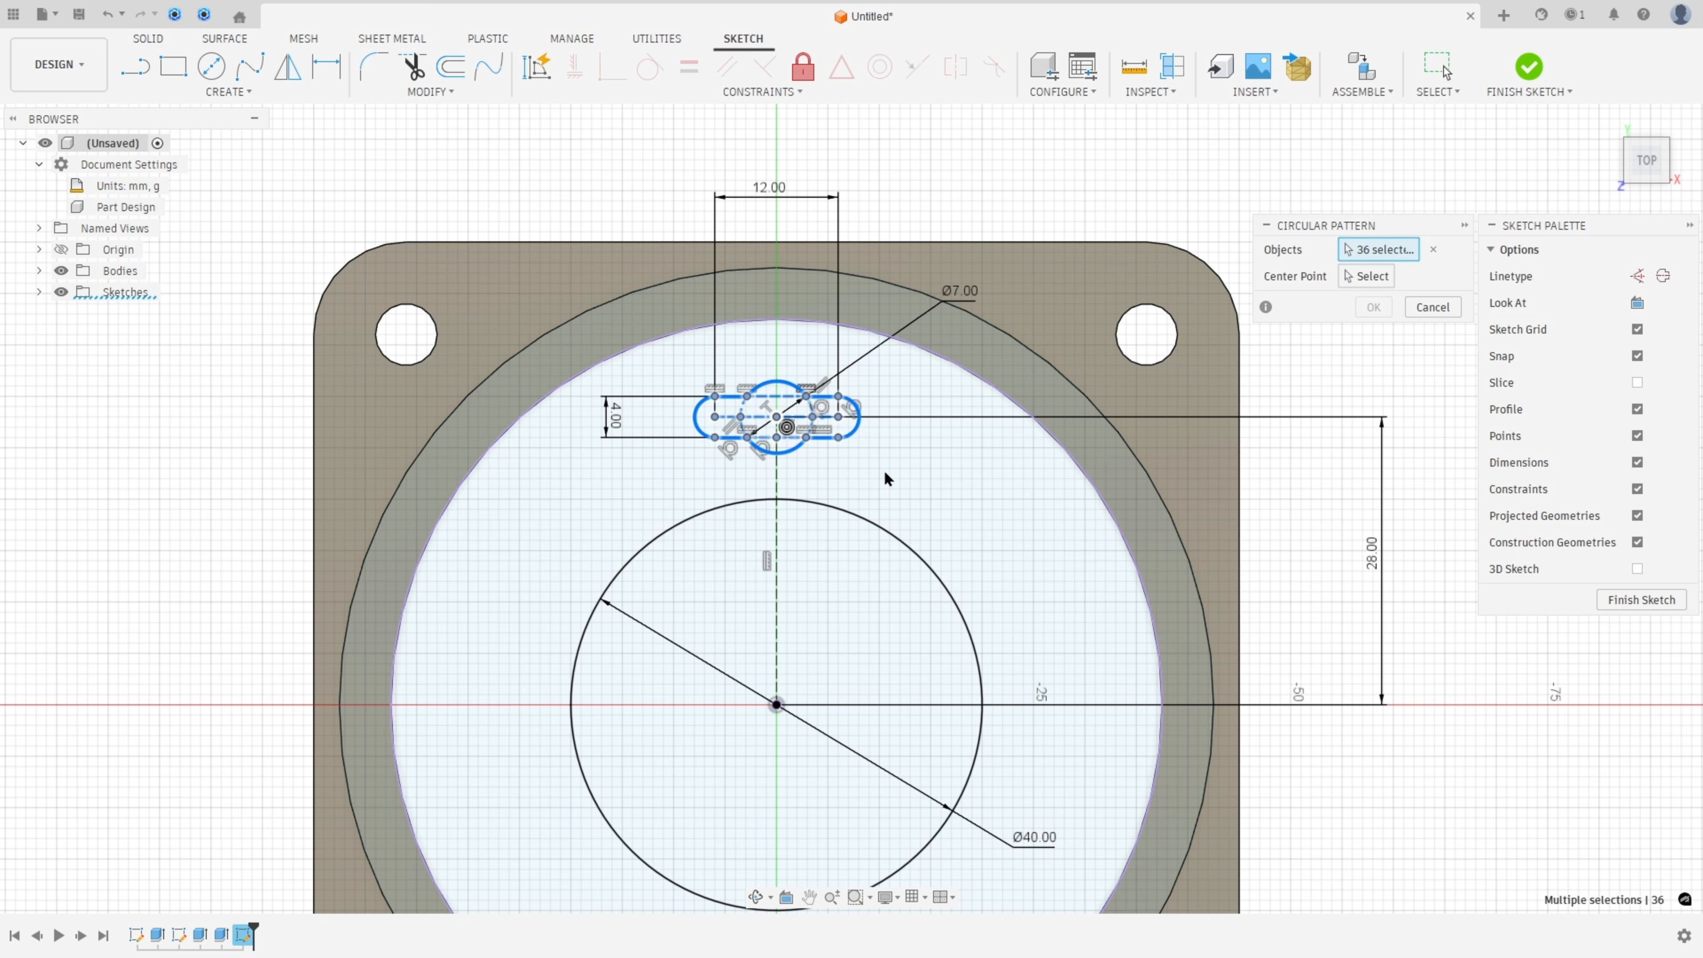
{"action": "left_click", "coordinate": [1374, 276]}
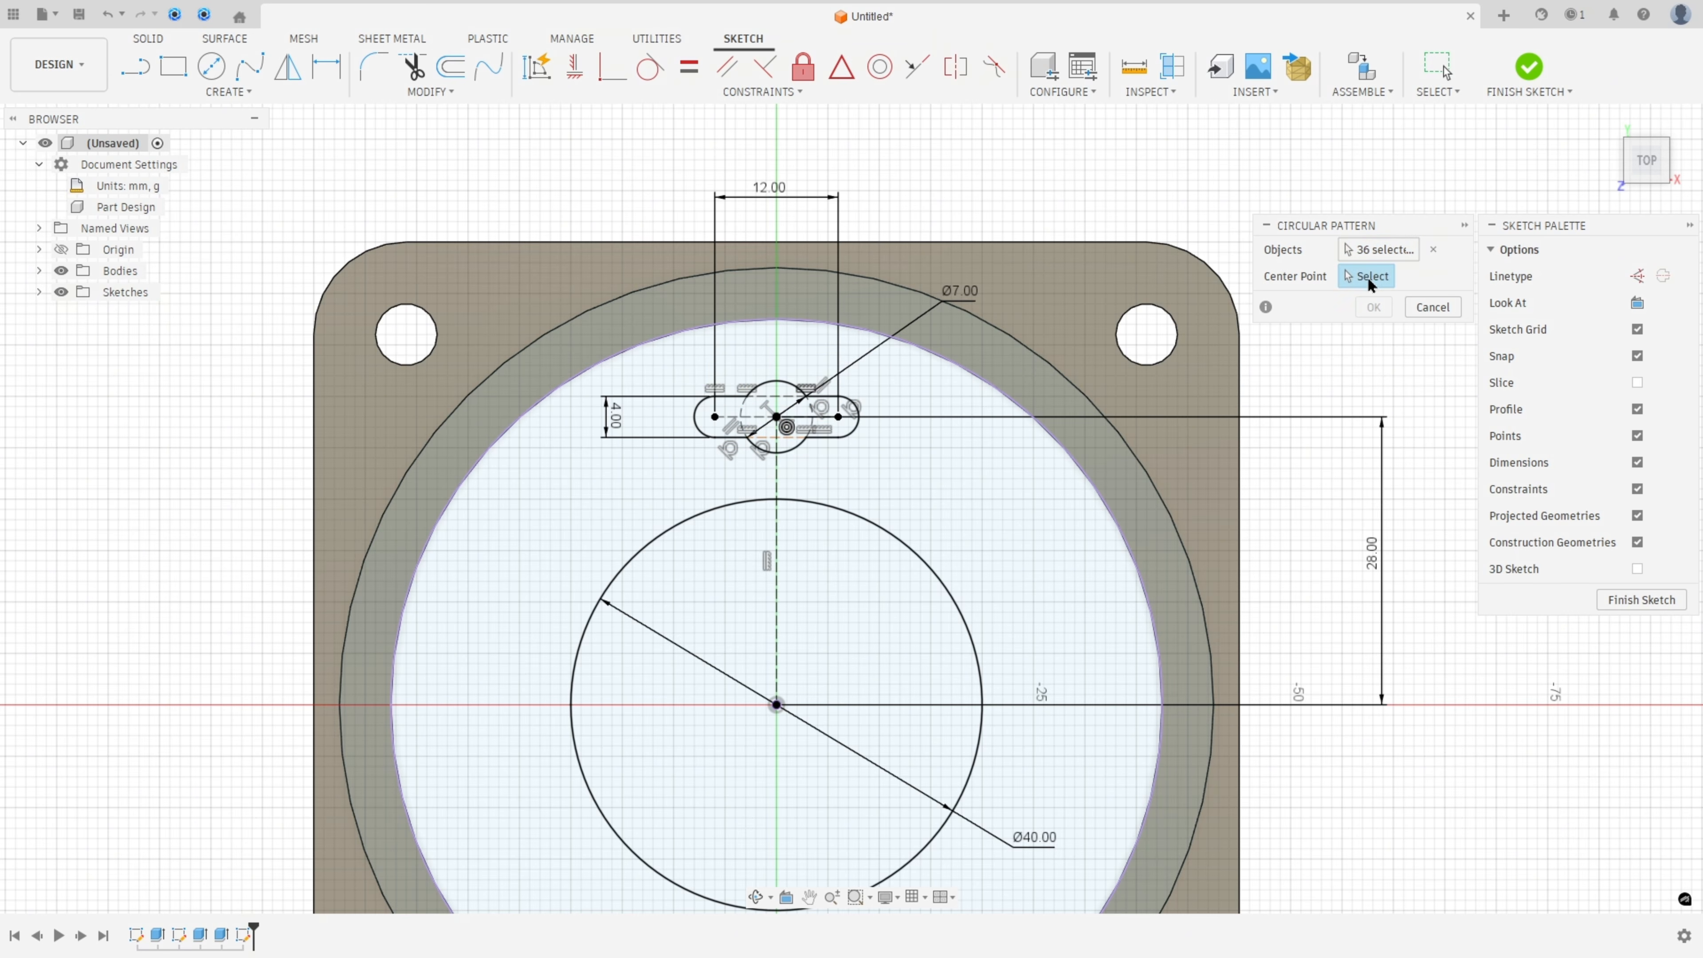
{"action": "left_click", "coordinate": [873, 529]}
{"action": "scroll", "coordinate": [828, 602], "scroll_direction": "down", "scroll_amount": 3}
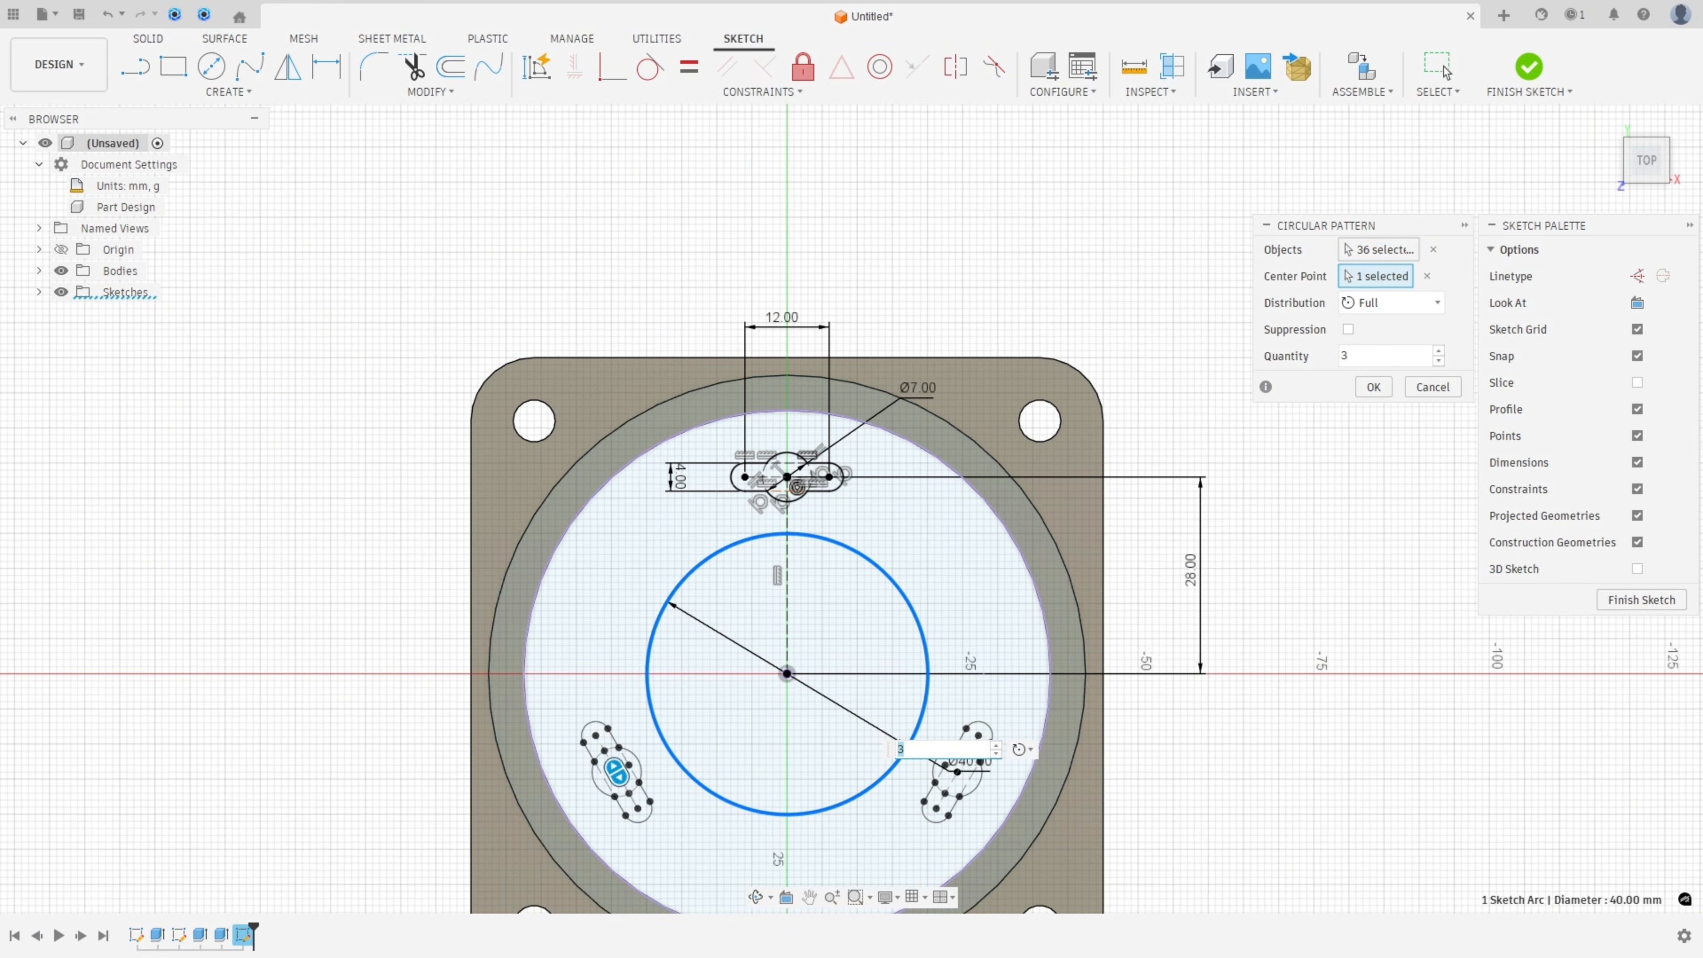
Switch to the Draw 98 PDF, mark the three keyhole slots in the plan view in red, and return to Fusion
{"action": "key", "text": "alt+Tab"}
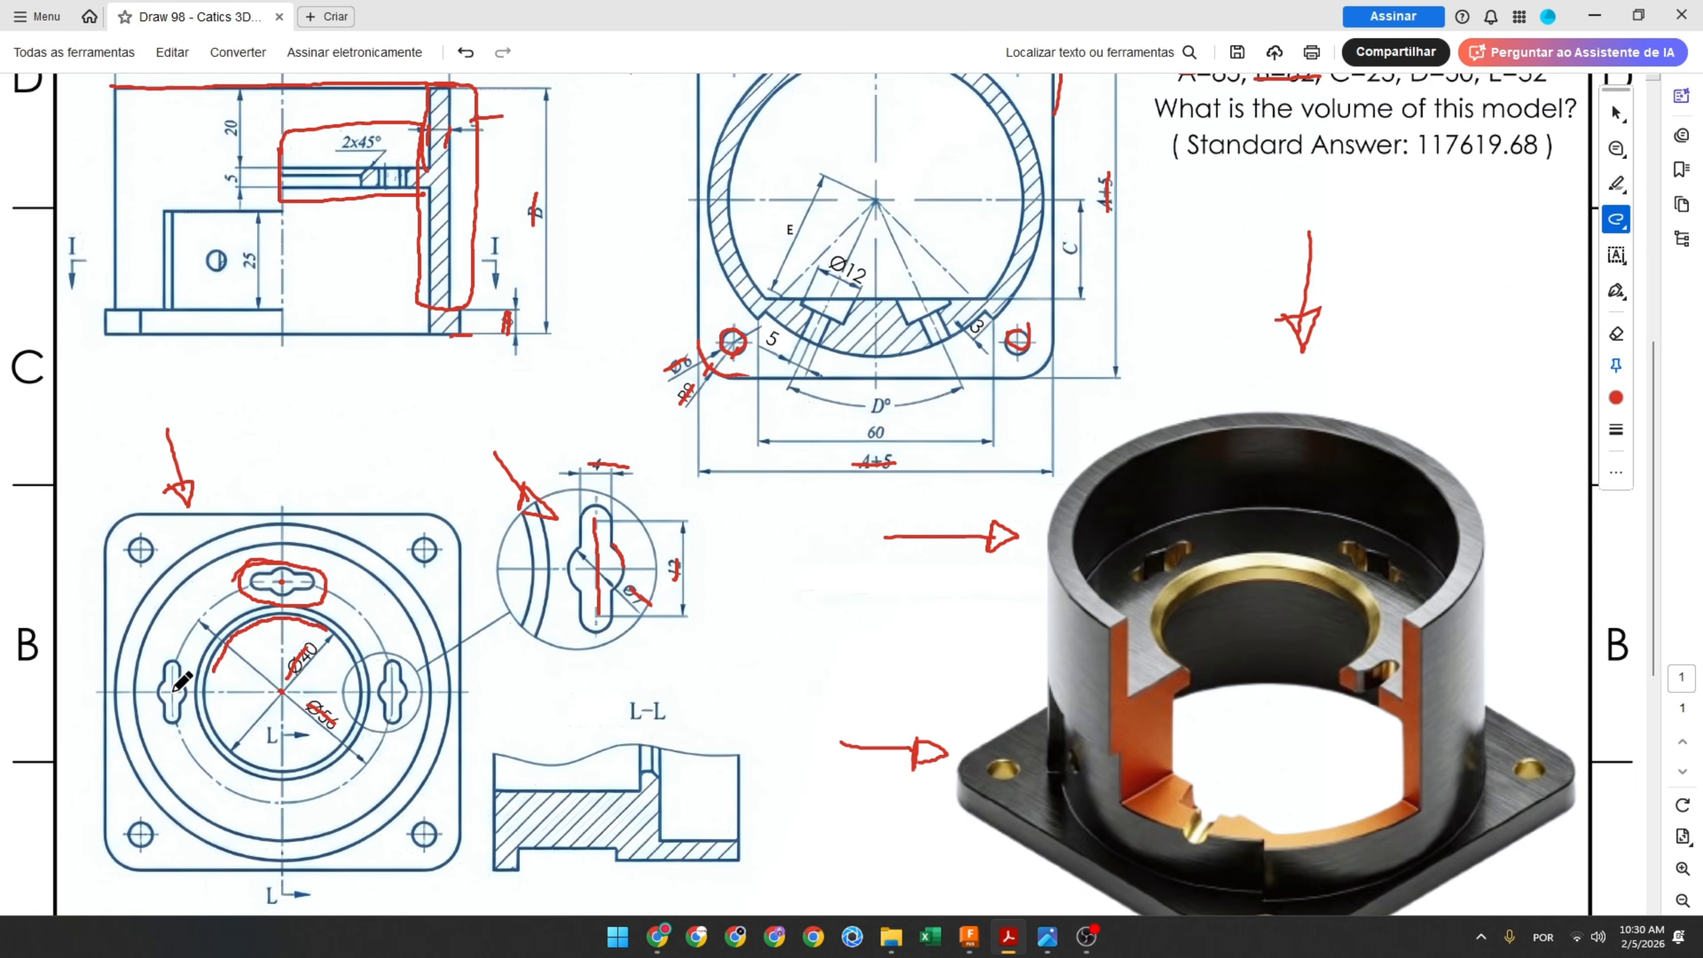
{"action": "mouse_move", "coordinate": [172, 655]}
{"action": "left_mouse_down"}
{"action": "mouse_move", "coordinate": [144, 719]}
{"action": "mouse_move", "coordinate": [173, 644]}
{"action": "left_mouse_up"}
{"action": "left_click_drag", "start_coordinate": [380, 676], "coordinate": [413, 684]}
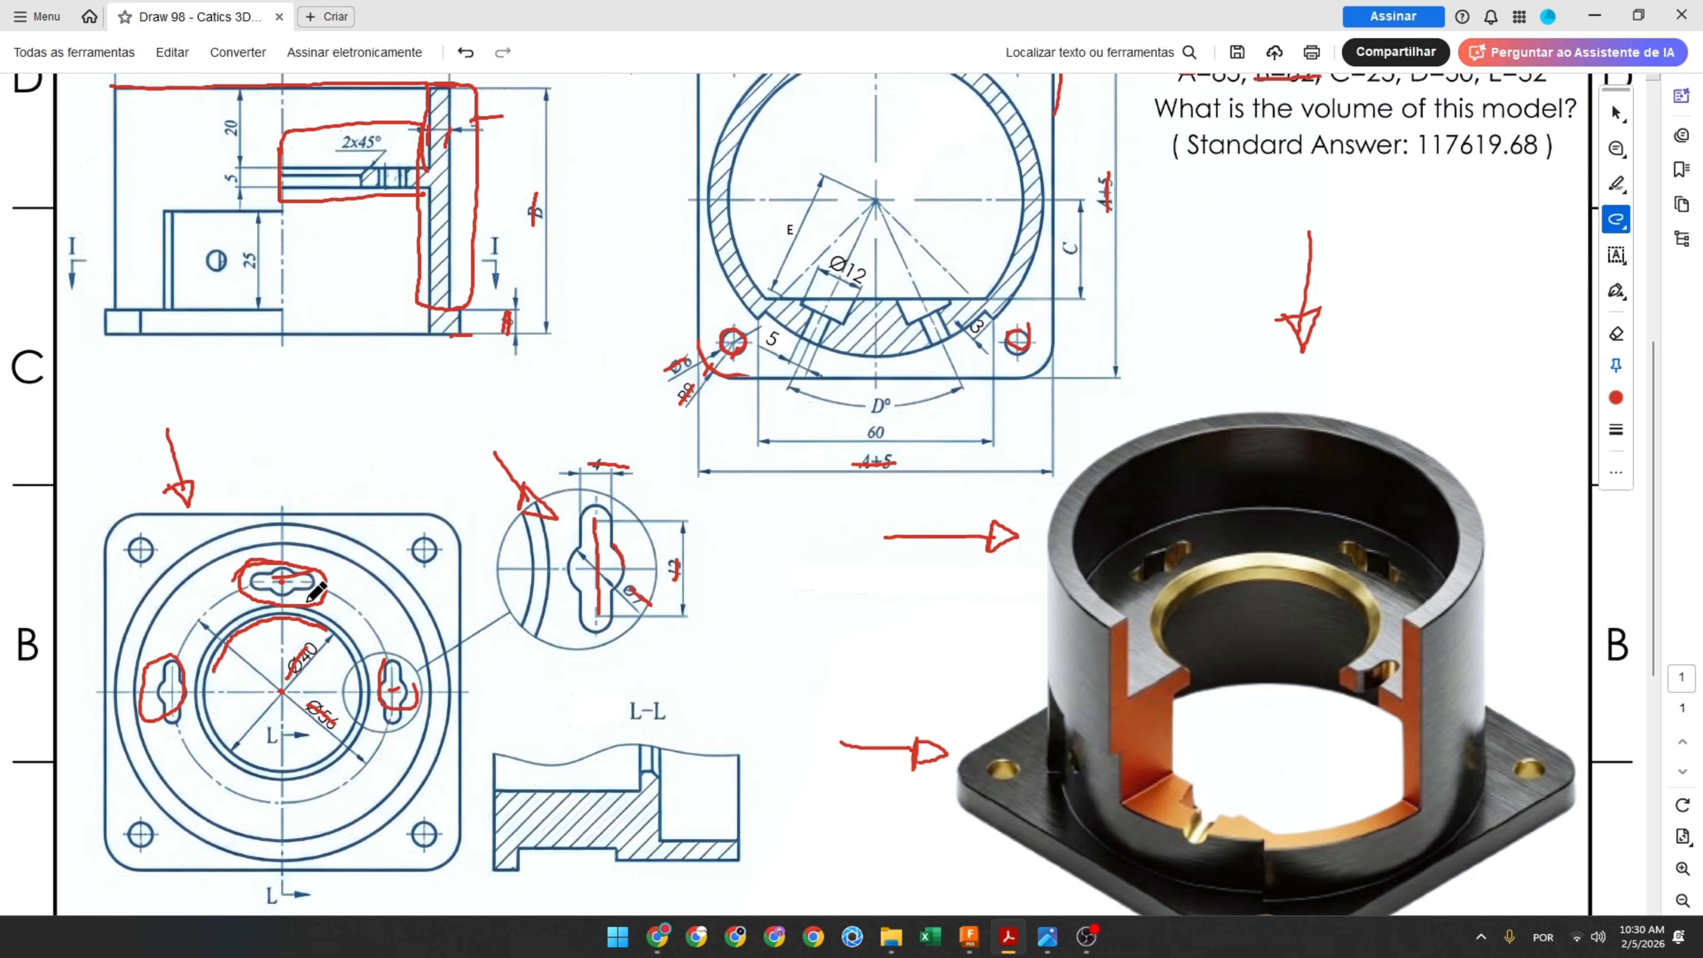
{"action": "left_click_drag", "start_coordinate": [282, 579], "coordinate": [277, 597]}
{"action": "left_click", "coordinate": [963, 940]}
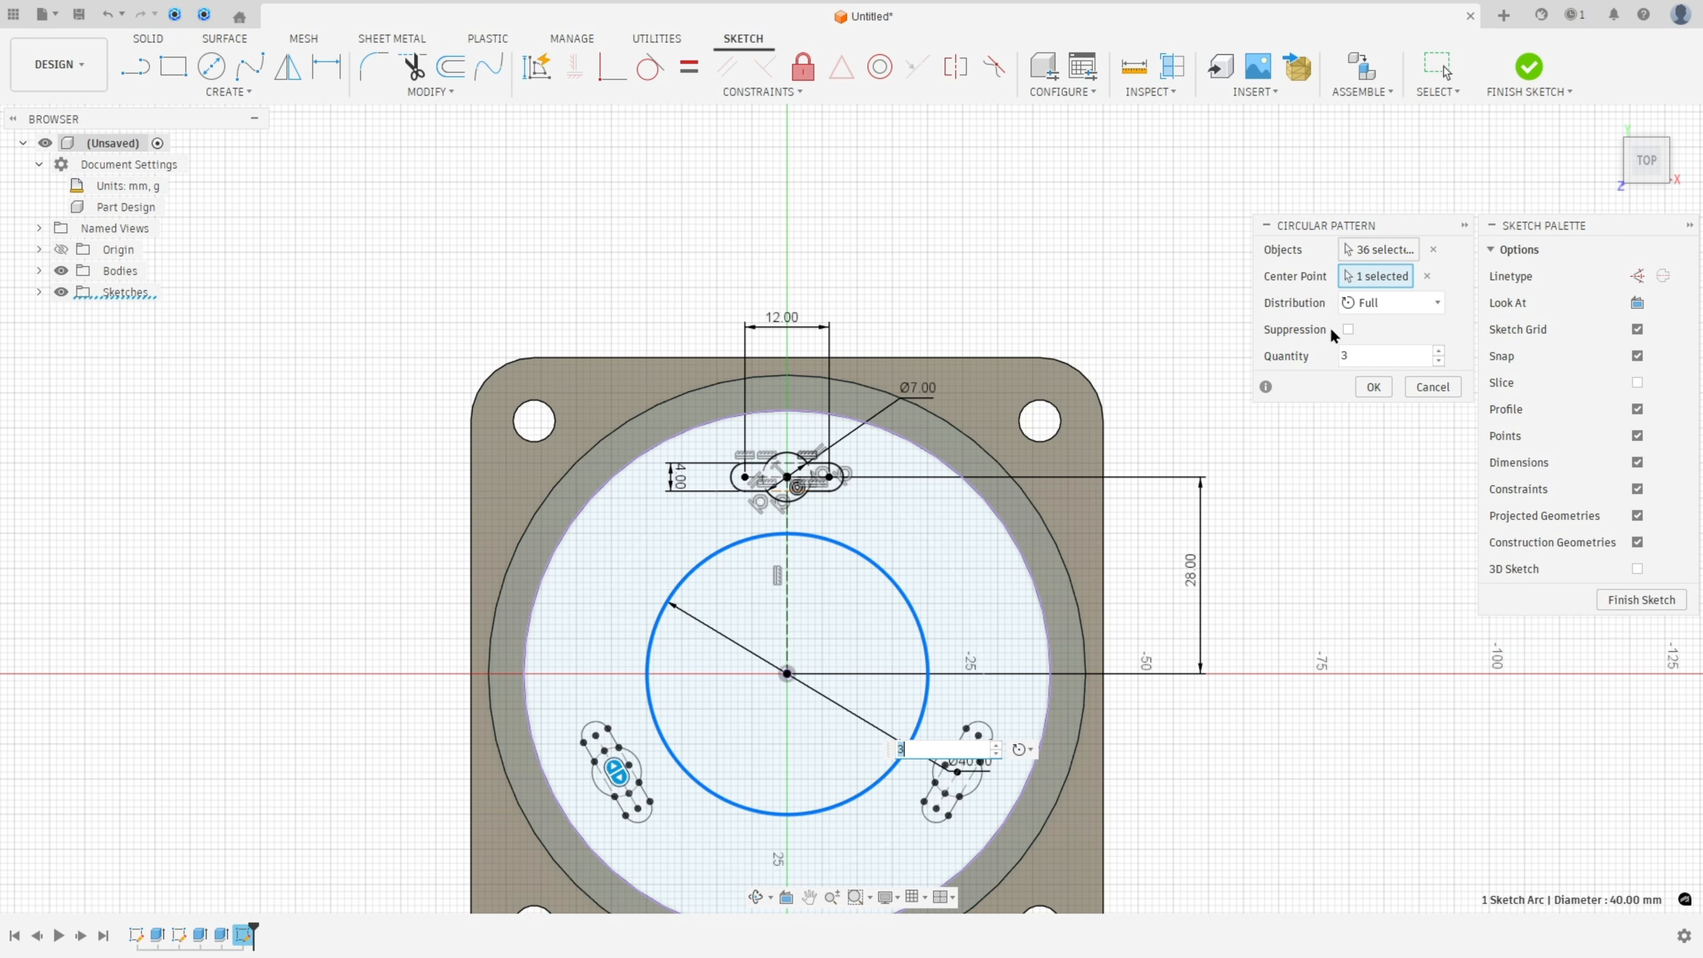
Set the slot pattern's distribution to Symmetric with a 180 degree angle and quantity 3, and create it
{"action": "left_click", "coordinate": [1348, 356]}
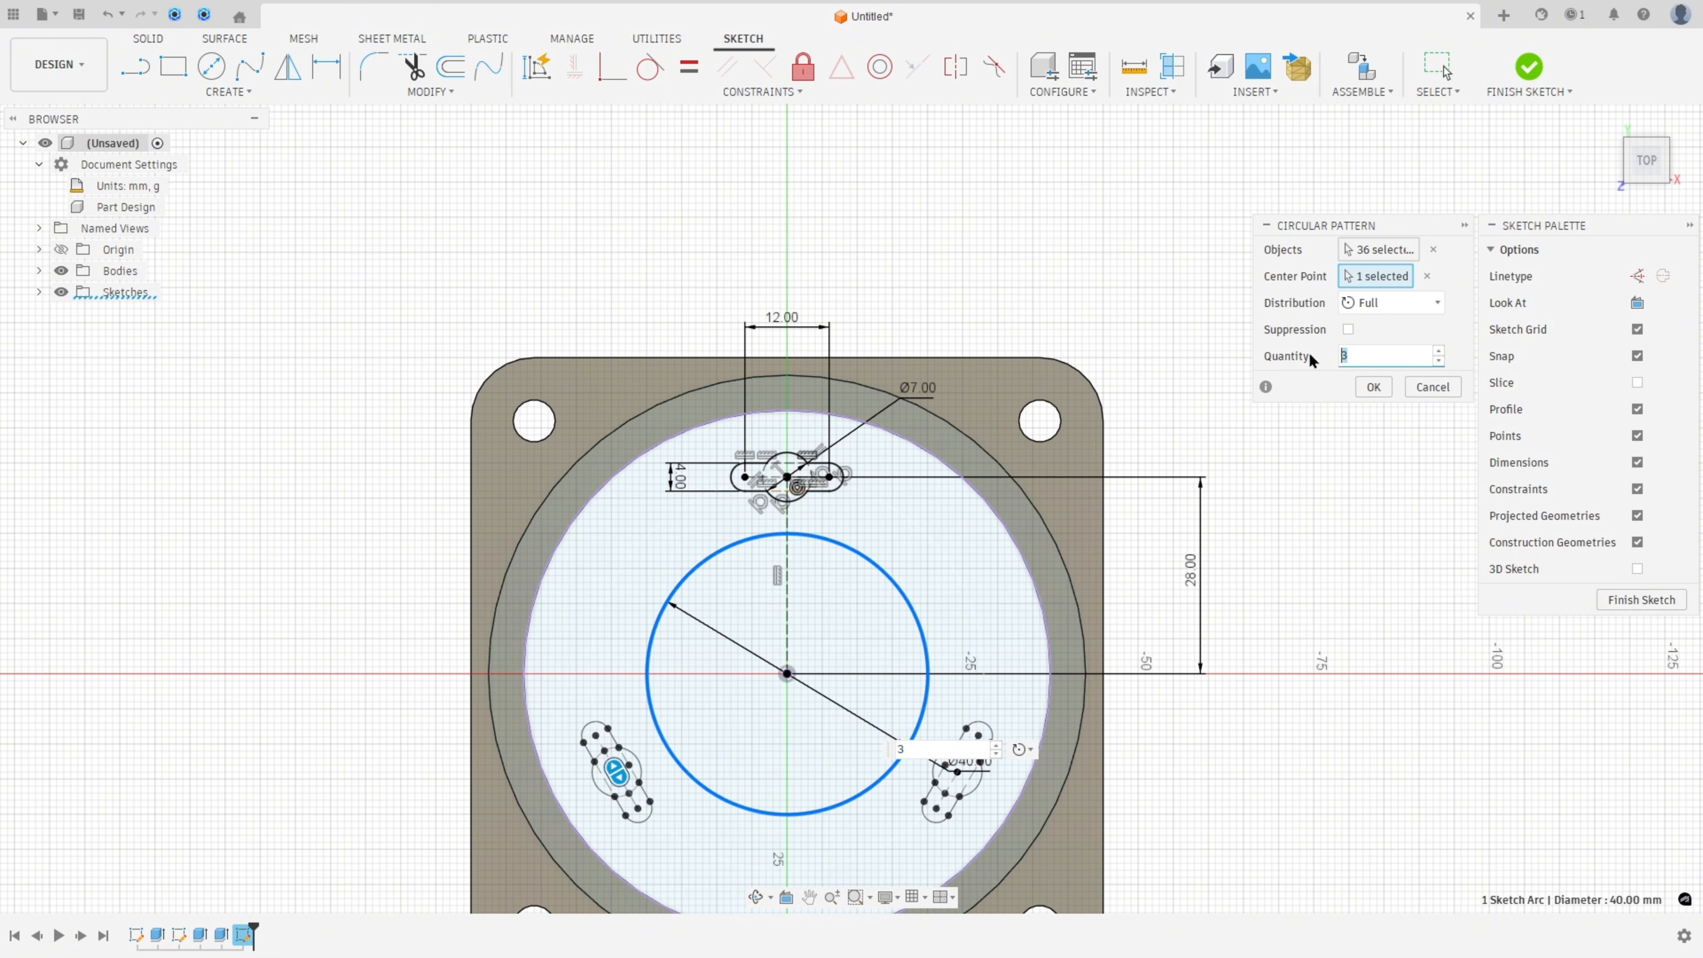
{"action": "left_click", "coordinate": [1397, 303]}
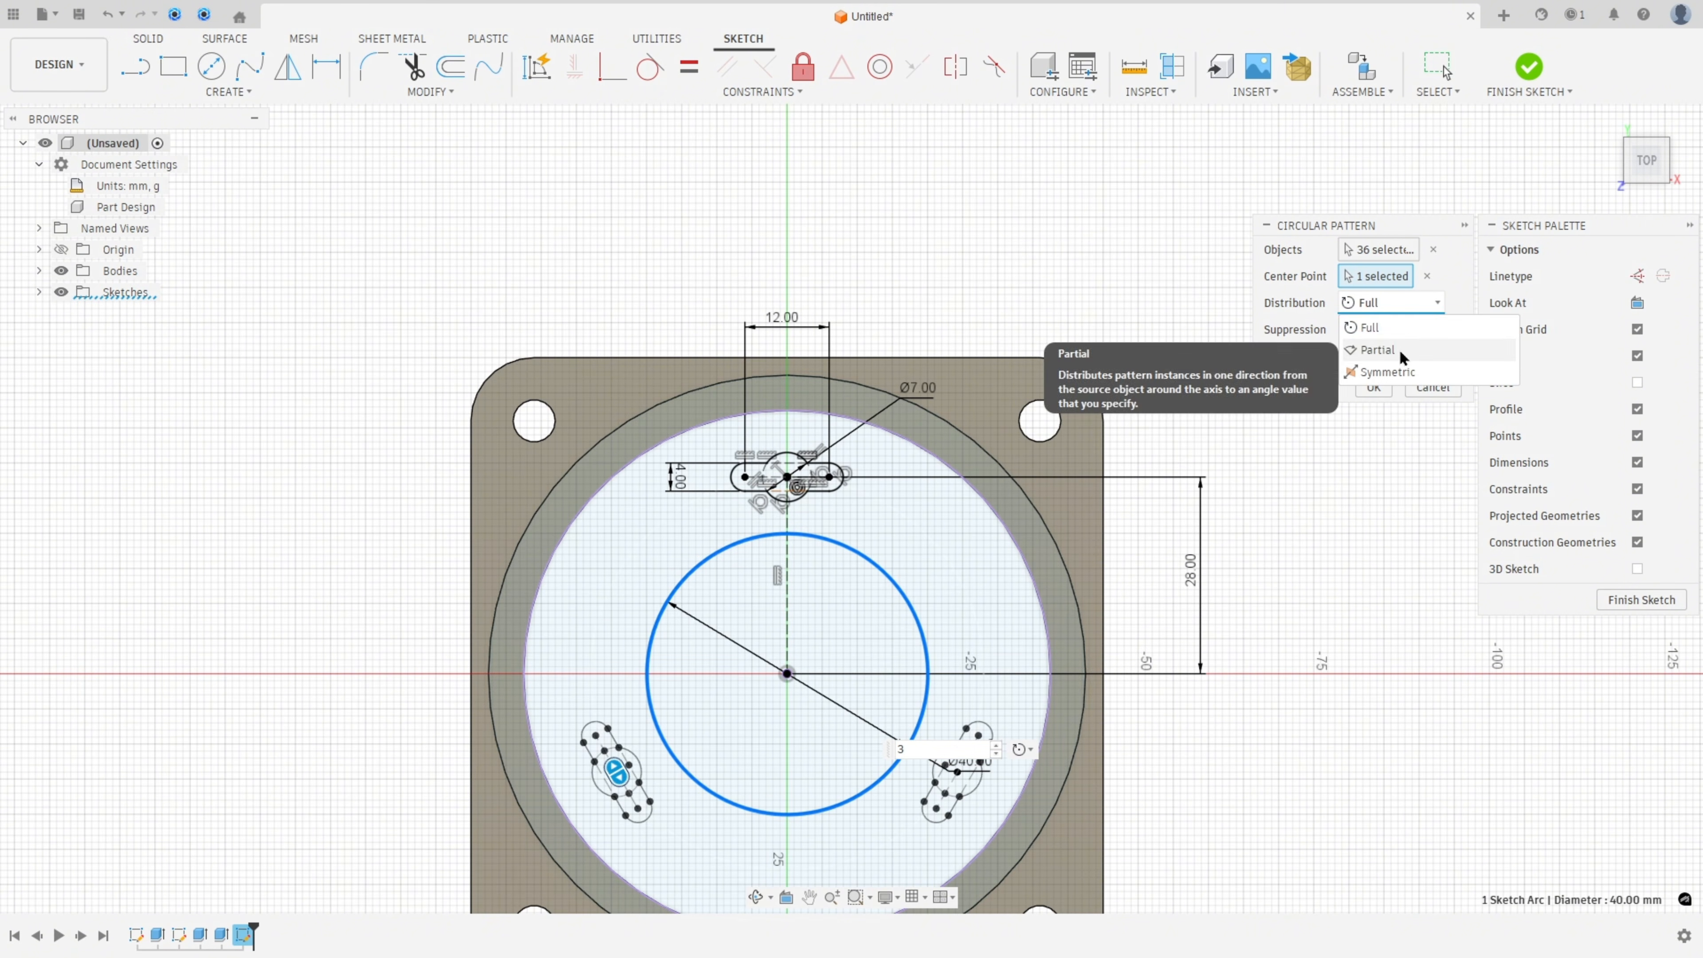
{"action": "left_click", "coordinate": [1400, 350]}
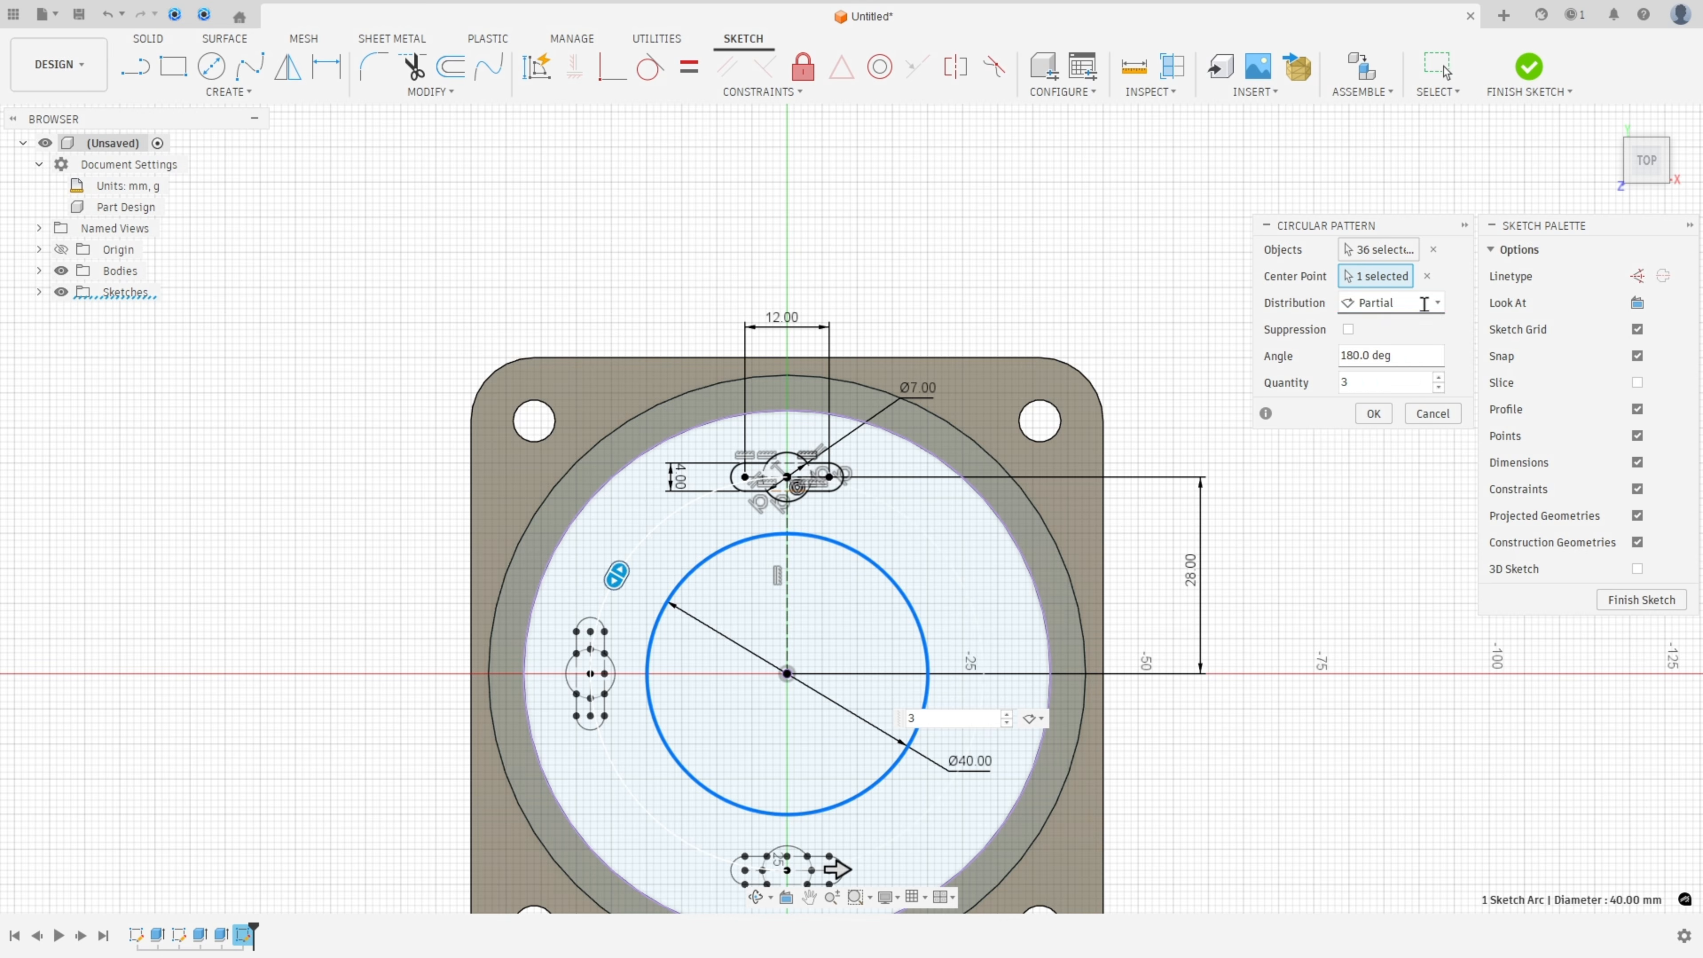
{"action": "left_click", "coordinate": [1394, 302]}
{"action": "left_click", "coordinate": [1389, 371]}
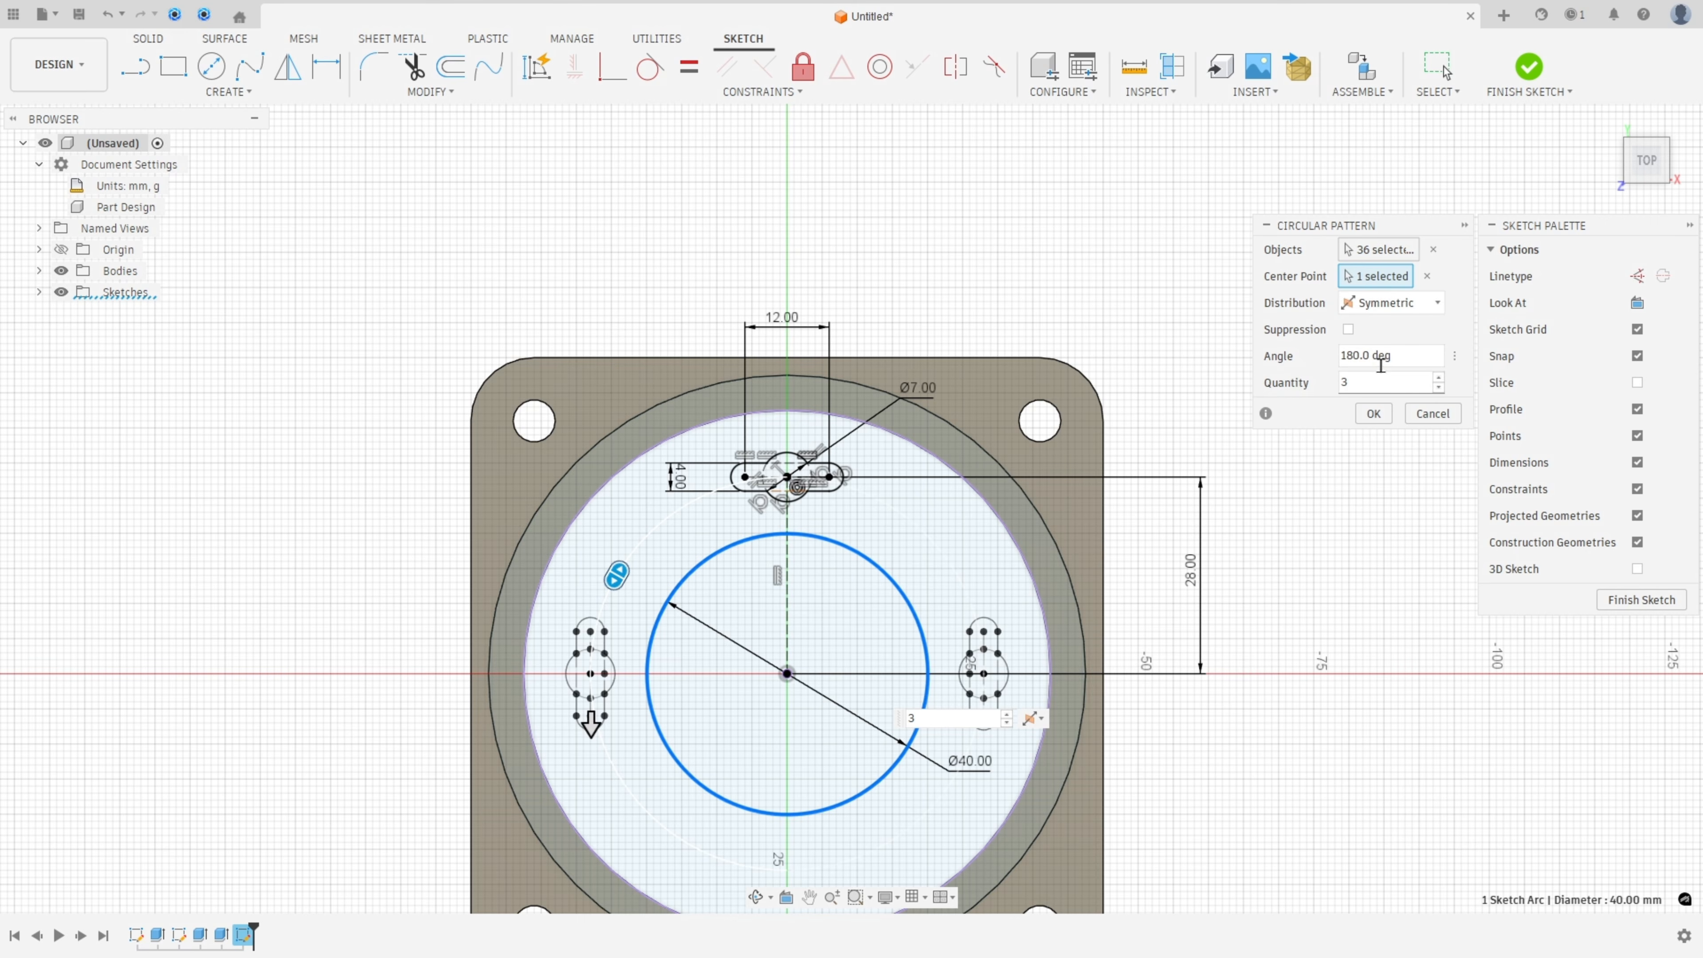
{"action": "left_click", "coordinate": [1380, 359]}
{"action": "left_click", "coordinate": [1374, 416]}
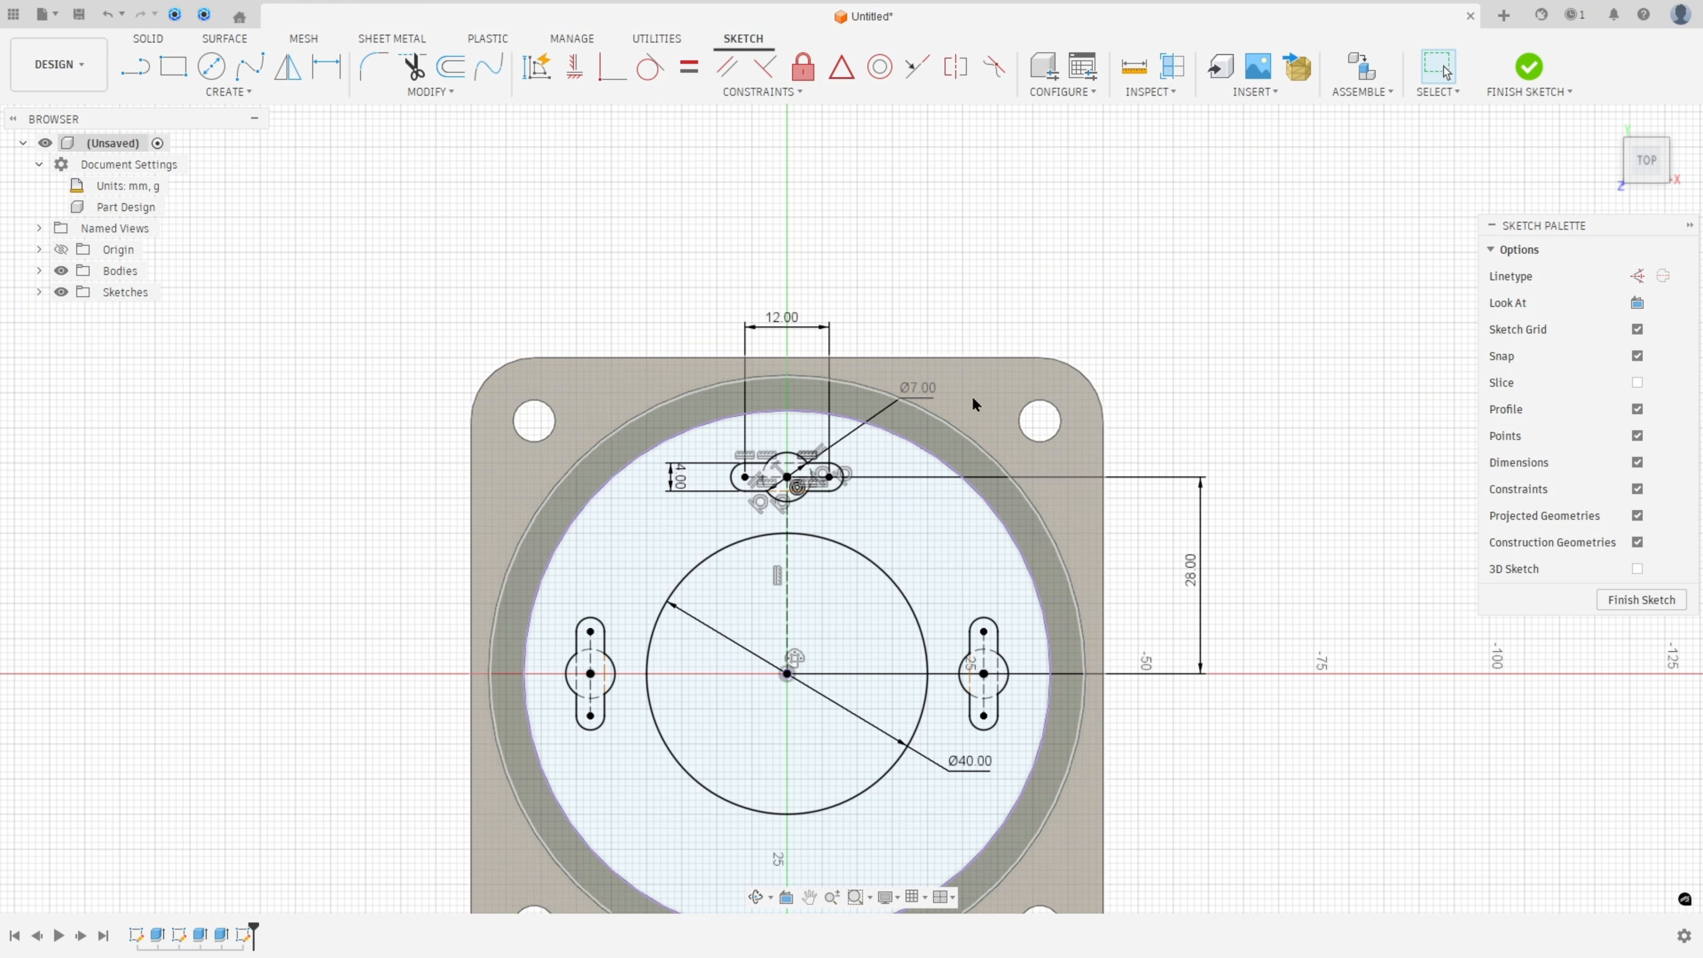
Finish the sketch and begin extruding the ring profile between the 40 mm opening and the housing's inner wall
{"action": "left_click", "coordinate": [1000, 513]}
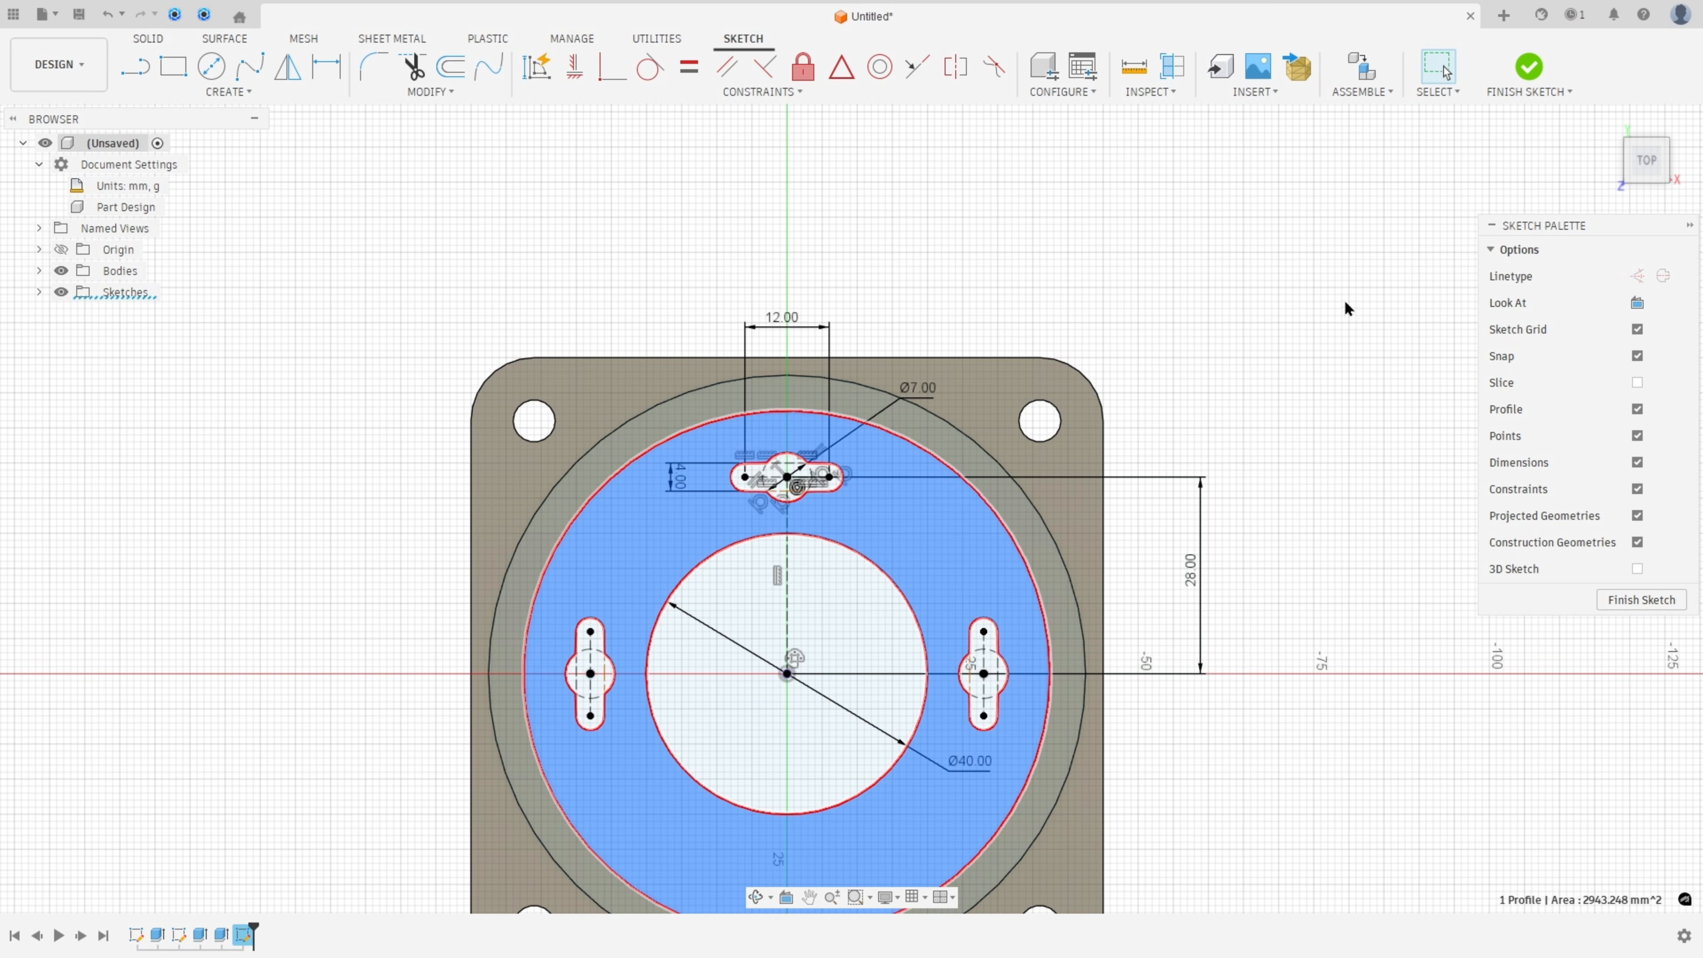
{"action": "left_click", "coordinate": [1344, 297]}
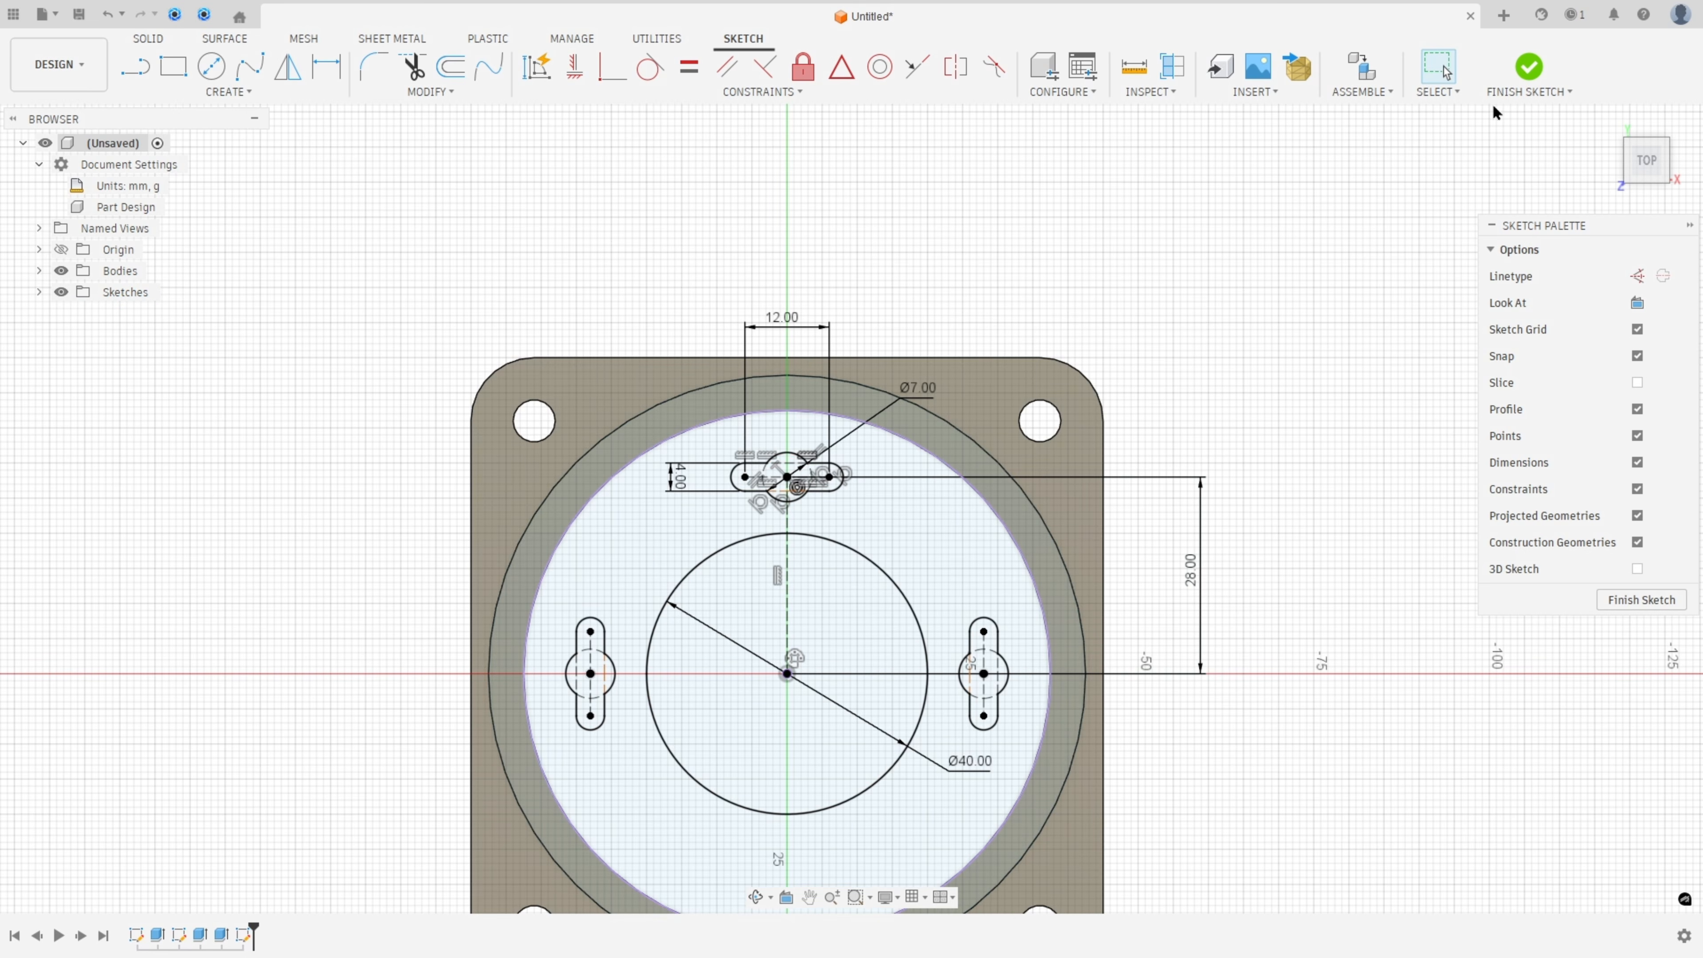
{"action": "left_click", "coordinate": [1528, 67]}
{"action": "left_click", "coordinate": [171, 67]}
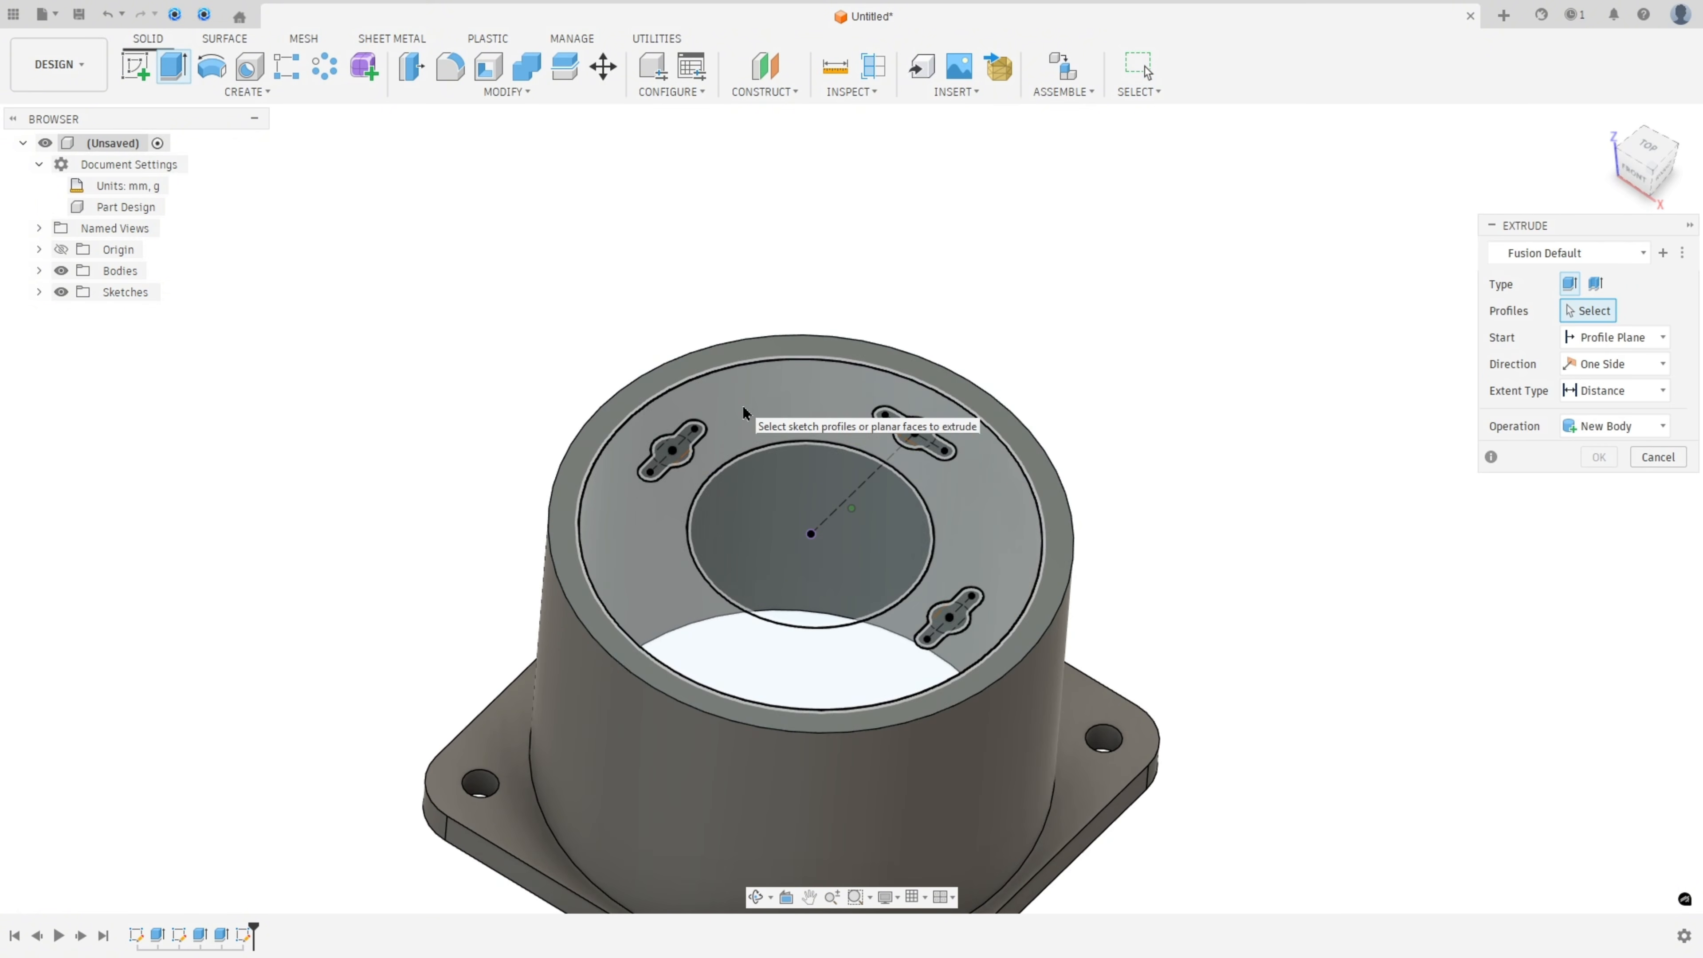
{"action": "left_click", "coordinate": [742, 406]}
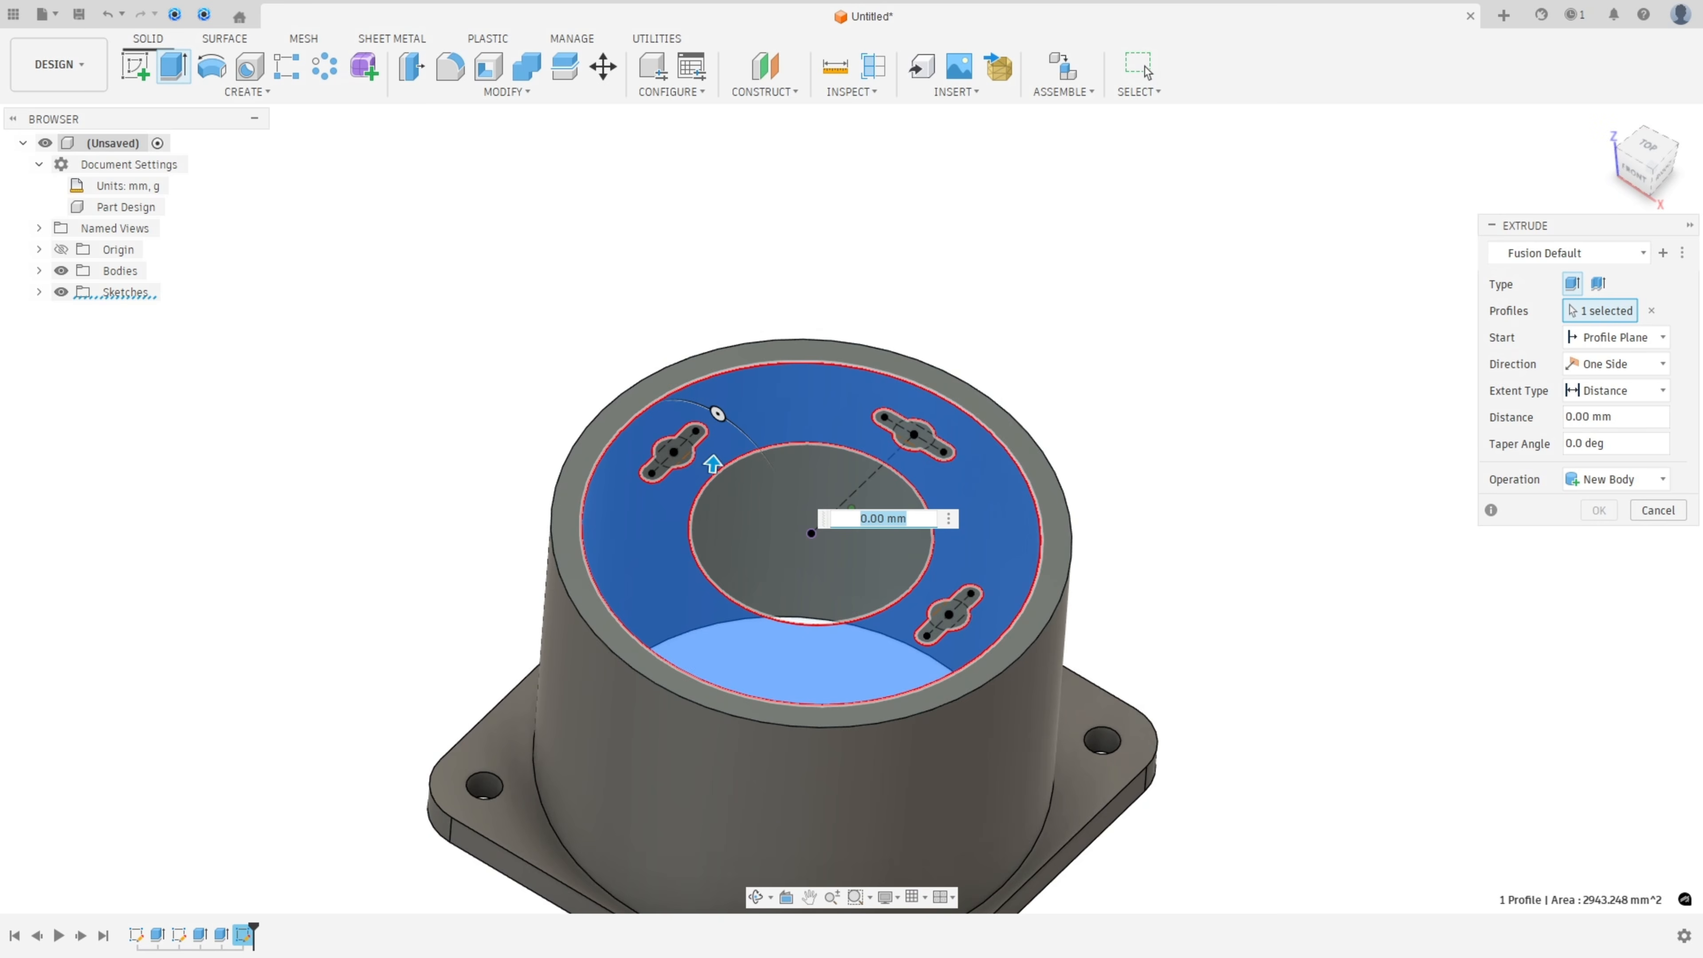
Check the flange position in the Draw 98 PDF, and extrude the ring profile -5 mm from a -20 mm start offset, joined to the housing
{"action": "key", "text": "alt+Tab"}
{"action": "scroll", "coordinate": [268, 448], "scroll_direction": "up", "scroll_amount": 3}
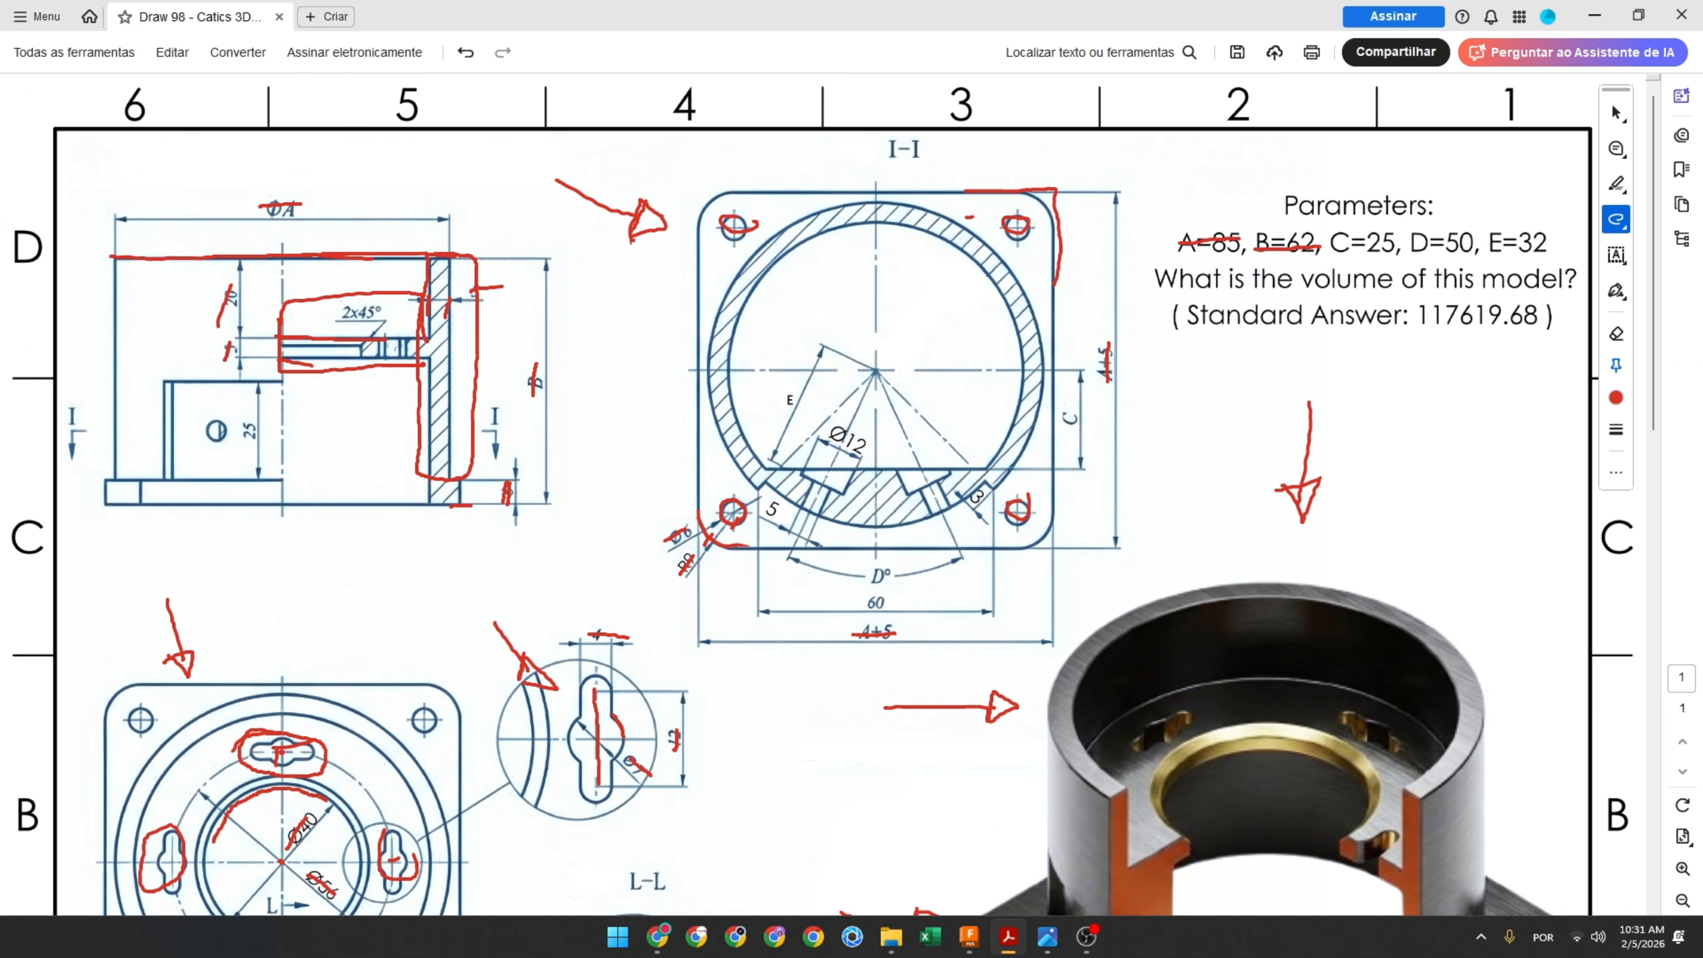
{"action": "key", "text": "alt+Tab"}
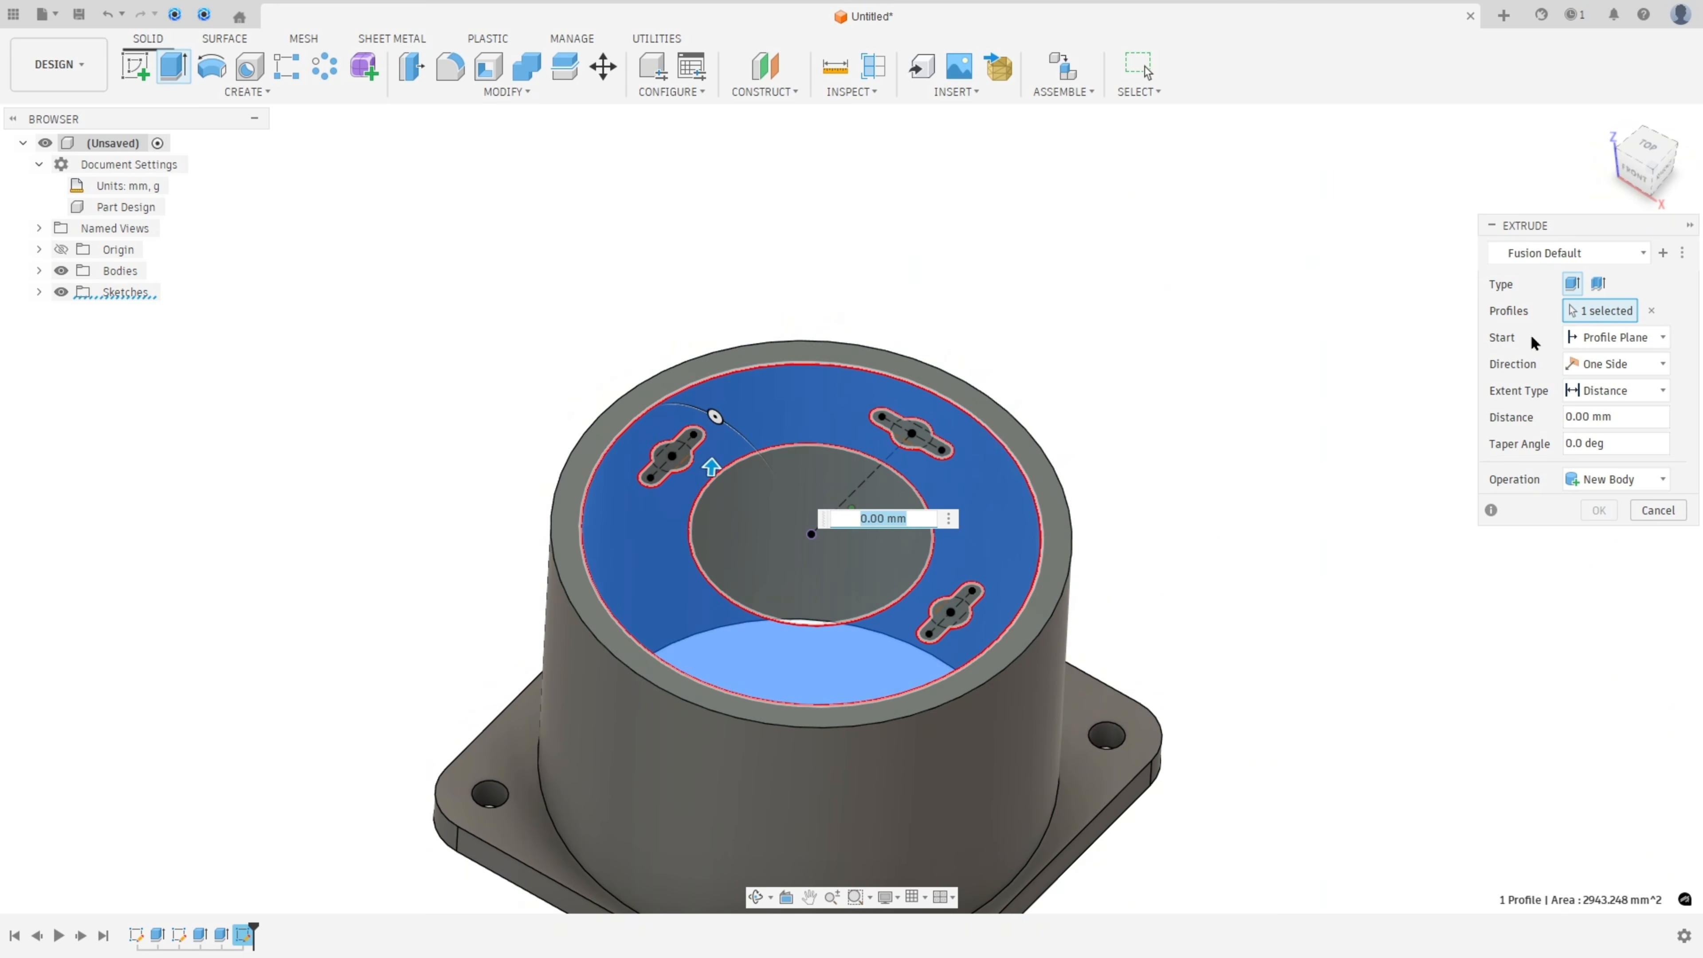
{"action": "left_click", "coordinate": [1537, 337]}
{"action": "left_click", "coordinate": [1587, 386]}
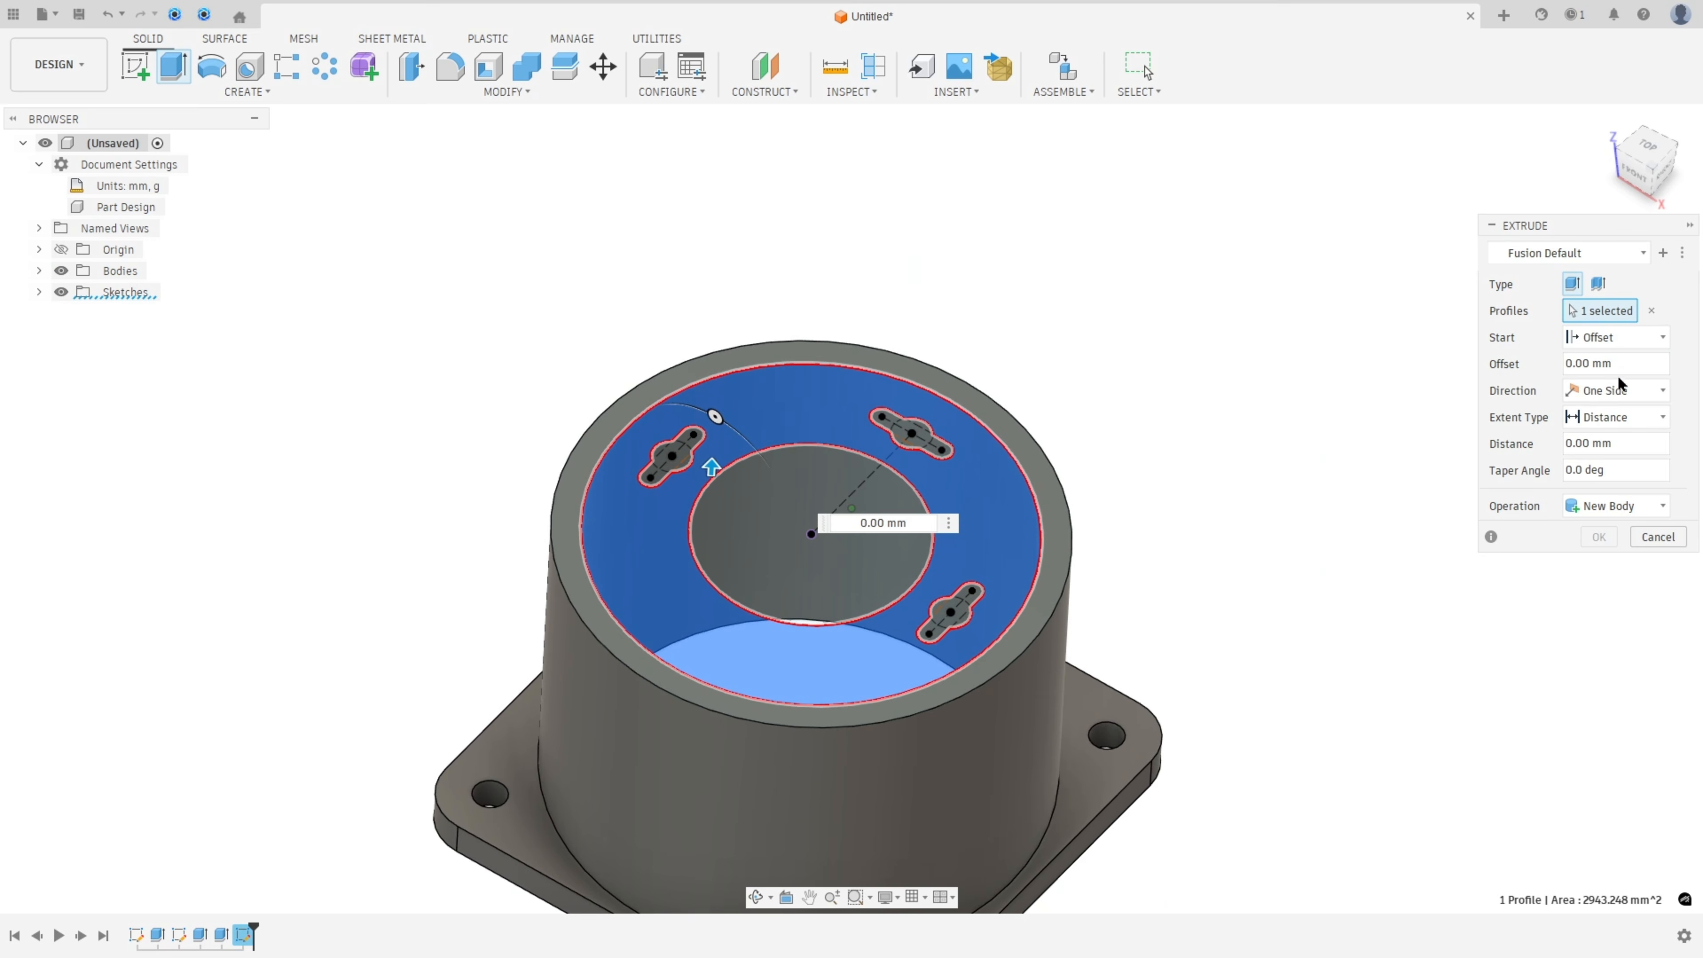
{"action": "left_click", "coordinate": [1609, 363]}
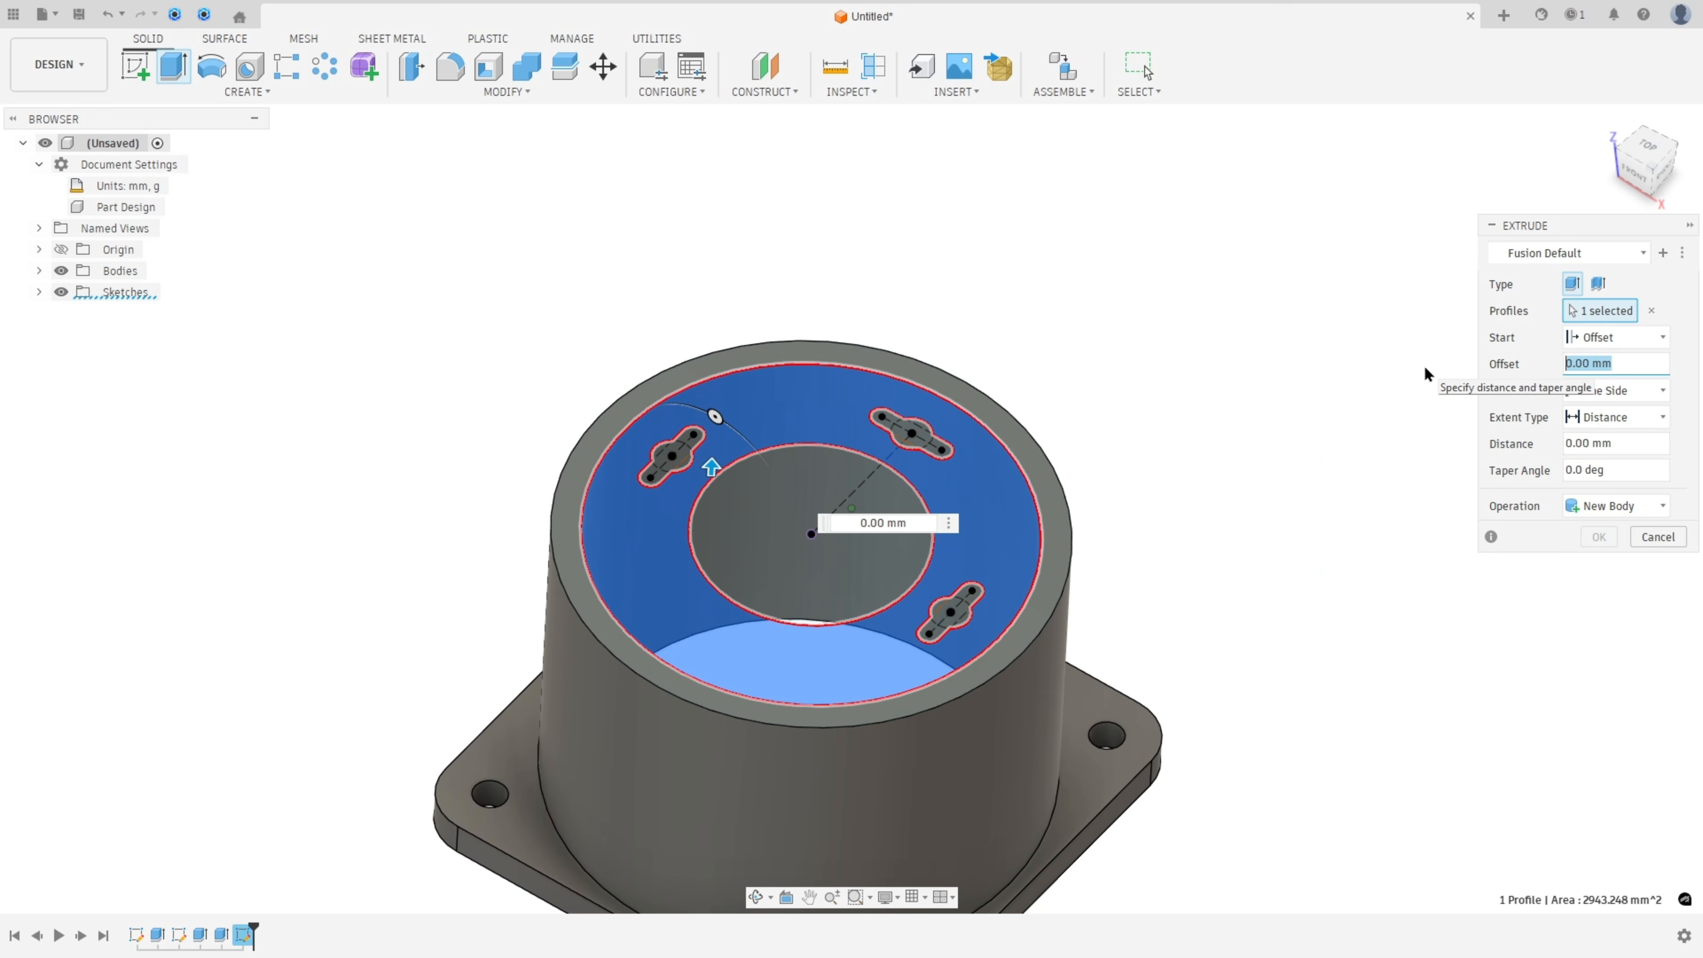
{"action": "type", "text": "-20"}
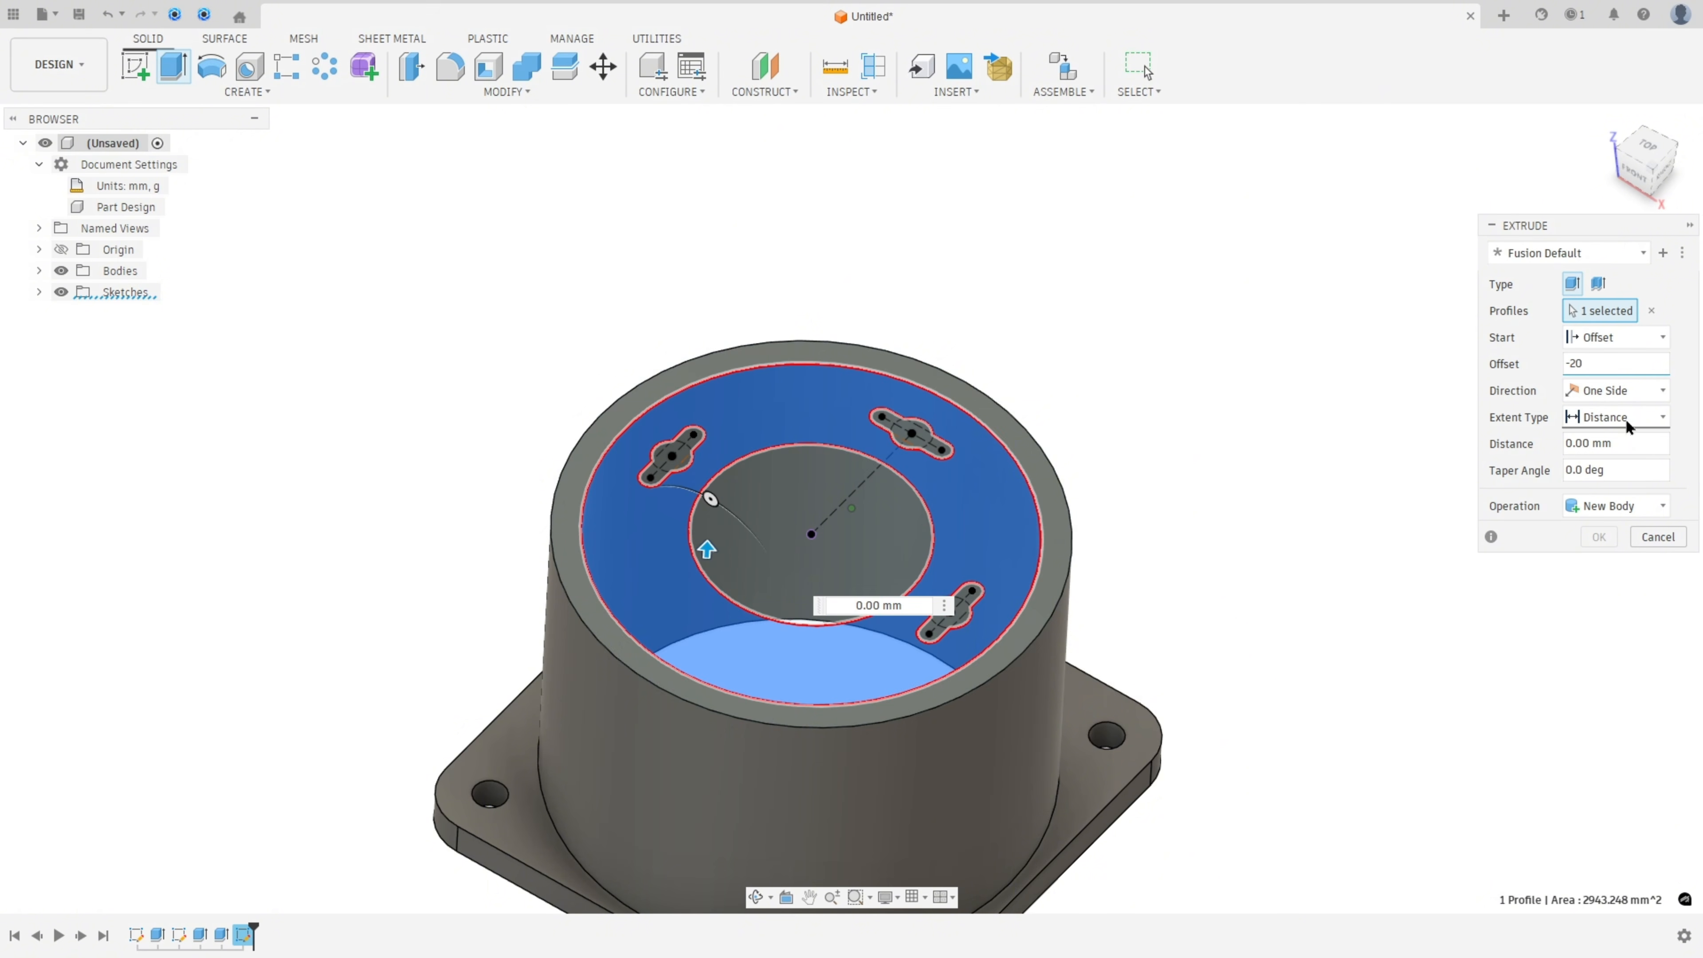
{"action": "left_click", "coordinate": [1630, 444]}
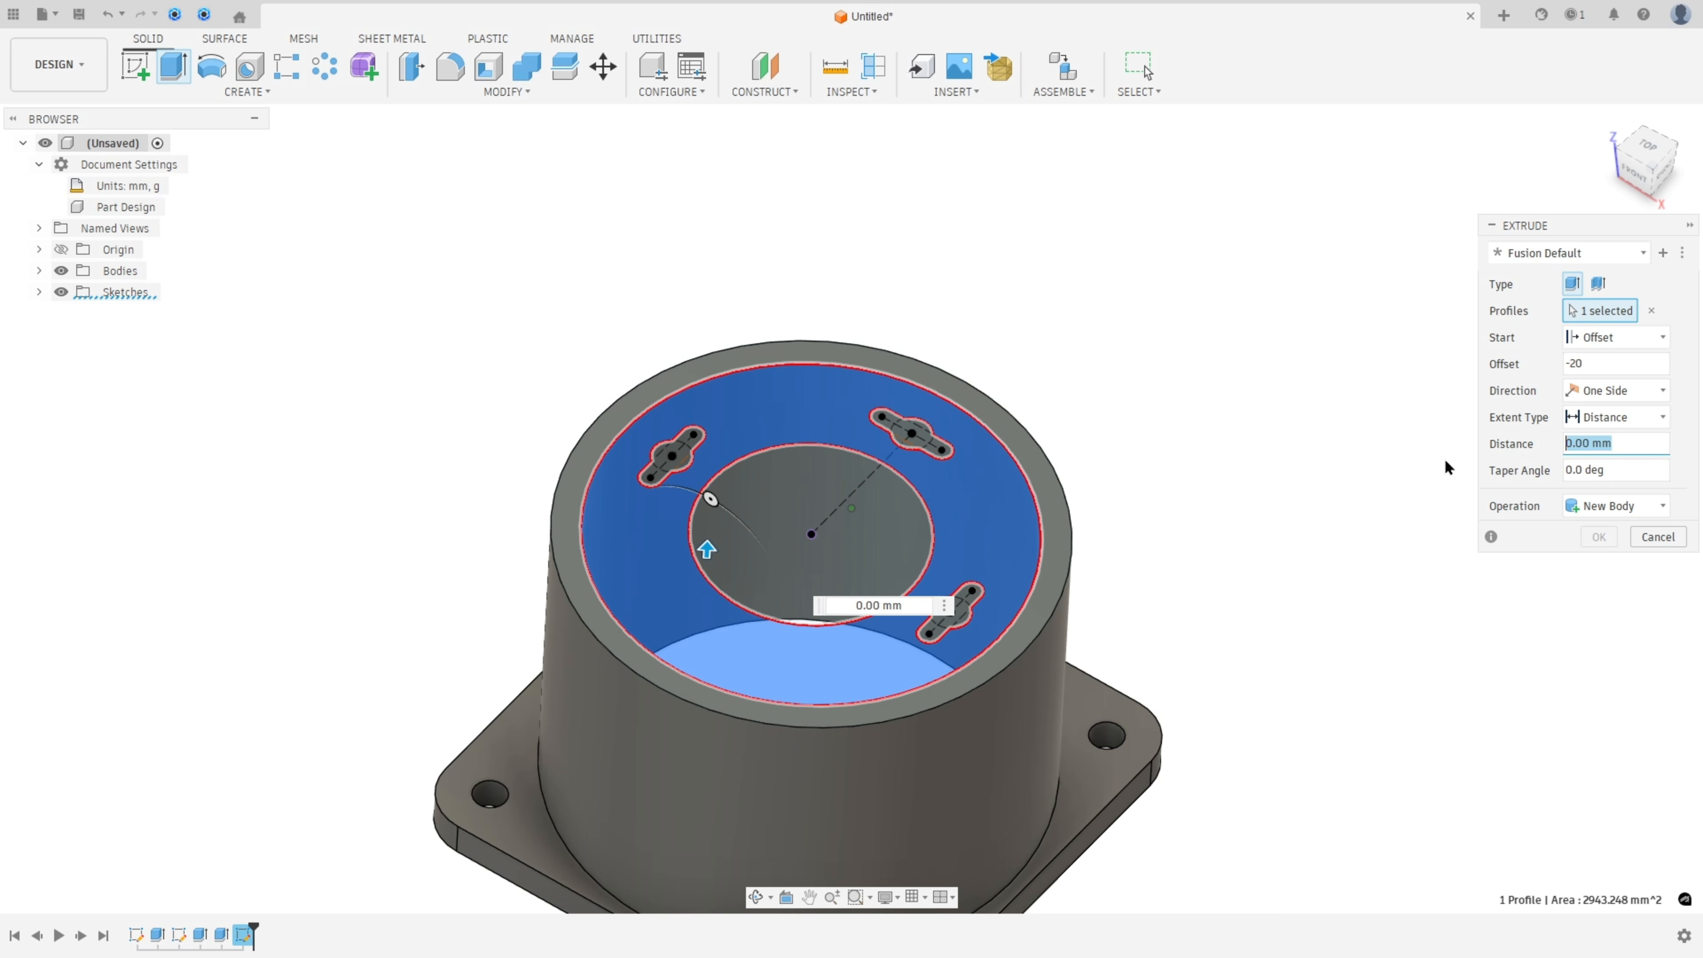
{"action": "type", "text": "-5"}
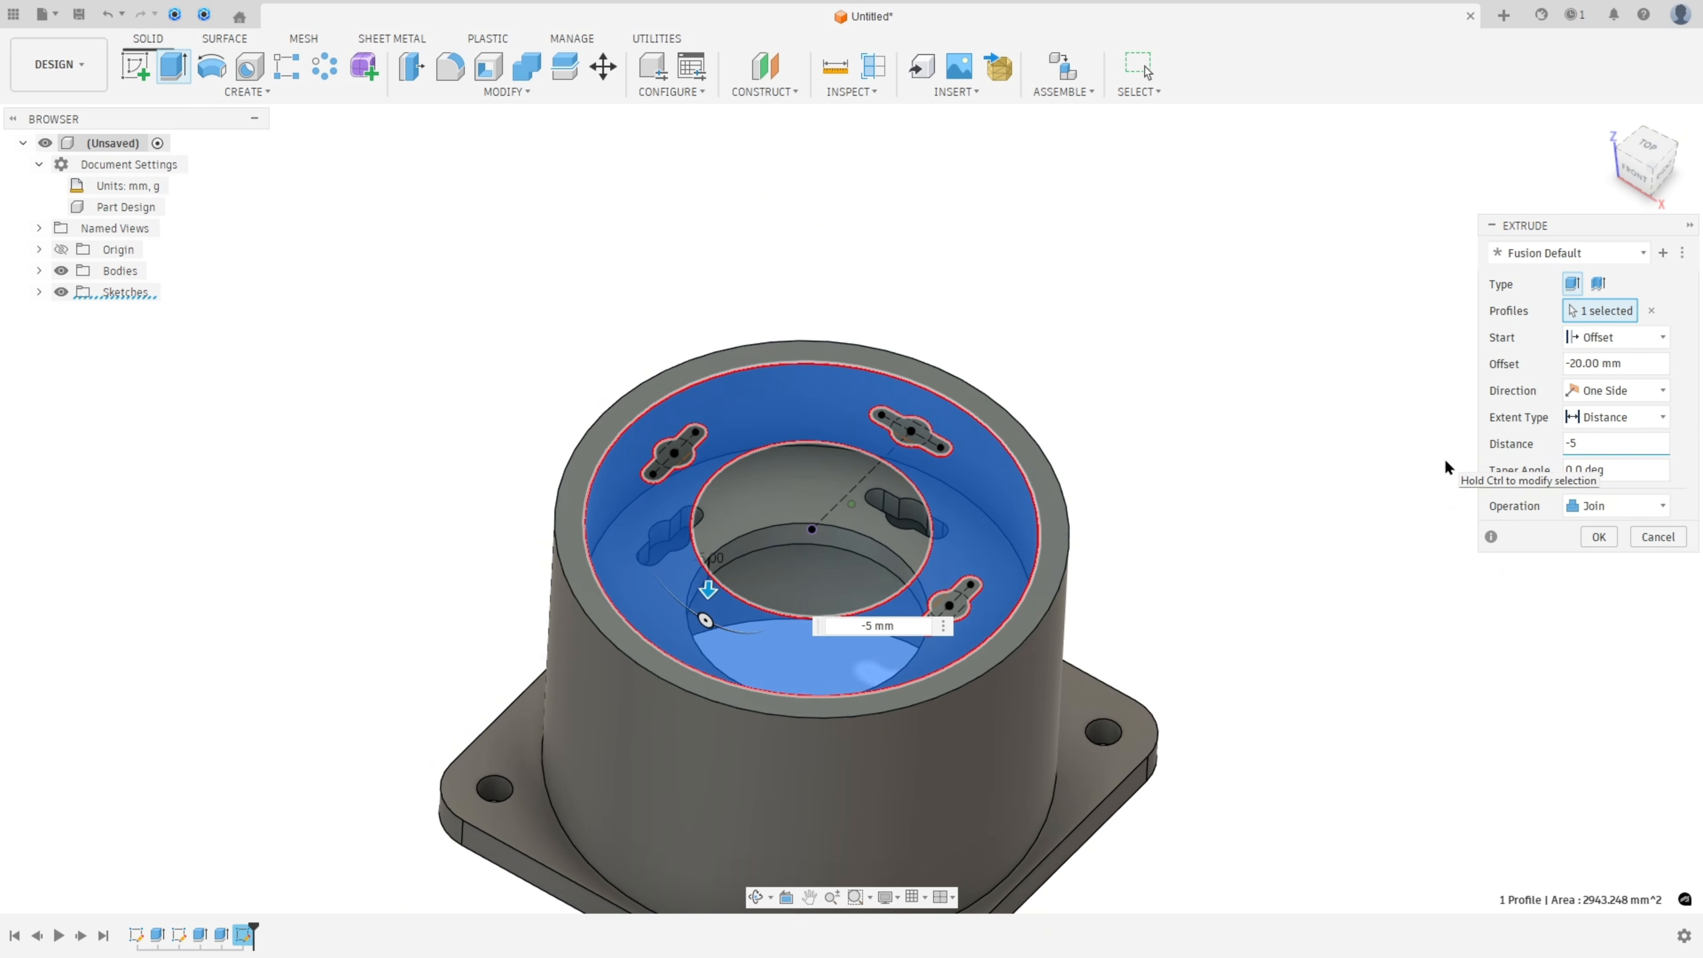
{"action": "left_click", "coordinate": [1598, 537]}
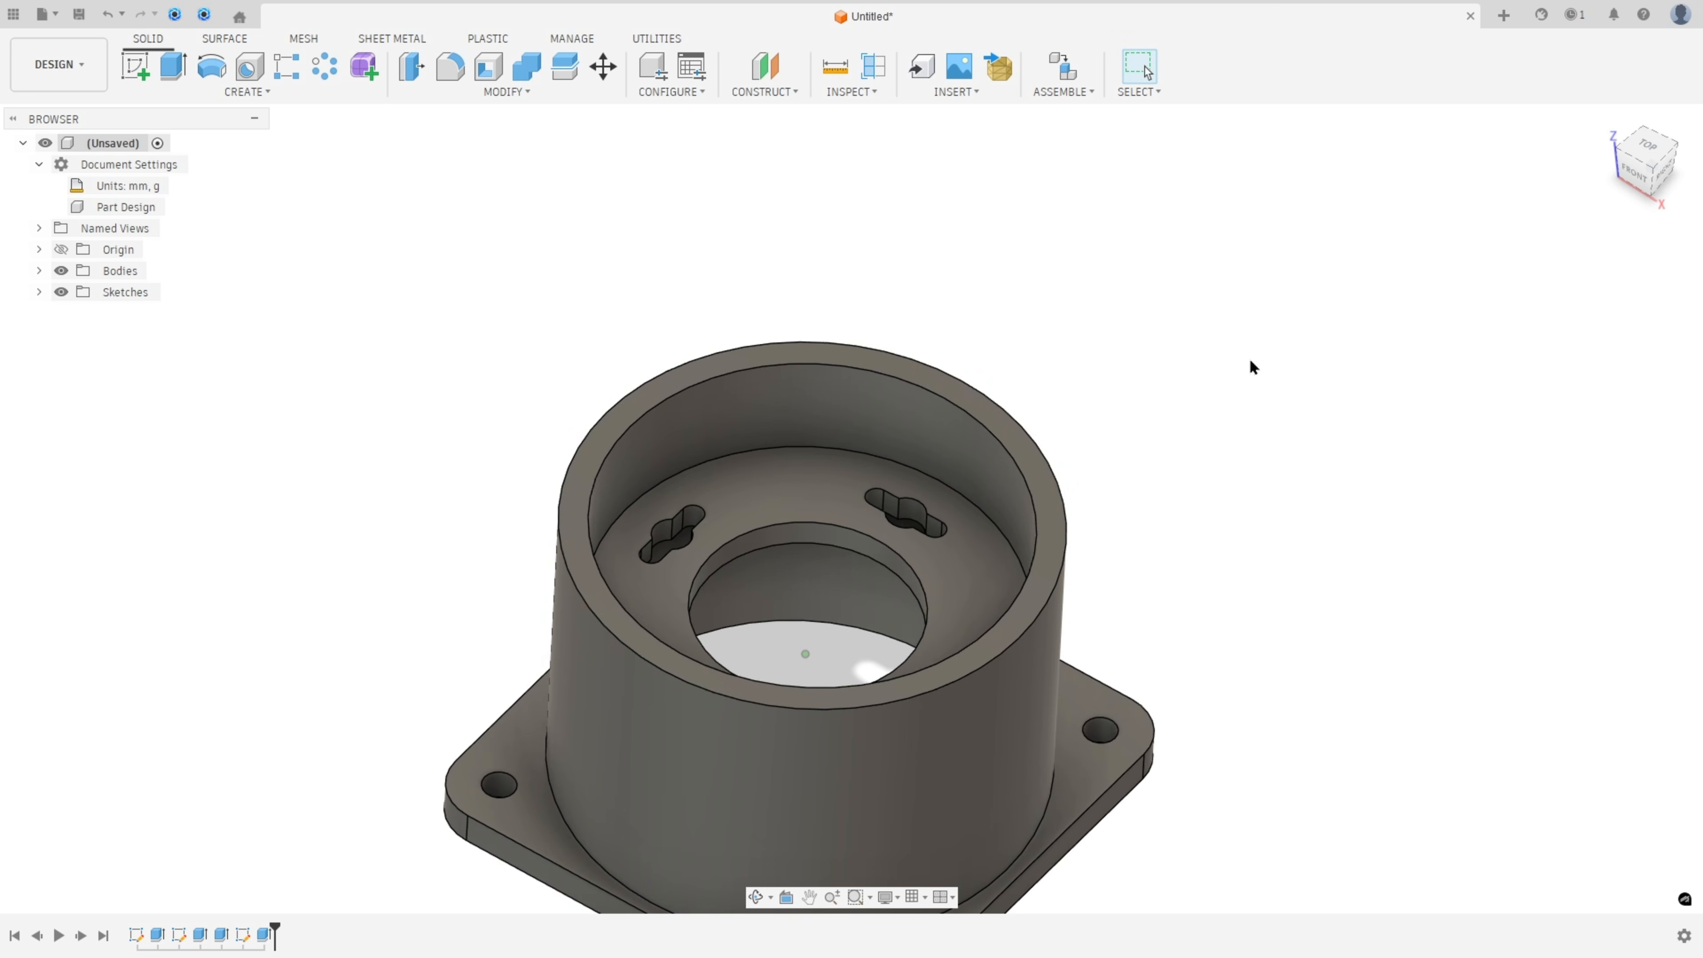
Measure the distance from the housing's top rim to the inner flange, and the inner flange's thickness
{"action": "left_click", "coordinate": [835, 66]}
{"action": "left_click", "coordinate": [762, 360]}
{"action": "left_click", "coordinate": [763, 500]}
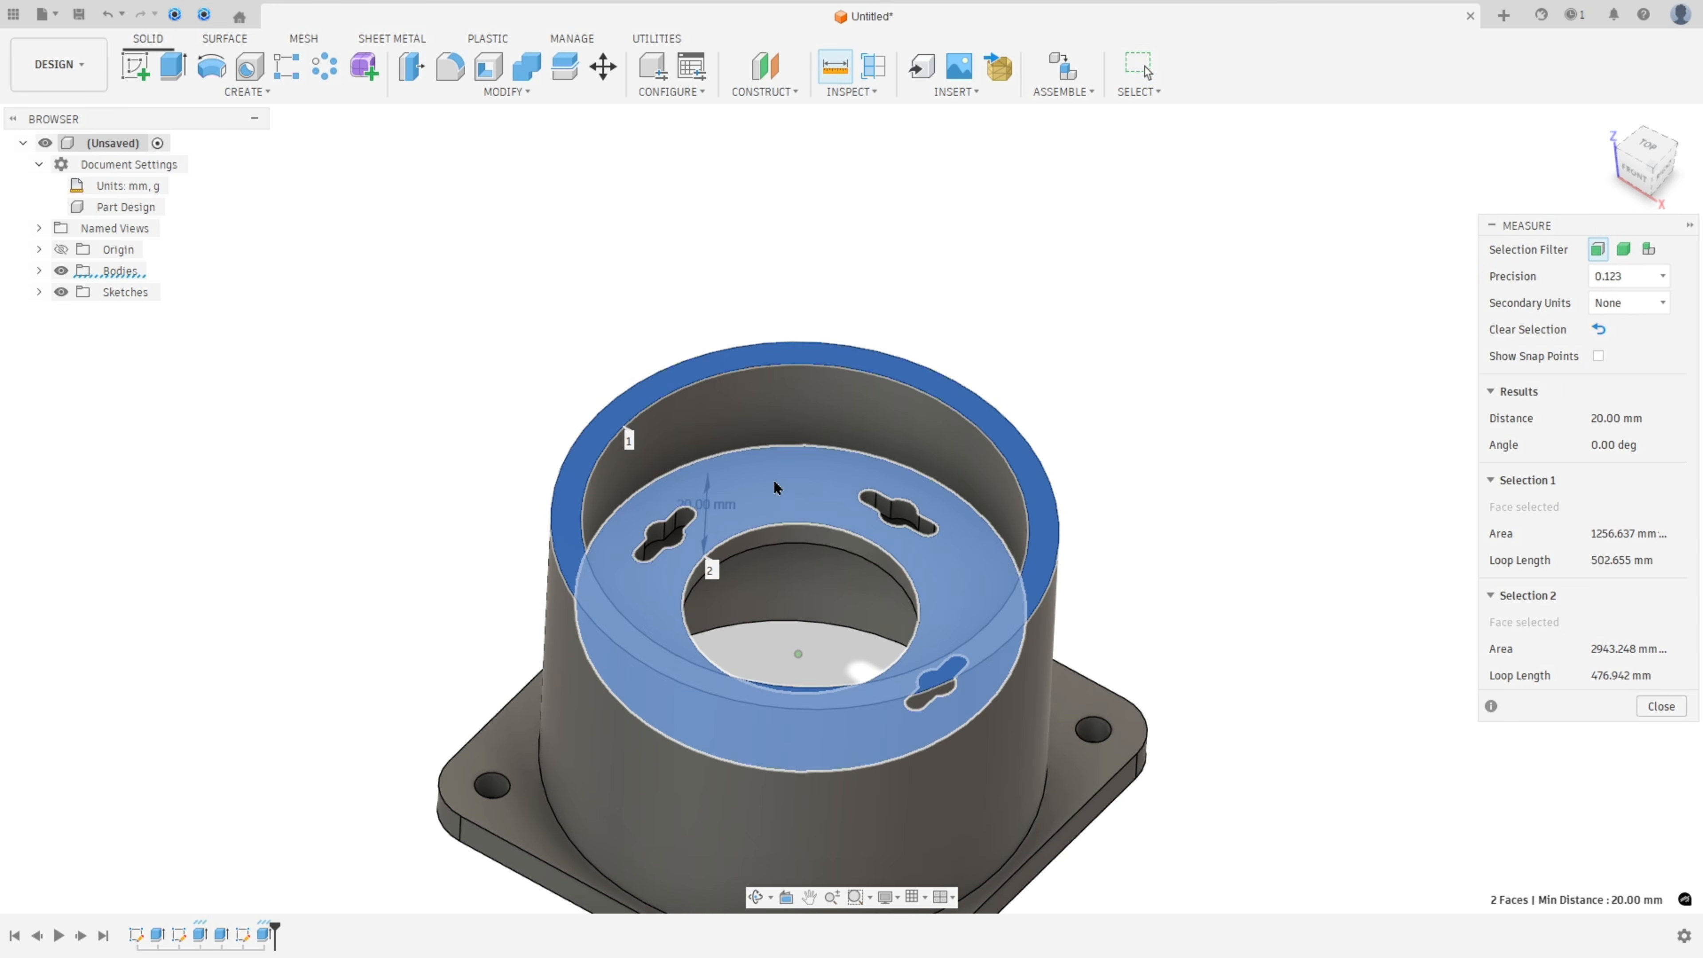
{"action": "middle_click_drag", "start_coordinate": [778, 489], "coordinate": [734, 460], "text": "shift"}
{"action": "middle_click_drag", "start_coordinate": [874, 422], "coordinate": [1134, 301], "text": "shift"}
{"action": "left_click", "coordinate": [1133, 301]}
{"action": "left_click", "coordinate": [798, 534]}
{"action": "middle_click_drag", "start_coordinate": [741, 570], "coordinate": [536, 798], "text": "shift"}
{"action": "left_click", "coordinate": [791, 729]}
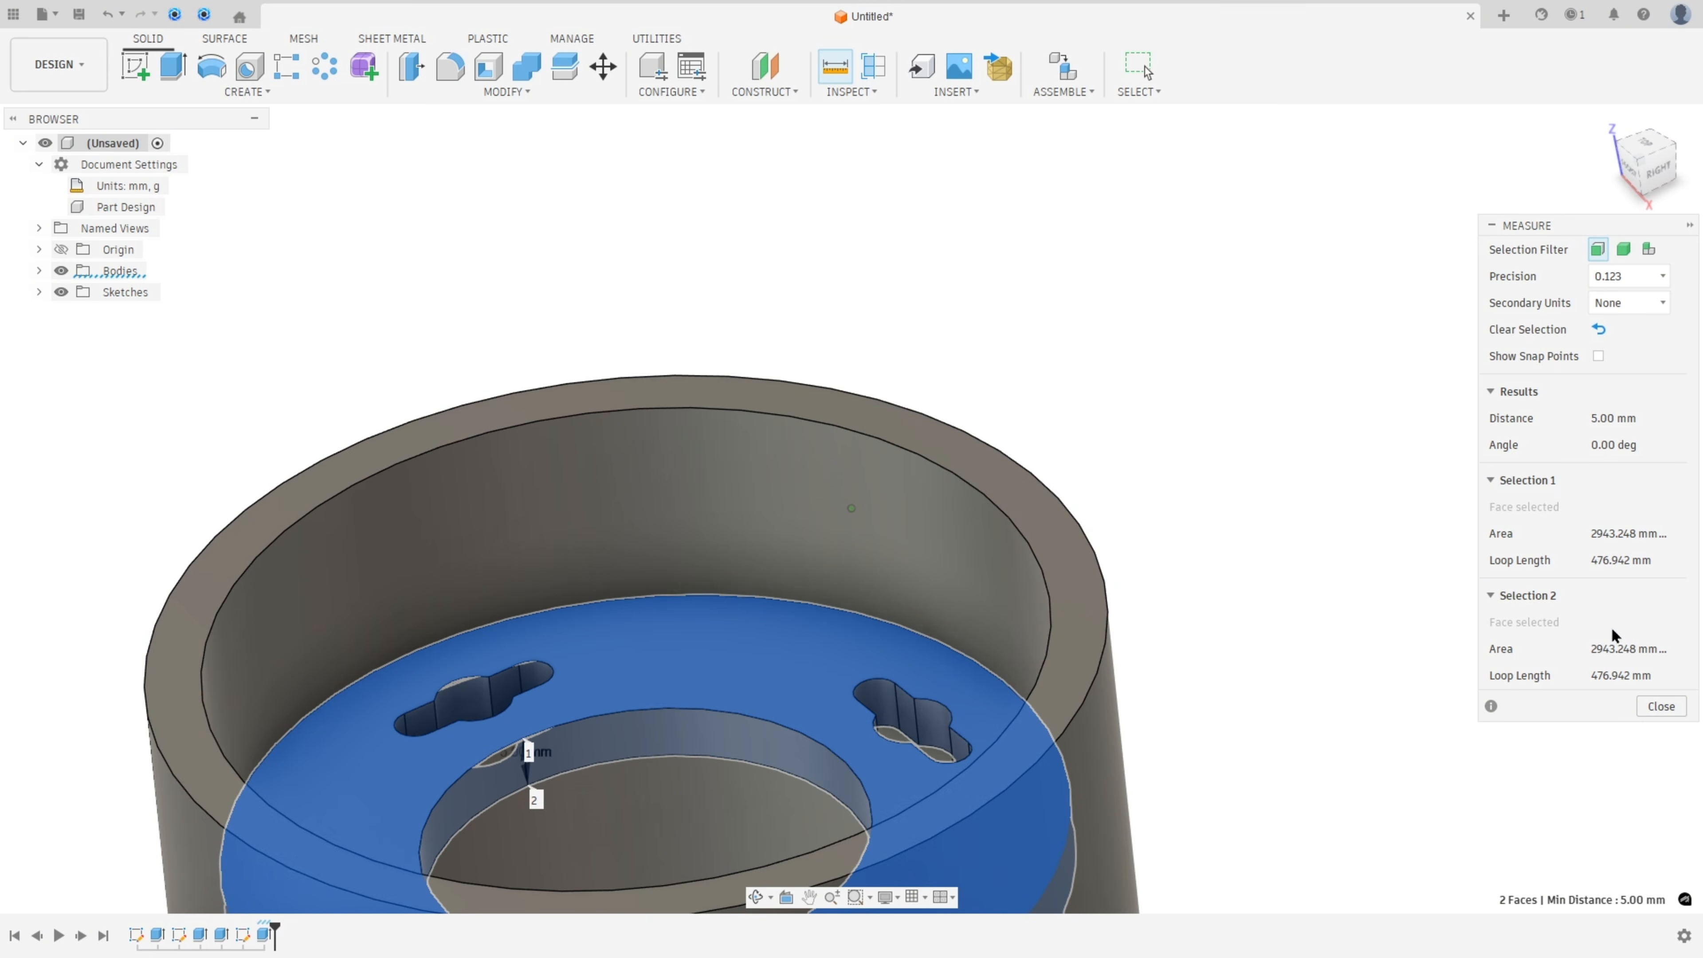
{"action": "left_click", "coordinate": [1668, 711]}
{"action": "scroll", "coordinate": [1360, 500], "scroll_direction": "down", "scroll_amount": 8}
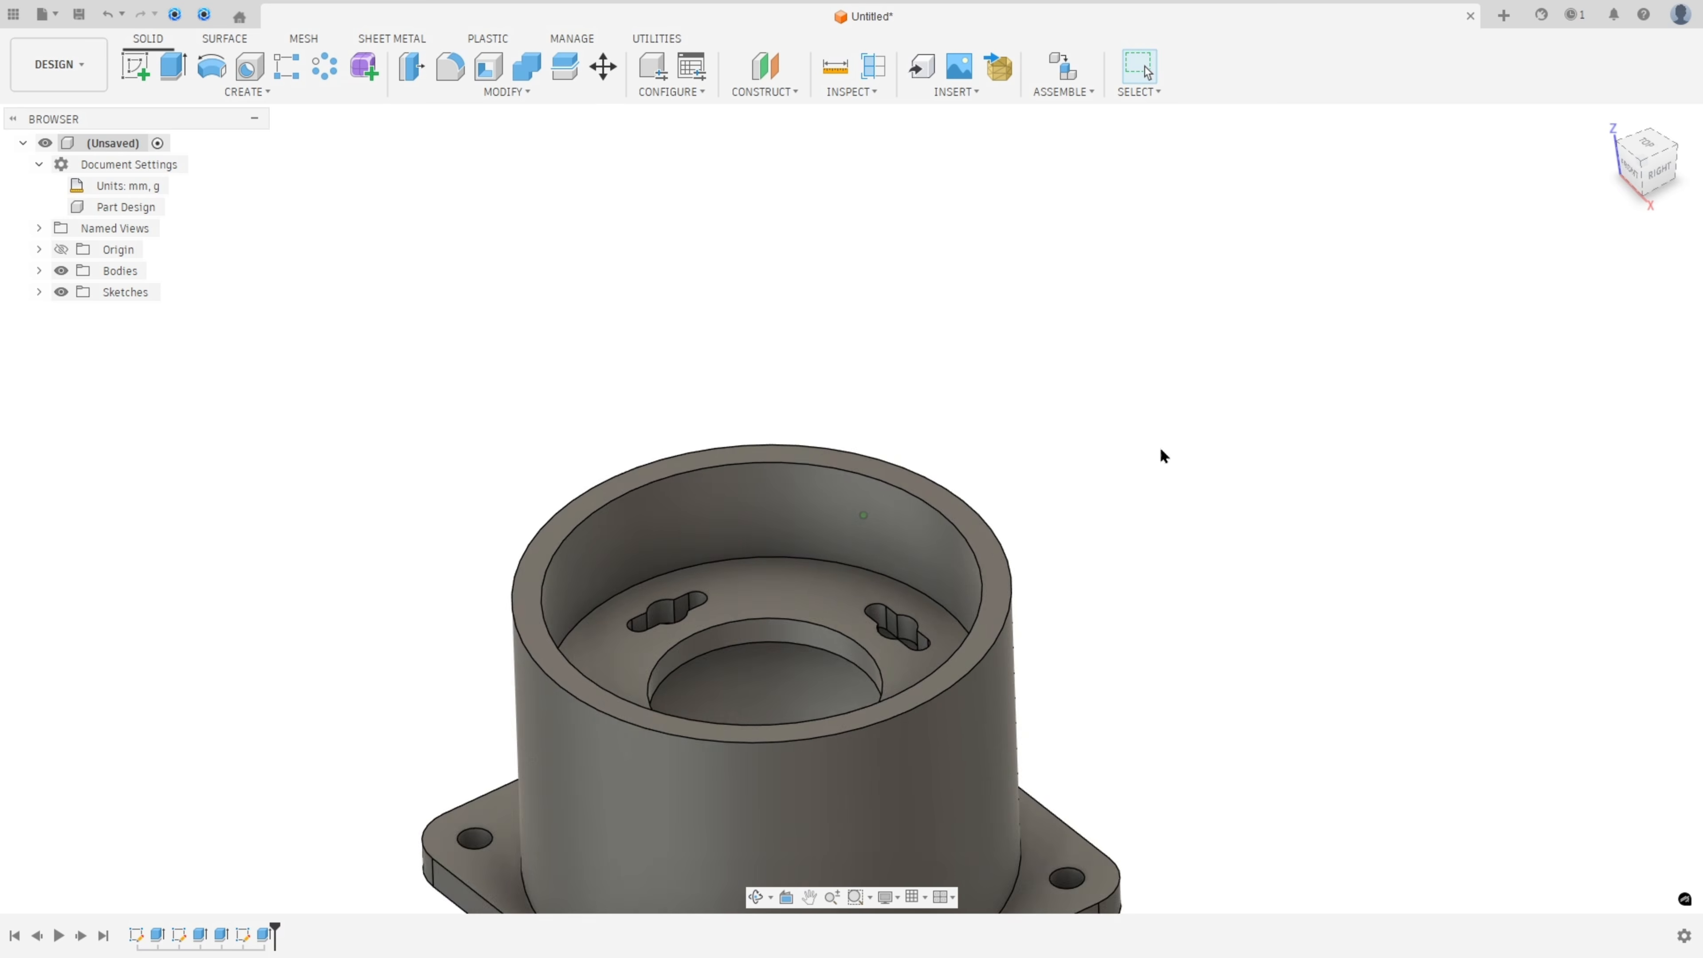
Consult the Draw 98 PDF and apply a 2 mm equal-distance chamfer to the upper edge of the inner flange's 40 mm opening
{"action": "middle_click_drag", "start_coordinate": [1140, 450], "coordinate": [1148, 337]}
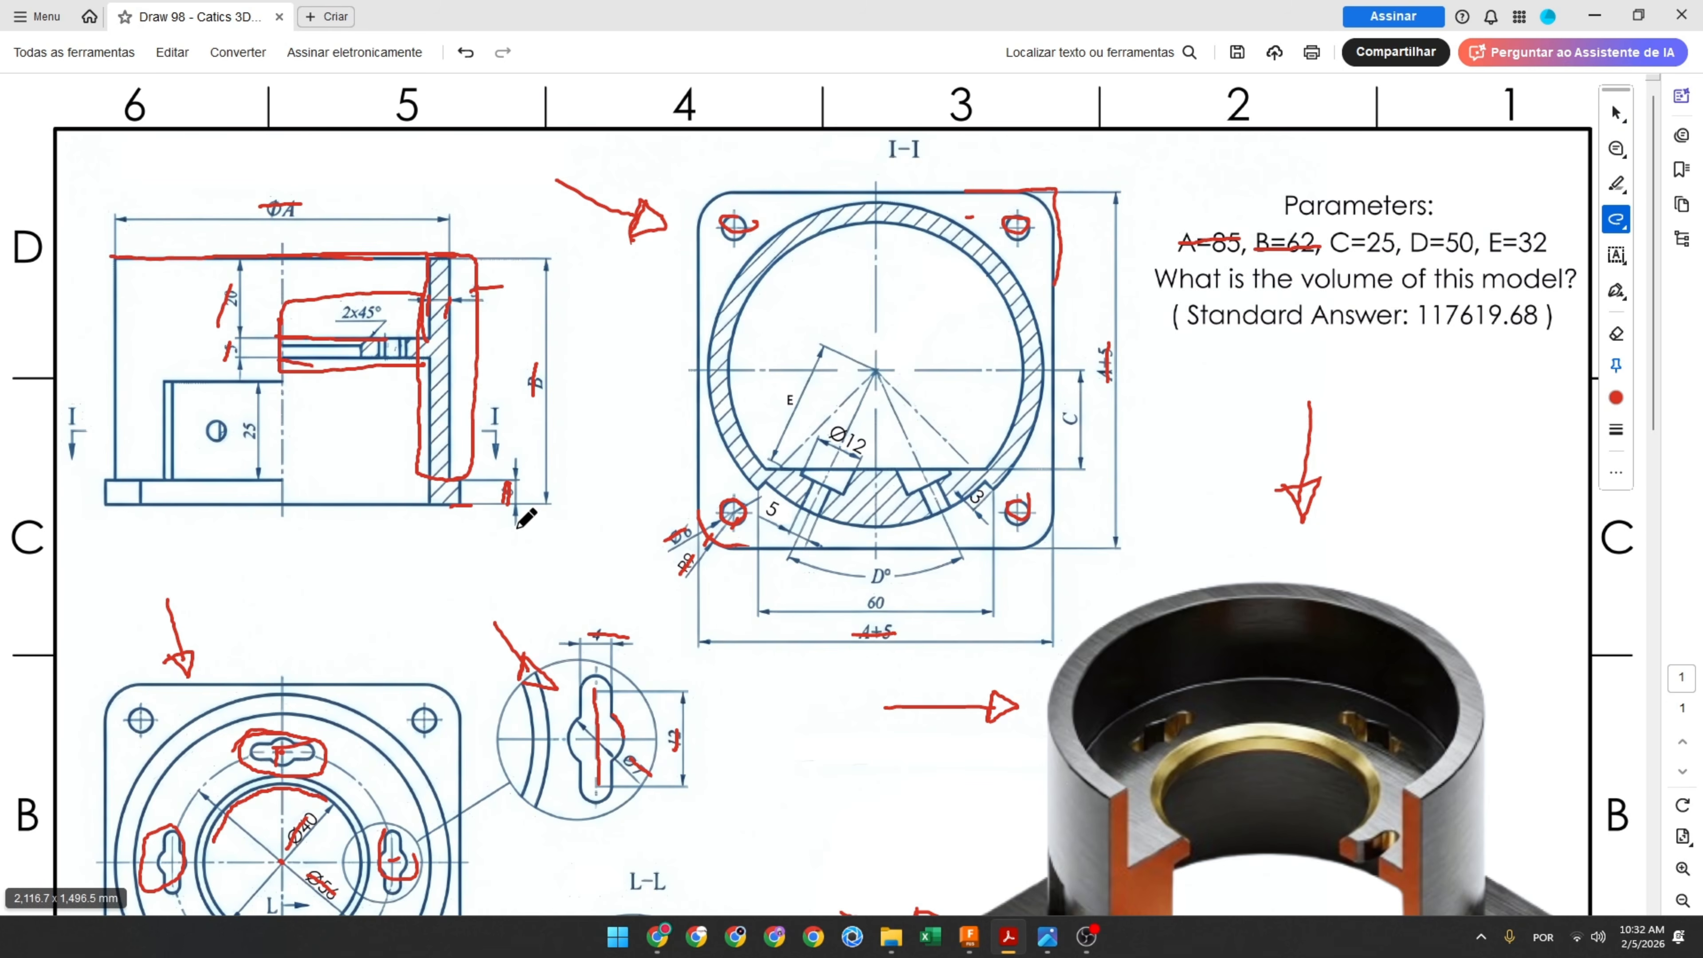
{"action": "scroll", "coordinate": [463, 522], "scroll_direction": "down", "scroll_amount": 1}
{"action": "scroll", "coordinate": [462, 522], "scroll_direction": "up", "scroll_amount": 1}
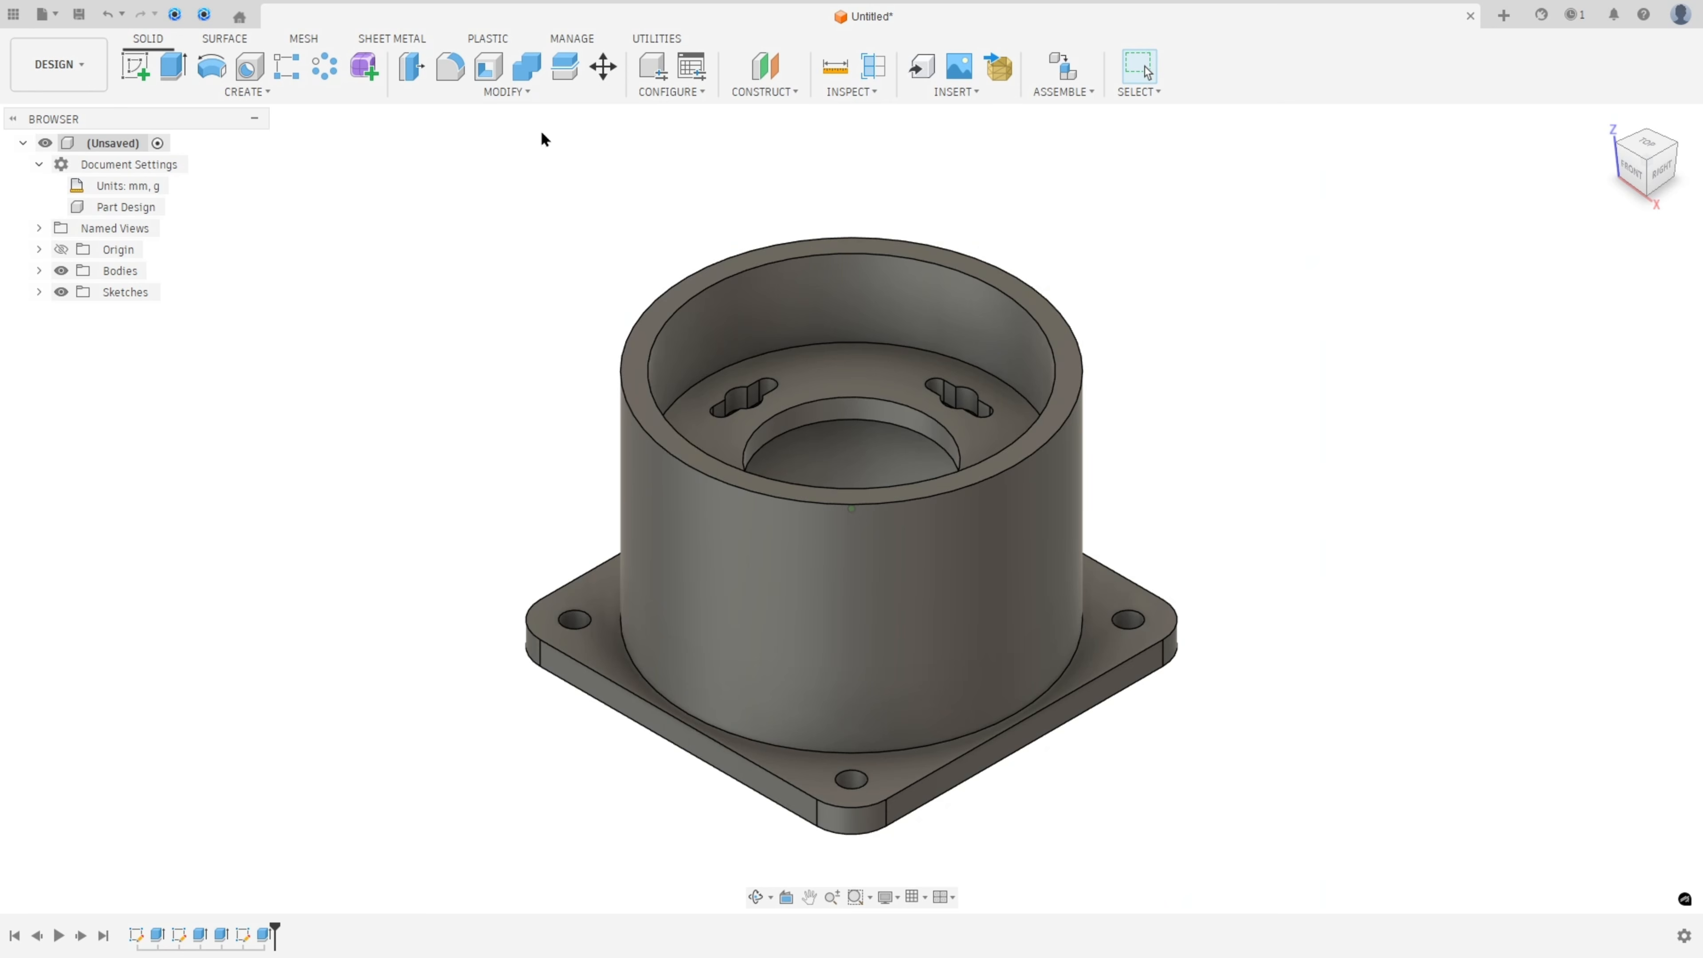
{"action": "left_click", "coordinate": [506, 92]}
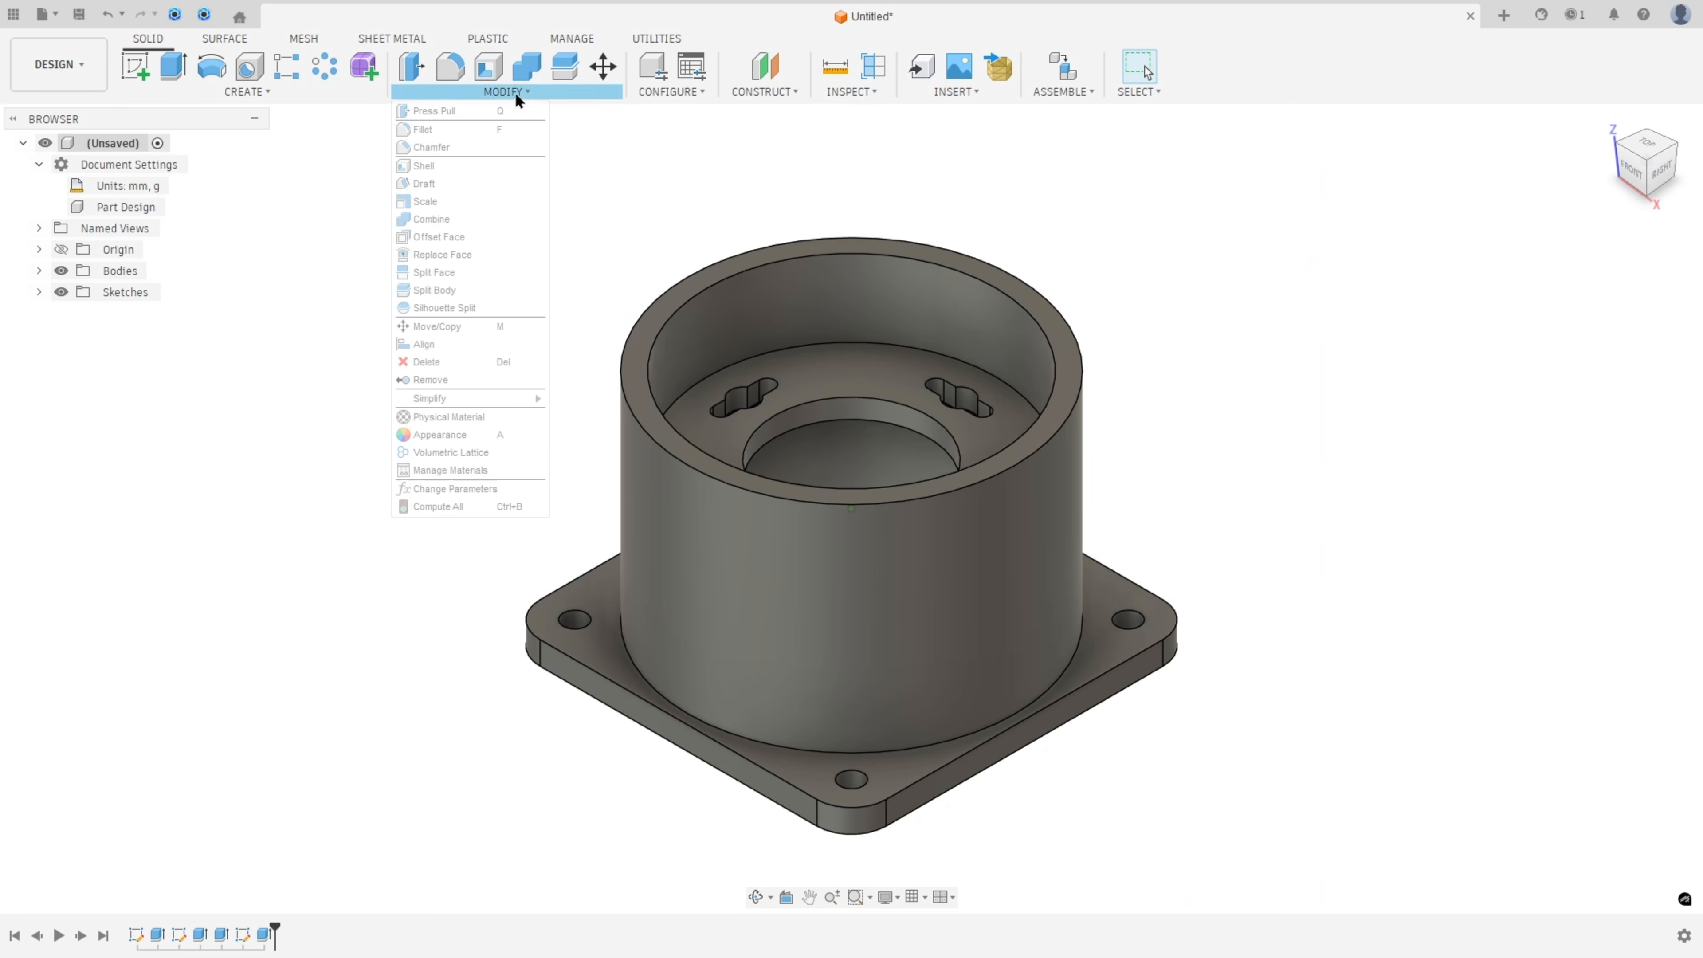
{"action": "left_click", "coordinate": [456, 150]}
{"action": "scroll", "coordinate": [852, 498], "scroll_direction": "up", "scroll_amount": 1}
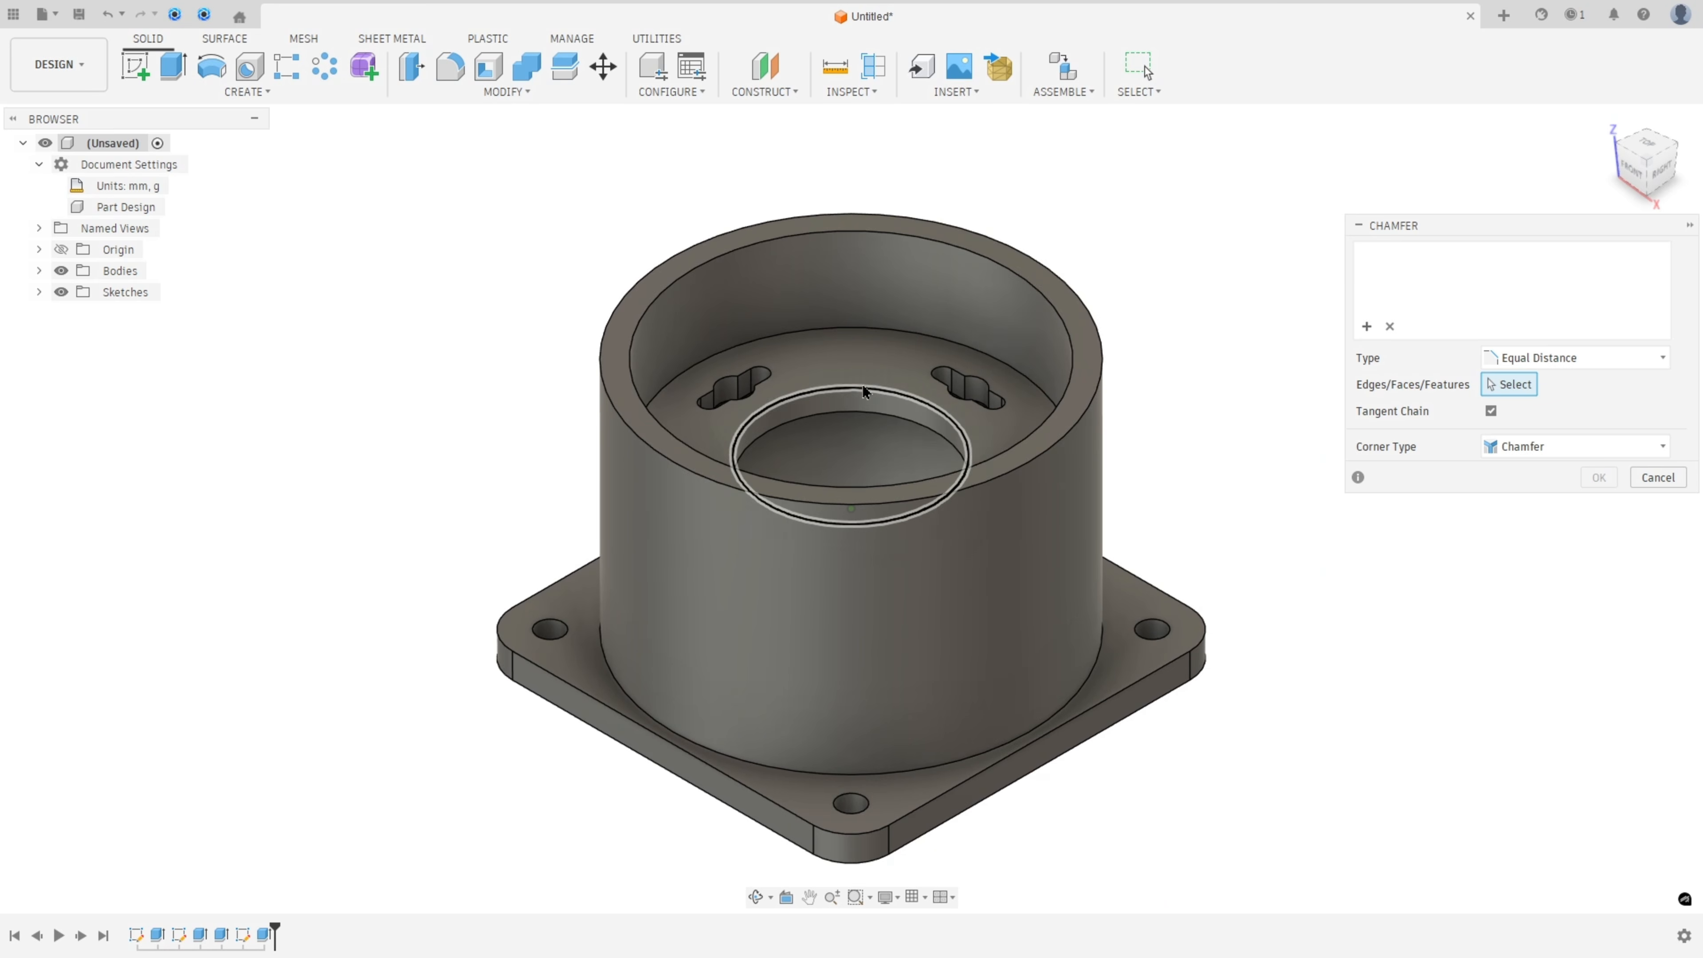
{"action": "left_click", "coordinate": [862, 386]}
{"action": "type", "text": "2"}
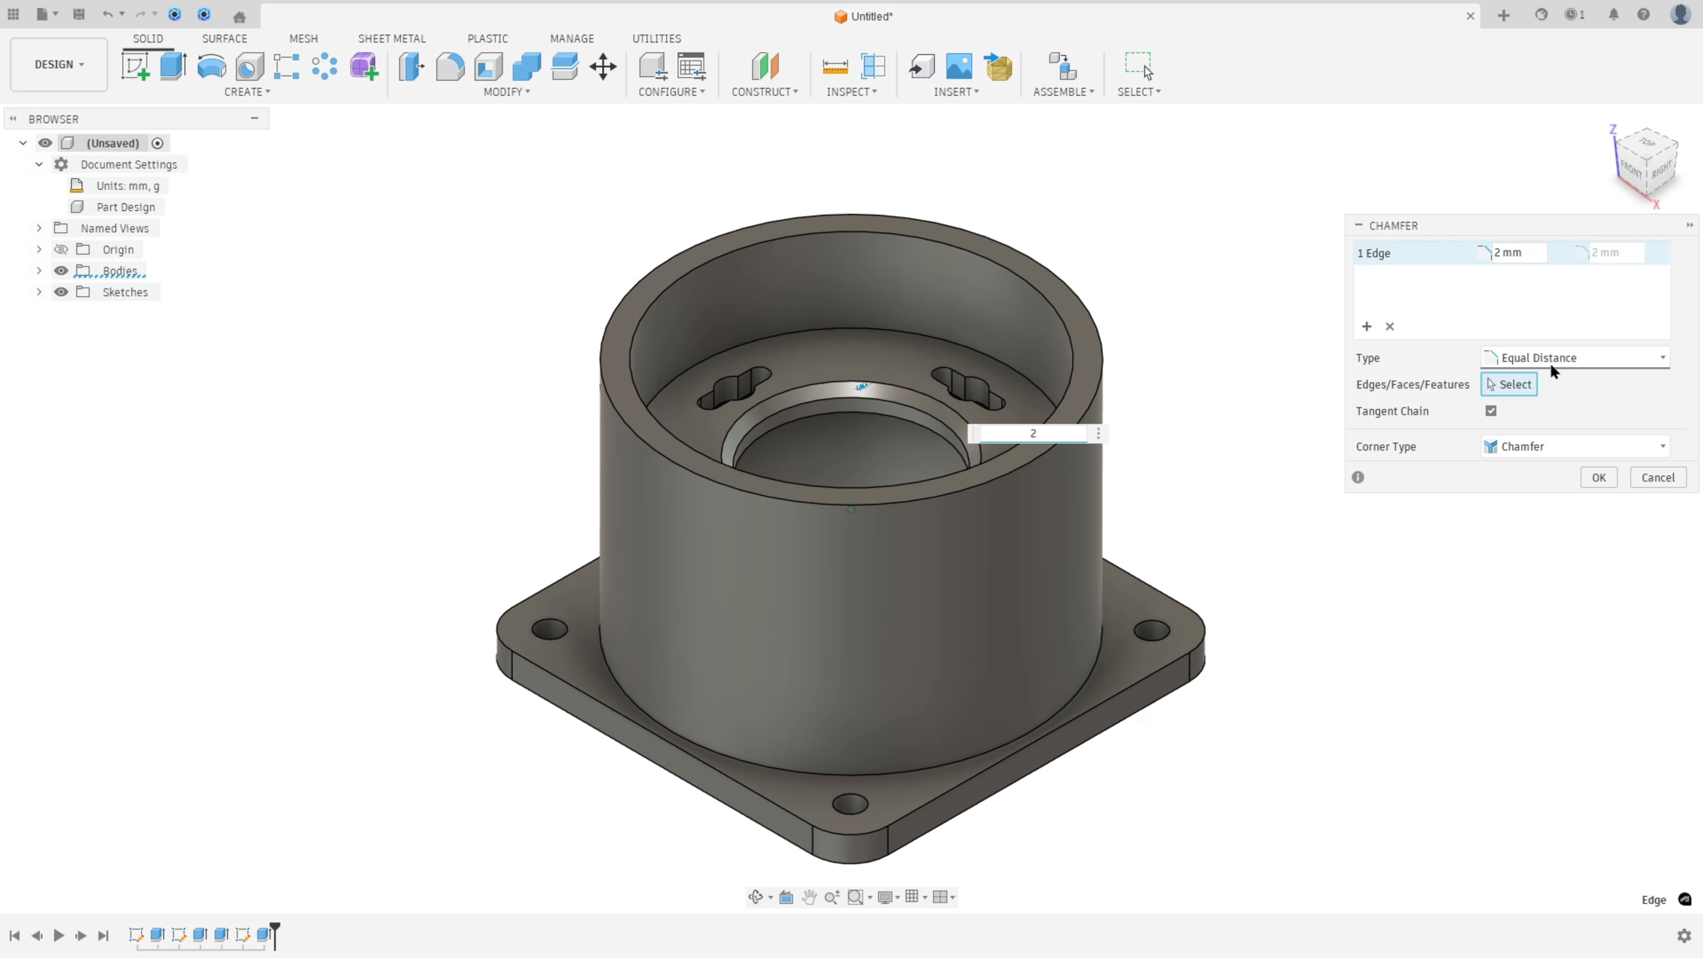
{"action": "left_click", "coordinate": [1598, 477]}
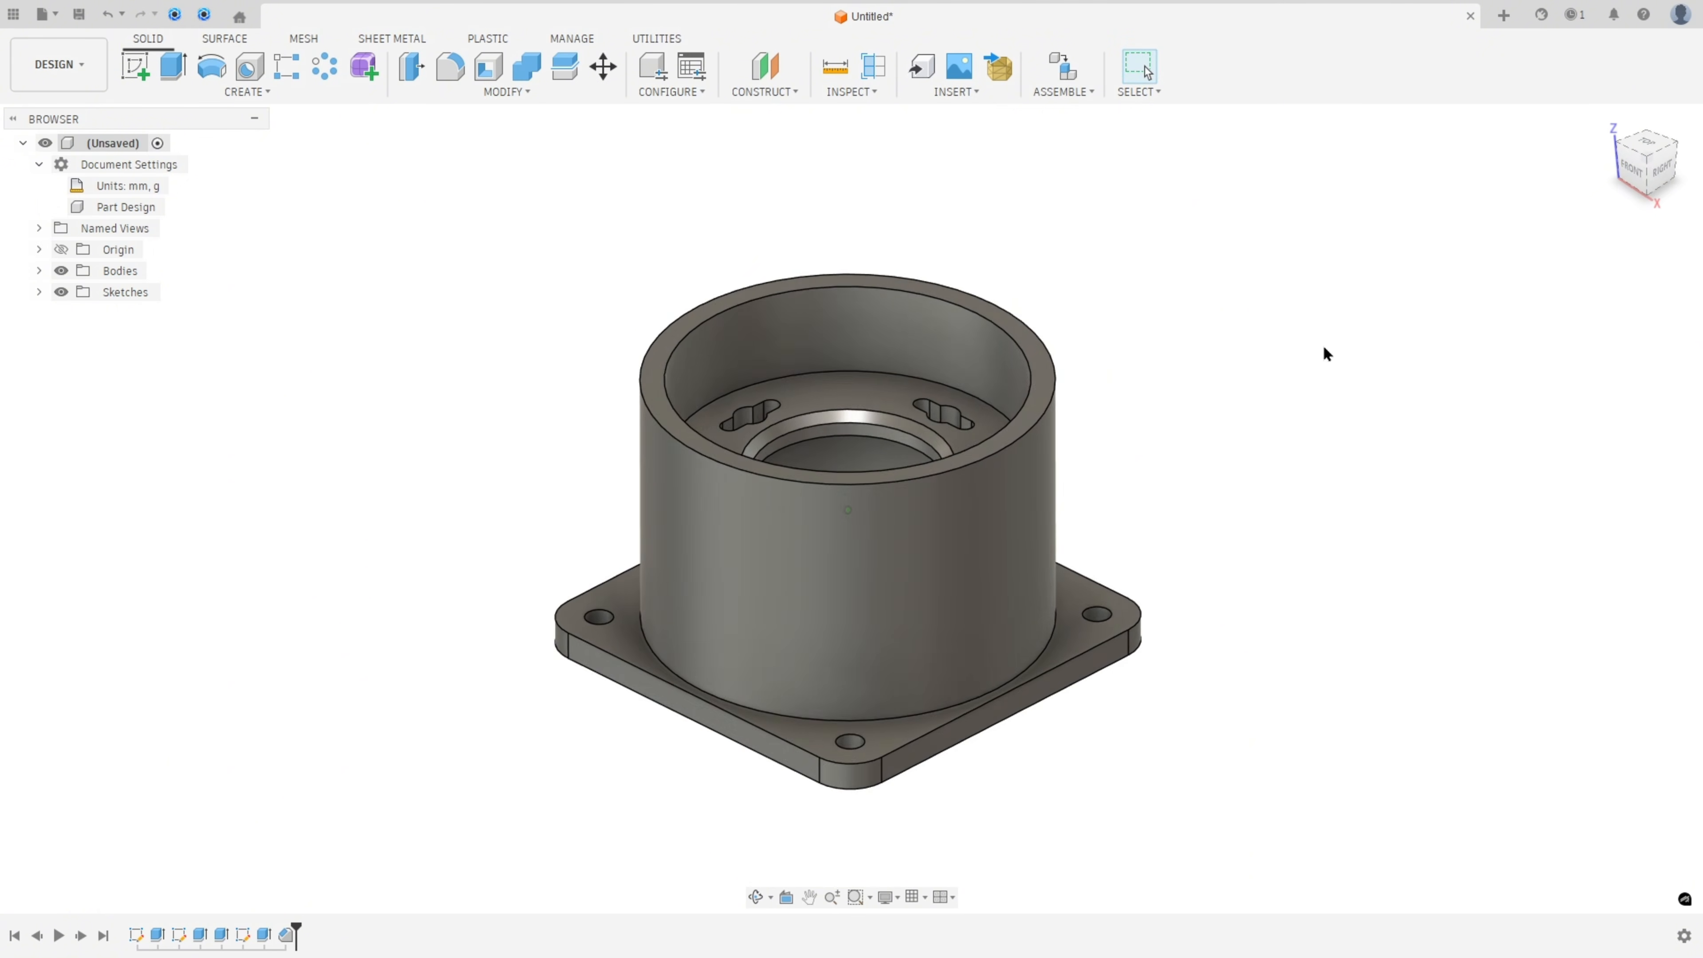
Switch to the Draw 98 PDF, outline the inner block in the cutaway 3D view in red, and return to Fusion
{"action": "key", "text": "F6"}
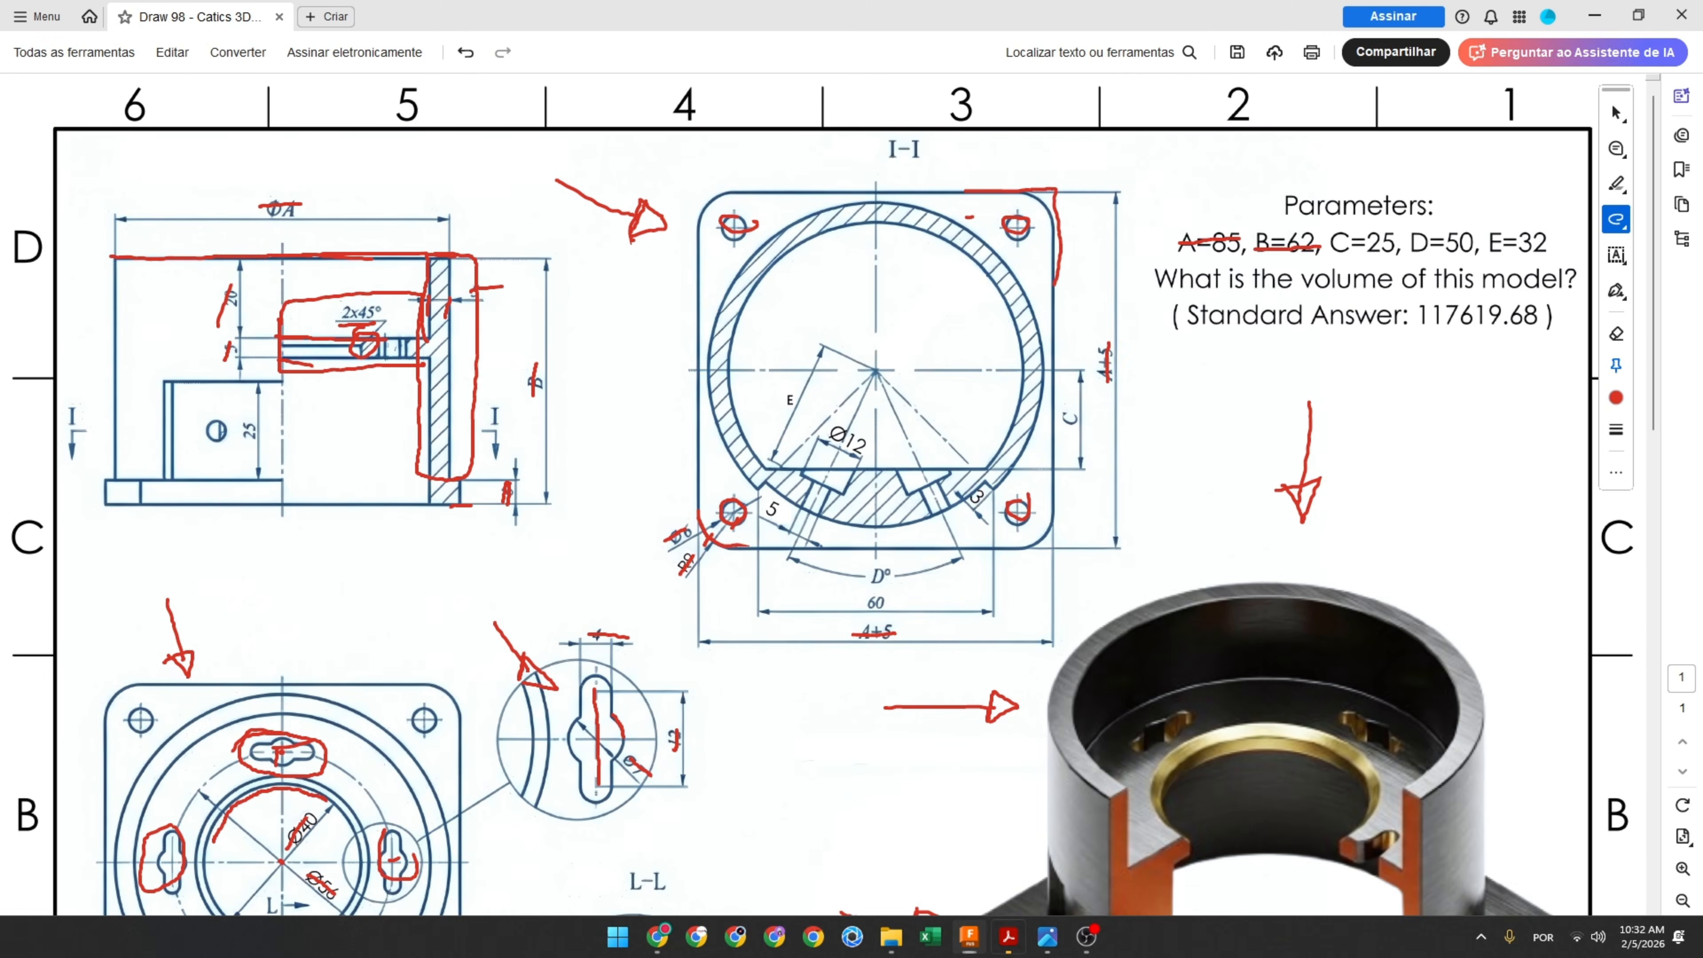
{"action": "scroll", "coordinate": [773, 458], "scroll_direction": "up", "scroll_amount": 5, "text": "ctrl"}
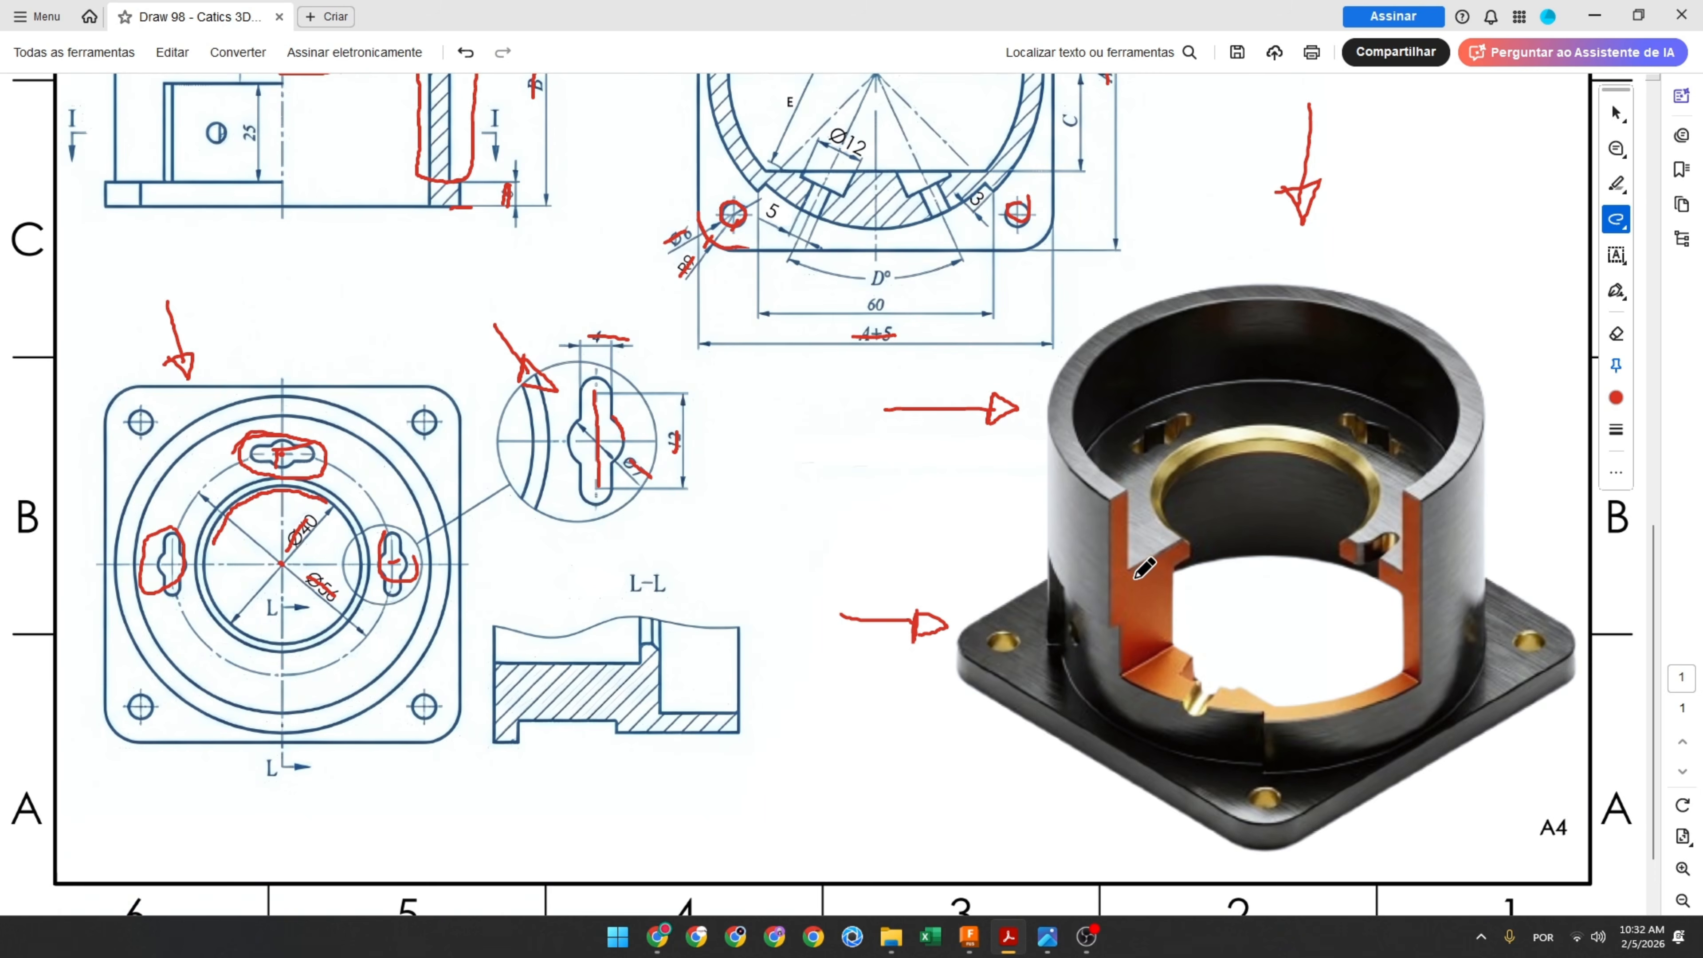
{"action": "mouse_move", "coordinate": [1123, 644]}
{"action": "left_mouse_down"}
{"action": "mouse_move", "coordinate": [1130, 683]}
{"action": "mouse_move", "coordinate": [1185, 575]}
{"action": "left_mouse_up"}
{"action": "scroll", "coordinate": [850, 563], "scroll_direction": "up", "scroll_amount": 3}
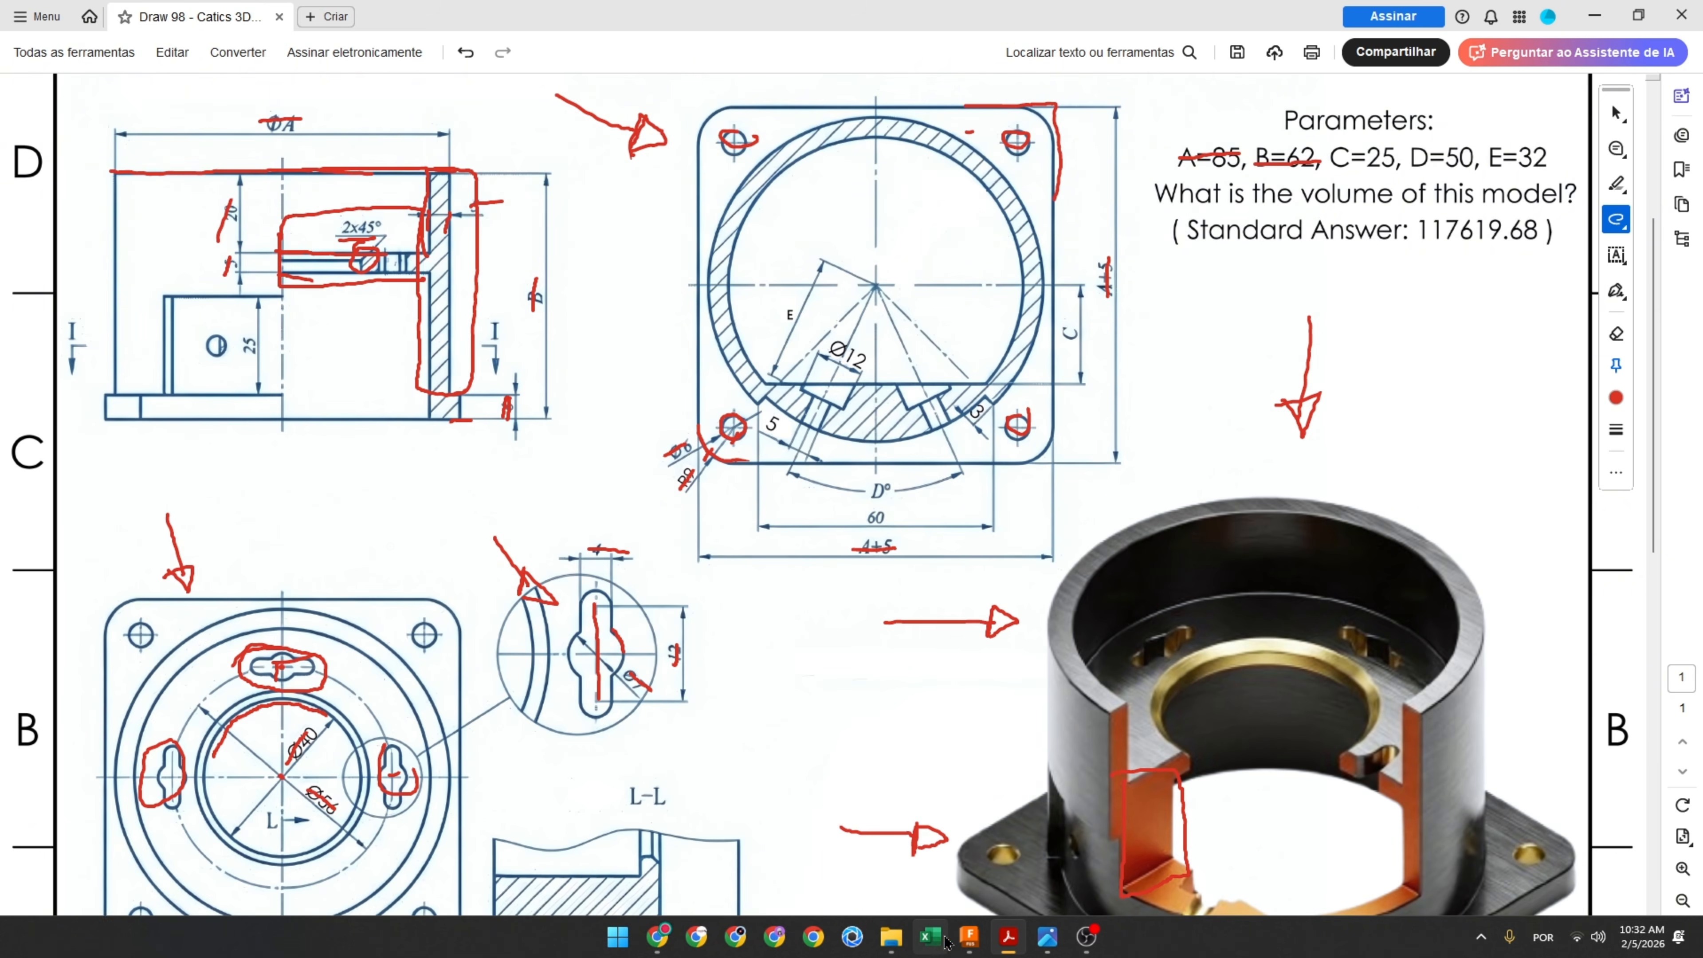
{"action": "left_click", "coordinate": [970, 936]}
Start a sketch on the underside of the square base flange and project the housing's inner wall circle into it
{"action": "left_click", "coordinate": [143, 76]}
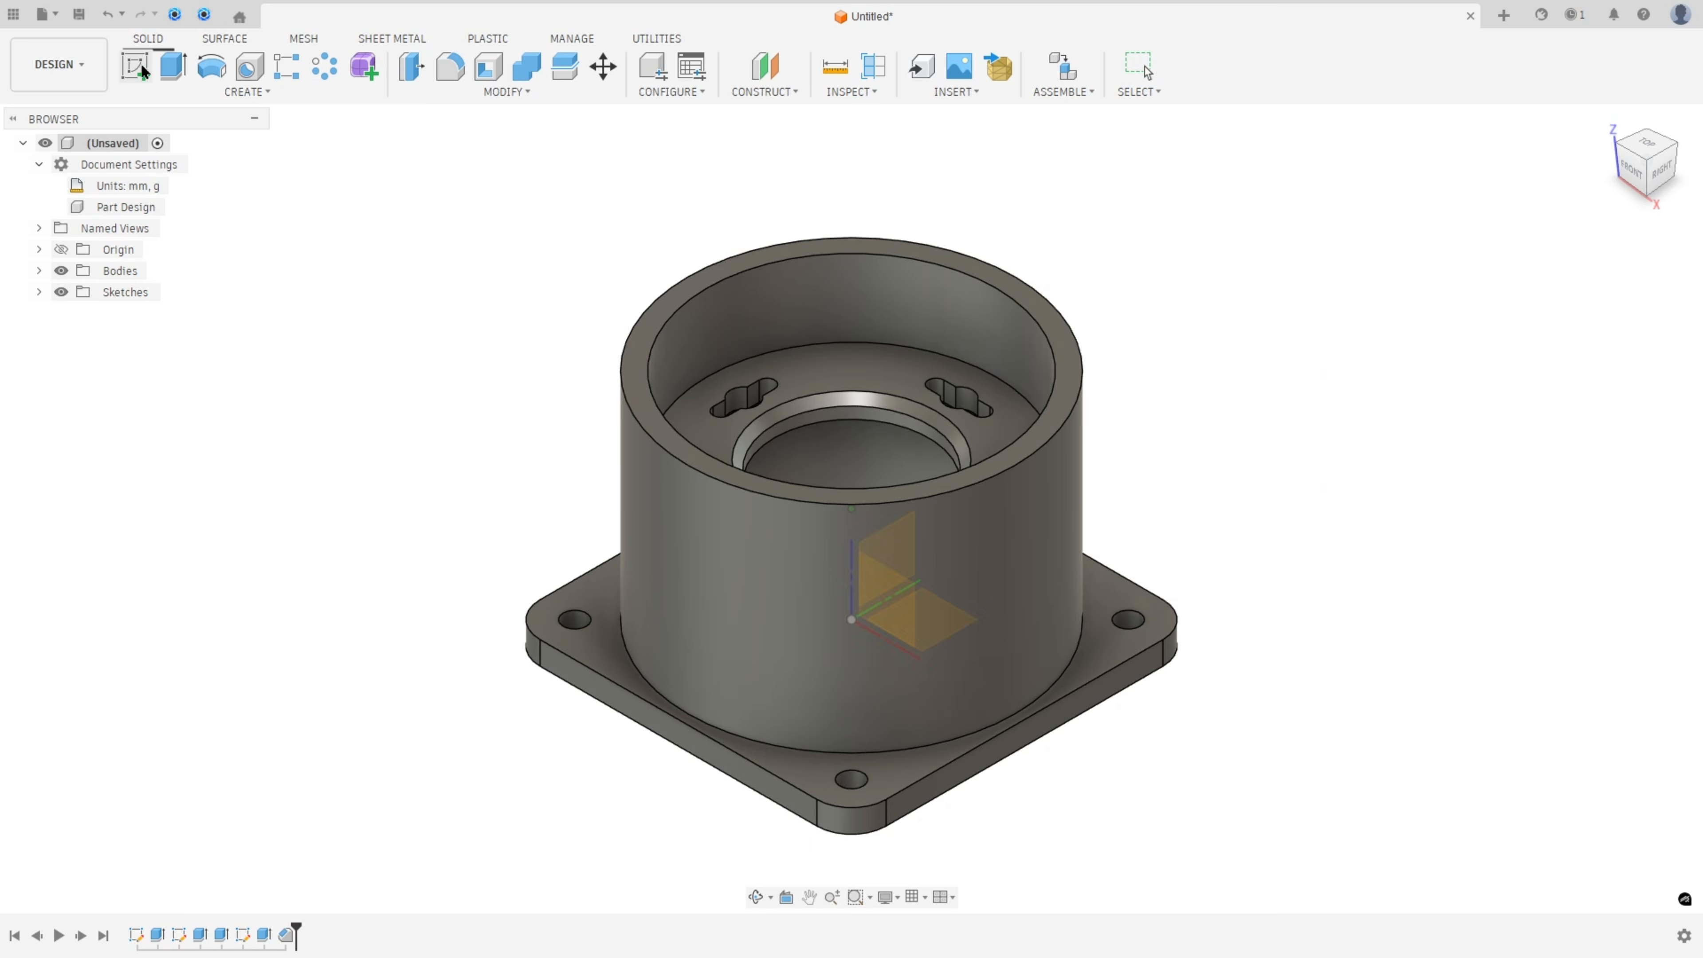
{"action": "left_click", "coordinate": [905, 591]}
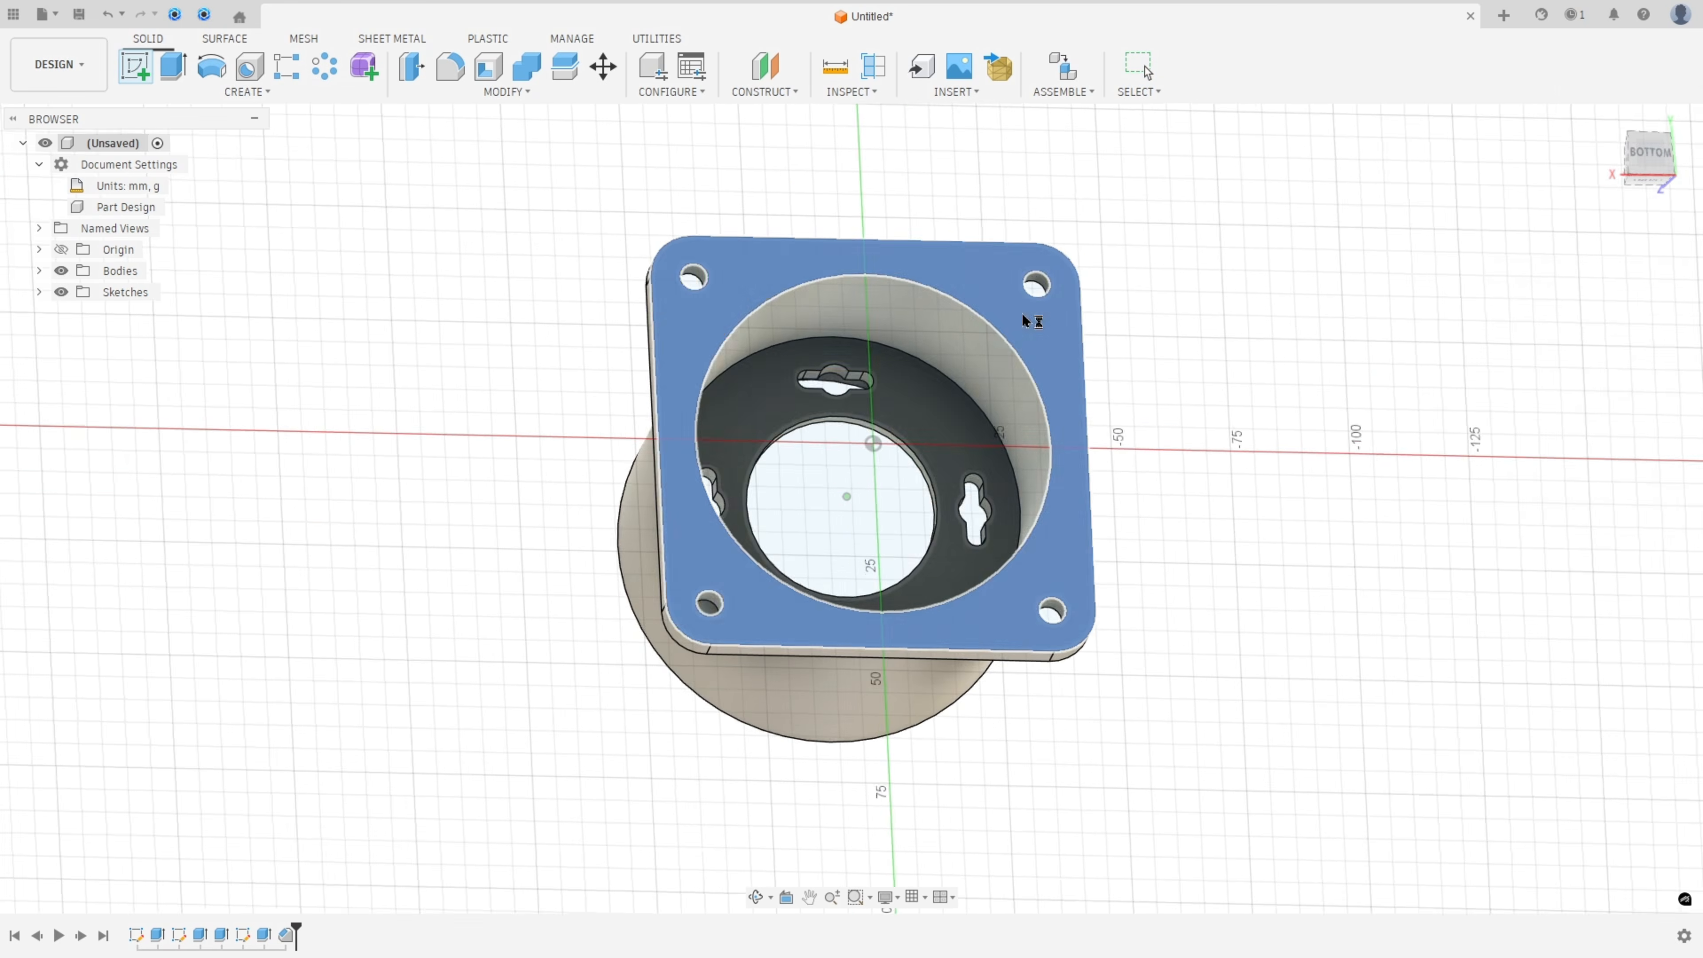
{"action": "left_click", "coordinate": [1022, 313]}
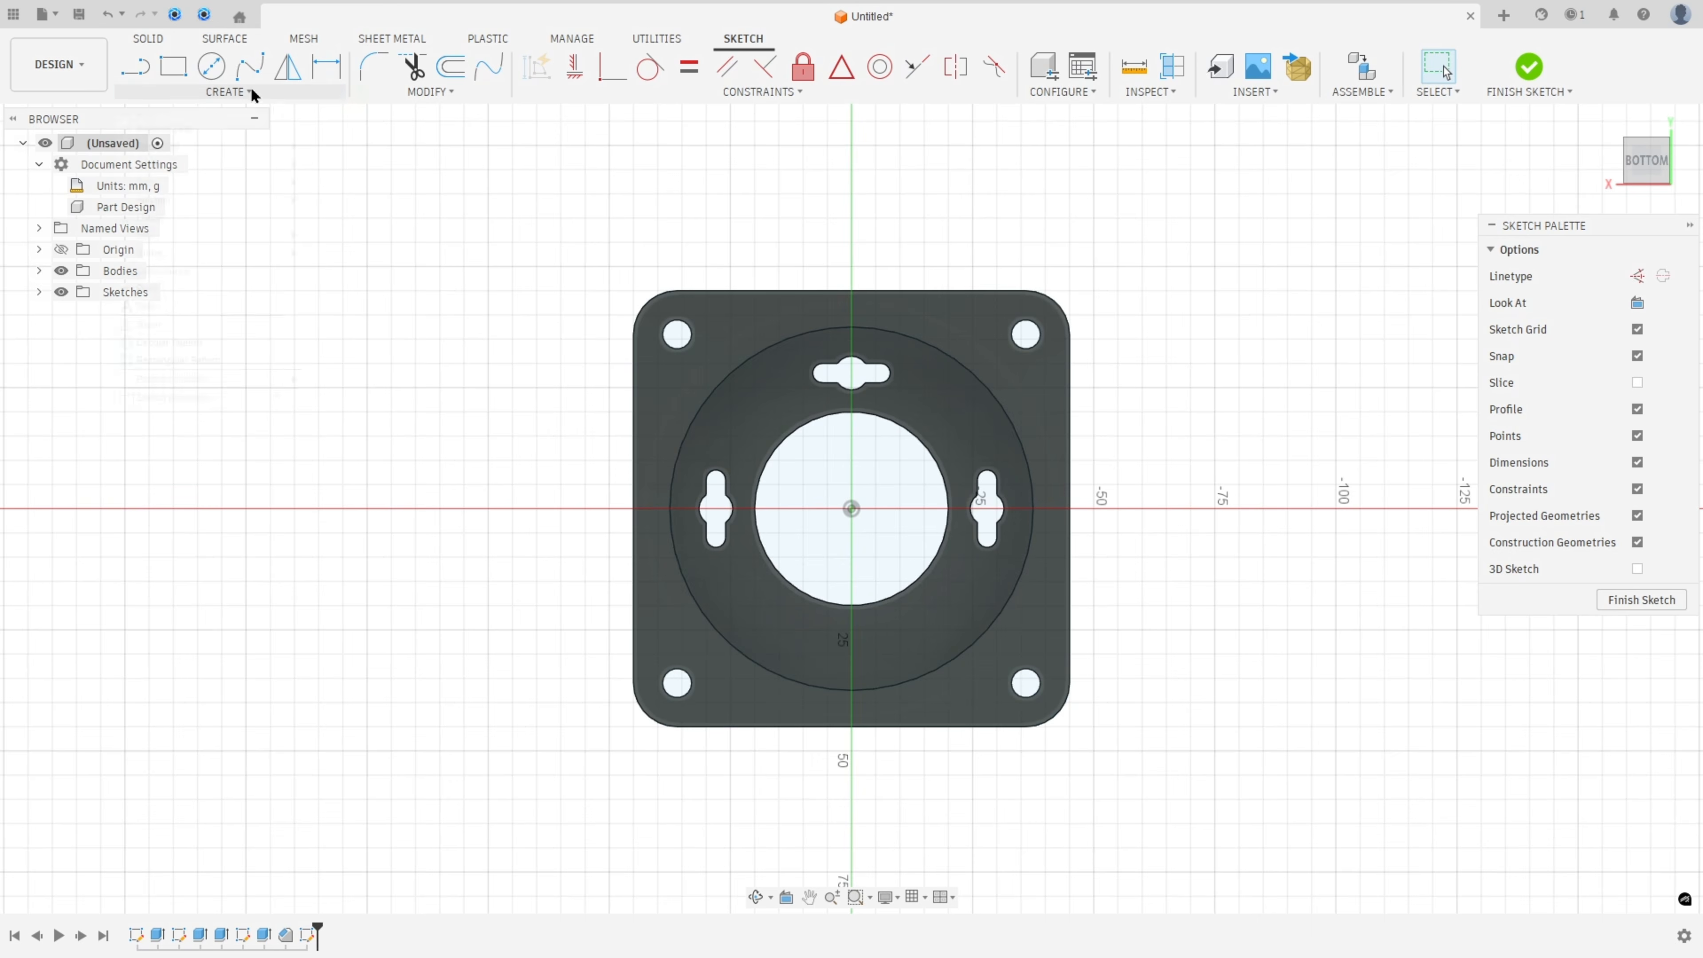
{"action": "left_click", "coordinate": [251, 97]}
{"action": "mouse_move", "coordinate": [192, 383]}
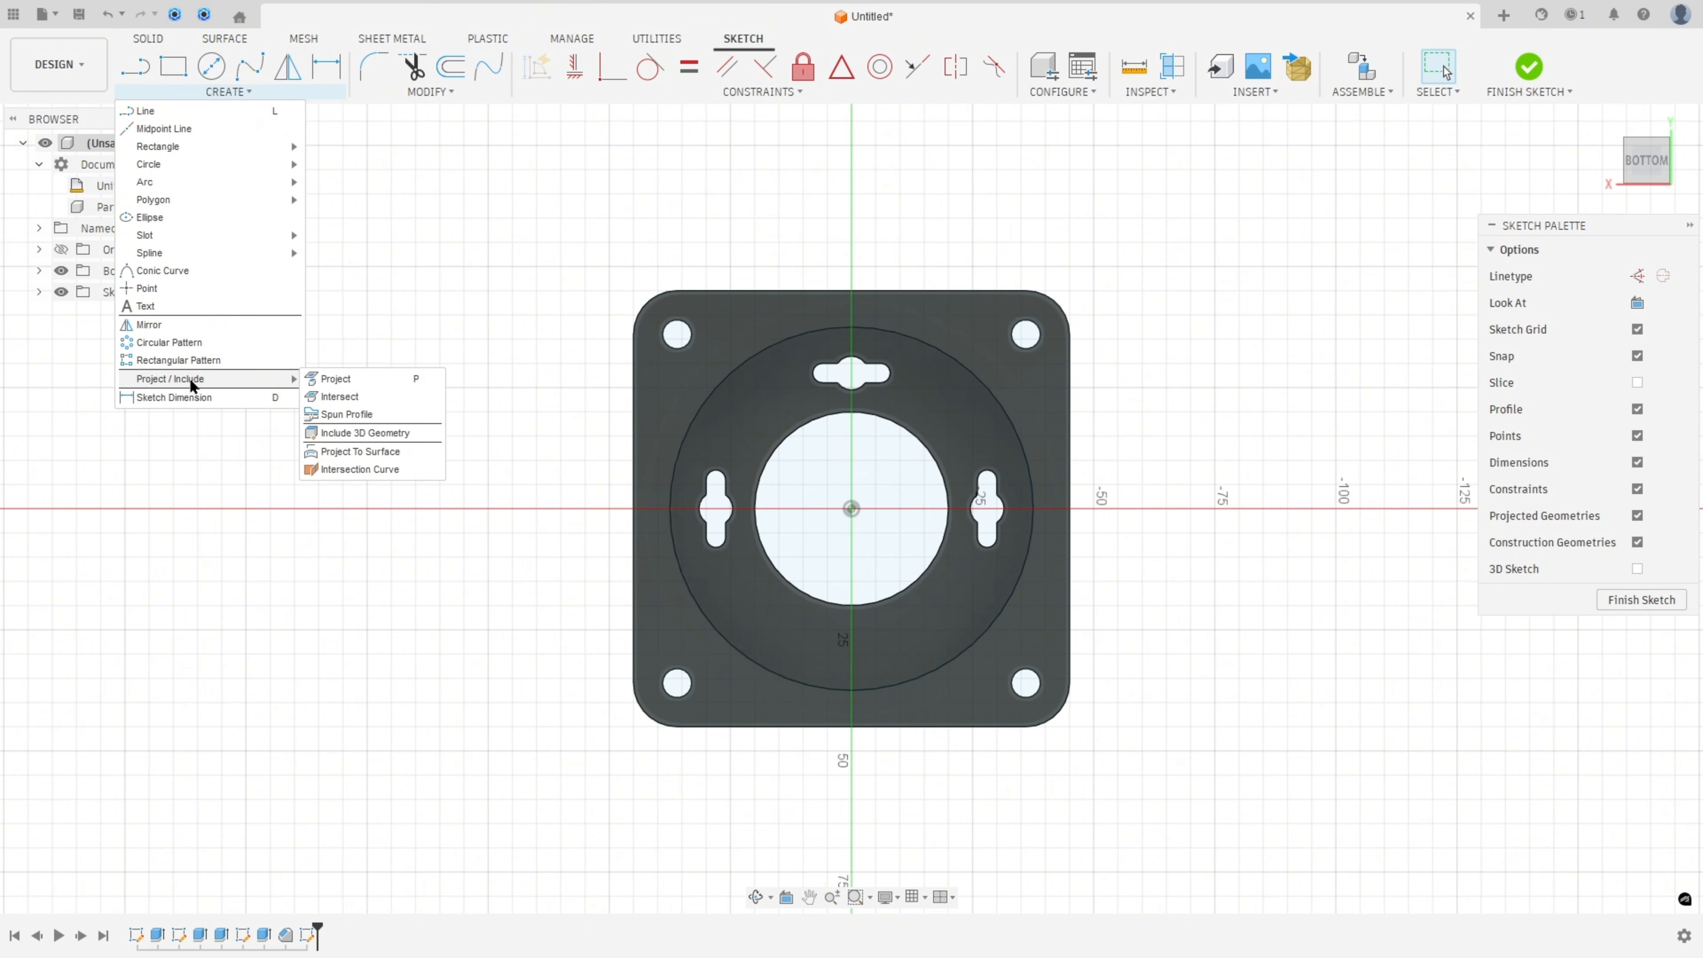
{"action": "left_click", "coordinate": [329, 379]}
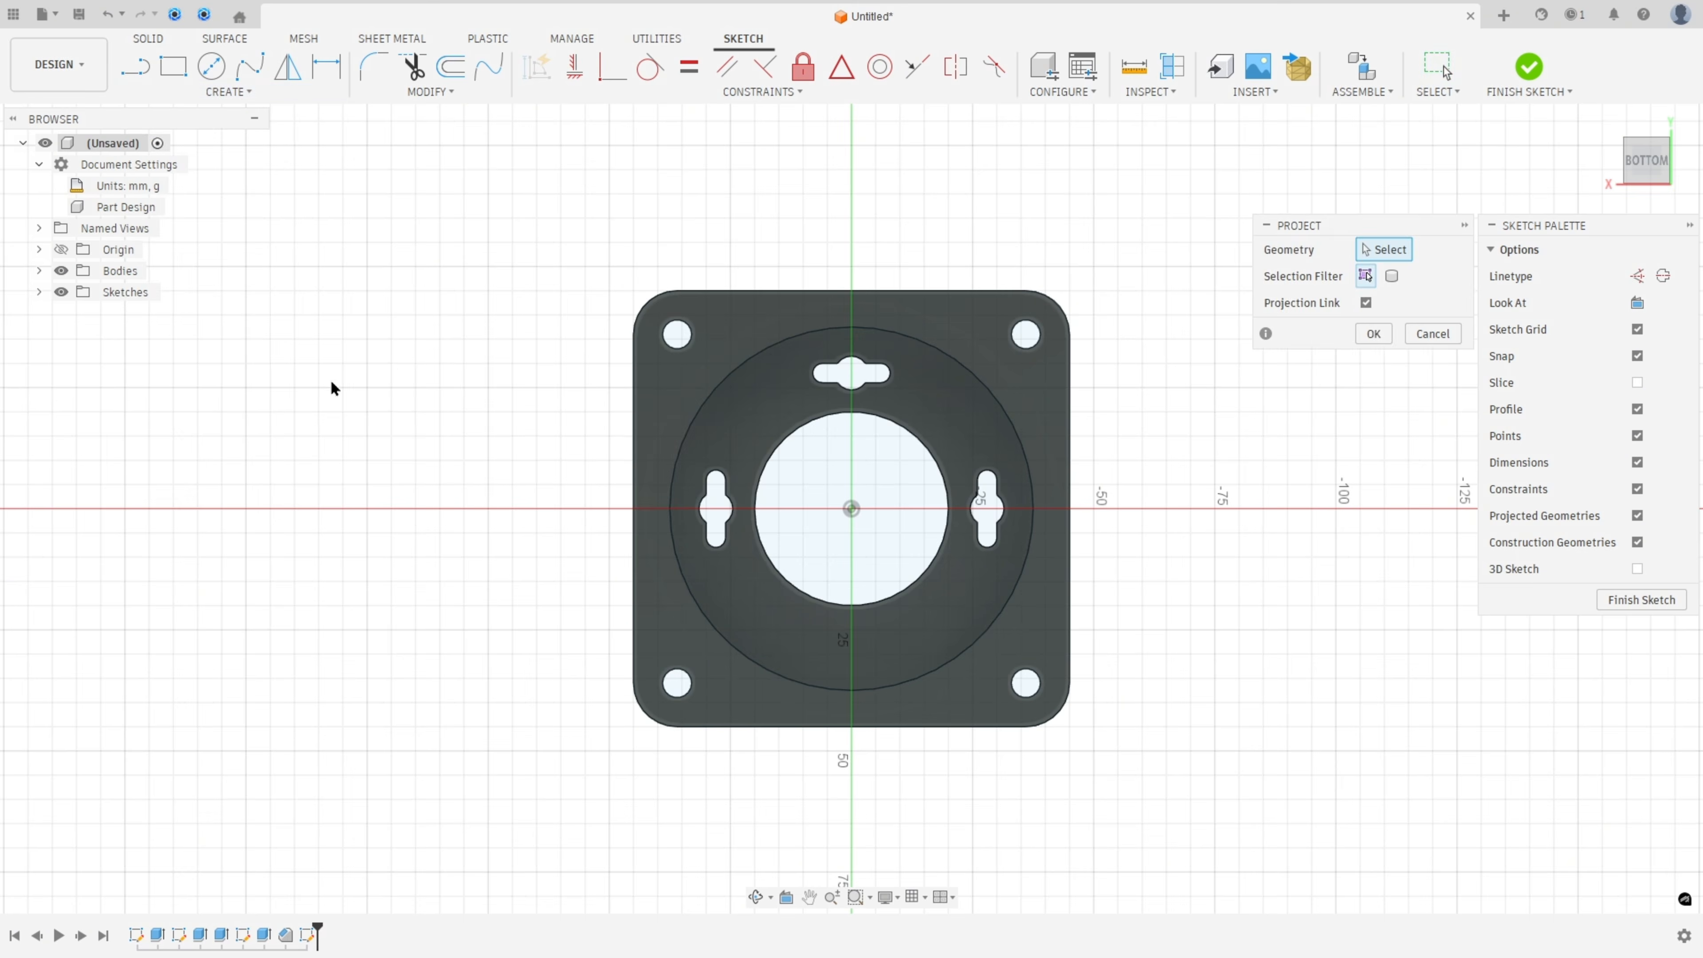
{"action": "left_click", "coordinate": [691, 594]}
{"action": "left_click", "coordinate": [1368, 334]}
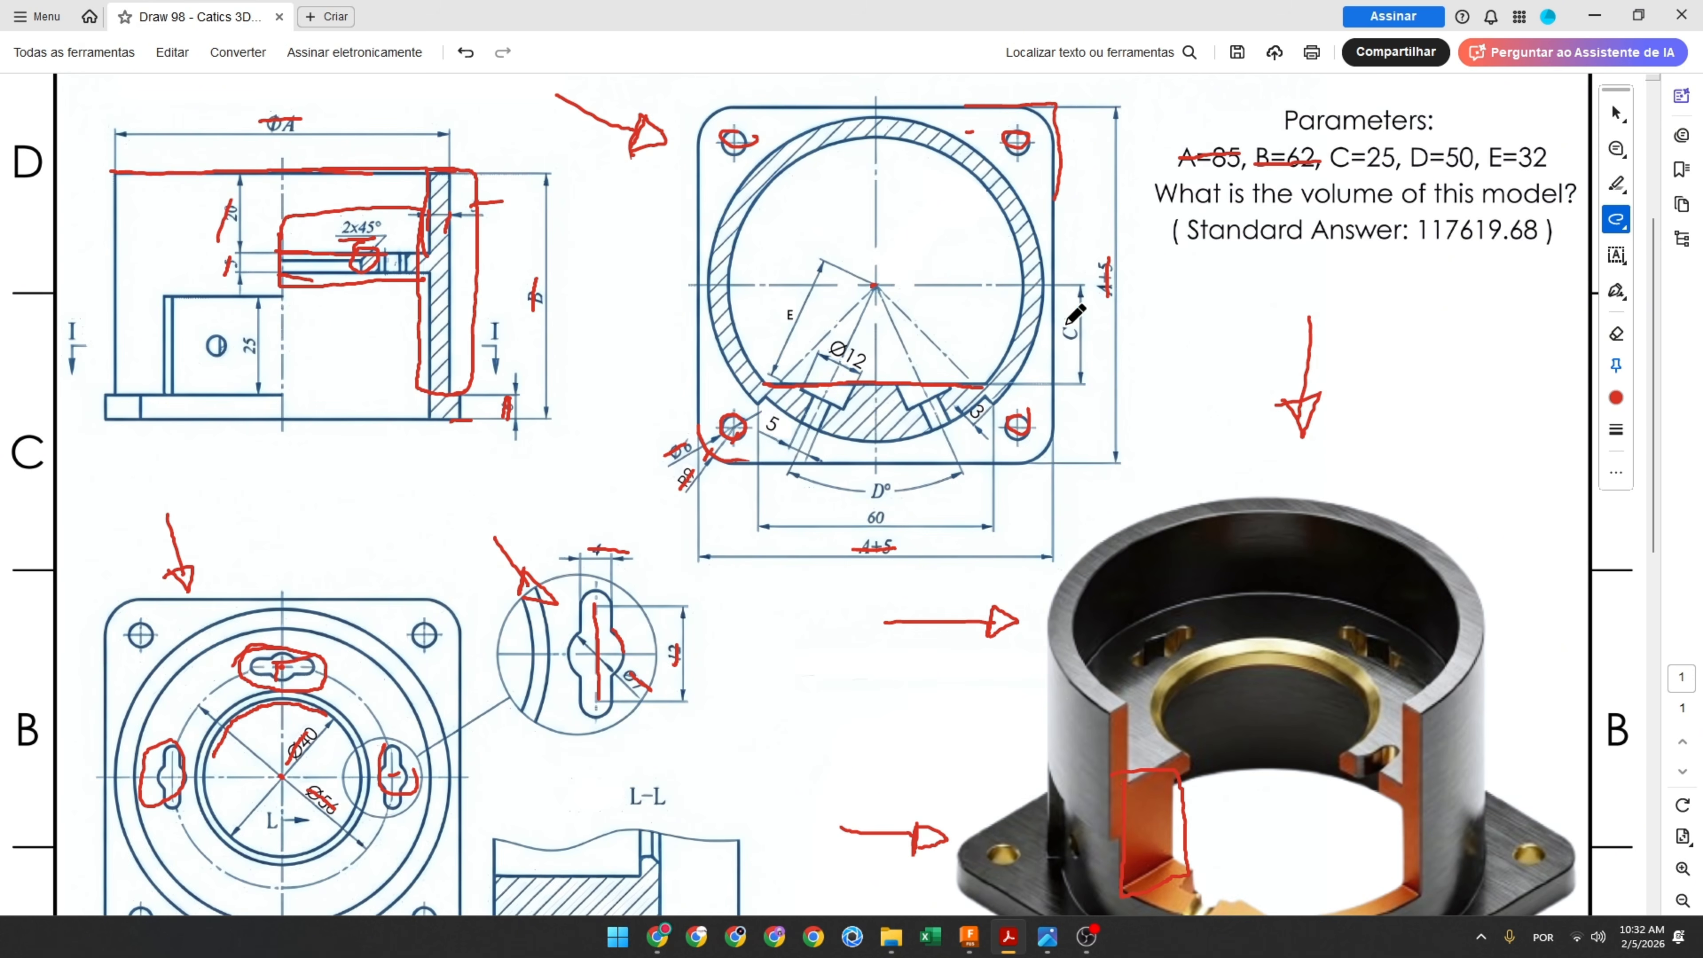
Mark parameter C=25 in the PDF, return to Fusion, and draw a horizontal chord about 64 mm long across the projected circle below its centre
{"action": "left_click_drag", "start_coordinate": [1340, 154], "coordinate": [1399, 159]}
{"action": "left_click", "coordinate": [971, 936]}
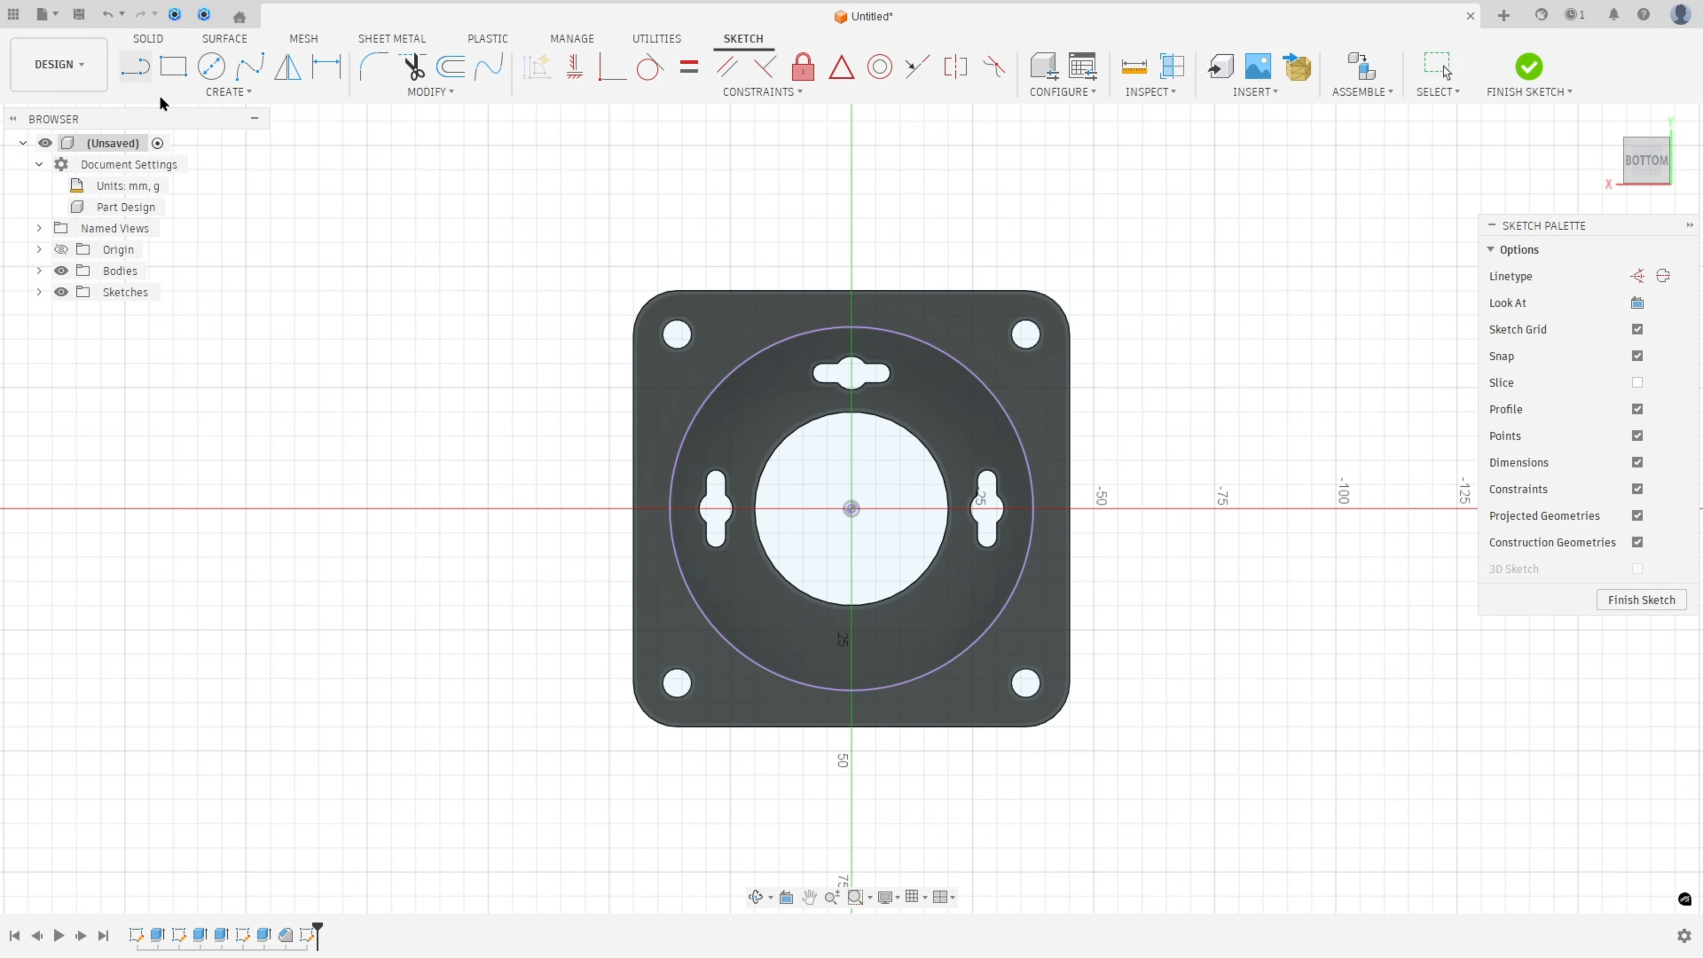
{"action": "left_click", "coordinate": [697, 603]}
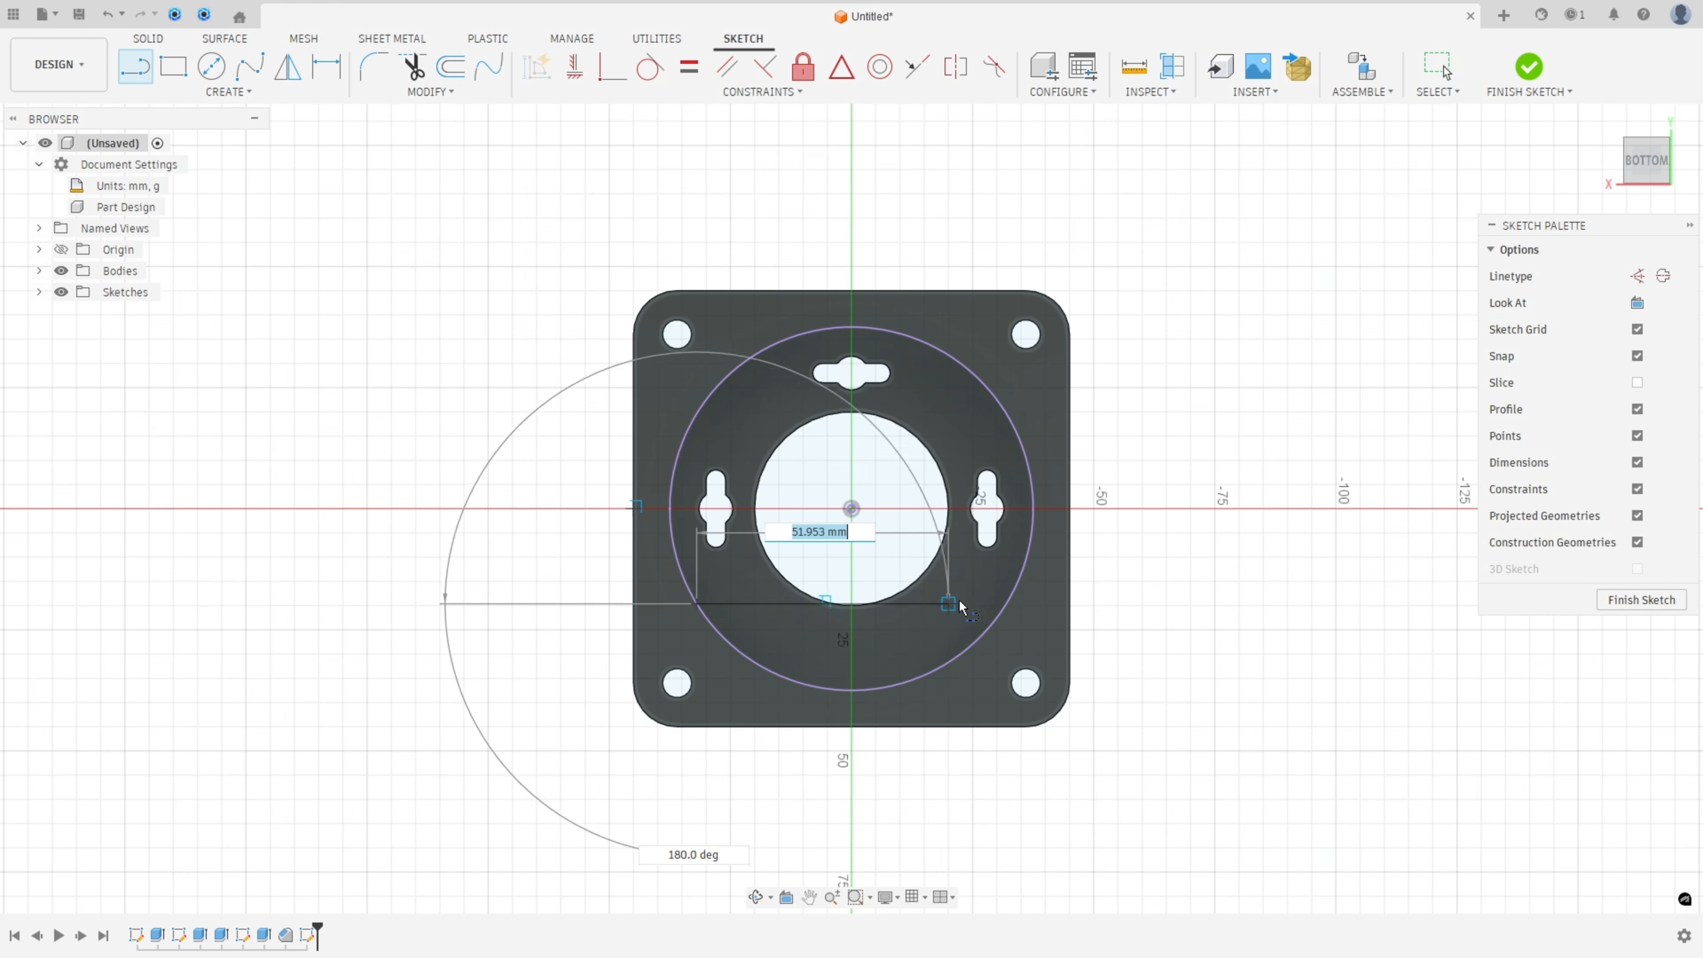
{"action": "left_click", "coordinate": [1006, 603]}
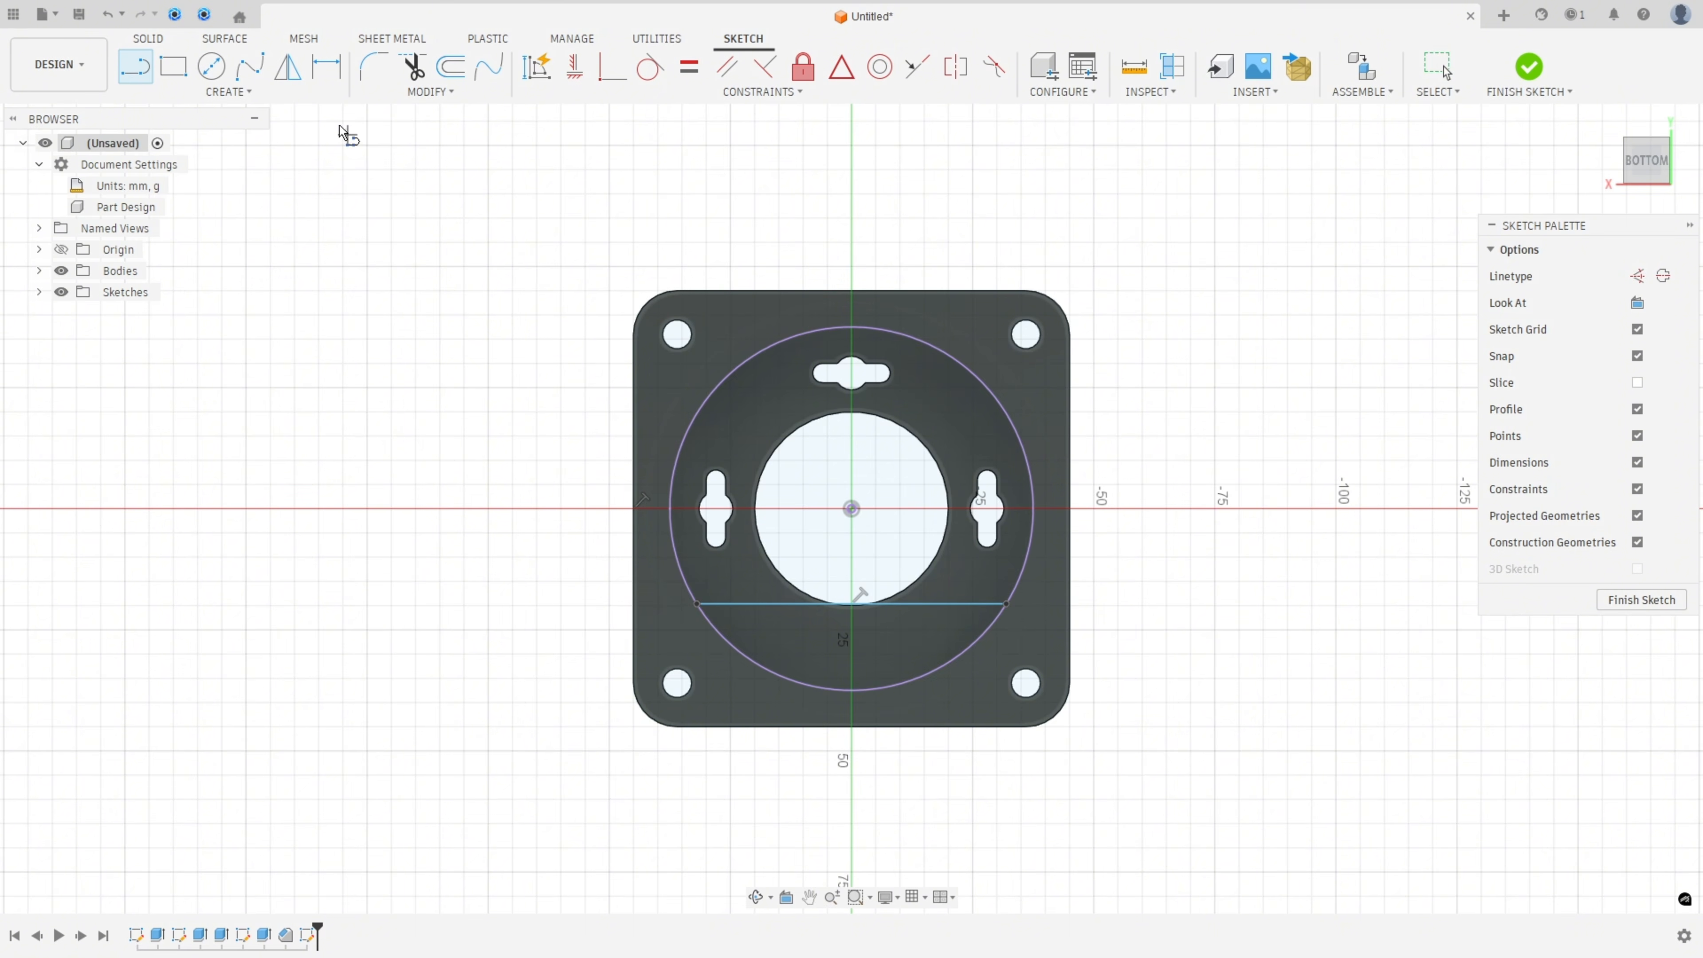
Dimension the distance between the chord and the circle's centre as 25 mm
{"action": "key", "text": "d"}
{"action": "left_click", "coordinate": [916, 605]}
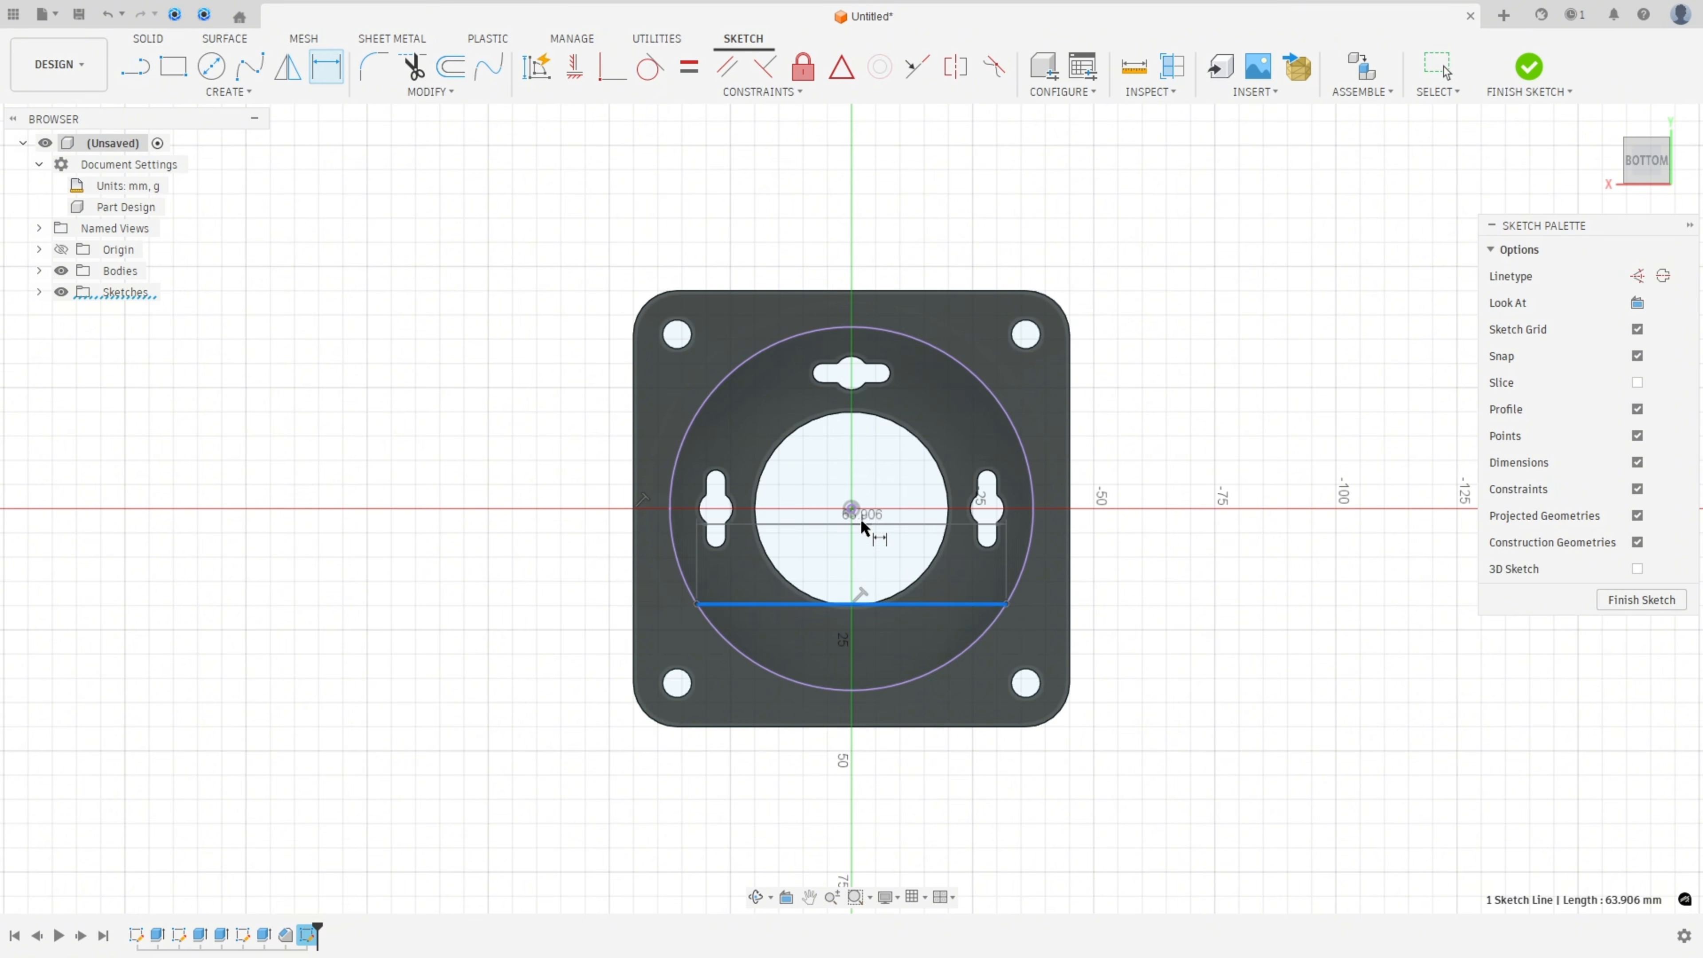
{"action": "left_click", "coordinate": [851, 508]}
{"action": "left_click", "coordinate": [1153, 550]}
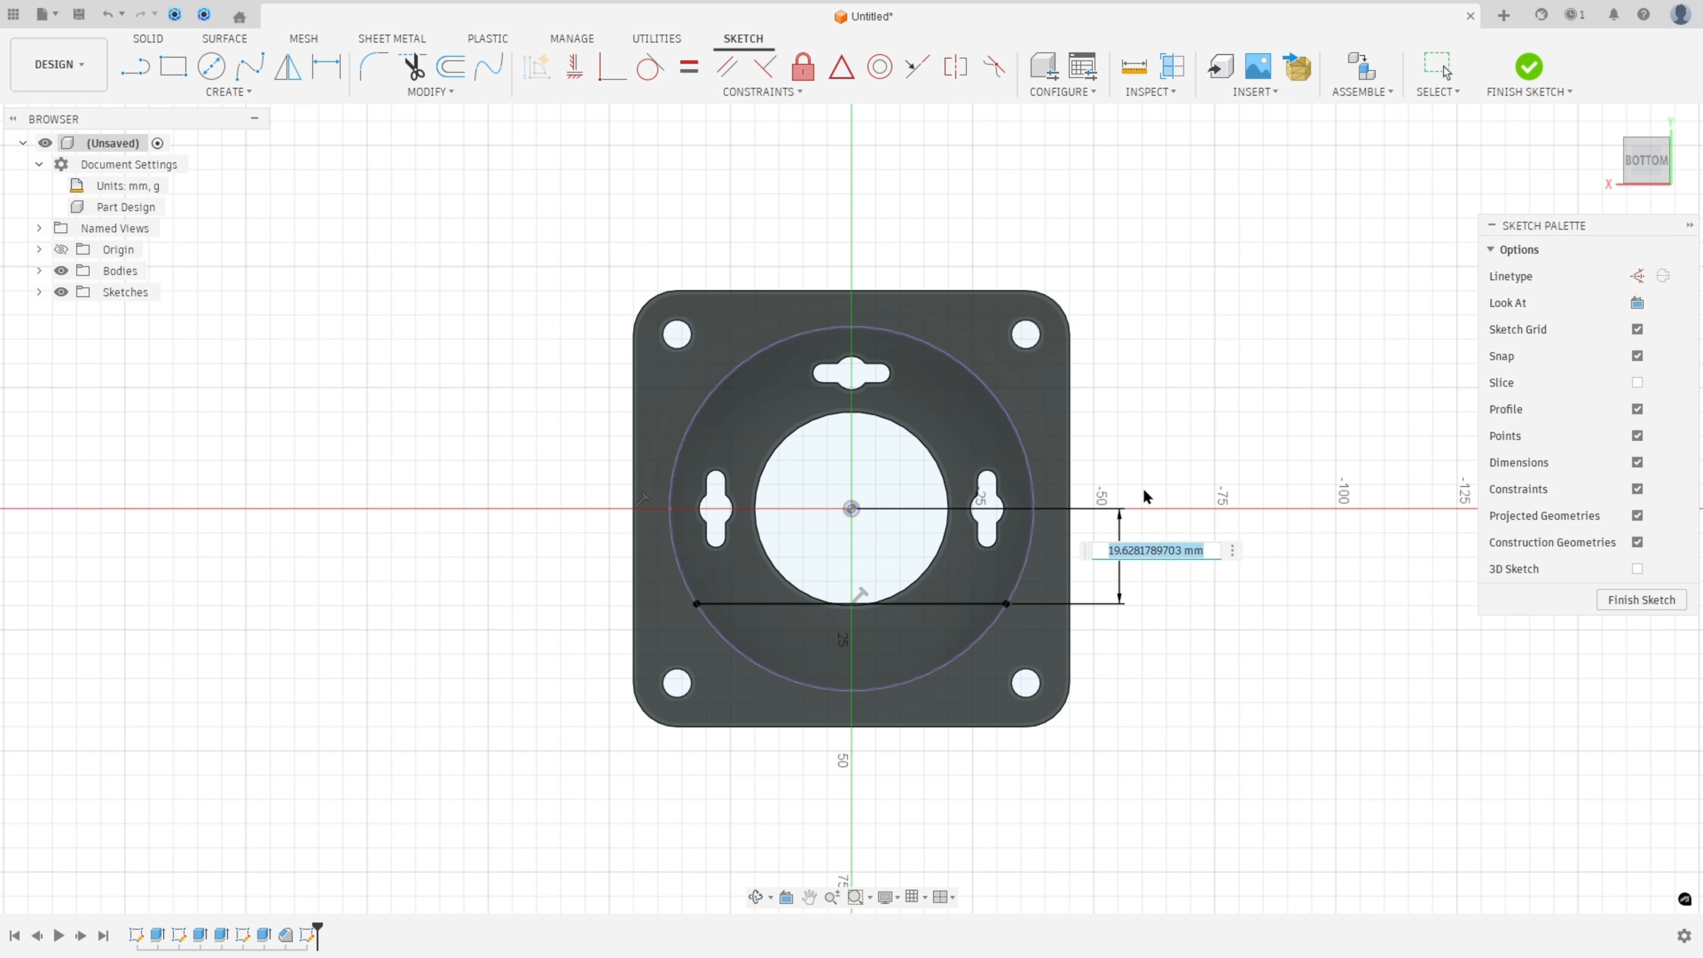
{"action": "type", "text": "25"}
{"action": "key", "text": "Return"}
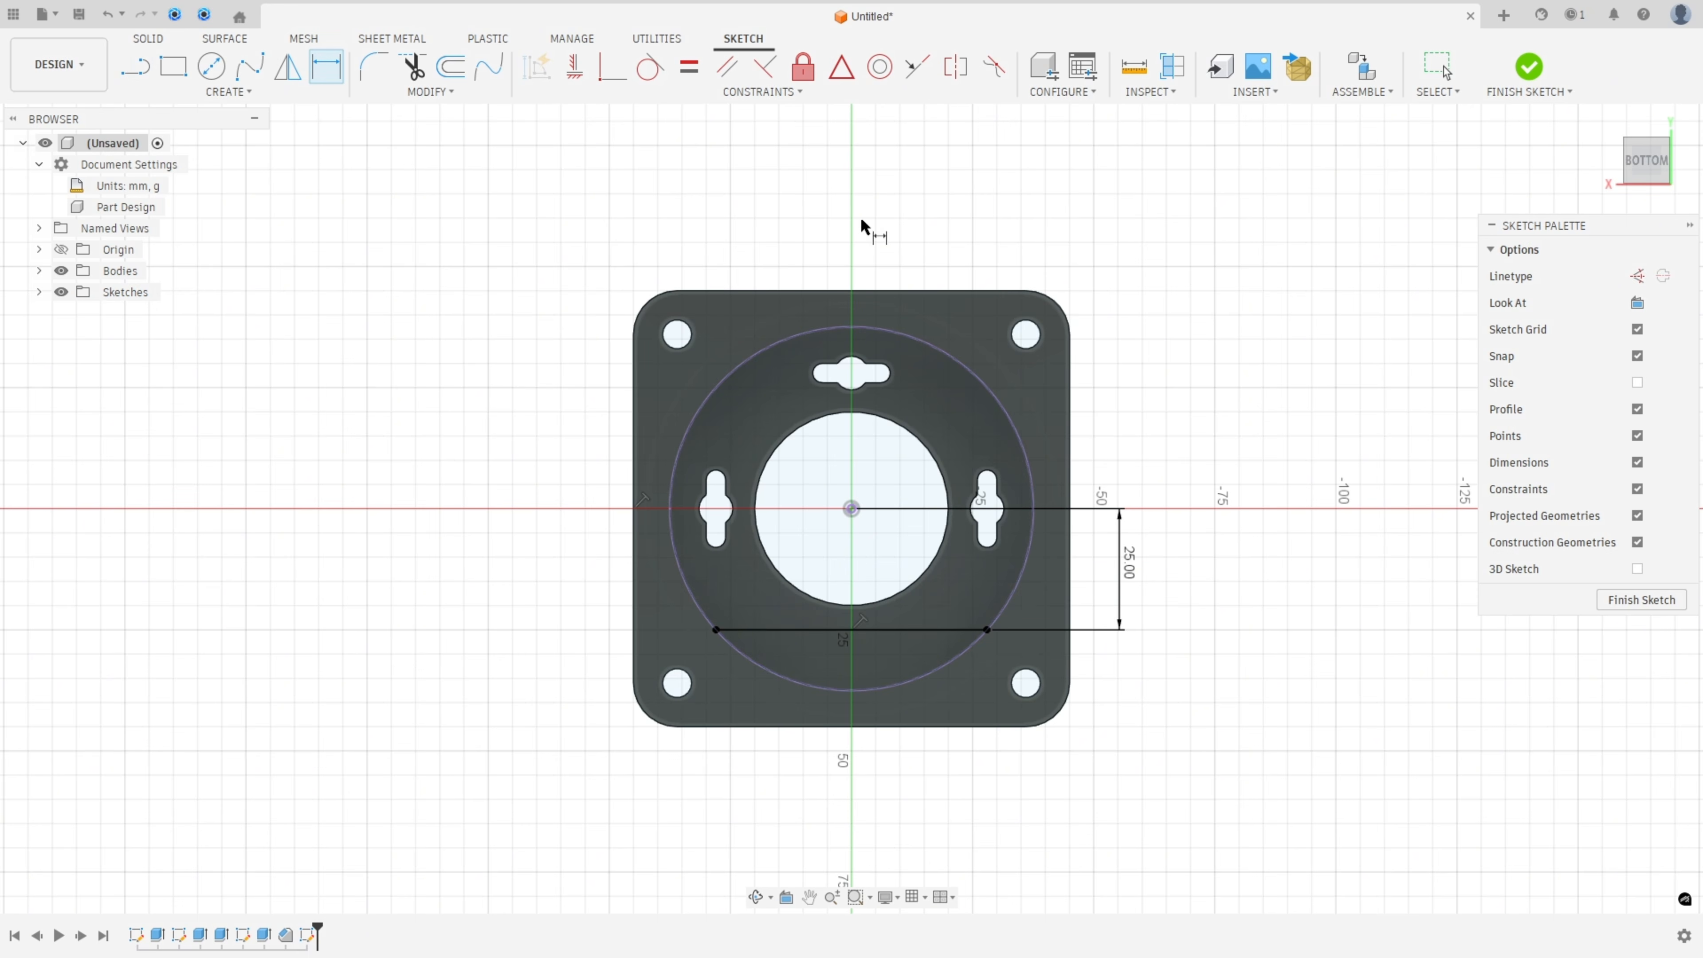
Finish the sketch and extrude the segment below the chord to the underside of the inner flange, joining it to the housing
{"action": "left_click", "coordinate": [1529, 67]}
{"action": "left_click", "coordinate": [173, 65]}
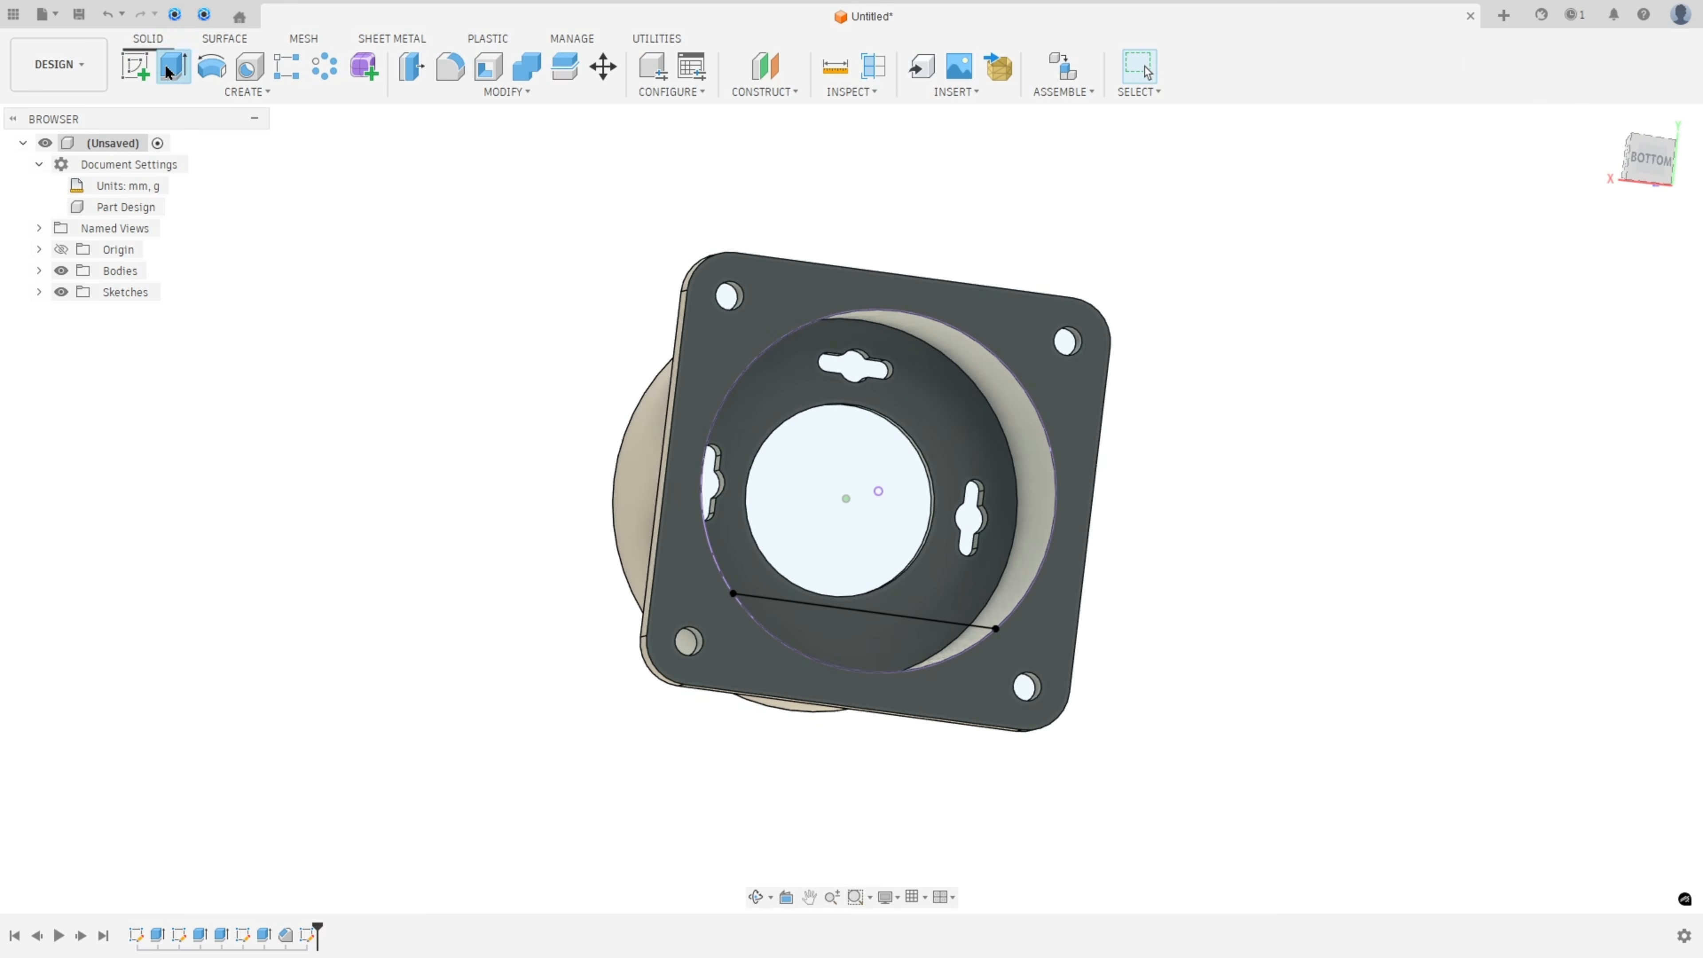
{"action": "left_click", "coordinate": [833, 657]}
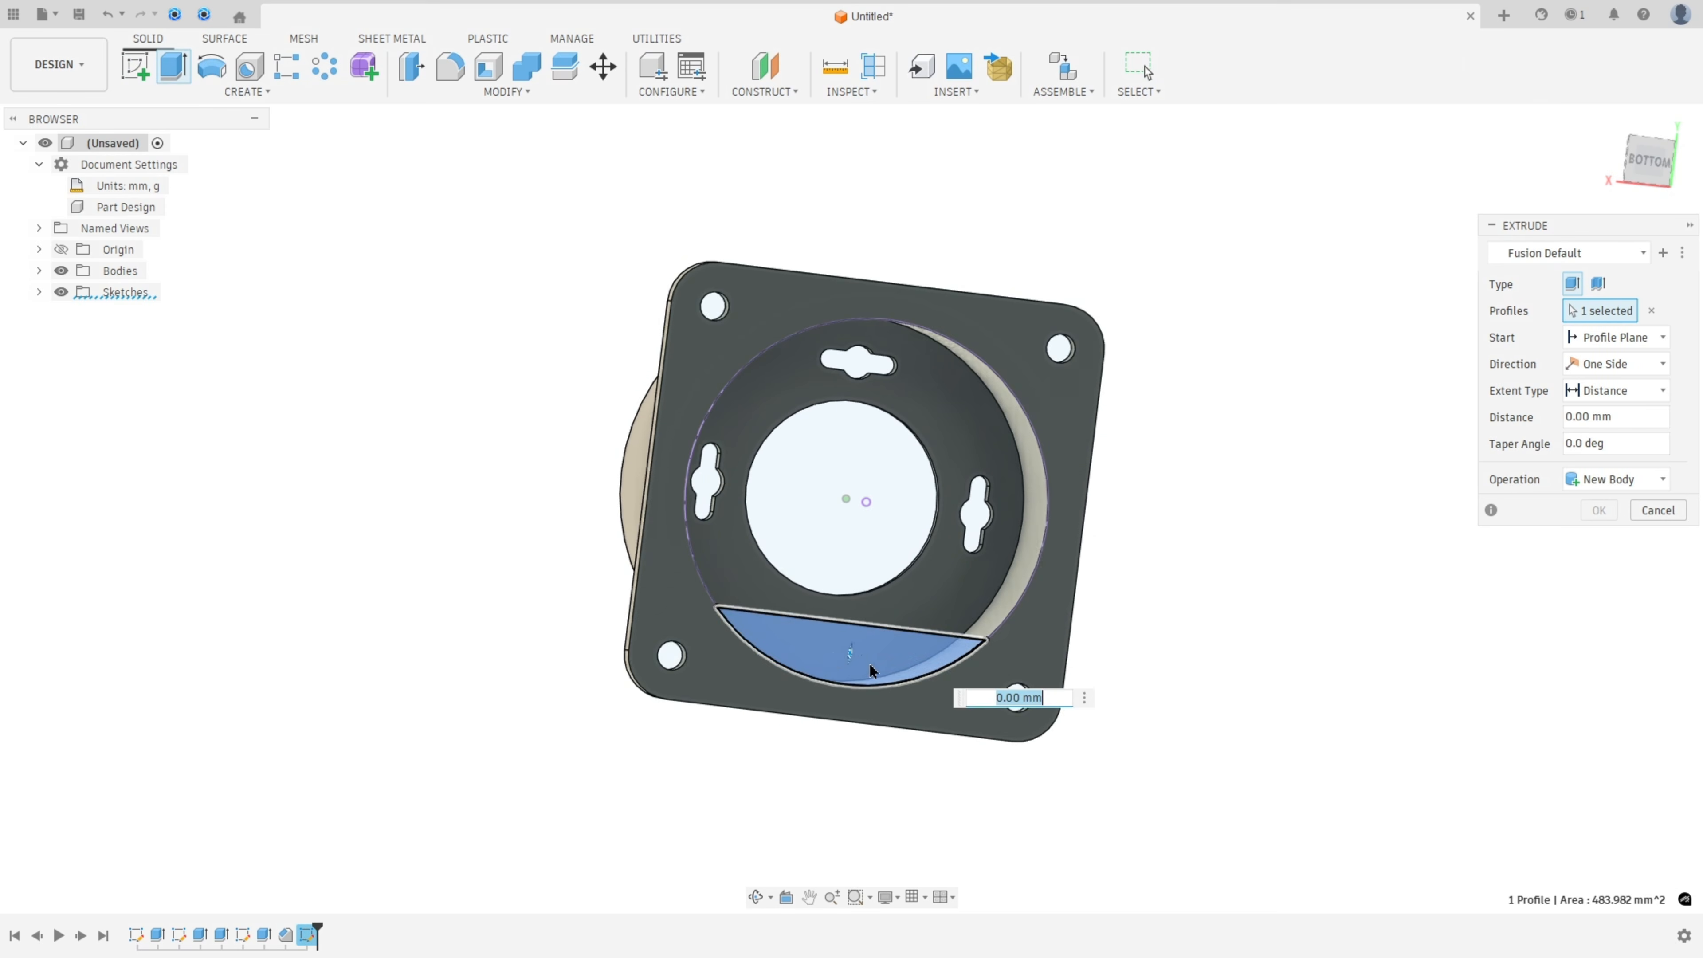
{"action": "left_click", "coordinate": [1641, 396]}
{"action": "left_click", "coordinate": [1602, 444]}
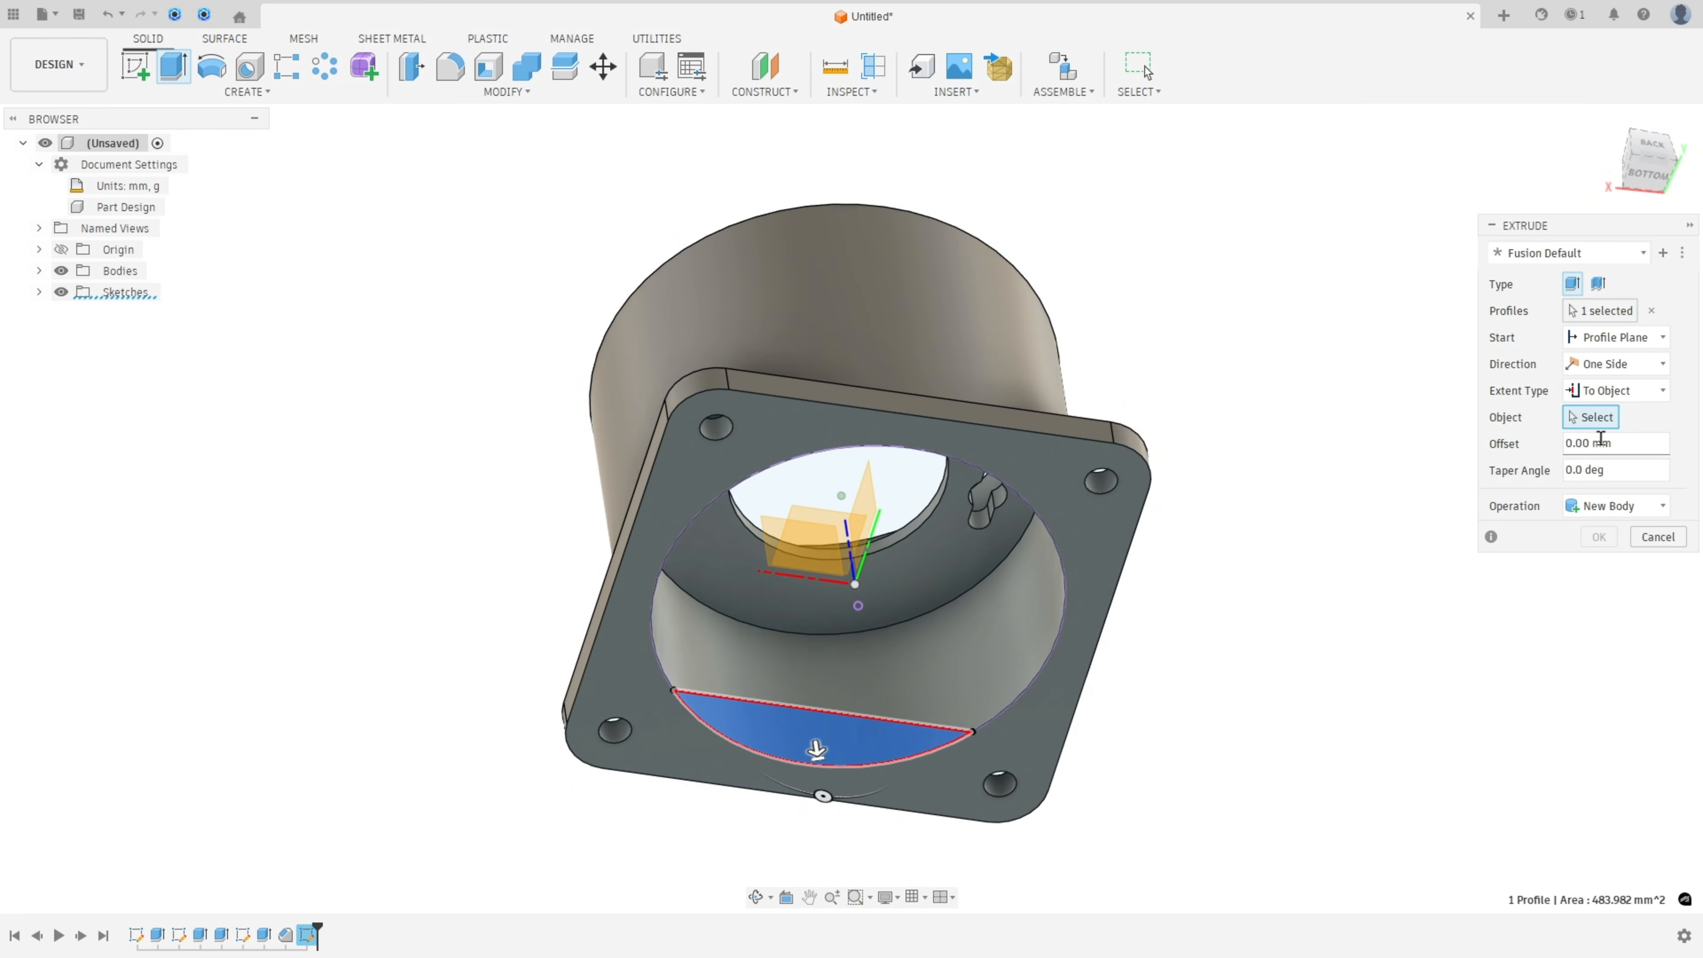
{"action": "left_click", "coordinate": [911, 592]}
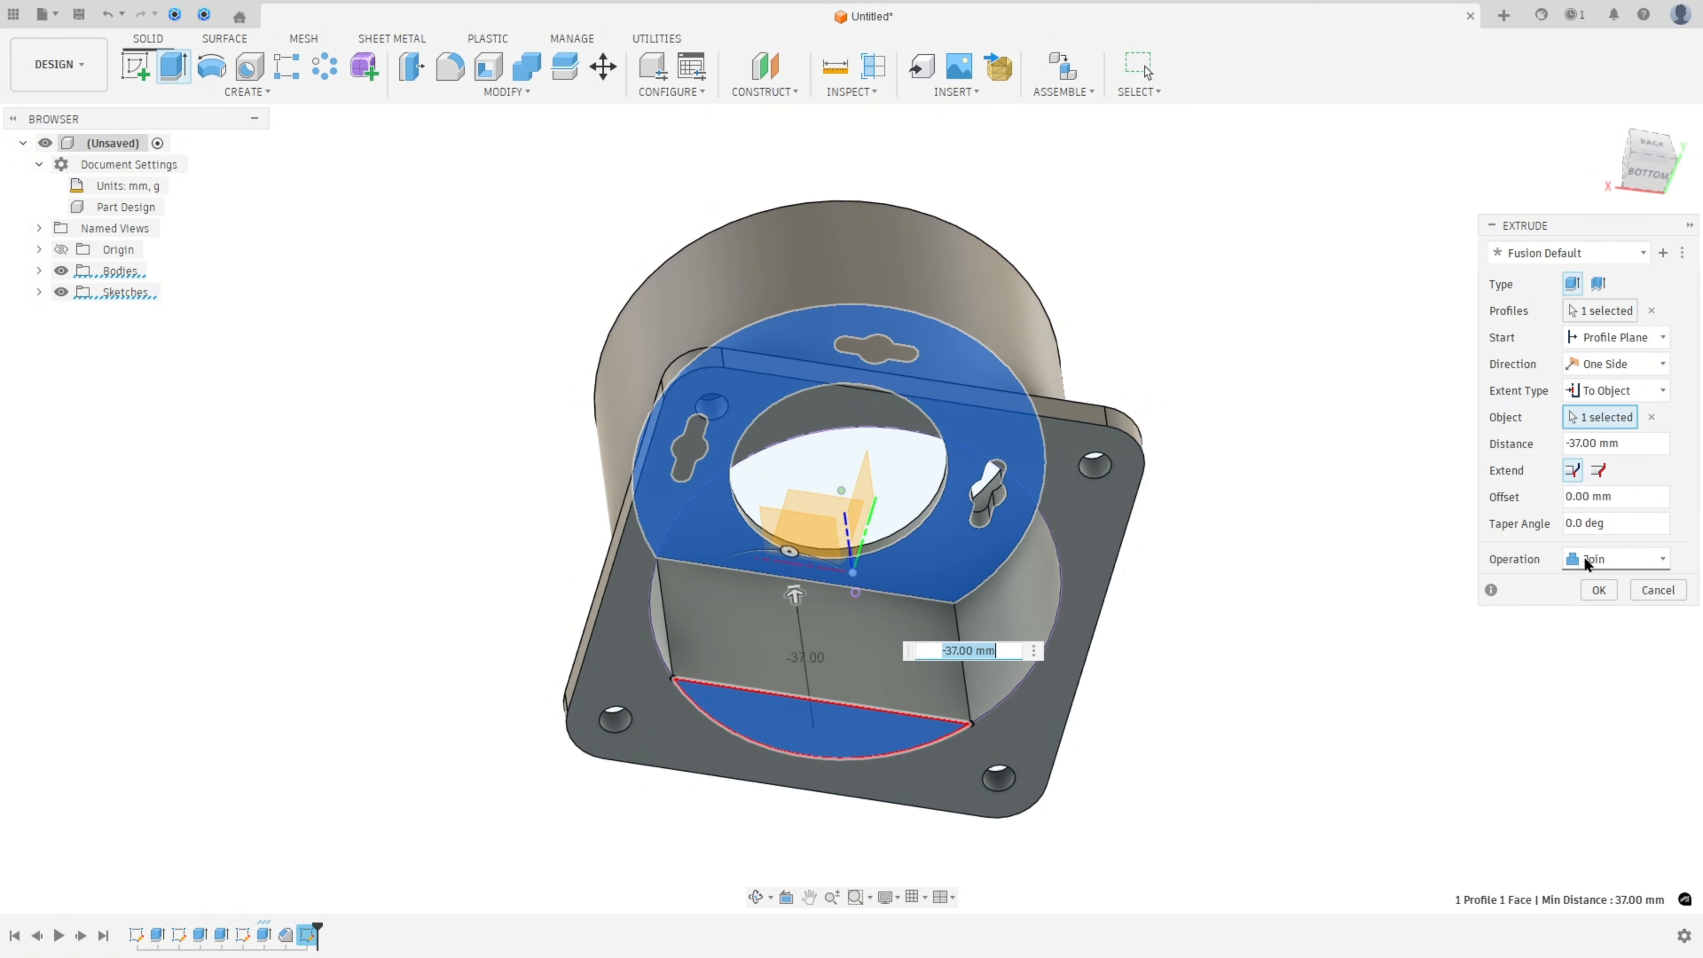
{"action": "left_click", "coordinate": [1600, 590]}
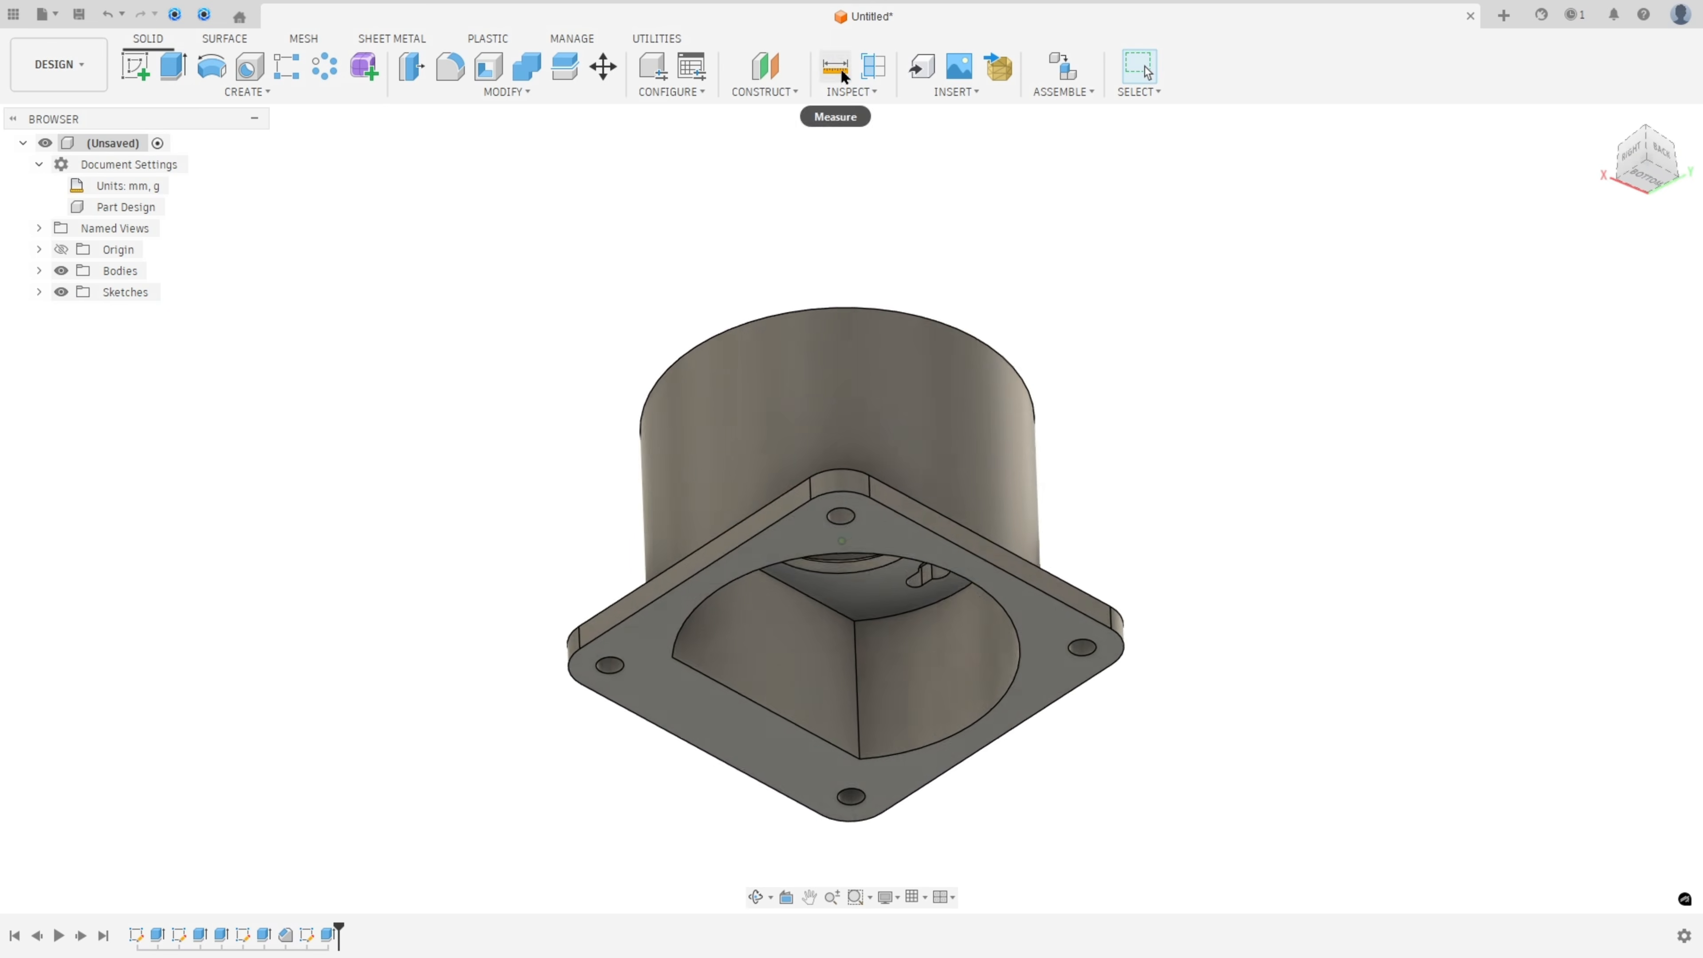
Check the block with a section analysis through the YZ plane, and hide the section again
{"action": "left_click", "coordinate": [873, 67]}
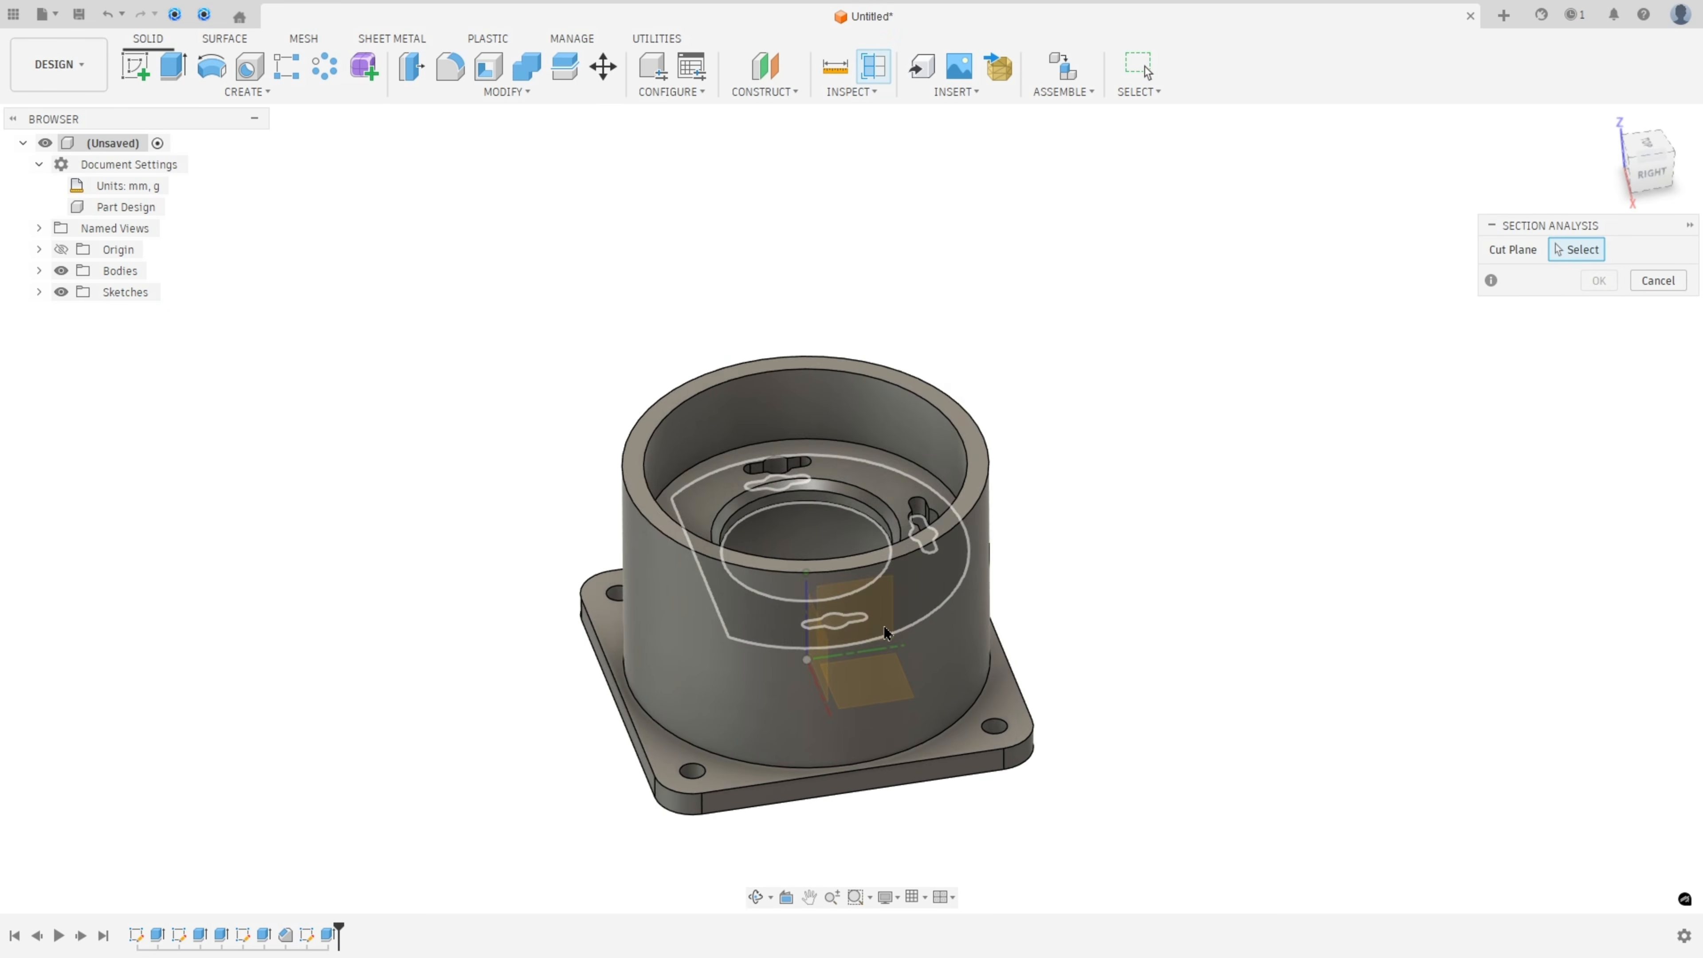
{"action": "left_click", "coordinate": [885, 645]}
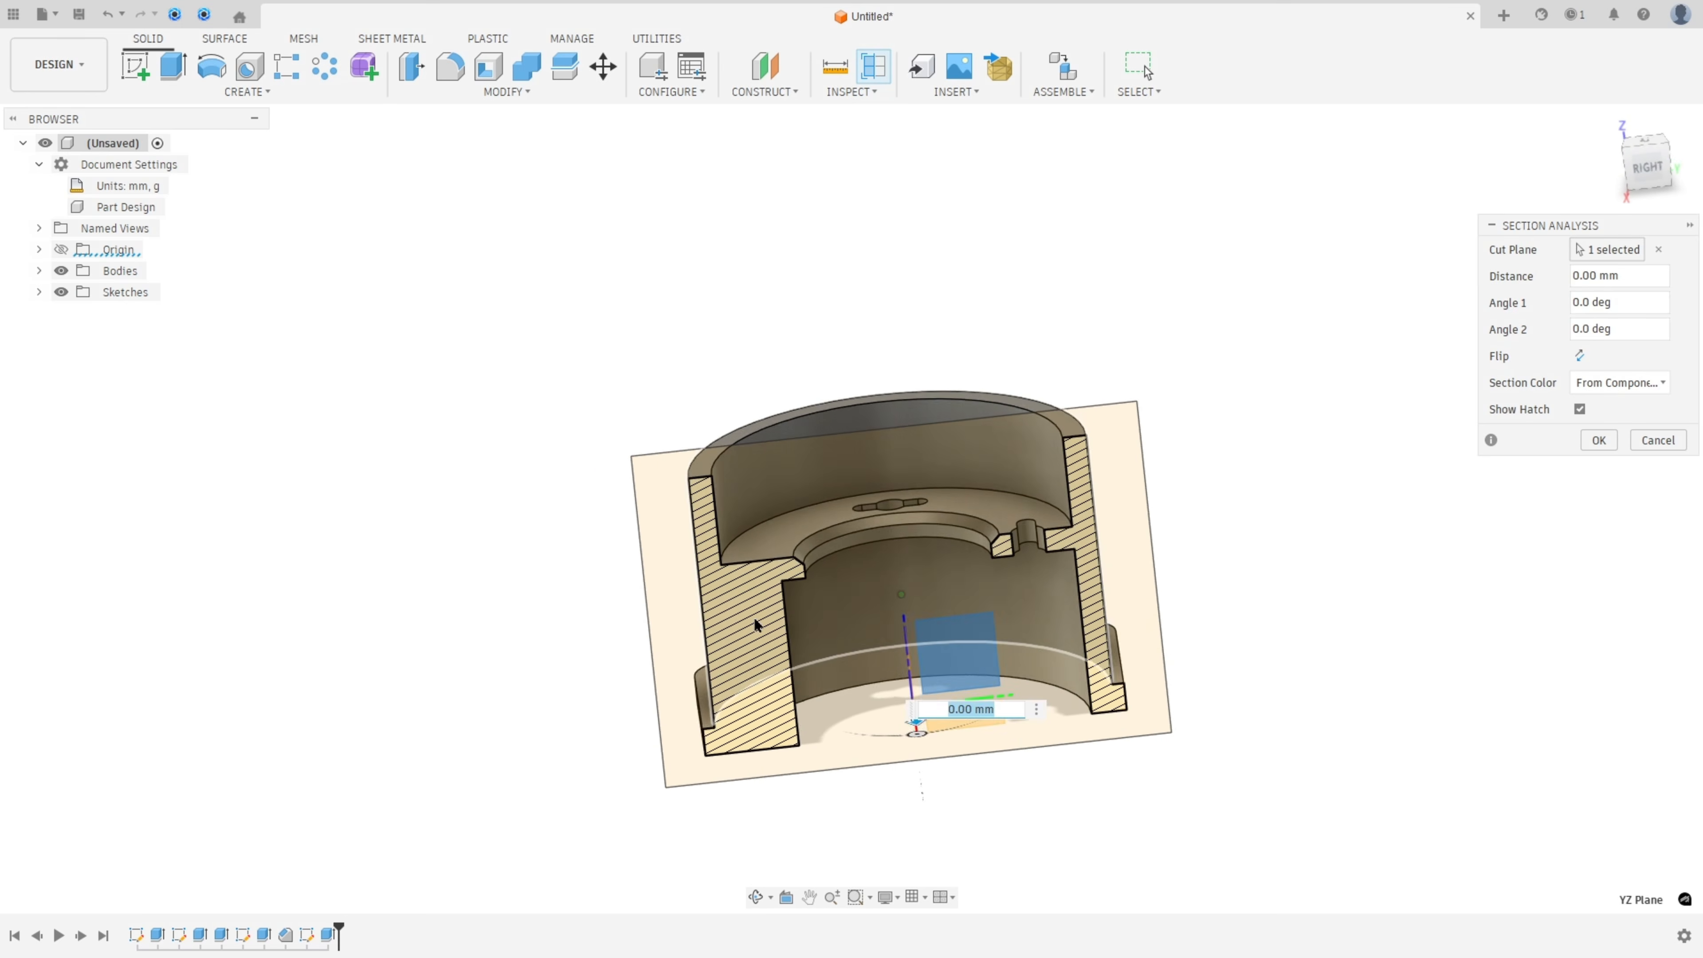
{"action": "left_click", "coordinate": [1598, 441]}
{"action": "left_click", "coordinate": [61, 270]}
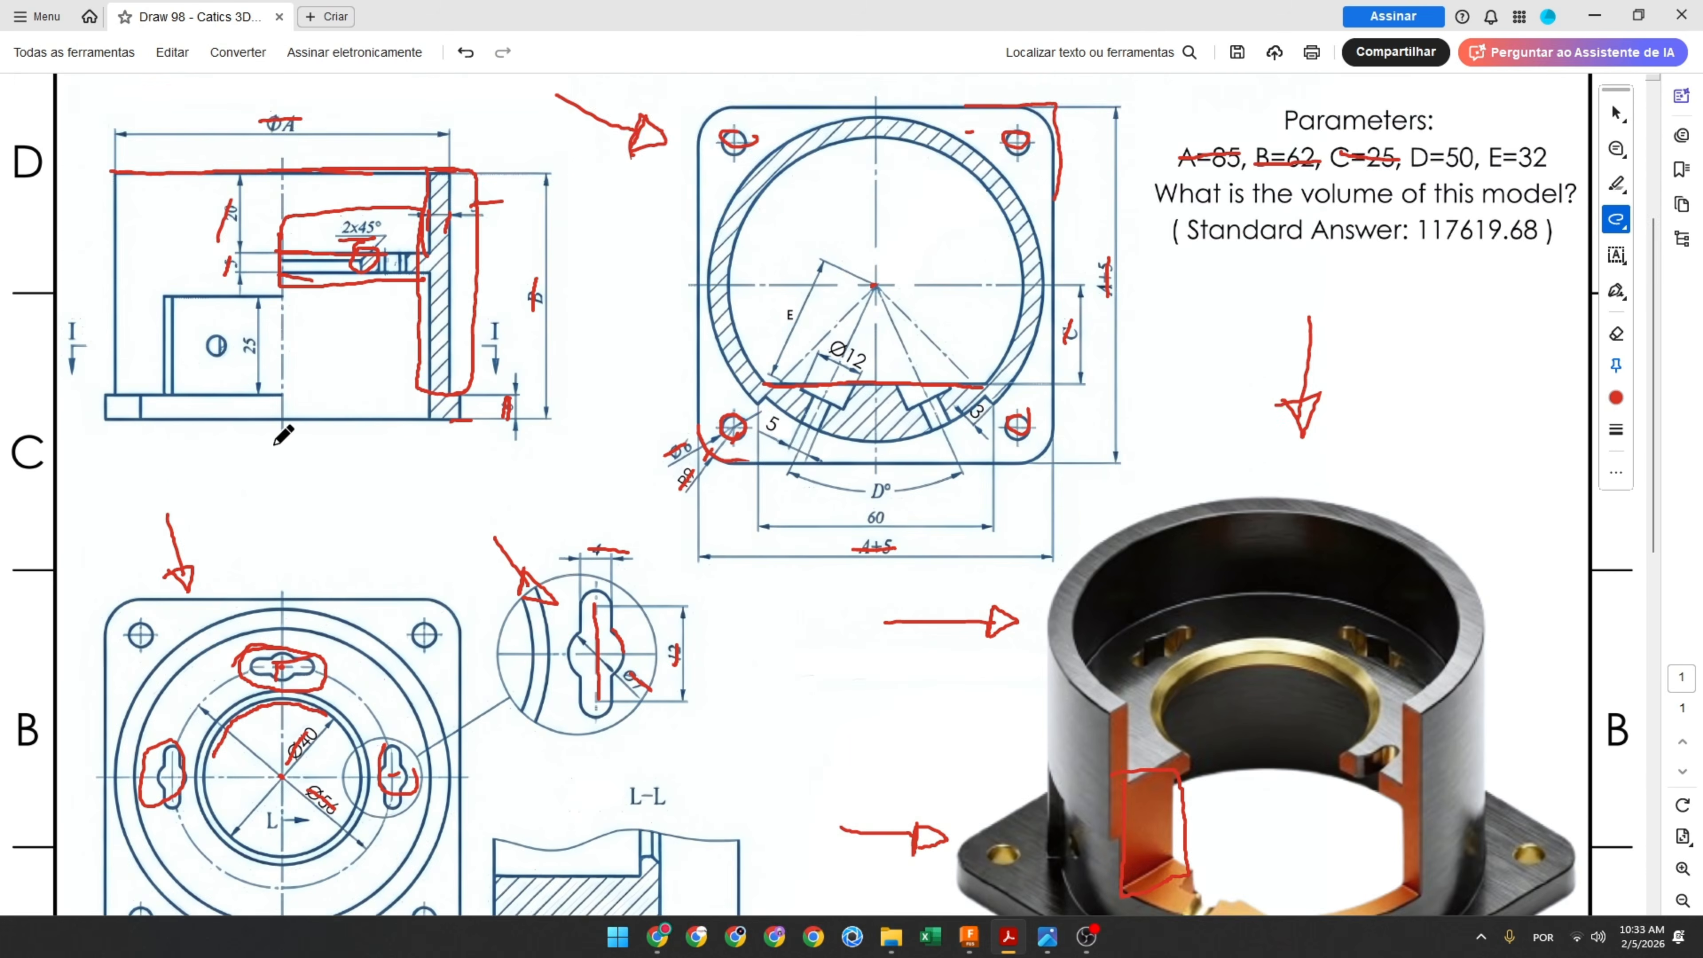
Switch to the Draw 98 PDF, outline the 25 mm high outer recess in the front view in red, and add an arrow towards the section view
{"action": "scroll", "coordinate": [322, 416], "scroll_direction": "down", "scroll_amount": 4}
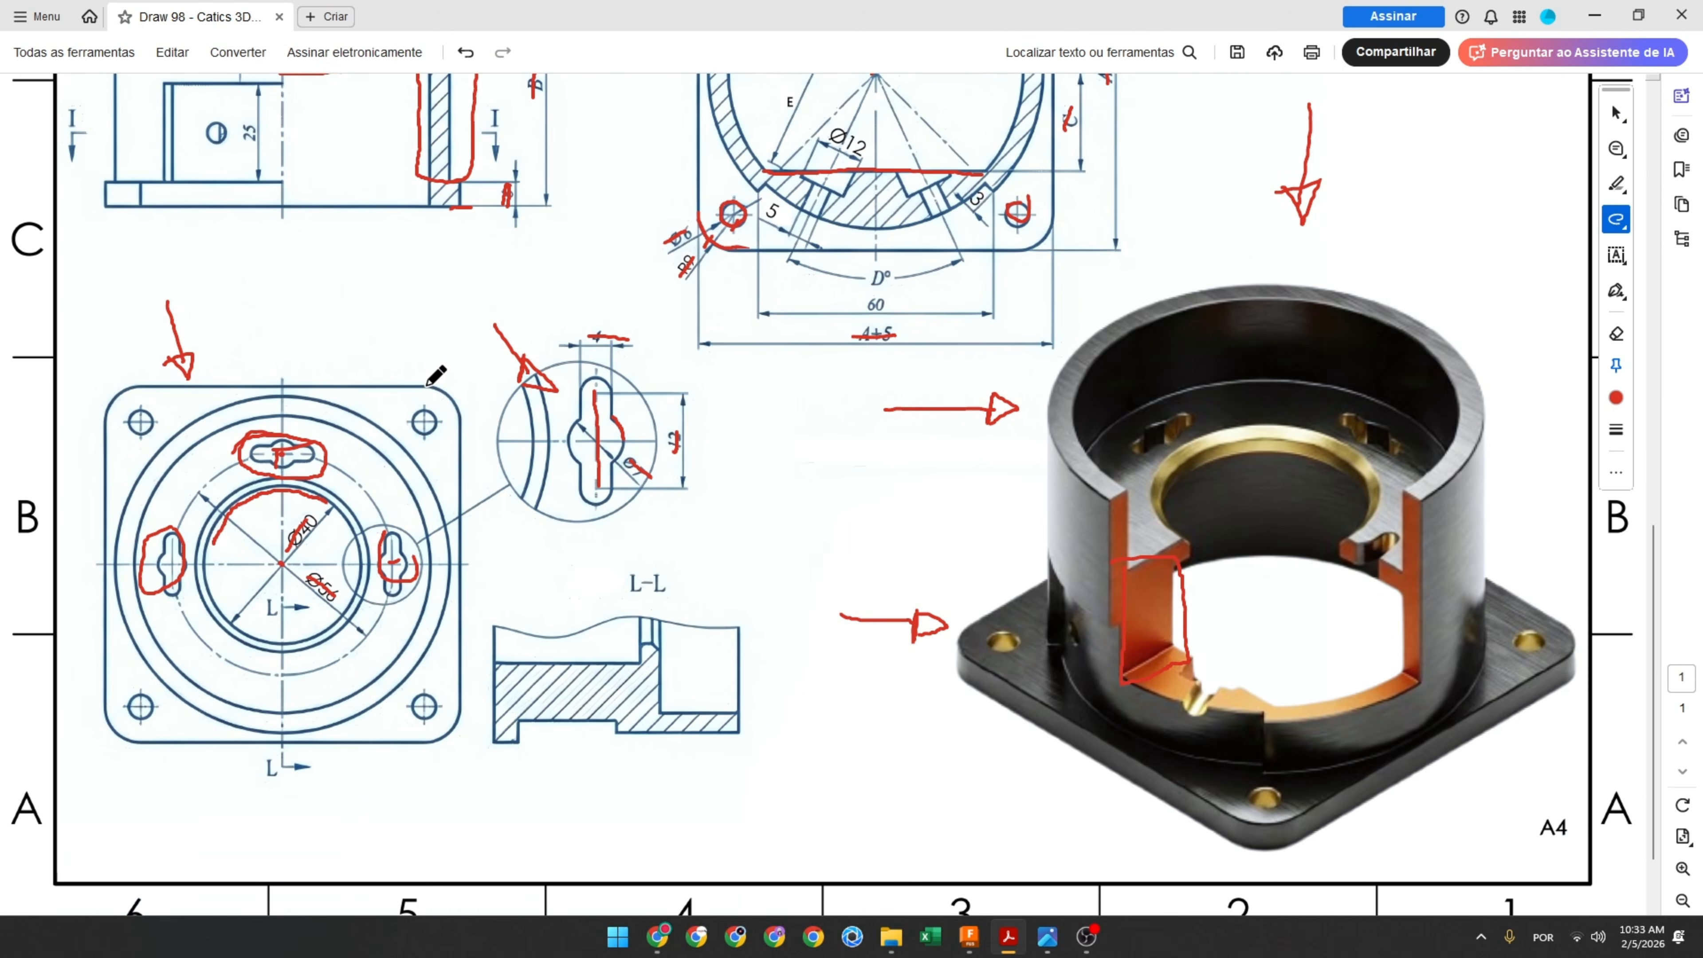
{"action": "scroll", "coordinate": [400, 369], "scroll_direction": "up", "scroll_amount": 3}
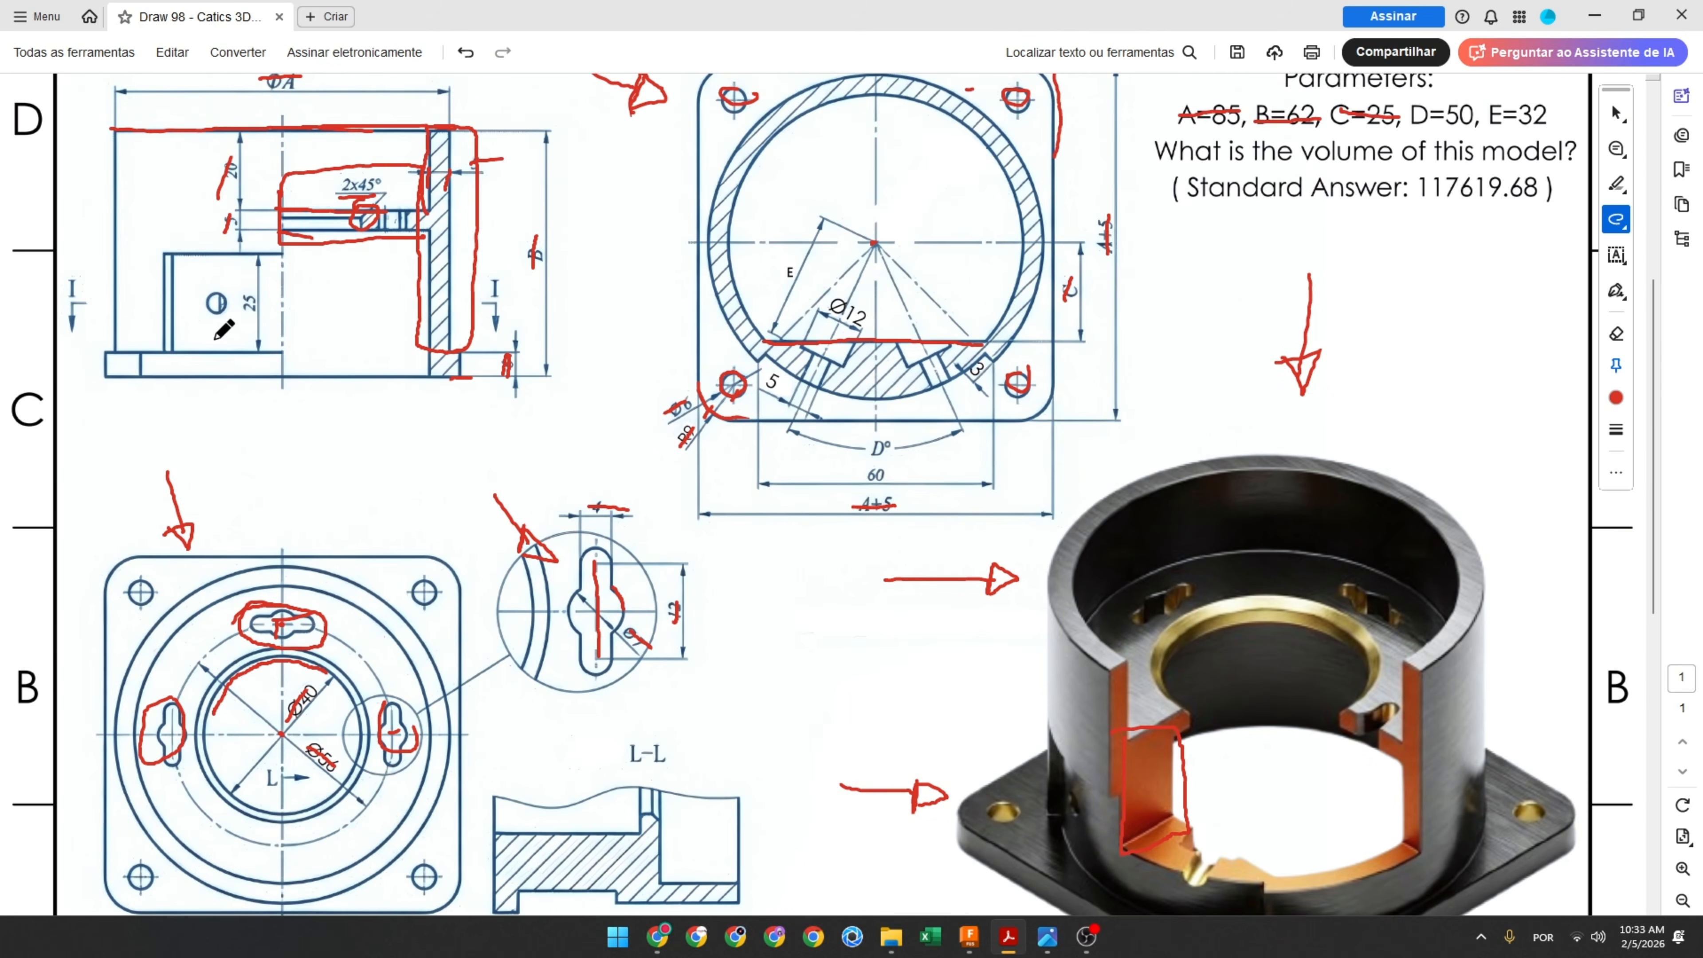
{"action": "mouse_move", "coordinate": [177, 352]}
{"action": "left_mouse_down"}
{"action": "mouse_move", "coordinate": [430, 350]}
{"action": "mouse_move", "coordinate": [435, 255]}
{"action": "mouse_move", "coordinate": [219, 248]}
{"action": "left_mouse_up"}
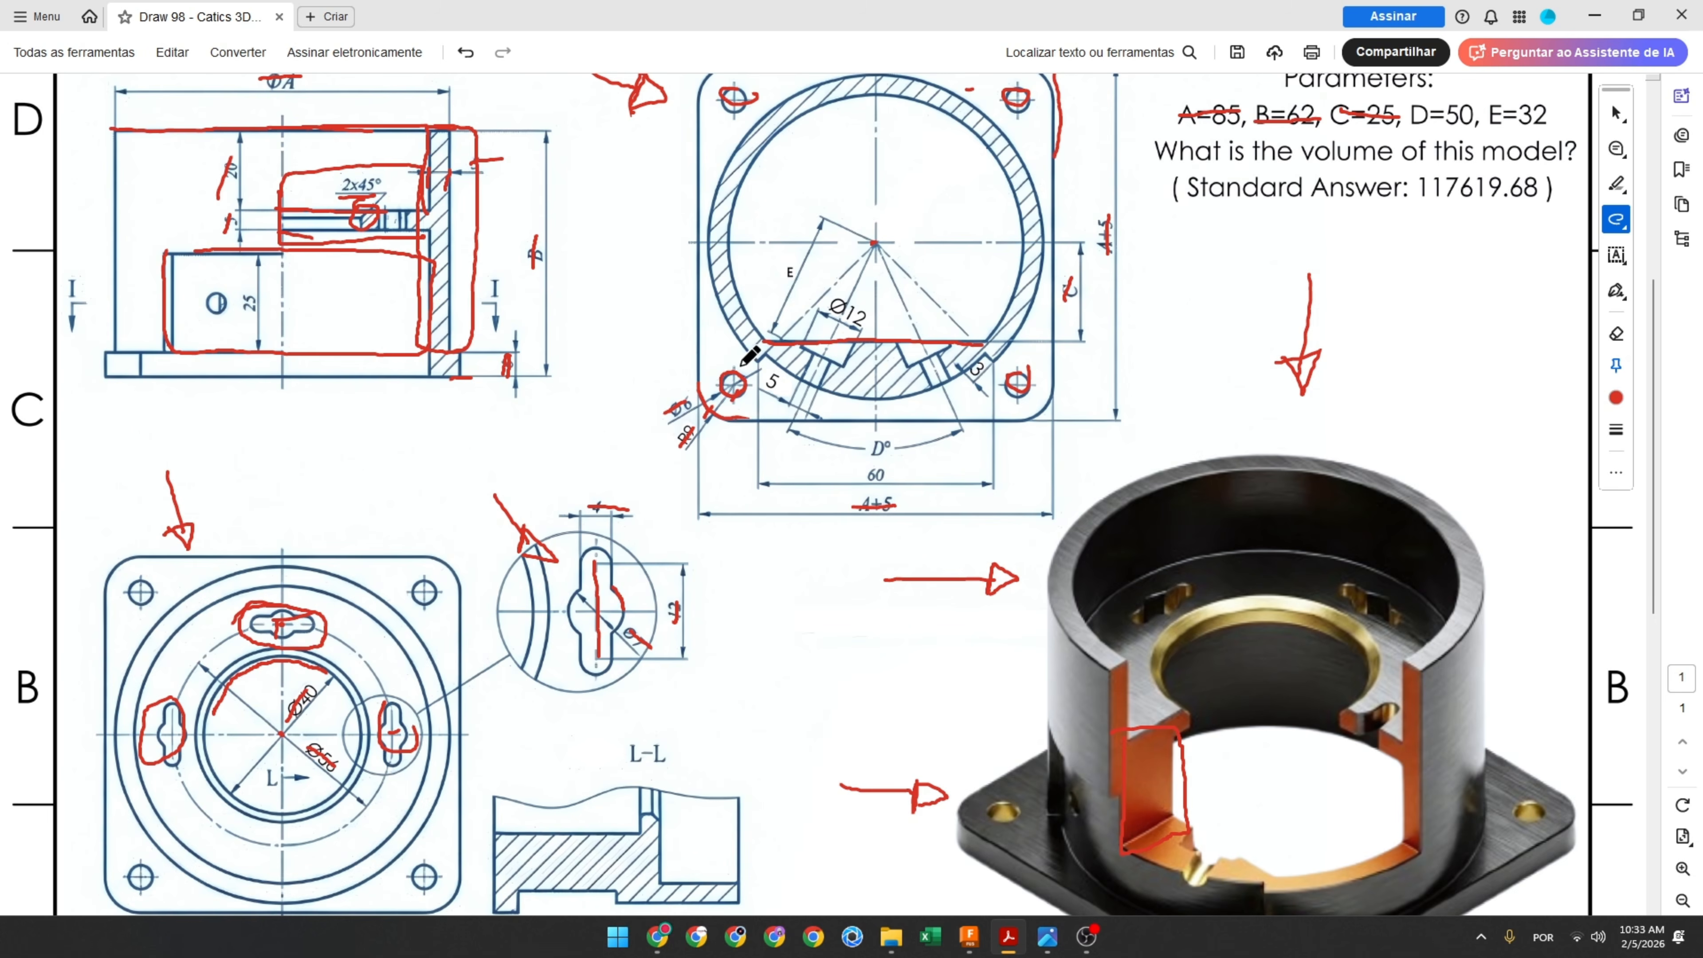
{"action": "left_click_drag", "start_coordinate": [607, 351], "coordinate": [717, 349]}
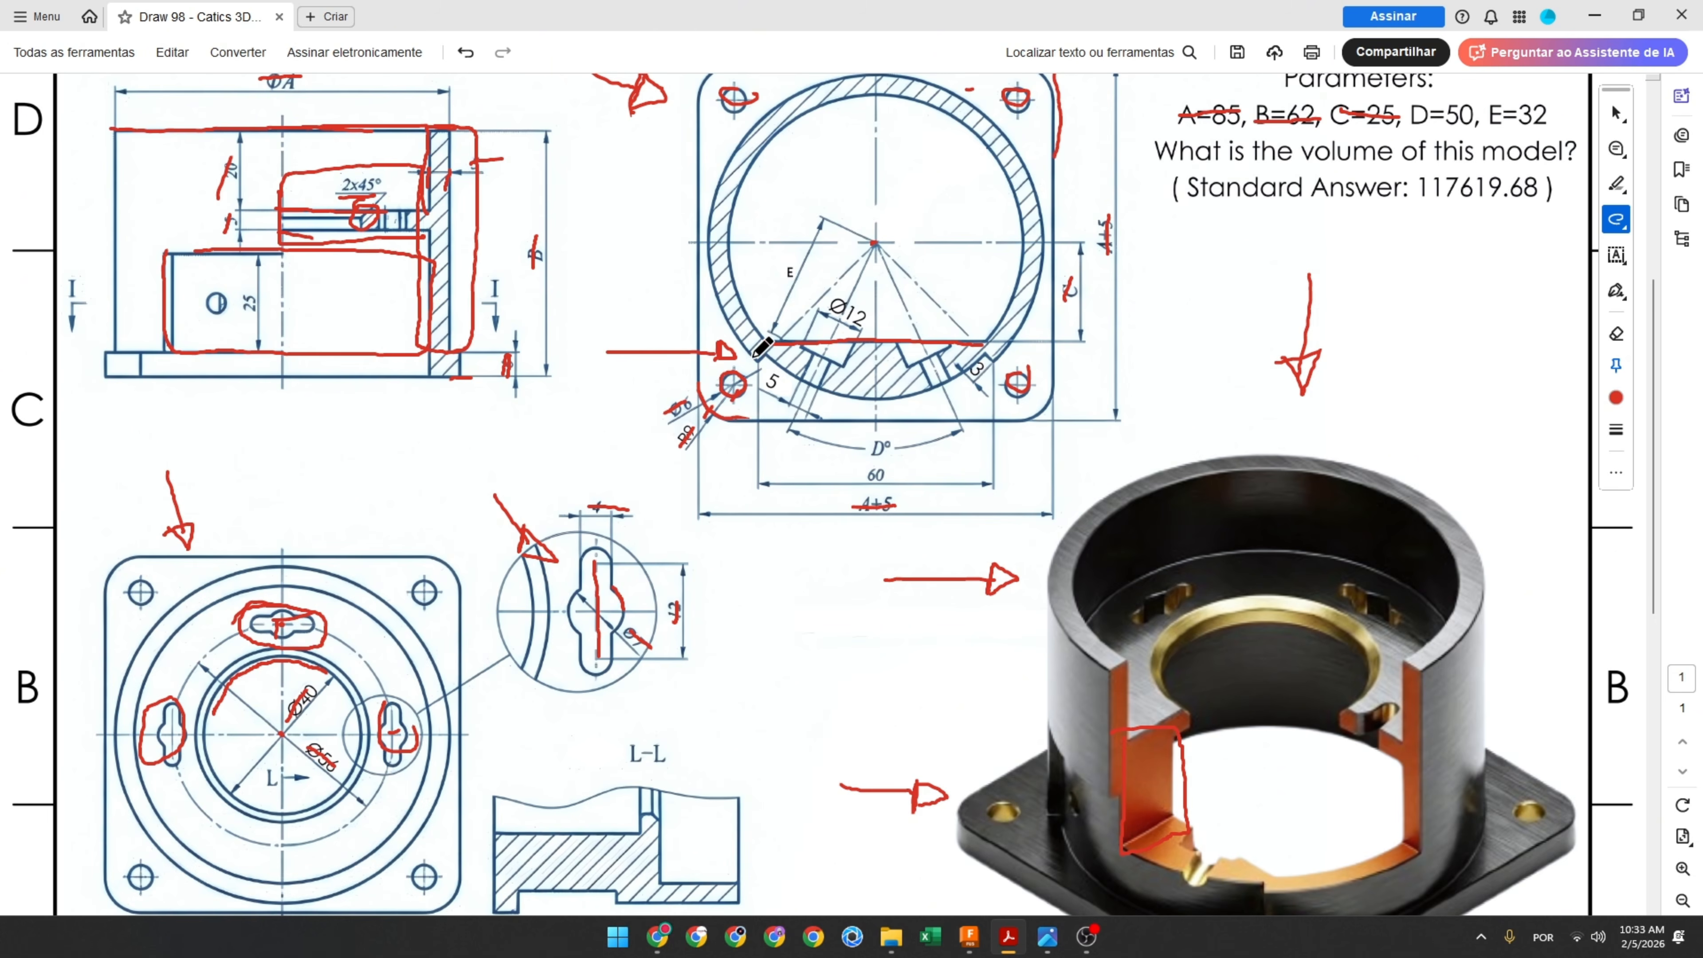
Mark the recess profile, its 3 mm depth and its 60 mm width in red in the section view, and return to Fusion
{"action": "scroll", "coordinate": [769, 345], "scroll_direction": "up", "scroll_amount": 2, "text": "ctrl"}
{"action": "left_click_drag", "start_coordinate": [752, 368], "coordinate": [765, 355]}
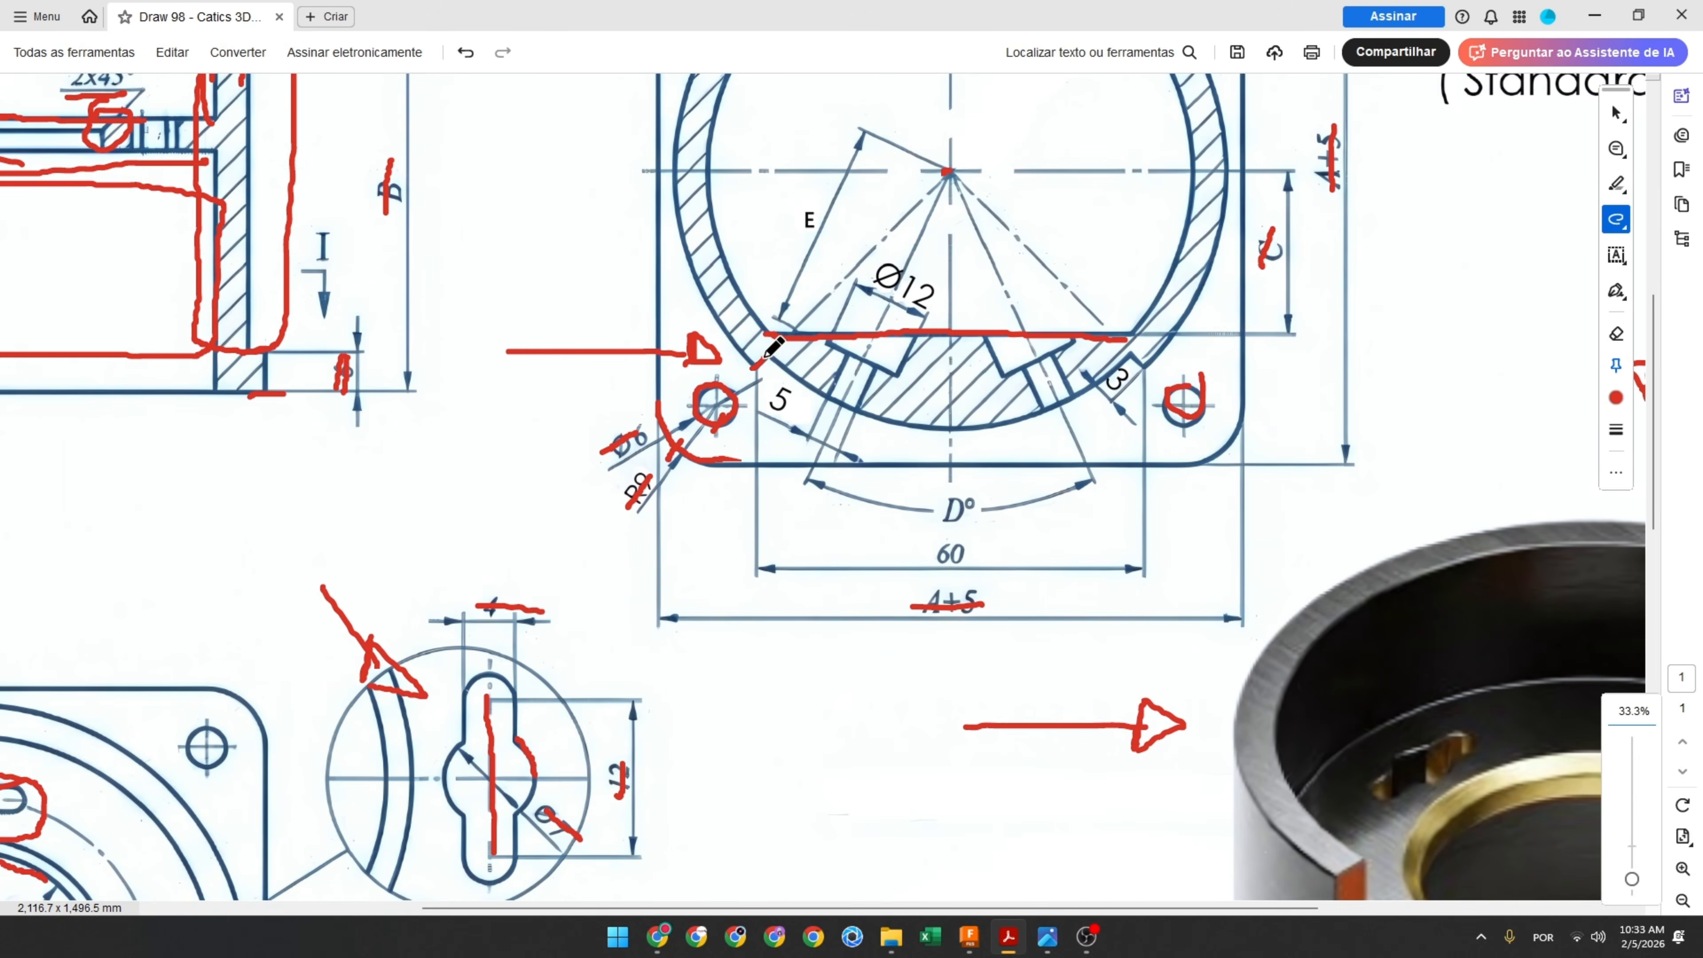
{"action": "left_click_drag", "start_coordinate": [857, 403], "coordinate": [989, 419]}
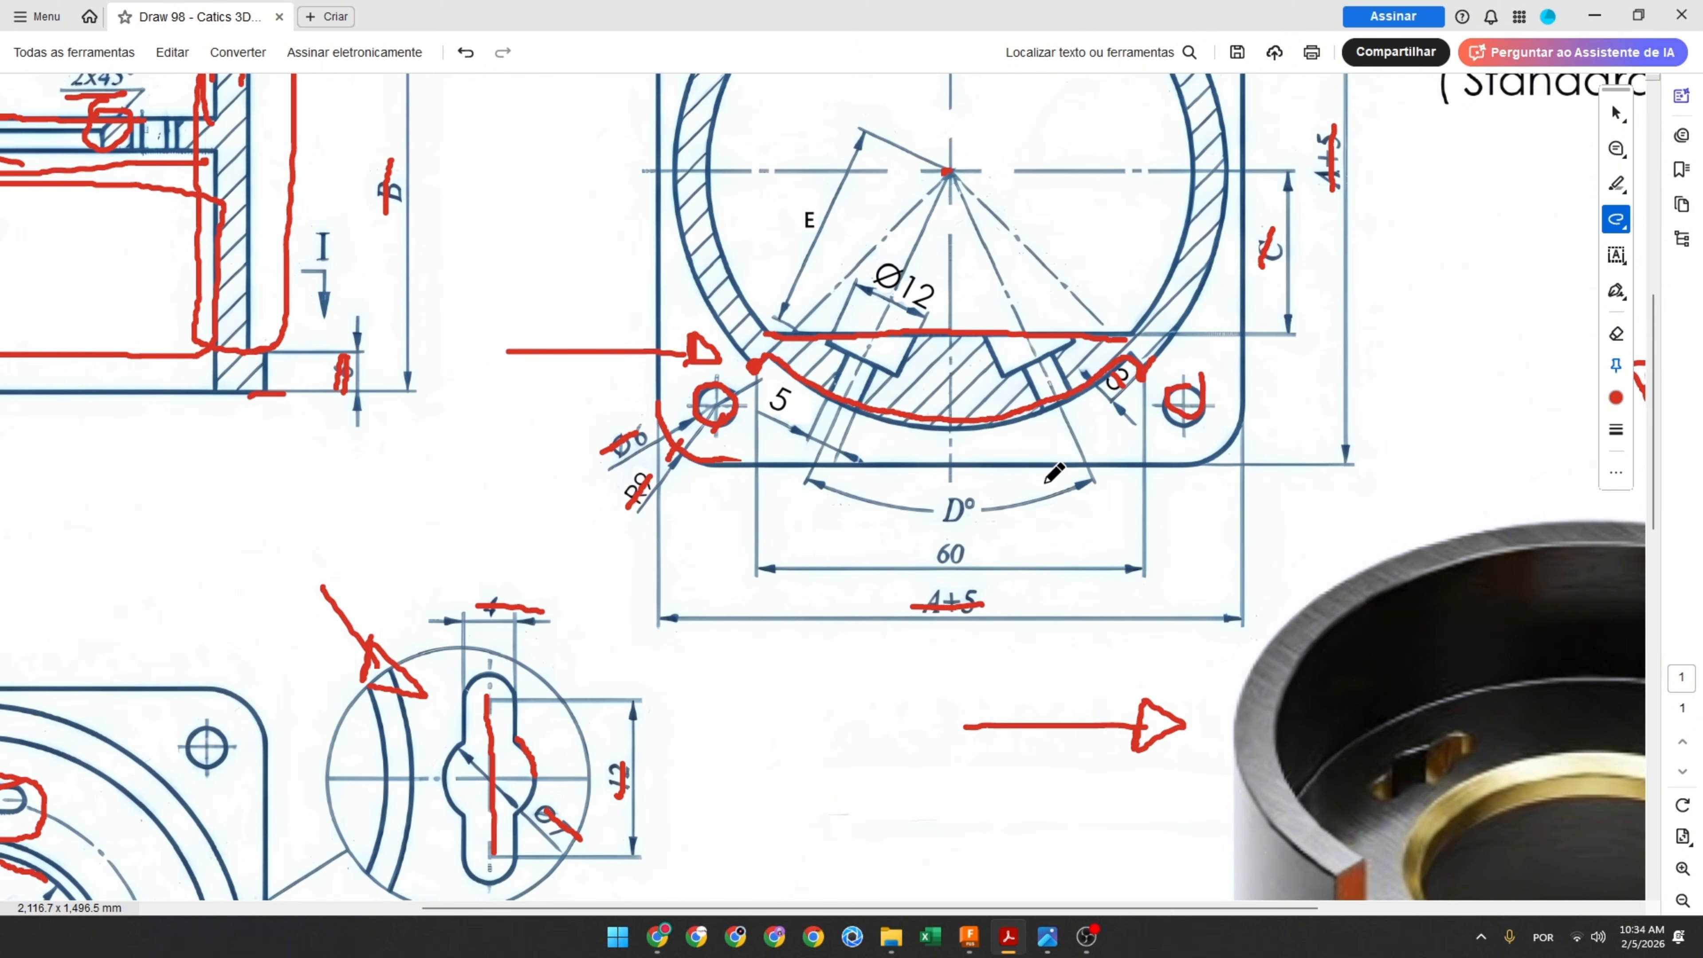
{"action": "left_click_drag", "start_coordinate": [934, 556], "coordinate": [980, 548]}
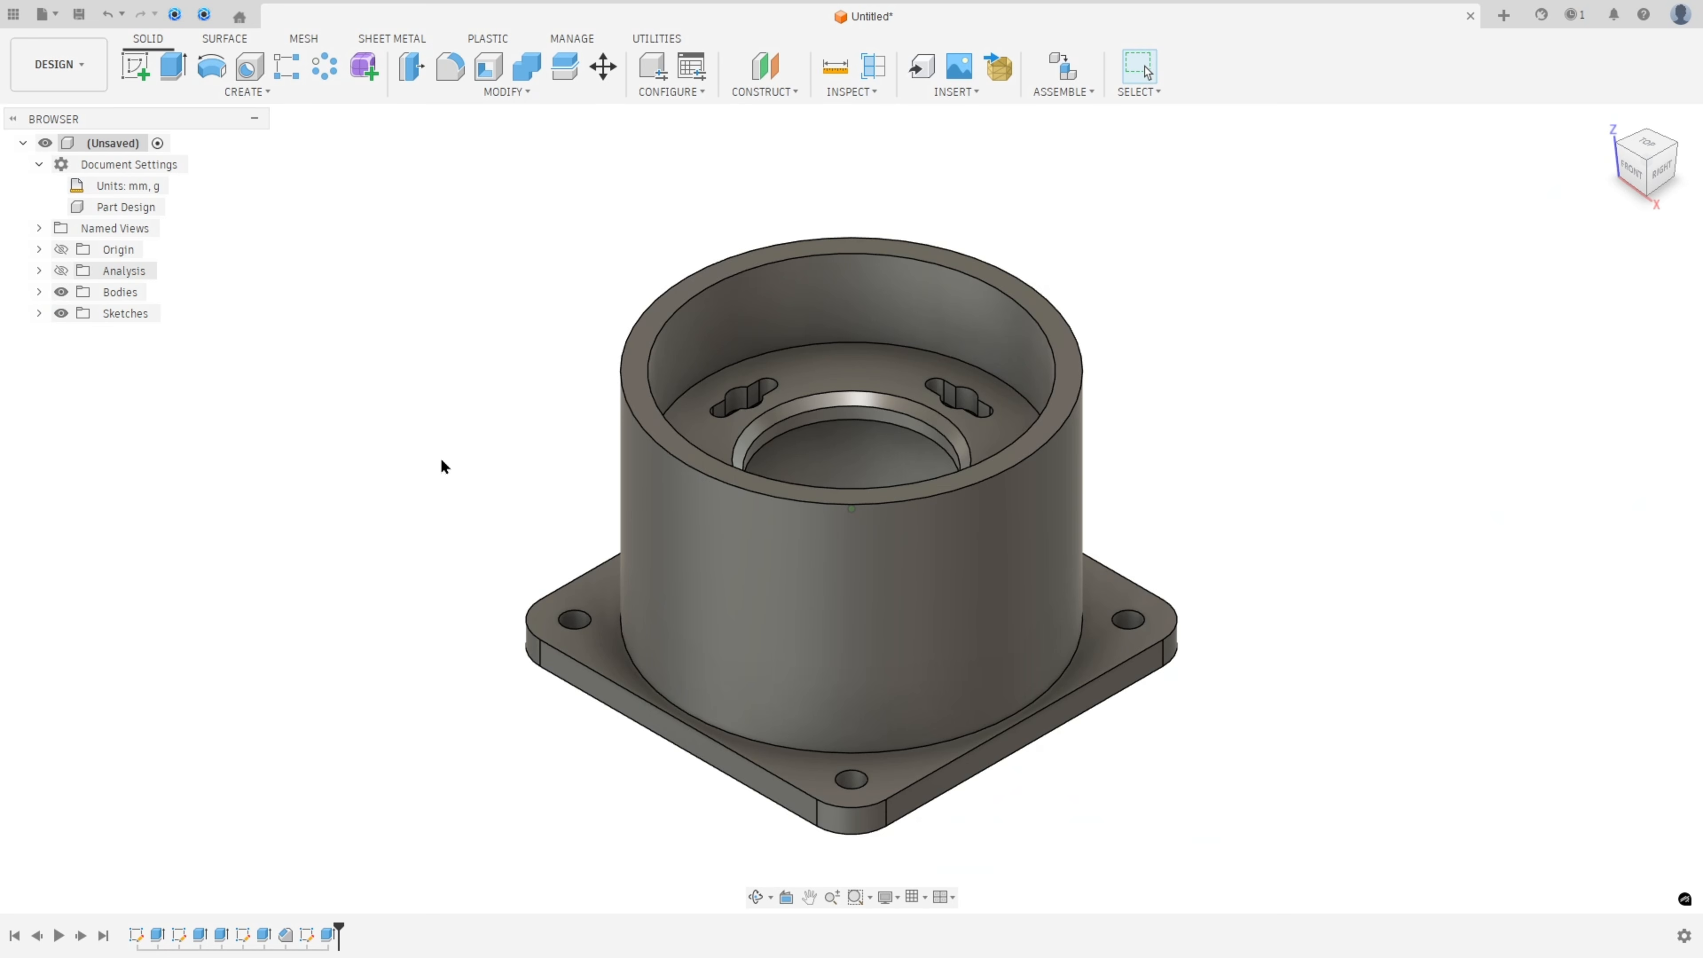
Start a sketch on the top face of the square base flange and project the housing's outer wall circle into it
{"action": "left_click", "coordinate": [132, 64]}
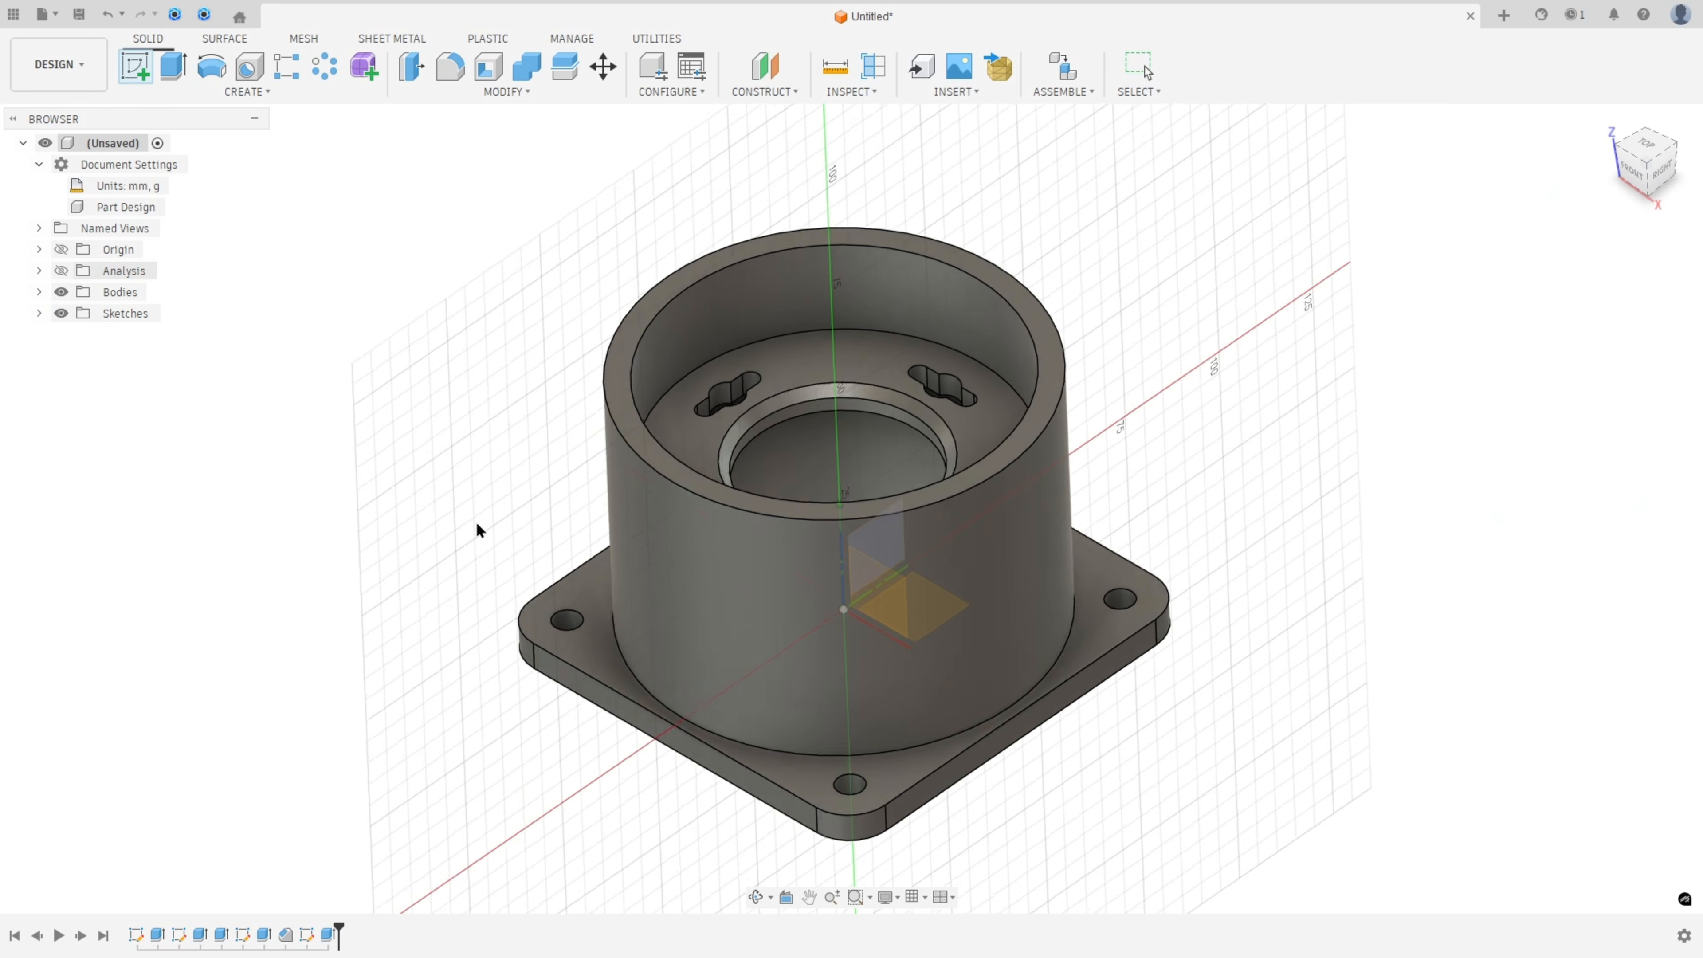
{"action": "left_click", "coordinate": [541, 524]}
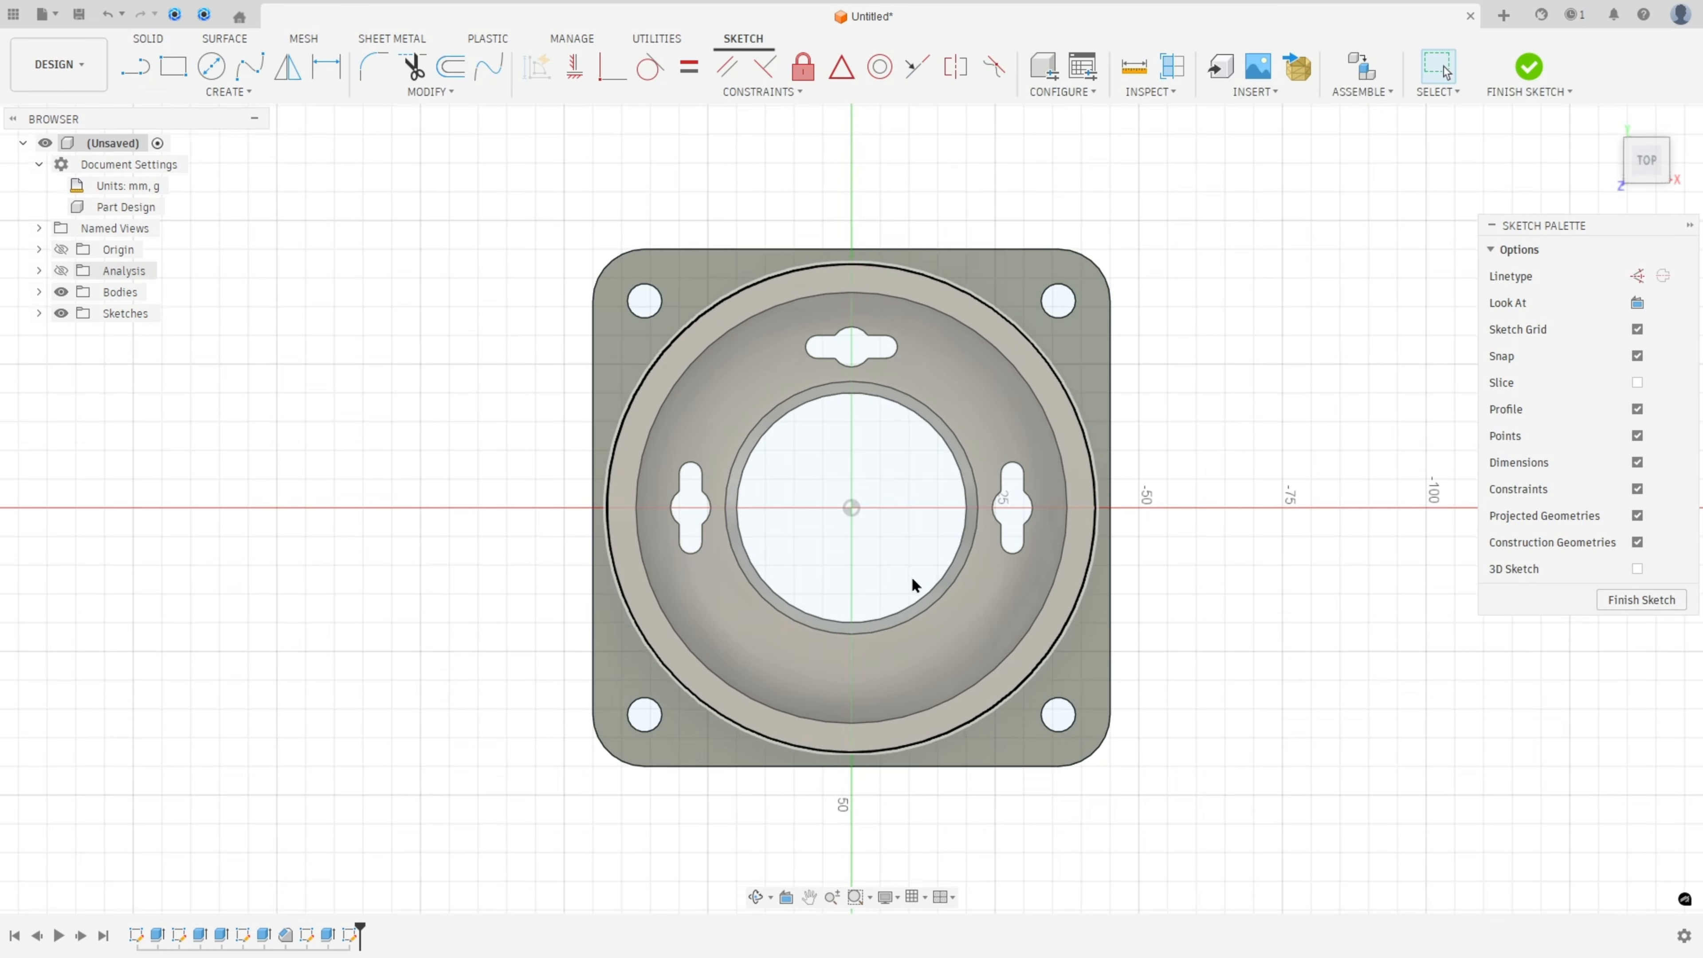
{"action": "left_click", "coordinate": [228, 91]}
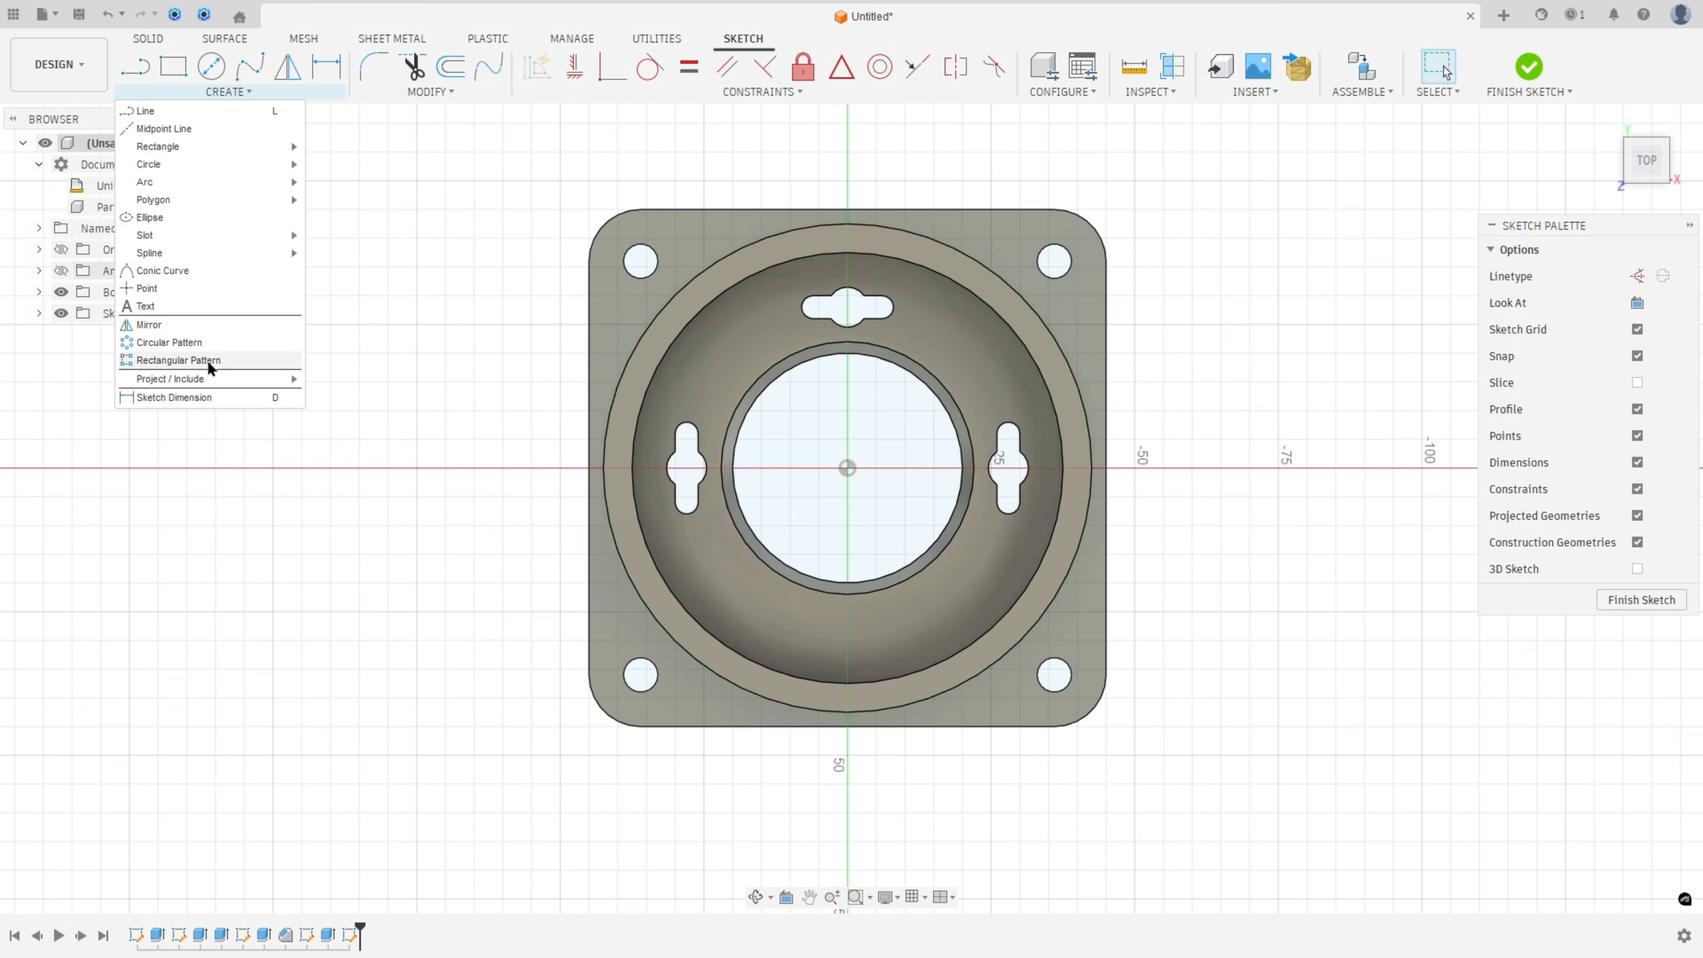
{"action": "left_click", "coordinate": [328, 380]}
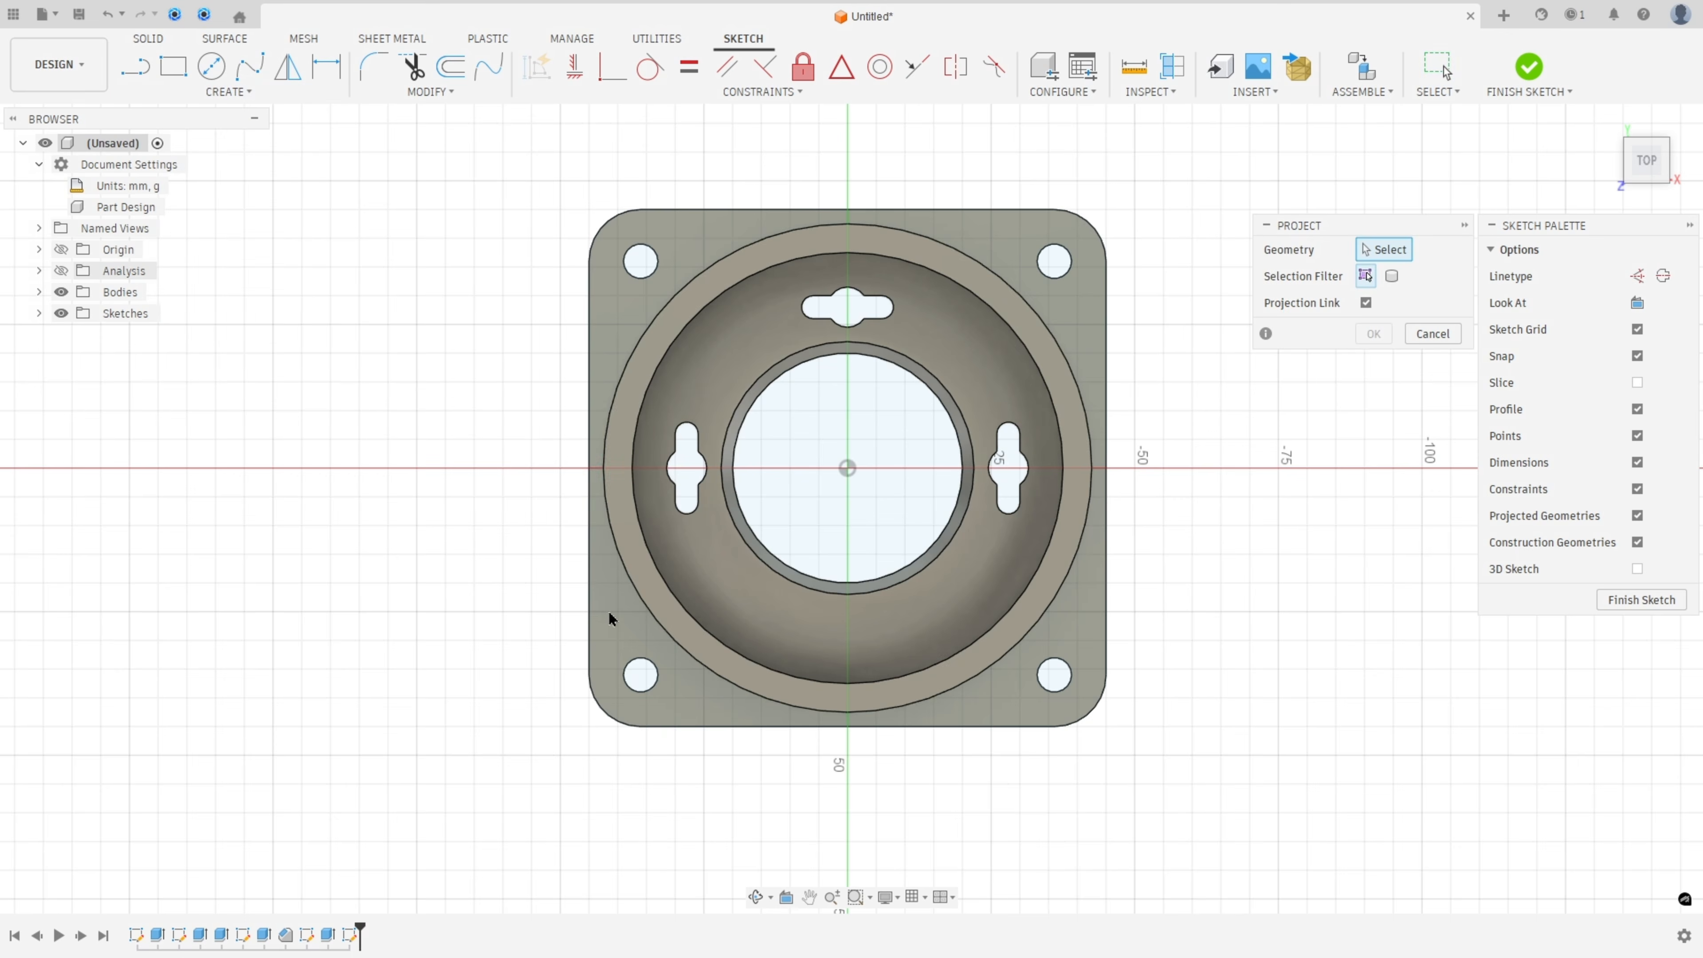
{"action": "left_click", "coordinate": [784, 707]}
{"action": "left_click", "coordinate": [1368, 337]}
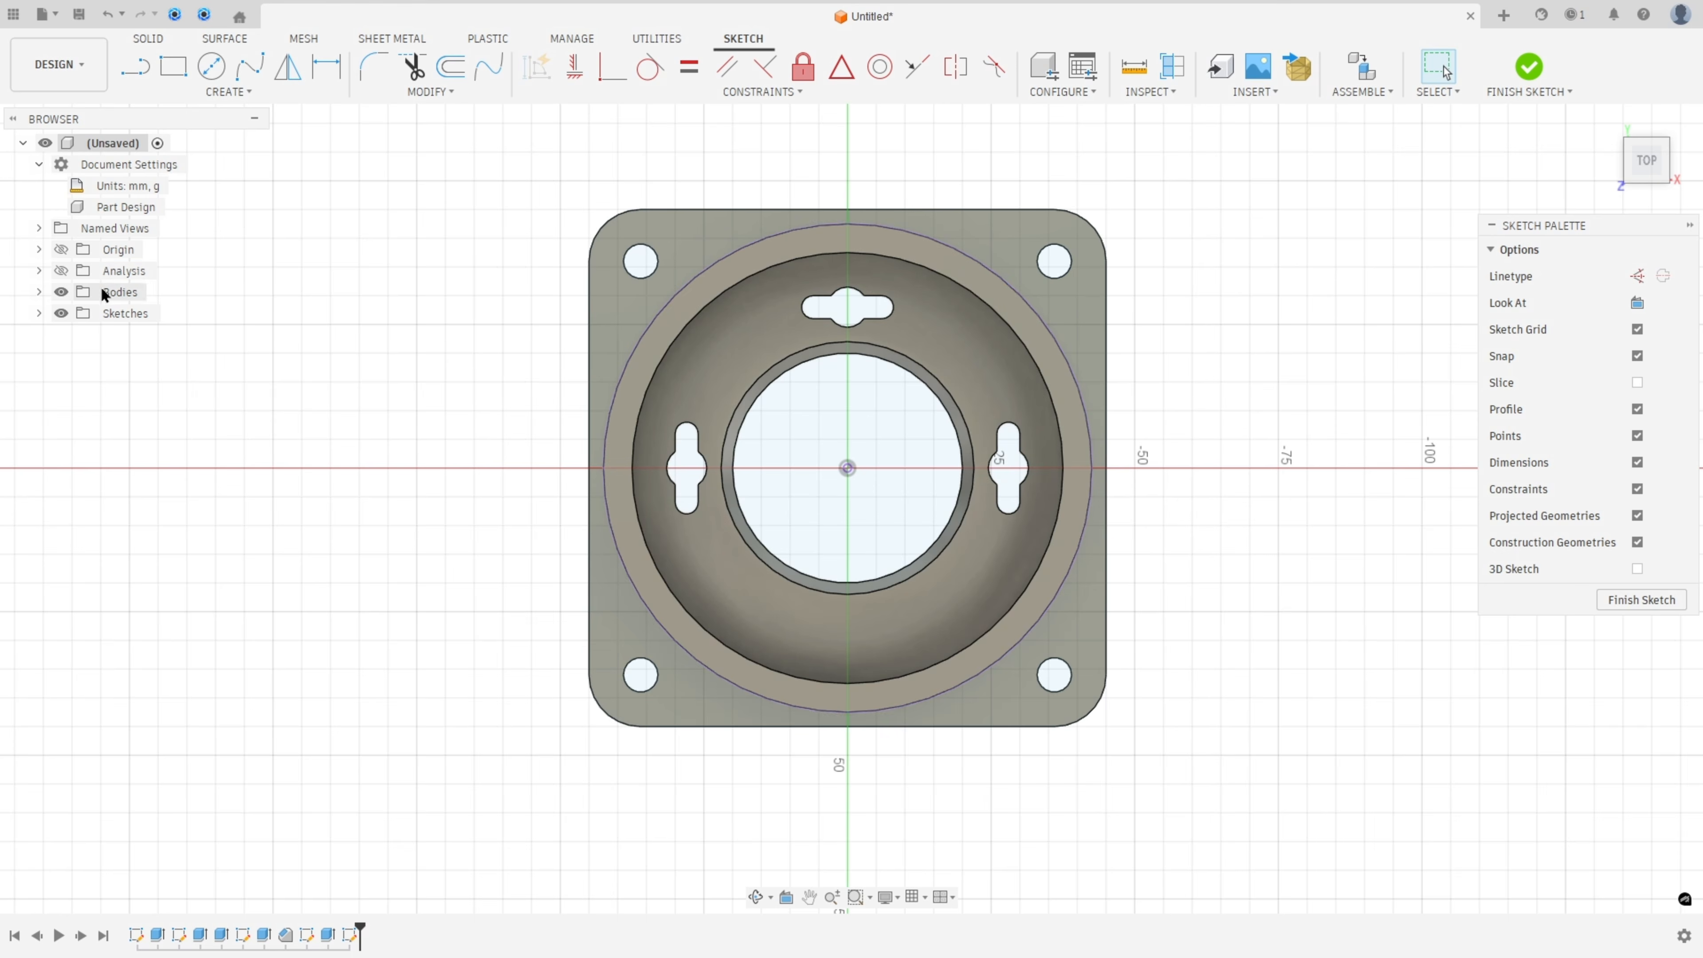
Hide the bodies and offset the projected outer circle 3 mm inward
{"action": "left_click", "coordinate": [61, 292]}
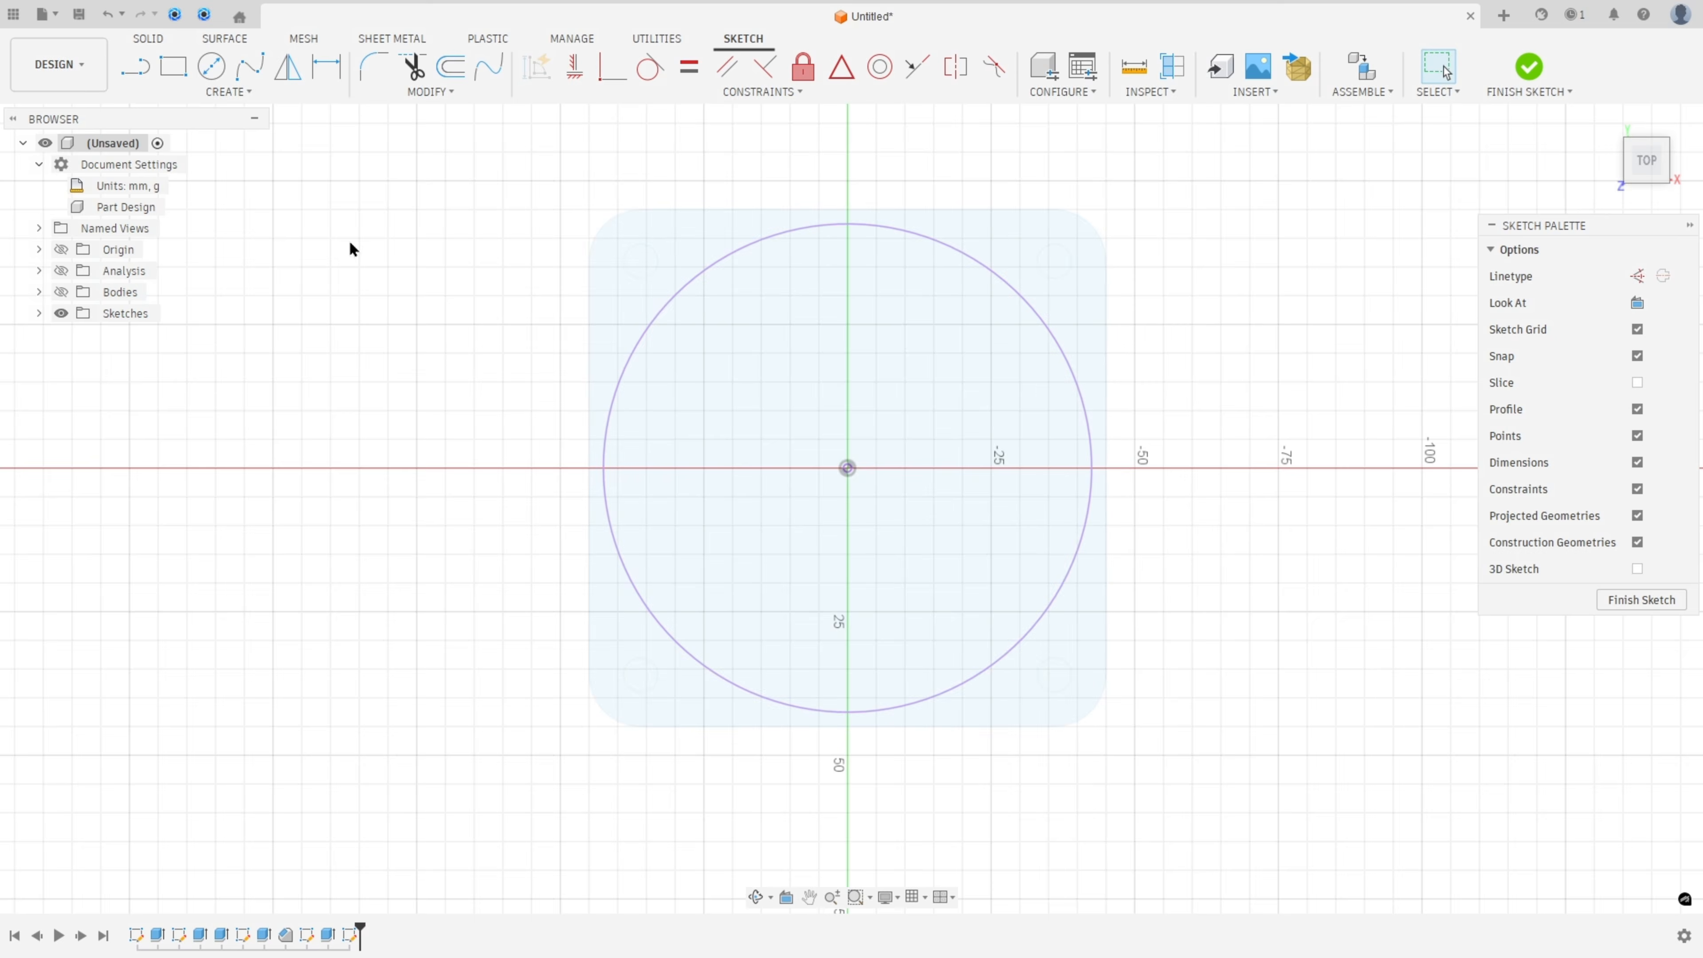
{"action": "left_click", "coordinate": [455, 66]}
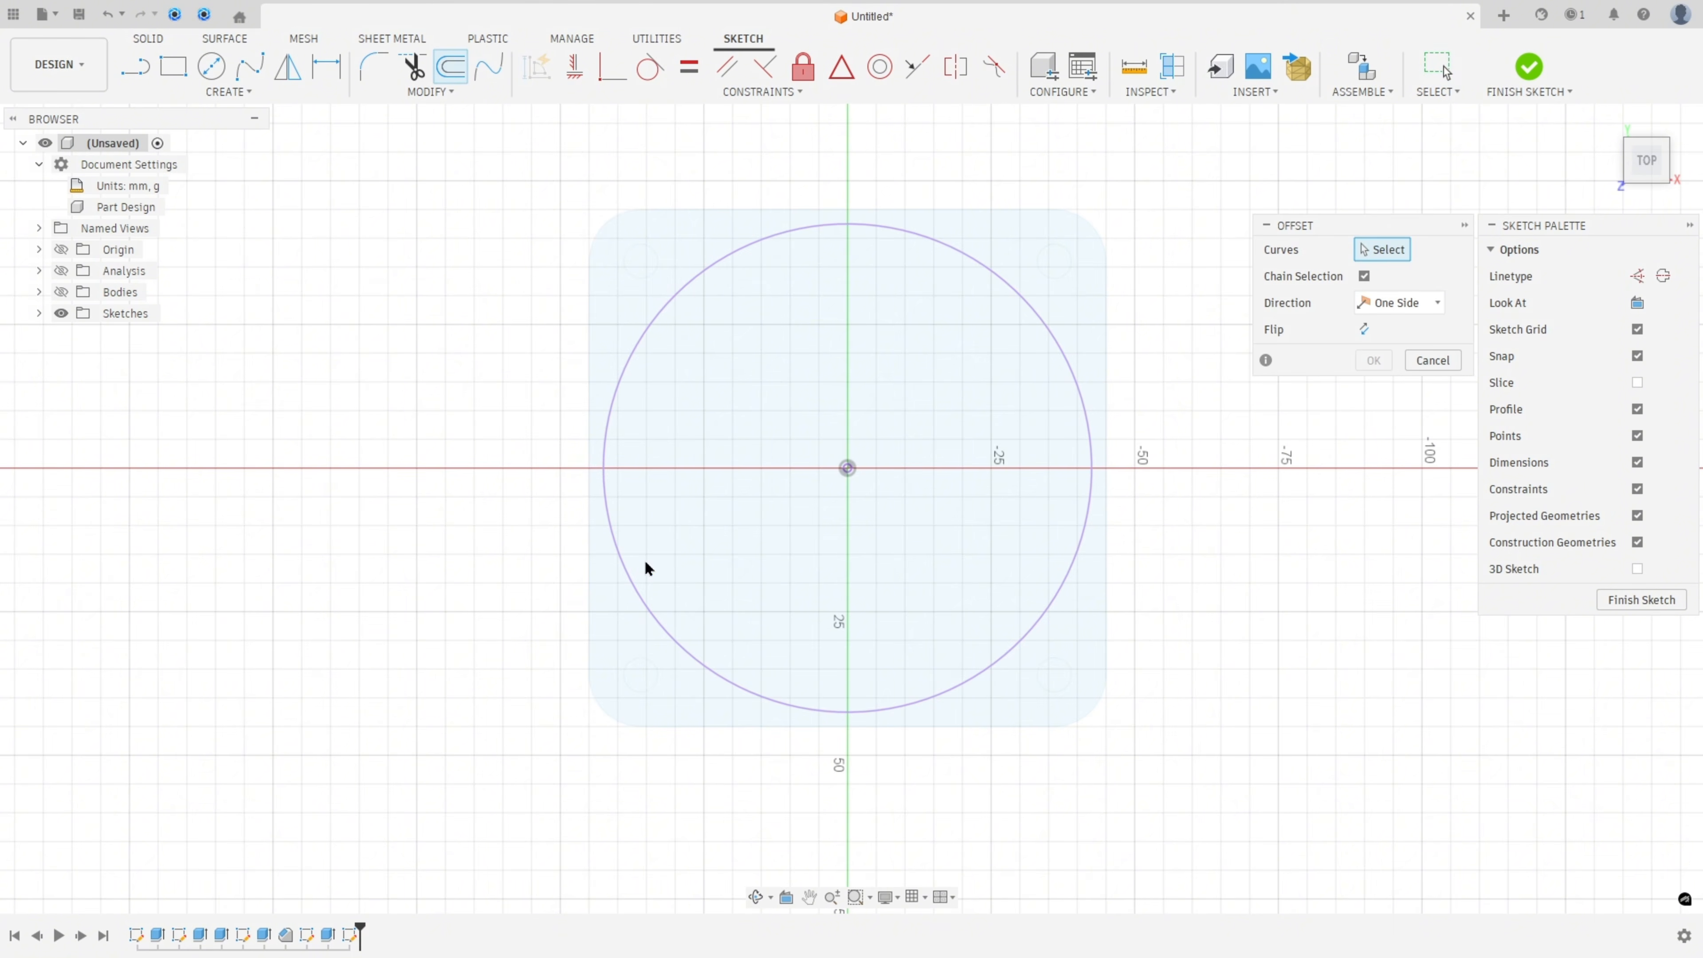
{"action": "left_click", "coordinate": [647, 611]}
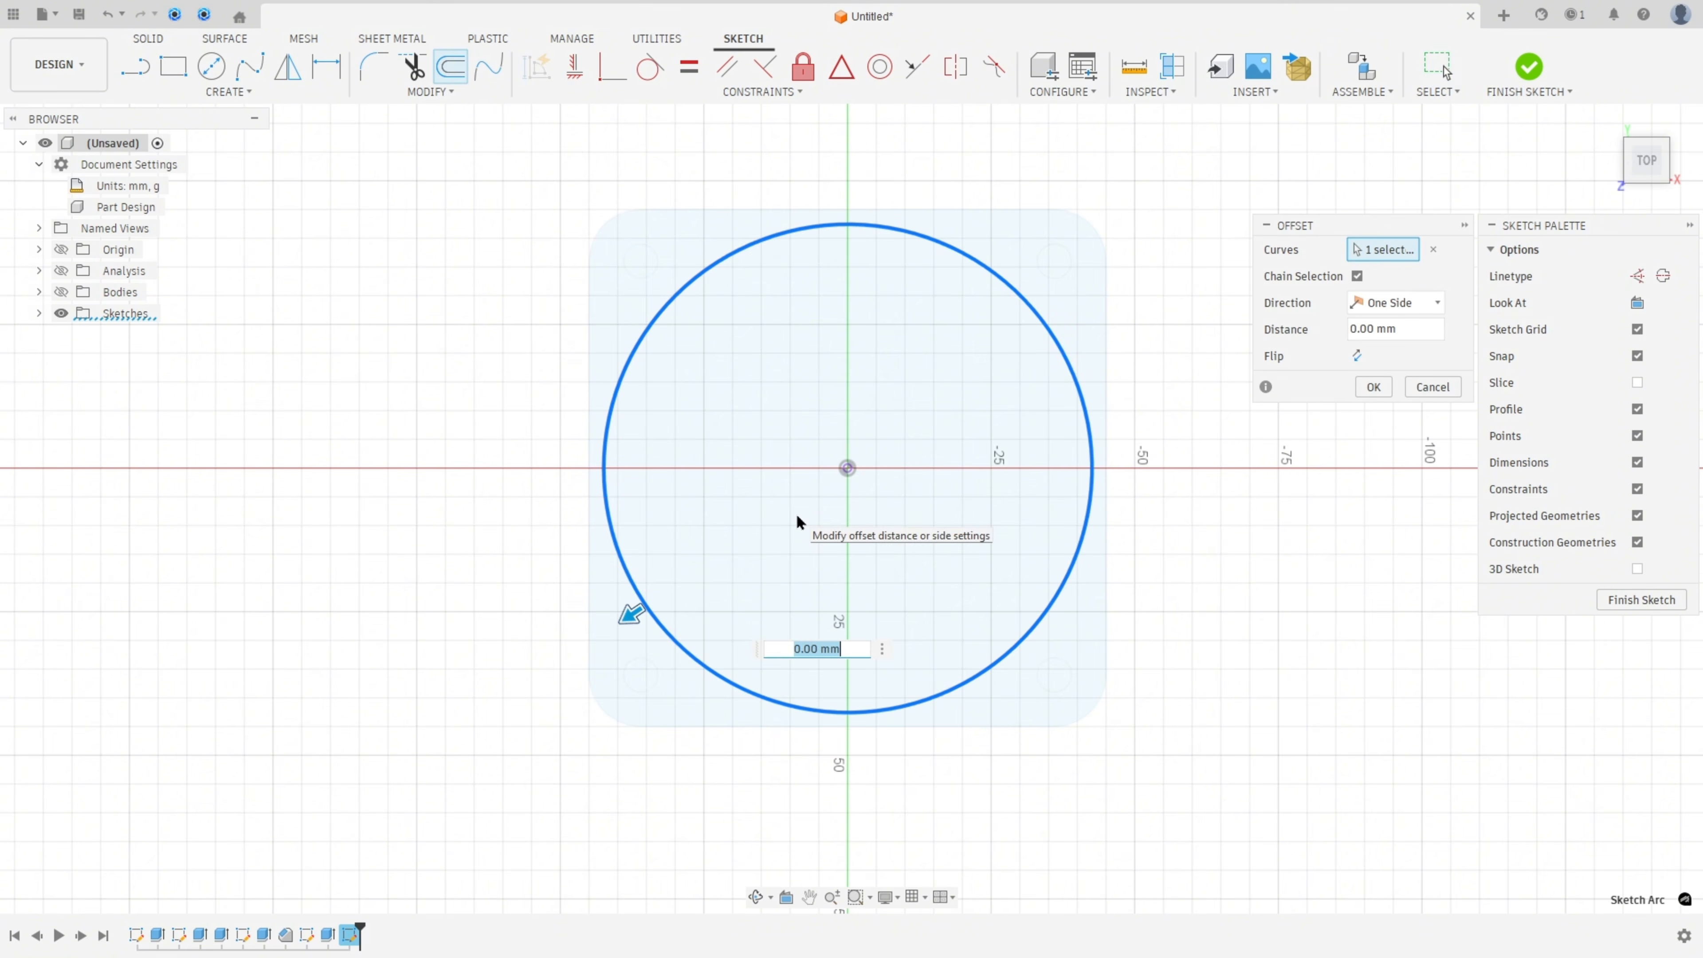
{"action": "type", "text": "-3"}
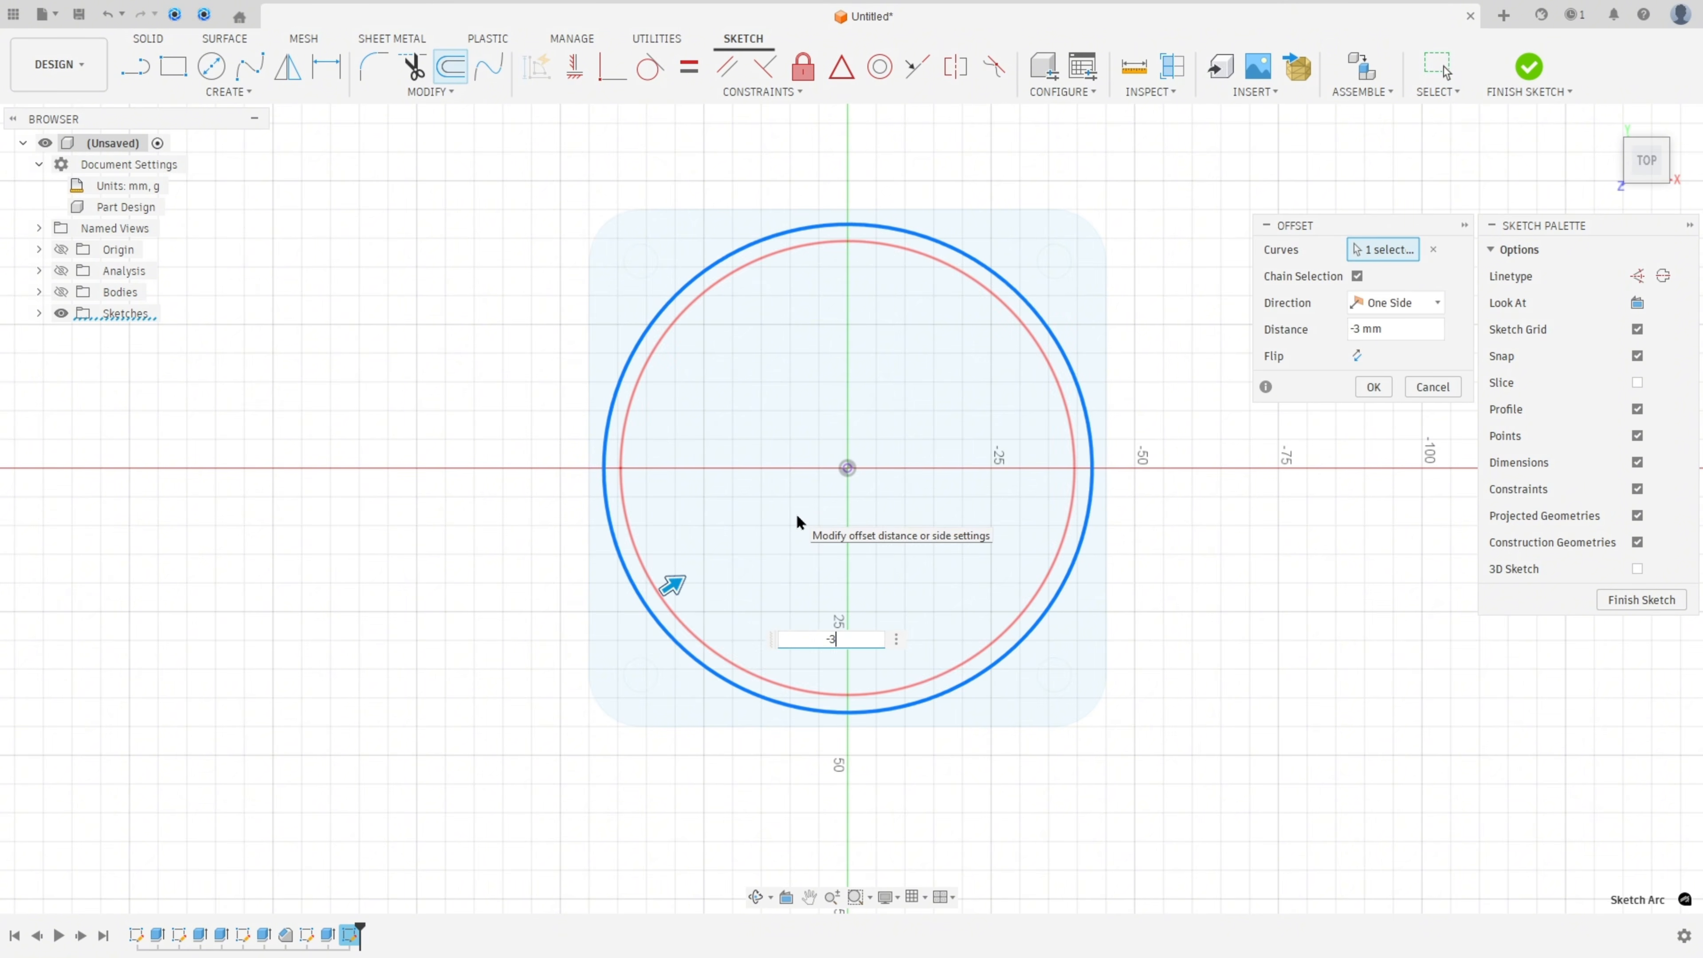
{"action": "left_click", "coordinate": [1374, 389]}
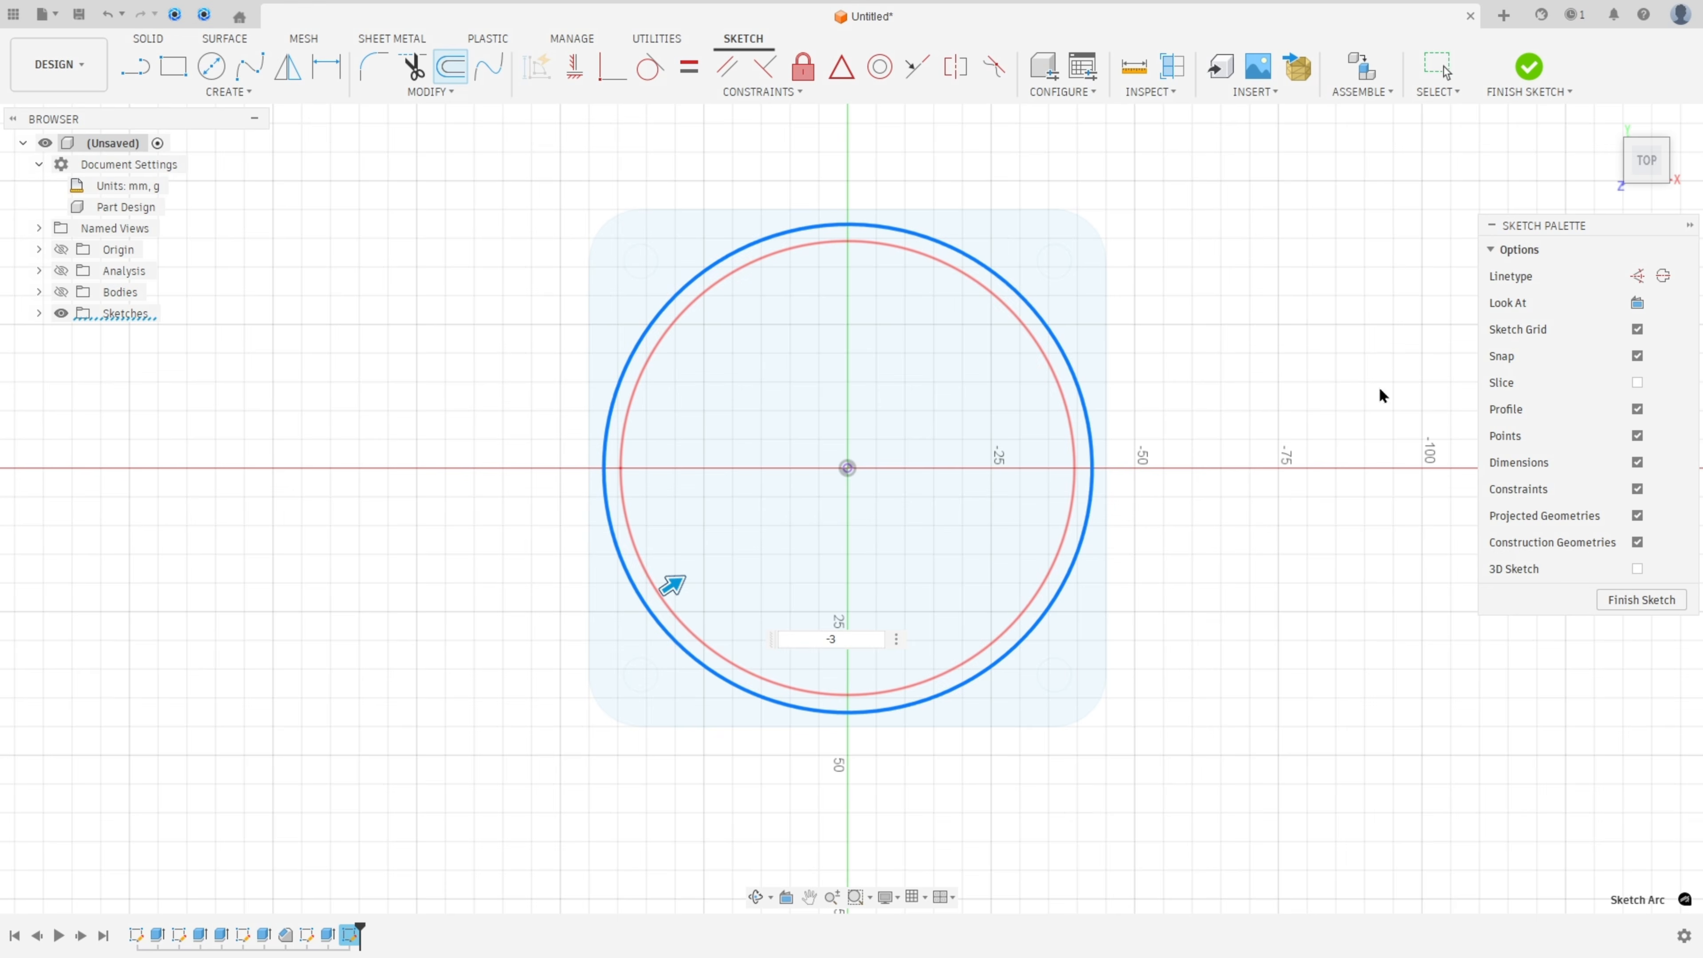
Draw two lines from the circle's centre, one down-left to the projected outer circle and one down-right to the inner offset circle
{"action": "left_click", "coordinate": [139, 67]}
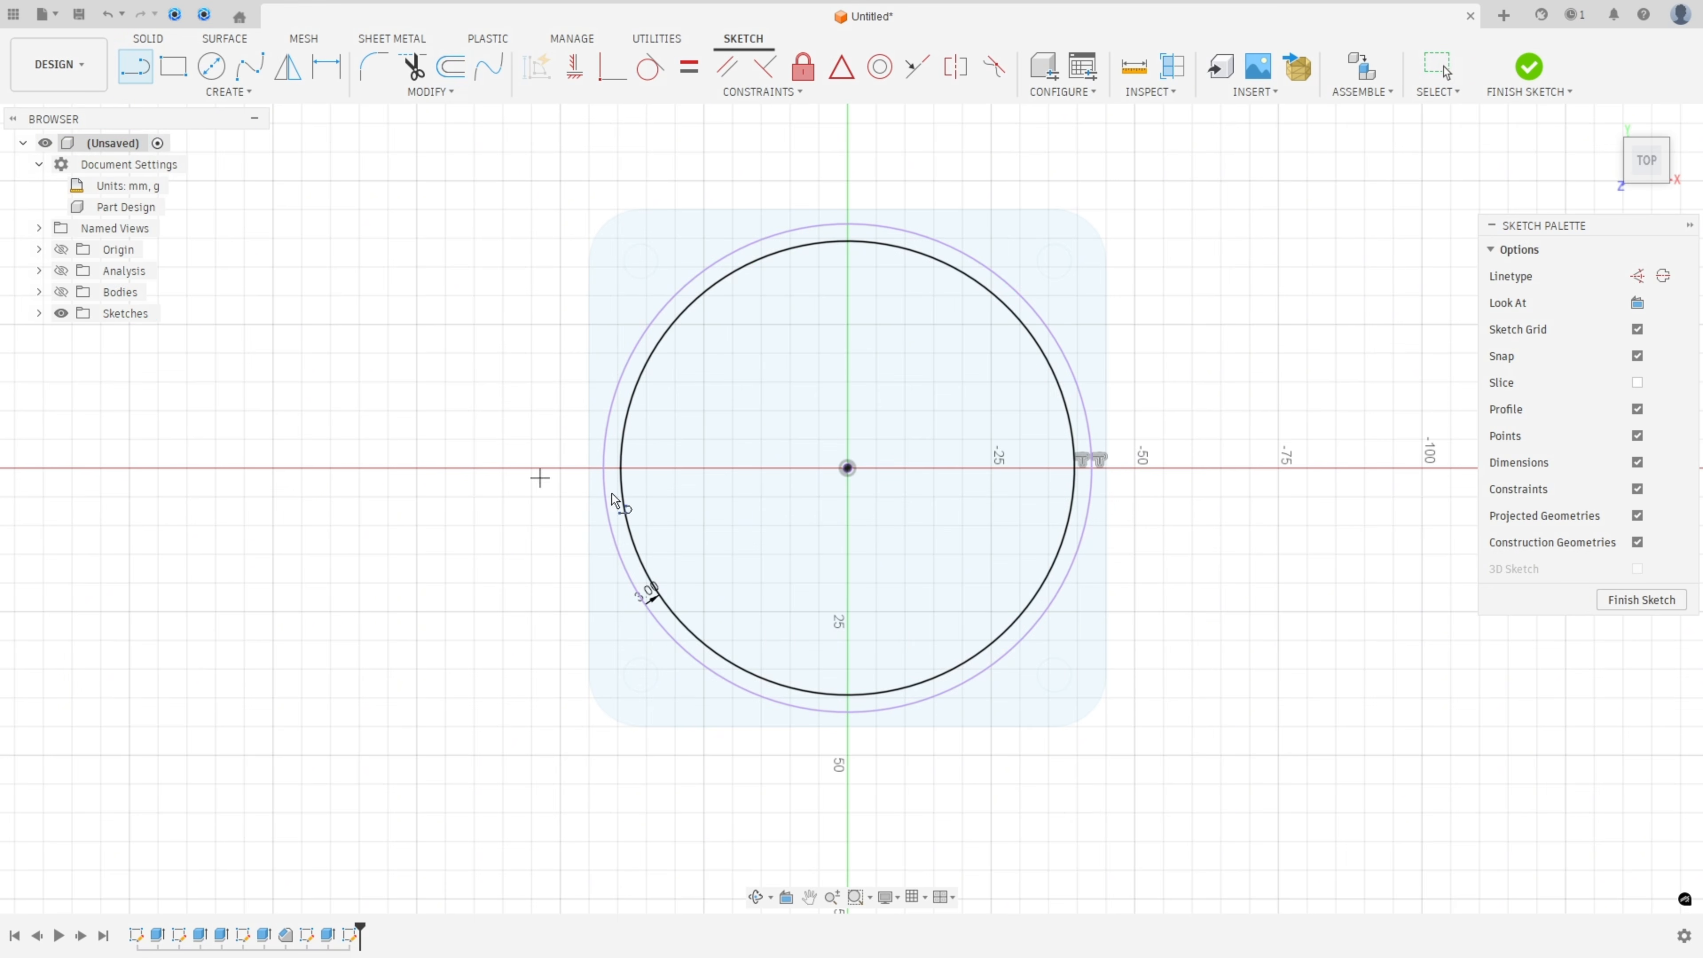
{"action": "left_click", "coordinate": [848, 467]}
{"action": "left_click", "coordinate": [675, 641]}
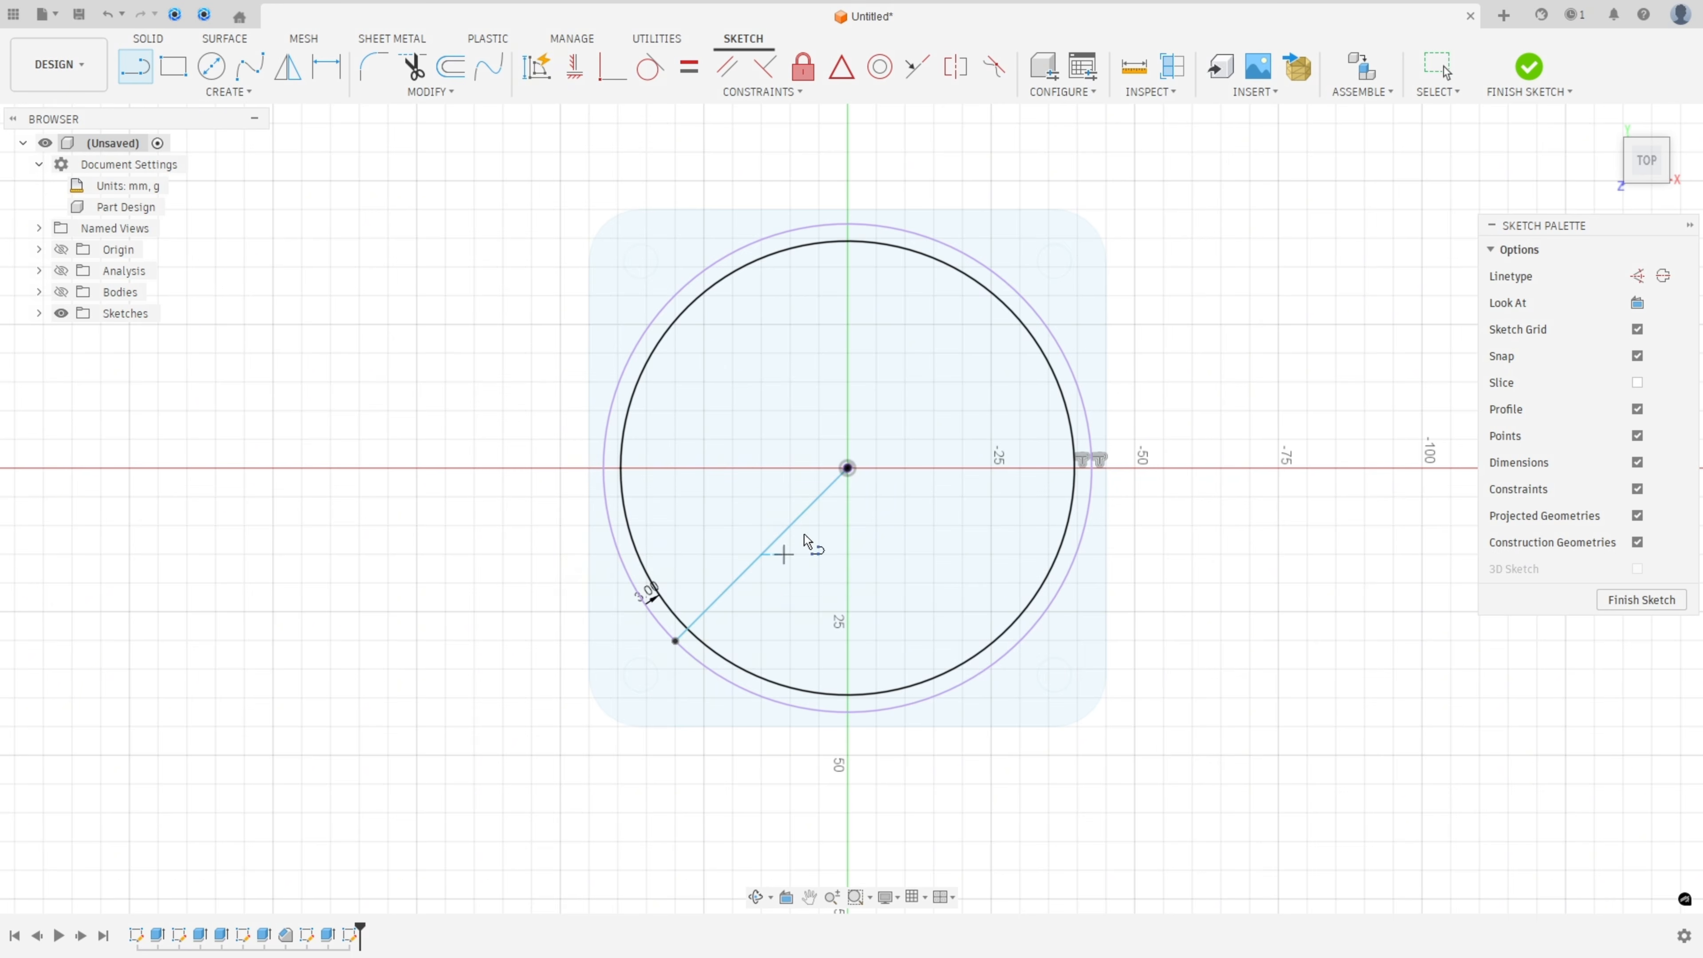
{"action": "left_click", "coordinate": [847, 468]}
{"action": "left_click", "coordinate": [994, 646]}
{"action": "left_click", "coordinate": [675, 641]}
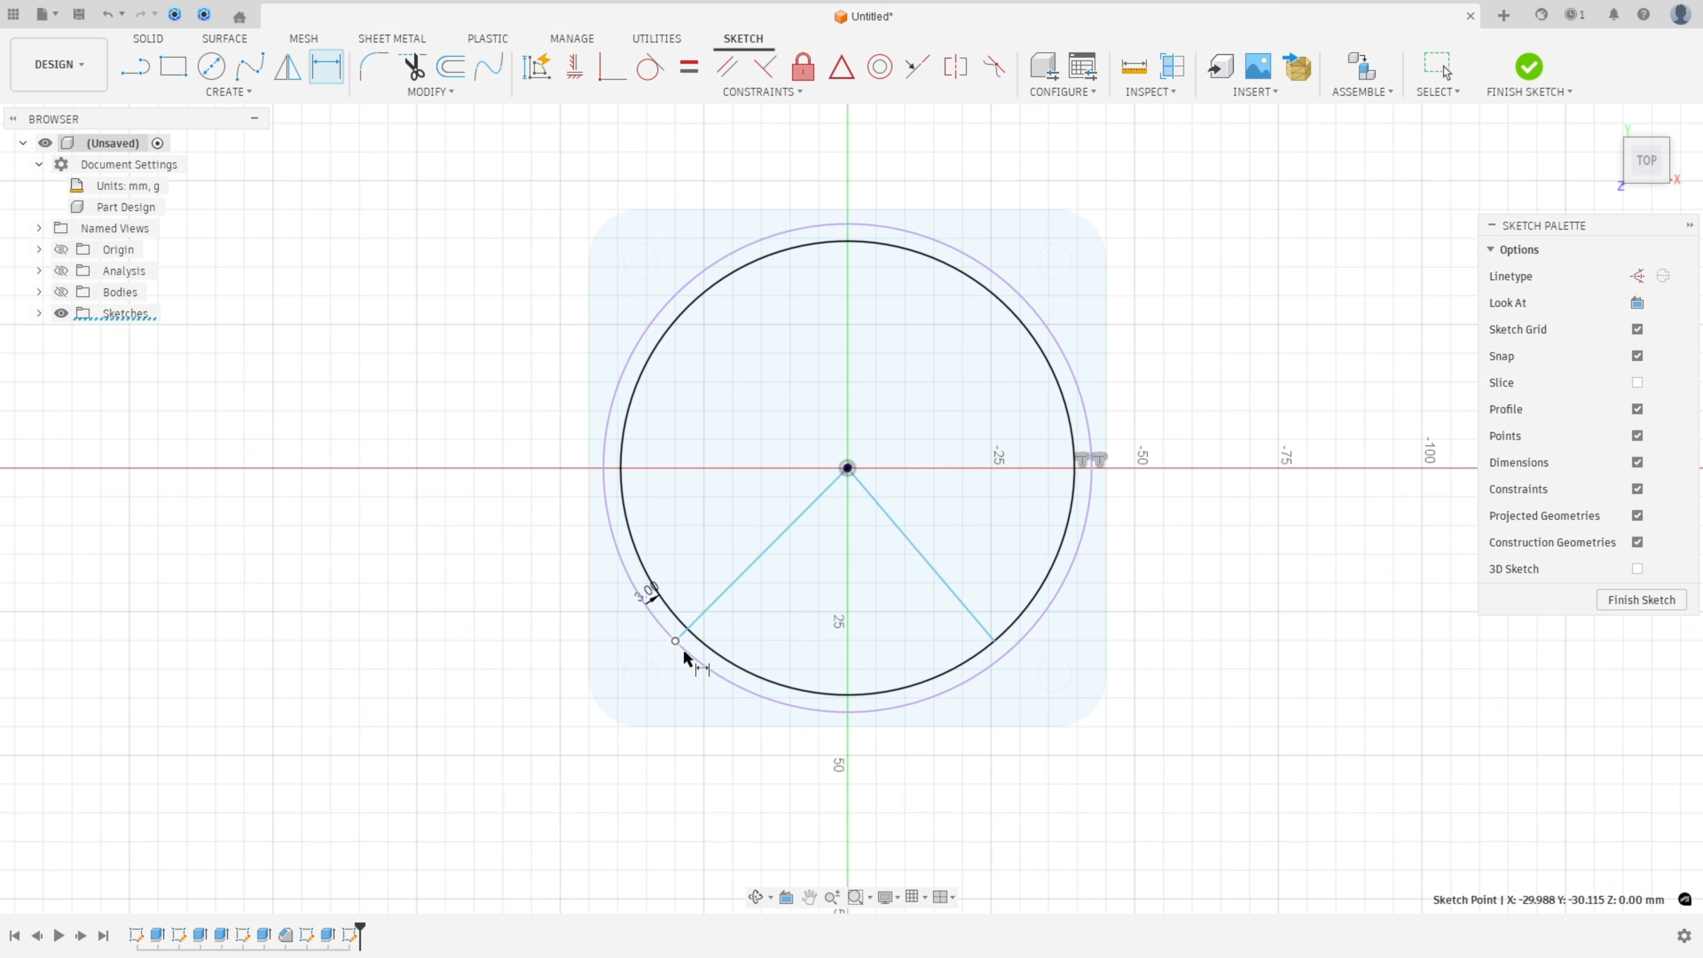
{"action": "left_click", "coordinate": [993, 641]}
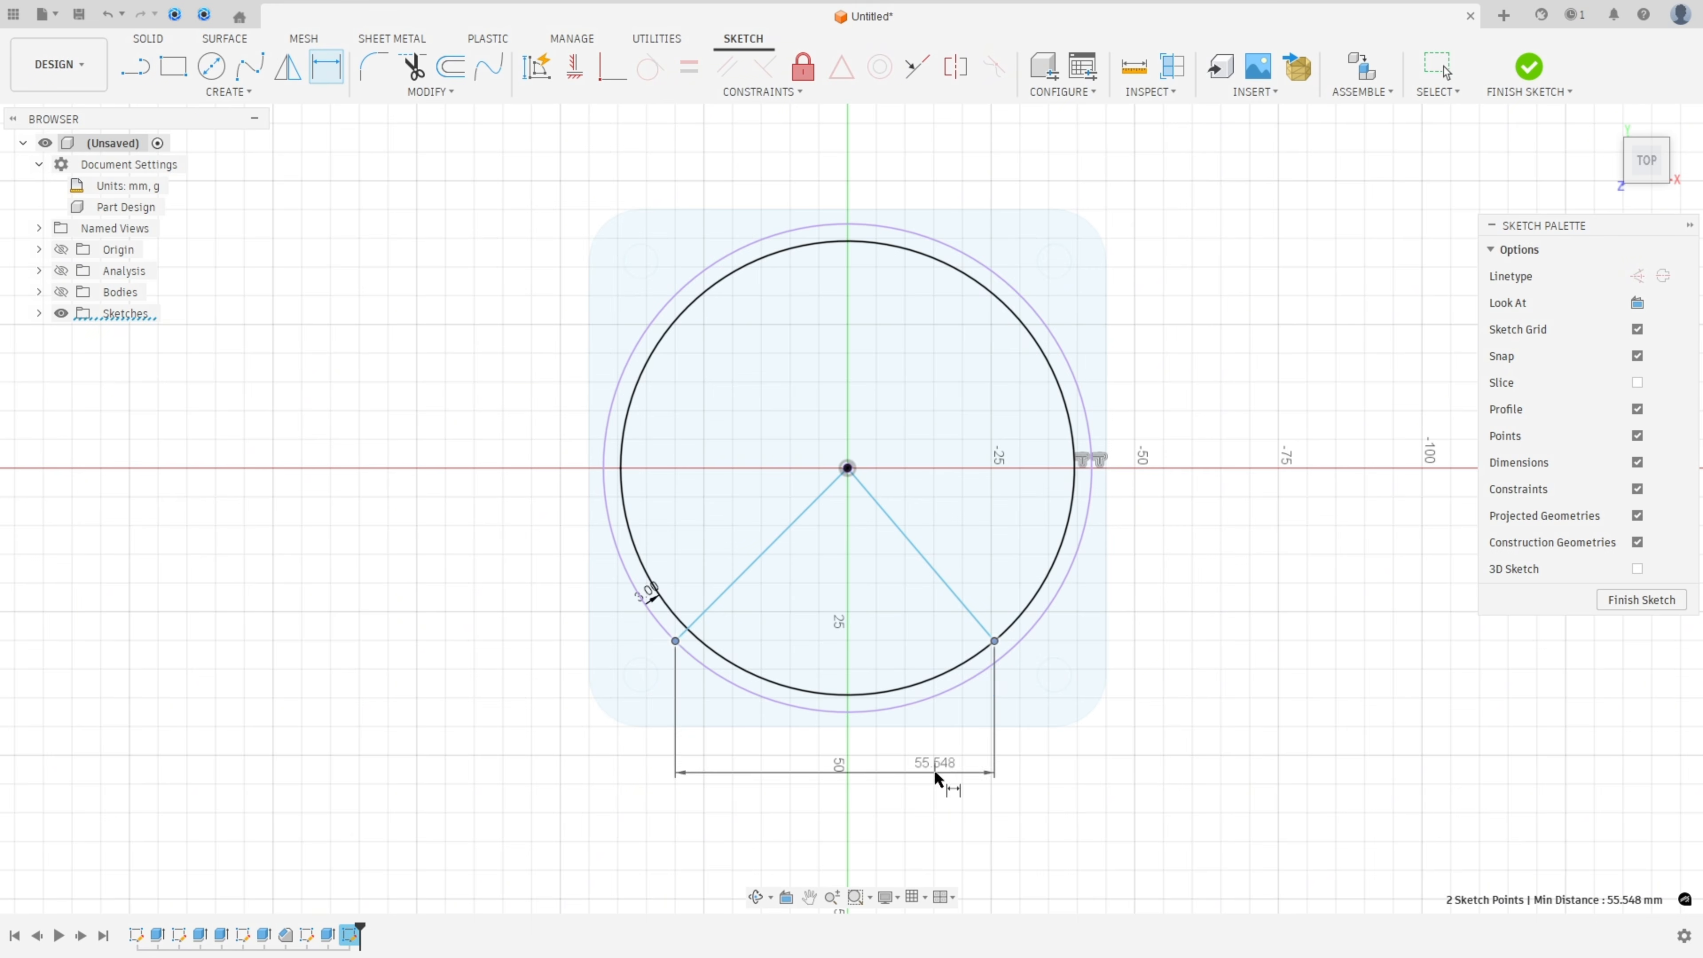
{"action": "key", "text": "Escape"}
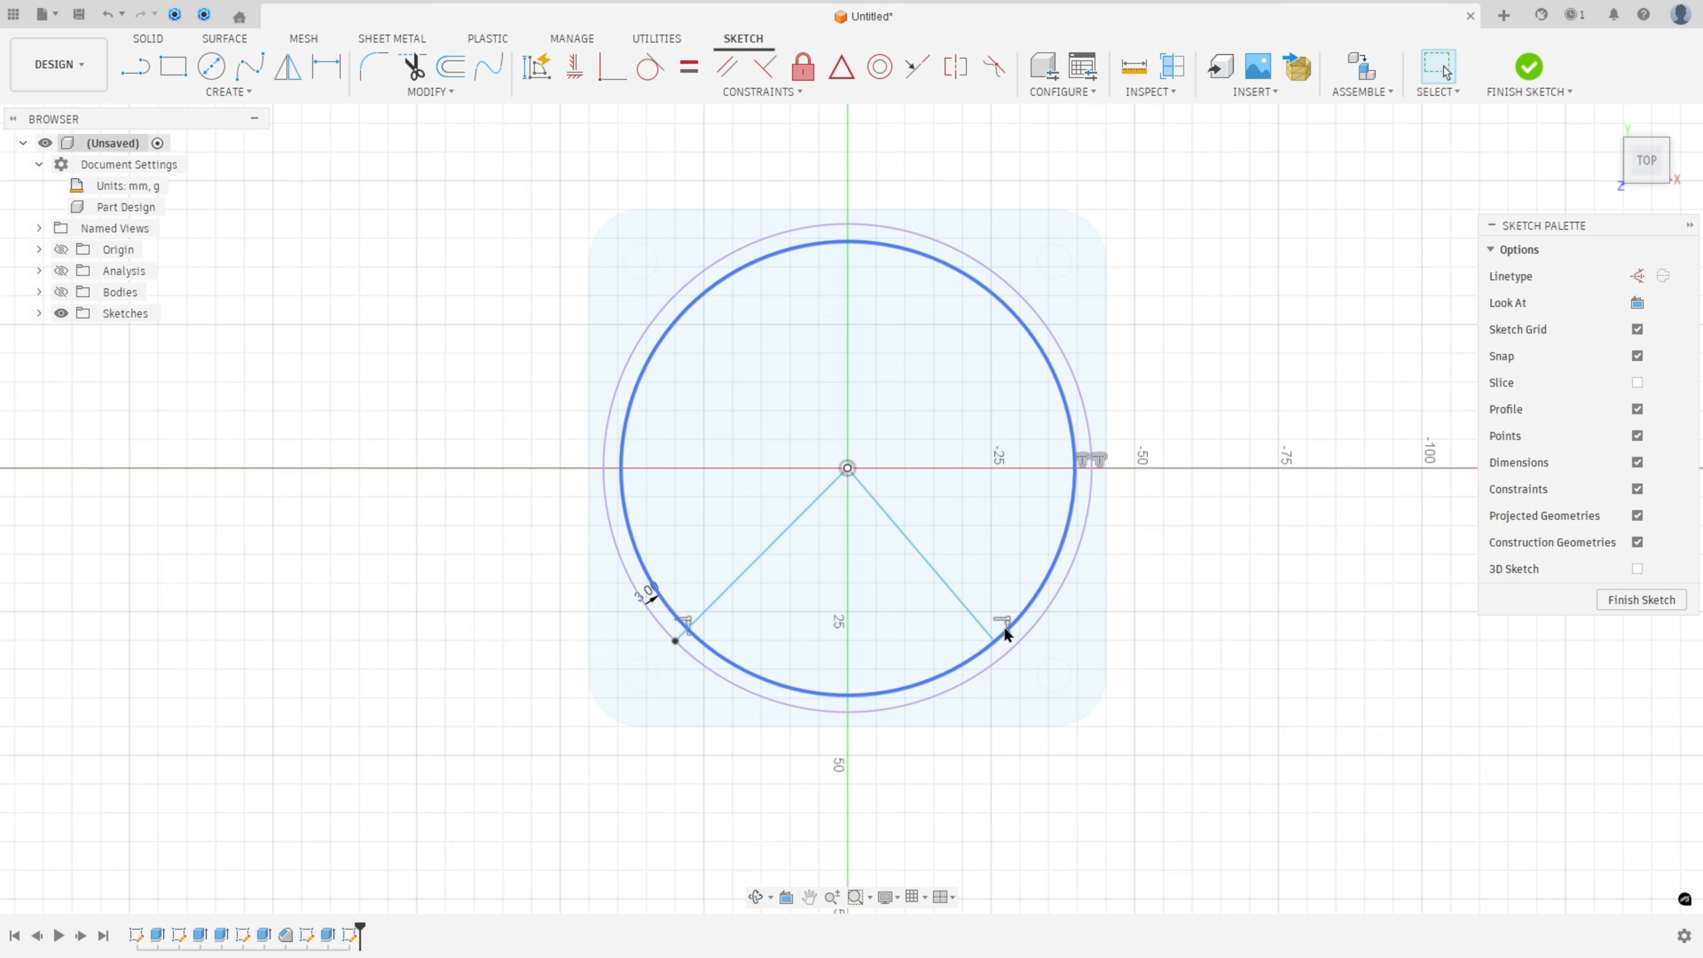
Move the right line's lower endpoint from the inner offset circle out onto the projected outer circle
{"action": "left_click", "coordinate": [994, 642]}
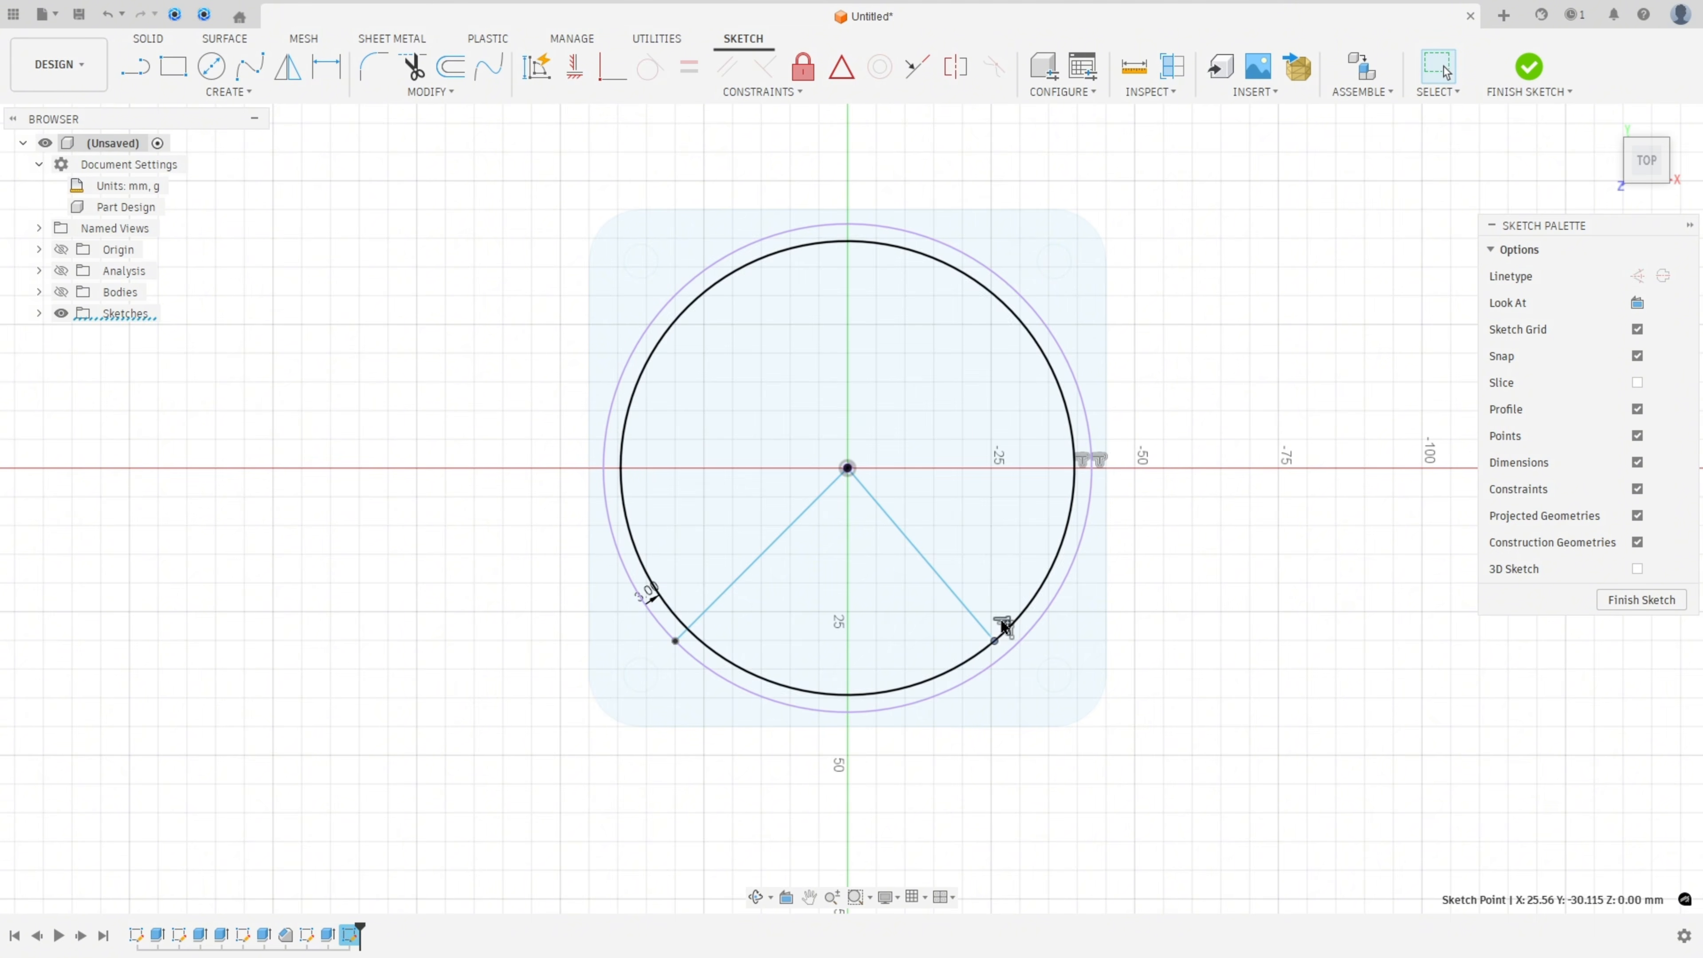
{"action": "left_click_drag", "start_coordinate": [996, 640], "coordinate": [999, 662]}
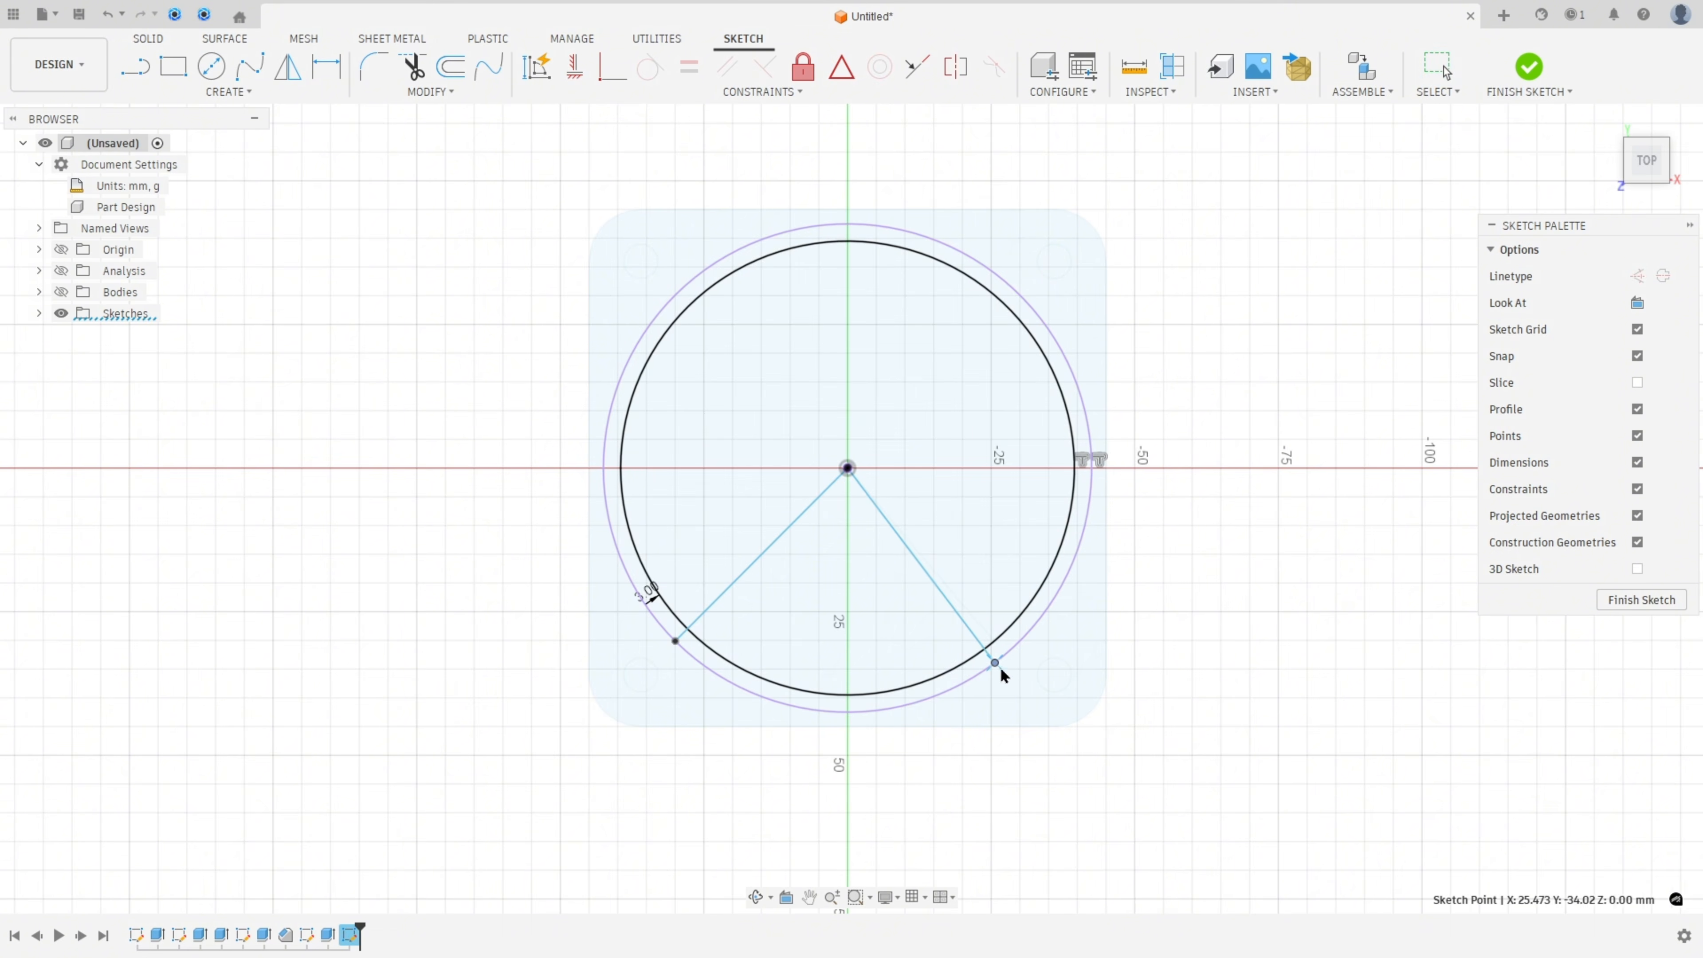
{"action": "left_click", "coordinate": [530, 272]}
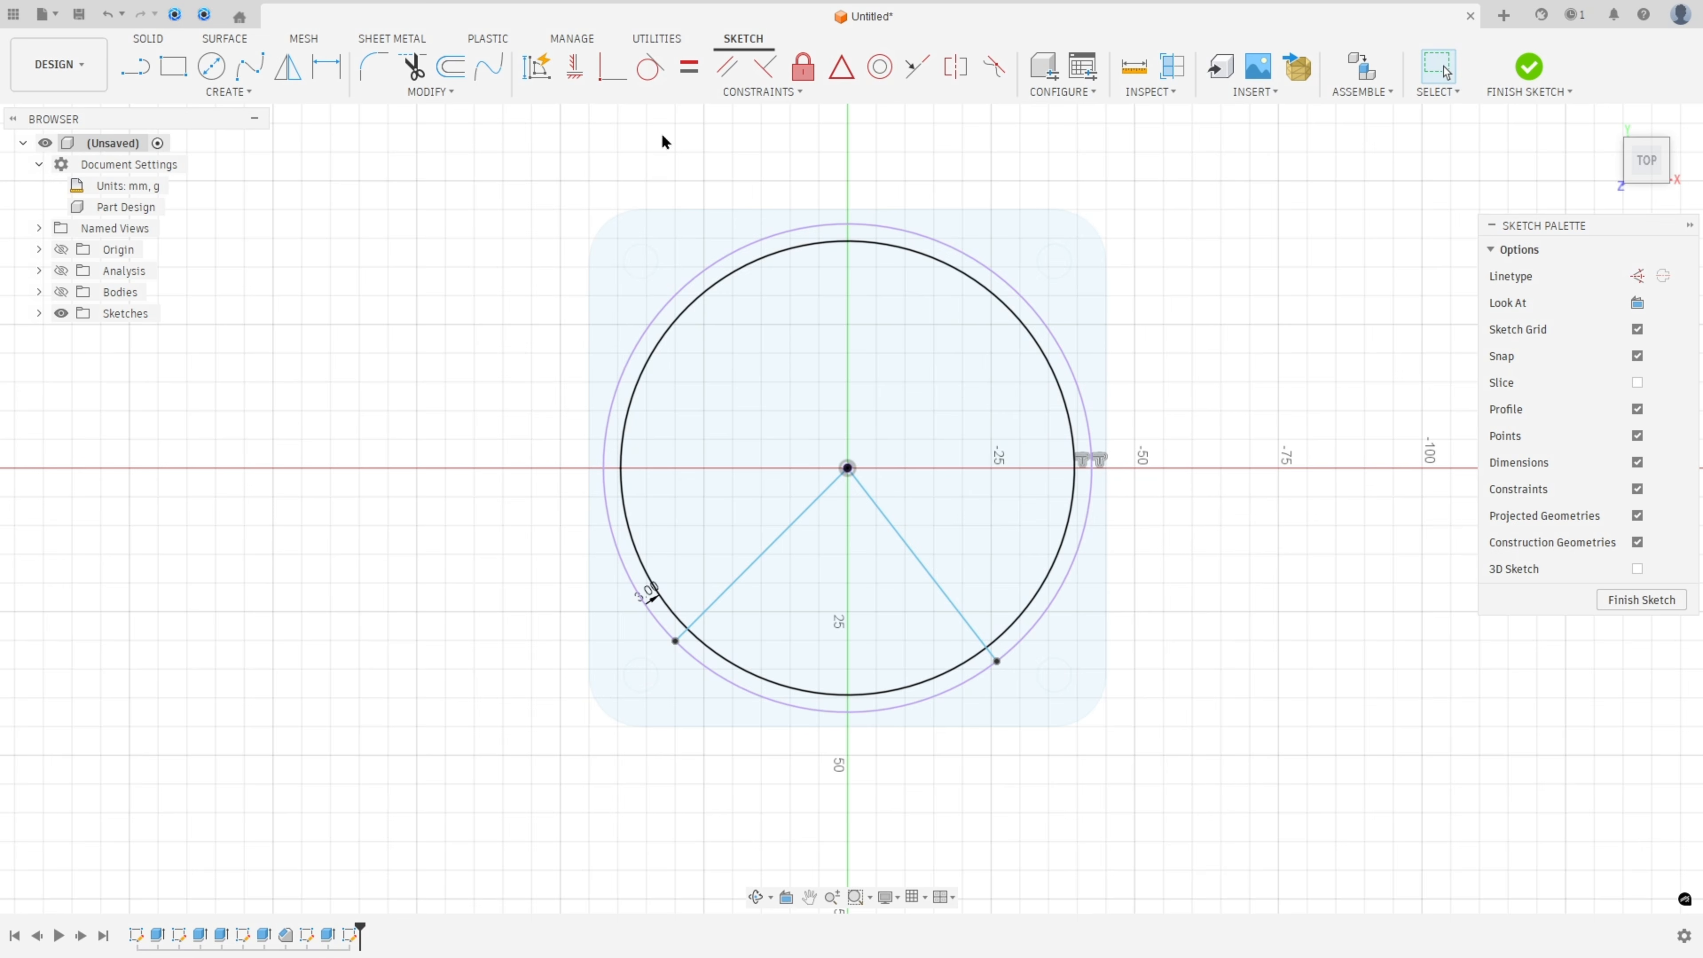
Dimension the horizontal distance between the two lines' lower endpoints as 60 mm
{"action": "left_click", "coordinate": [326, 67]}
{"action": "left_click", "coordinate": [675, 642]}
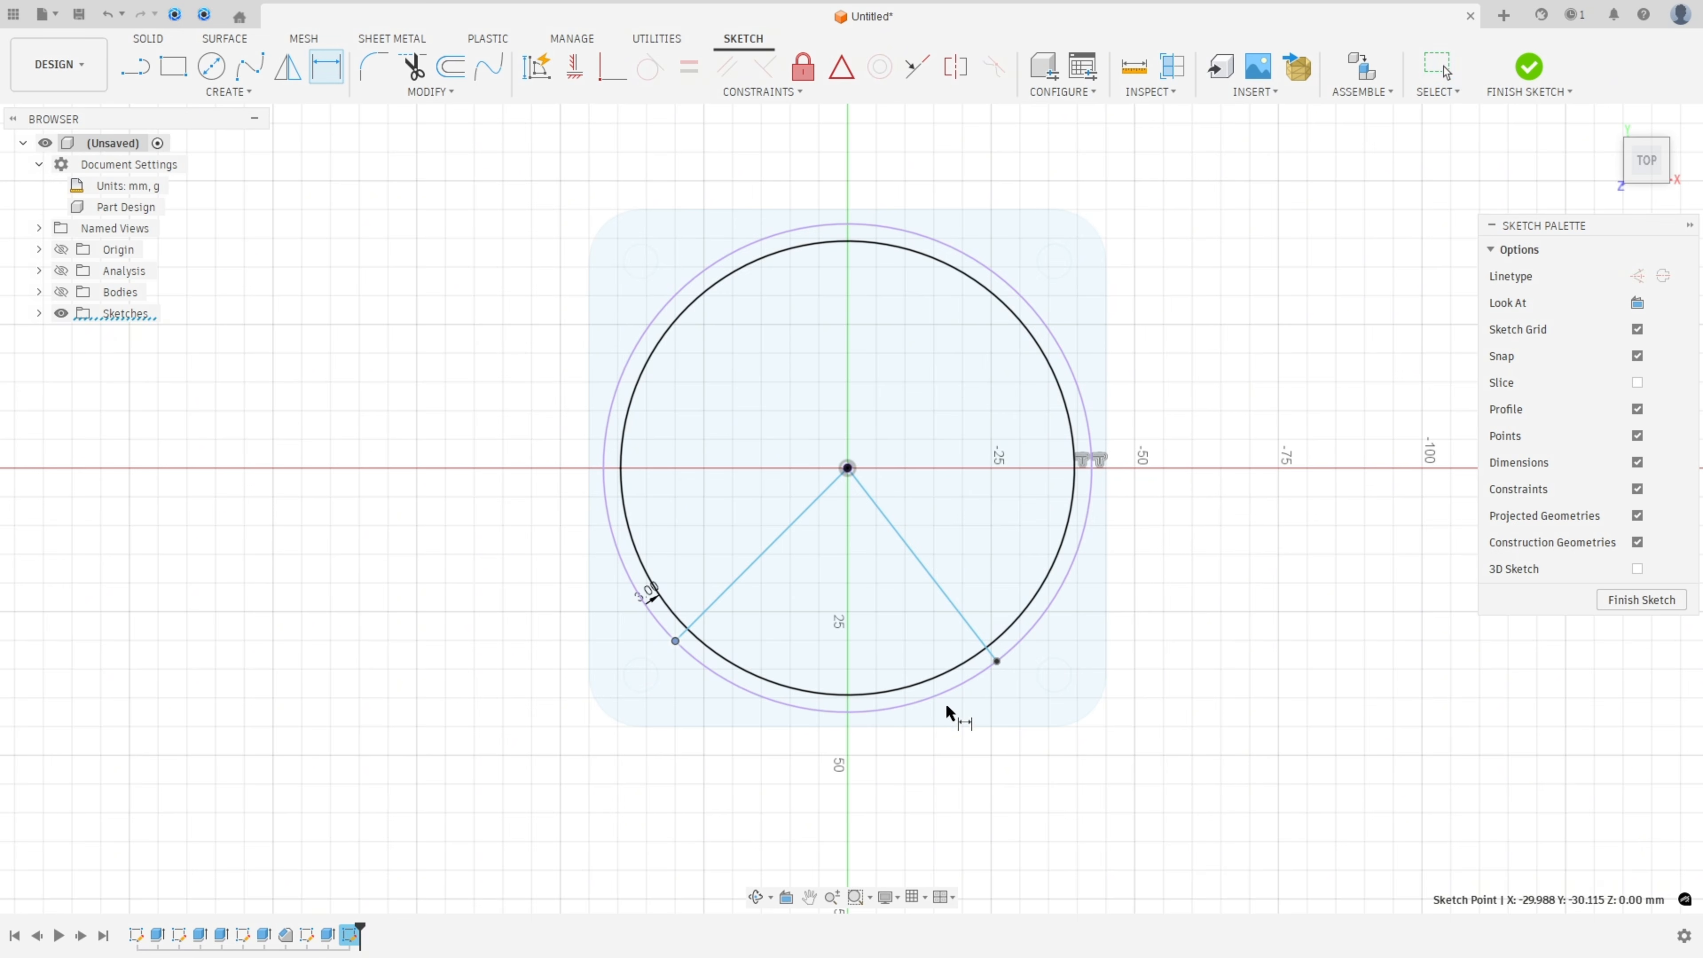
{"action": "left_click", "coordinate": [997, 661]}
{"action": "left_click", "coordinate": [868, 798]}
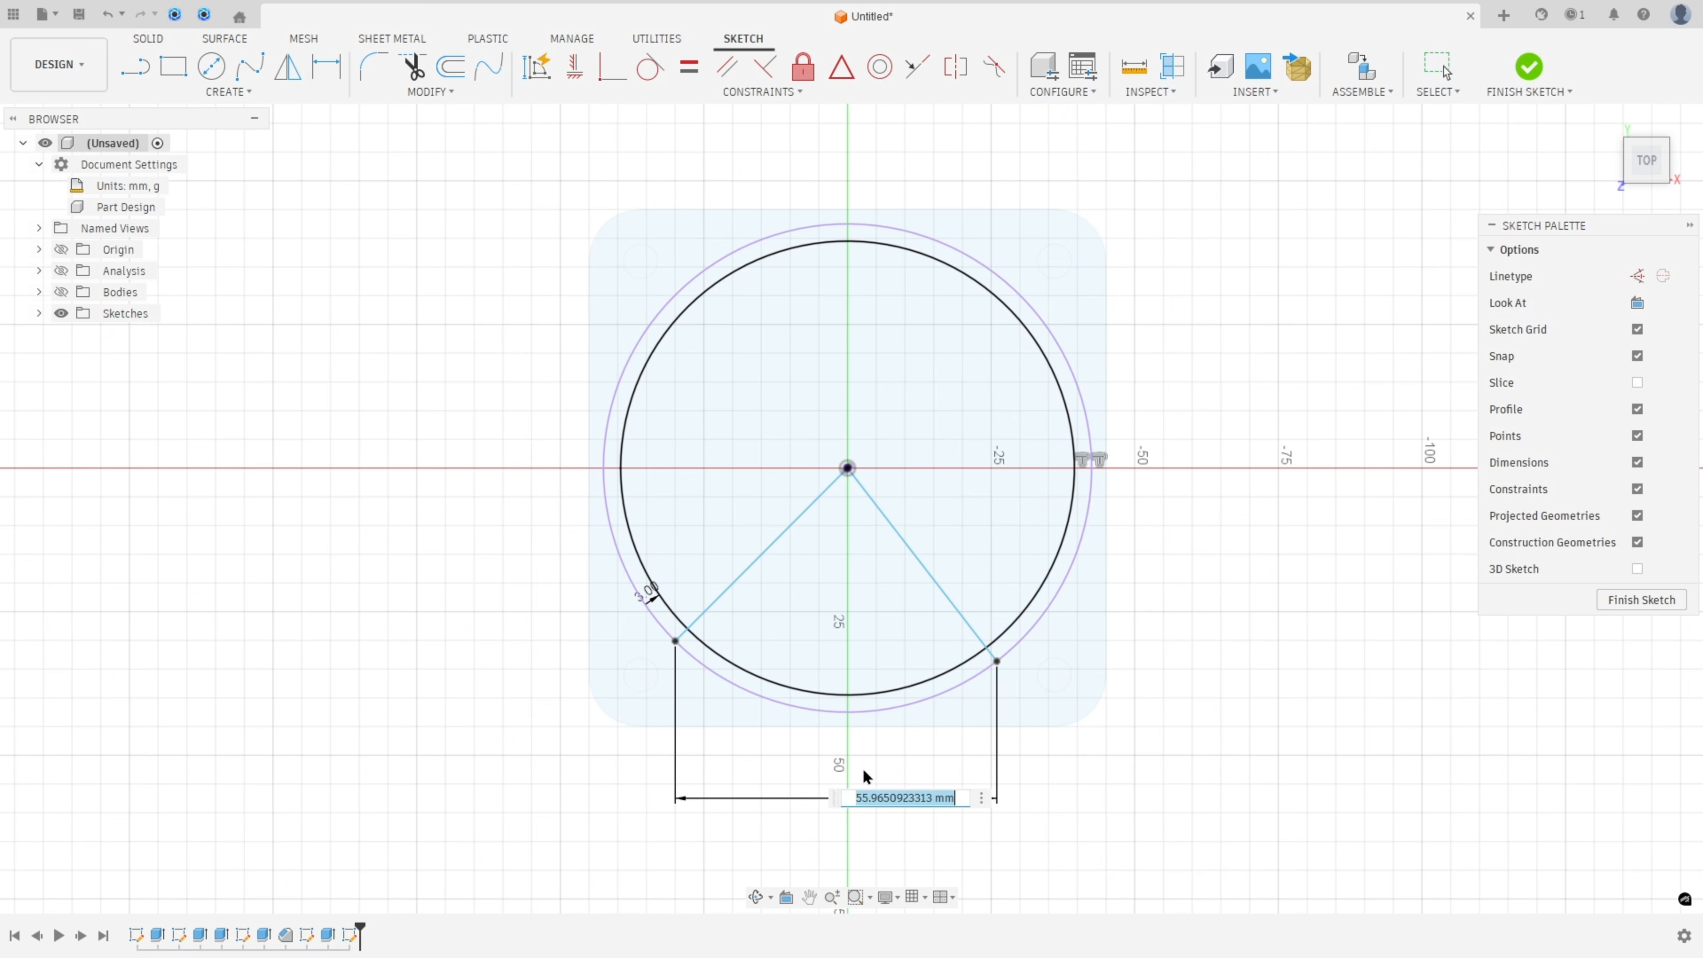
{"action": "type", "text": "60"}
{"action": "key", "text": "Return"}
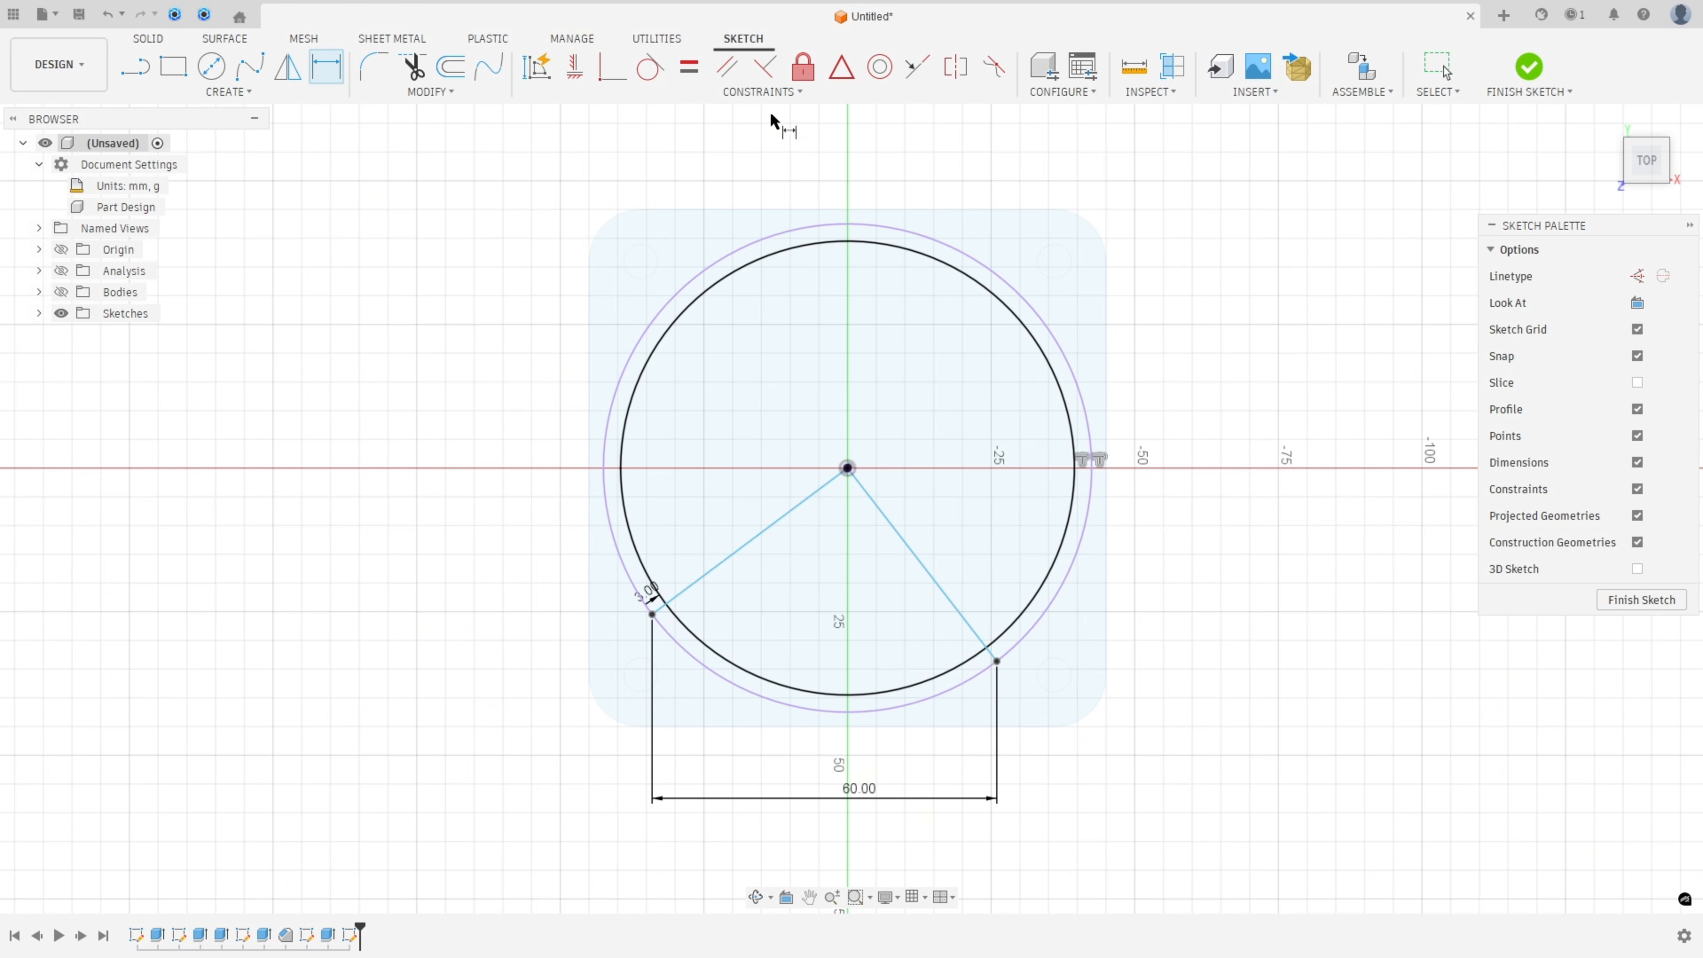
Constrain the two lines' lower endpoints horizontally level, move the 3 mm offset dimension inside the circle and finish the sketch
{"action": "left_click", "coordinate": [574, 67]}
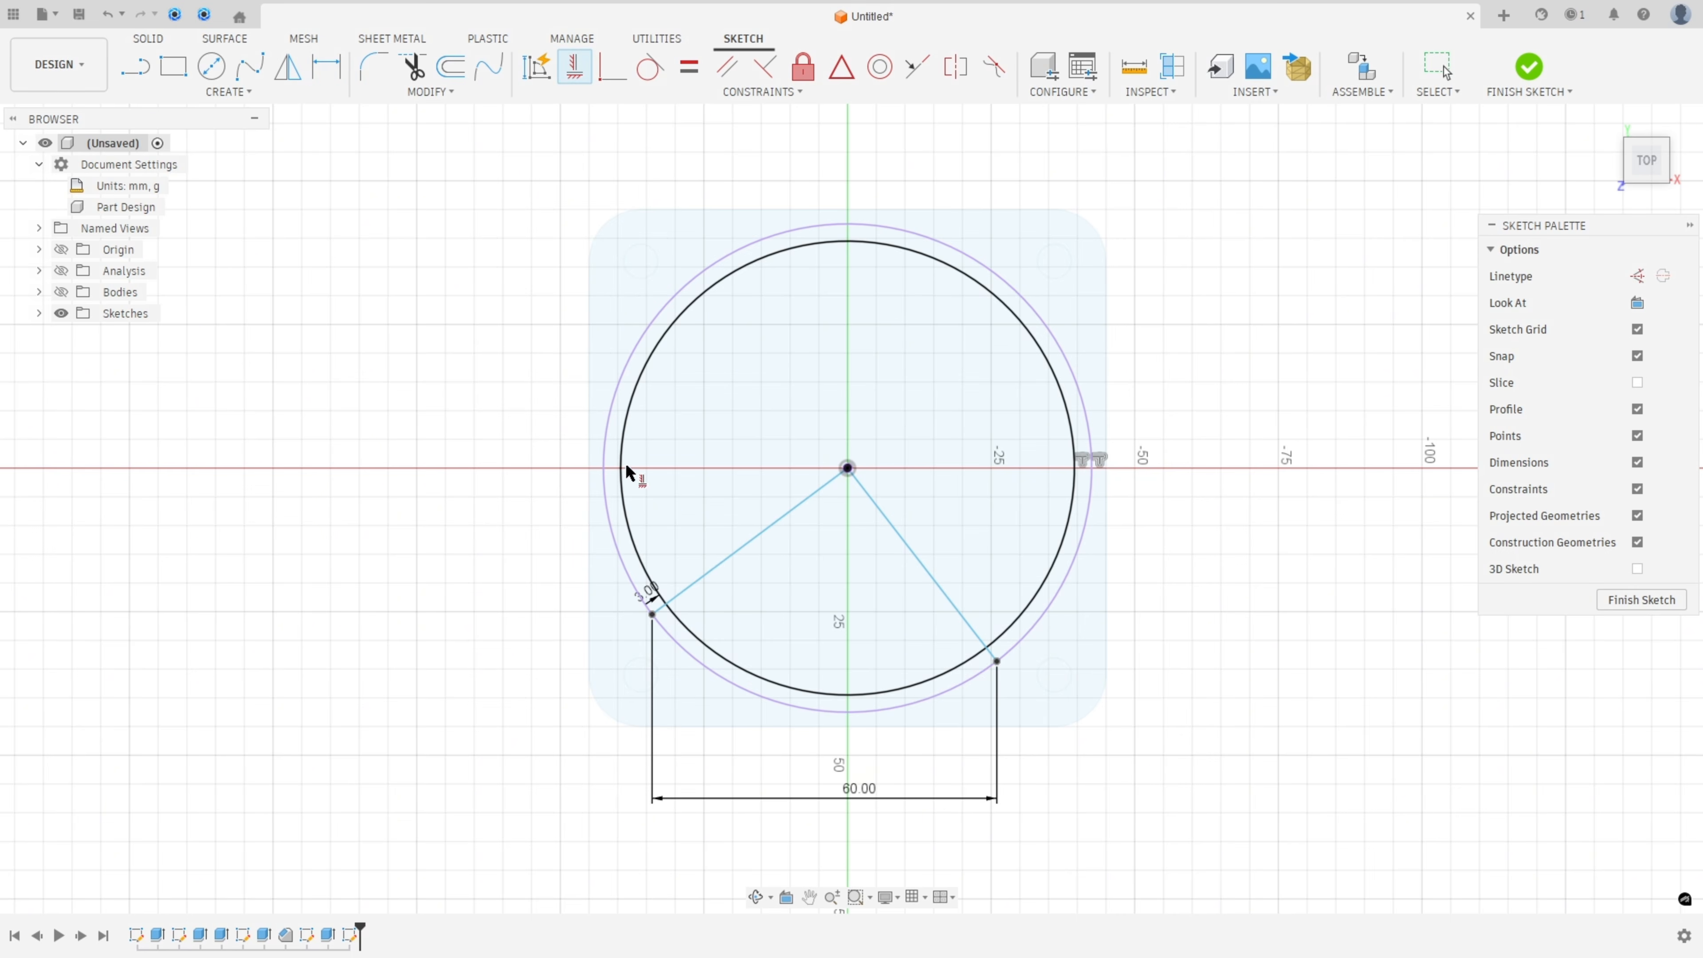
{"action": "left_click", "coordinate": [652, 613]}
{"action": "left_click", "coordinate": [999, 662]}
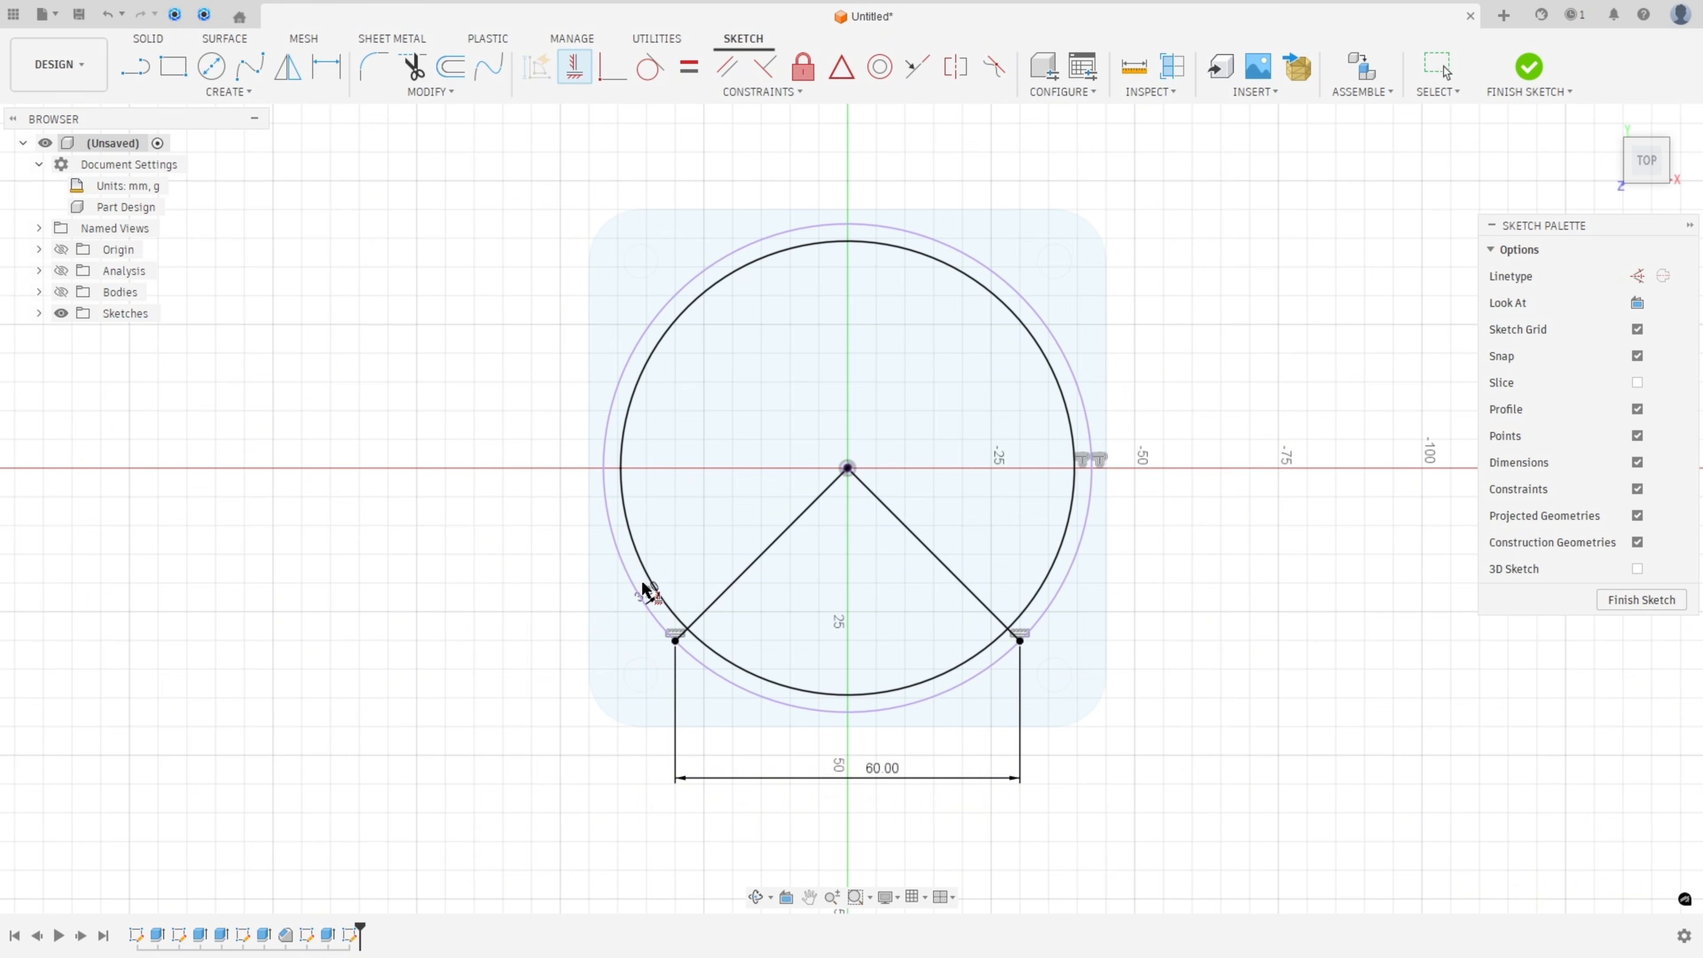
{"action": "key", "text": "Escape"}
{"action": "left_click_drag", "start_coordinate": [644, 595], "coordinate": [691, 535]}
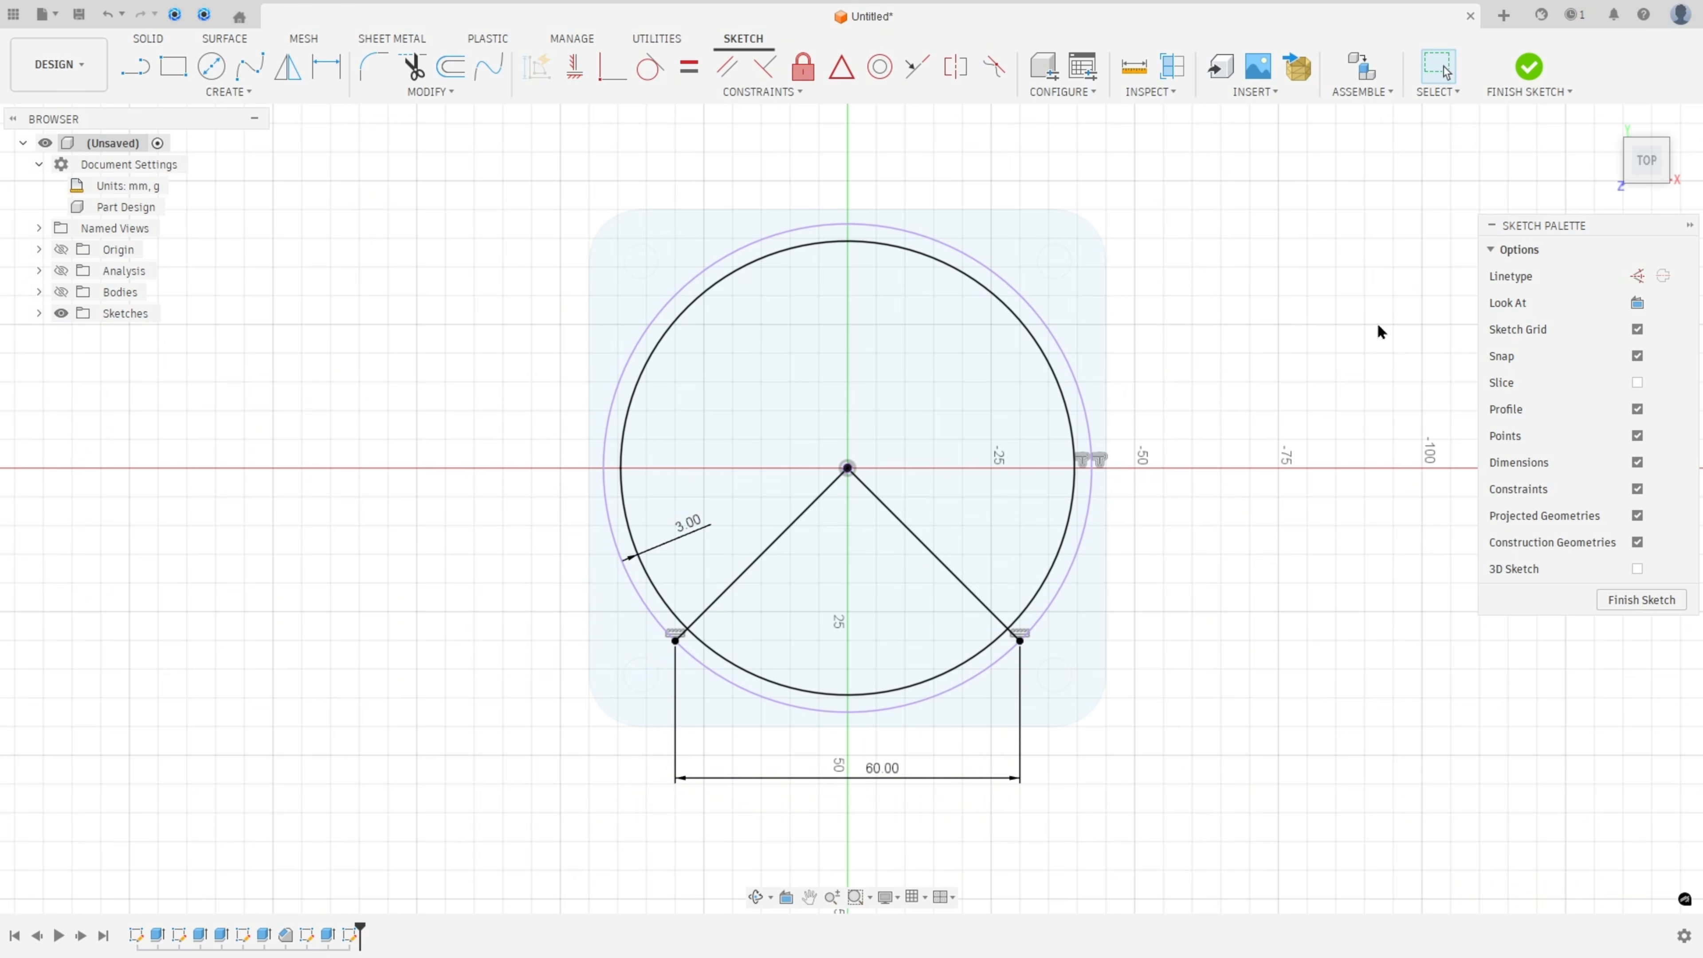
{"action": "left_click", "coordinate": [1528, 68]}
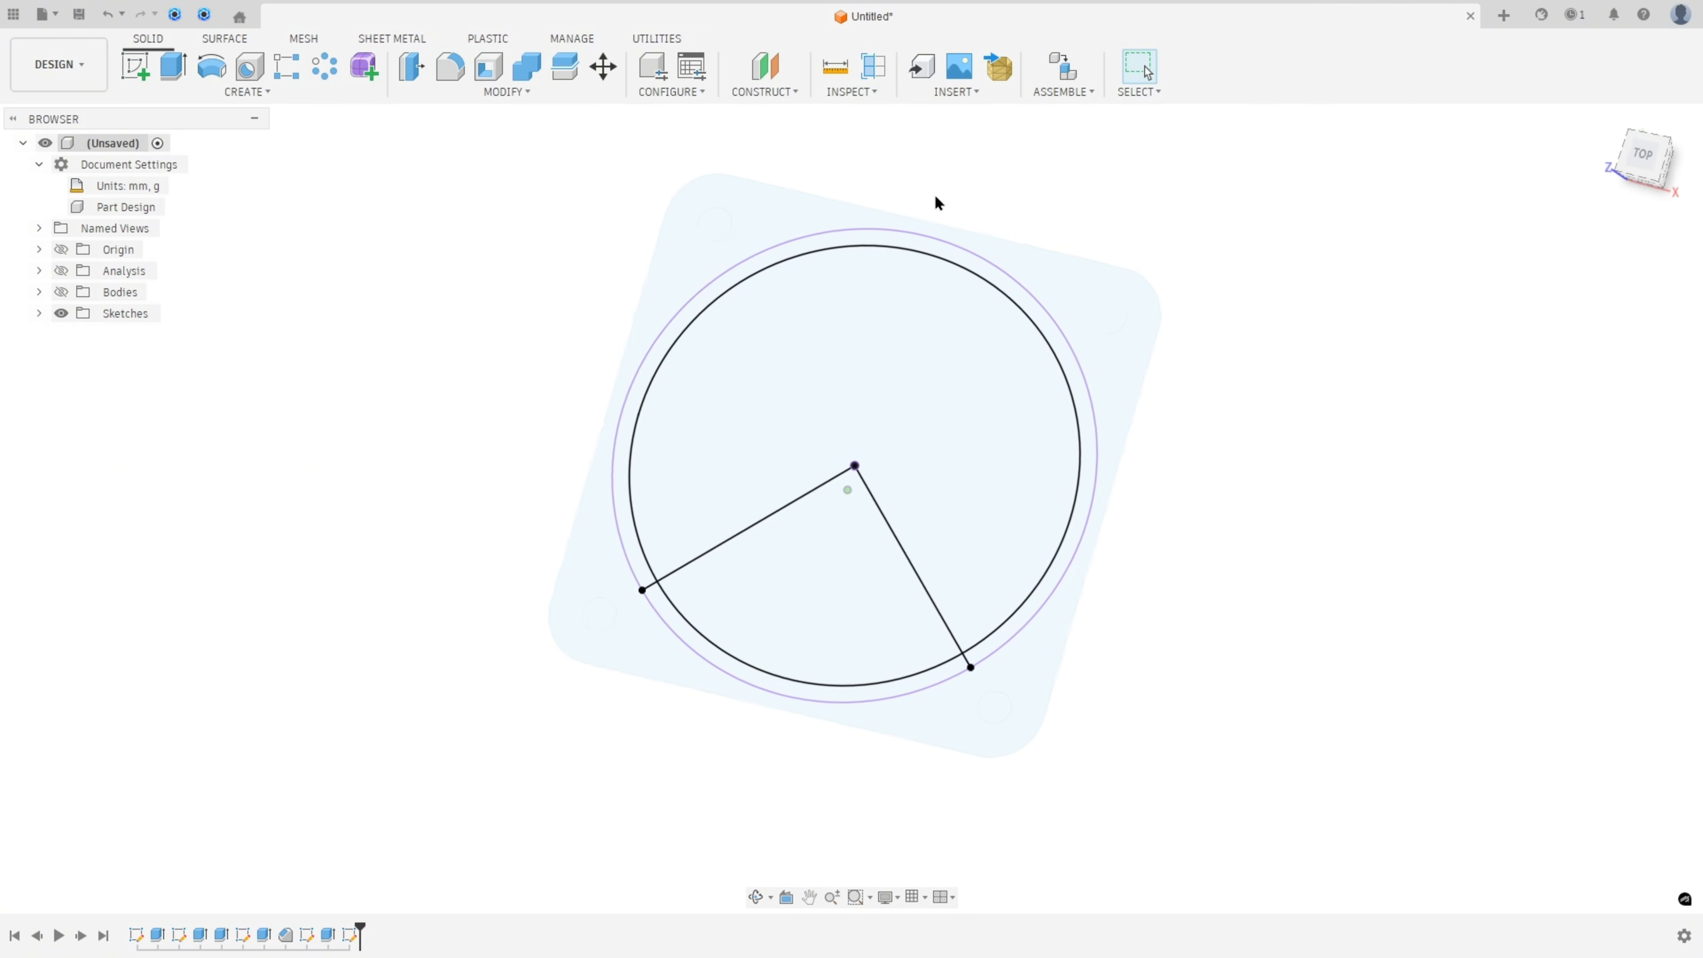
Extrude-cut the arc-shaped profile between the two lines 25 mm up the housing's outer wall, and check it in the section view
{"action": "left_click", "coordinate": [175, 70]}
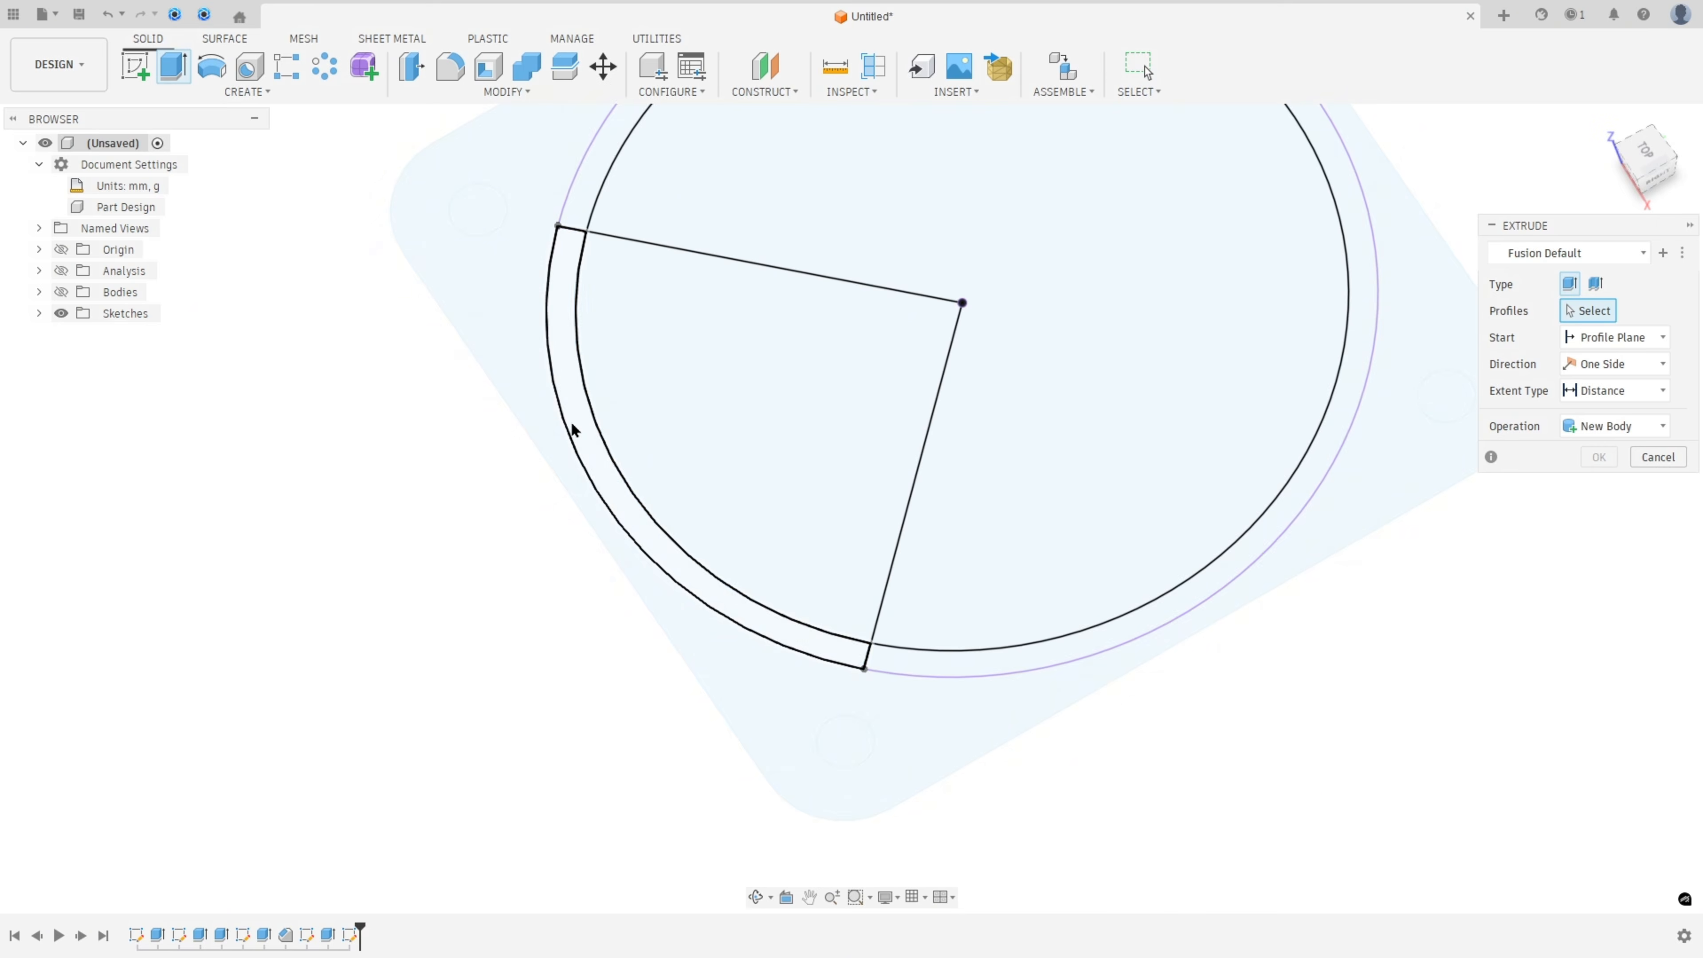
{"action": "left_click", "coordinate": [575, 423]}
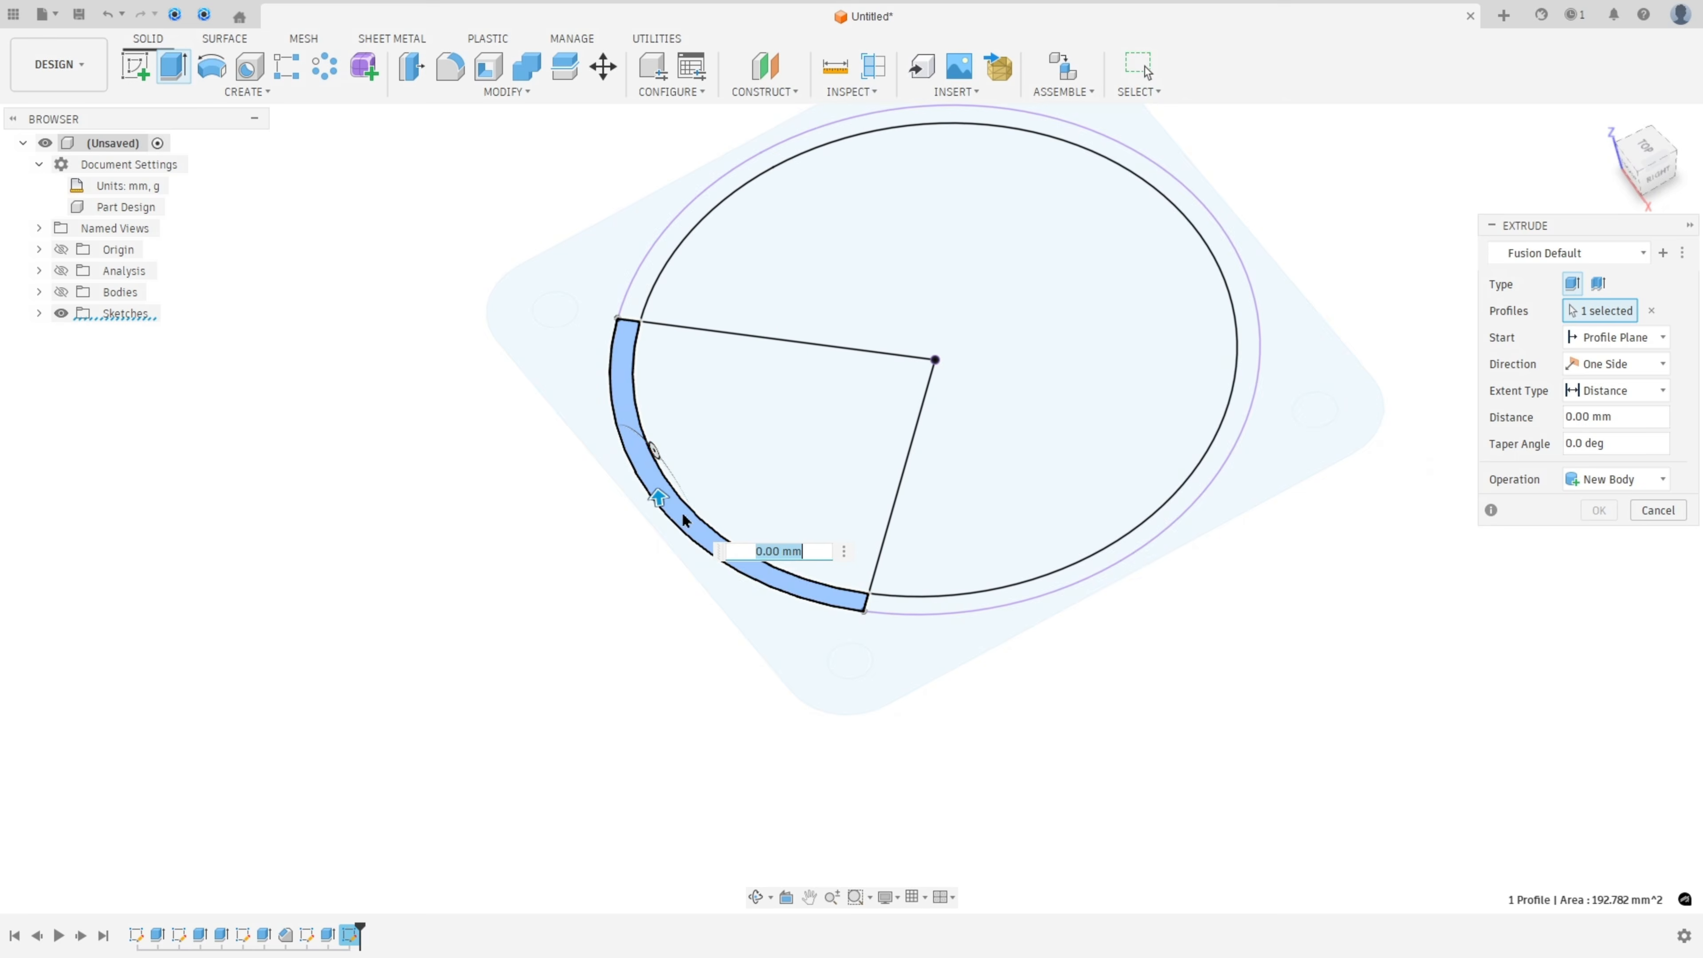
{"action": "left_click", "coordinate": [61, 292]}
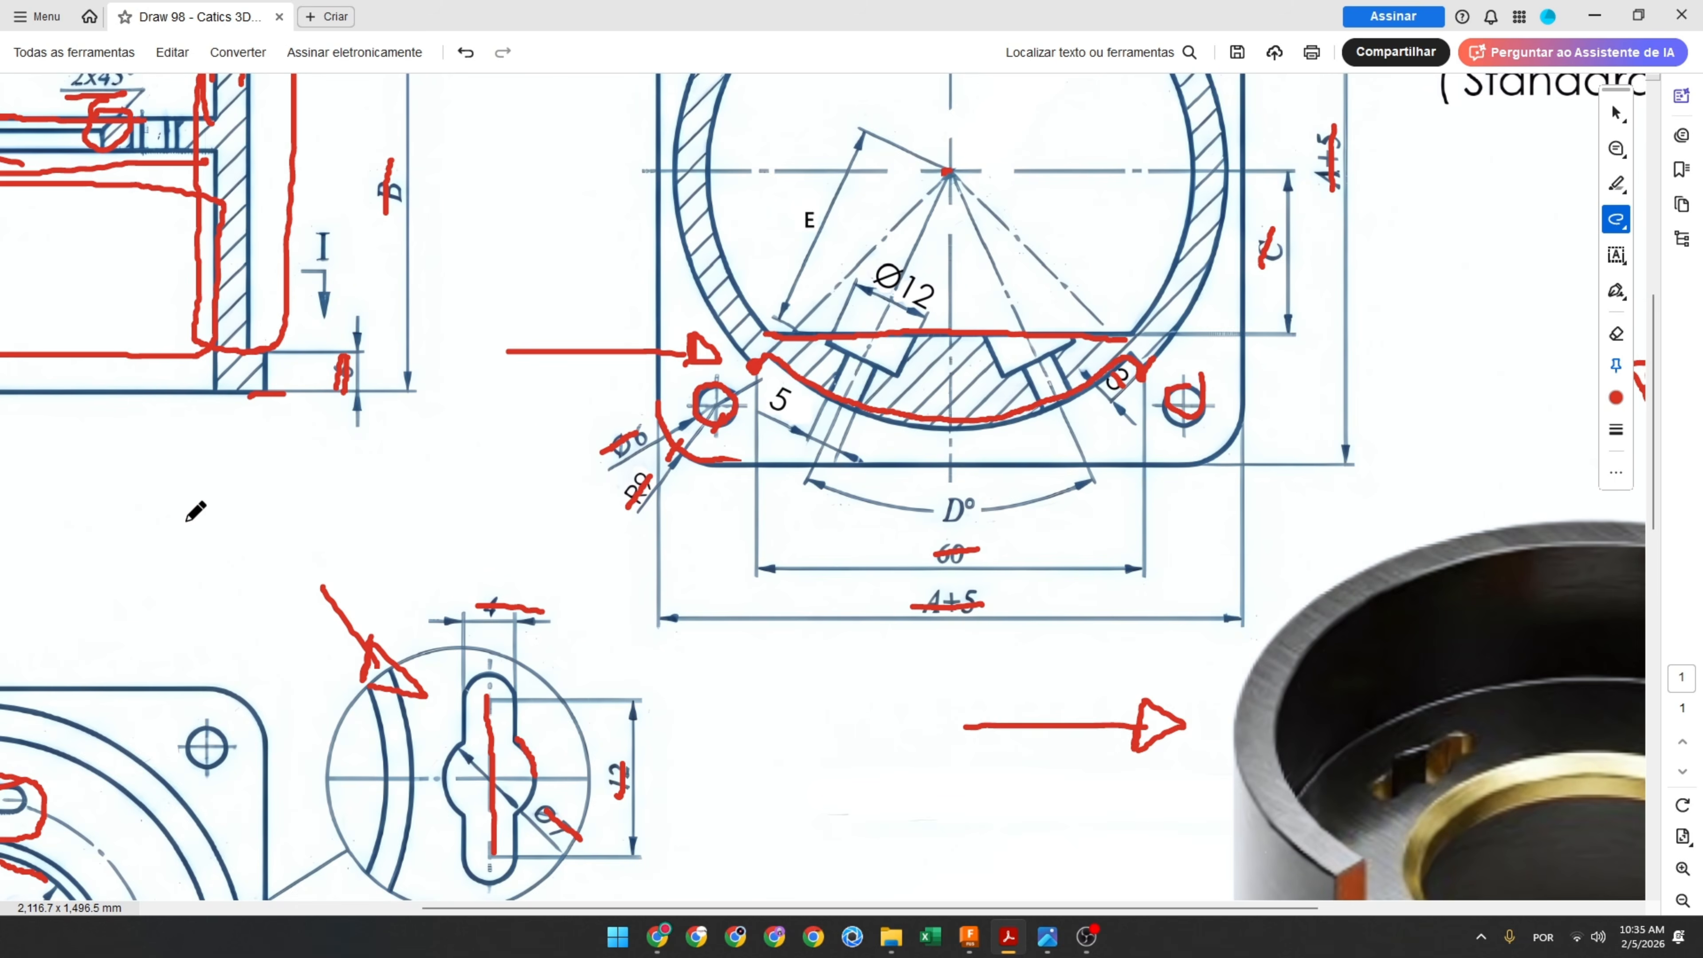
{"action": "scroll", "coordinate": [149, 492], "scroll_direction": "down", "scroll_amount": 3, "text": "ctrl"}
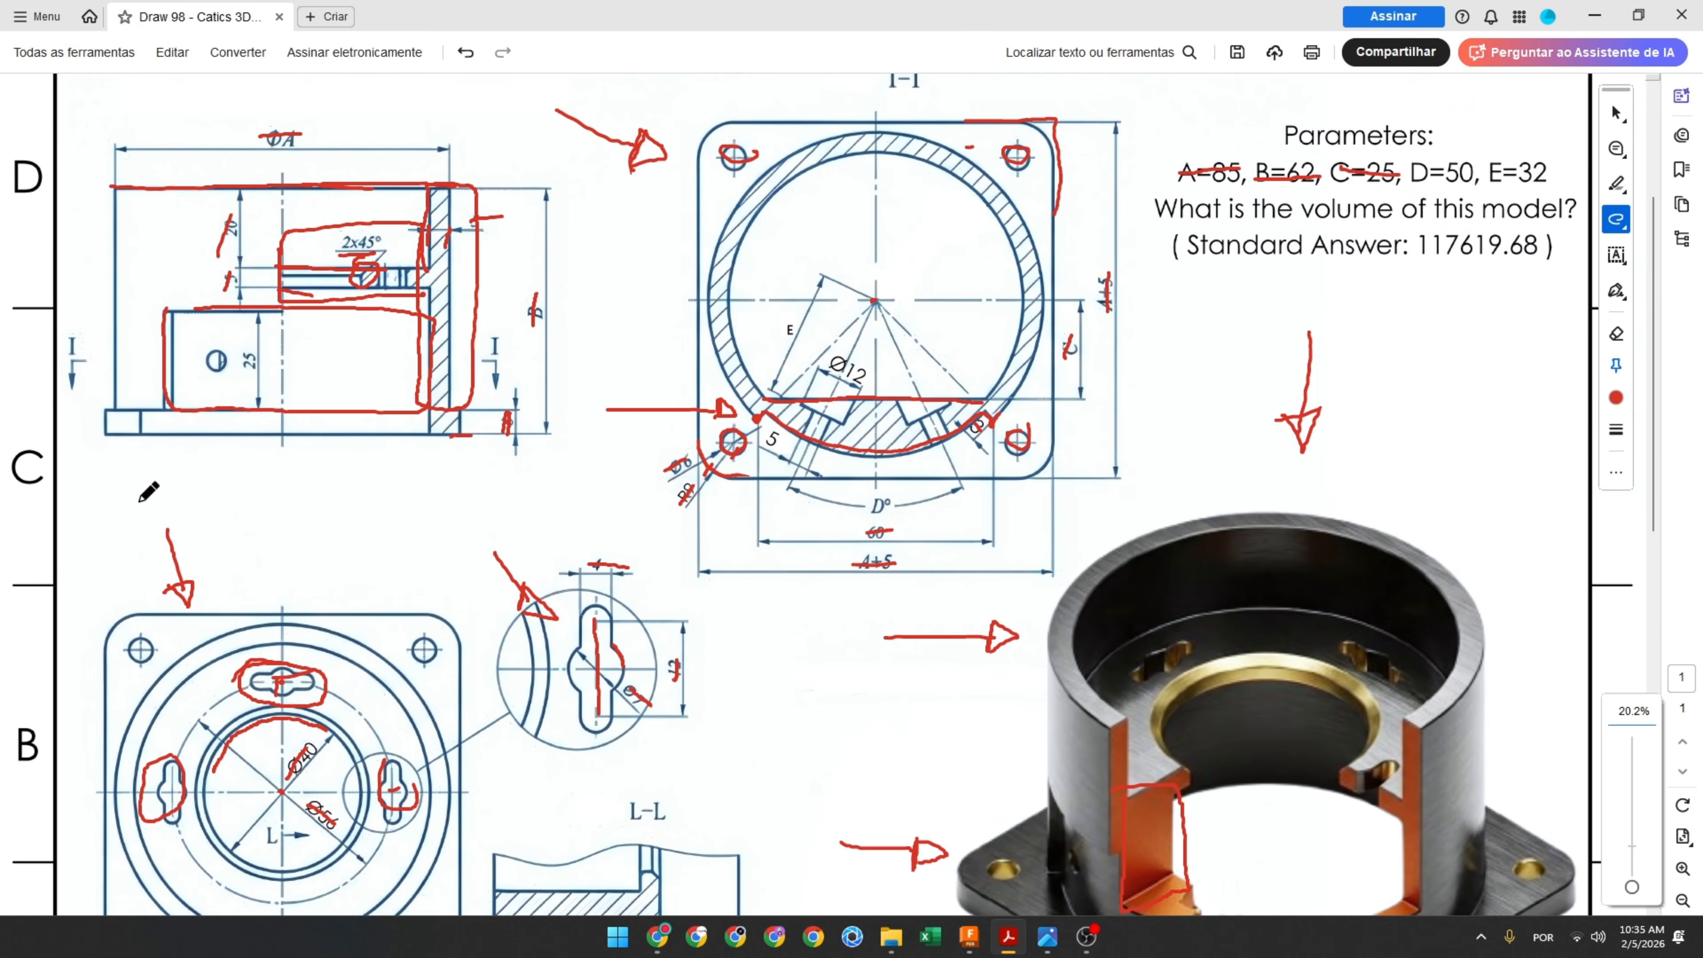
{"action": "left_click_drag", "start_coordinate": [247, 347], "coordinate": [246, 376]}
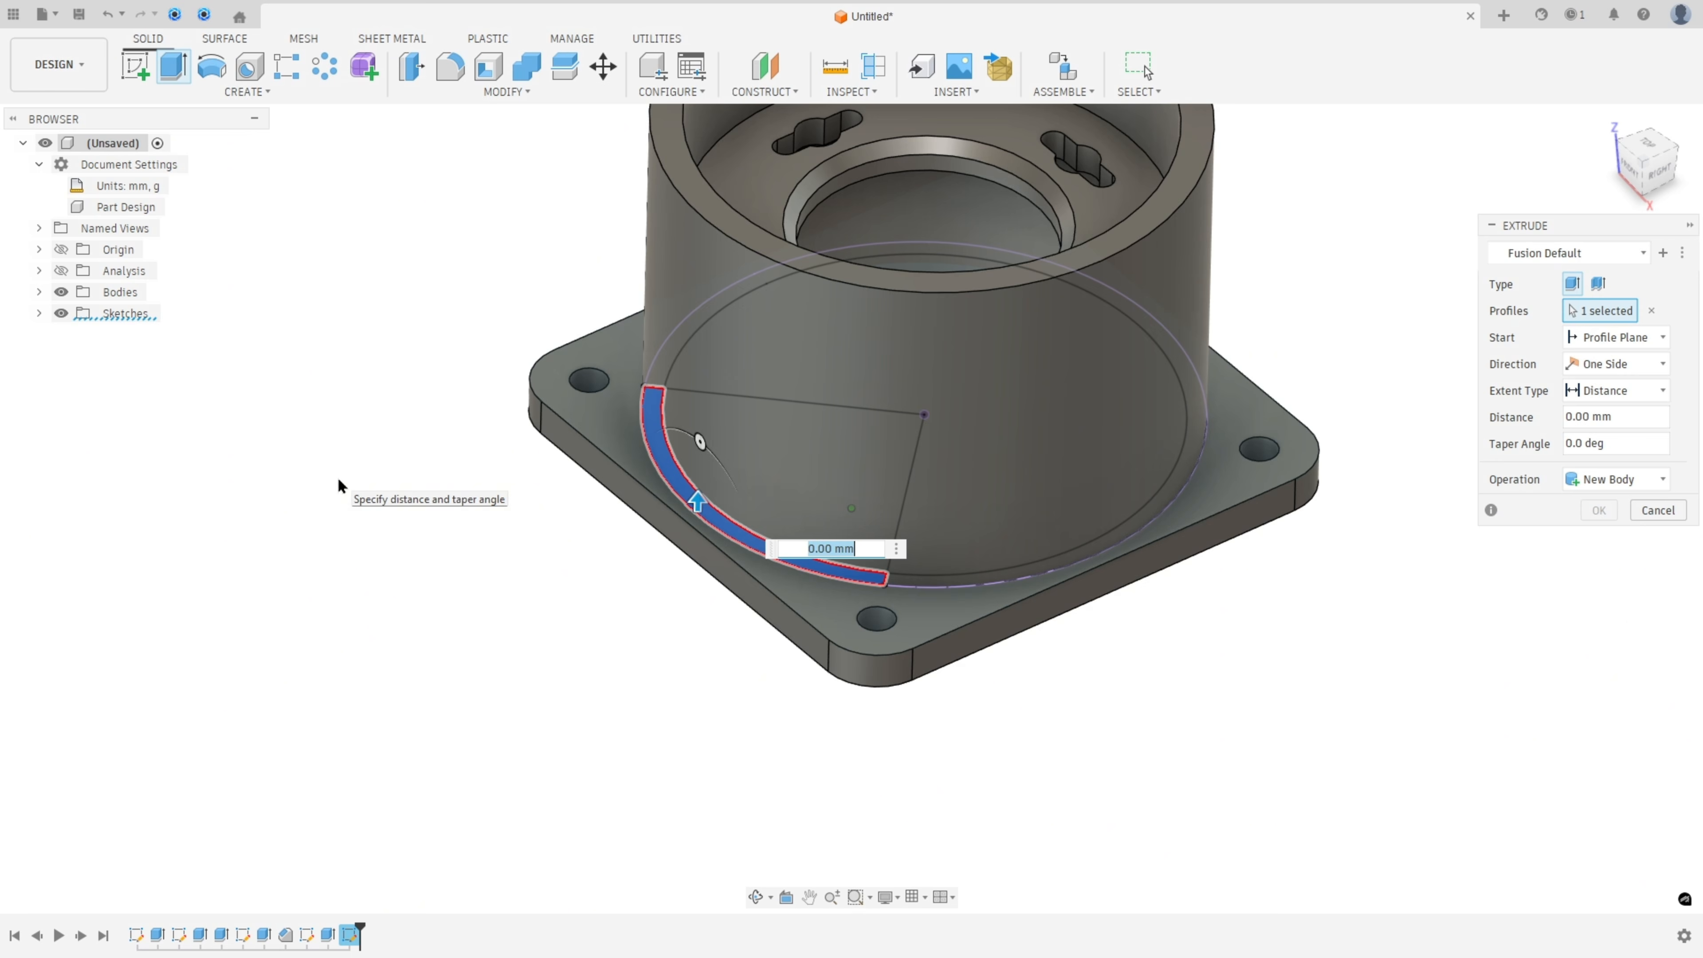
{"action": "type", "text": "25"}
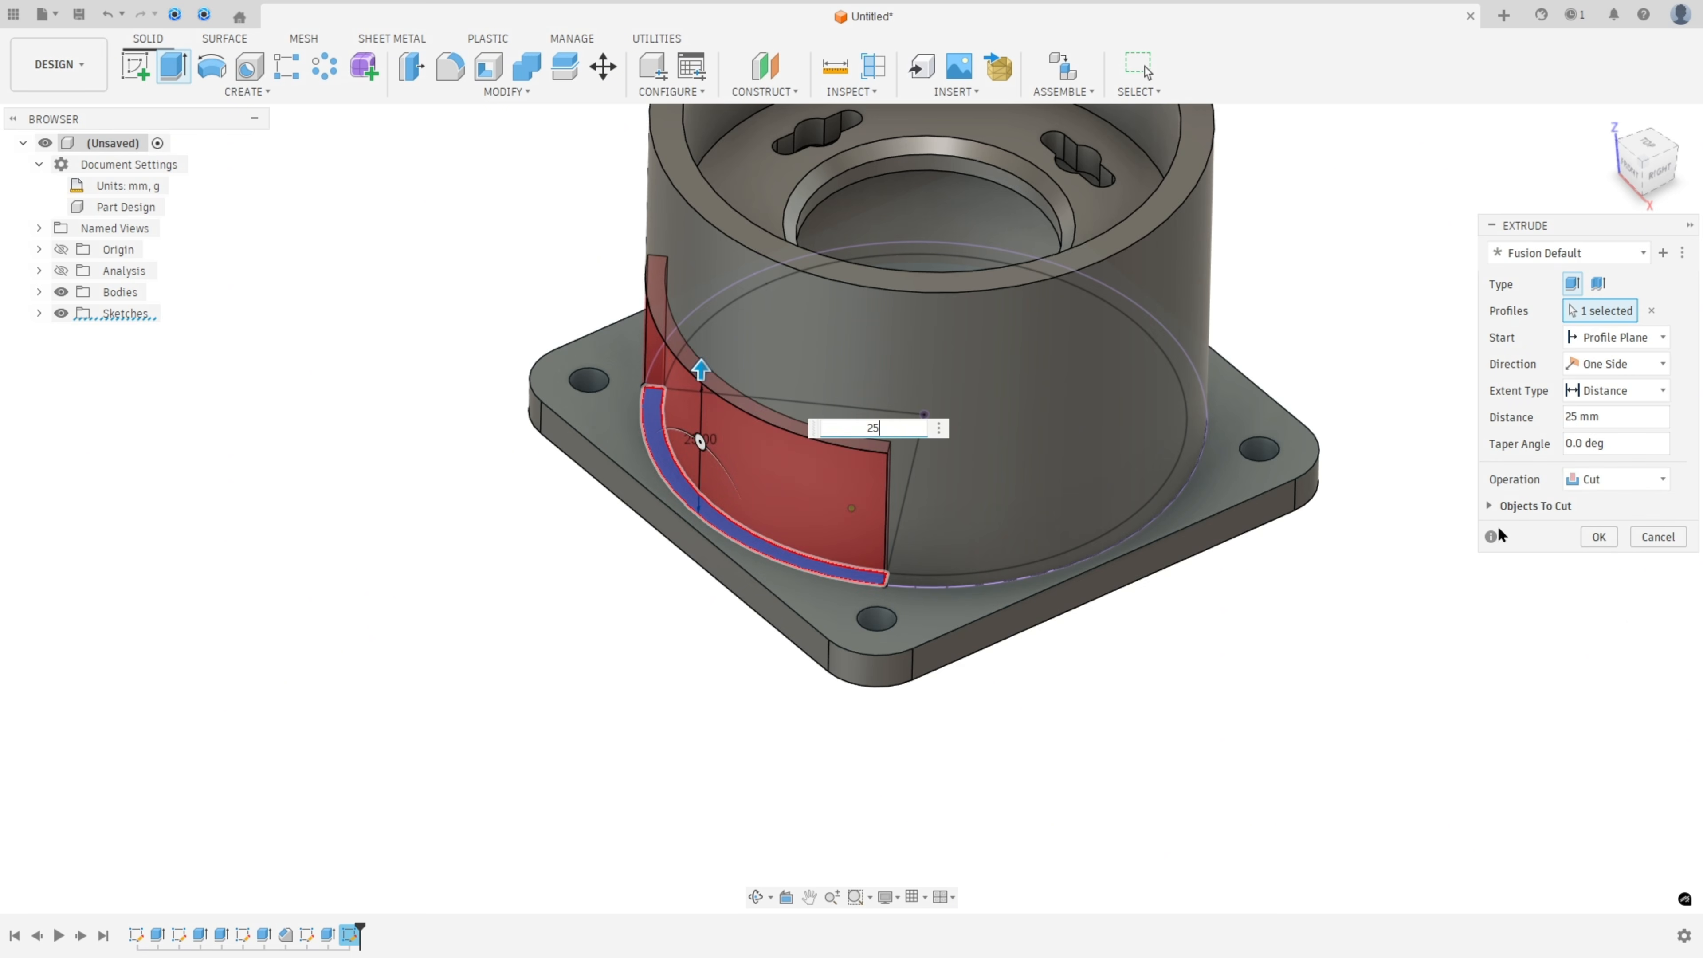
{"action": "left_click", "coordinate": [1598, 537]}
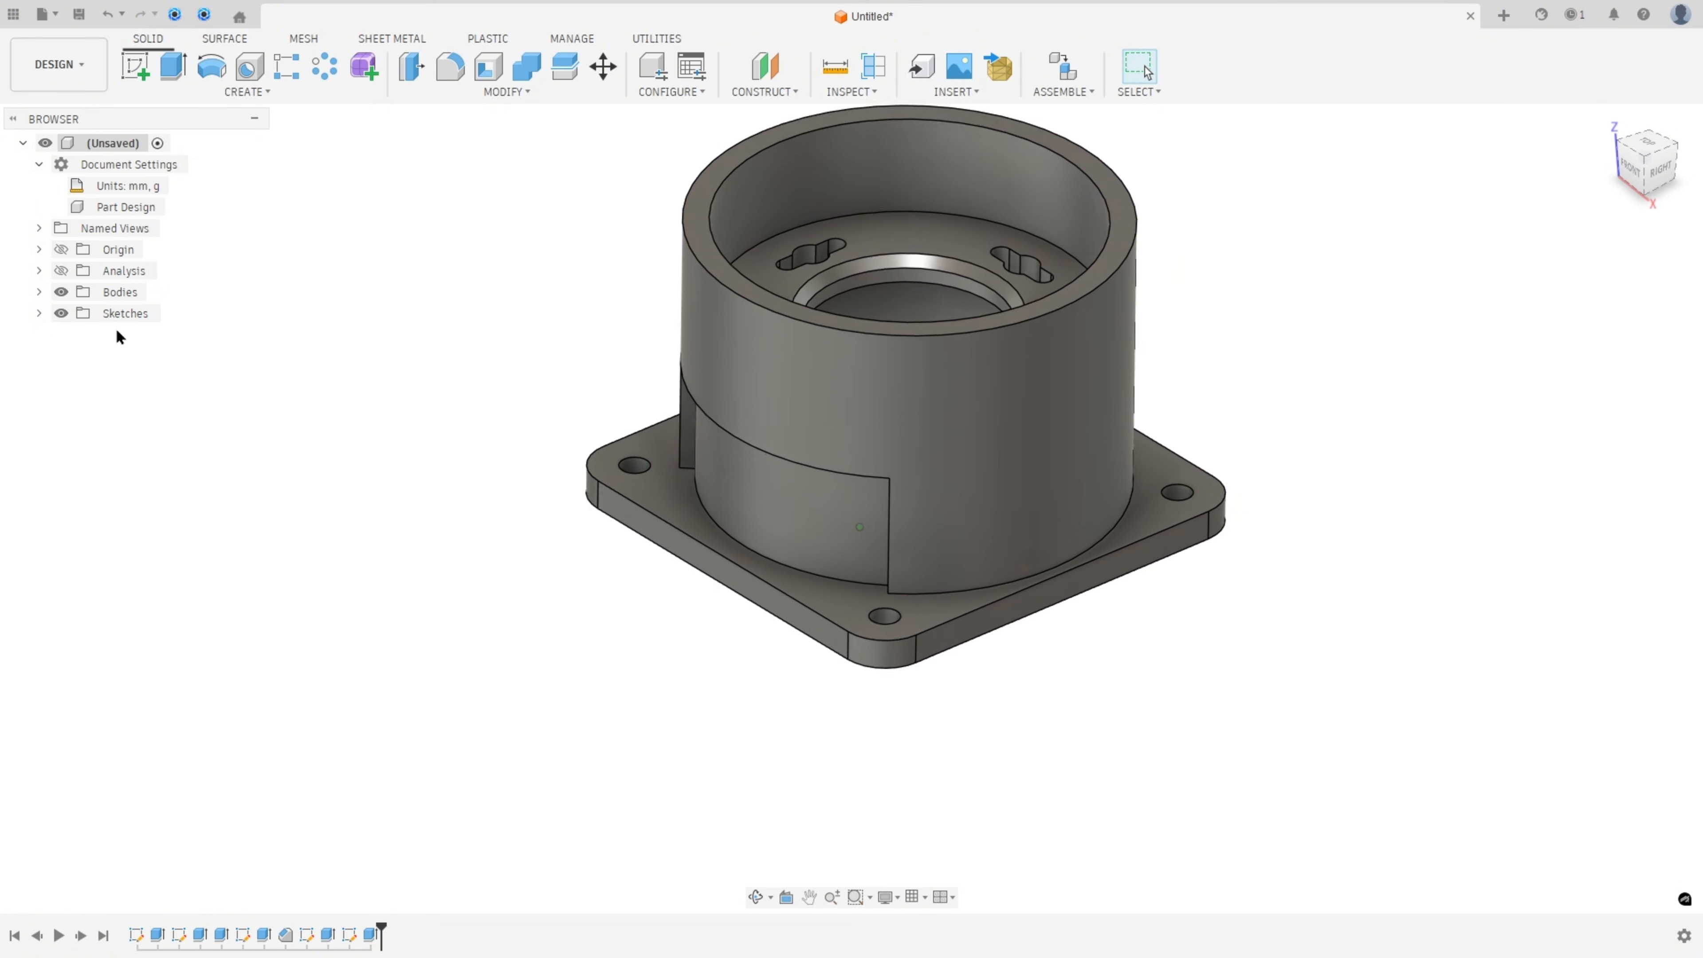
{"action": "left_click", "coordinate": [61, 270]}
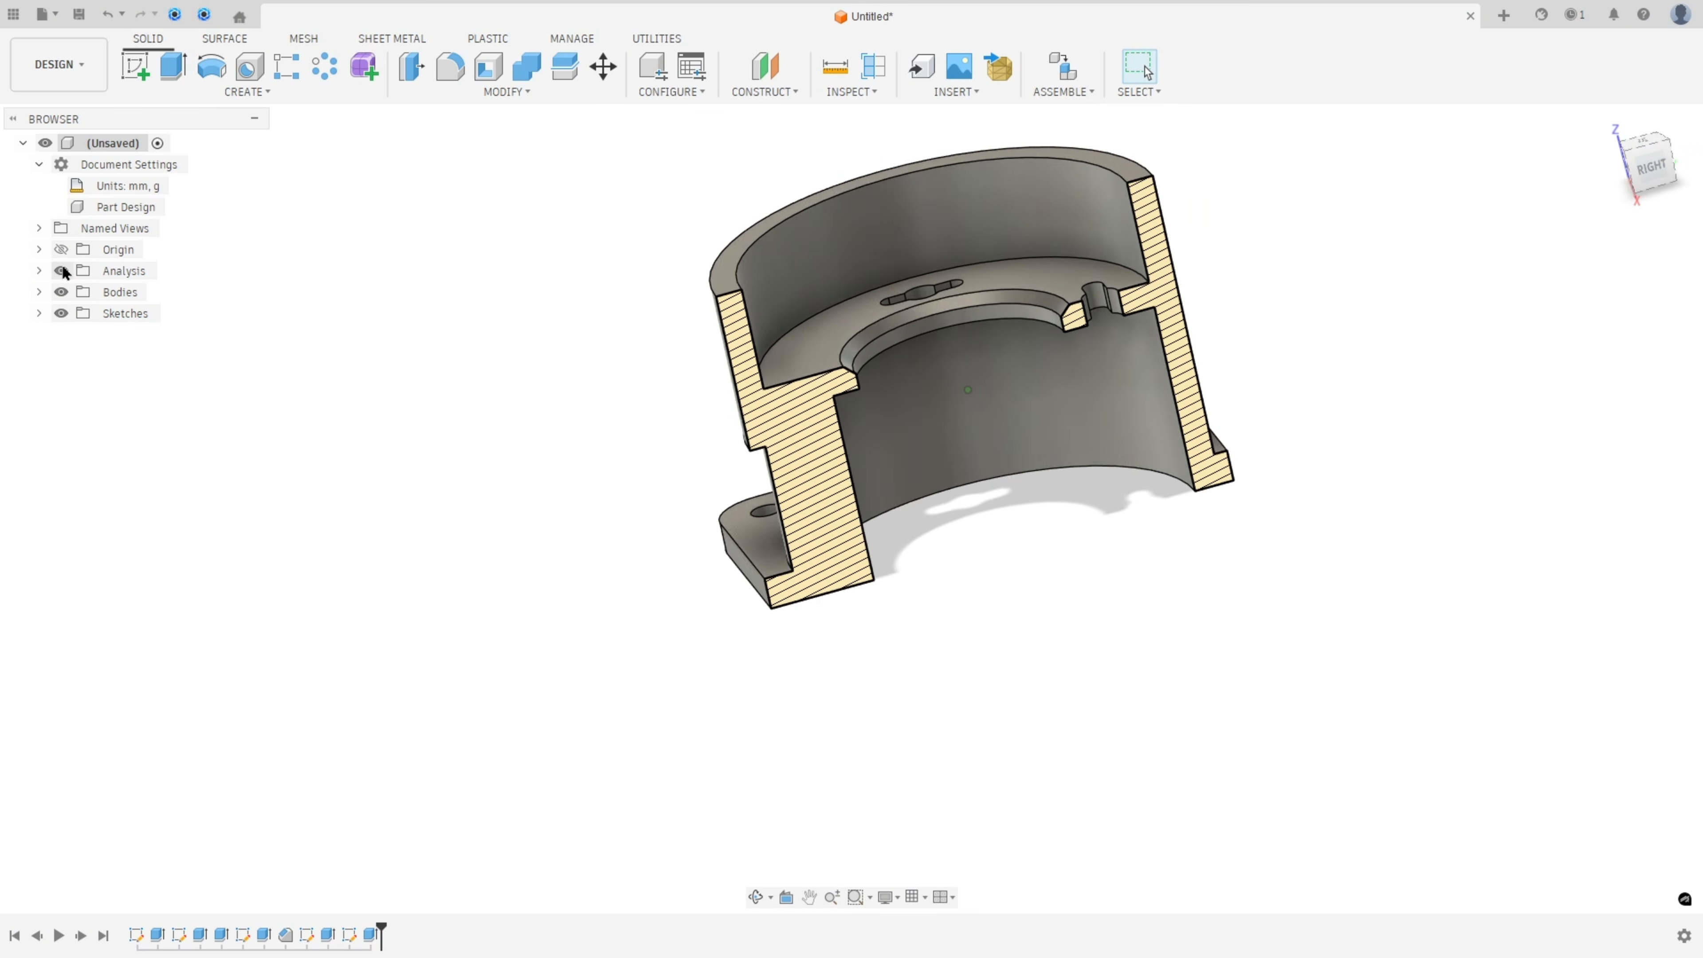
{"action": "left_click", "coordinate": [61, 270]}
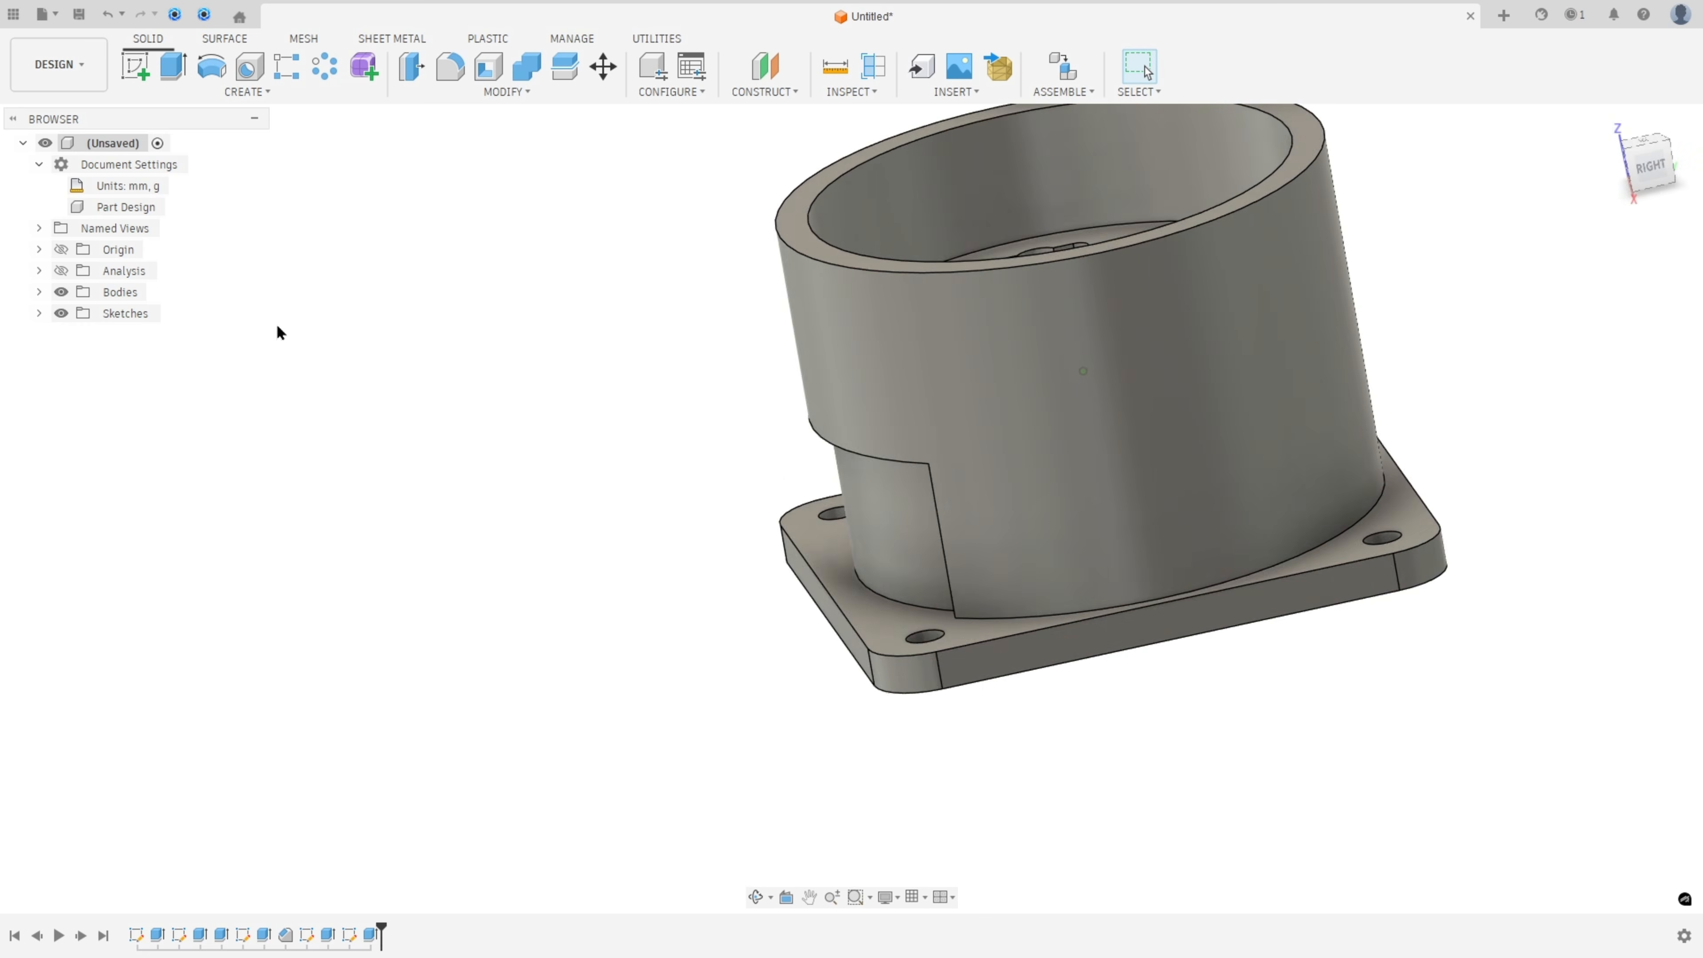
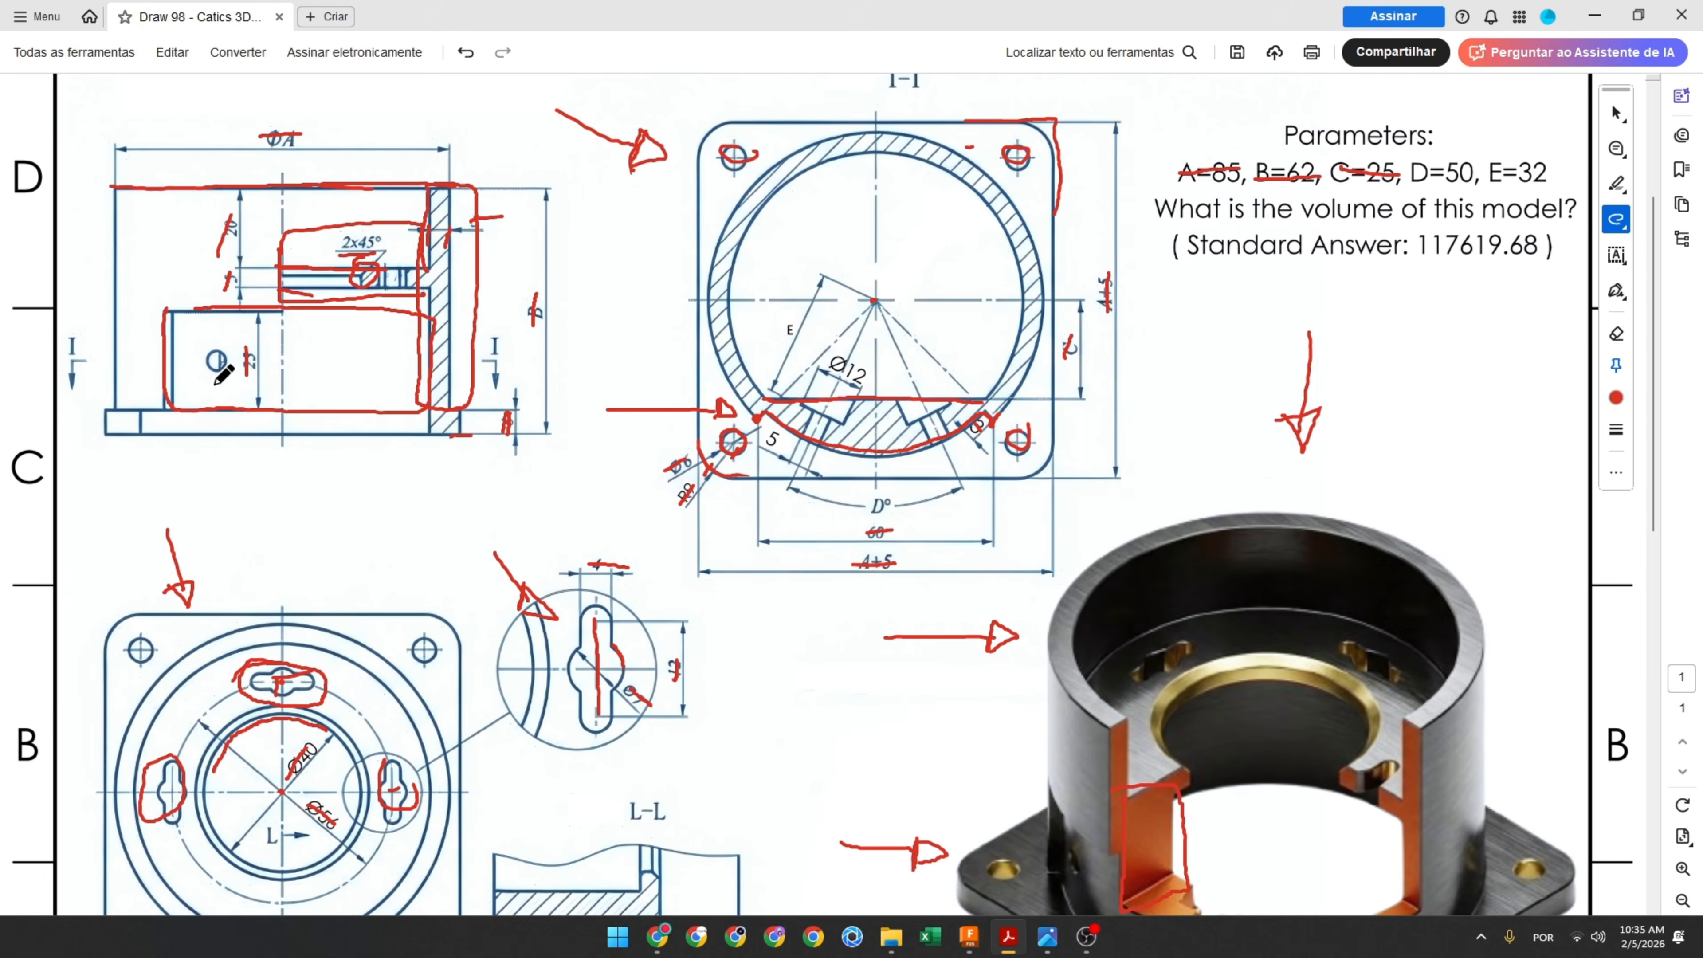
On the PDF drawing, mark the block's two holes, their viewing direction, their height line and the base flange's top edge
{"action": "left_click_drag", "start_coordinate": [226, 367], "coordinate": [222, 378]}
{"action": "mouse_move", "coordinate": [901, 241]}
{"action": "left_mouse_down"}
{"action": "mouse_move", "coordinate": [900, 323]}
{"action": "mouse_move", "coordinate": [911, 312]}
{"action": "mouse_move", "coordinate": [885, 321]}
{"action": "left_mouse_up"}
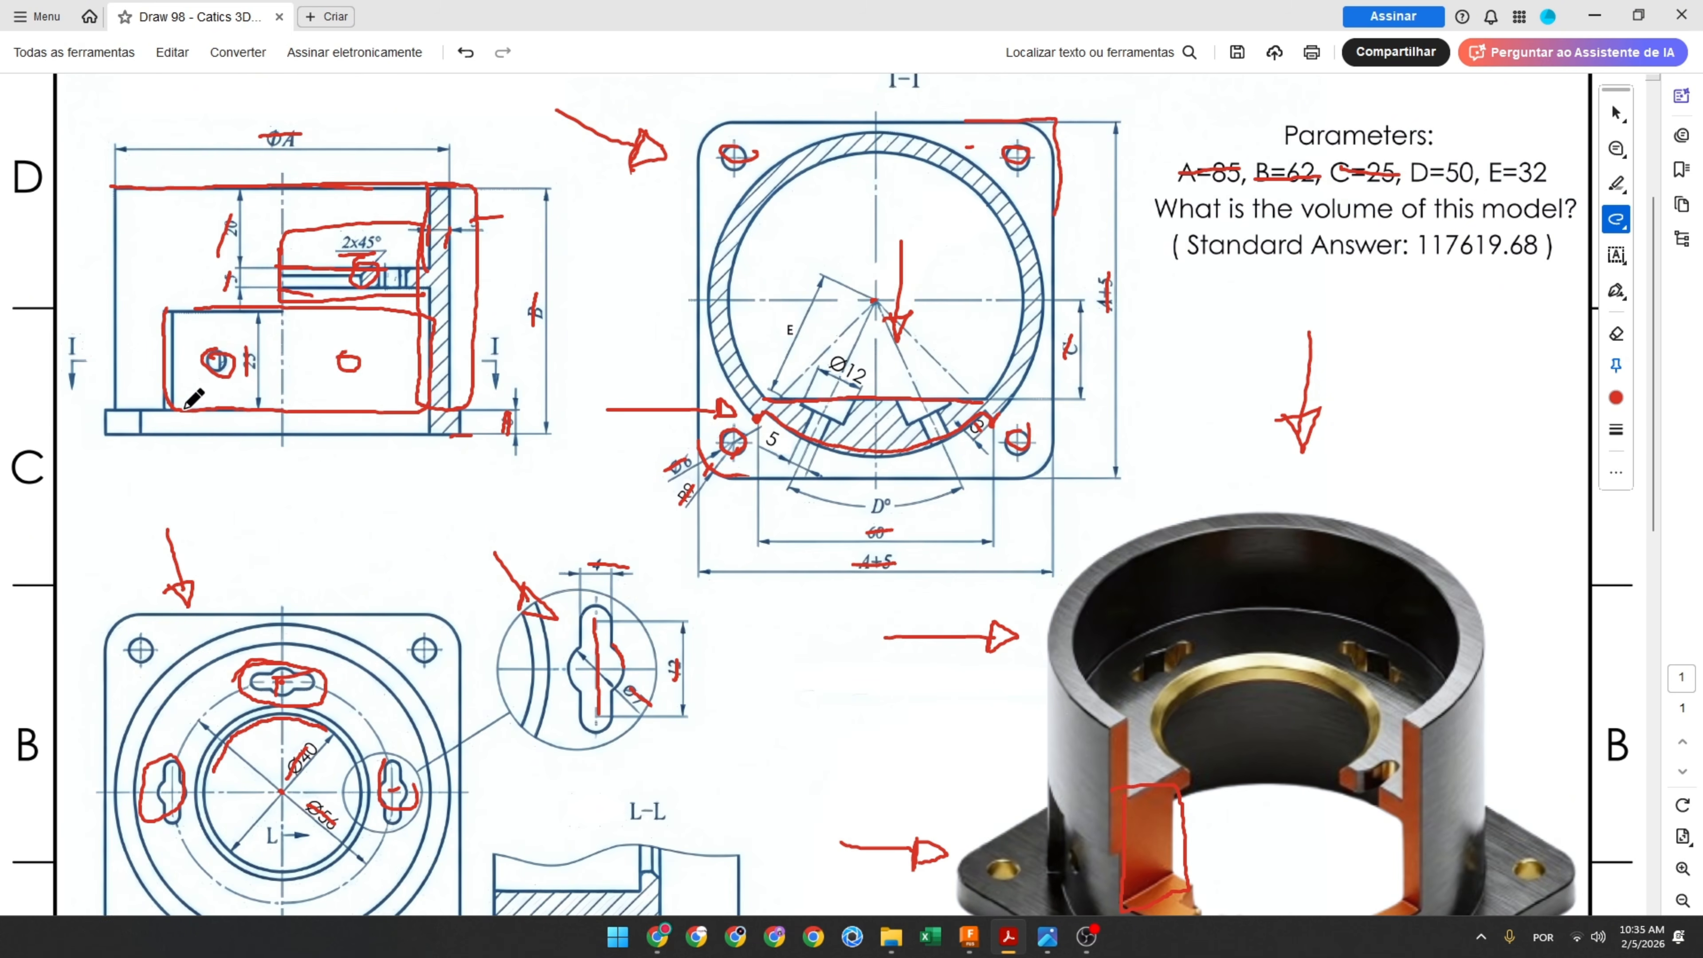
{"action": "left_click_drag", "start_coordinate": [116, 358], "coordinate": [467, 359]}
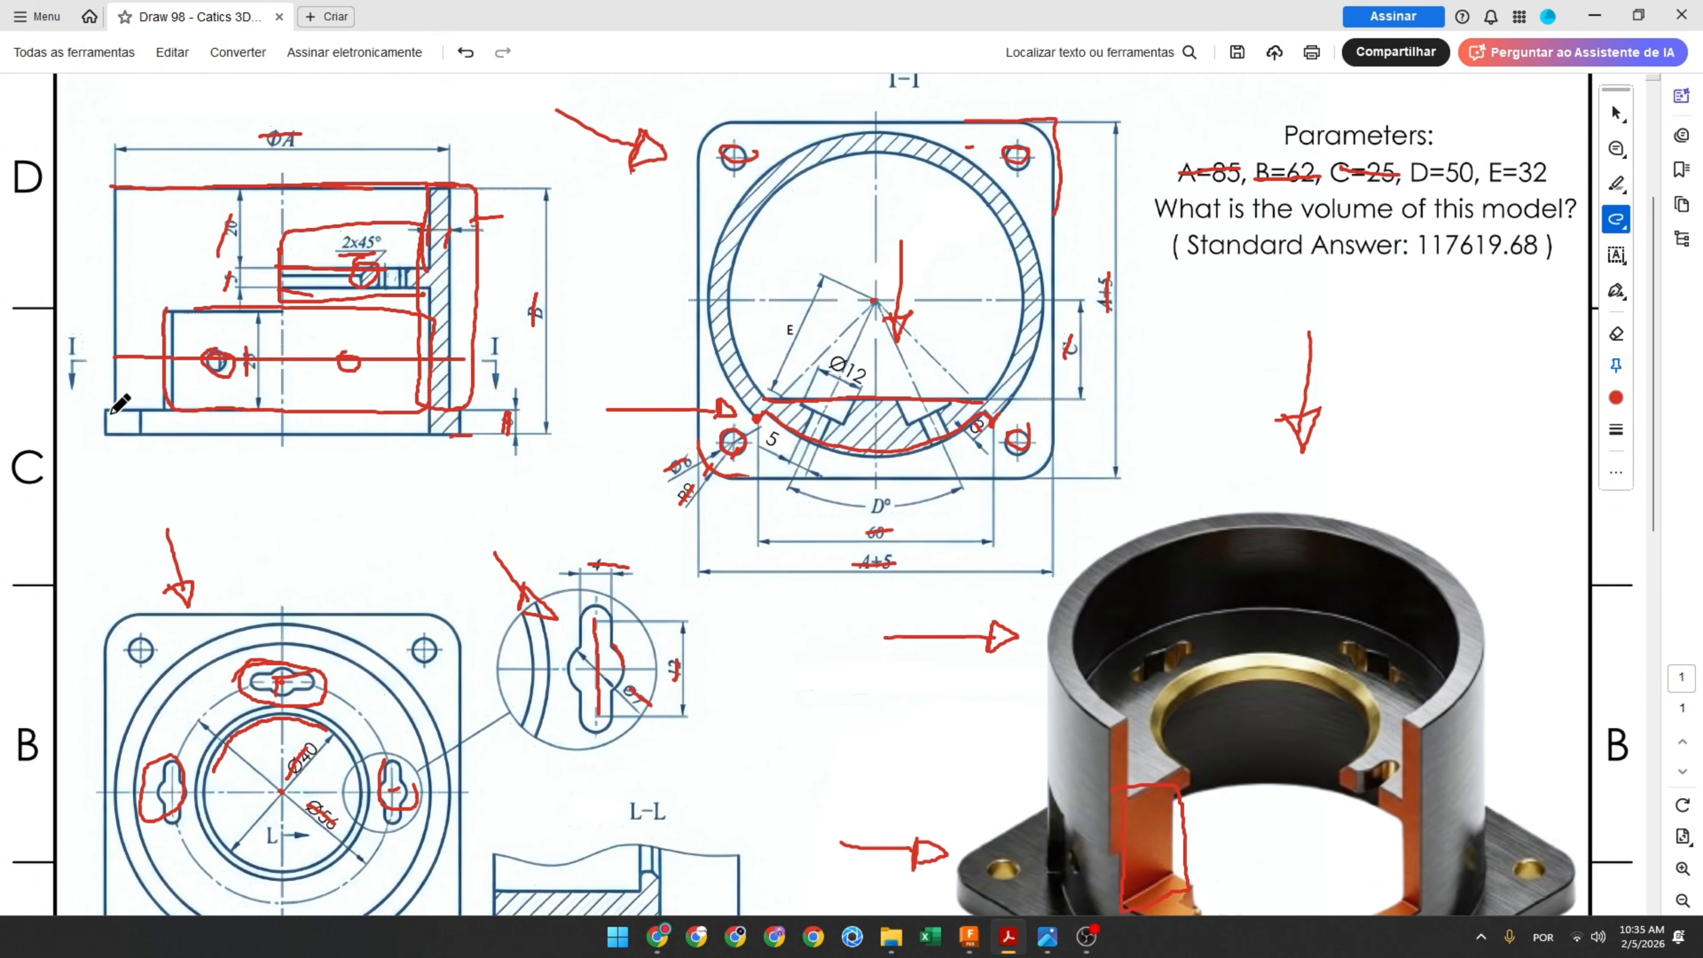
{"action": "left_click_drag", "start_coordinate": [110, 412], "coordinate": [209, 413]}
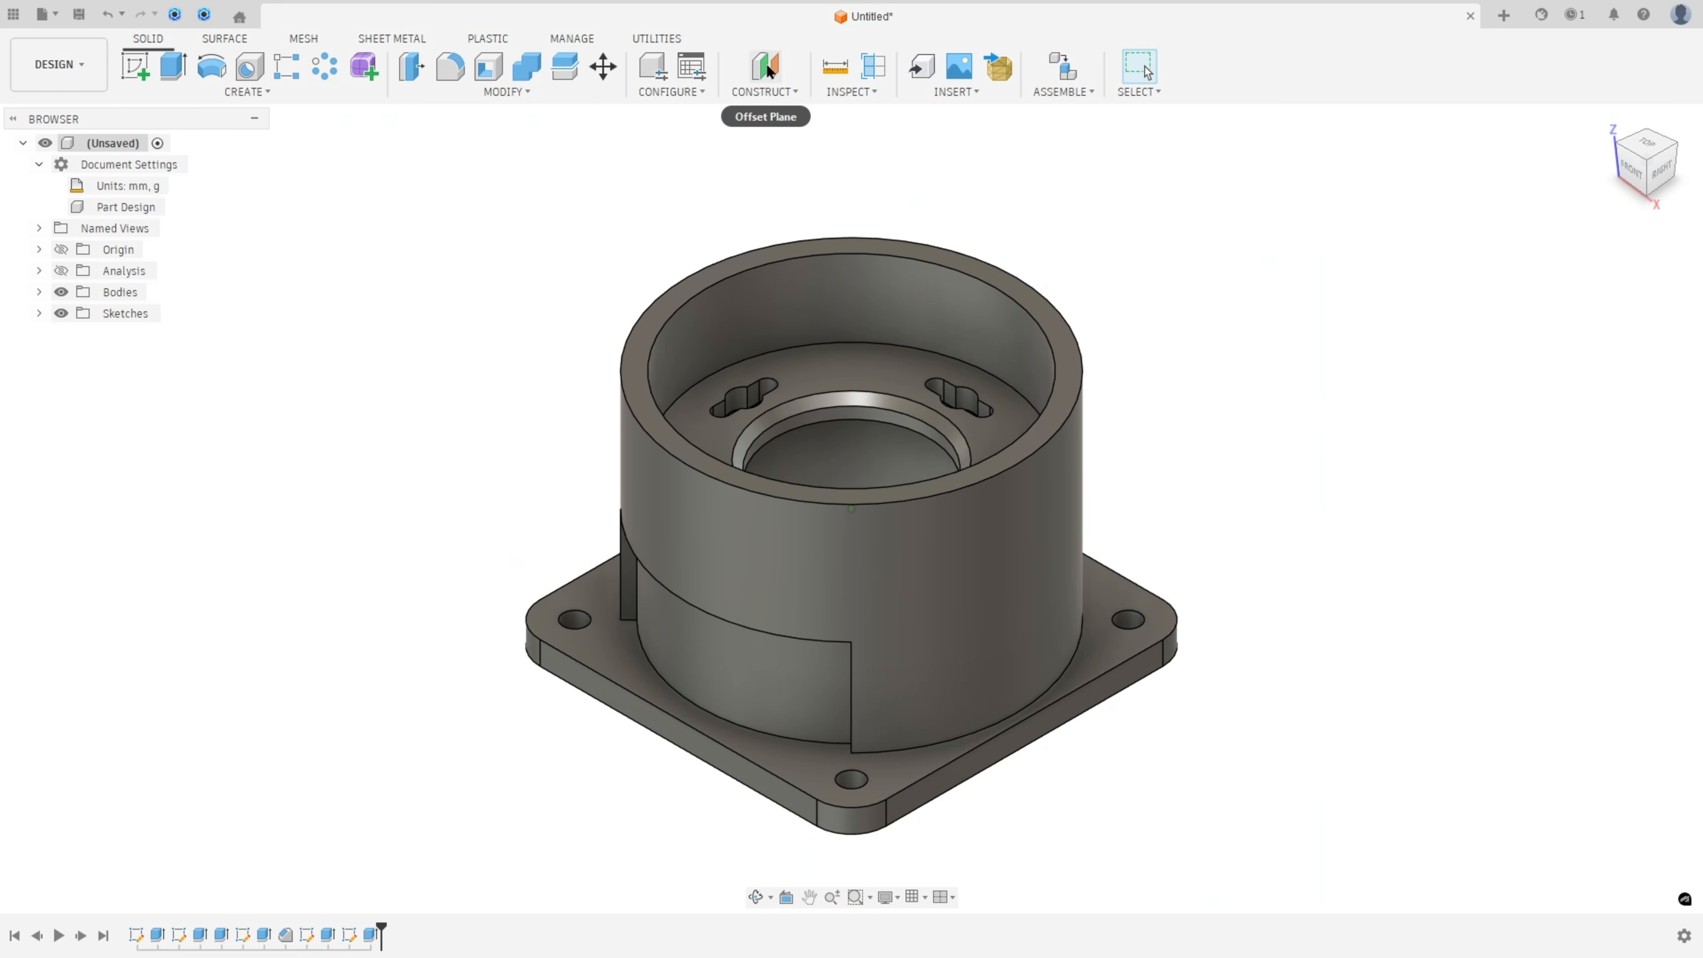
Create a construction plane offset 25/2 mm above the top face of the base flange
{"action": "left_click", "coordinate": [764, 67]}
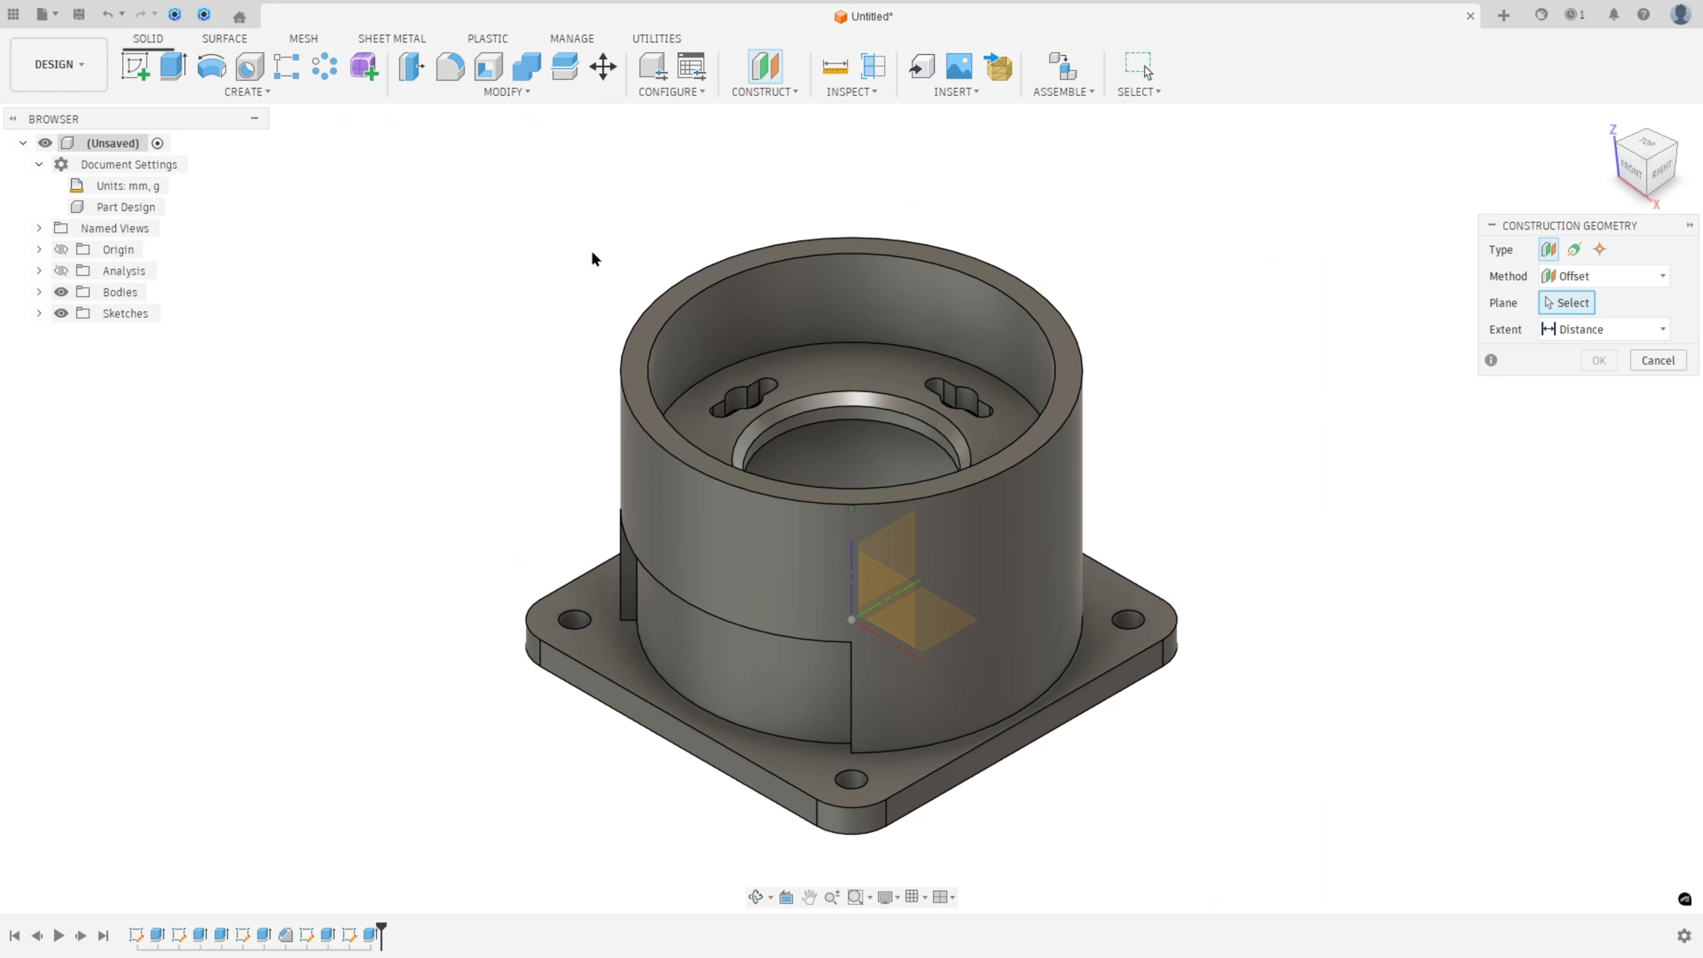
{"action": "left_click", "coordinate": [605, 648]}
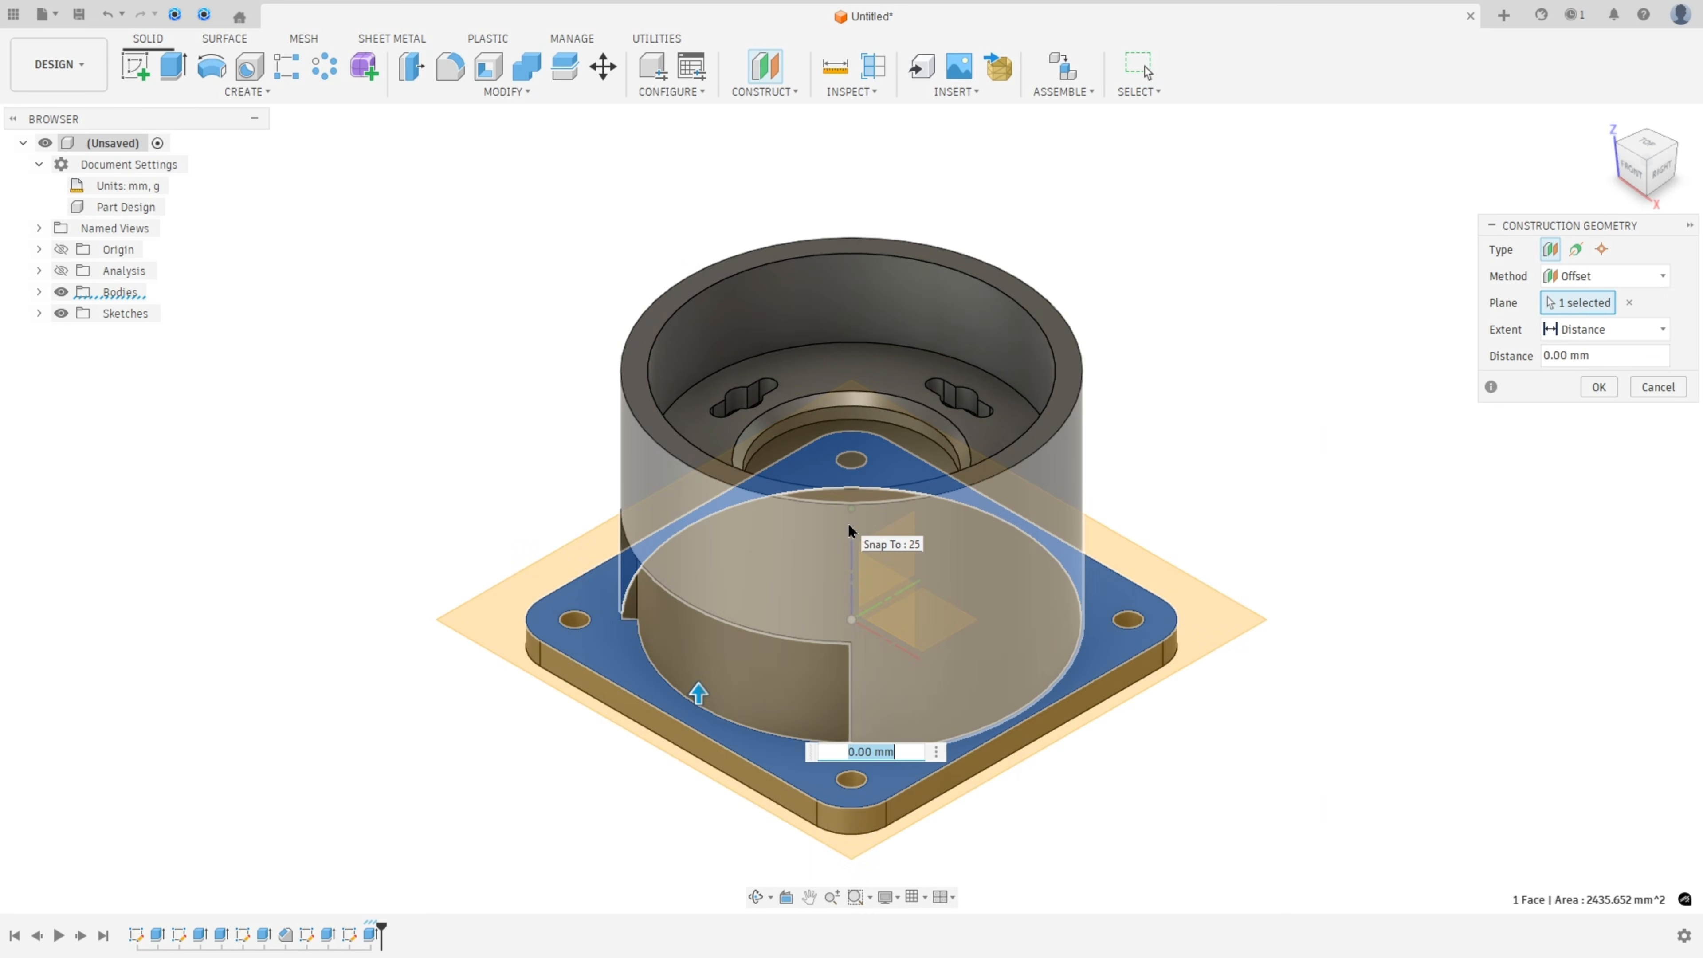
{"action": "type", "text": "25/2"}
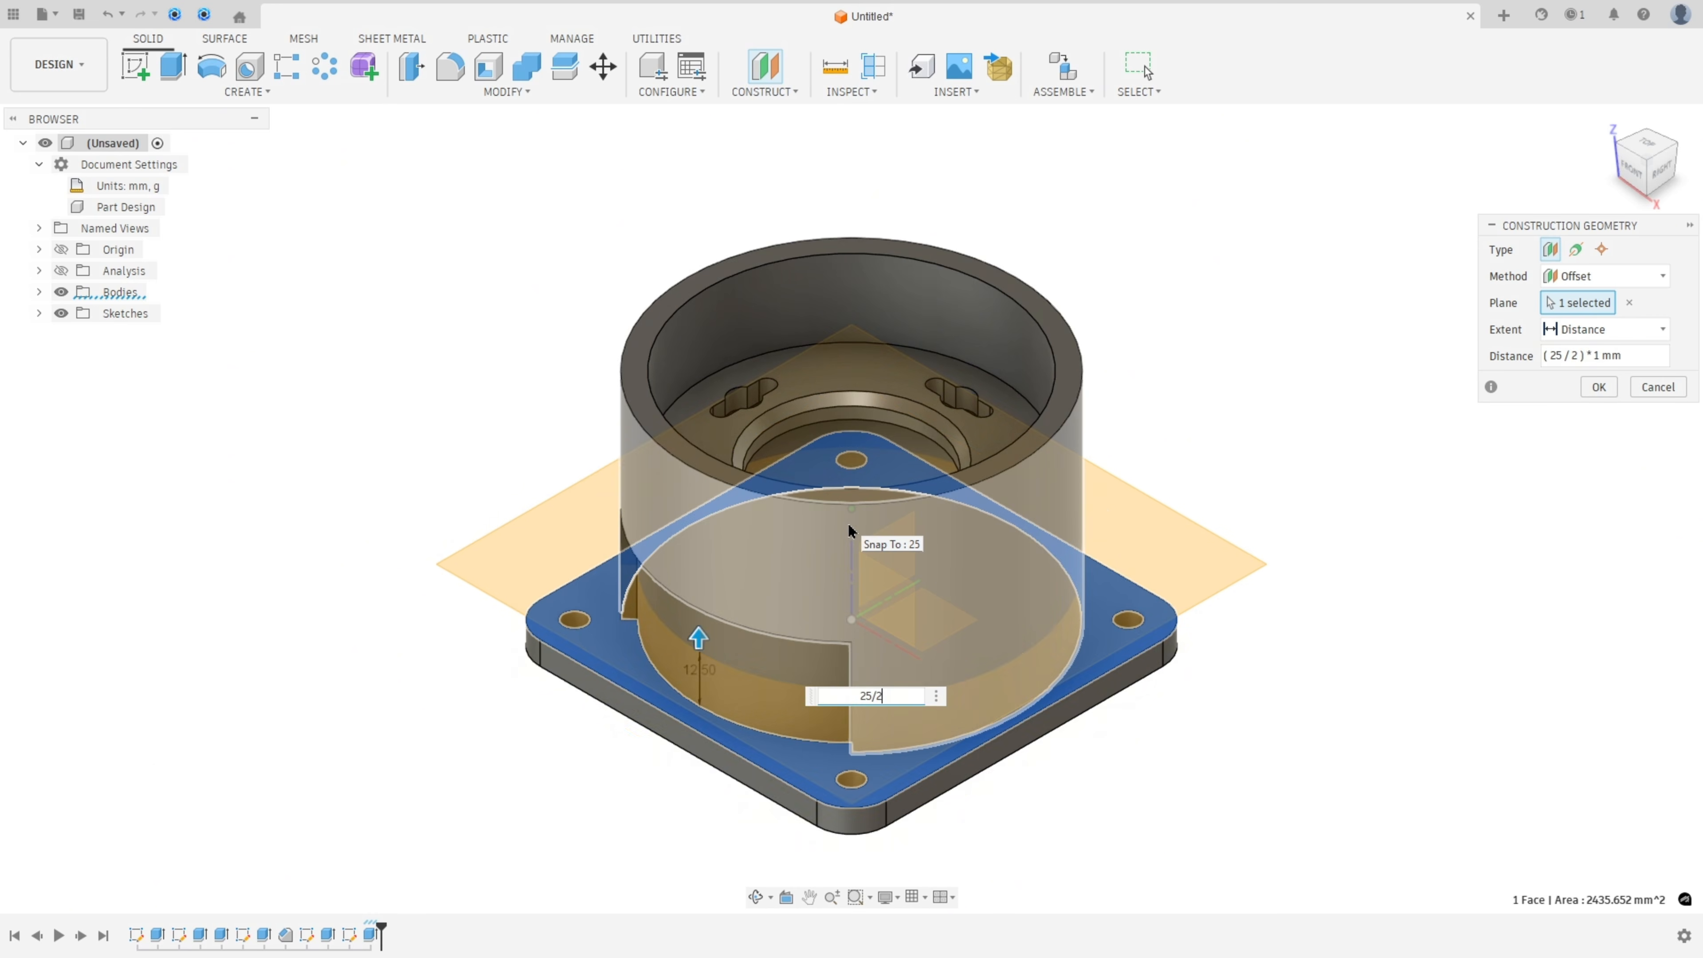
{"action": "key", "text": "Return"}
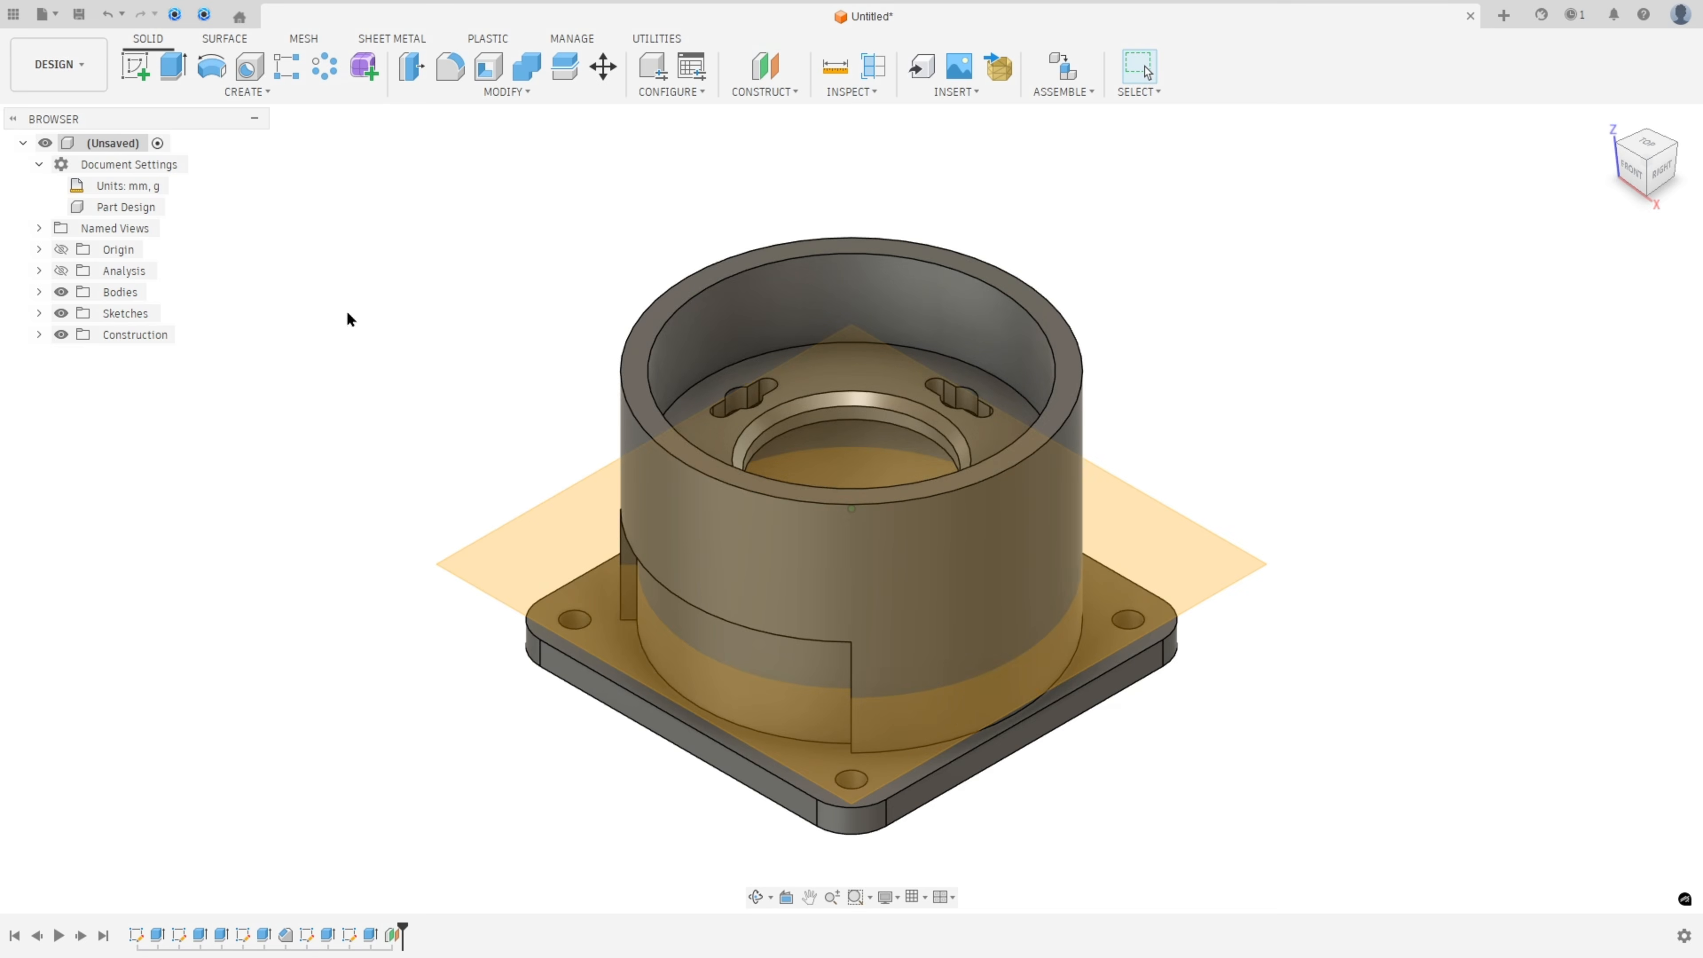
Start a sketch on the offset plane, project the base flange's straight edge on the recess side into it and hide the bodies
{"action": "left_click", "coordinate": [138, 70]}
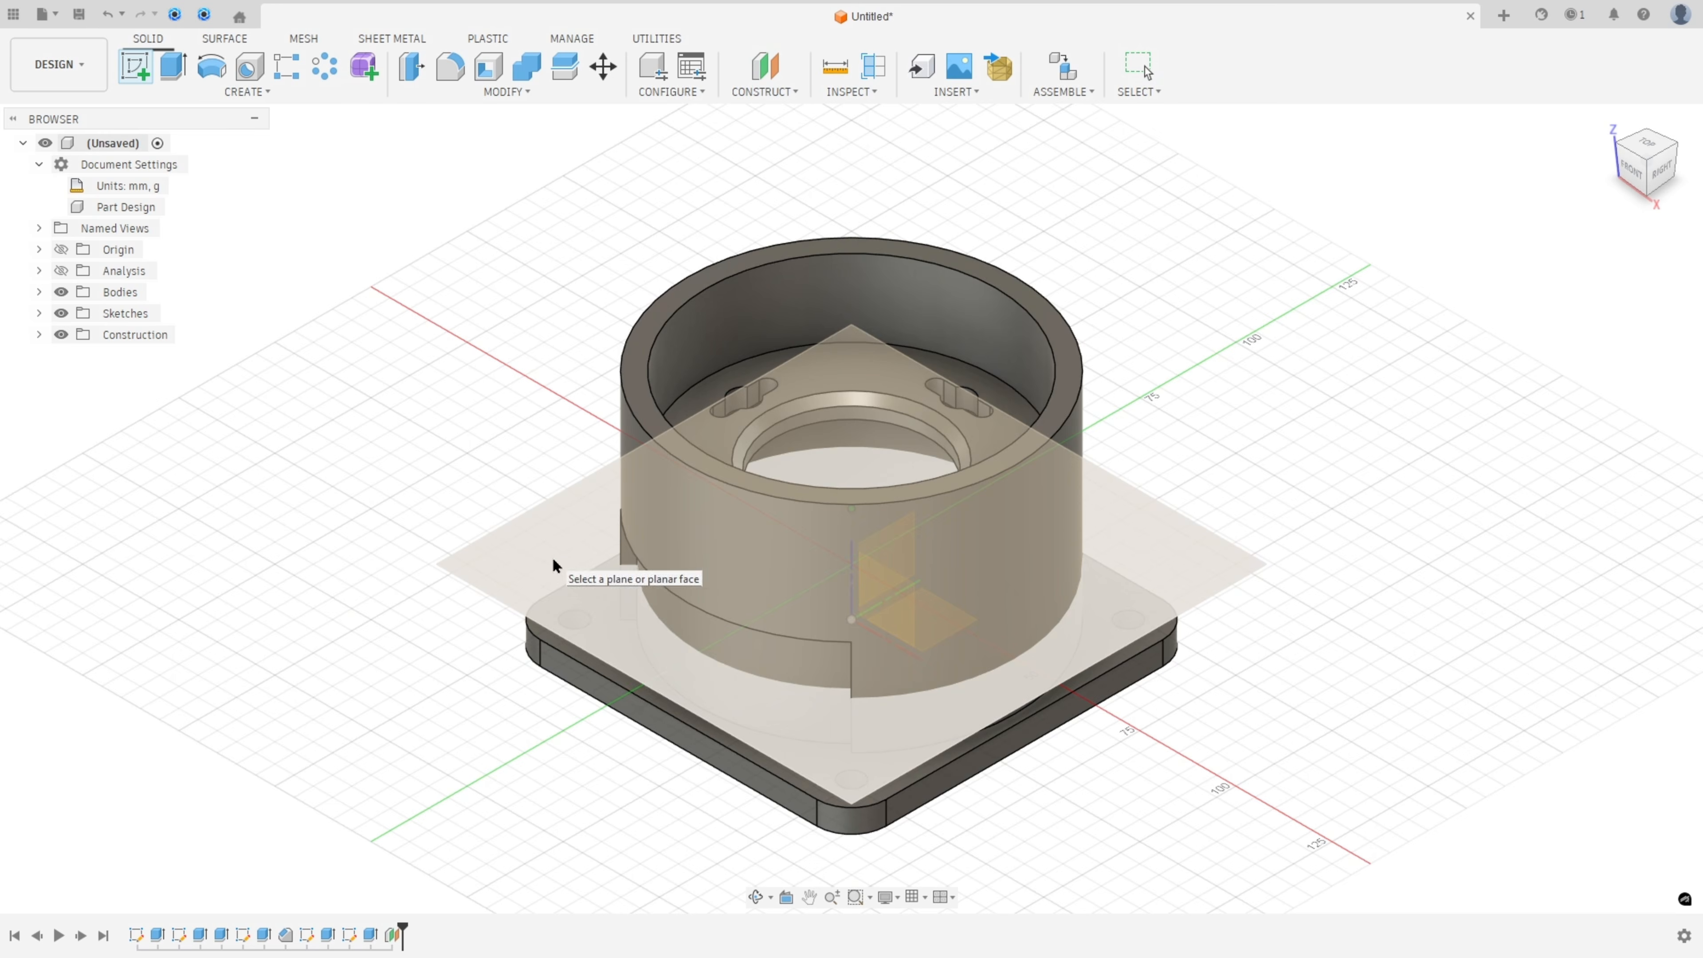
{"action": "left_click", "coordinate": [553, 562]}
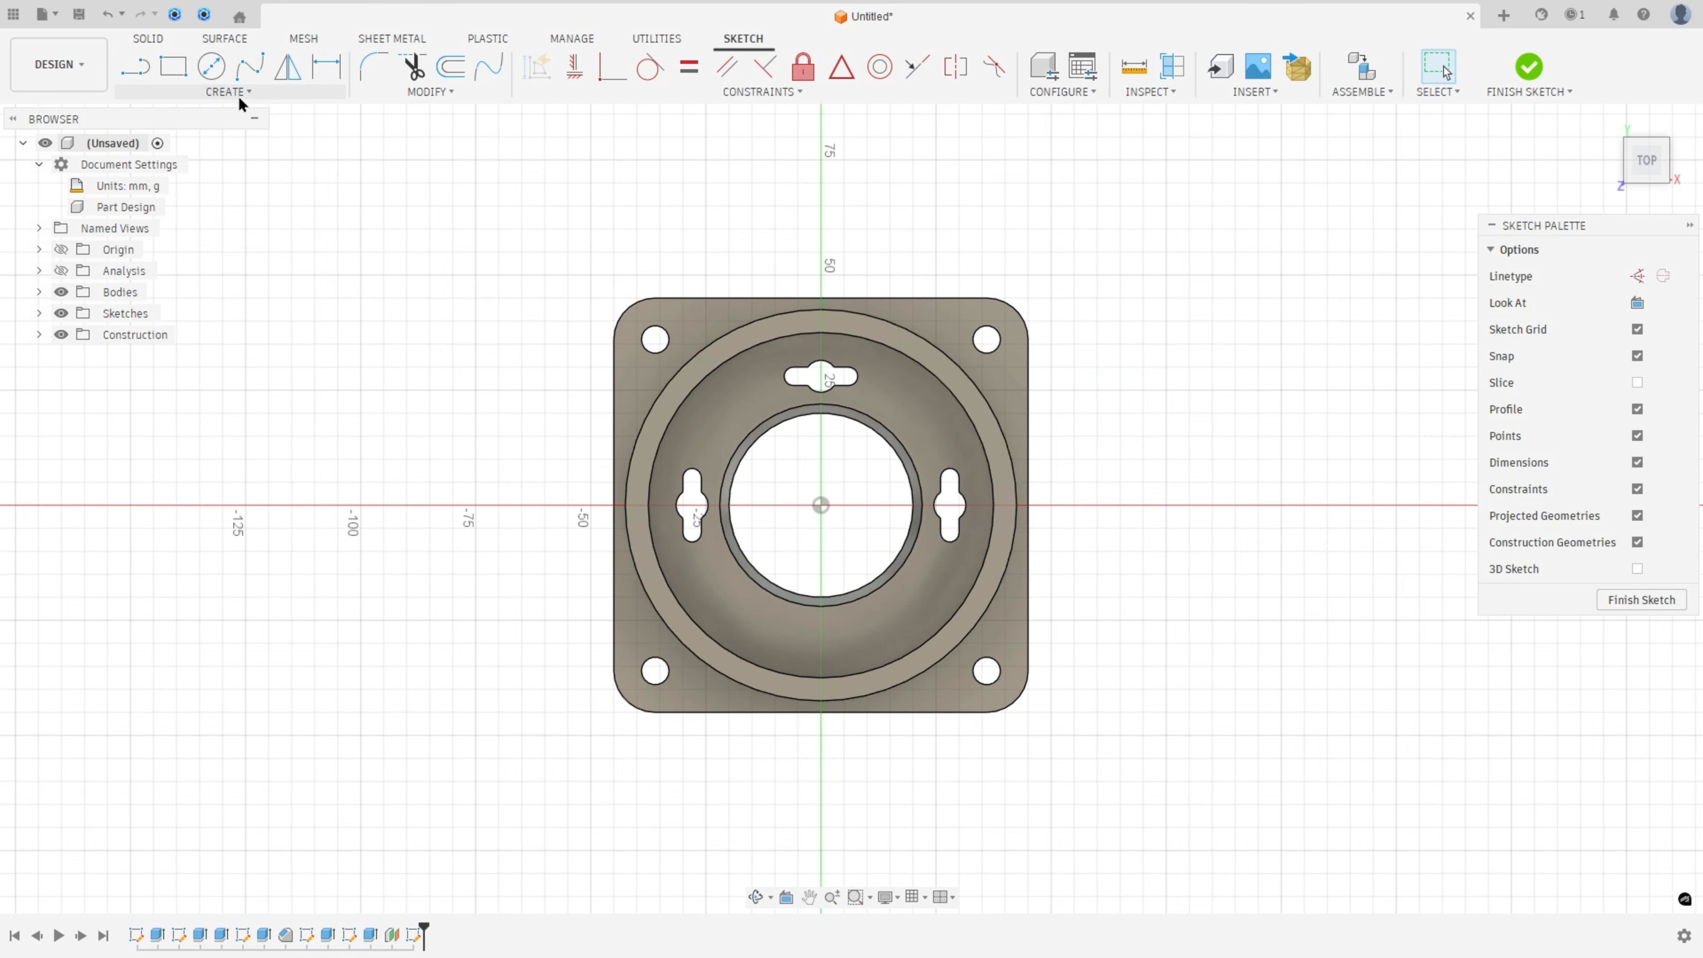
{"action": "left_click", "coordinate": [238, 94]}
{"action": "mouse_move", "coordinate": [215, 376]}
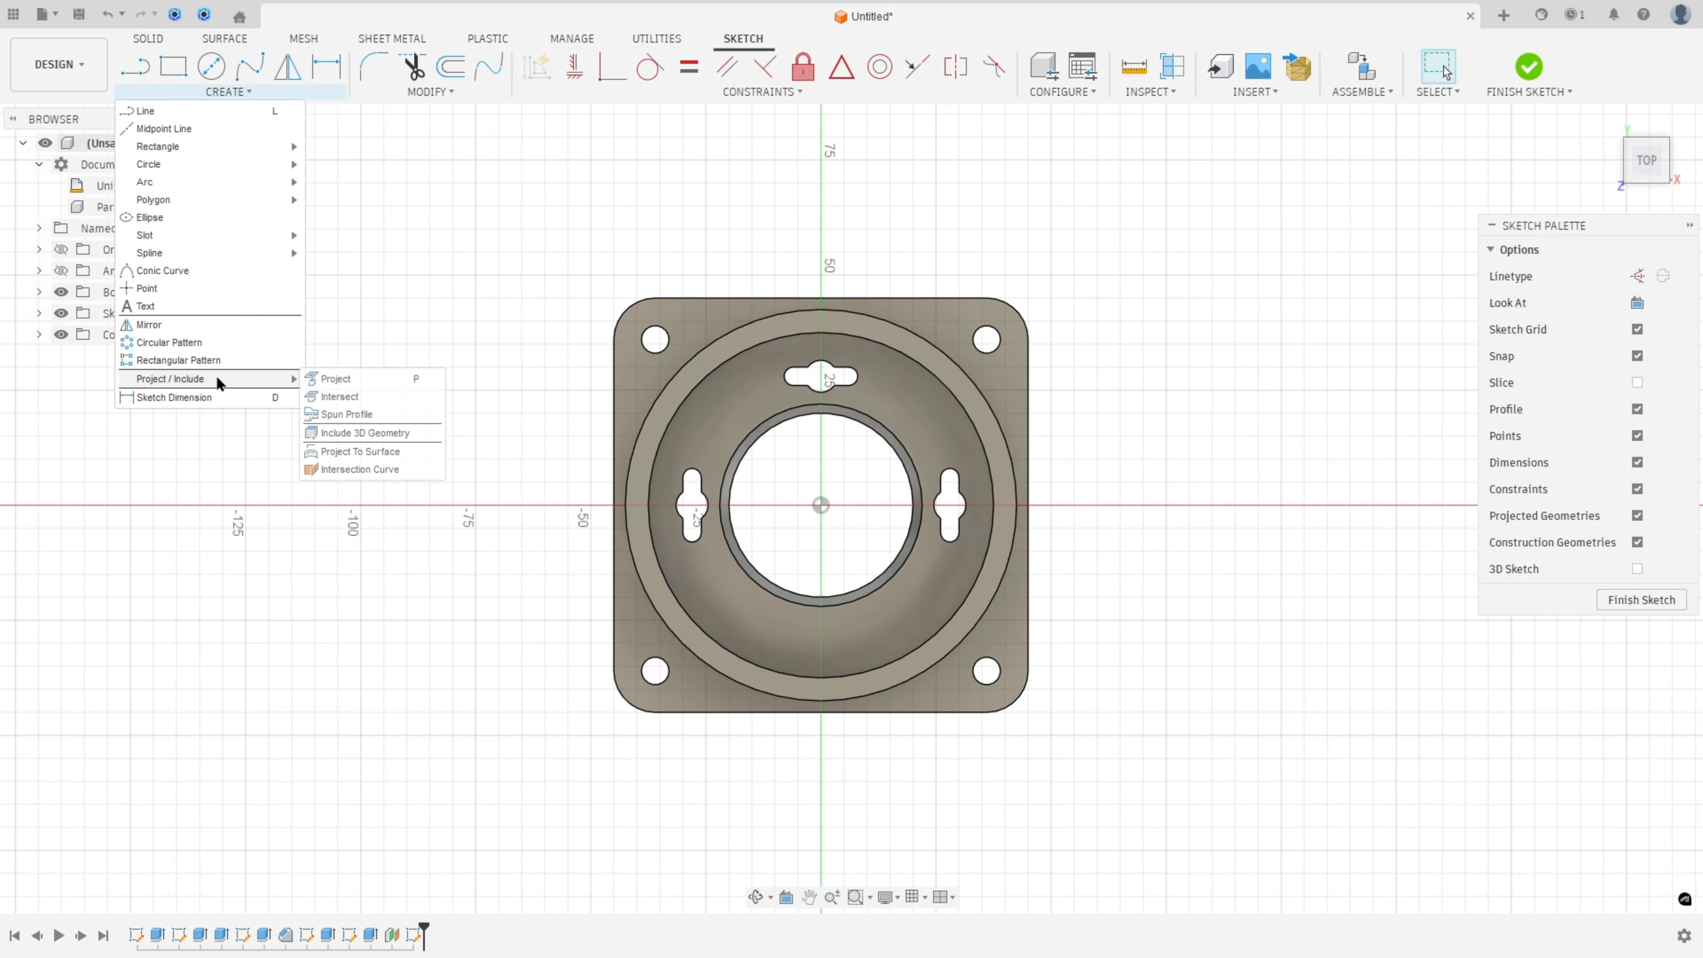
{"action": "left_click", "coordinate": [336, 380]}
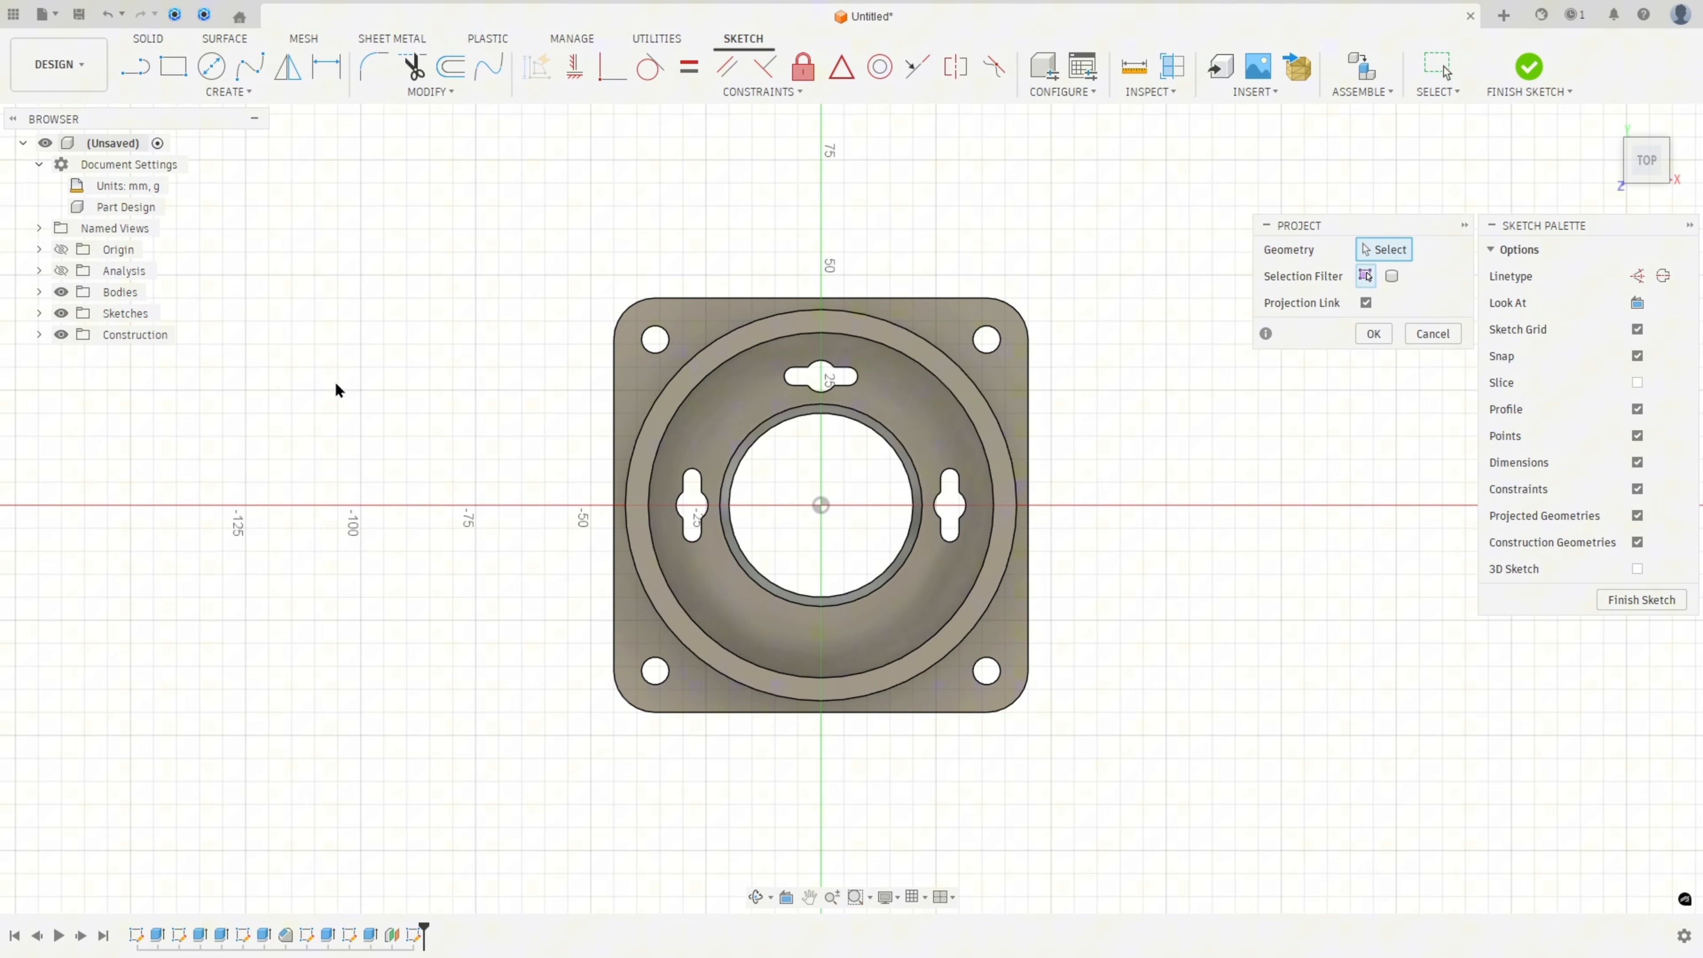
{"action": "left_click", "coordinate": [715, 713]}
{"action": "left_click", "coordinate": [1366, 331]}
{"action": "key", "text": "F6"}
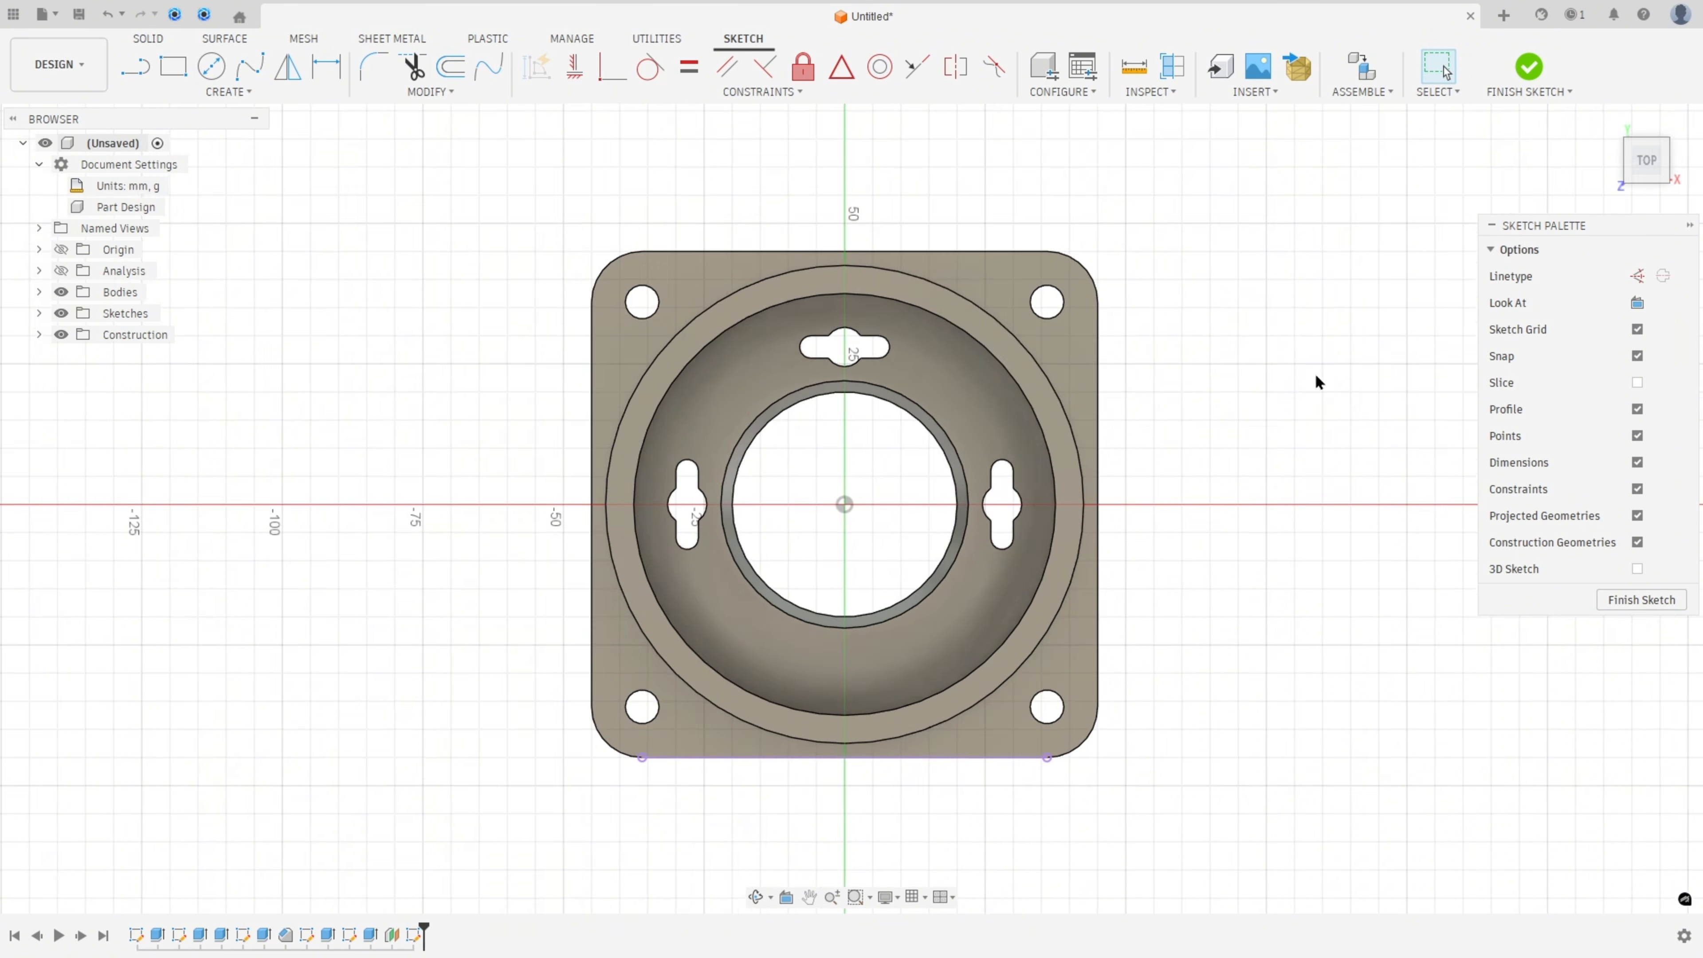
{"action": "left_click", "coordinate": [61, 291]}
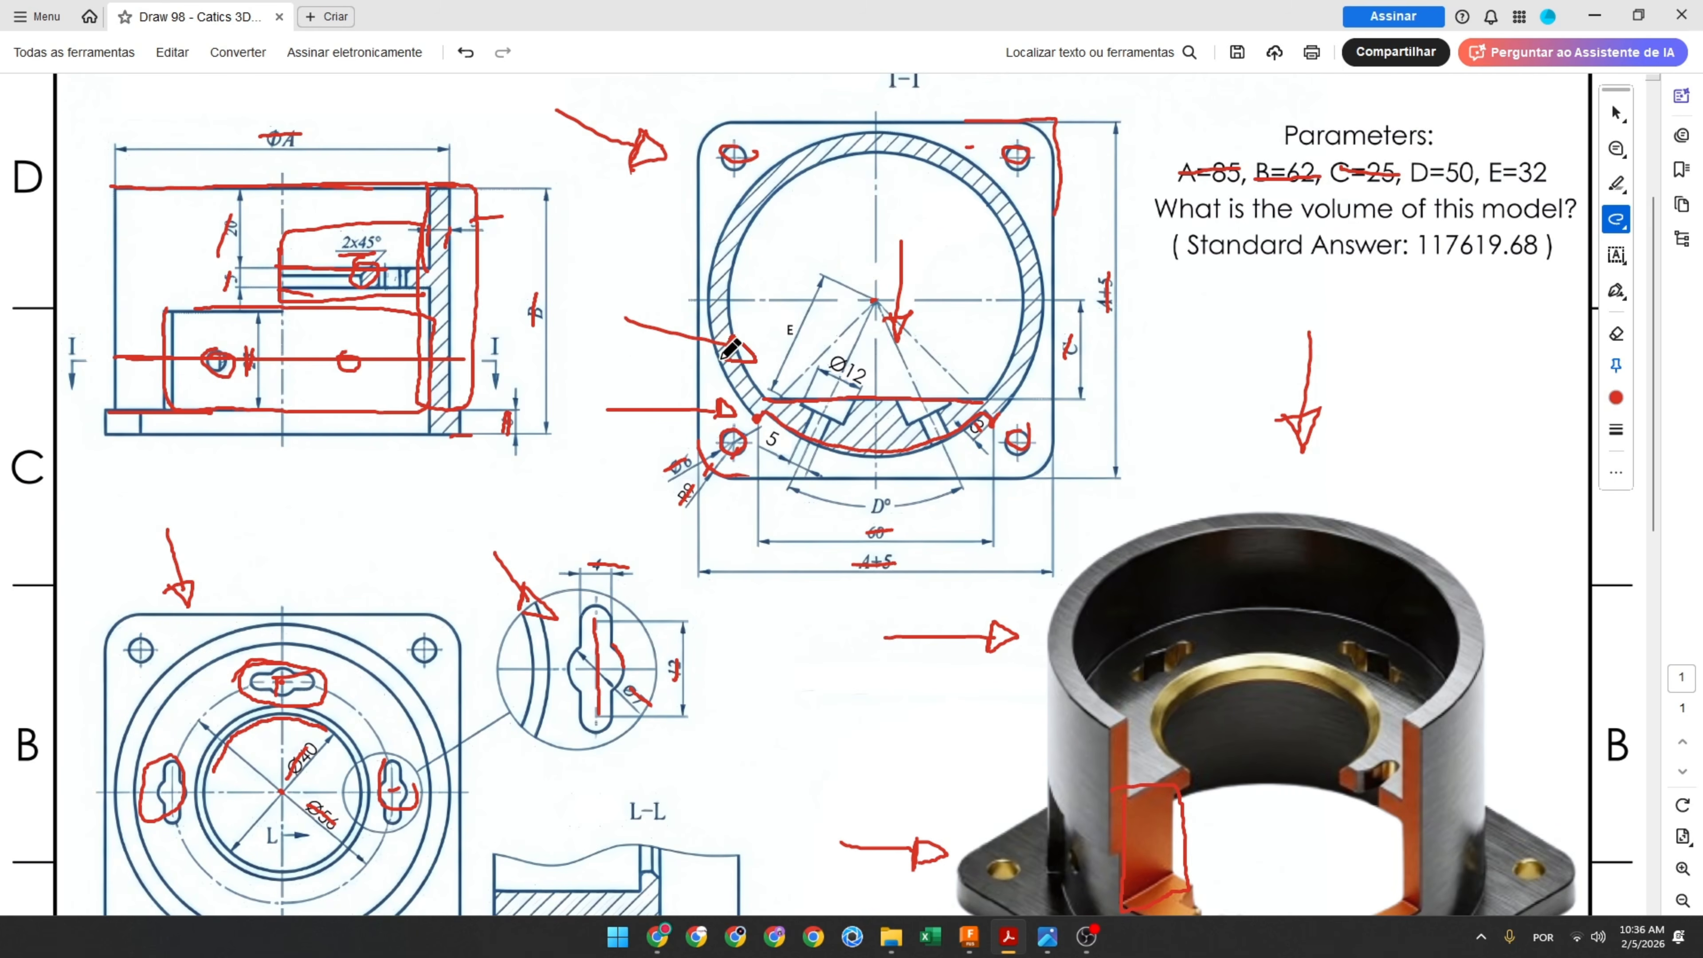
Switch to the PDF drawing and undo all the red markup on it
{"action": "key", "text": "ctrl+z"}
{"action": "key", "text": "ctrl+z"}
{"action": "key", "text": "ctrl+z"}
{"action": "key", "text": "ctrl+z"}
{"action": "key", "text": "ctrl+z"}
{"action": "key", "text": "ctrl+z"}
{"action": "key", "text": "ctrl+z"}
{"action": "key", "text": "ctrl+z"}
{"action": "key", "text": "ctrl+z"}
{"action": "key", "text": "ctrl+z"}
{"action": "key", "text": "ctrl+z"}
{"action": "key", "text": "ctrl+z"}
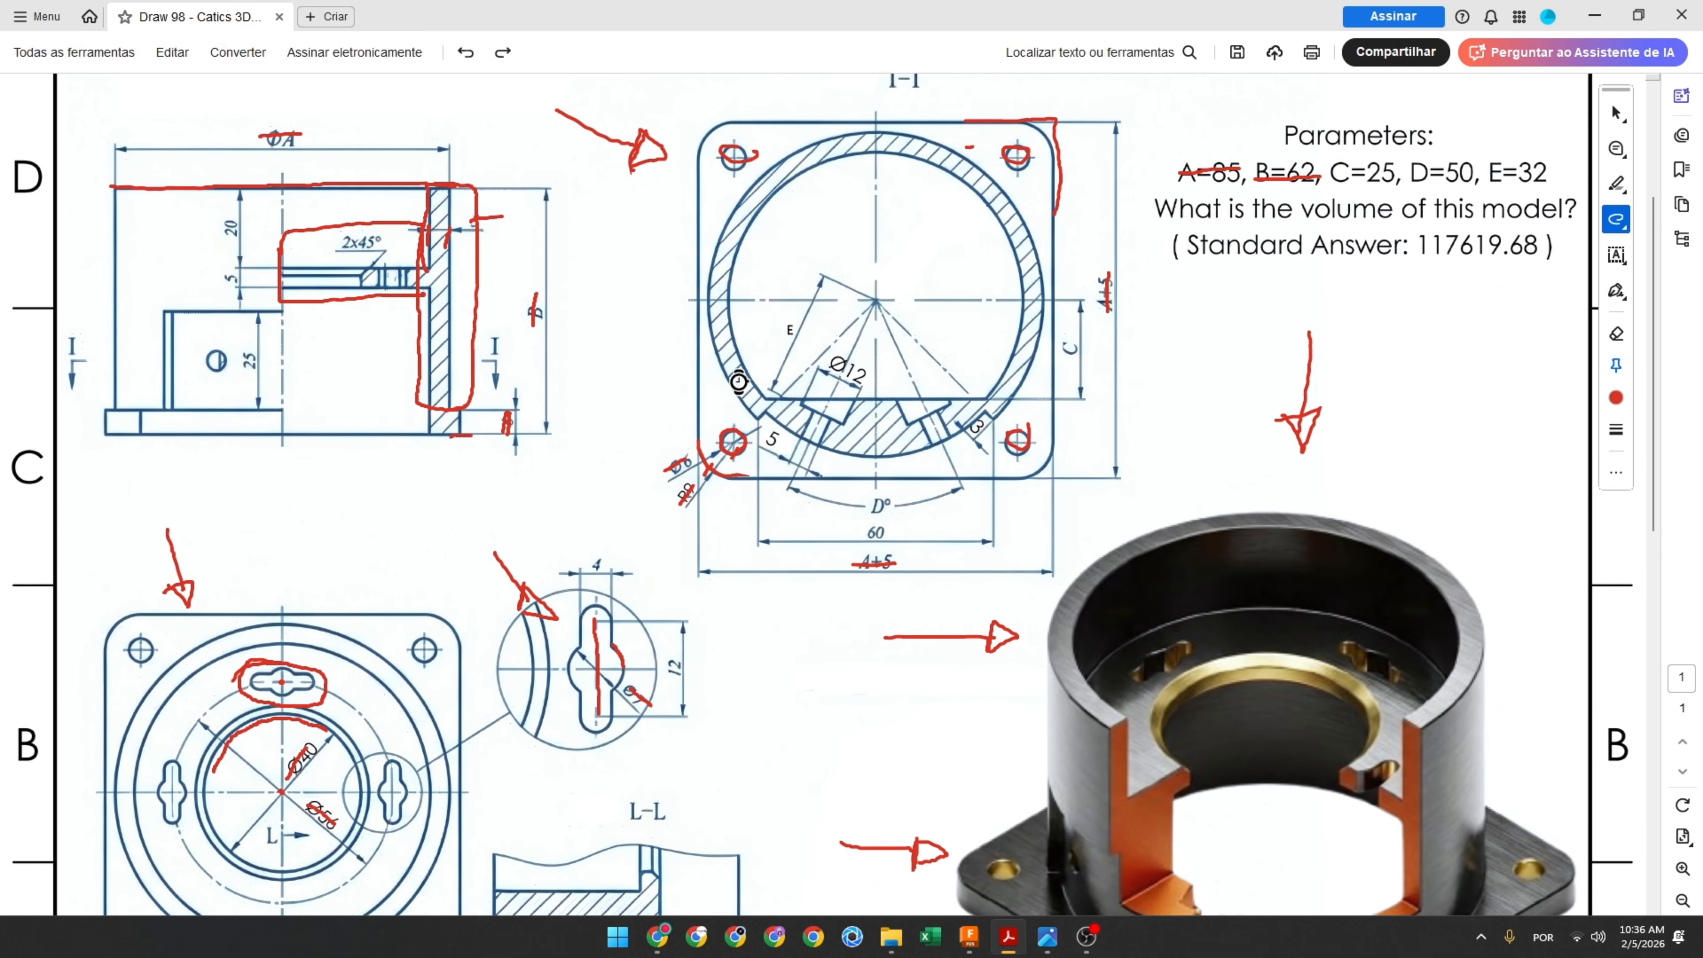
{"action": "key", "text": "ctrl+z"}
{"action": "key", "text": "ctrl+z"}
{"action": "key", "text": "ctrl+z"}
{"action": "key", "text": "ctrl+z"}
{"action": "key", "text": "ctrl+z"}
{"action": "key", "text": "ctrl+z"}
{"action": "key", "text": "ctrl+z"}
Mark the left hole's axis and the vertical centreline from the circle's centre on section I-I, and return to Fusion
{"action": "scroll", "coordinate": [824, 368], "scroll_direction": "up", "scroll_amount": 3, "text": "ctrl"}
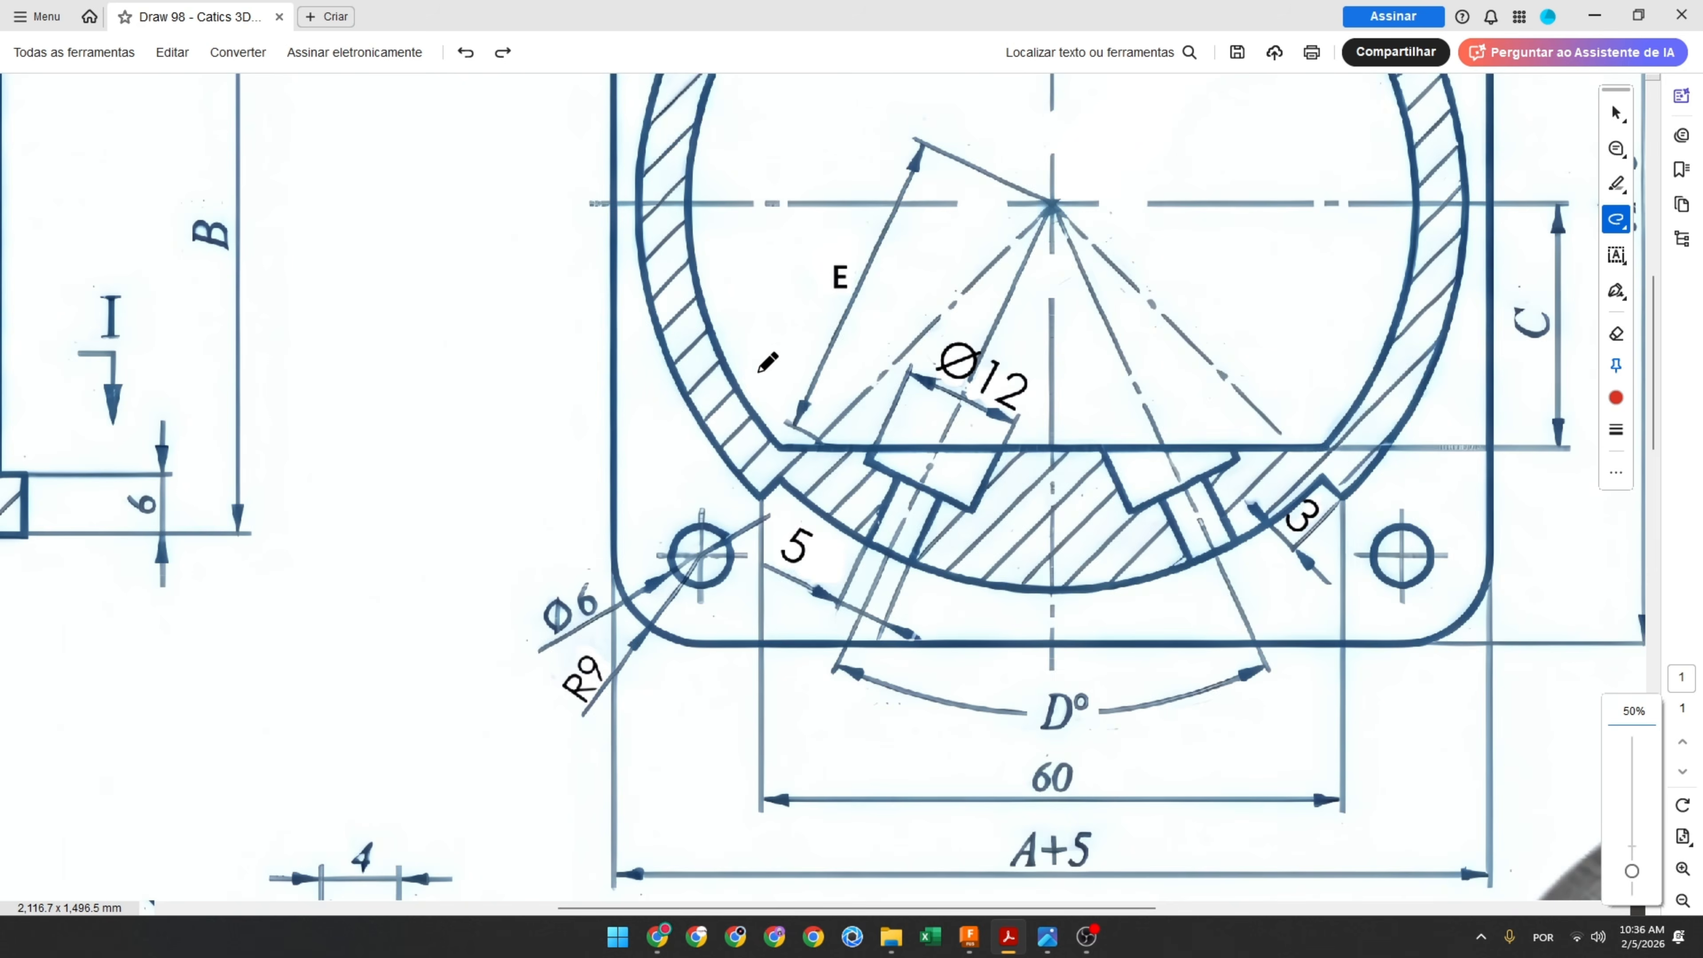
{"action": "scroll", "coordinate": [1120, 421], "scroll_direction": "down", "scroll_amount": 1, "text": "ctrl"}
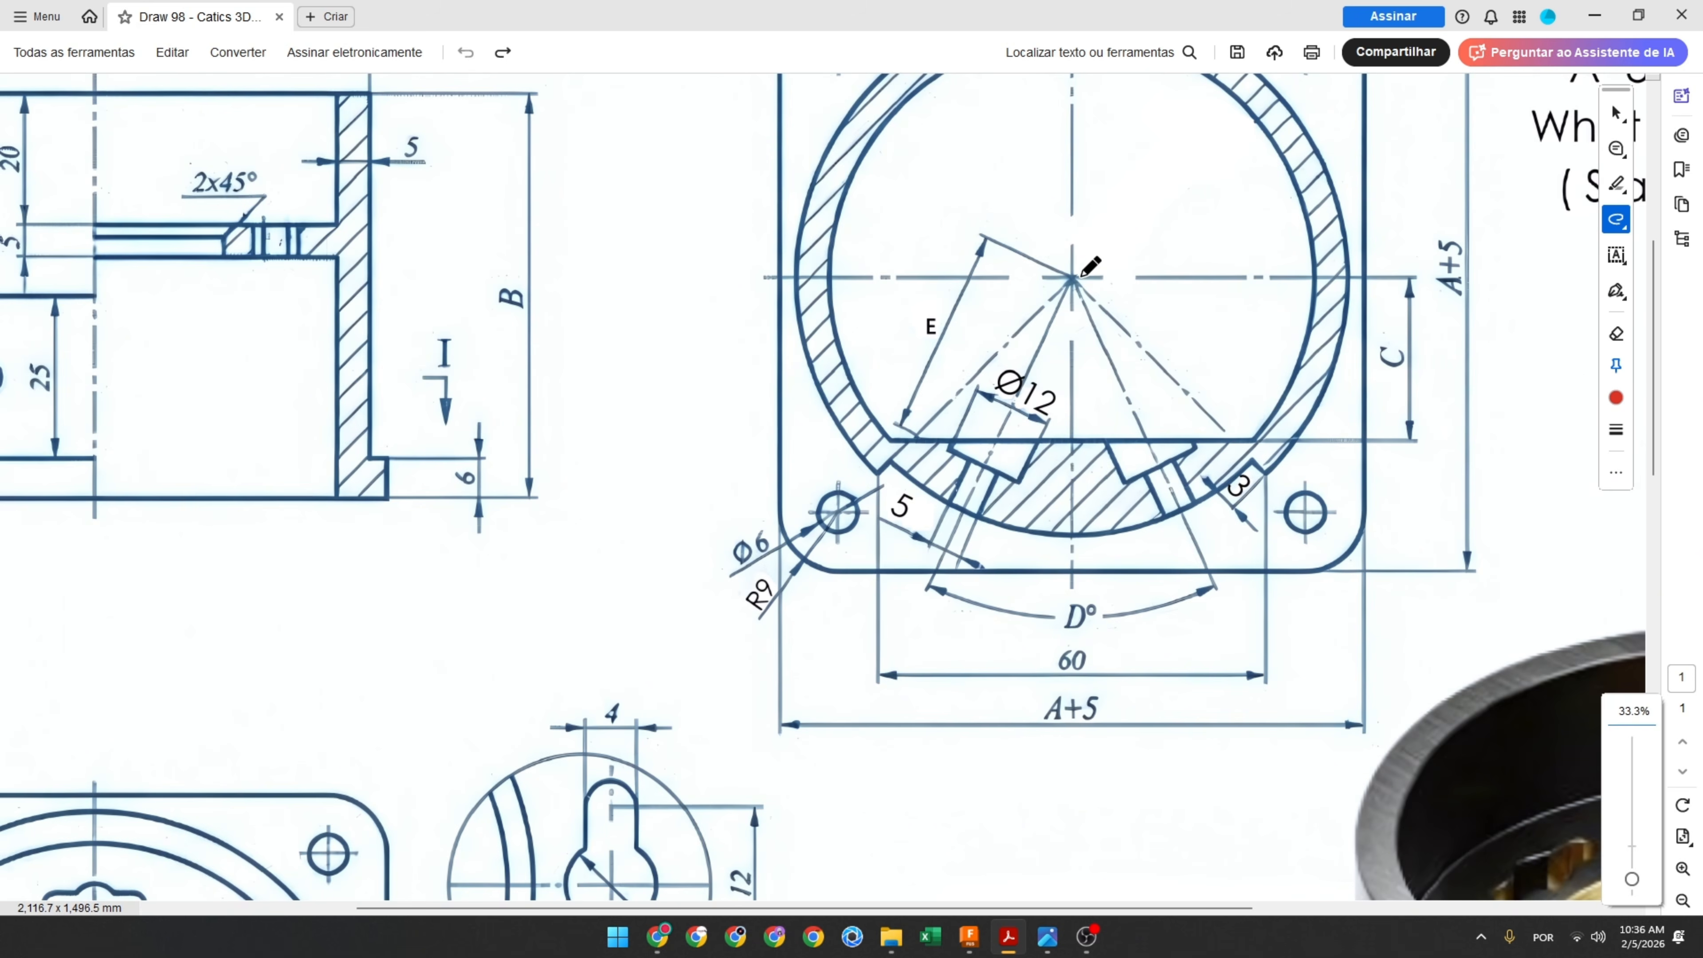
{"action": "left_click_drag", "start_coordinate": [1073, 275], "coordinate": [924, 592]}
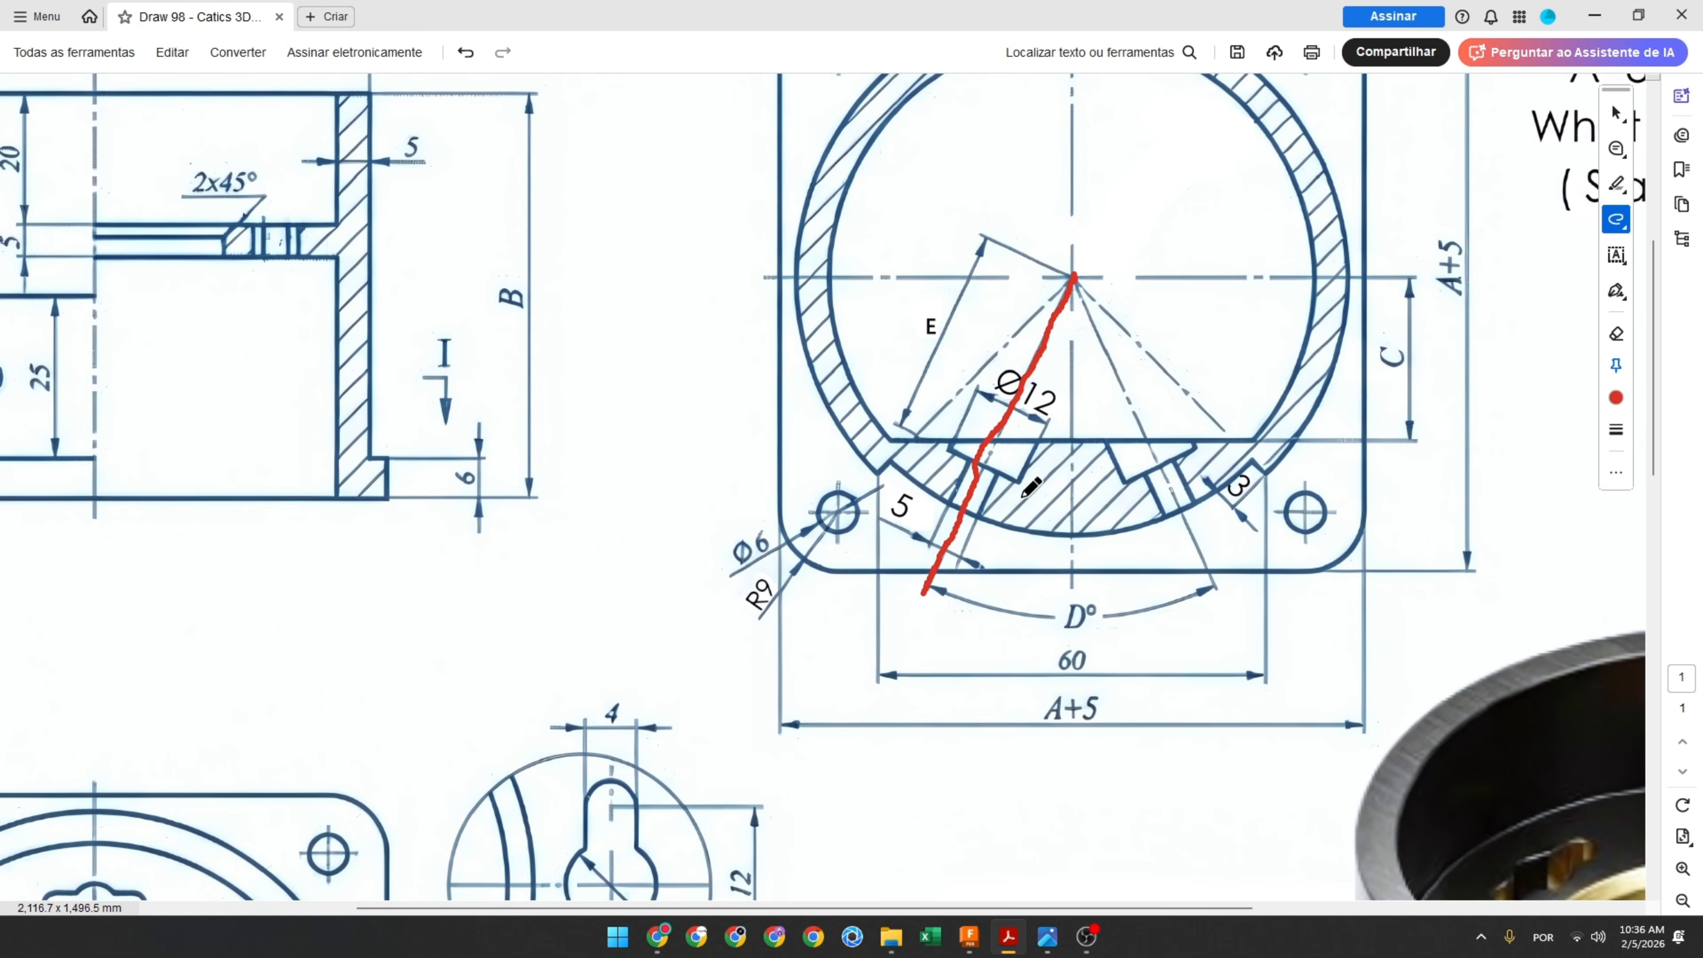
{"action": "left_click_drag", "start_coordinate": [1074, 275], "coordinate": [1064, 612]}
{"action": "left_click", "coordinate": [977, 949]}
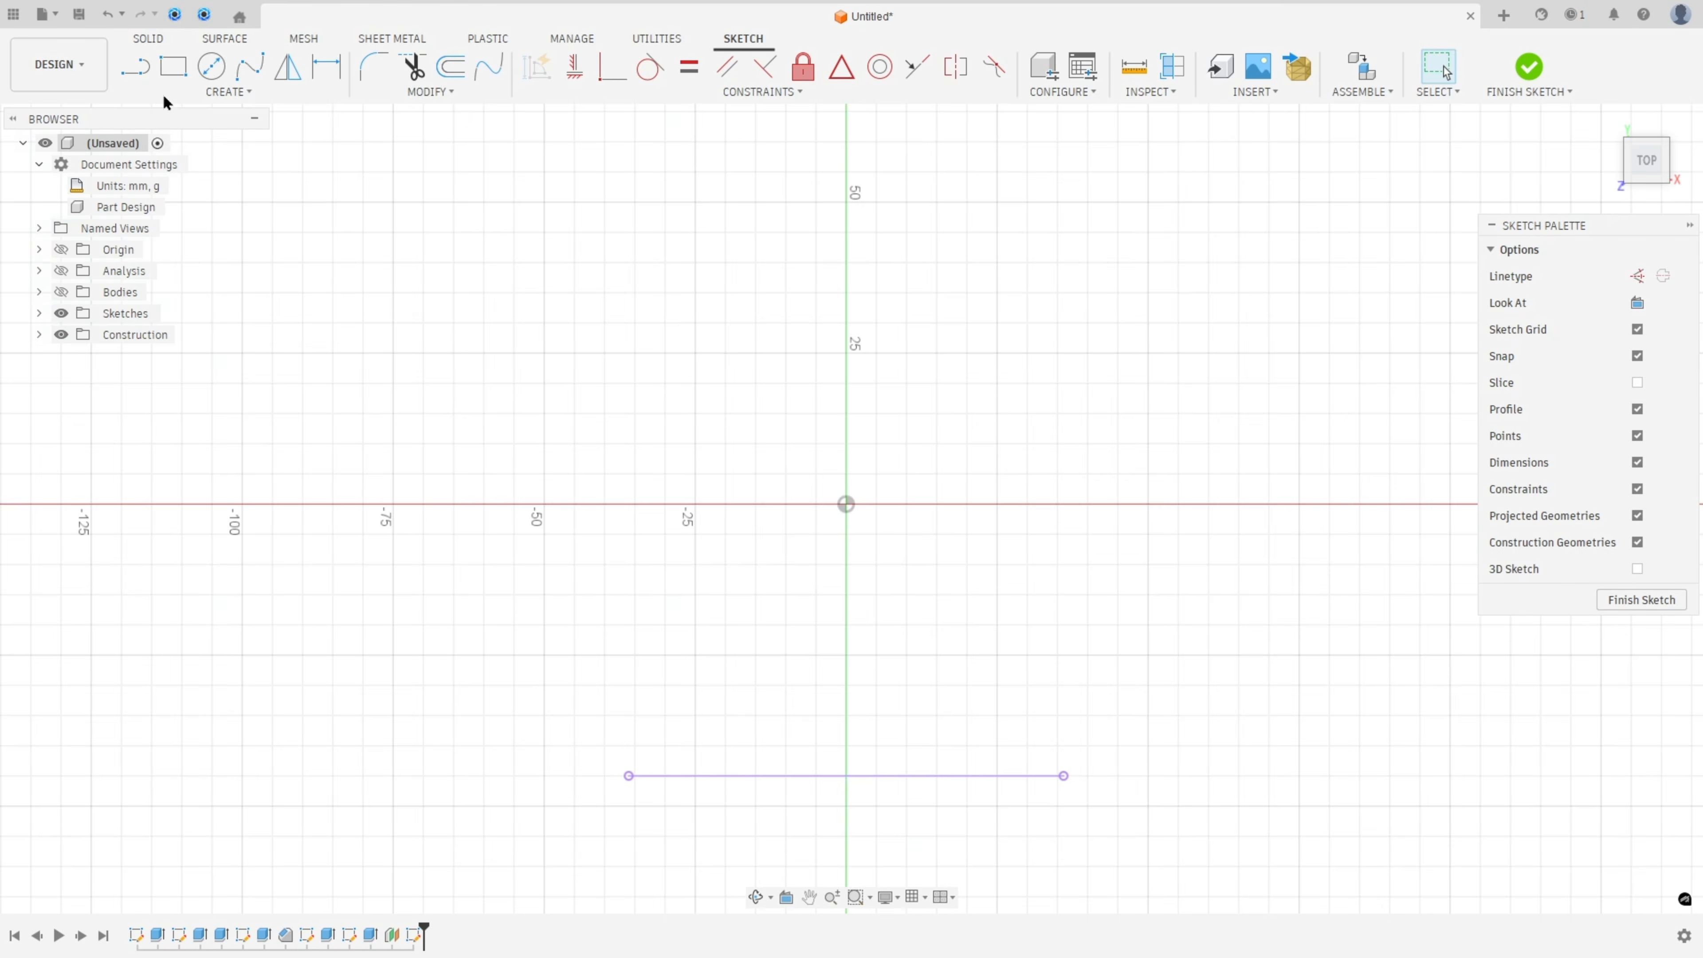
Draw a vertical construction line from the origin to the projected edge's midpoint and a slanted axis at about 31° from the origin to that edge
{"action": "left_click", "coordinate": [134, 67]}
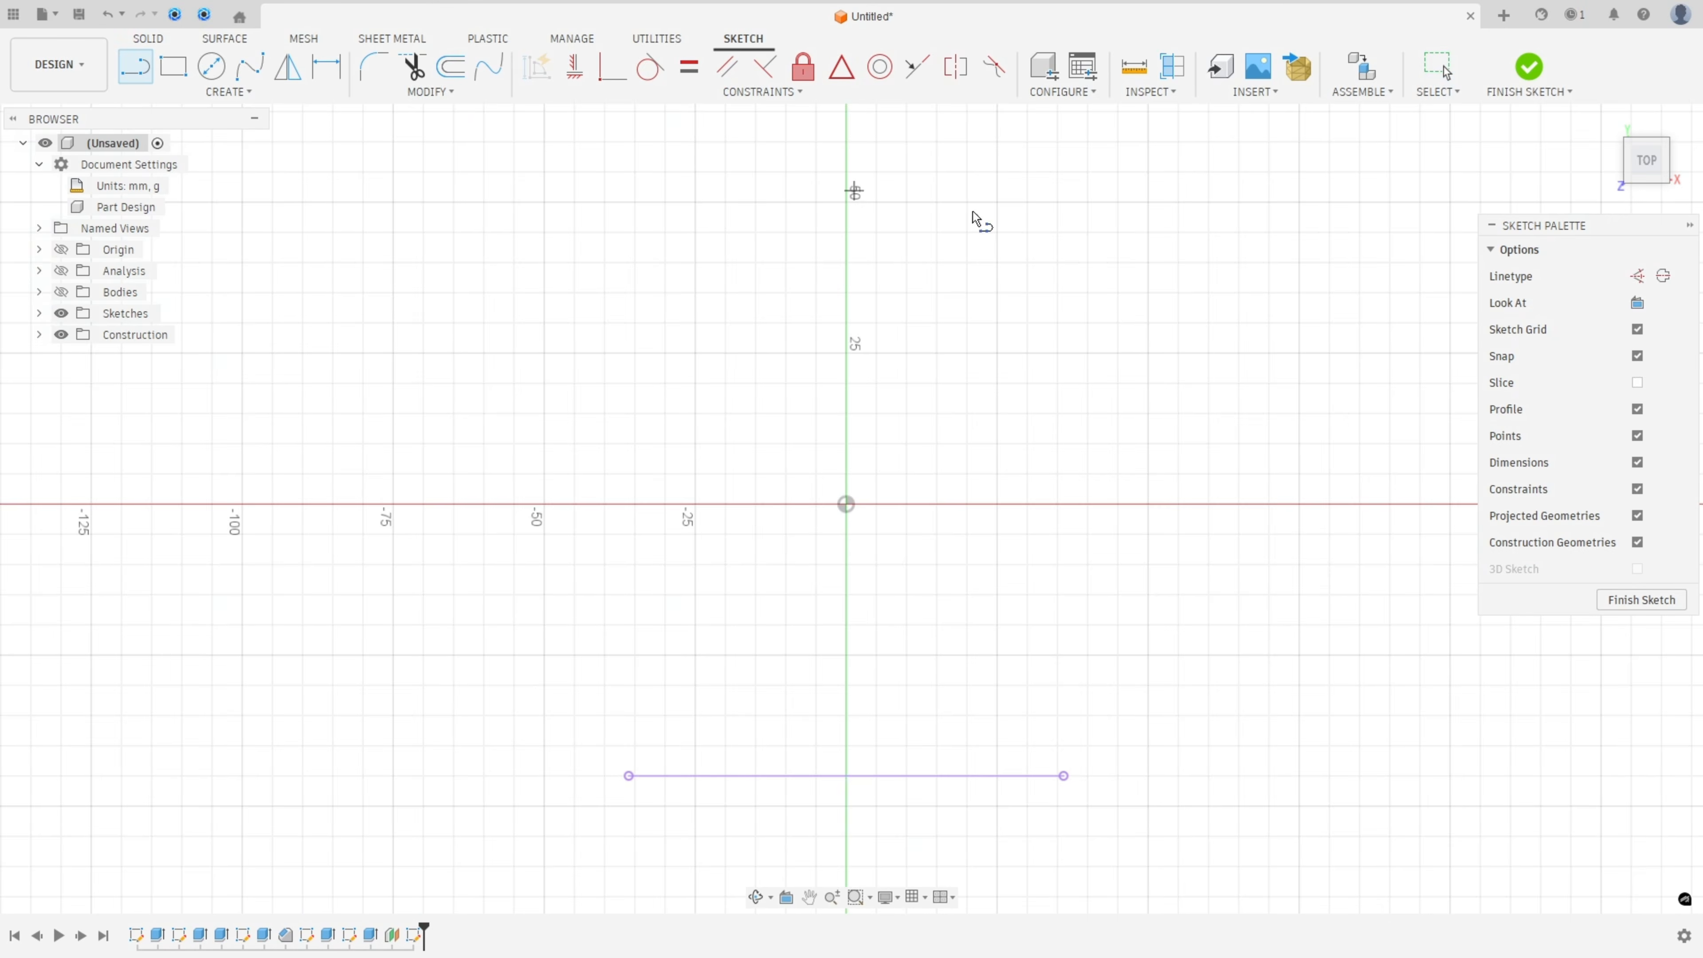
{"action": "left_click", "coordinate": [846, 504]}
{"action": "left_click", "coordinate": [846, 776]}
{"action": "left_click", "coordinate": [844, 506]}
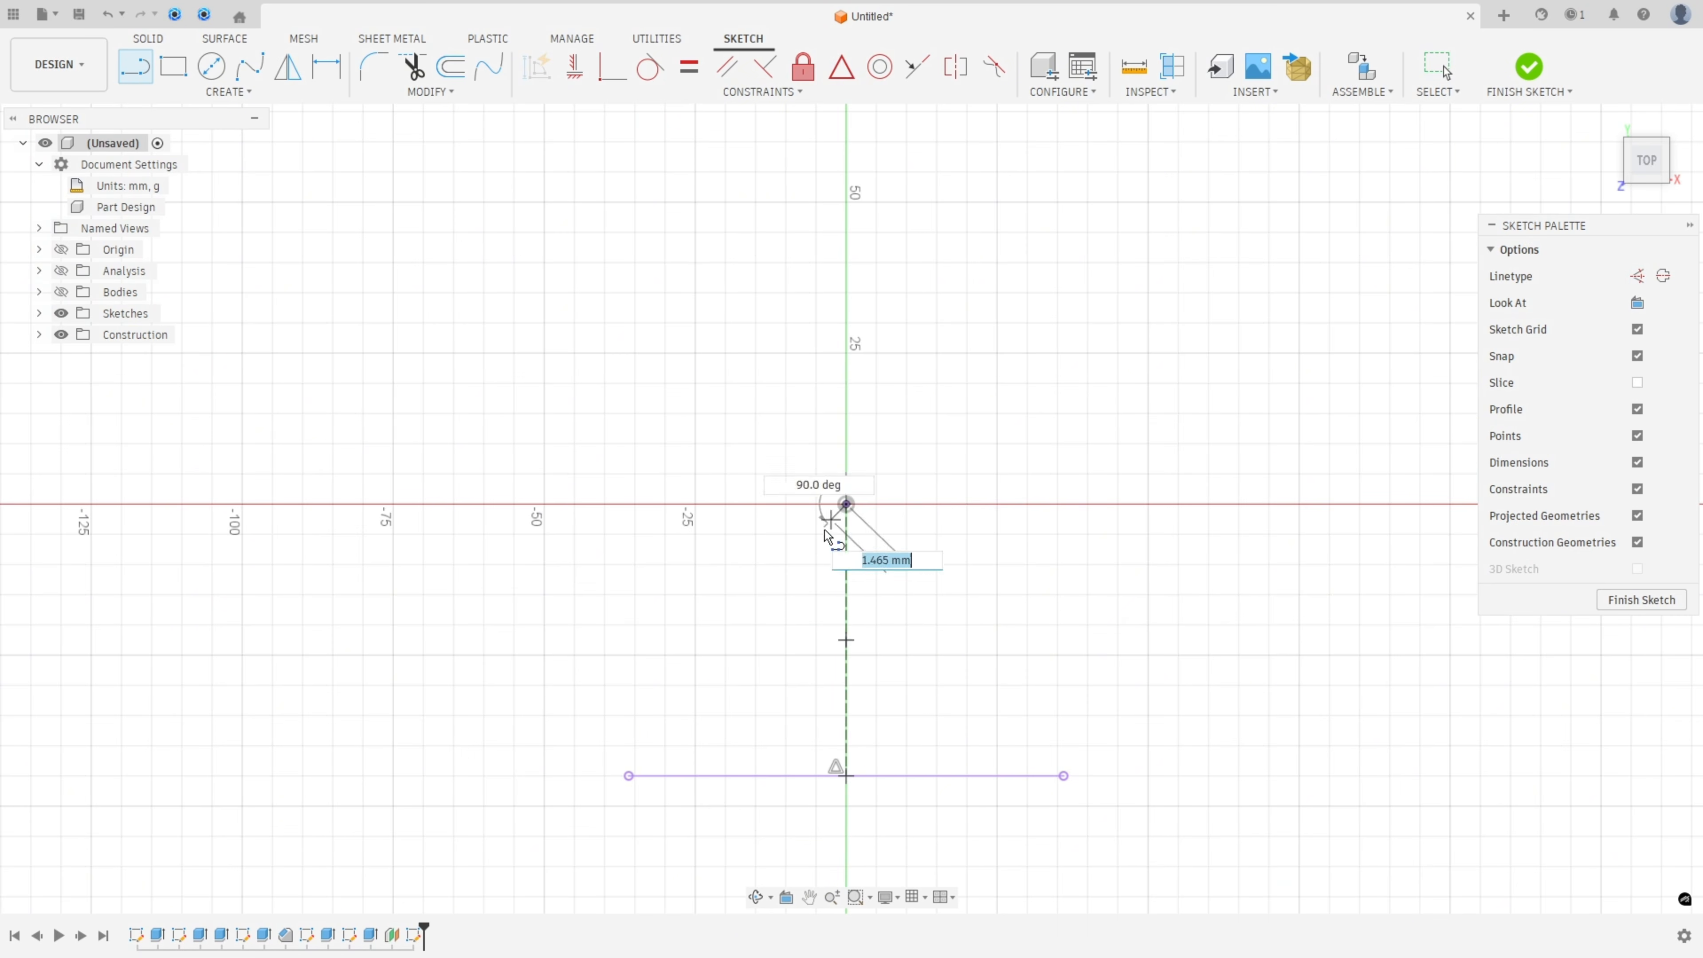
{"action": "key", "text": "Escape"}
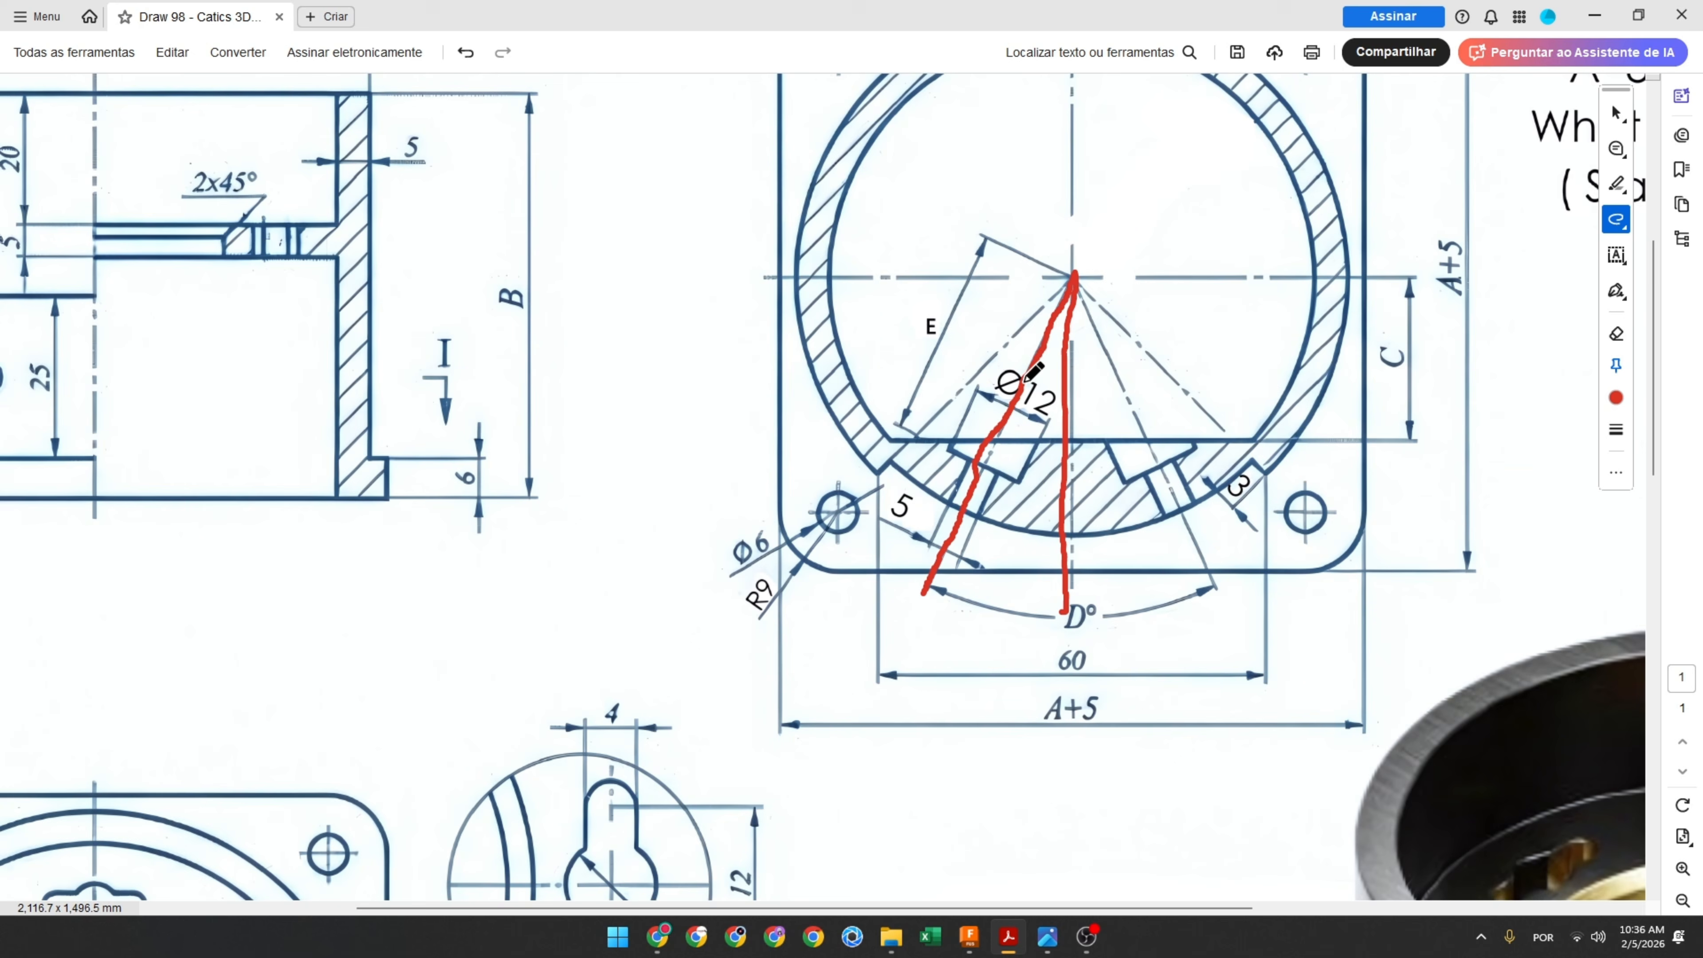
Mark the half angle and the D° label on the PDF's section I-I, strike through D=50 in the parameters, and return to Fusion
{"action": "left_click_drag", "start_coordinate": [1027, 371], "coordinate": [1060, 372]}
{"action": "left_click_drag", "start_coordinate": [1056, 609], "coordinate": [1094, 617]}
{"action": "scroll", "coordinate": [1506, 490], "scroll_direction": "down", "scroll_amount": 3, "text": "ctrl"}
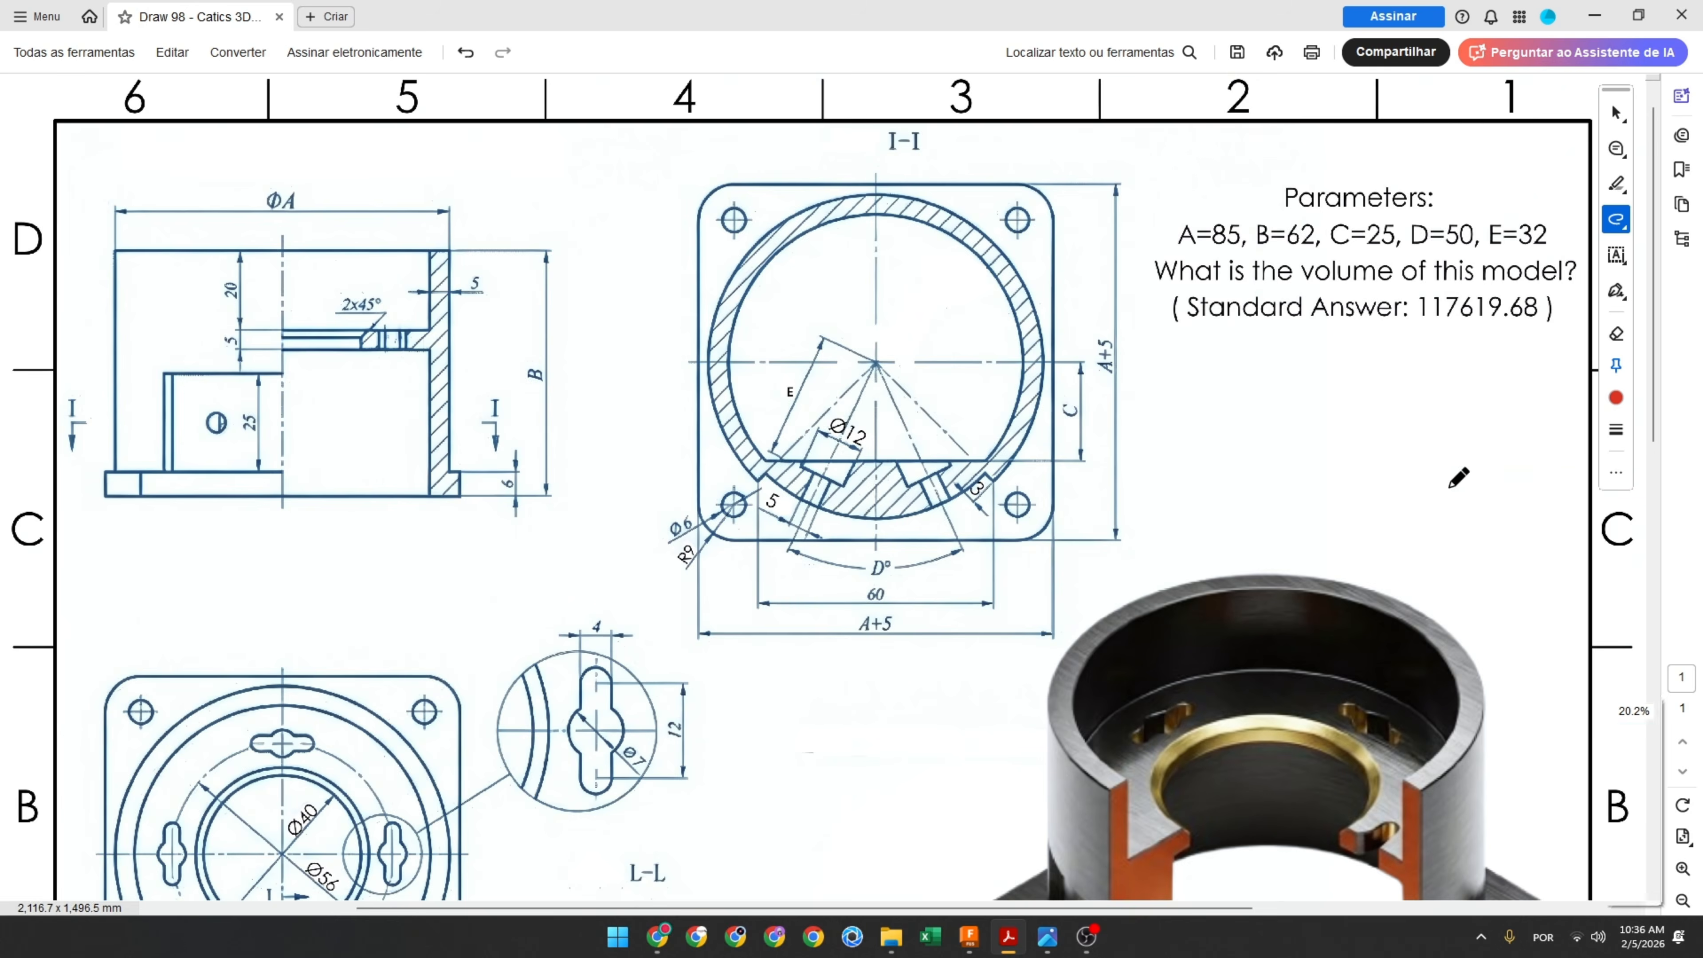
{"action": "left_click_drag", "start_coordinate": [1410, 236], "coordinate": [1475, 235]}
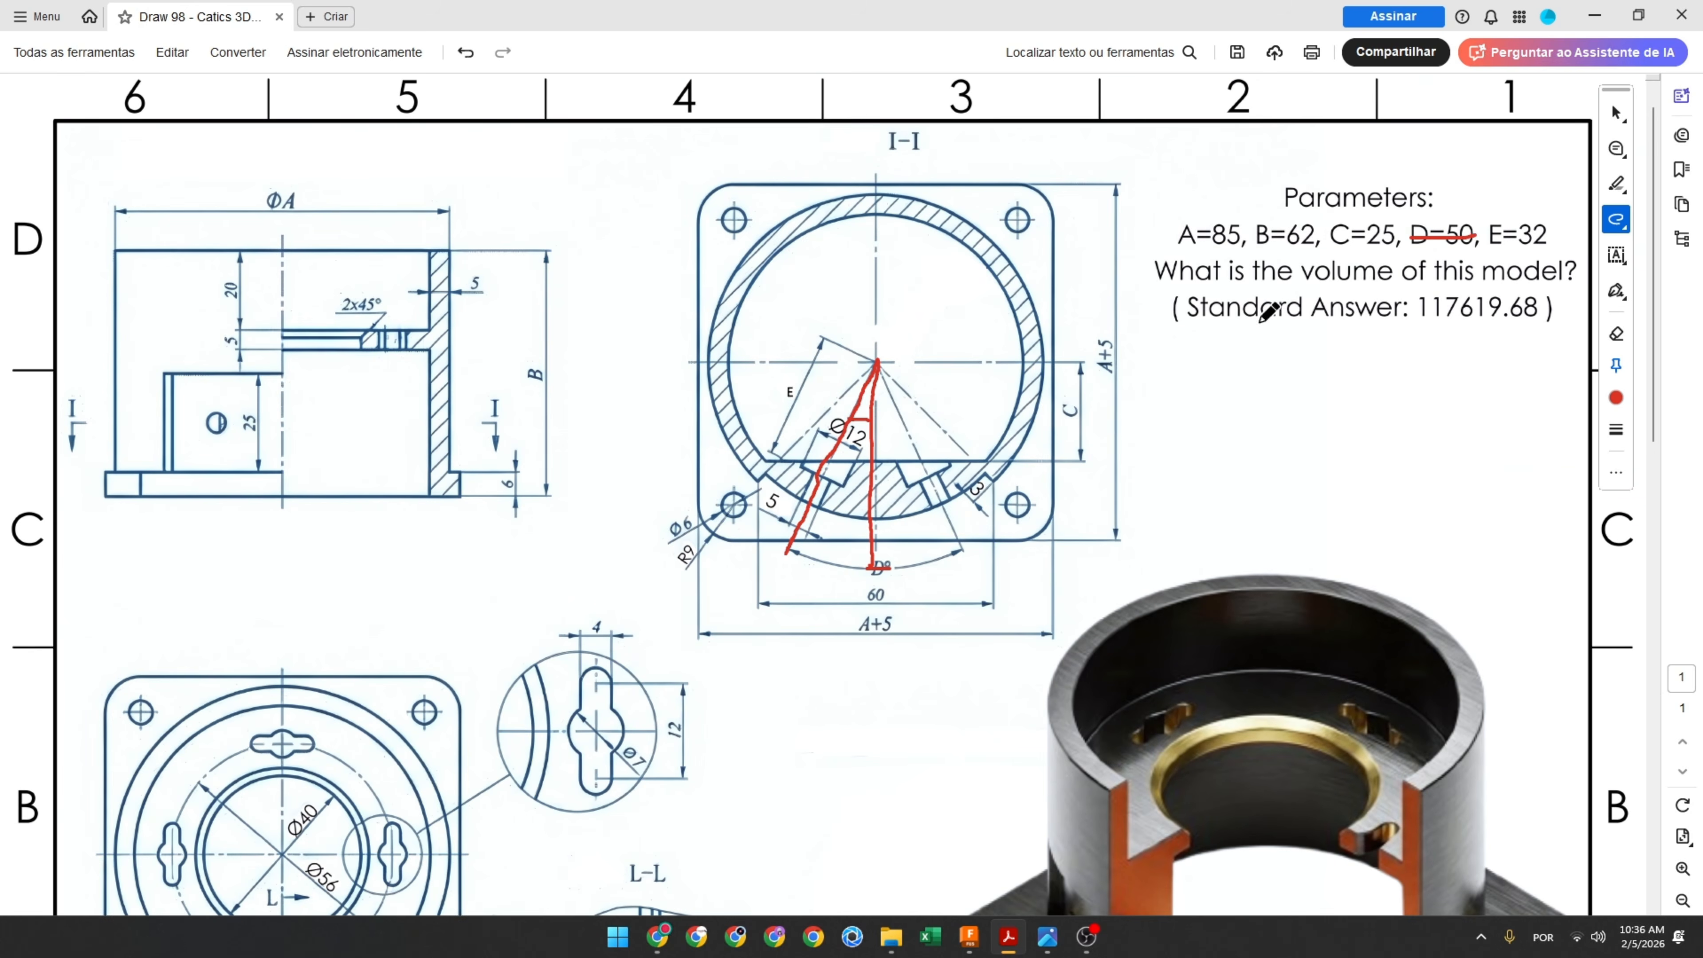
{"action": "left_click", "coordinate": [970, 936]}
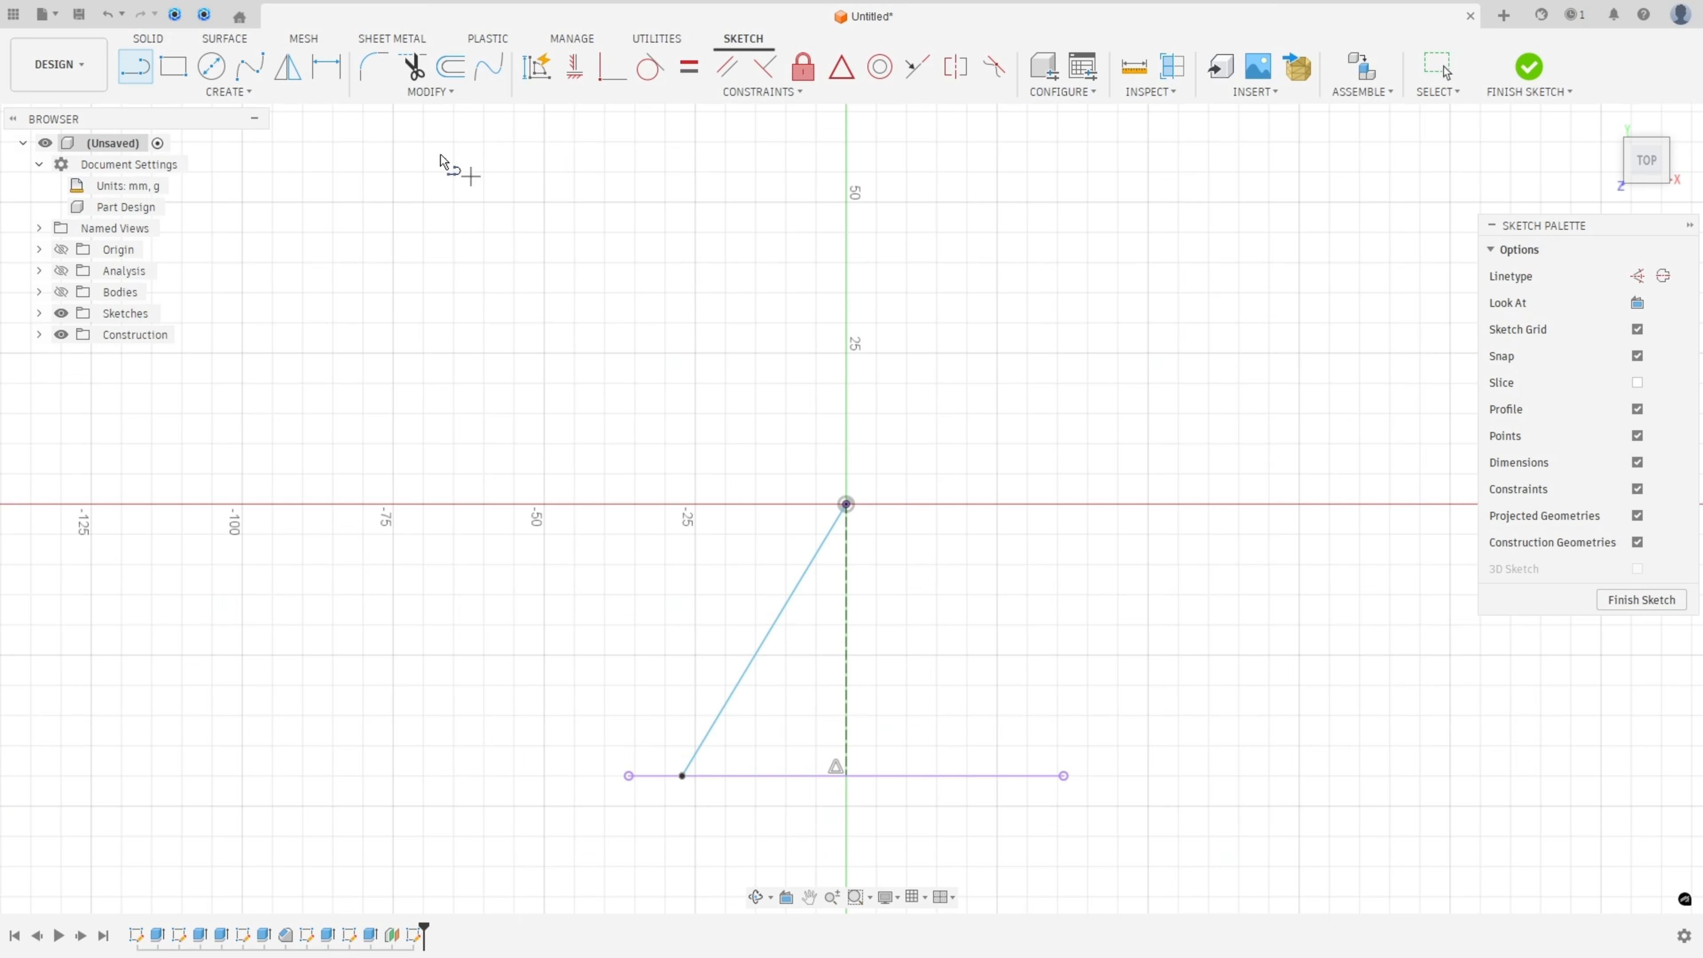
Dimension the angle between the slanted axis and the vertical construction line as 25°
{"action": "left_click", "coordinate": [326, 66]}
{"action": "left_click", "coordinate": [803, 581]}
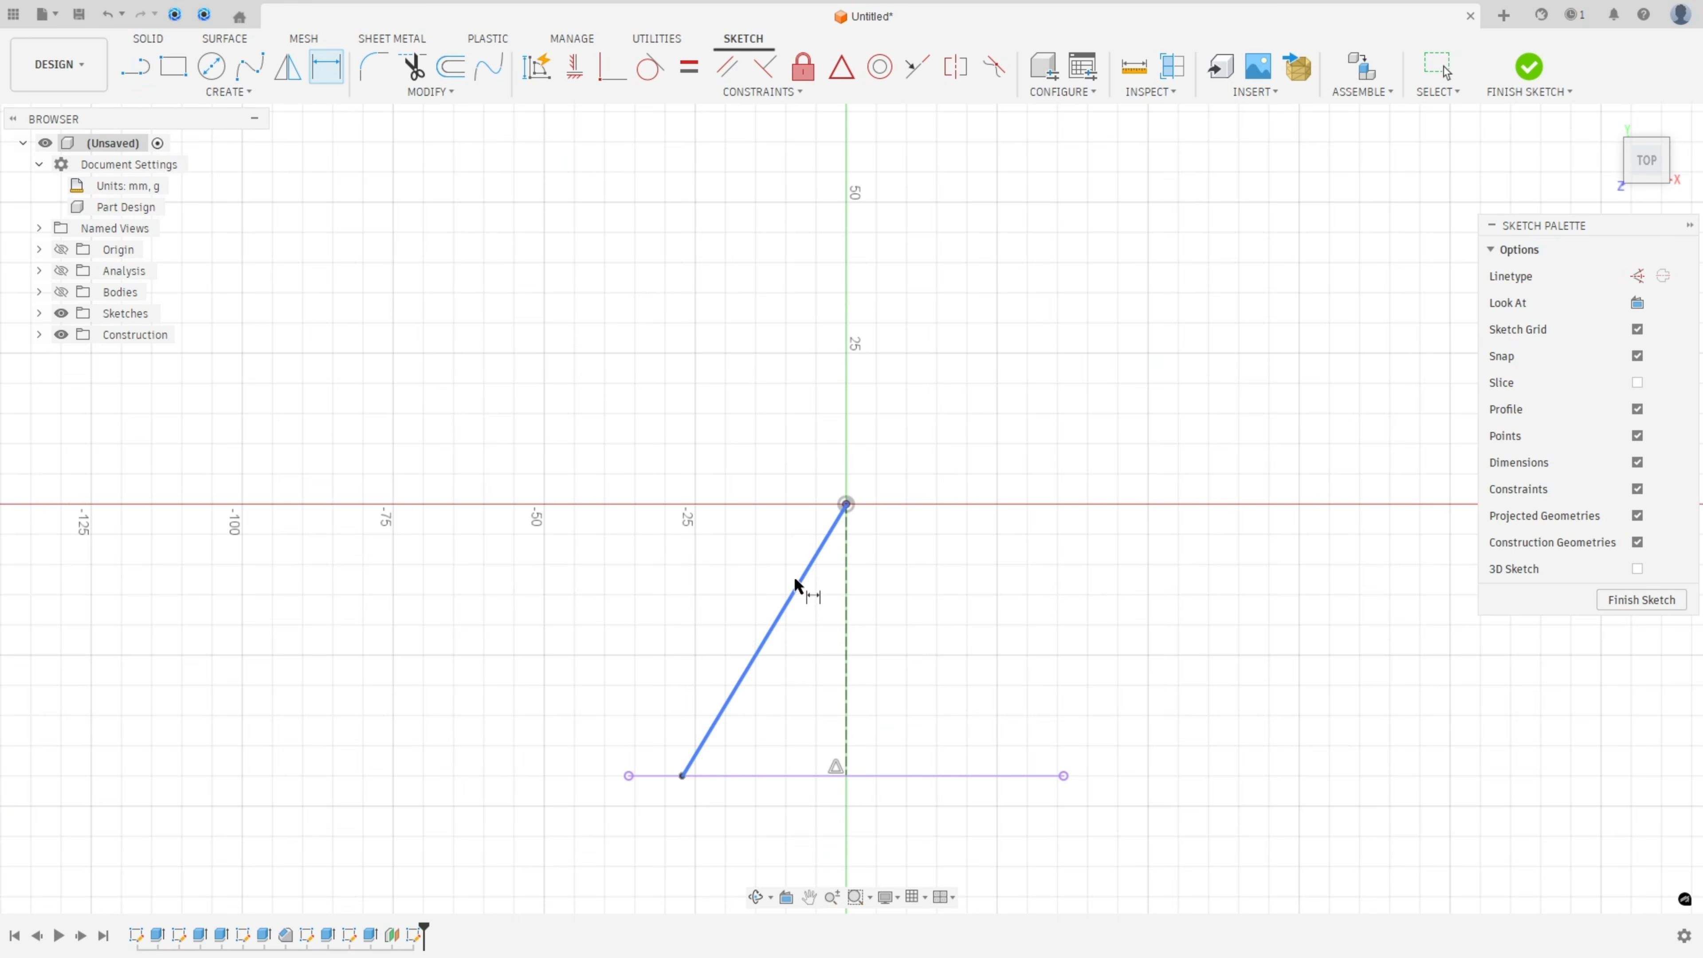
{"action": "left_click", "coordinate": [845, 603]}
{"action": "left_click", "coordinate": [817, 718]}
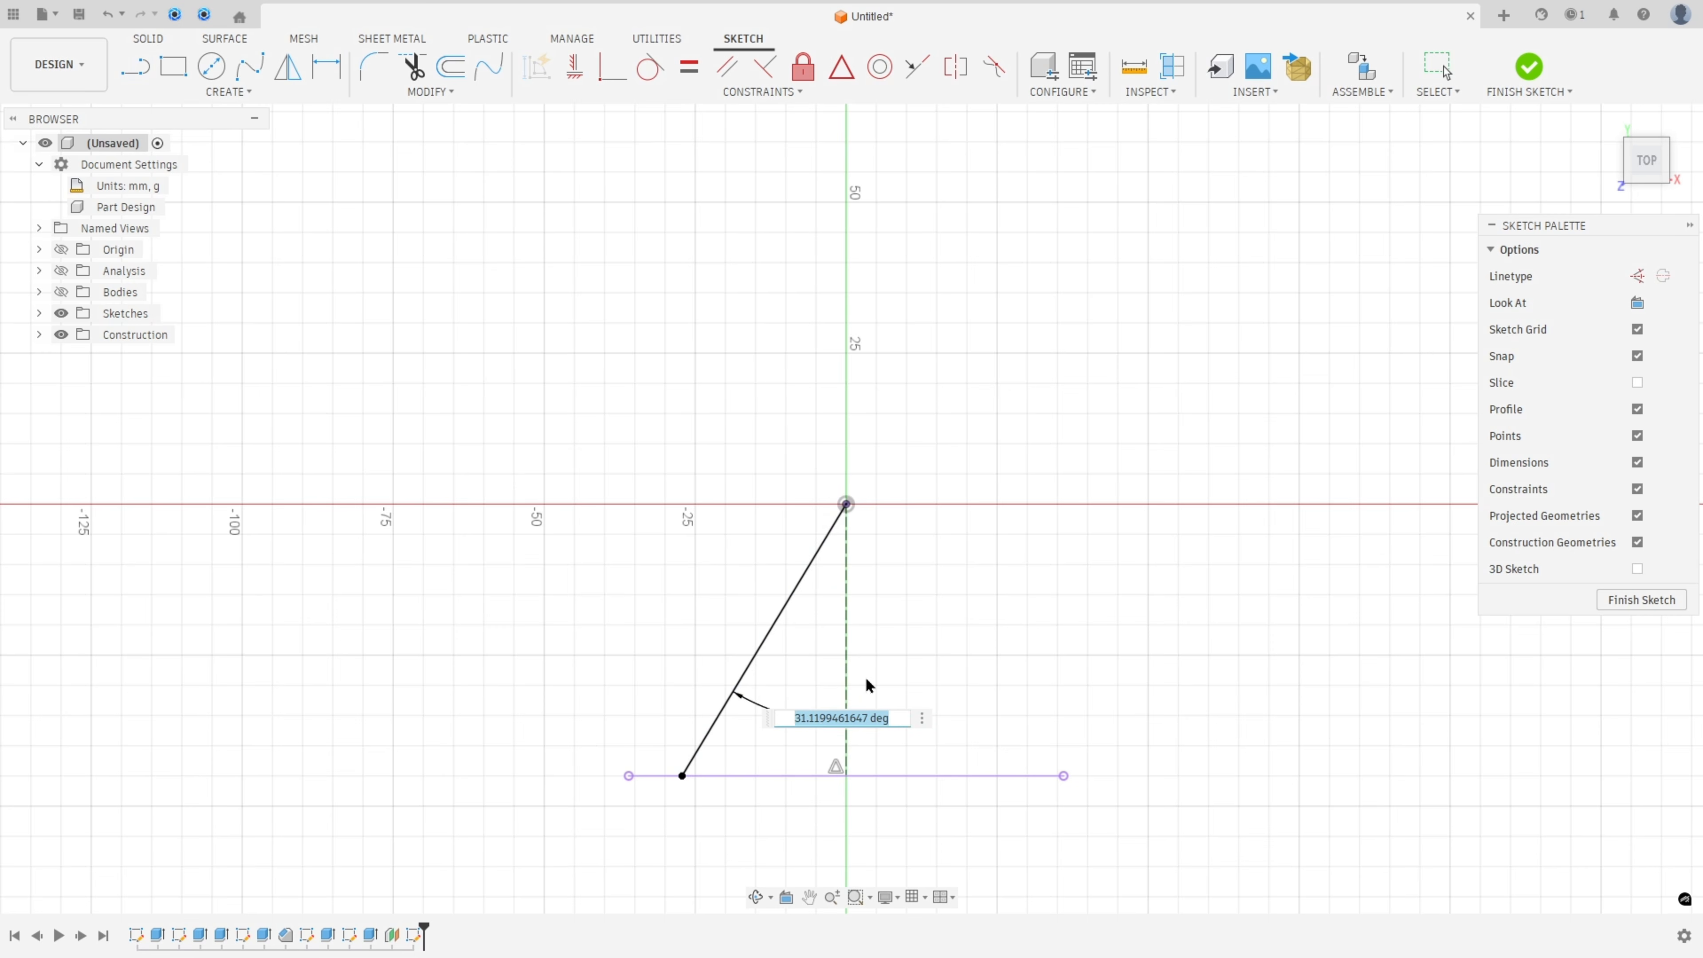
{"action": "type", "text": "25"}
{"action": "key", "text": "Return"}
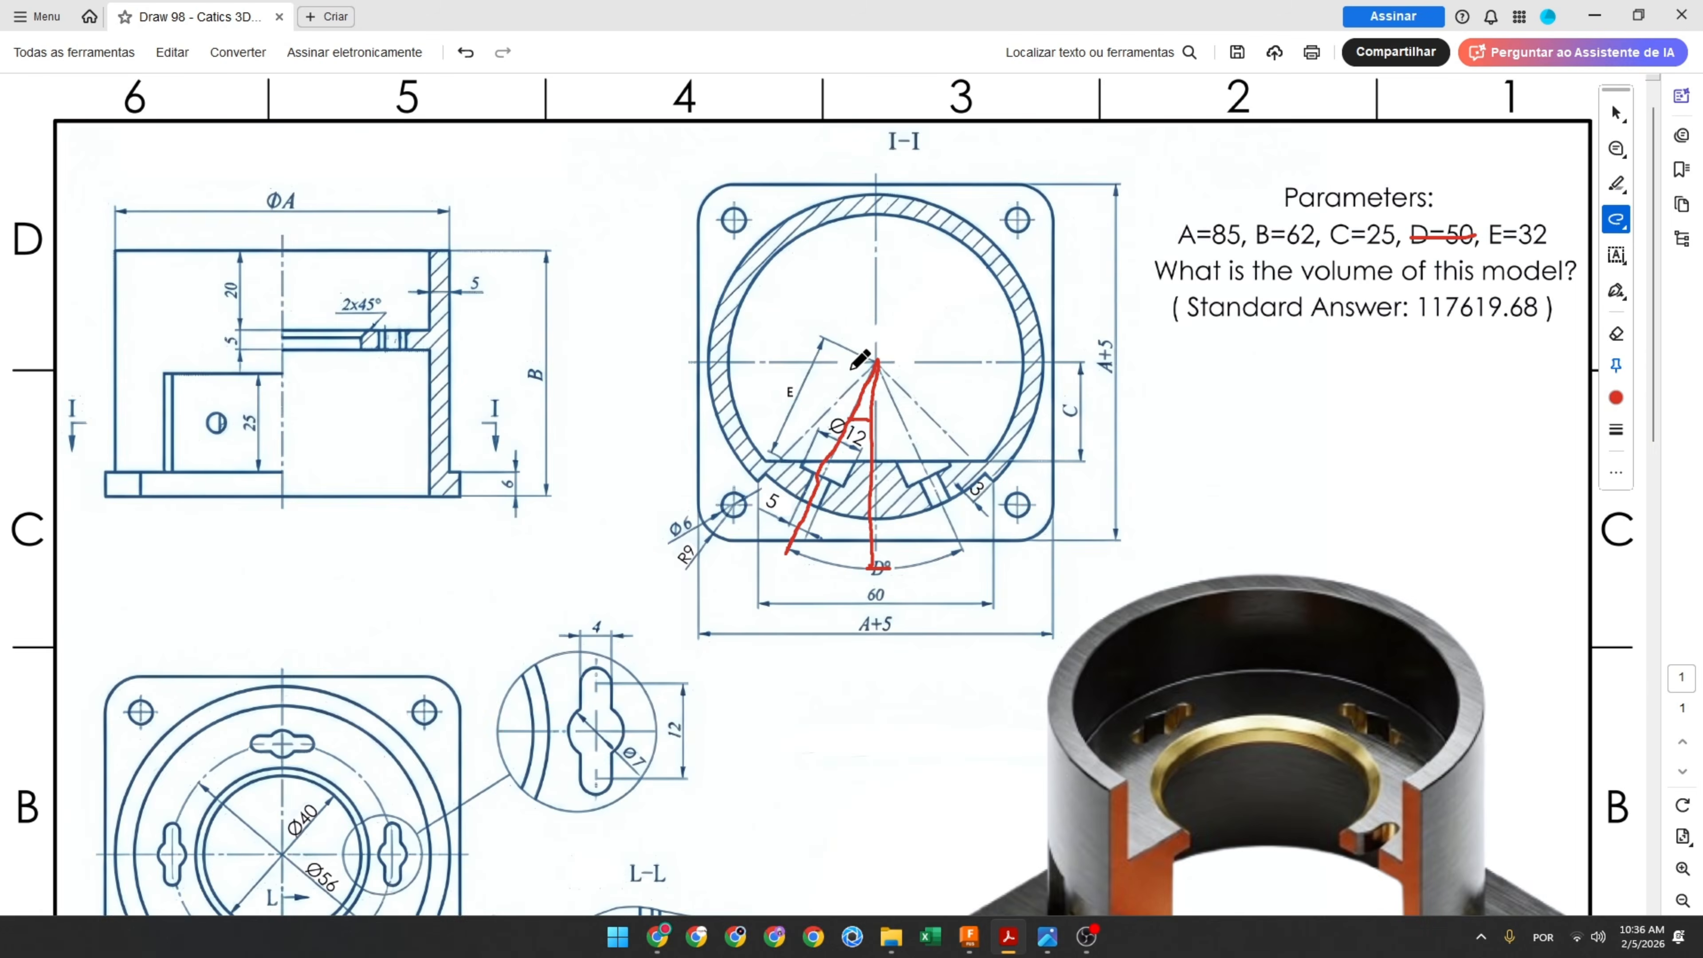
On the PDF, trace the left hole's Ø12 half outline, mark the Ø12 and E dimensions, strike through E=32, and return to Fusion
{"action": "scroll", "coordinate": [860, 361], "scroll_direction": "up", "scroll_amount": 3, "text": "ctrl"}
{"action": "mouse_move", "coordinate": [896, 355]}
{"action": "left_mouse_down"}
{"action": "mouse_move", "coordinate": [870, 340]}
{"action": "mouse_move", "coordinate": [770, 491]}
{"action": "left_mouse_up"}
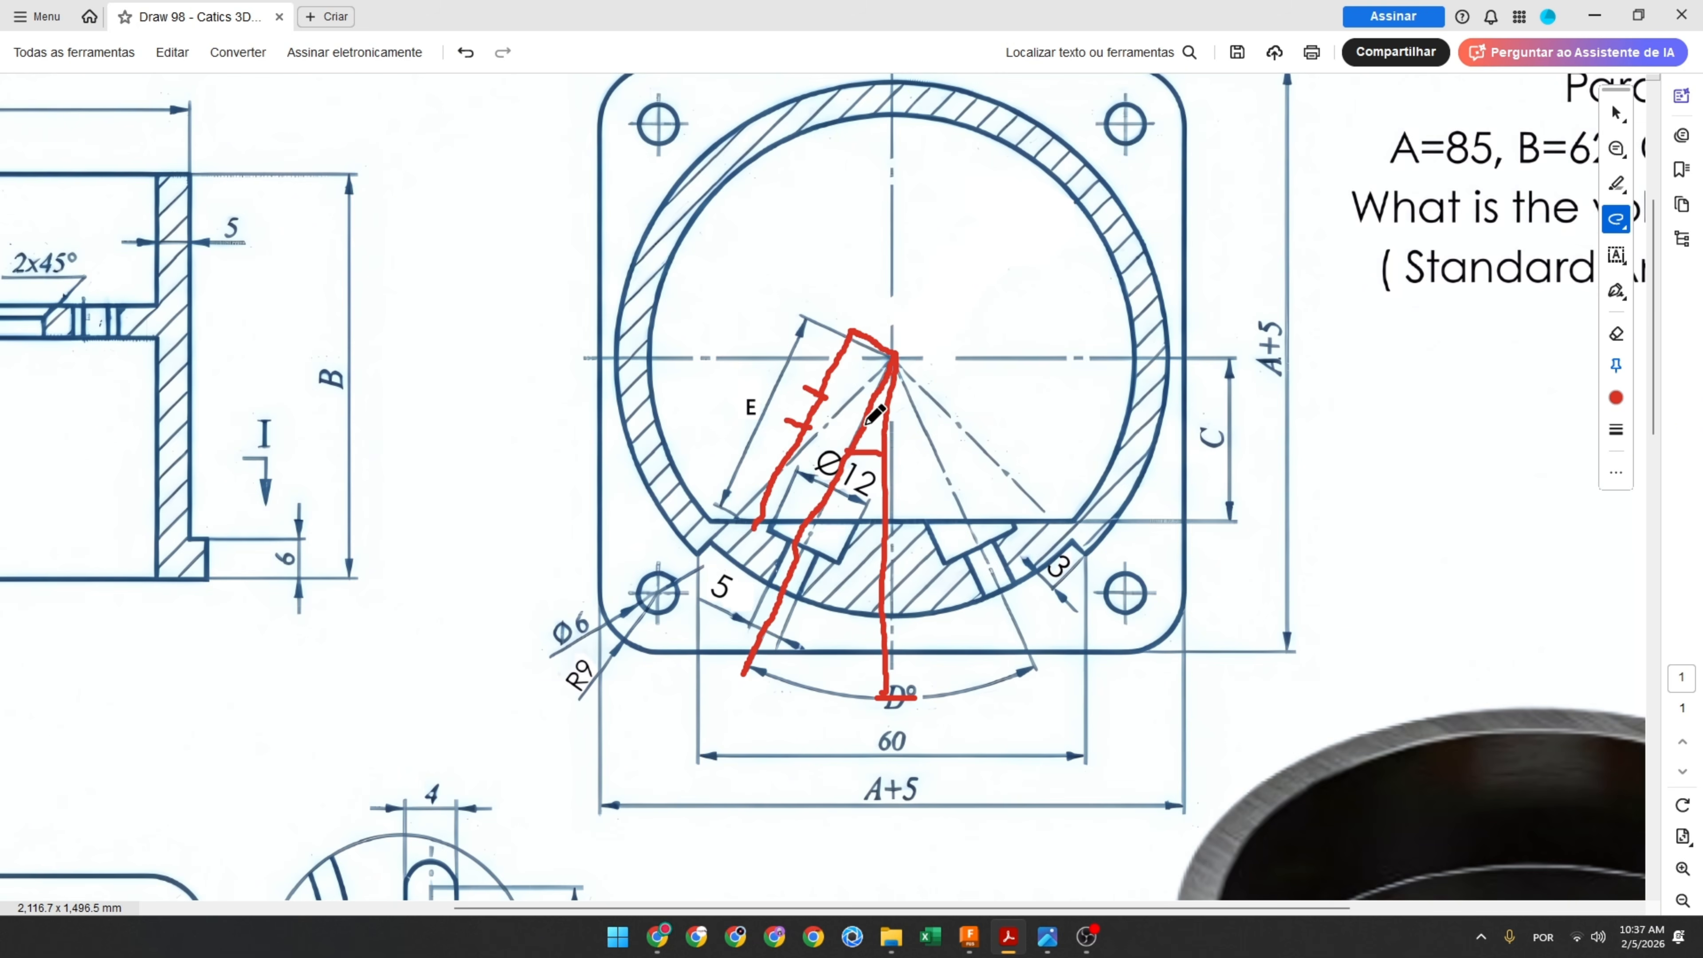
{"action": "left_click_drag", "start_coordinate": [812, 457], "coordinate": [869, 476]}
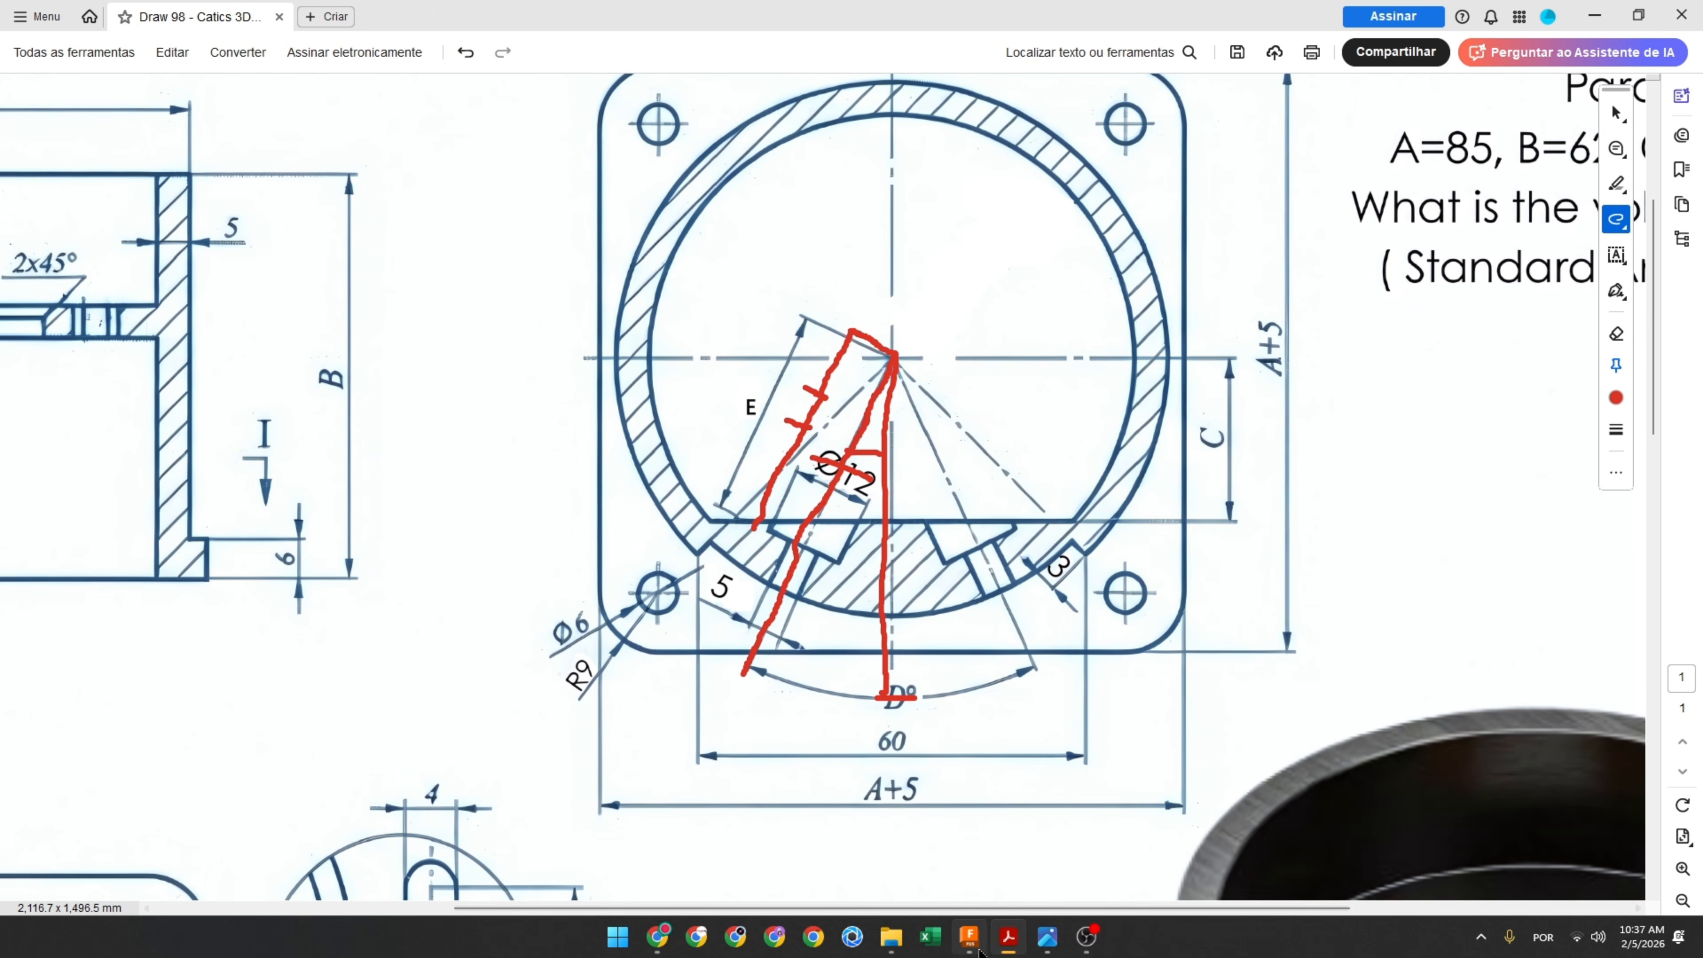
{"action": "left_click_drag", "start_coordinate": [817, 355], "coordinate": [857, 368]}
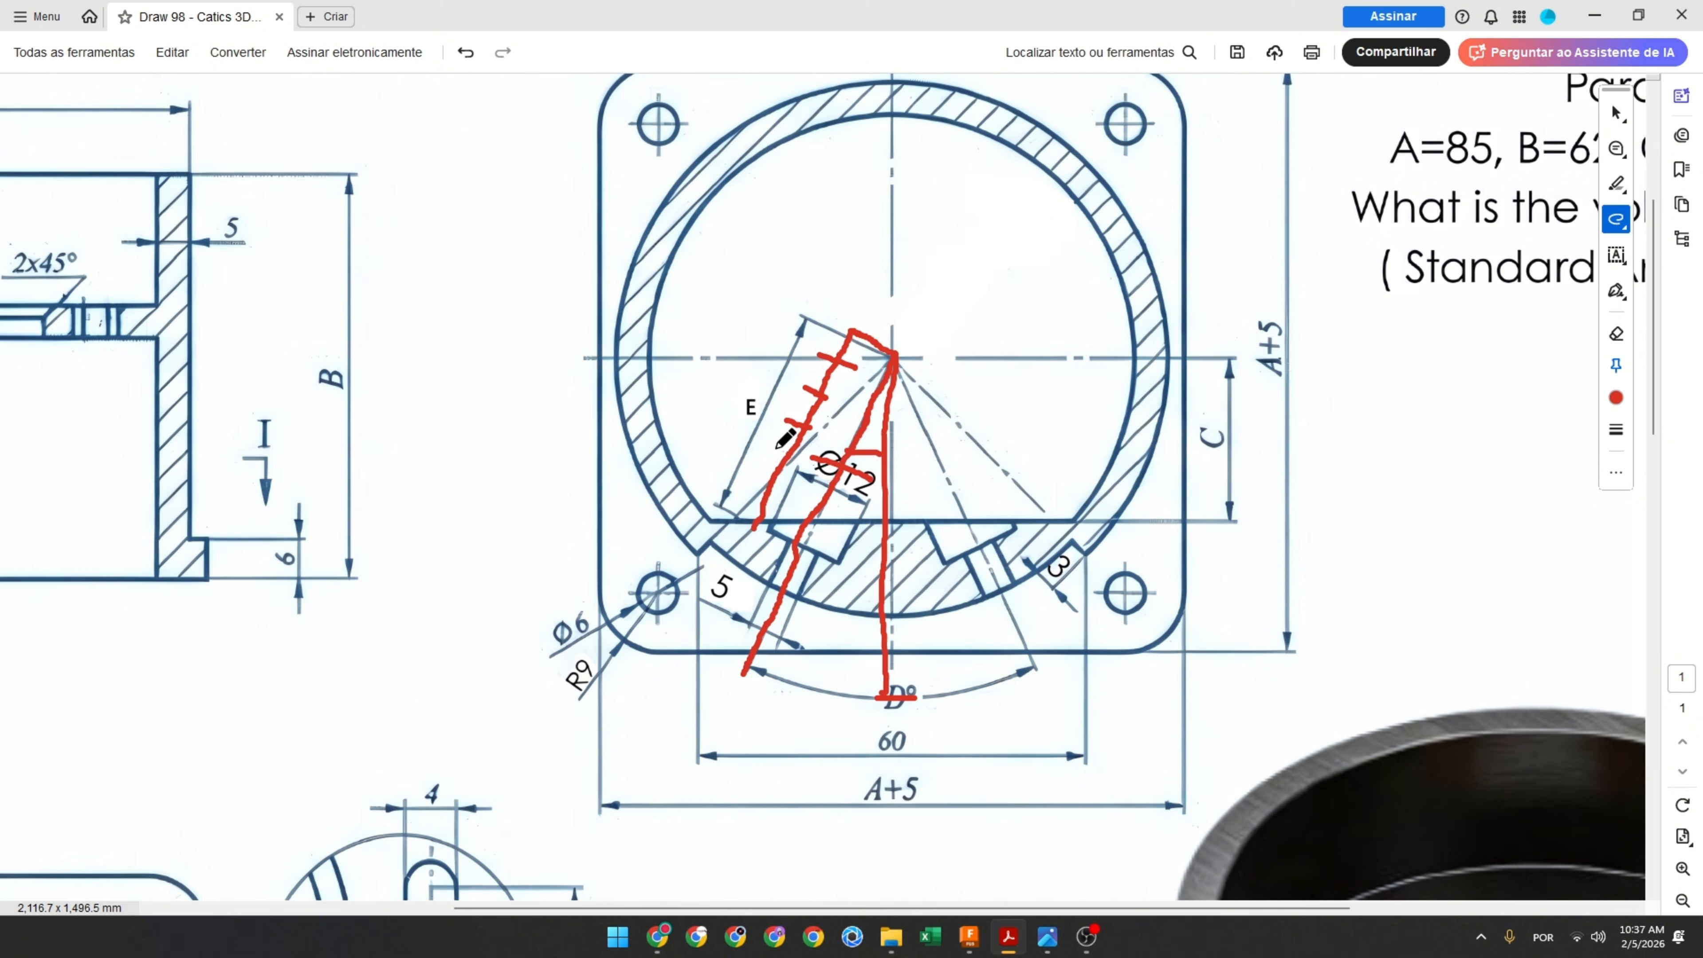
{"action": "left_click_drag", "start_coordinate": [740, 402], "coordinate": [771, 406]}
{"action": "scroll", "coordinate": [1205, 326], "scroll_direction": "down", "scroll_amount": 2, "text": "ctrl"}
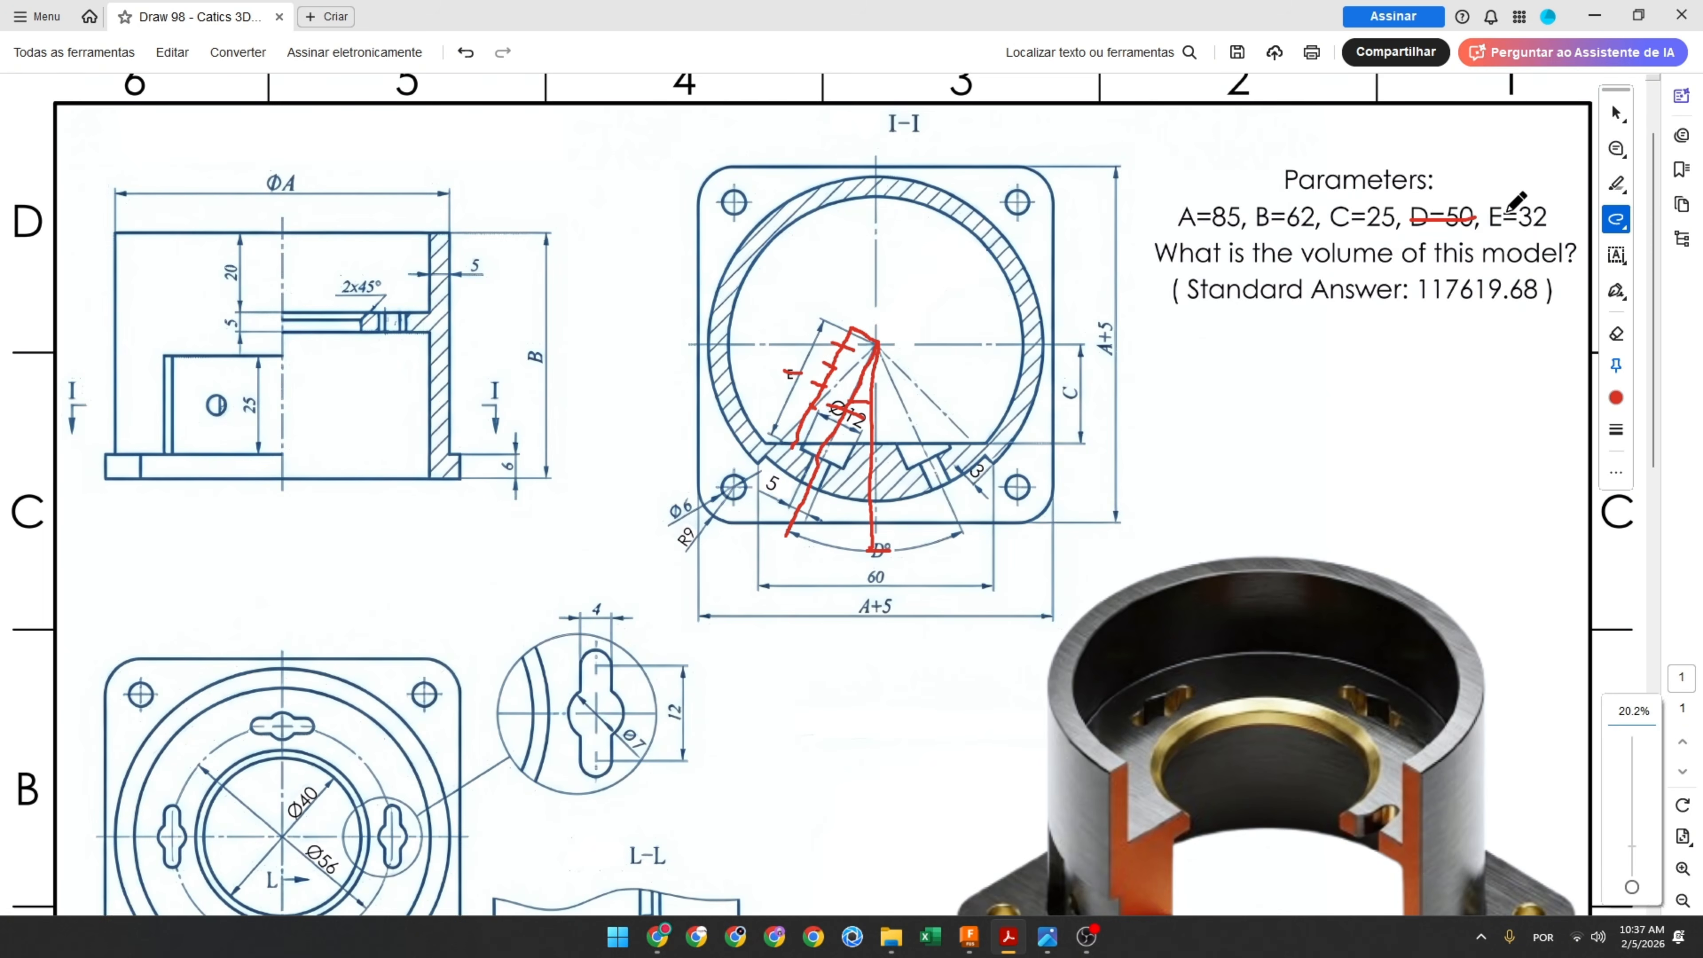
{"action": "left_click_drag", "start_coordinate": [1488, 216], "coordinate": [1547, 215]}
{"action": "left_click", "coordinate": [969, 936]}
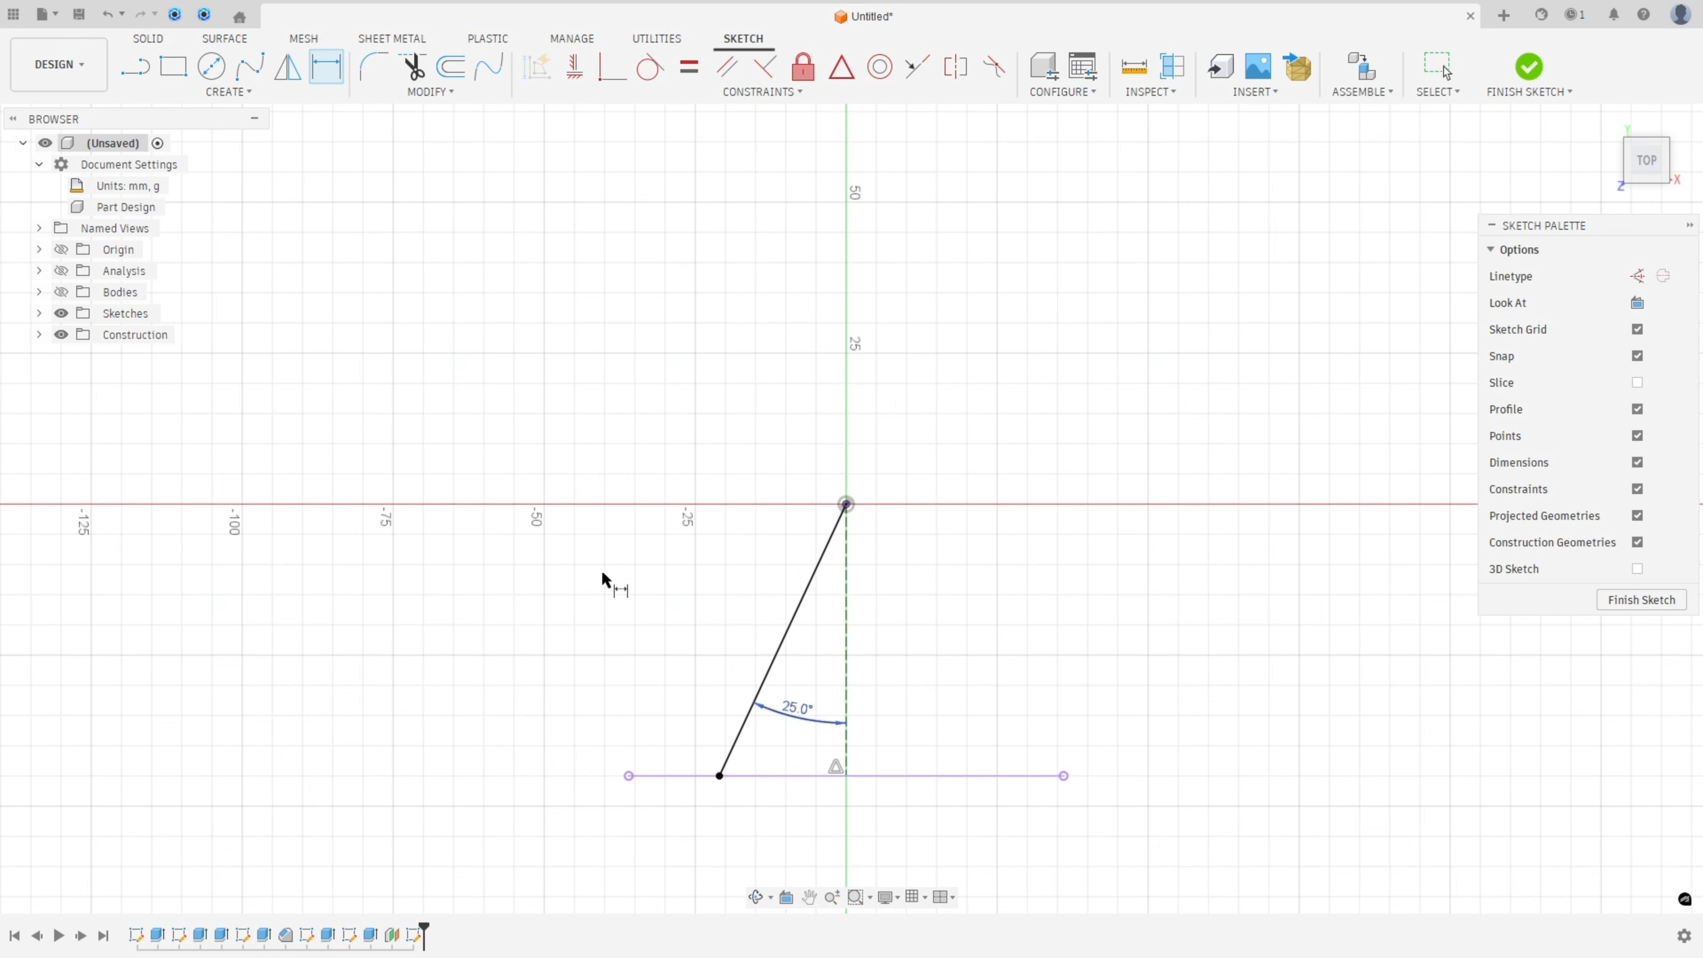
Draw a perpendicular line about 9 mm long from the origin and a side line about 36 mm long, and make the side line parallel to the axis
{"action": "left_click", "coordinate": [847, 504]}
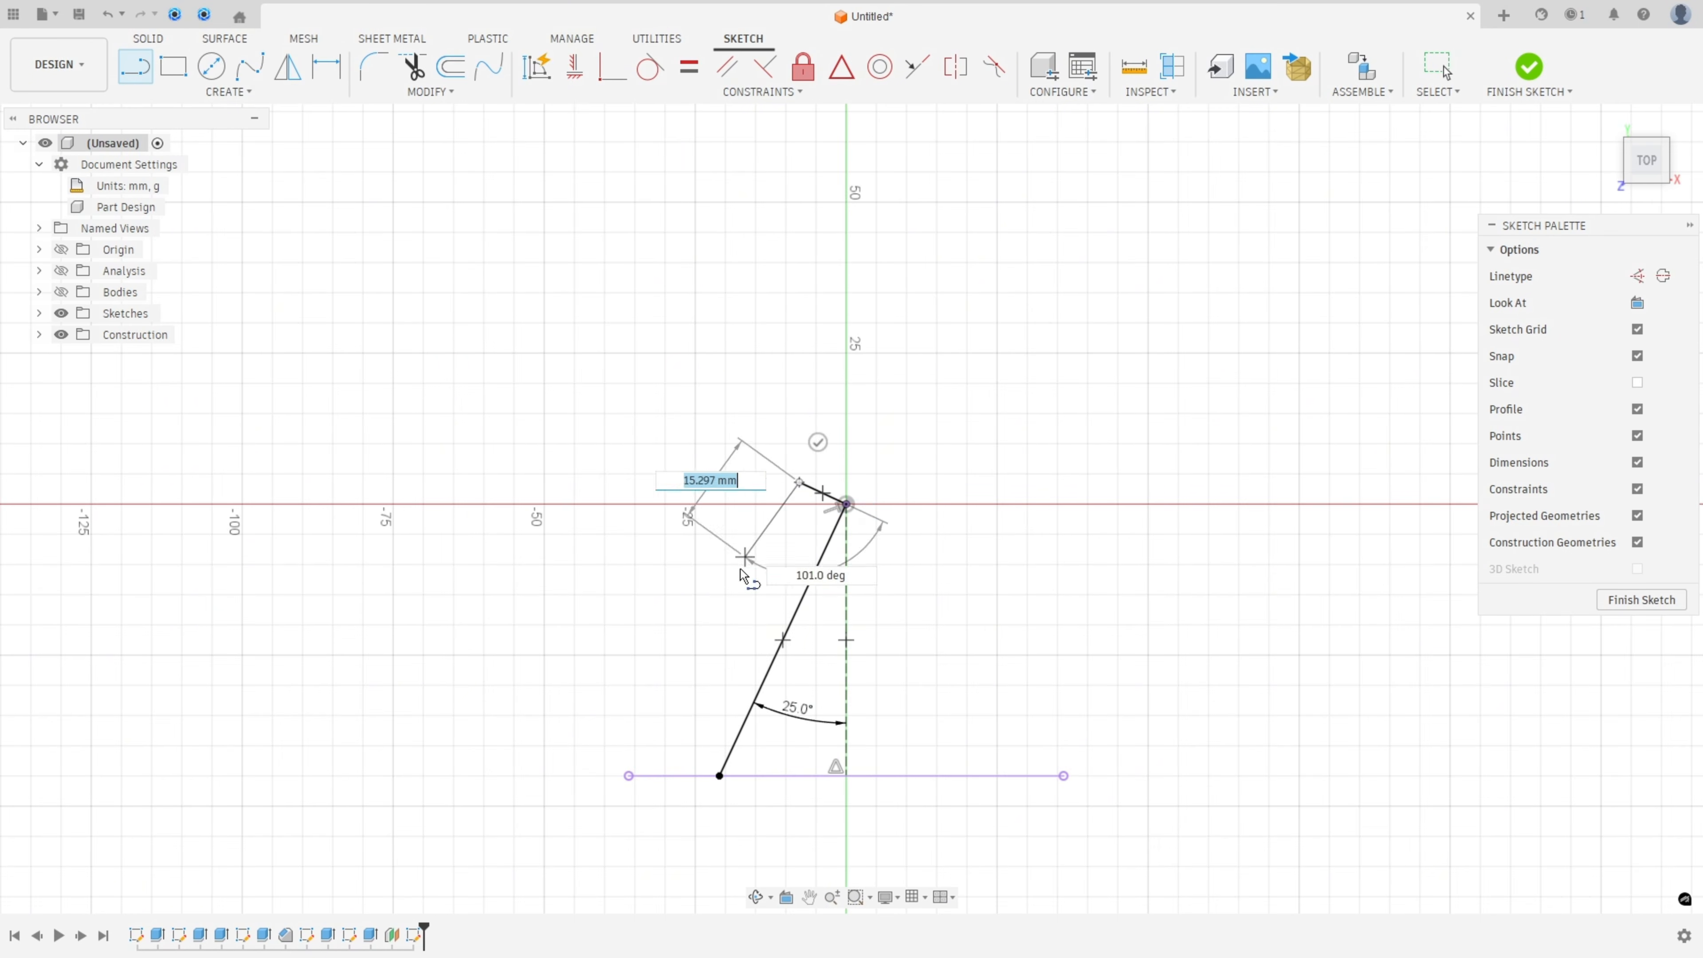
{"action": "left_click", "coordinate": [698, 676]}
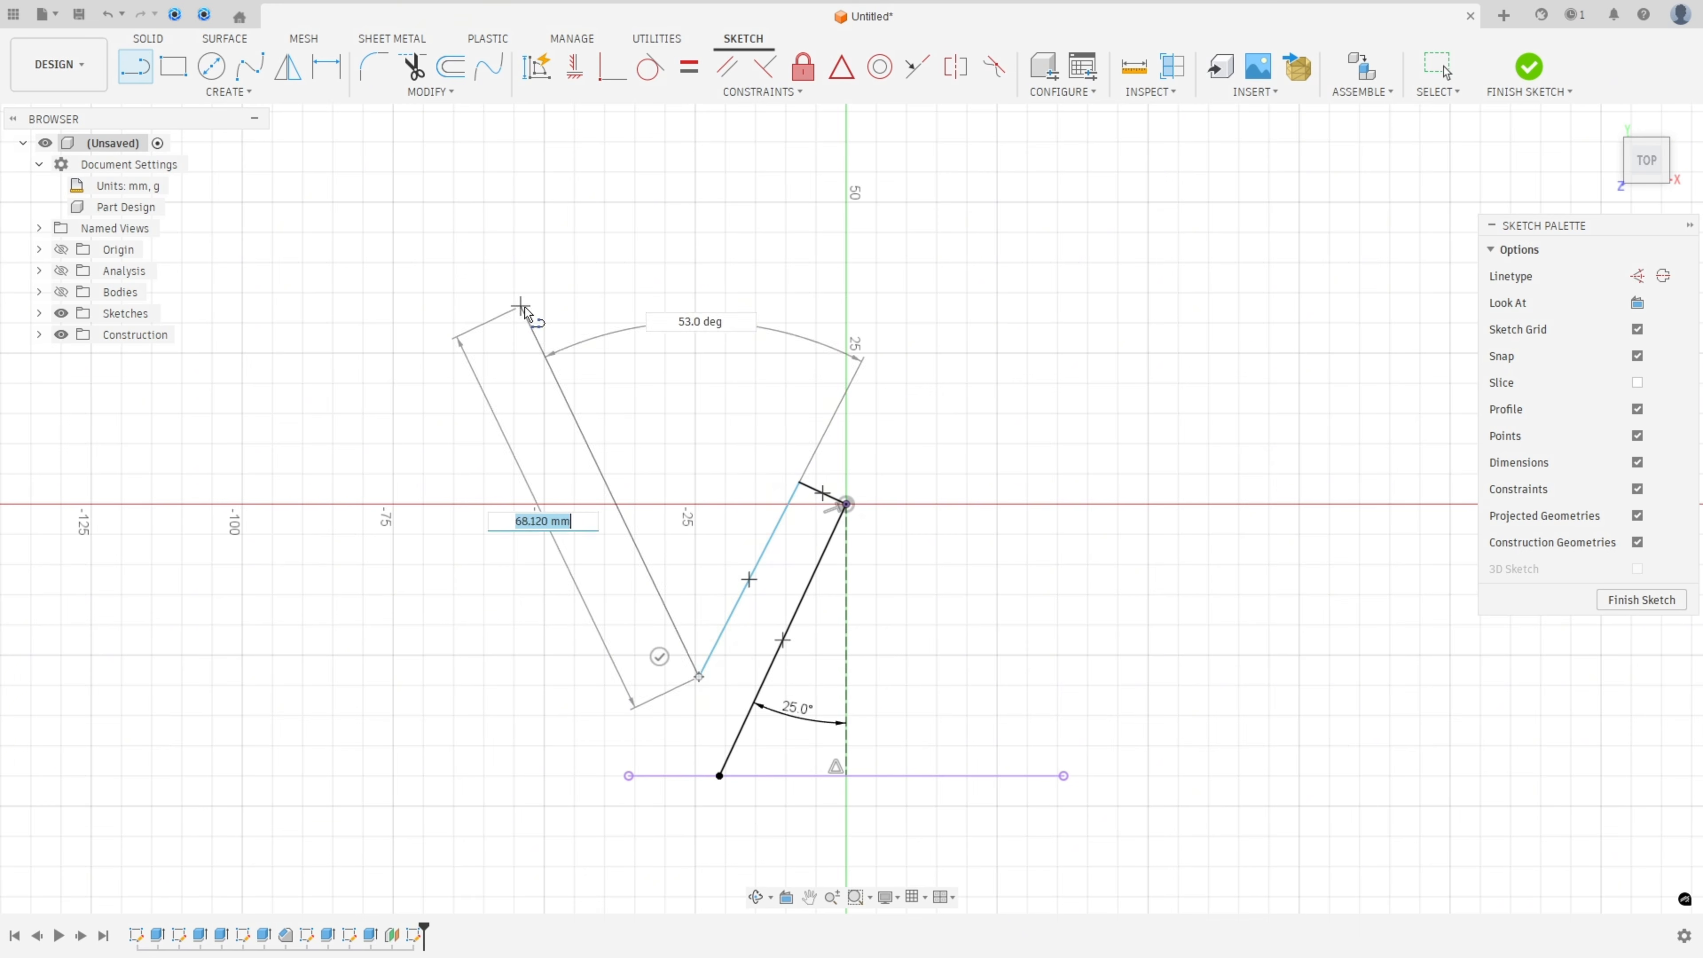
{"action": "key", "text": "Escape"}
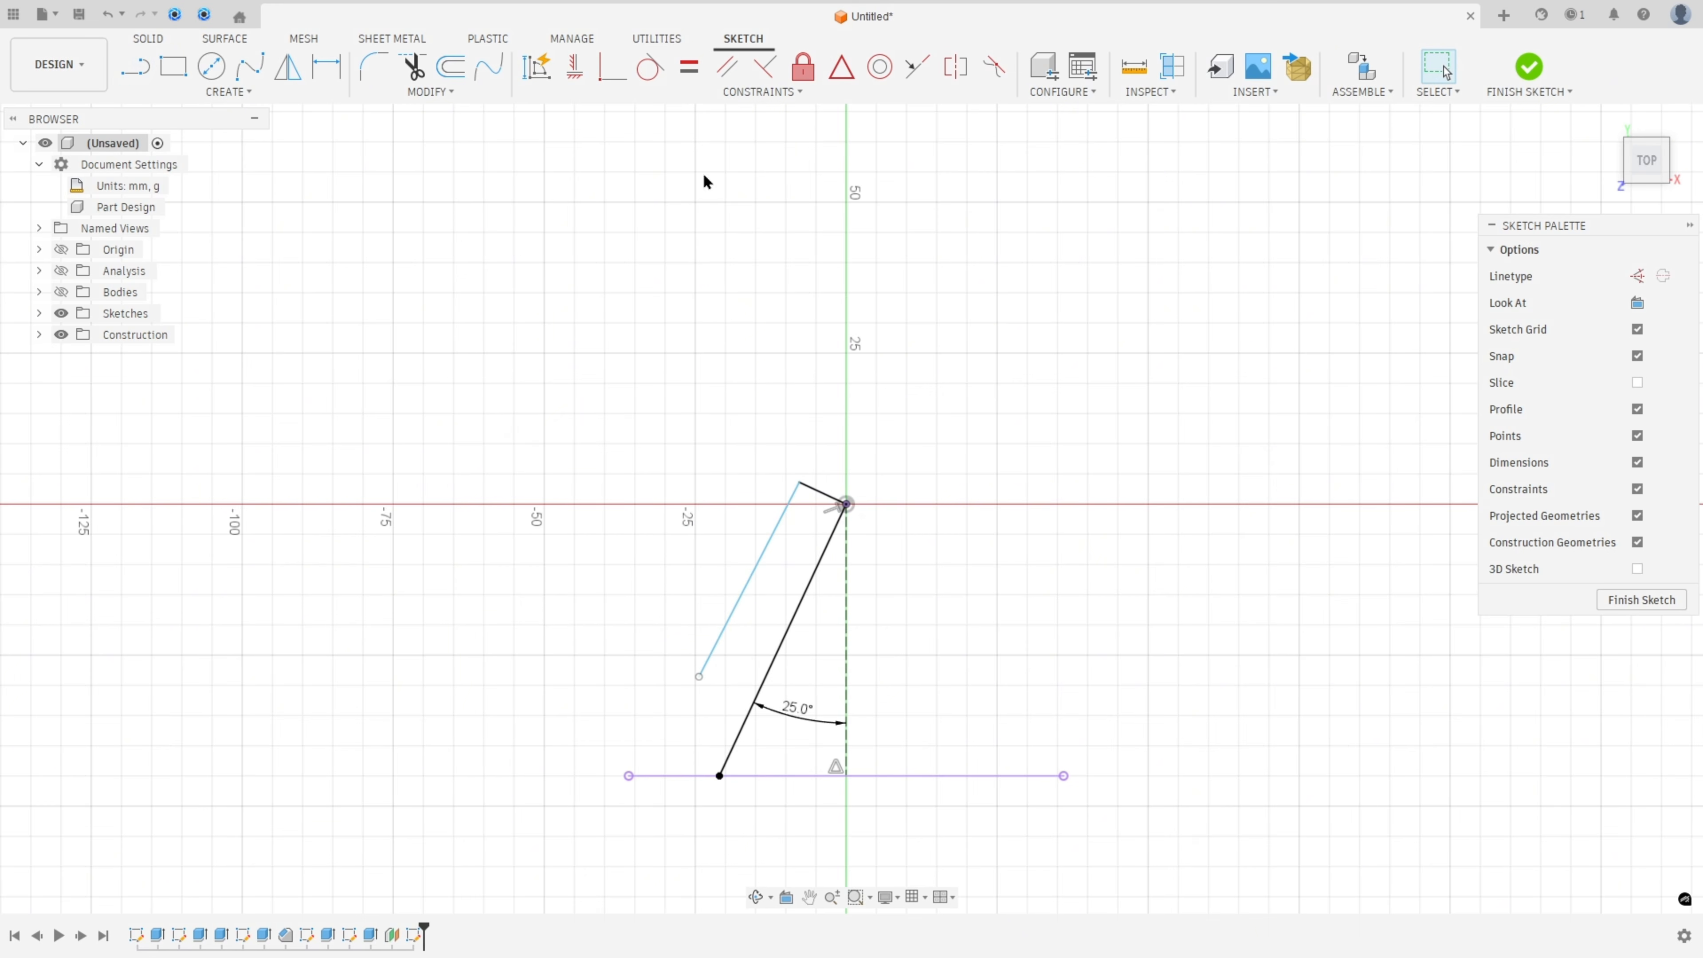
{"action": "left_click", "coordinate": [727, 67]}
{"action": "left_click", "coordinate": [753, 572]}
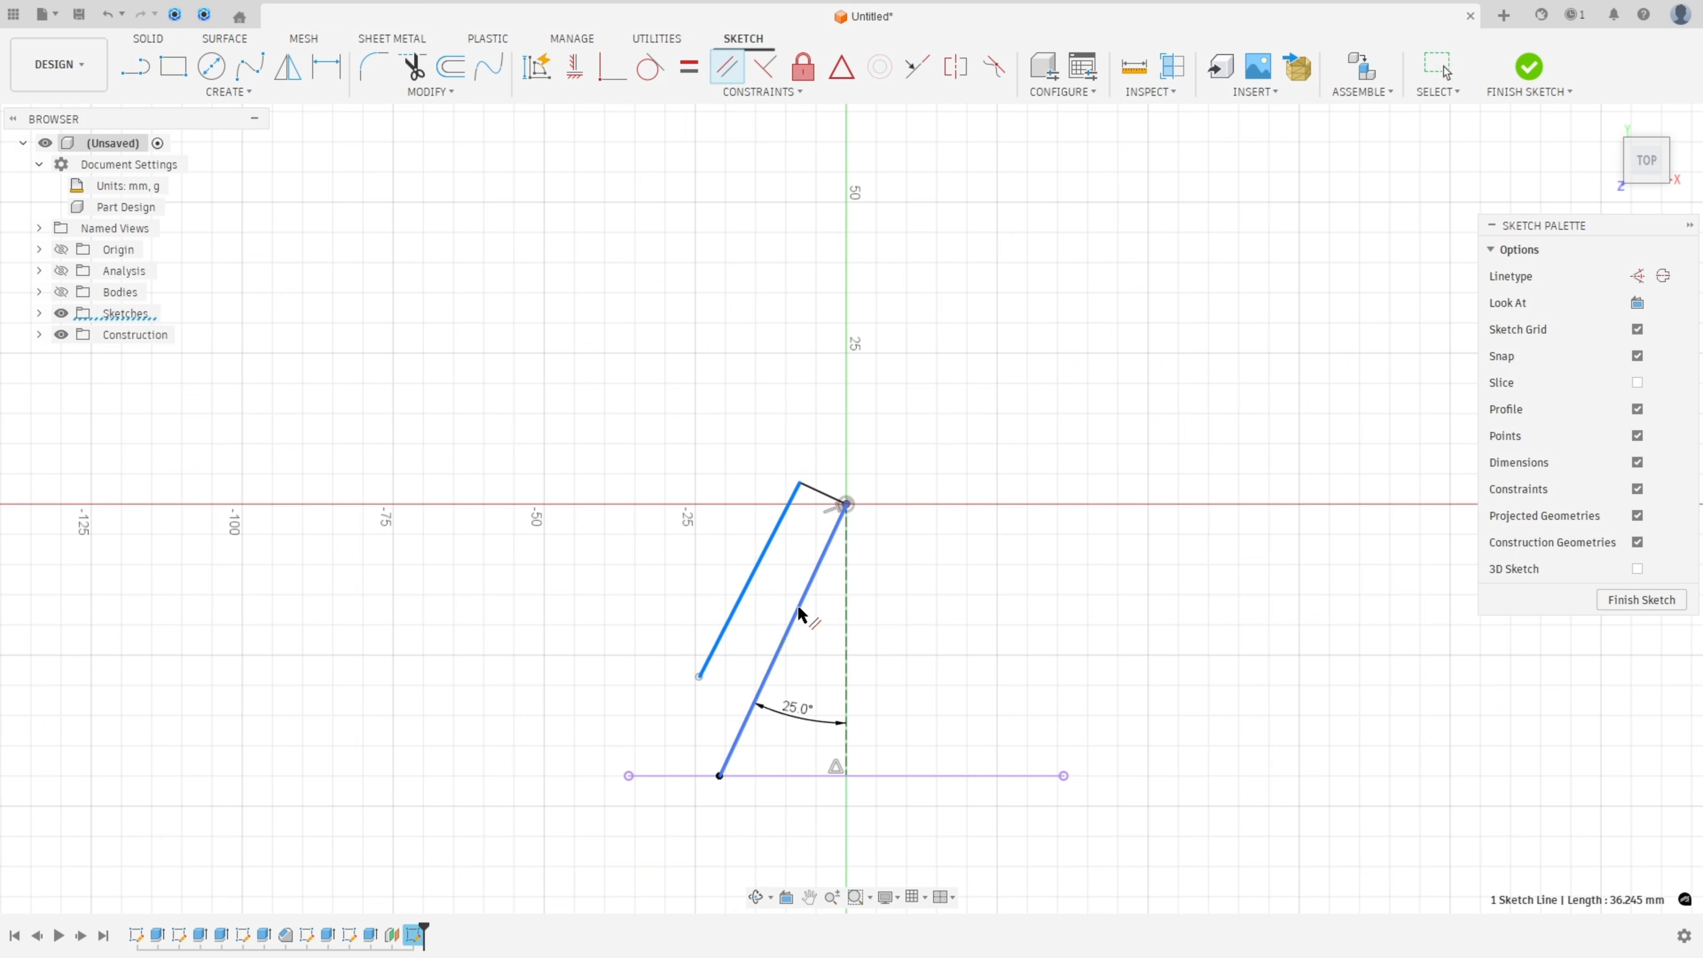
{"action": "left_click", "coordinate": [800, 616]}
Dimension the side line at 6 mm from the slanted axis and set its length to 32 mm
{"action": "left_click", "coordinate": [326, 67]}
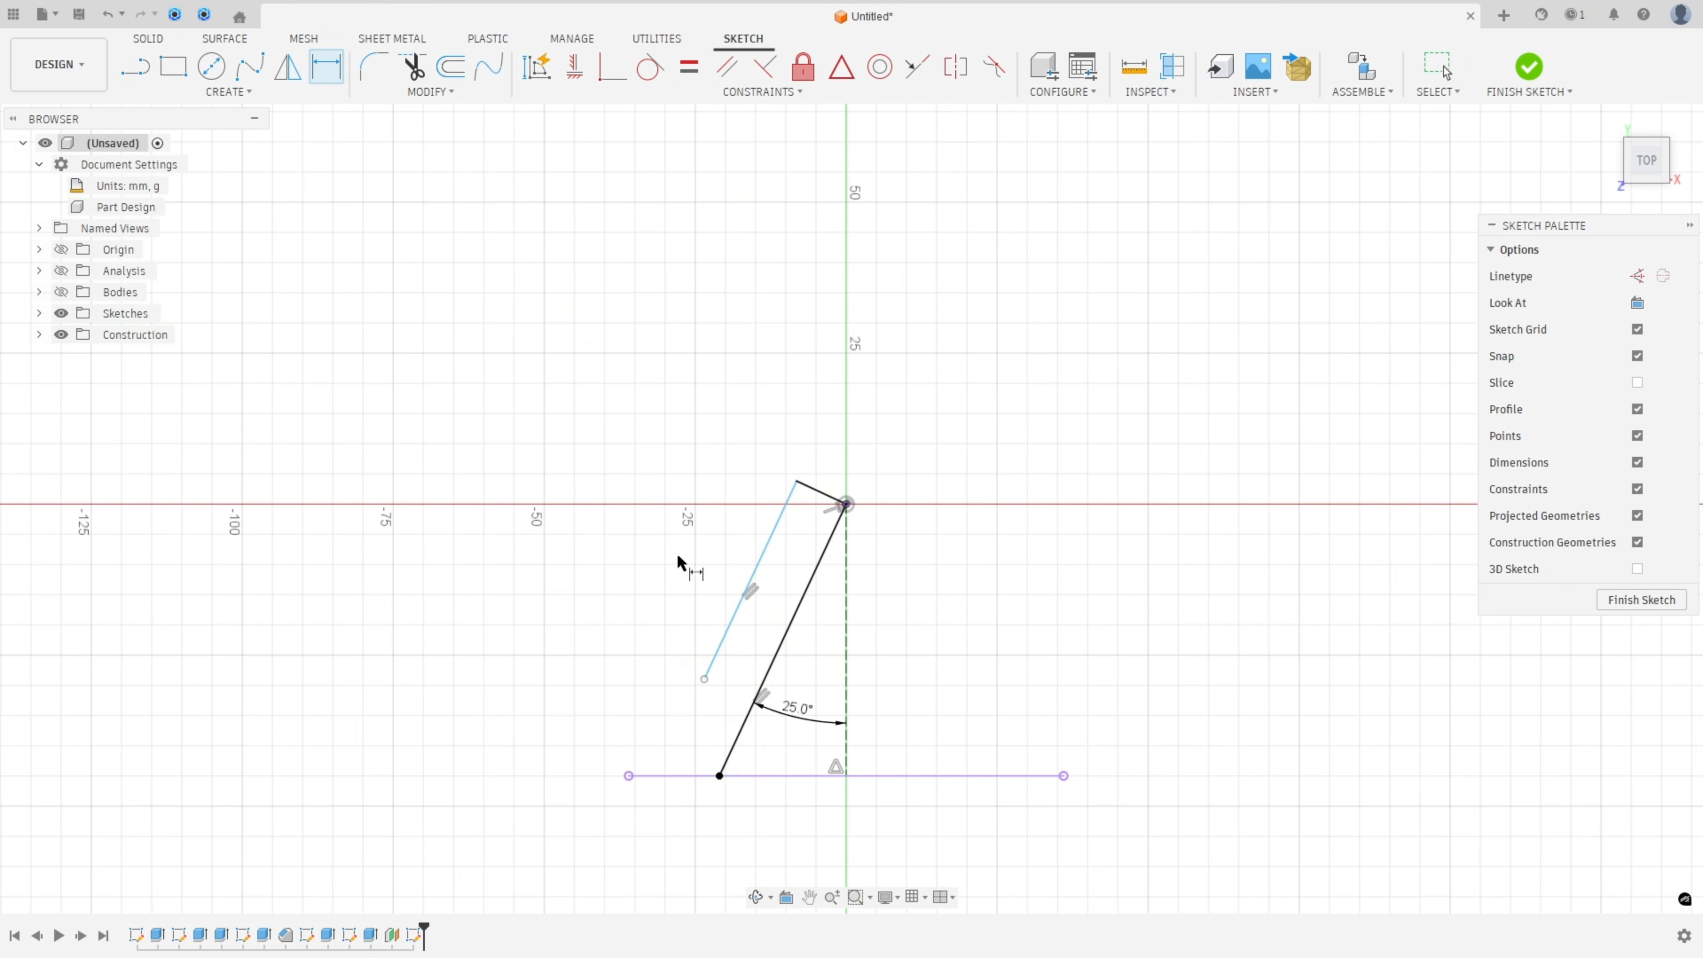
{"action": "left_click", "coordinate": [749, 587]}
{"action": "left_click", "coordinate": [797, 612]}
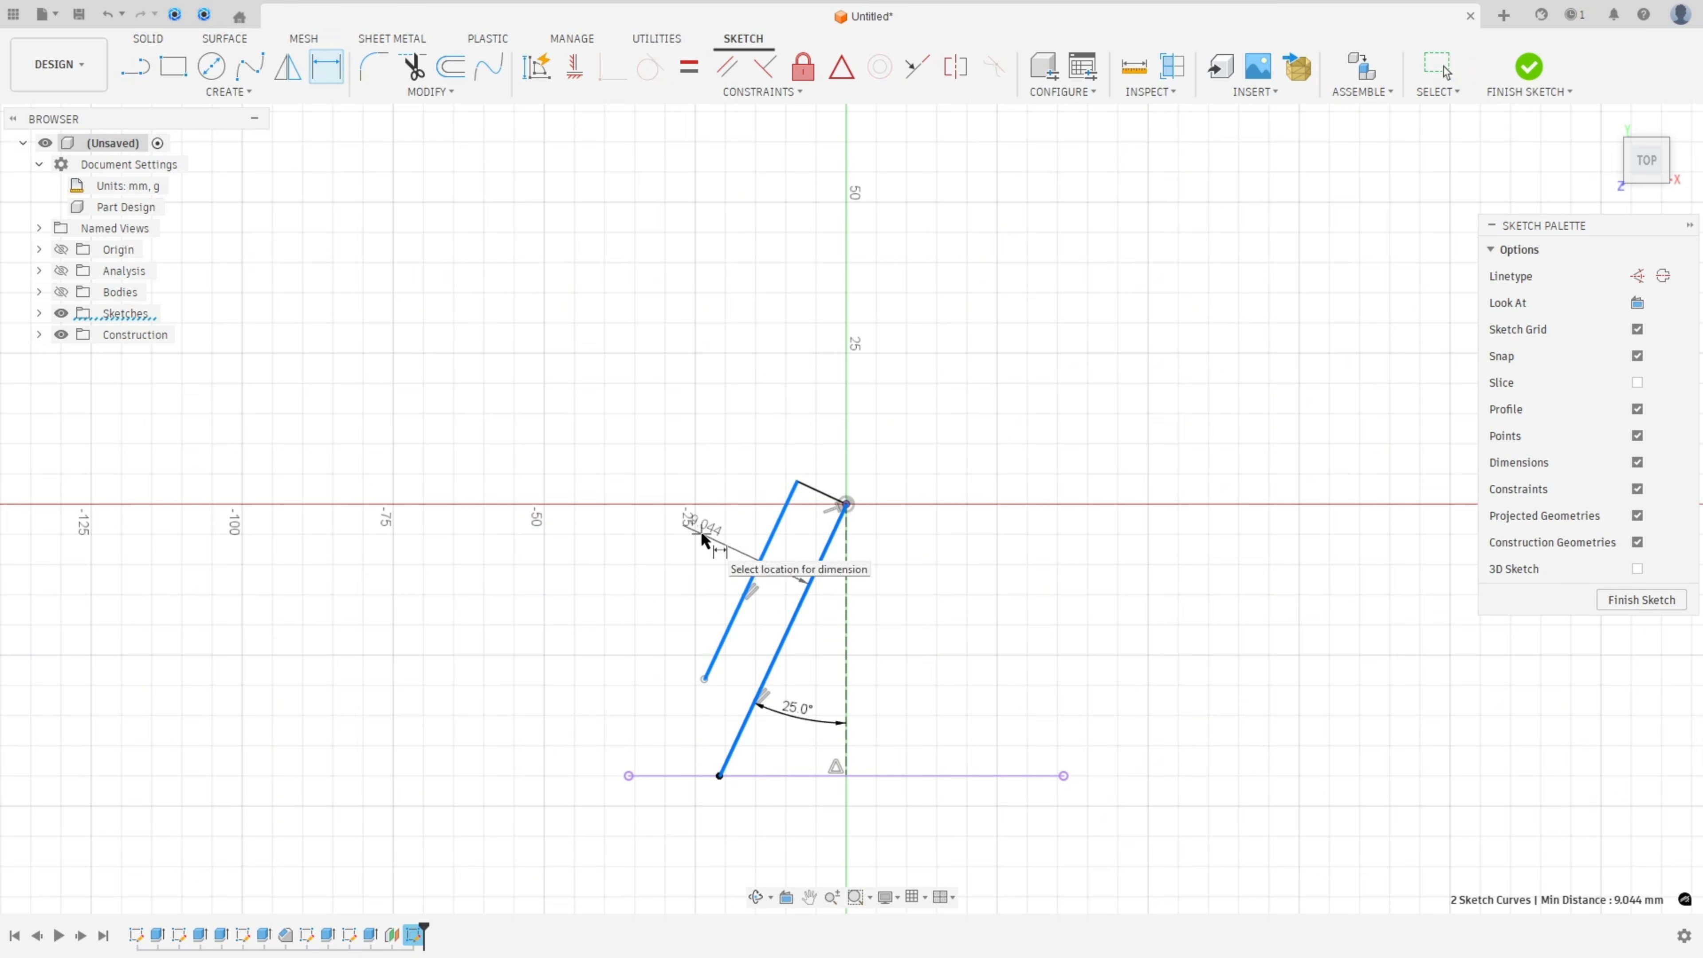
{"action": "left_click", "coordinate": [899, 421]}
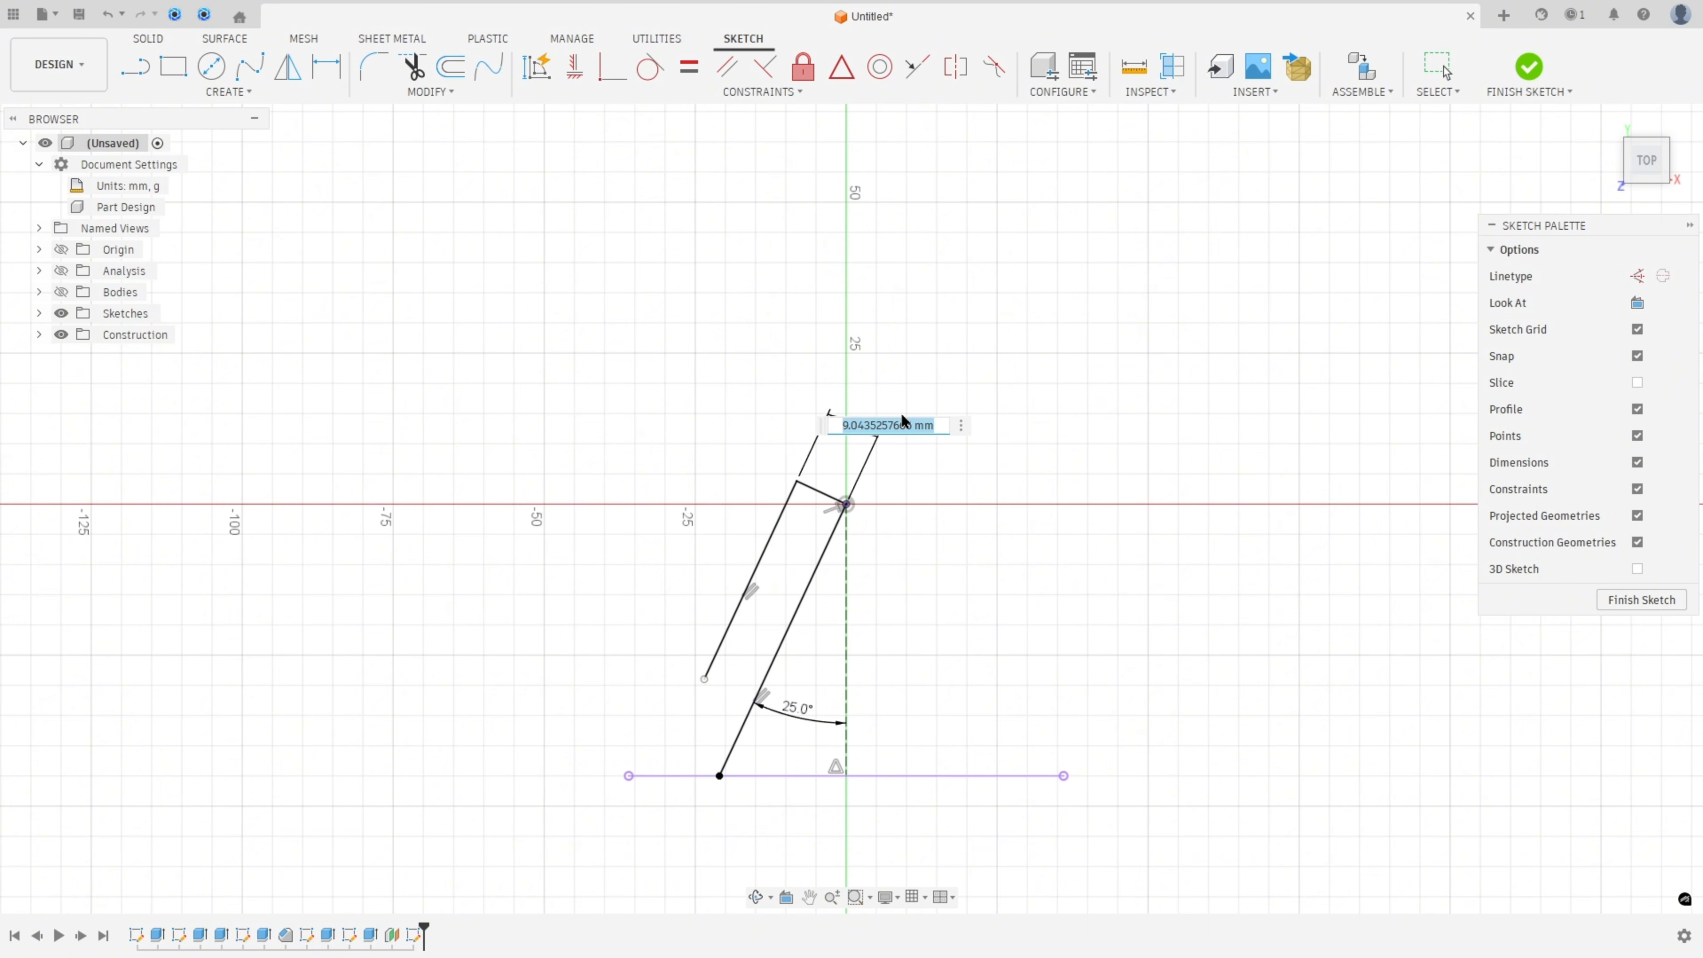
{"action": "type", "text": "6"}
{"action": "key", "text": "Return"}
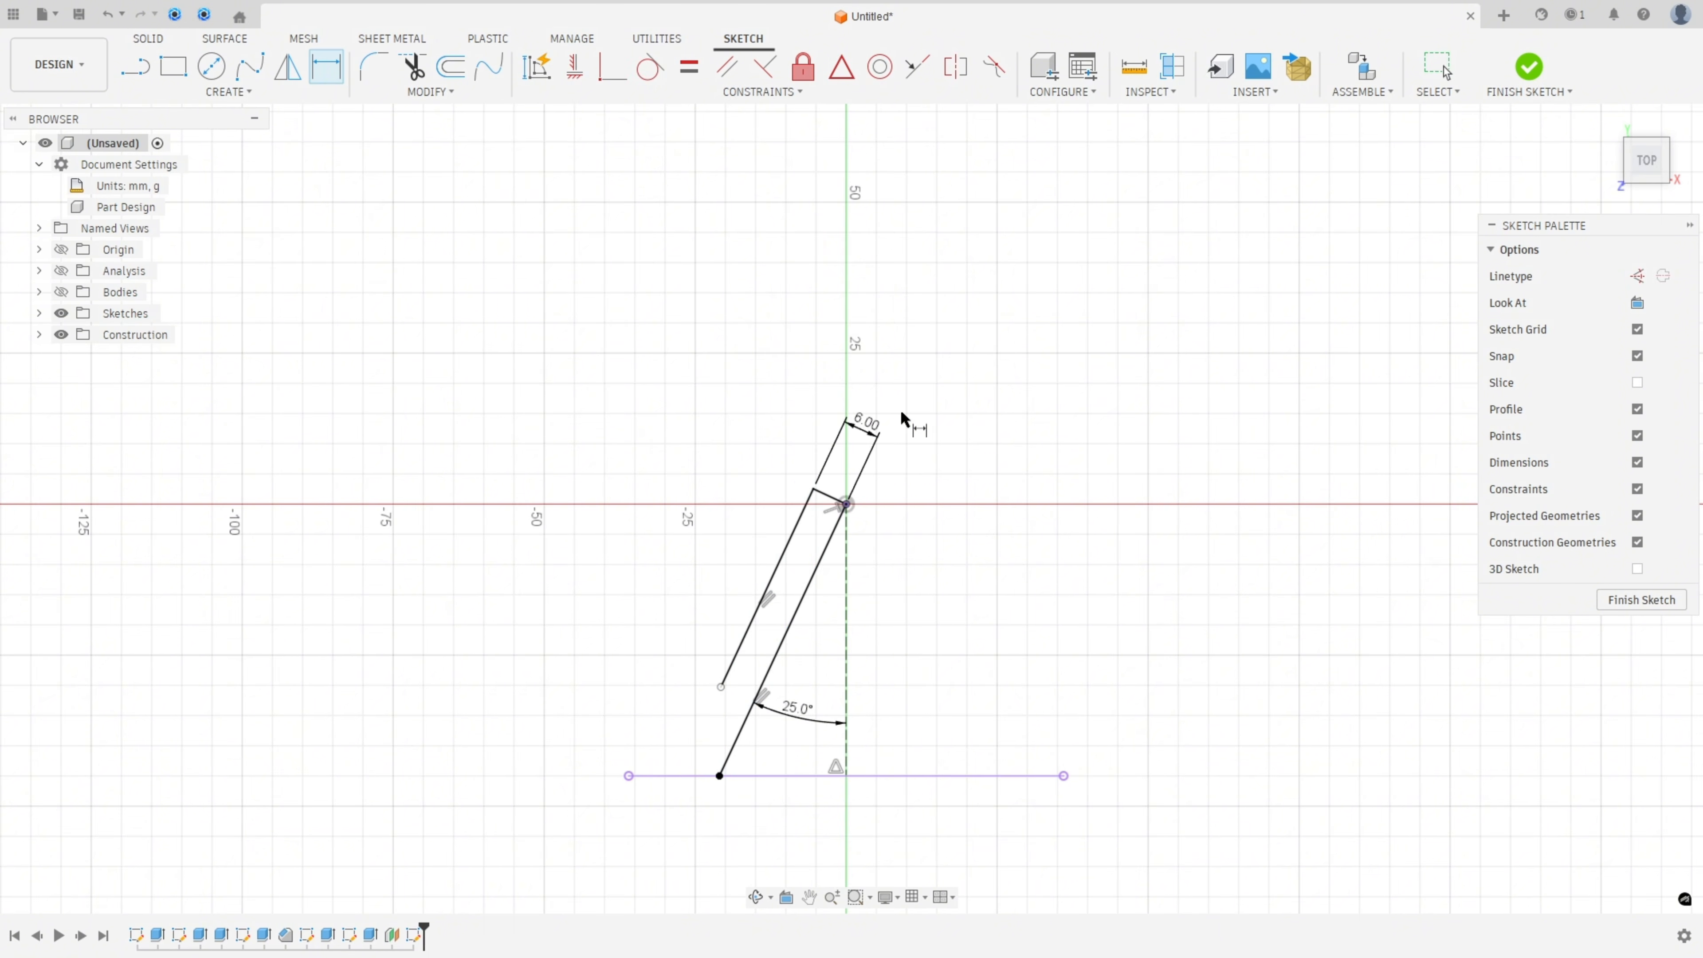
{"action": "left_click", "coordinate": [779, 554]}
{"action": "left_click", "coordinate": [737, 566]}
{"action": "type", "text": "32"}
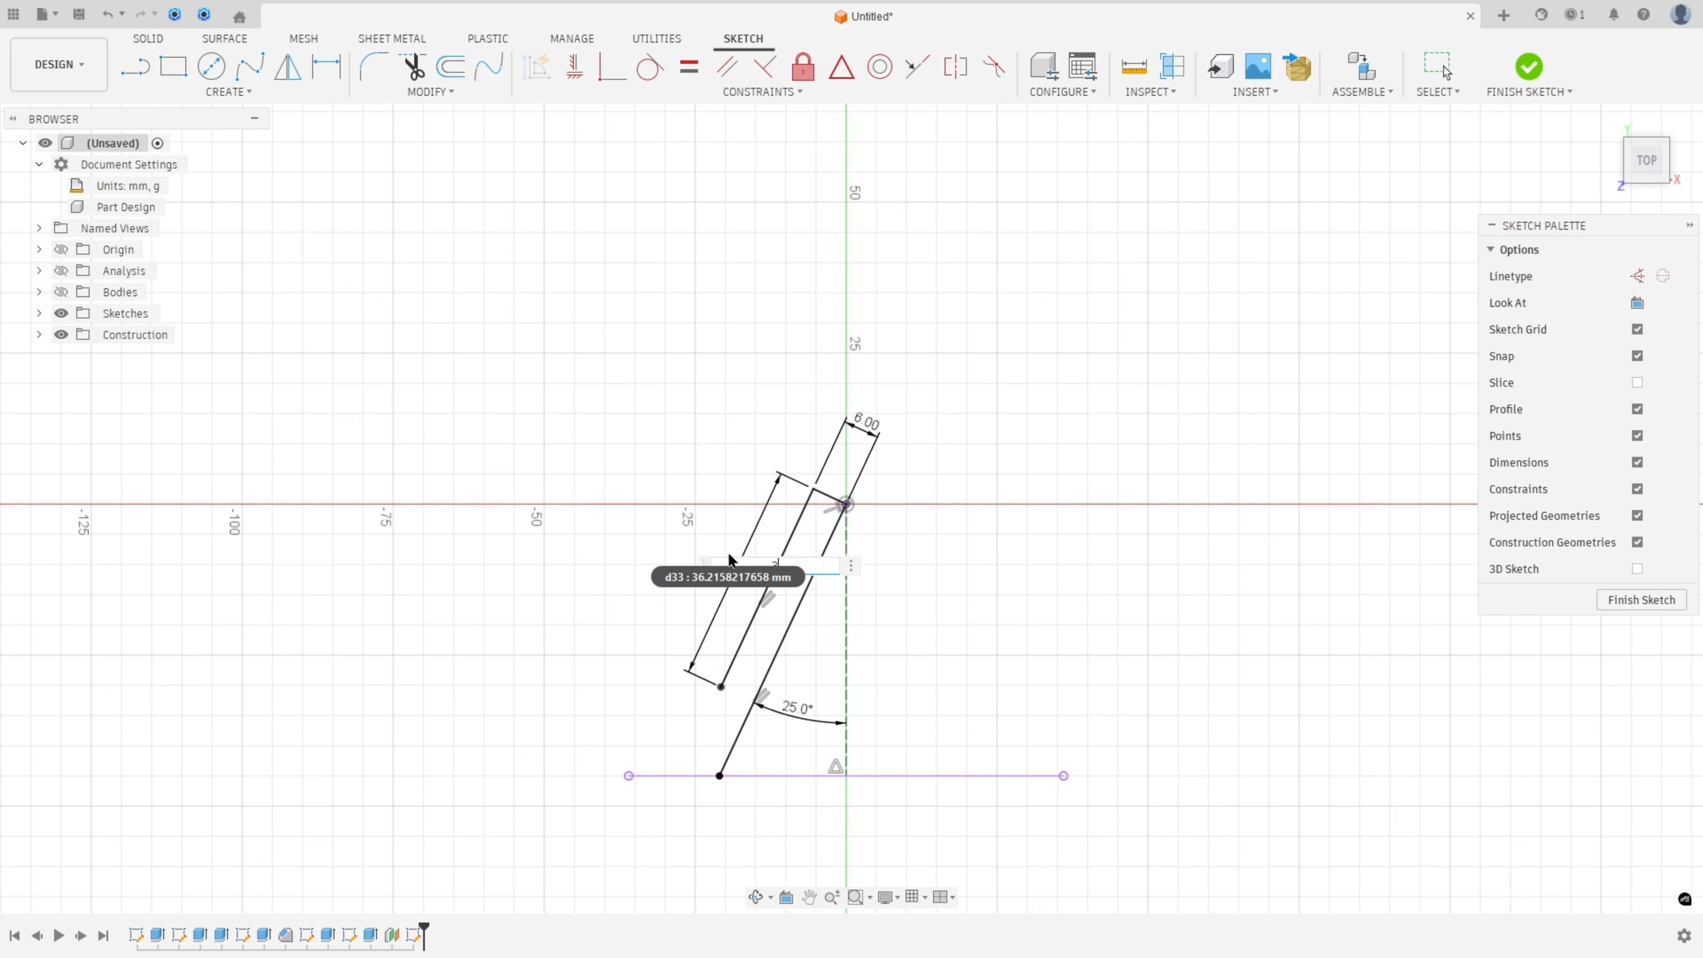
{"action": "key", "text": "Return"}
{"action": "scroll", "coordinate": [741, 624], "scroll_direction": "up", "scroll_amount": 2}
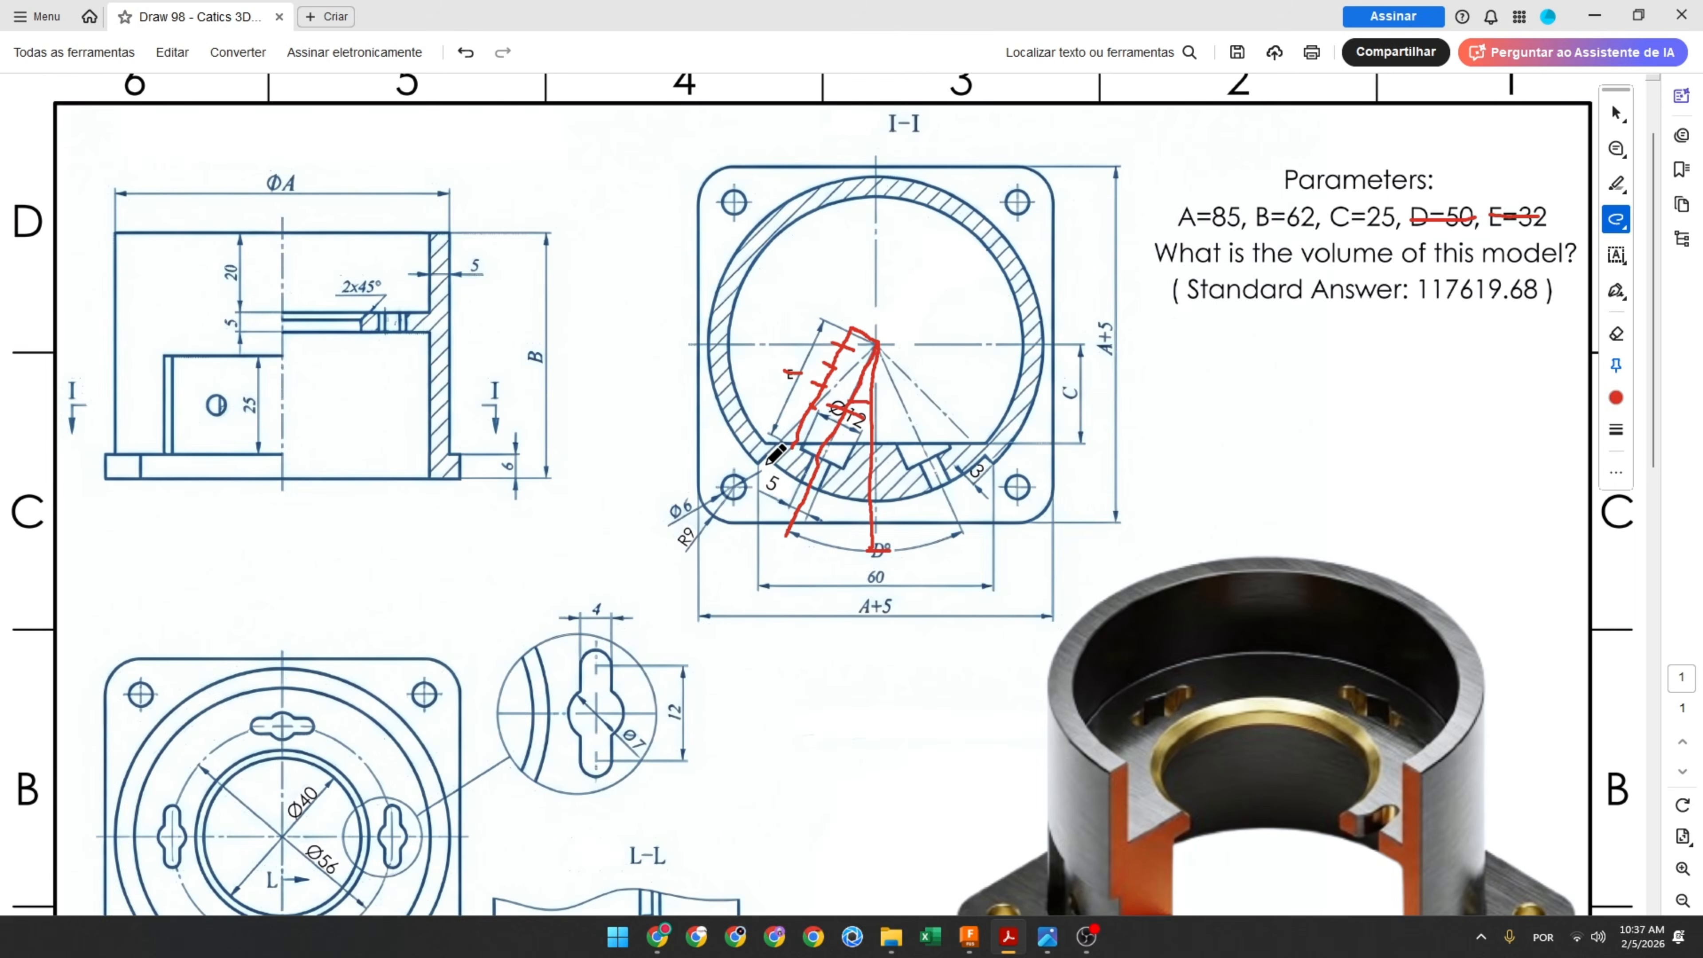
Trace the left hole's step and its narrow 5 mm section on the PDF's section I-I, and return to Fusion
{"action": "scroll", "coordinate": [817, 460], "scroll_direction": "down", "scroll_amount": 3, "text": "ctrl"}
{"action": "scroll", "coordinate": [817, 457], "scroll_direction": "up", "scroll_amount": 5, "text": "ctrl"}
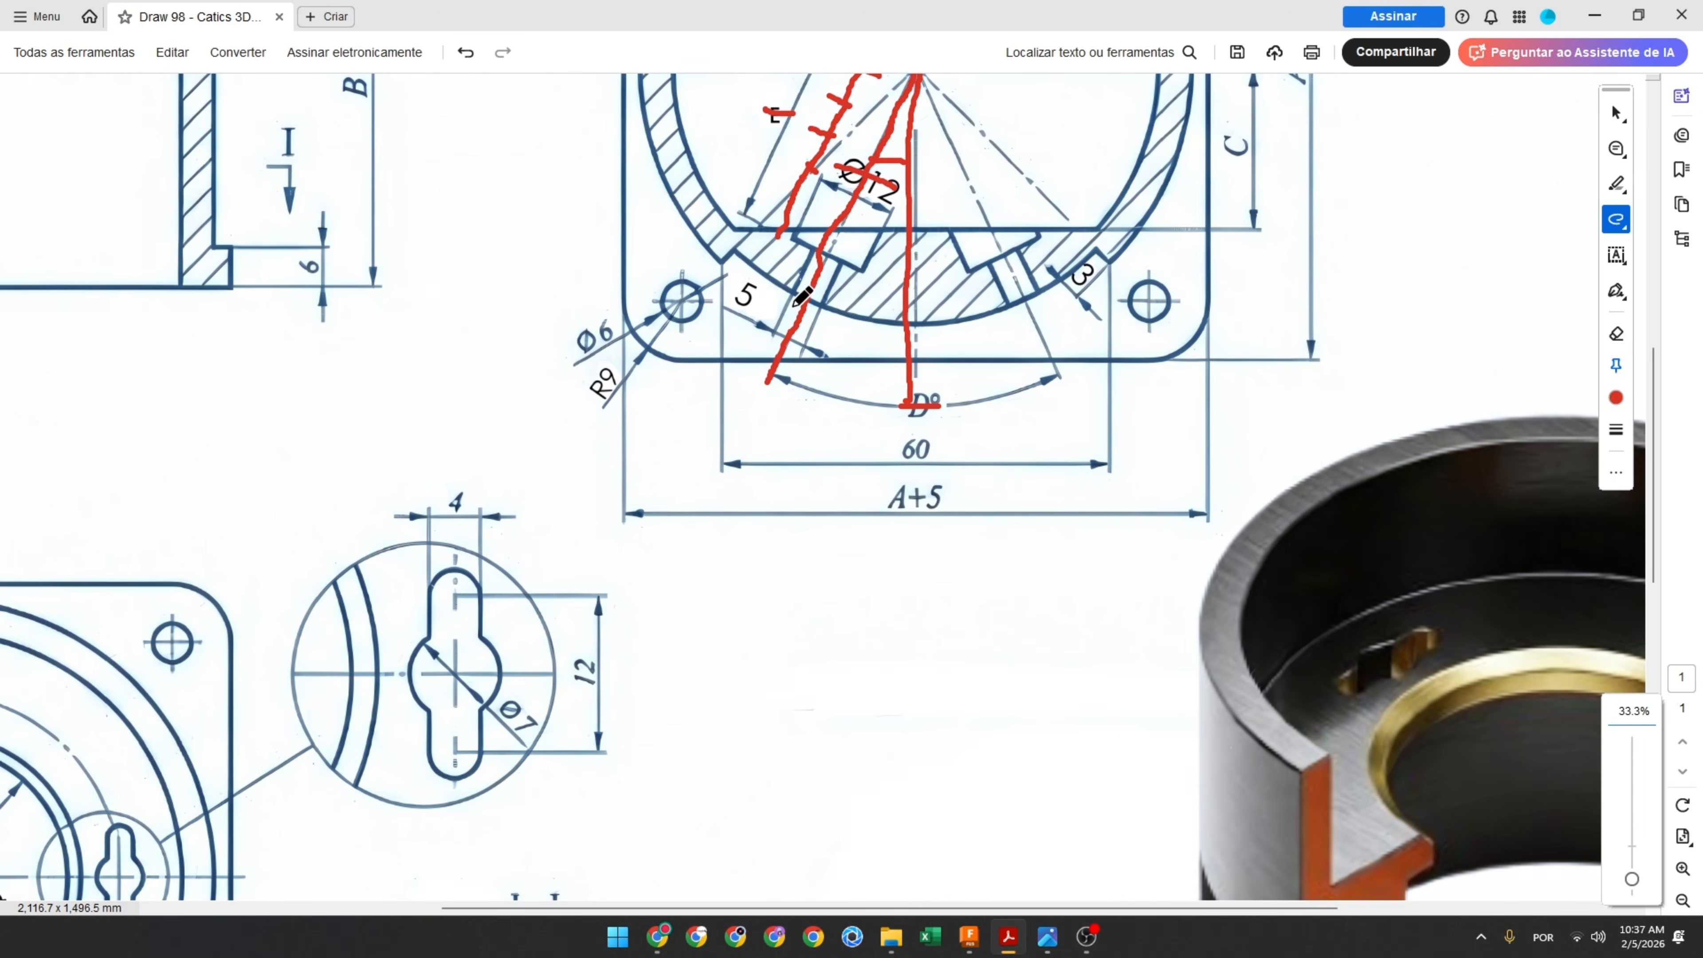
{"action": "left_click_drag", "start_coordinate": [780, 235], "coordinate": [811, 246]}
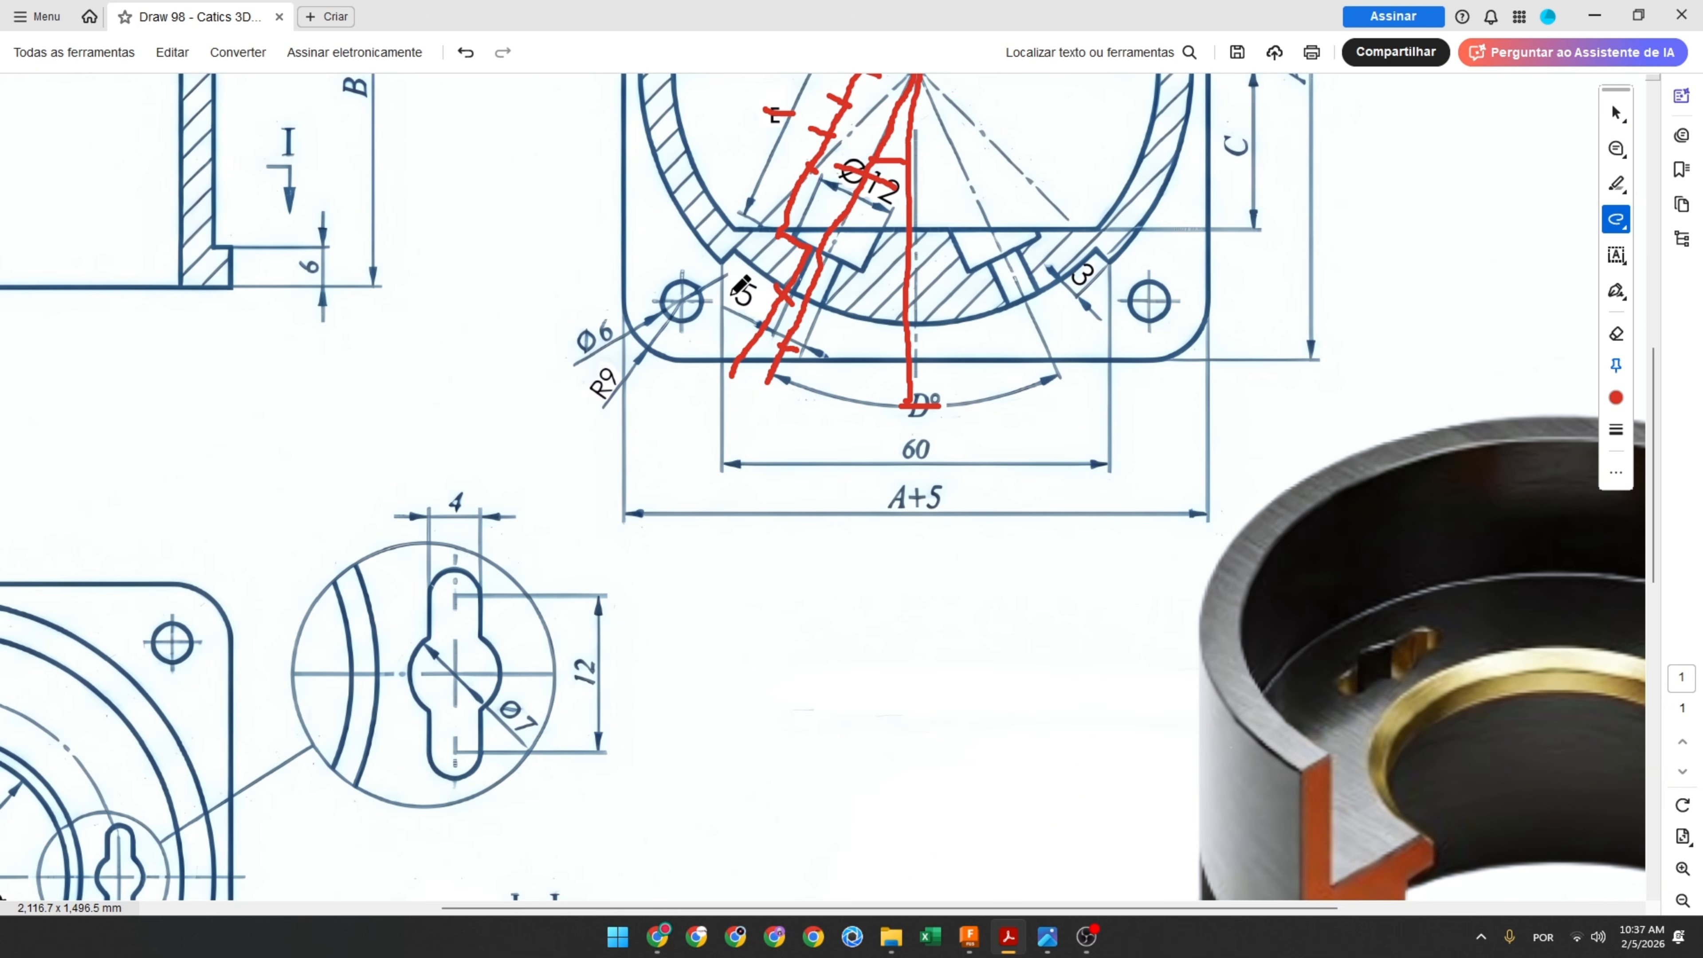
{"action": "left_click", "coordinate": [969, 936]}
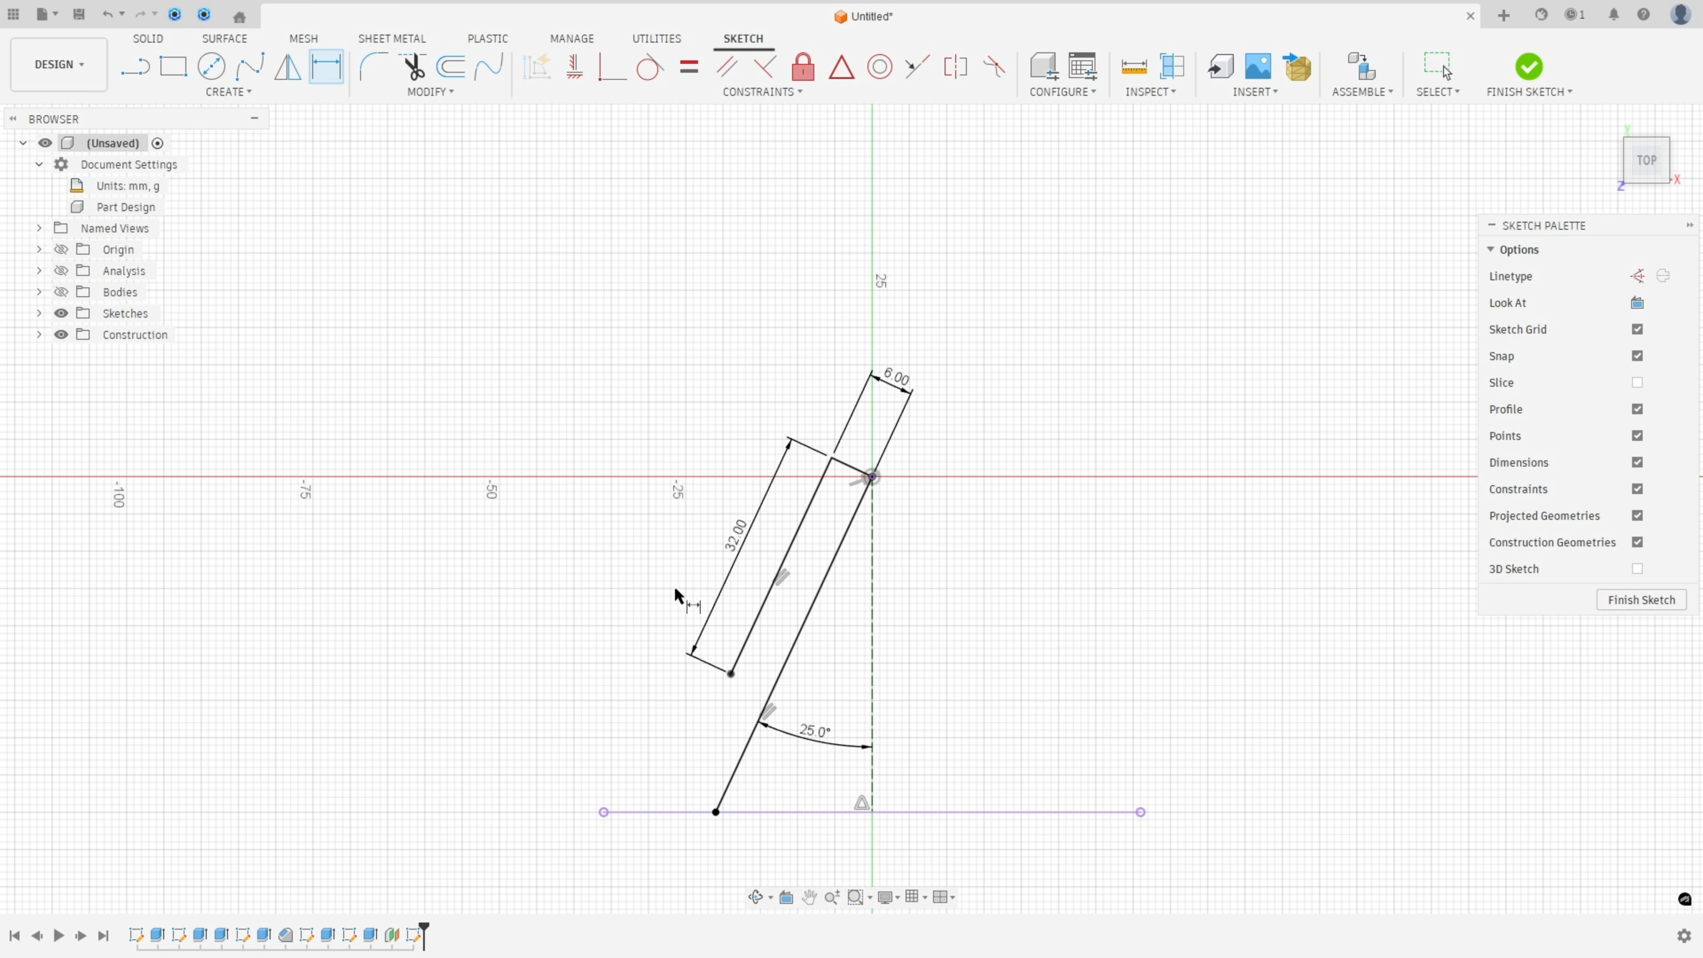
Draw a step about 3.5 mm long perpendicular from the 32 mm line's end, and a slanted line about 19 mm long down to the projected edge
{"action": "key", "text": "l"}
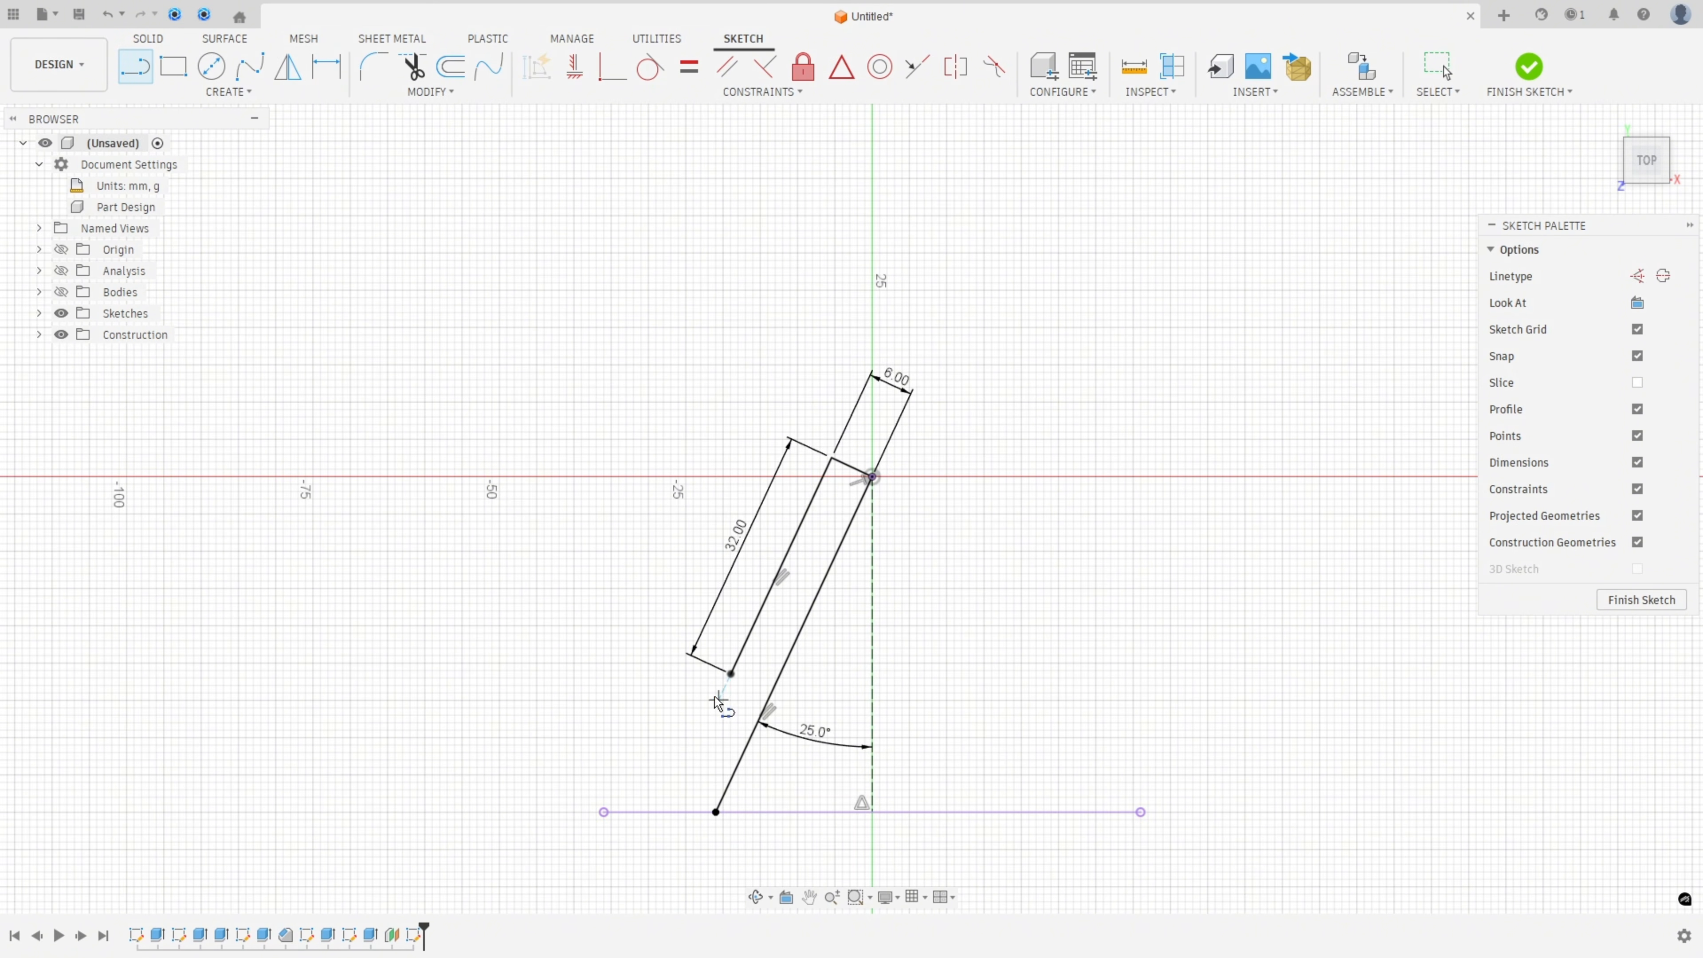
{"action": "scroll", "coordinate": [741, 671], "scroll_direction": "up", "scroll_amount": 3}
{"action": "left_click", "coordinate": [743, 660]}
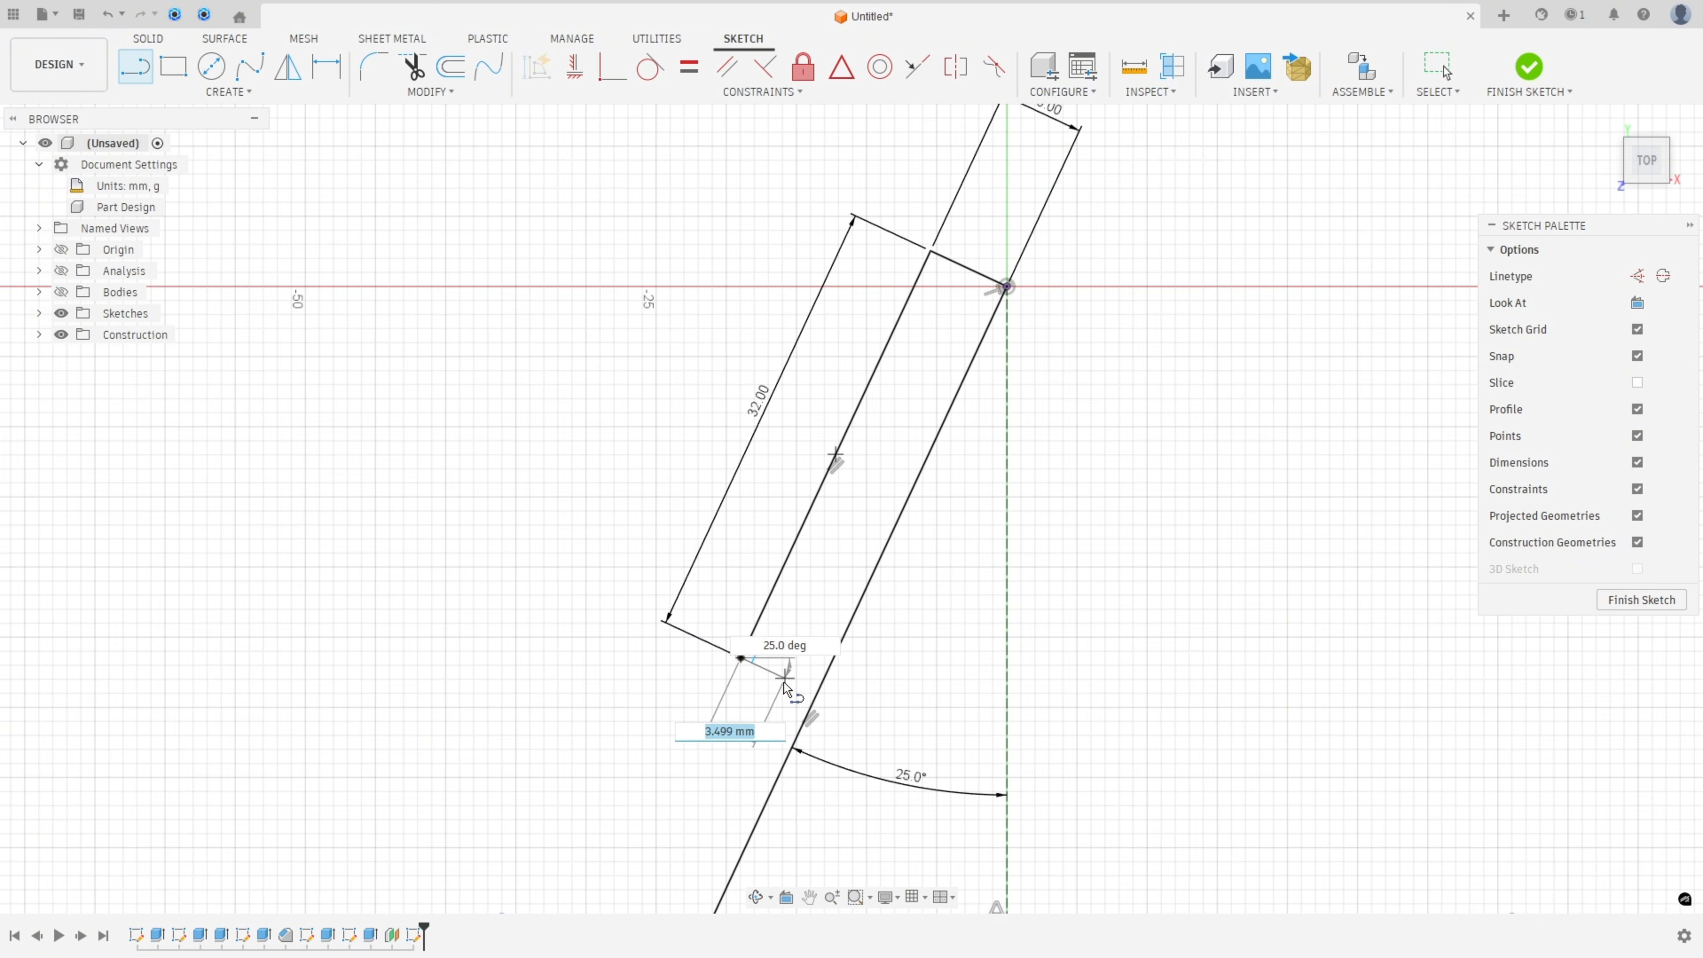
{"action": "left_click", "coordinate": [784, 679]}
{"action": "scroll", "coordinate": [760, 730], "scroll_direction": "up", "scroll_amount": 3}
{"action": "middle_click_drag", "start_coordinate": [746, 772], "coordinate": [886, 365]}
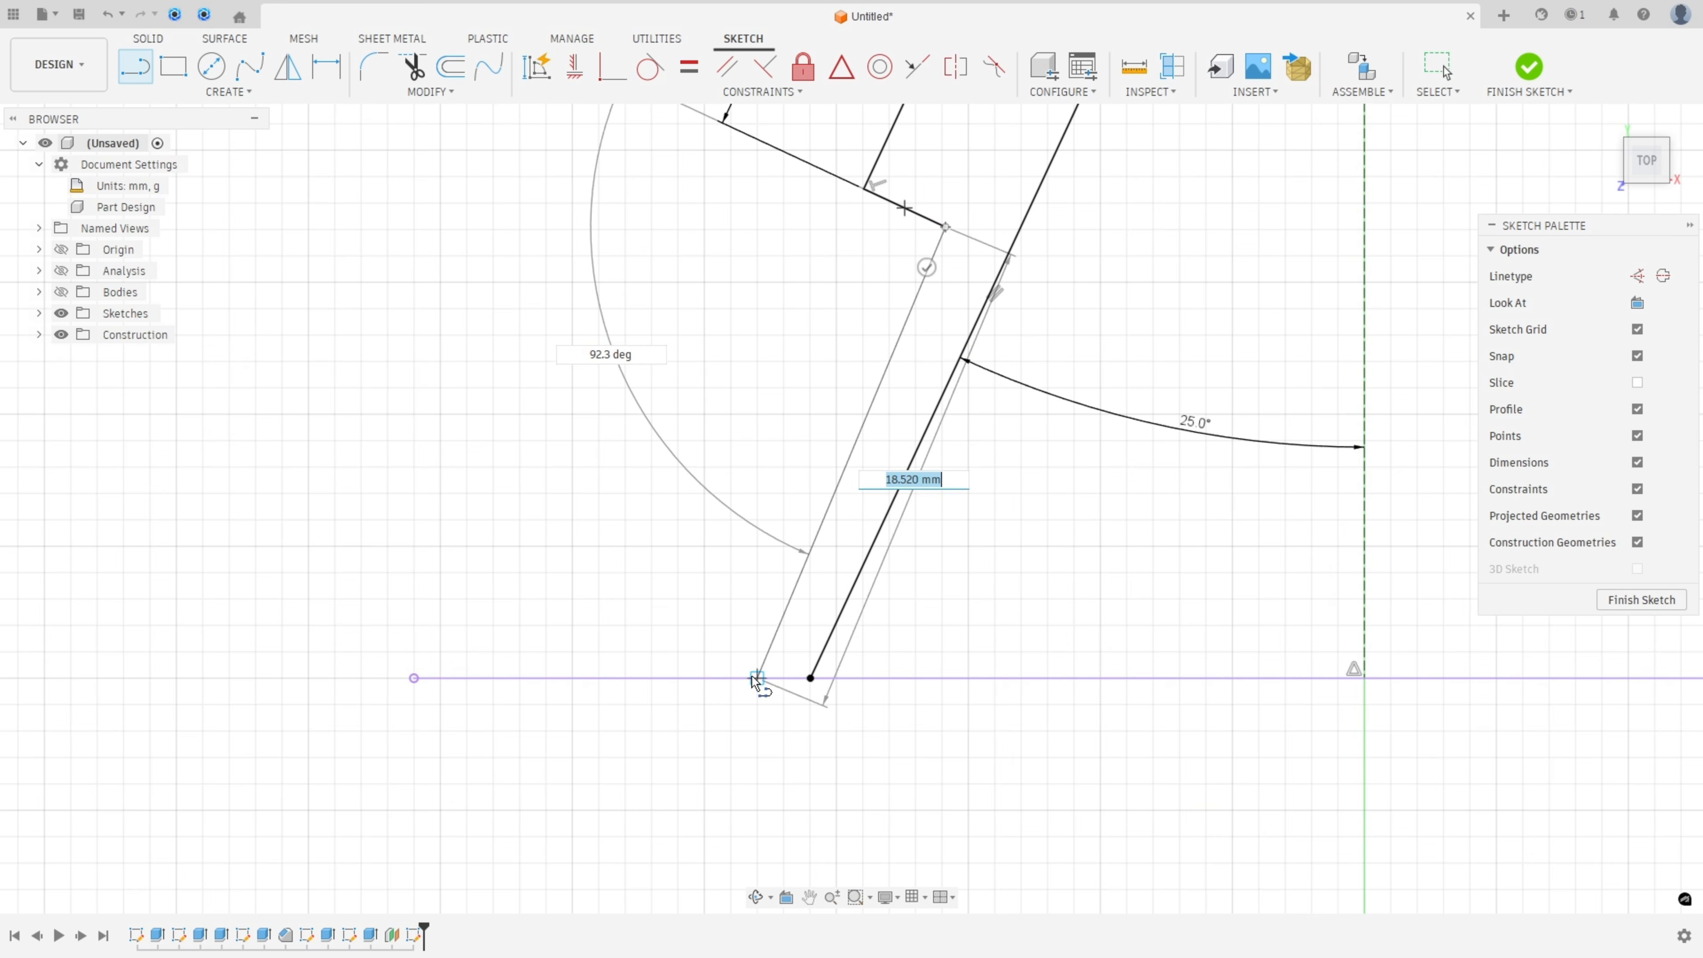
{"action": "left_click", "coordinate": [722, 677]}
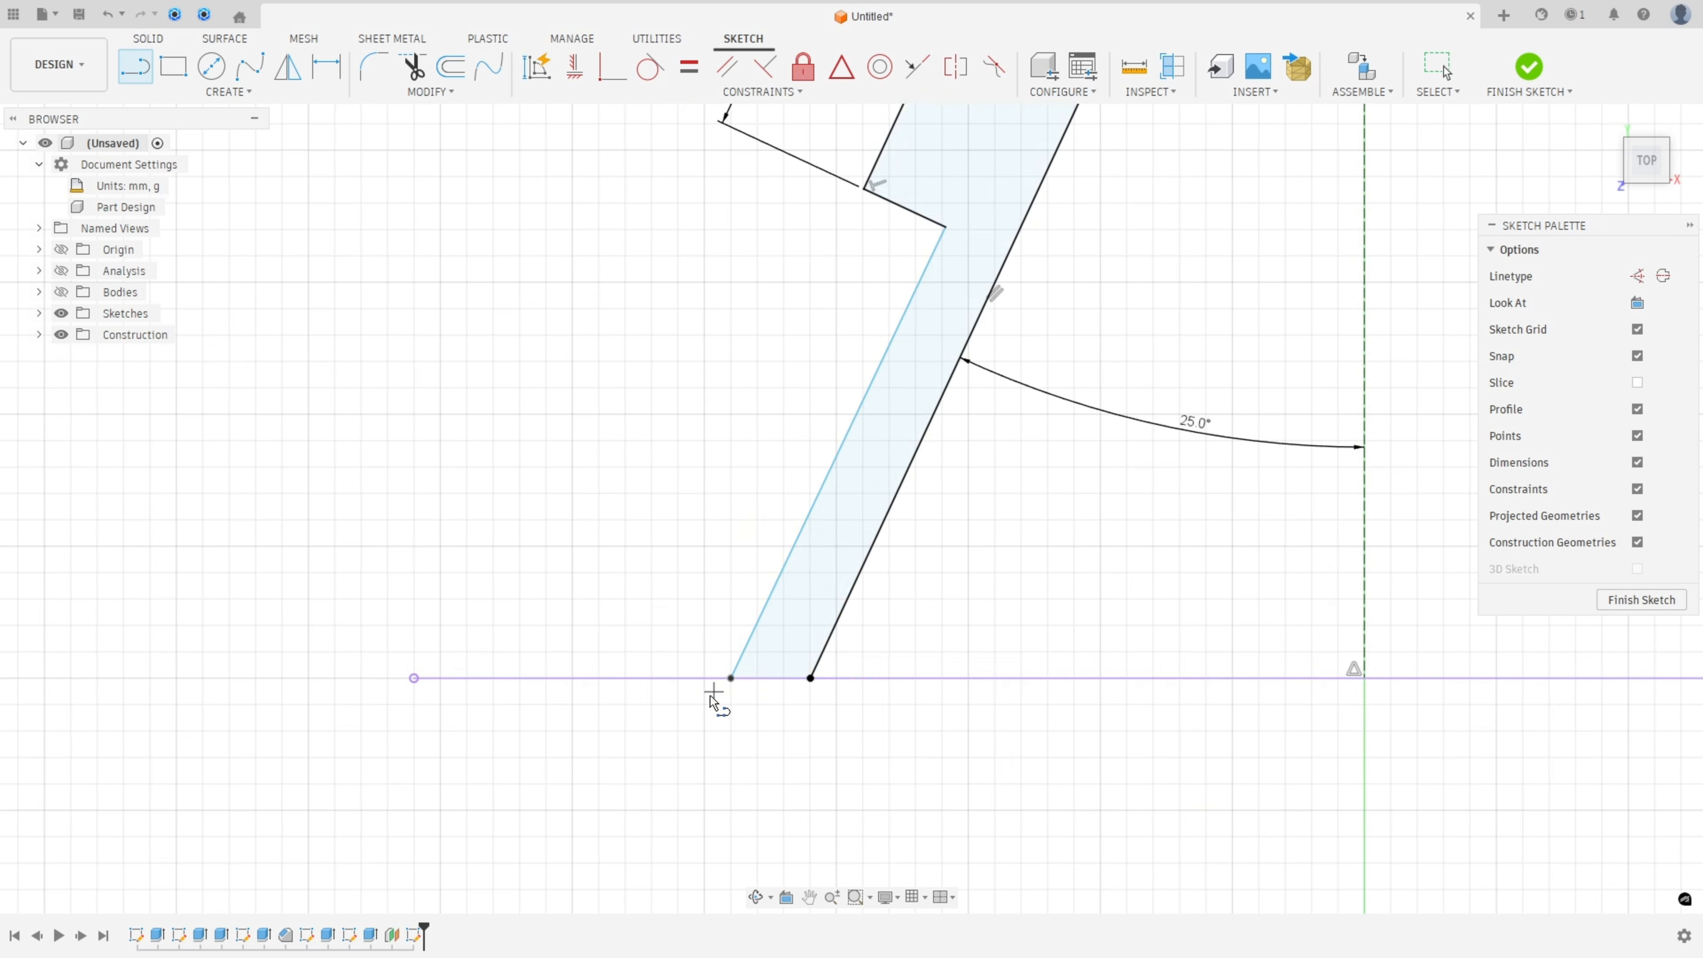
{"action": "scroll", "coordinate": [711, 696], "scroll_direction": "down", "scroll_amount": 3}
{"action": "key", "text": "Escape"}
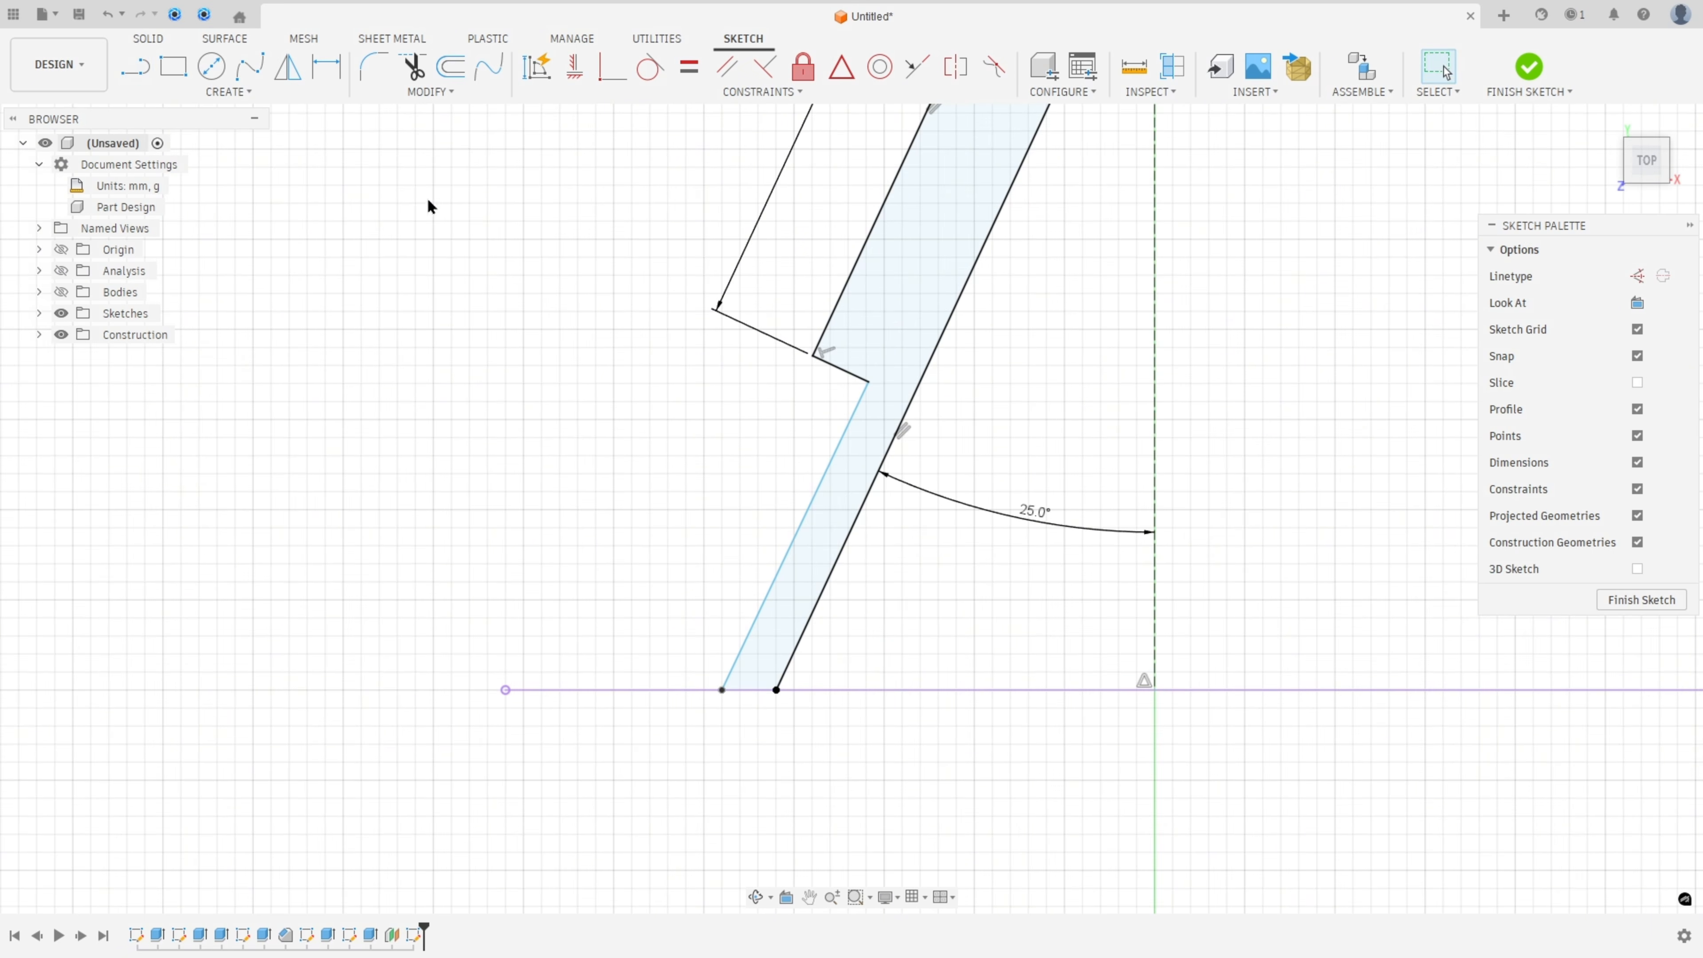
Constrain the narrow section's slanted side line parallel to the 25° axis
{"action": "left_click", "coordinate": [326, 66]}
{"action": "left_click", "coordinate": [808, 513]}
{"action": "left_click", "coordinate": [851, 532]}
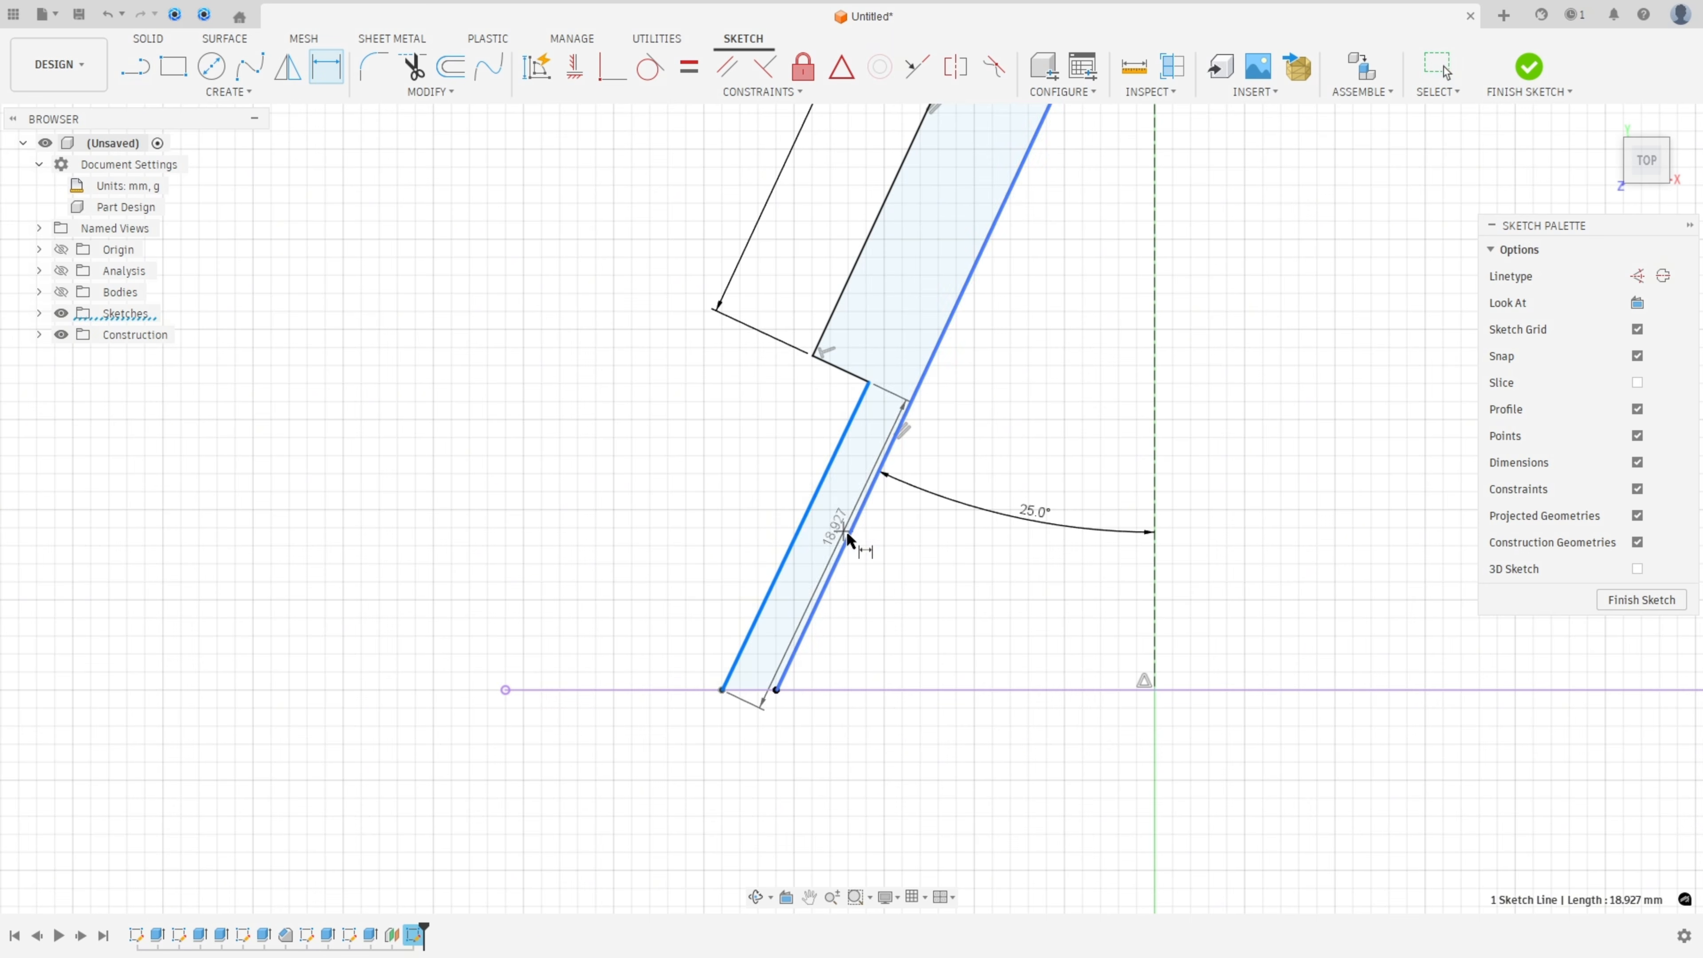
{"action": "key", "text": "Escape"}
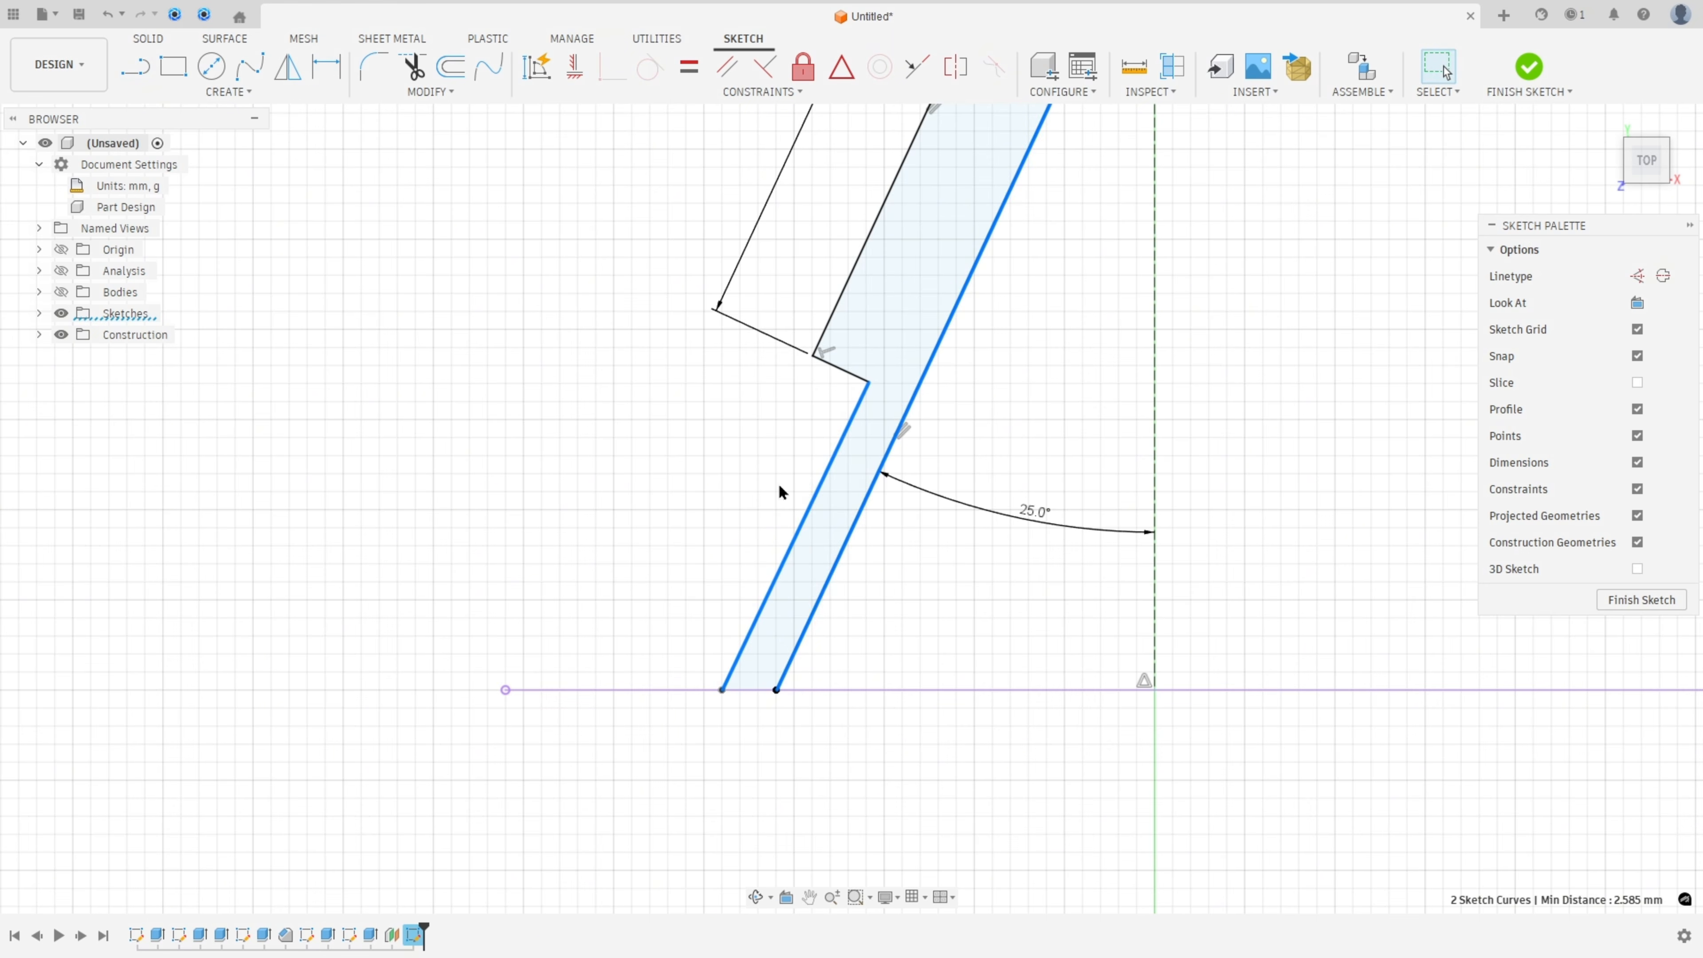
{"action": "left_click", "coordinate": [727, 66]}
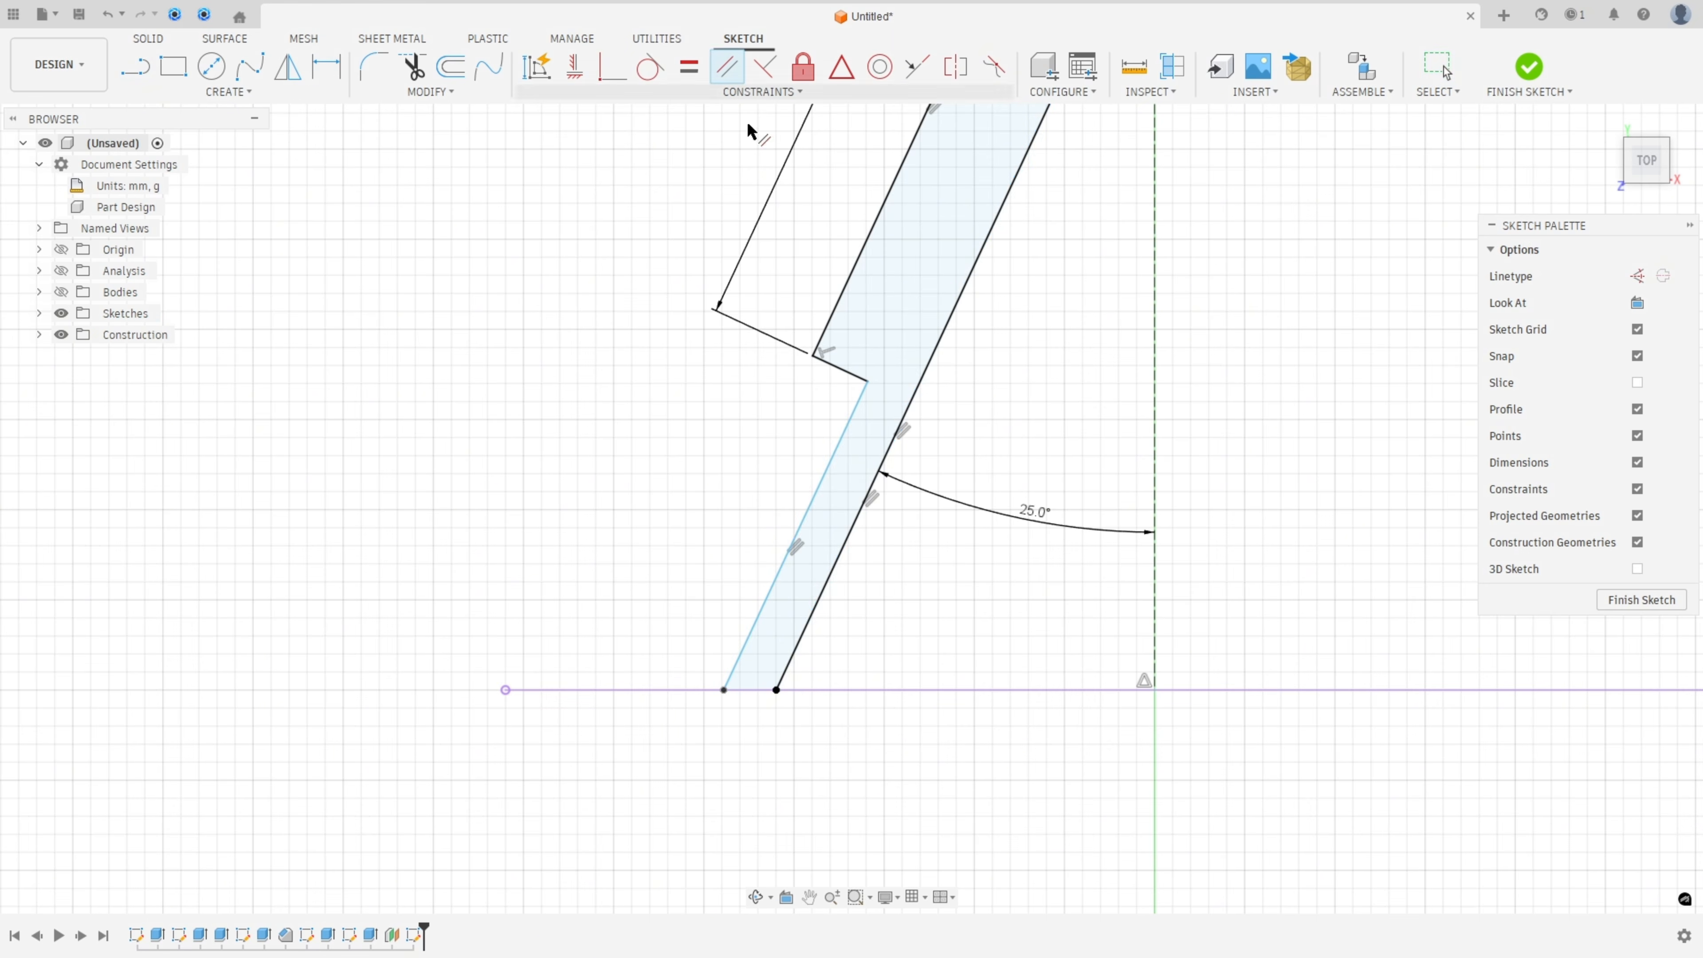
Dimension the narrow section's side line at 2.5 mm from the slanted axis and finish the sketch
{"action": "left_click", "coordinate": [850, 565]}
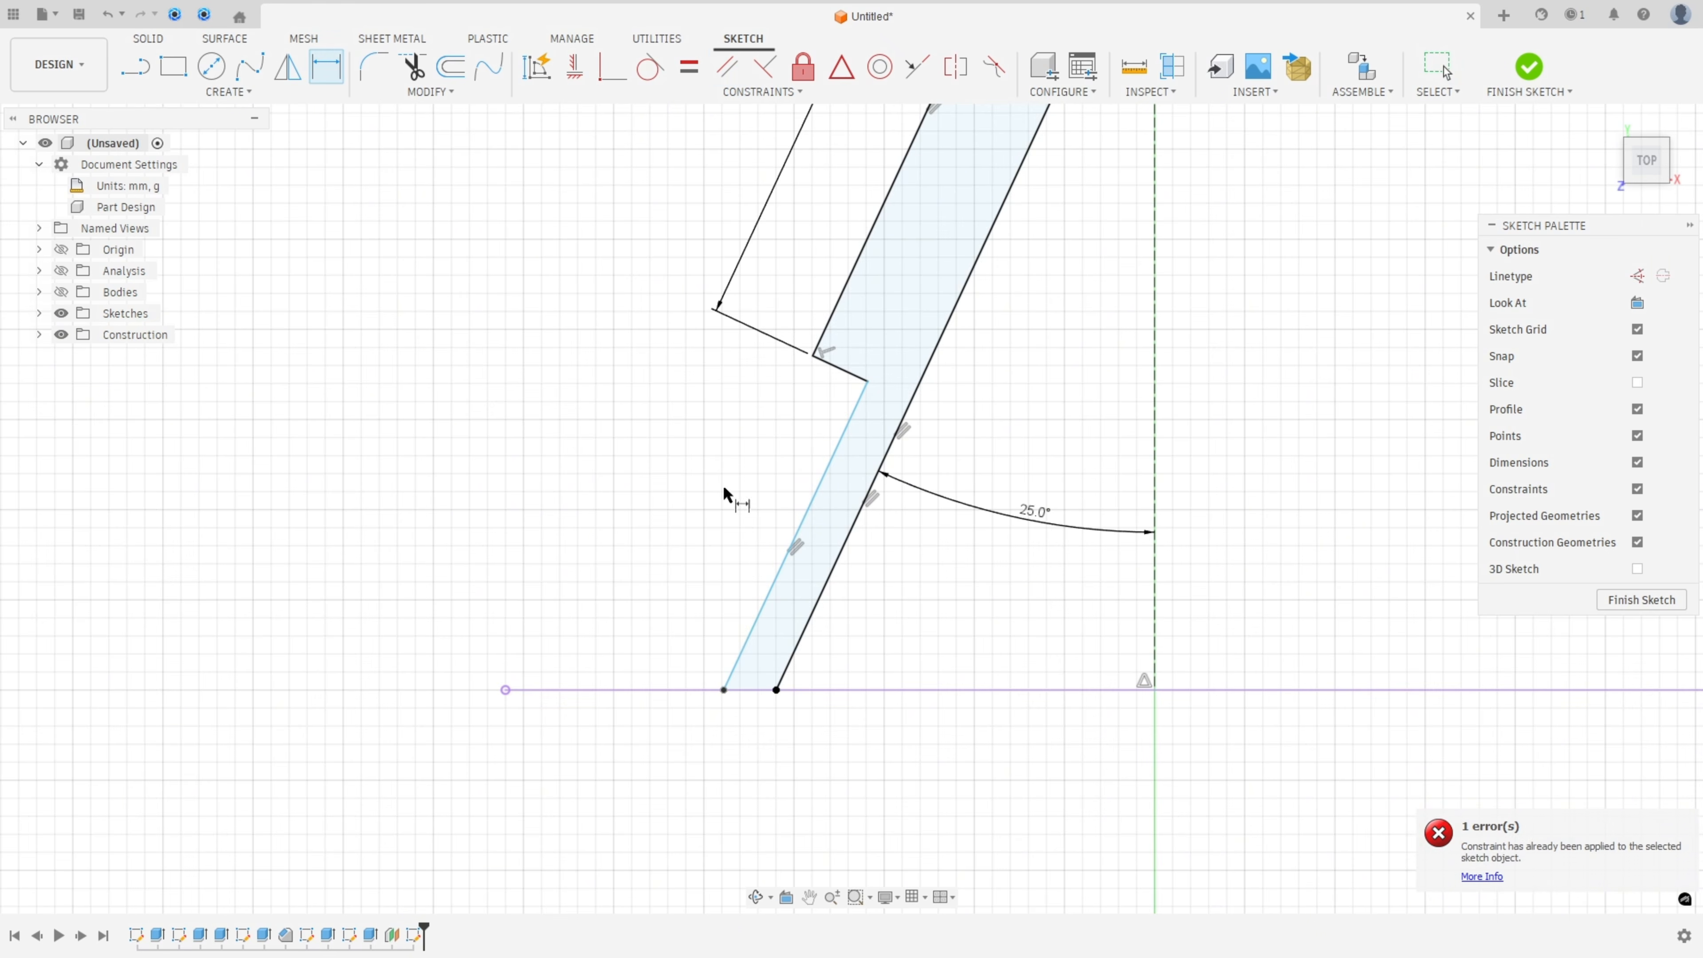
{"action": "left_click", "coordinate": [839, 567]}
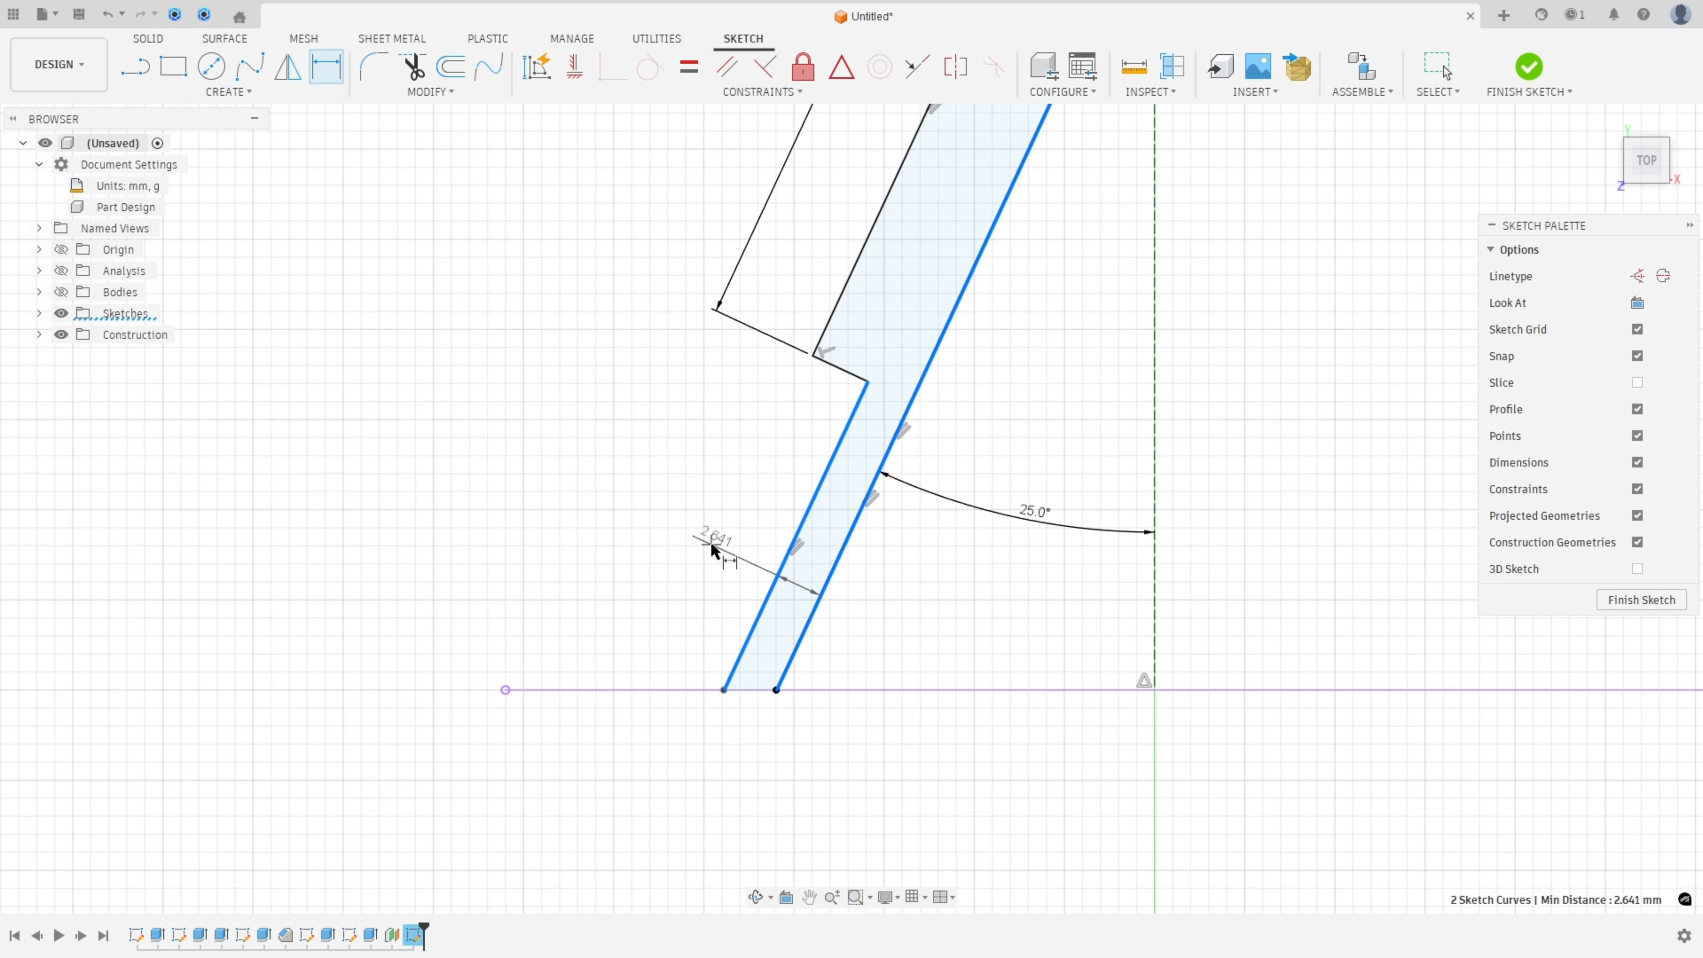
{"action": "left_click", "coordinate": [726, 556]}
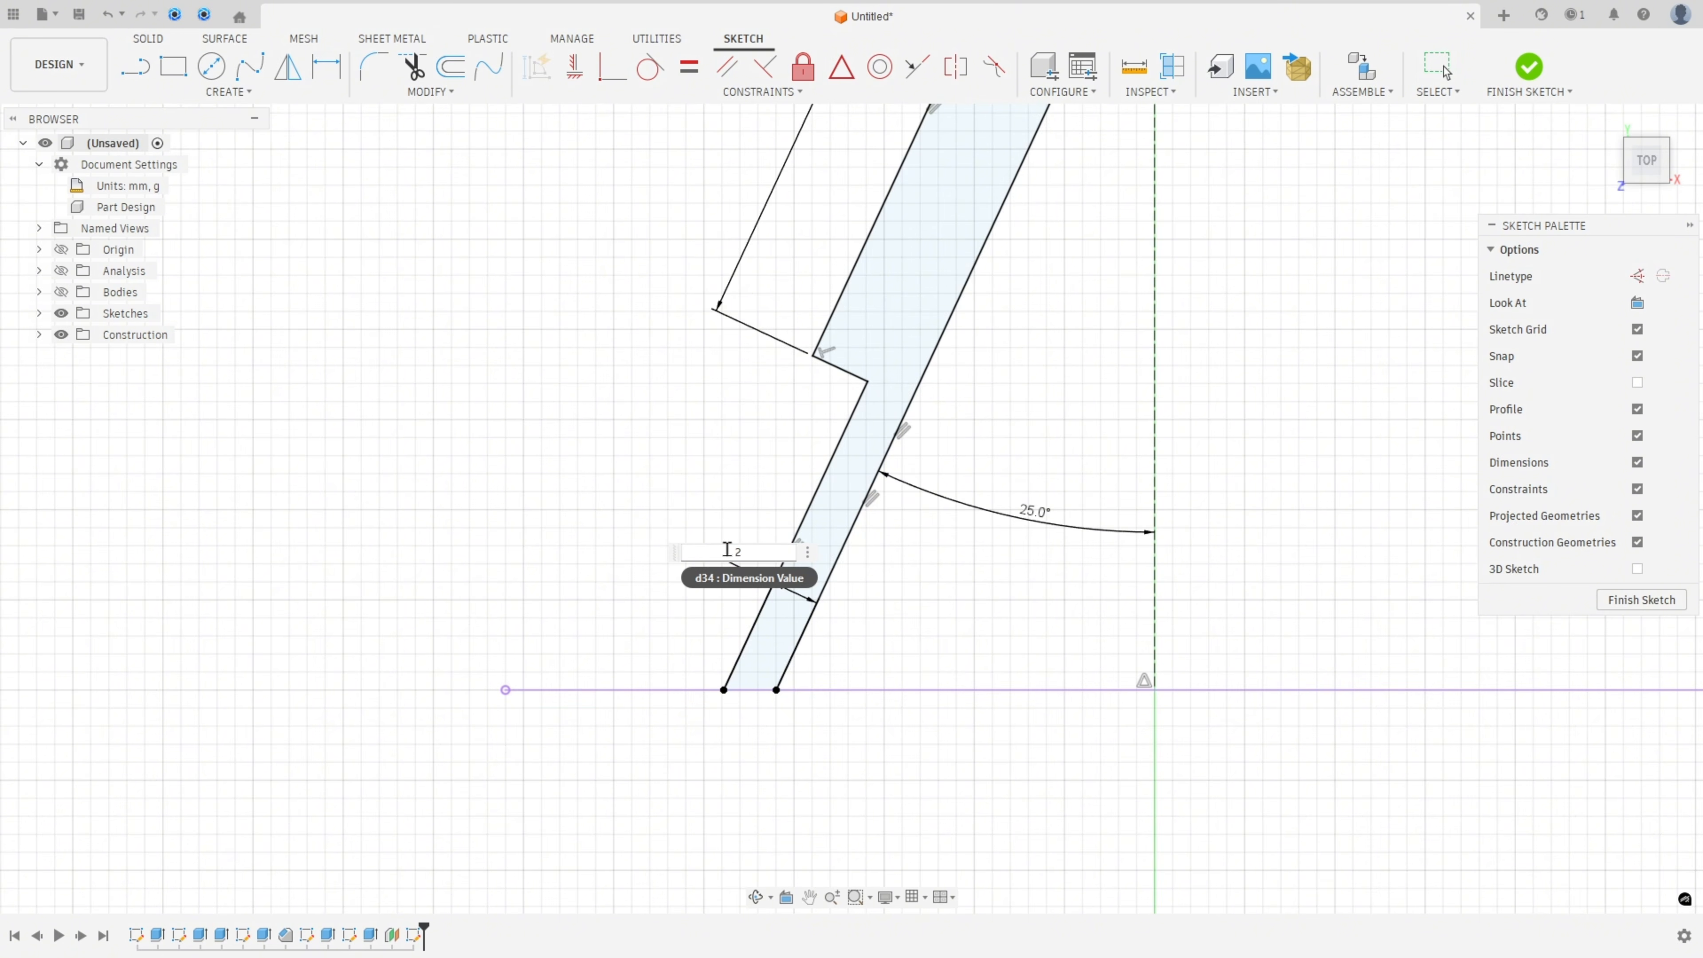
{"action": "scroll", "coordinate": [726, 549], "scroll_direction": "down", "scroll_amount": 5}
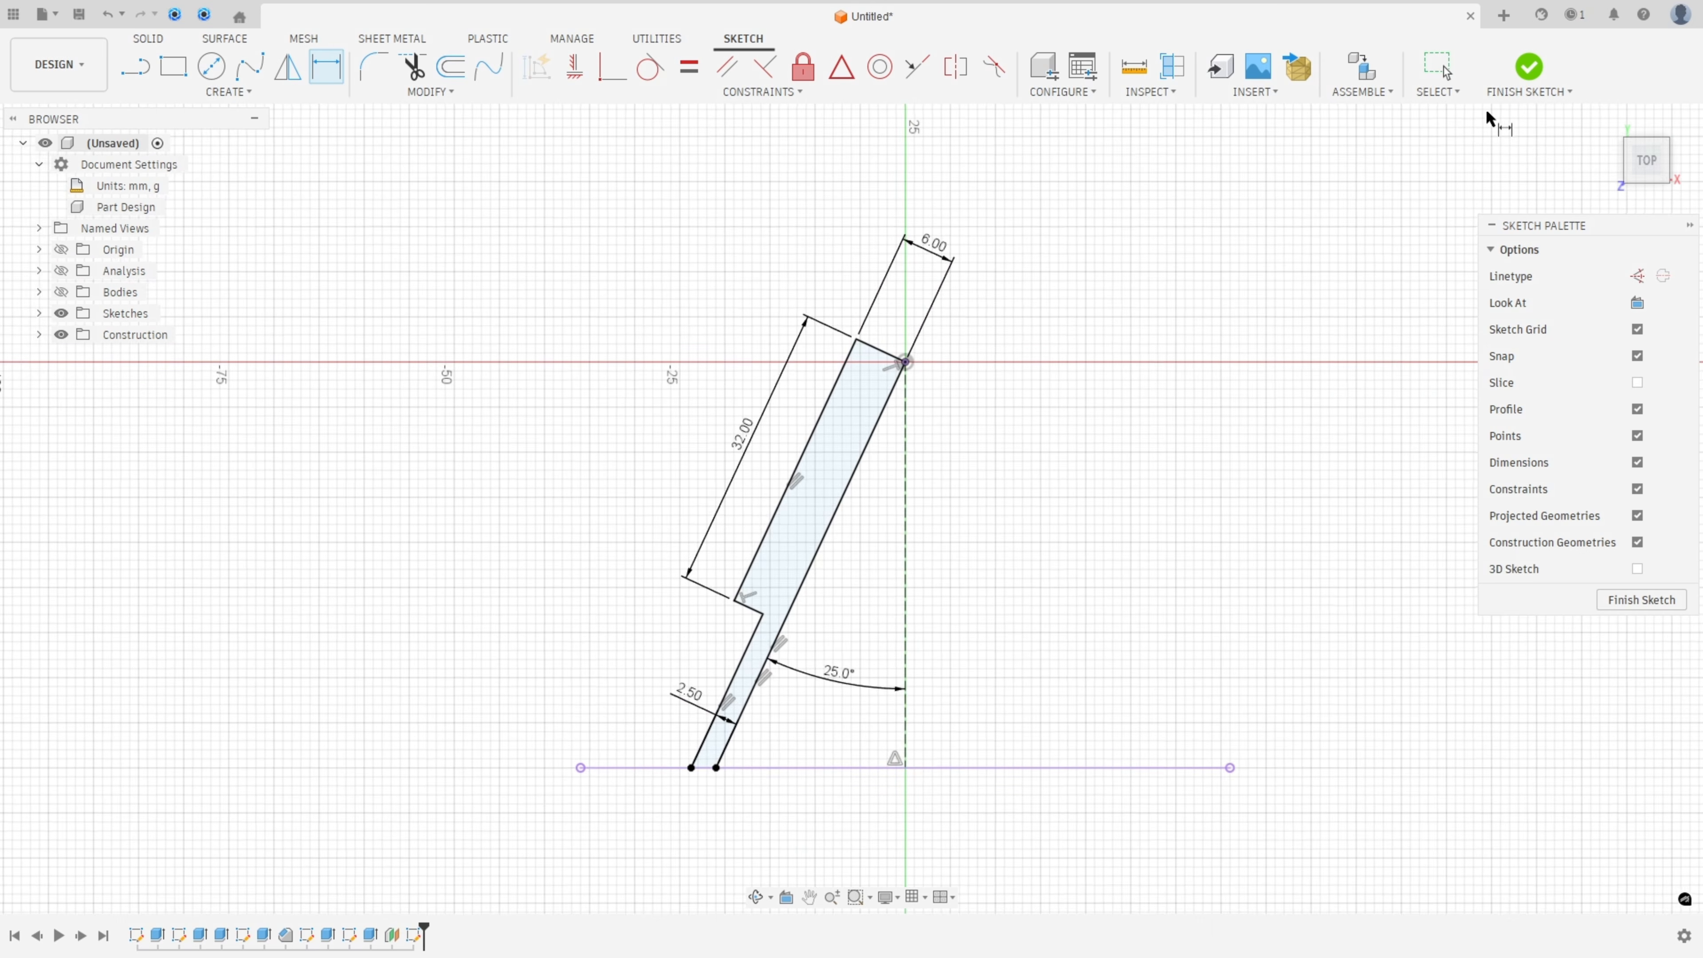
{"action": "left_click", "coordinate": [1529, 66]}
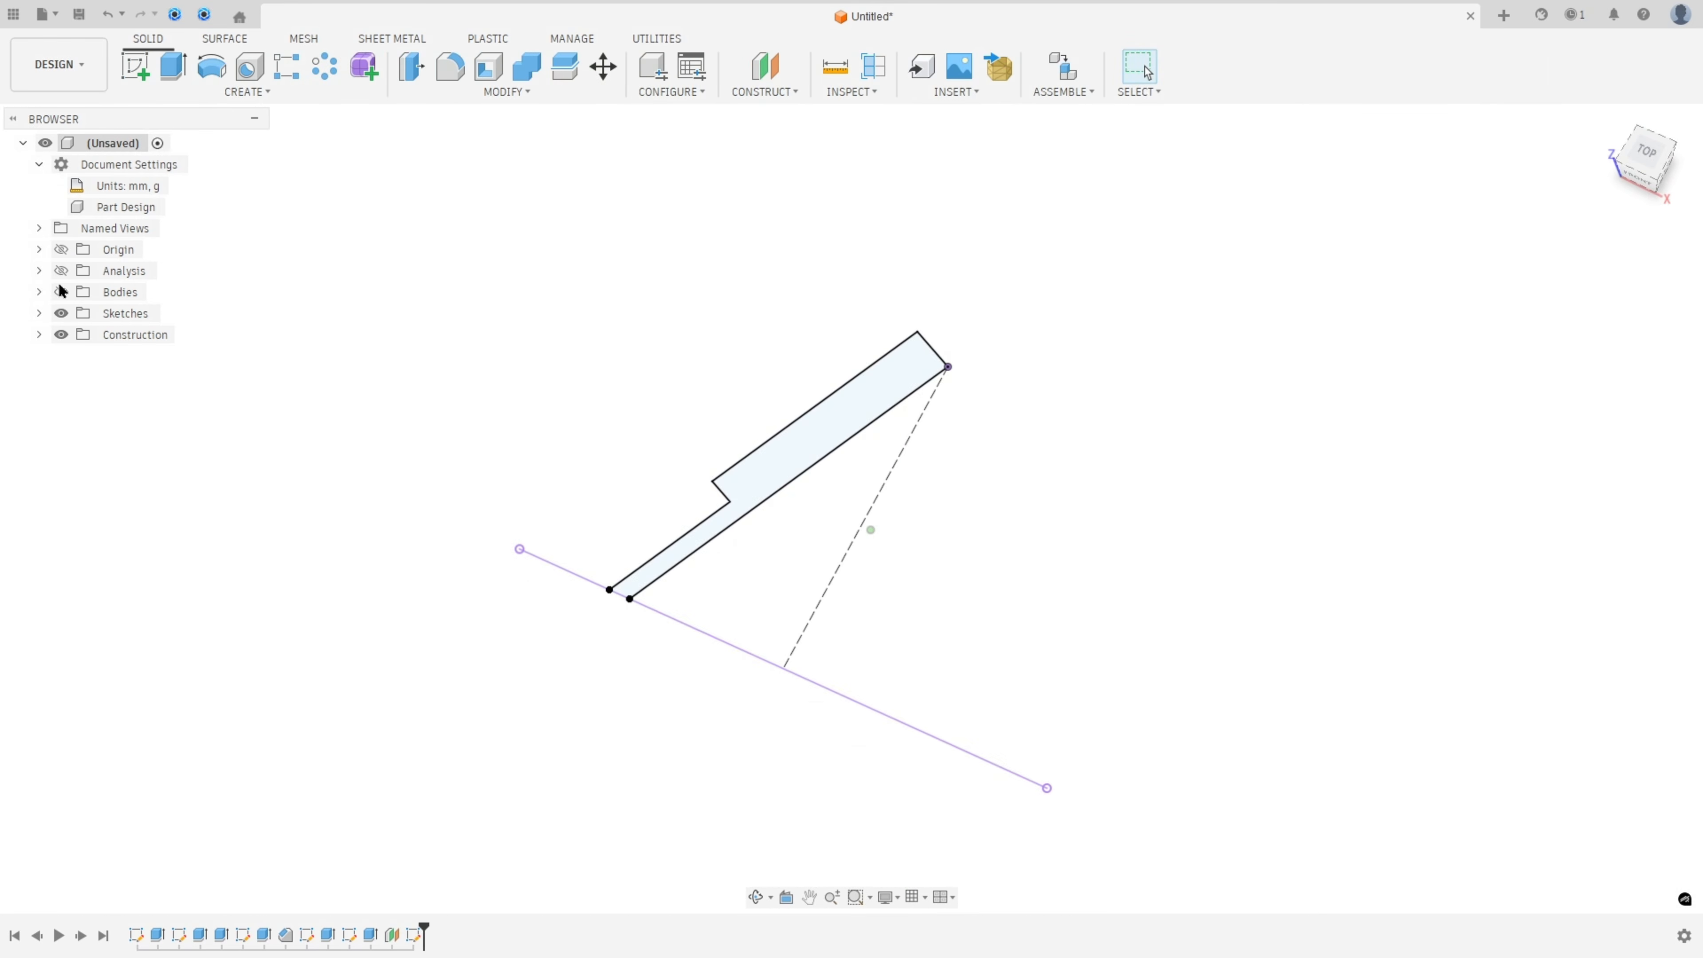
Unhide the bodies and revolve the stepped half profile 360° about its slanted axis as a cut through the block
{"action": "left_click", "coordinate": [212, 66]}
{"action": "scroll", "coordinate": [811, 385], "scroll_direction": "up", "scroll_amount": 3}
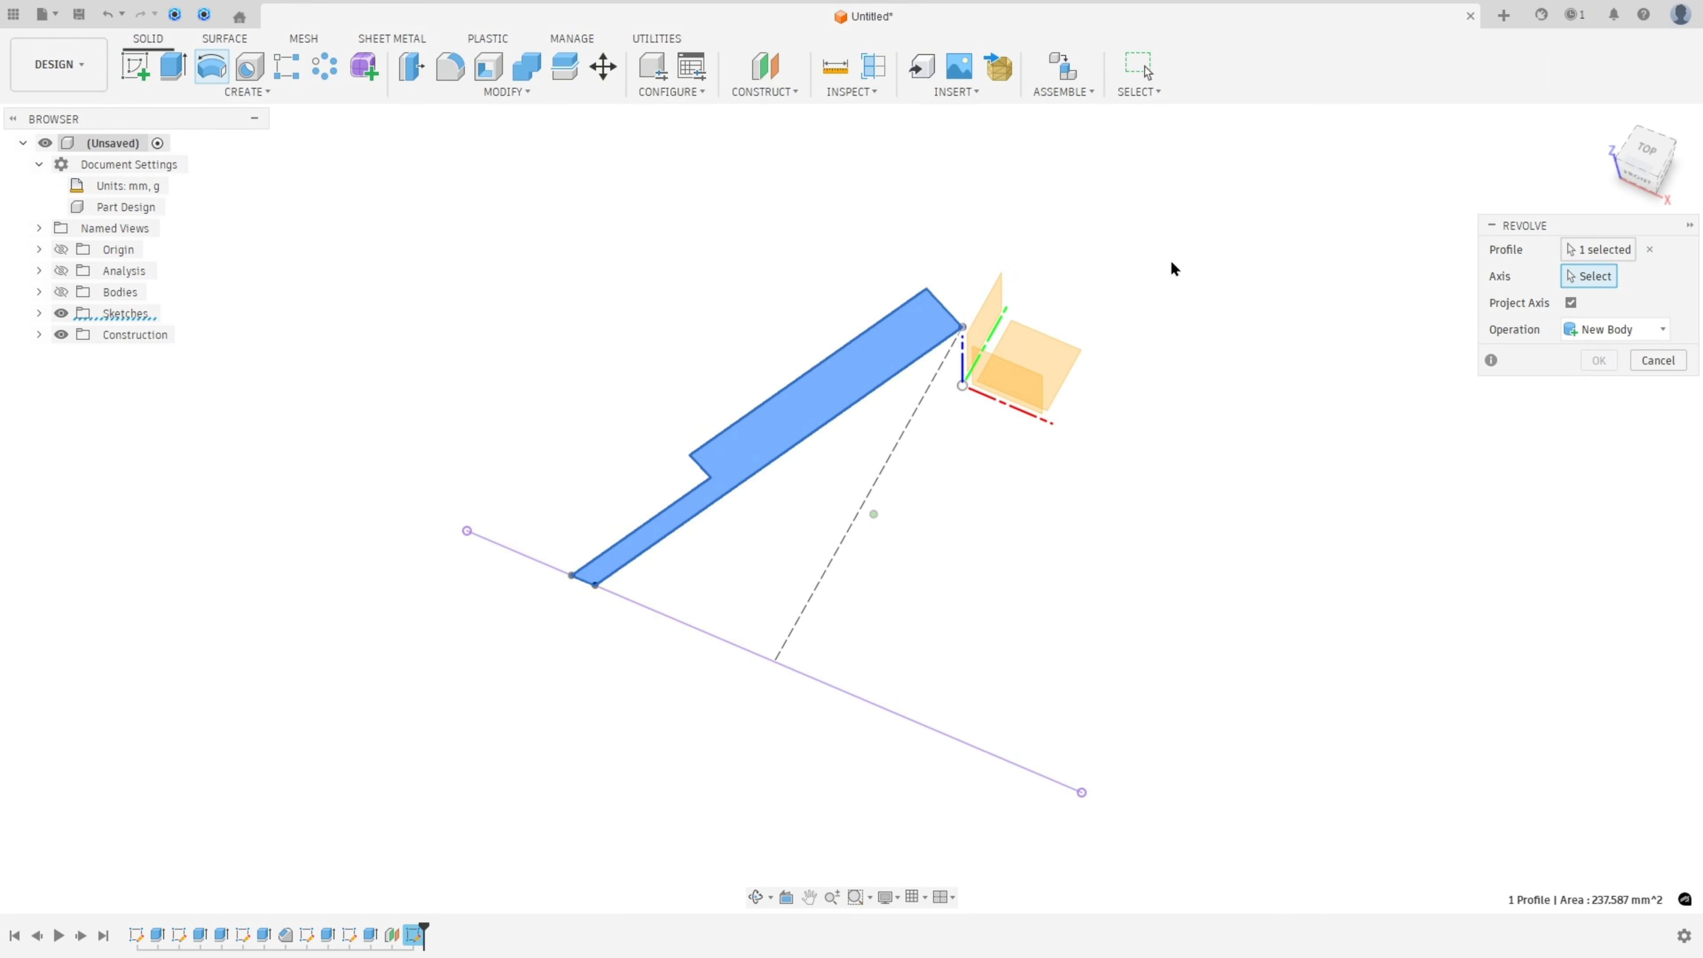
{"action": "left_click", "coordinate": [814, 416]}
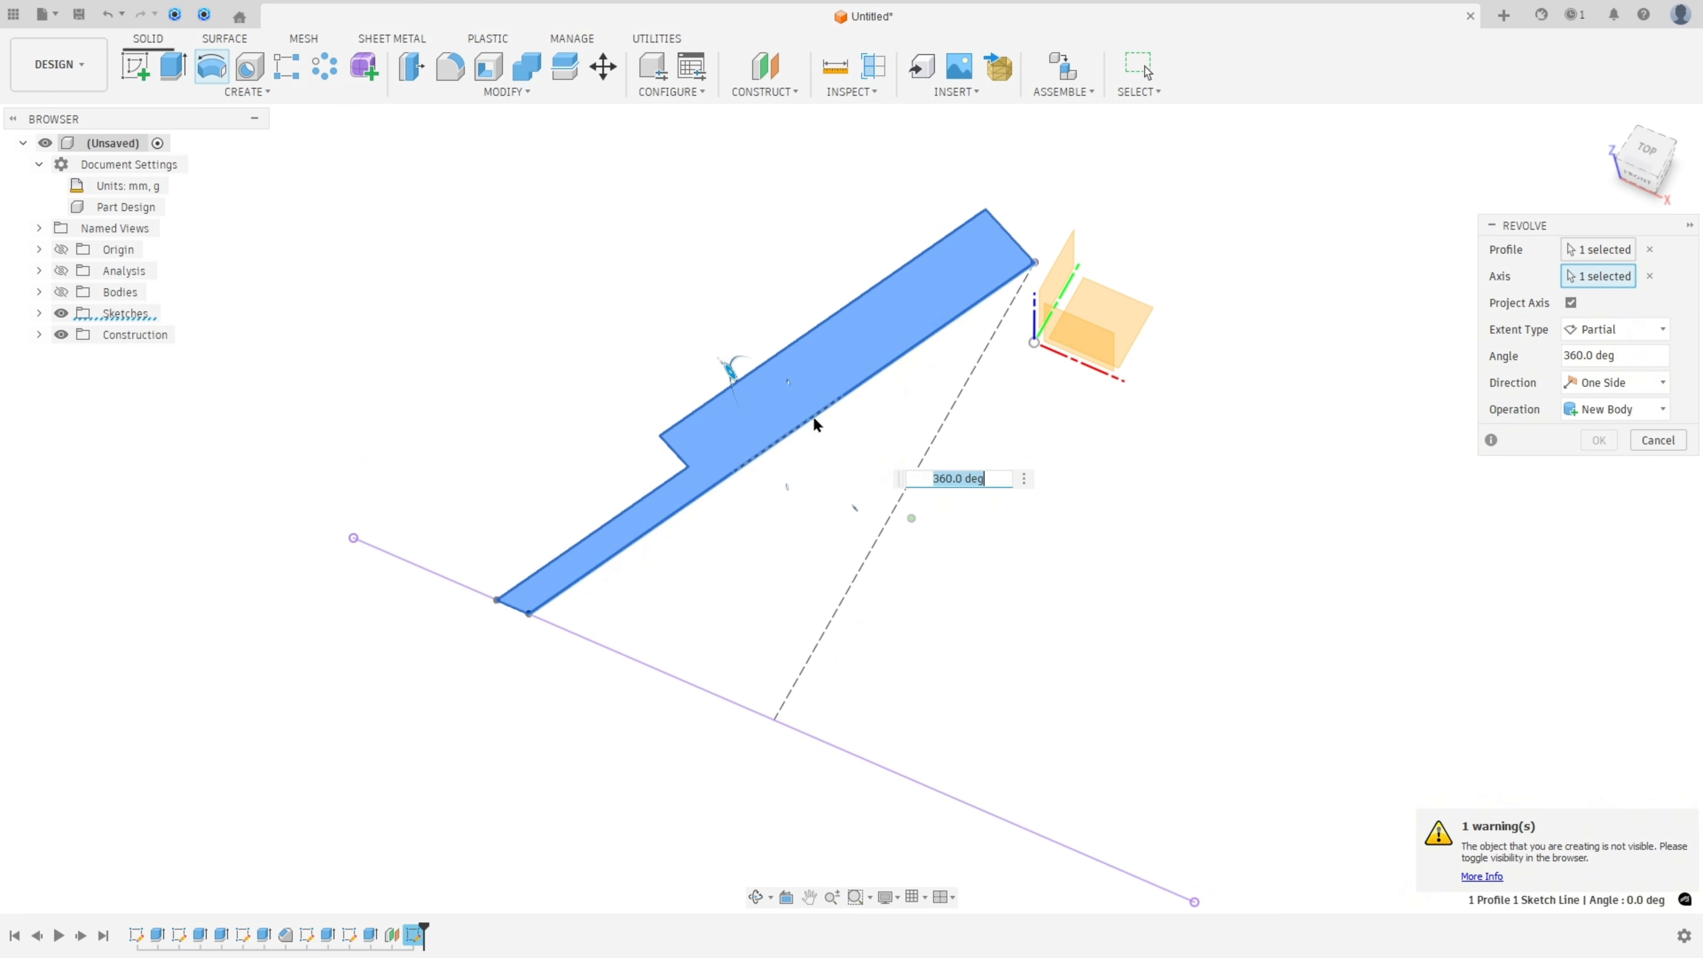
{"action": "left_click", "coordinate": [61, 292]}
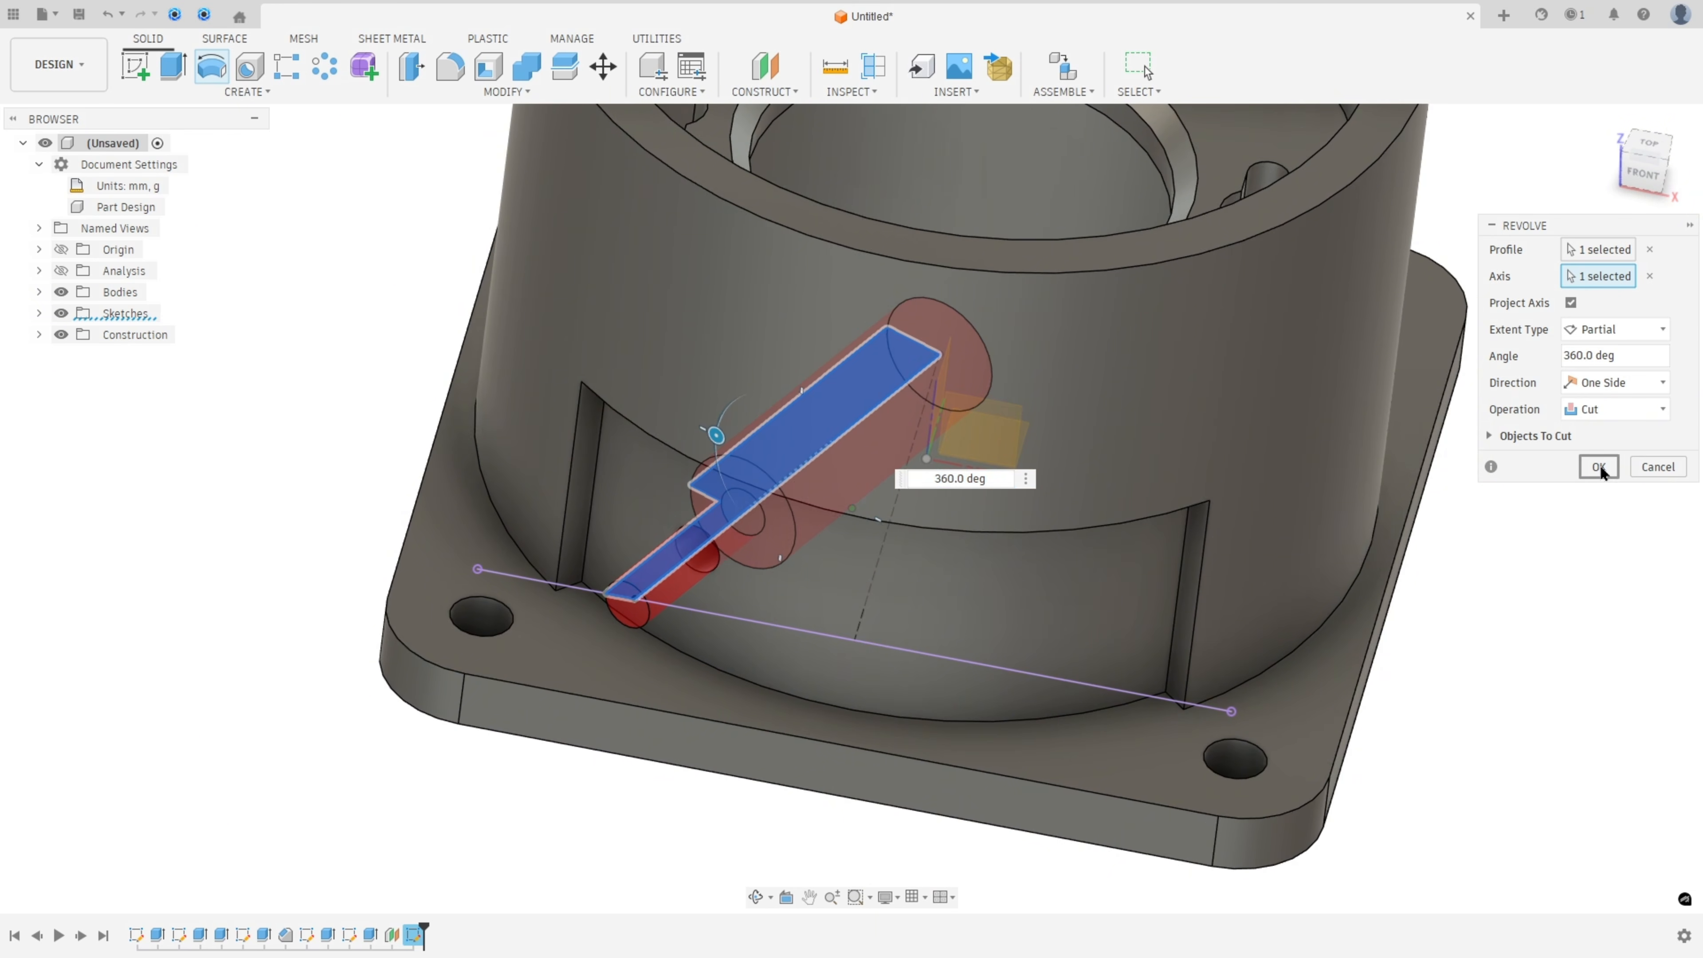
{"action": "left_click", "coordinate": [1600, 464]}
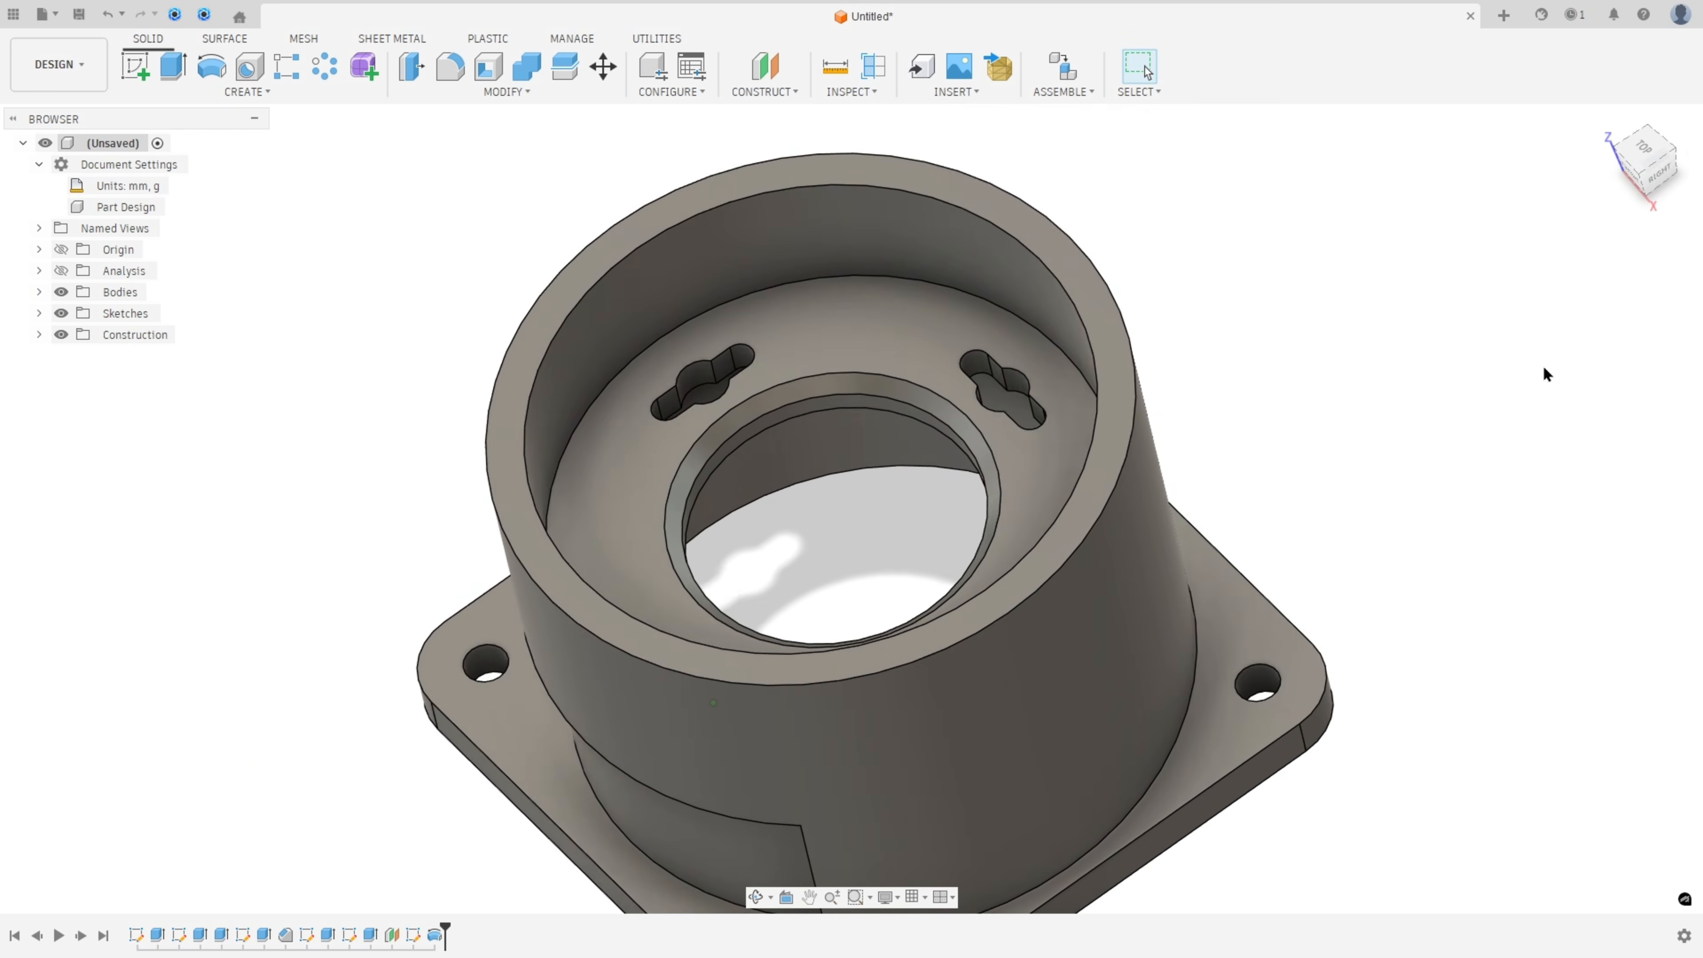
Create a section analysis on the YZ plane rotated 25° about the vertical axis, through the angled stepped hole
{"action": "left_click", "coordinate": [874, 66]}
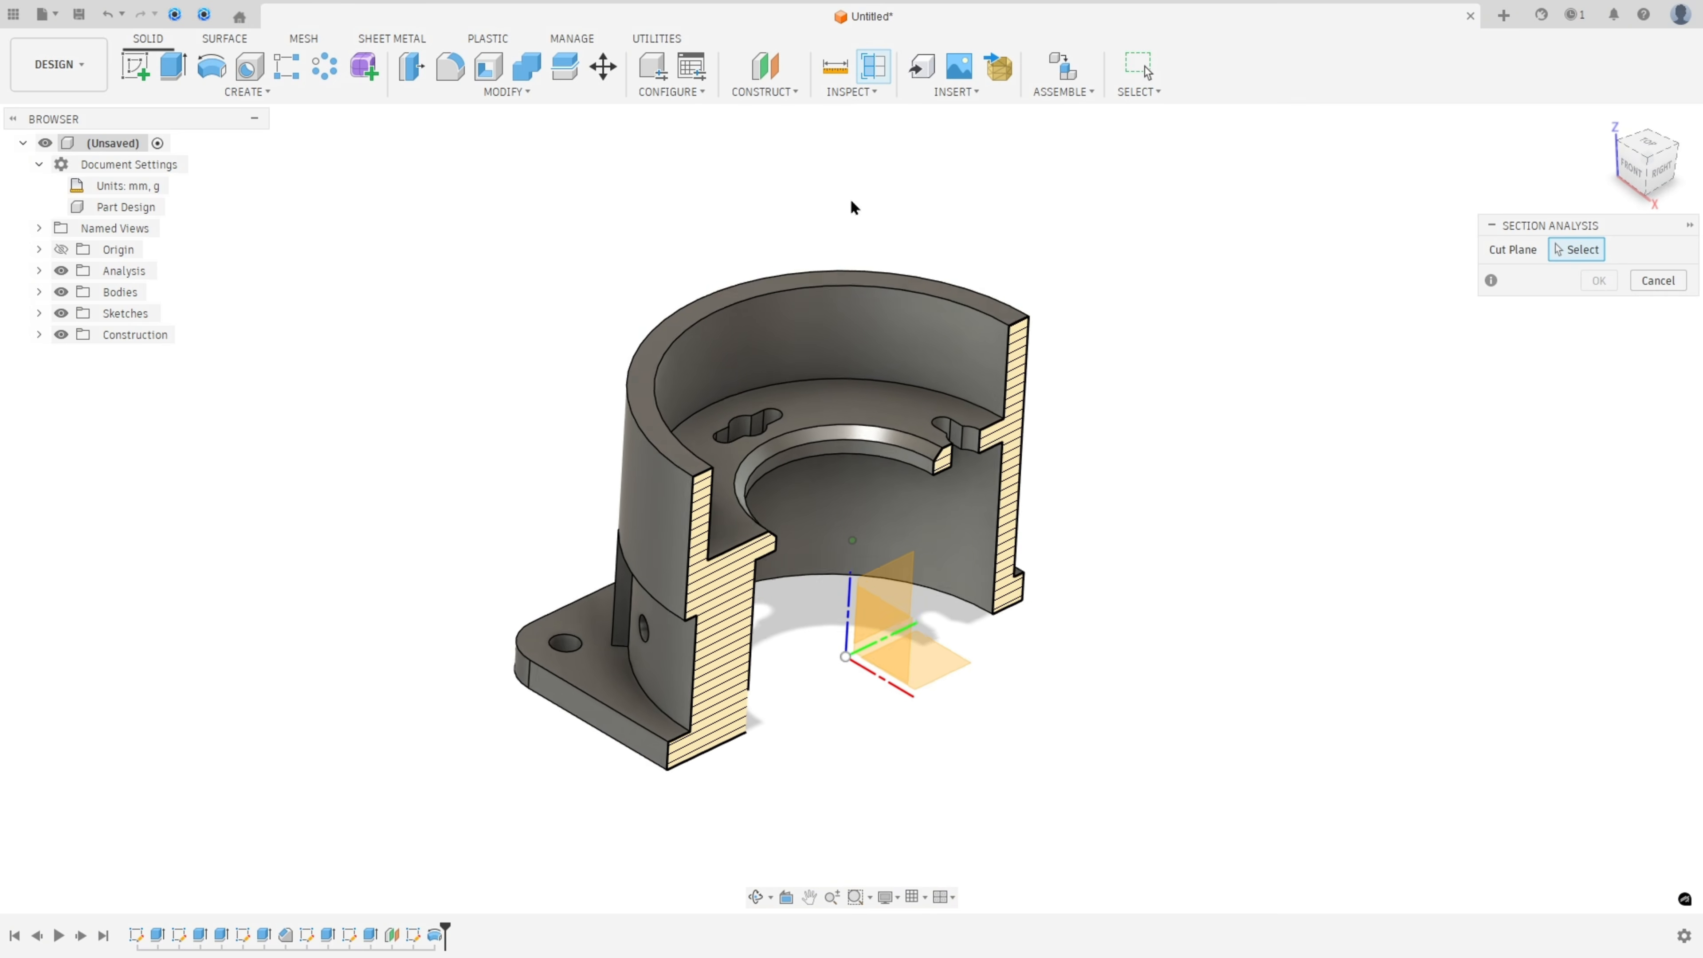
{"action": "left_click", "coordinate": [901, 573]}
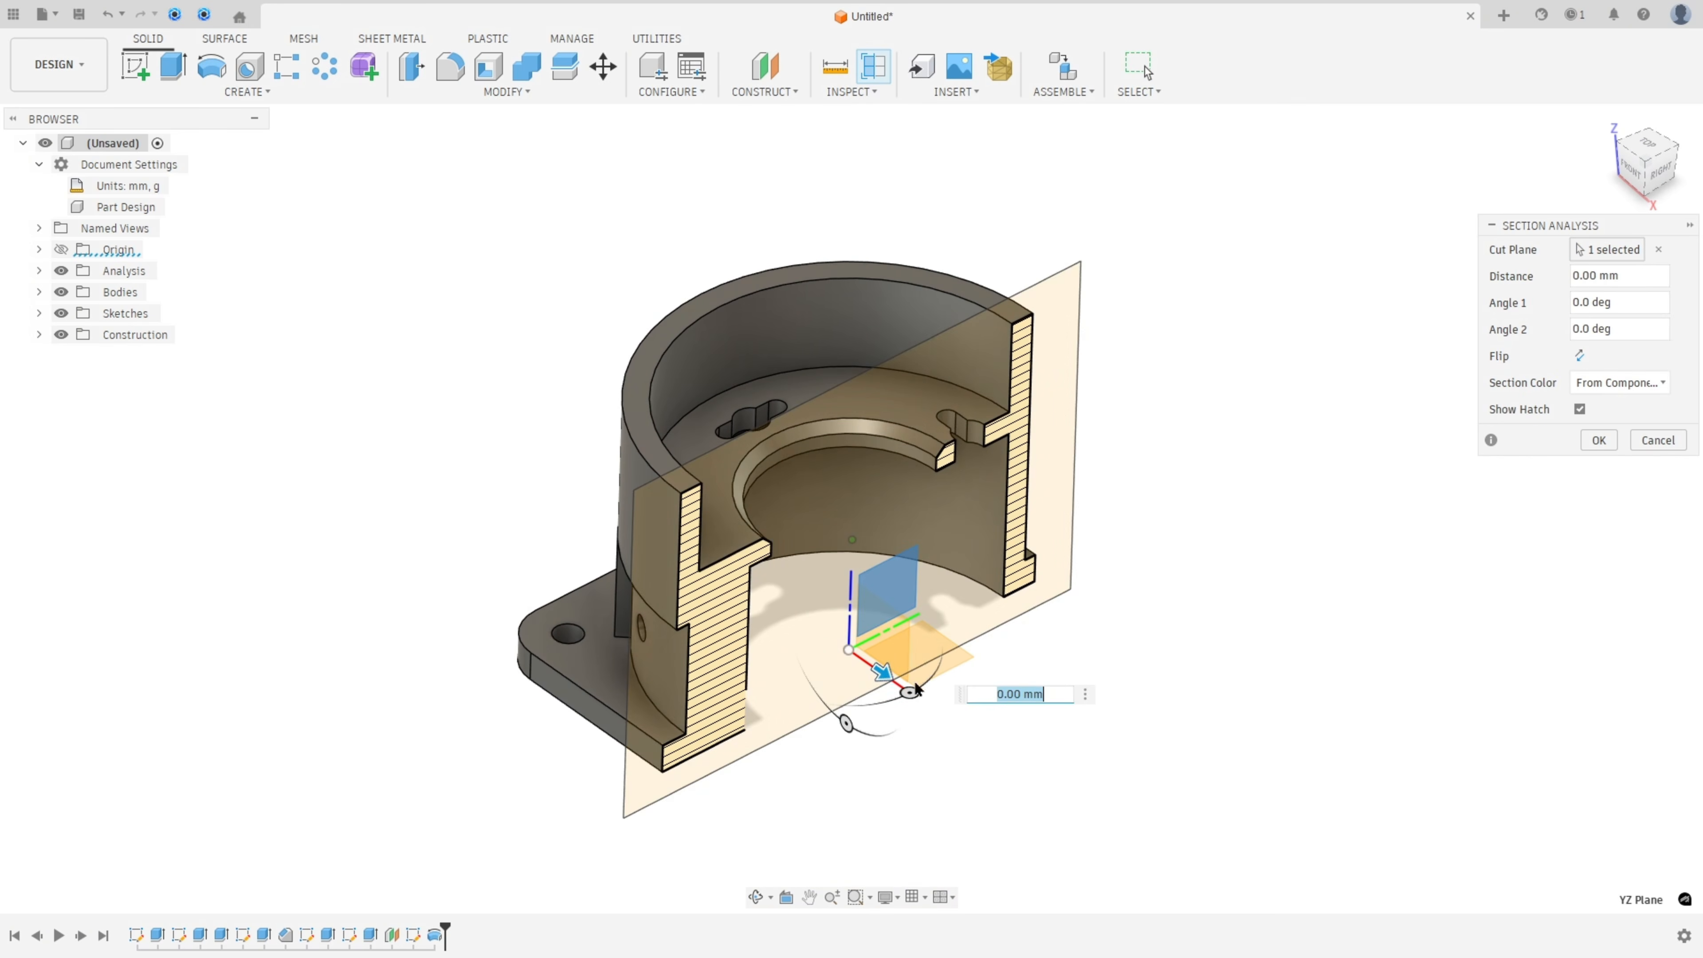
{"action": "left_click_drag", "start_coordinate": [897, 700], "coordinate": [874, 708]}
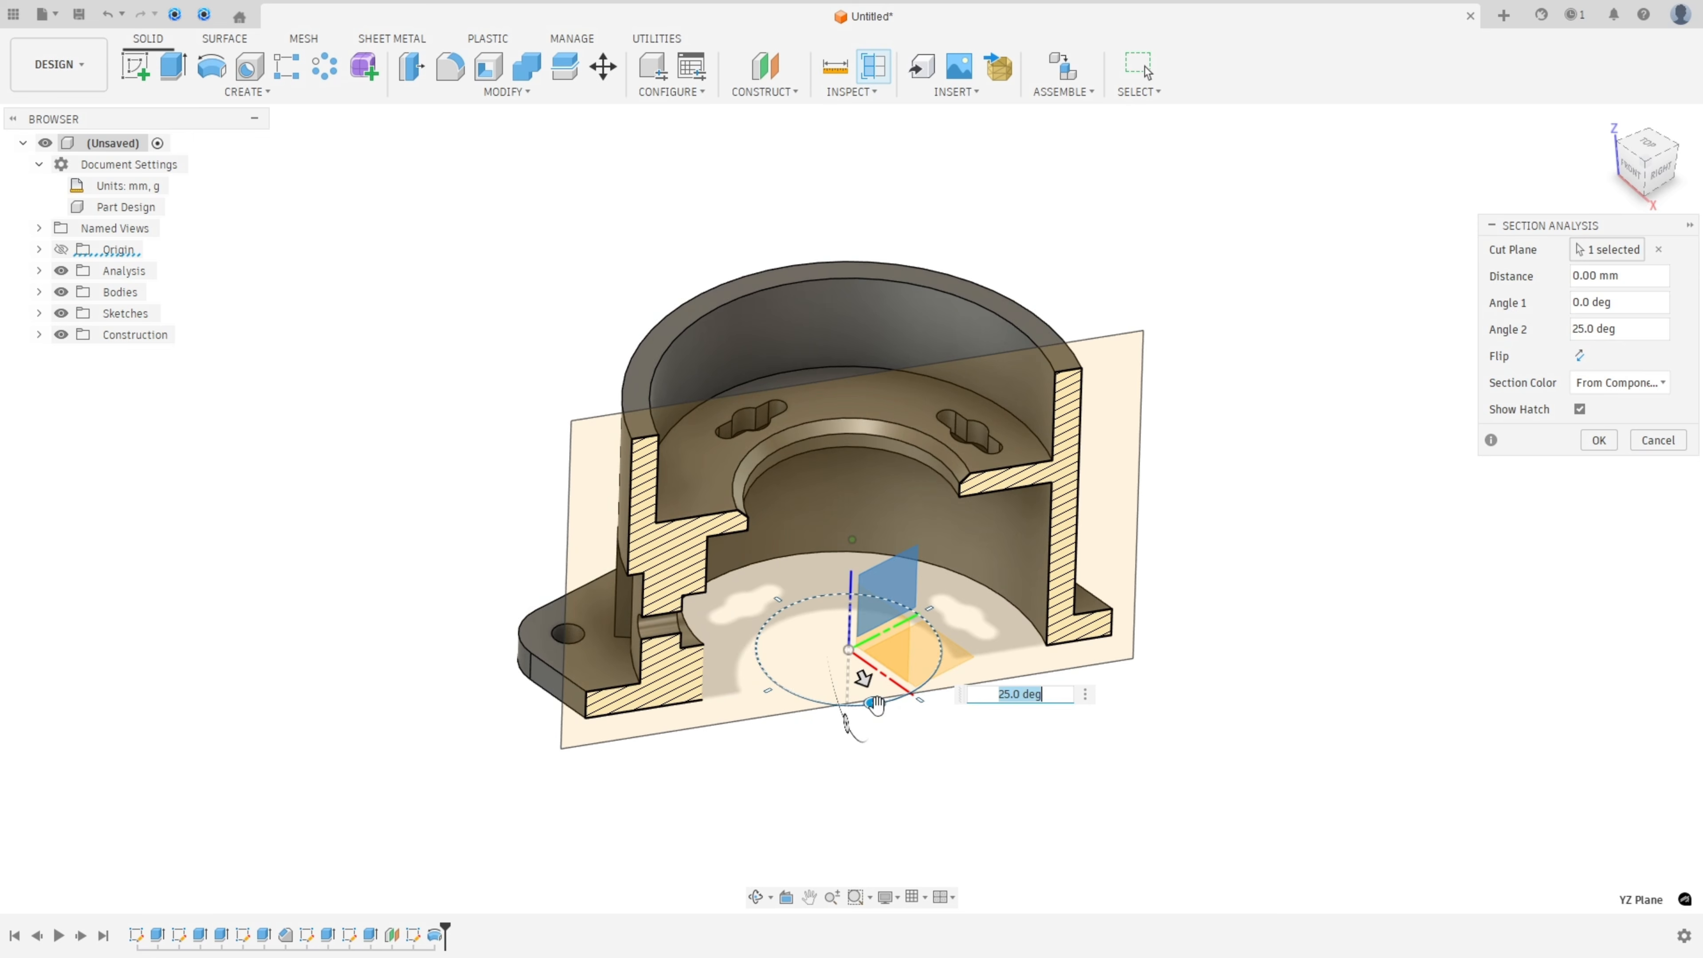
{"action": "left_click", "coordinate": [1598, 440]}
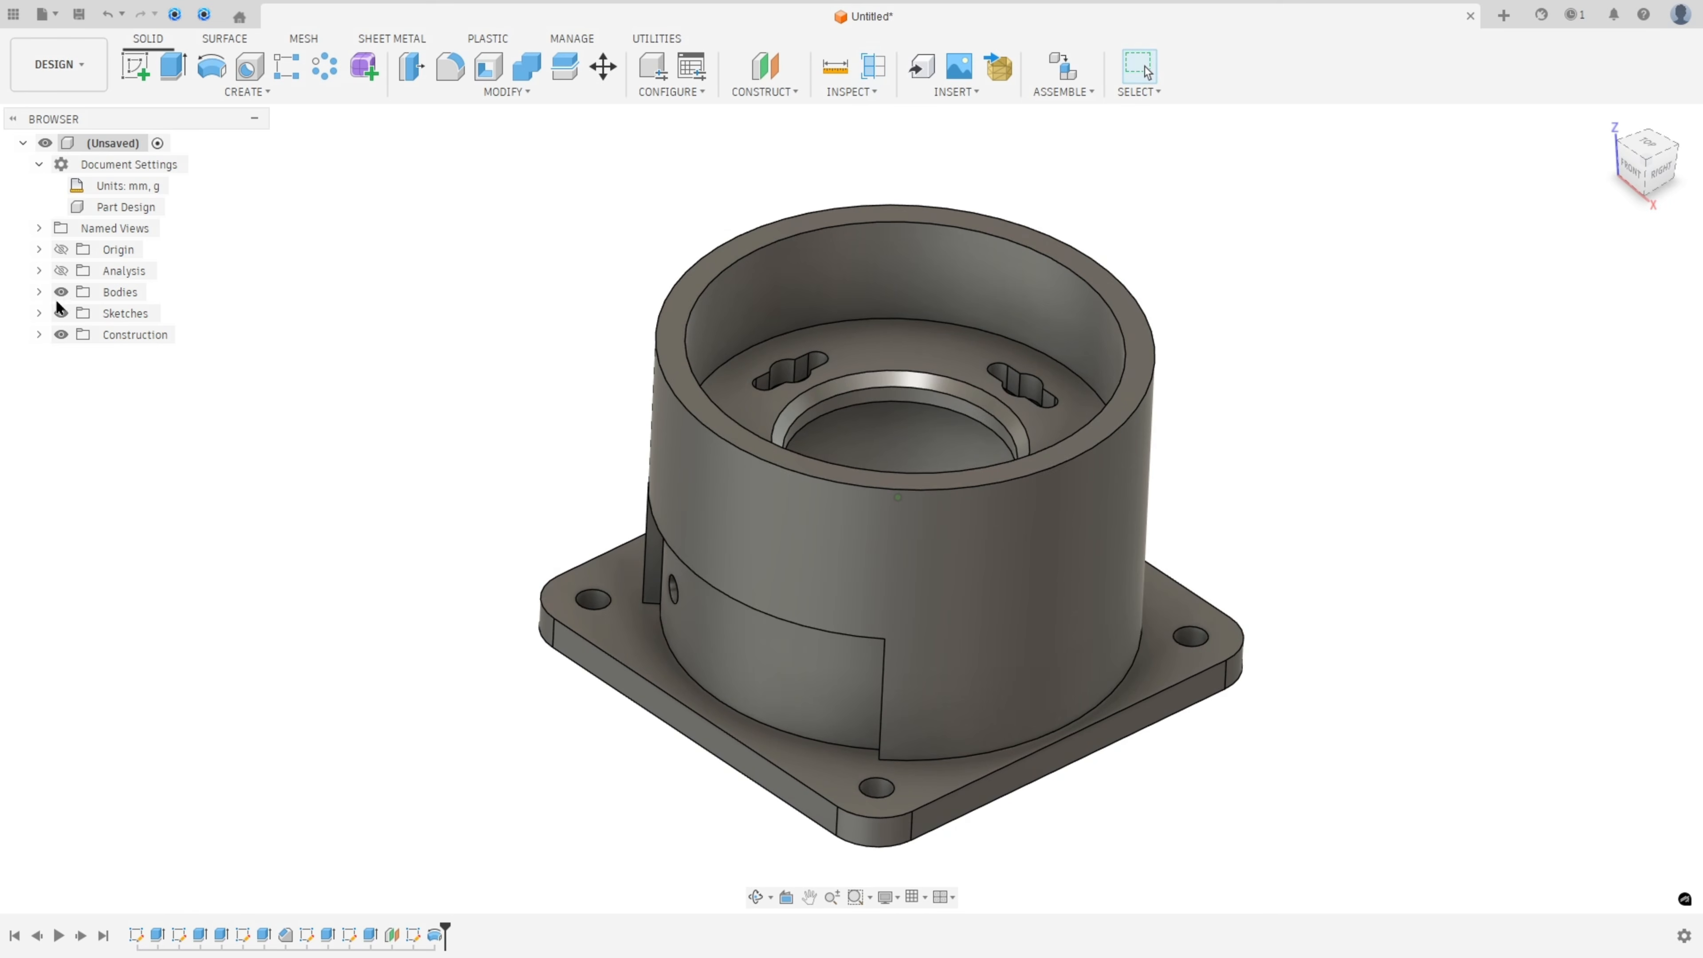
Inspect the stepped hole in the rotated section, compare it with the first section, and hide the section analyses
{"action": "left_click", "coordinate": [55, 271]}
{"action": "left_click", "coordinate": [39, 271]}
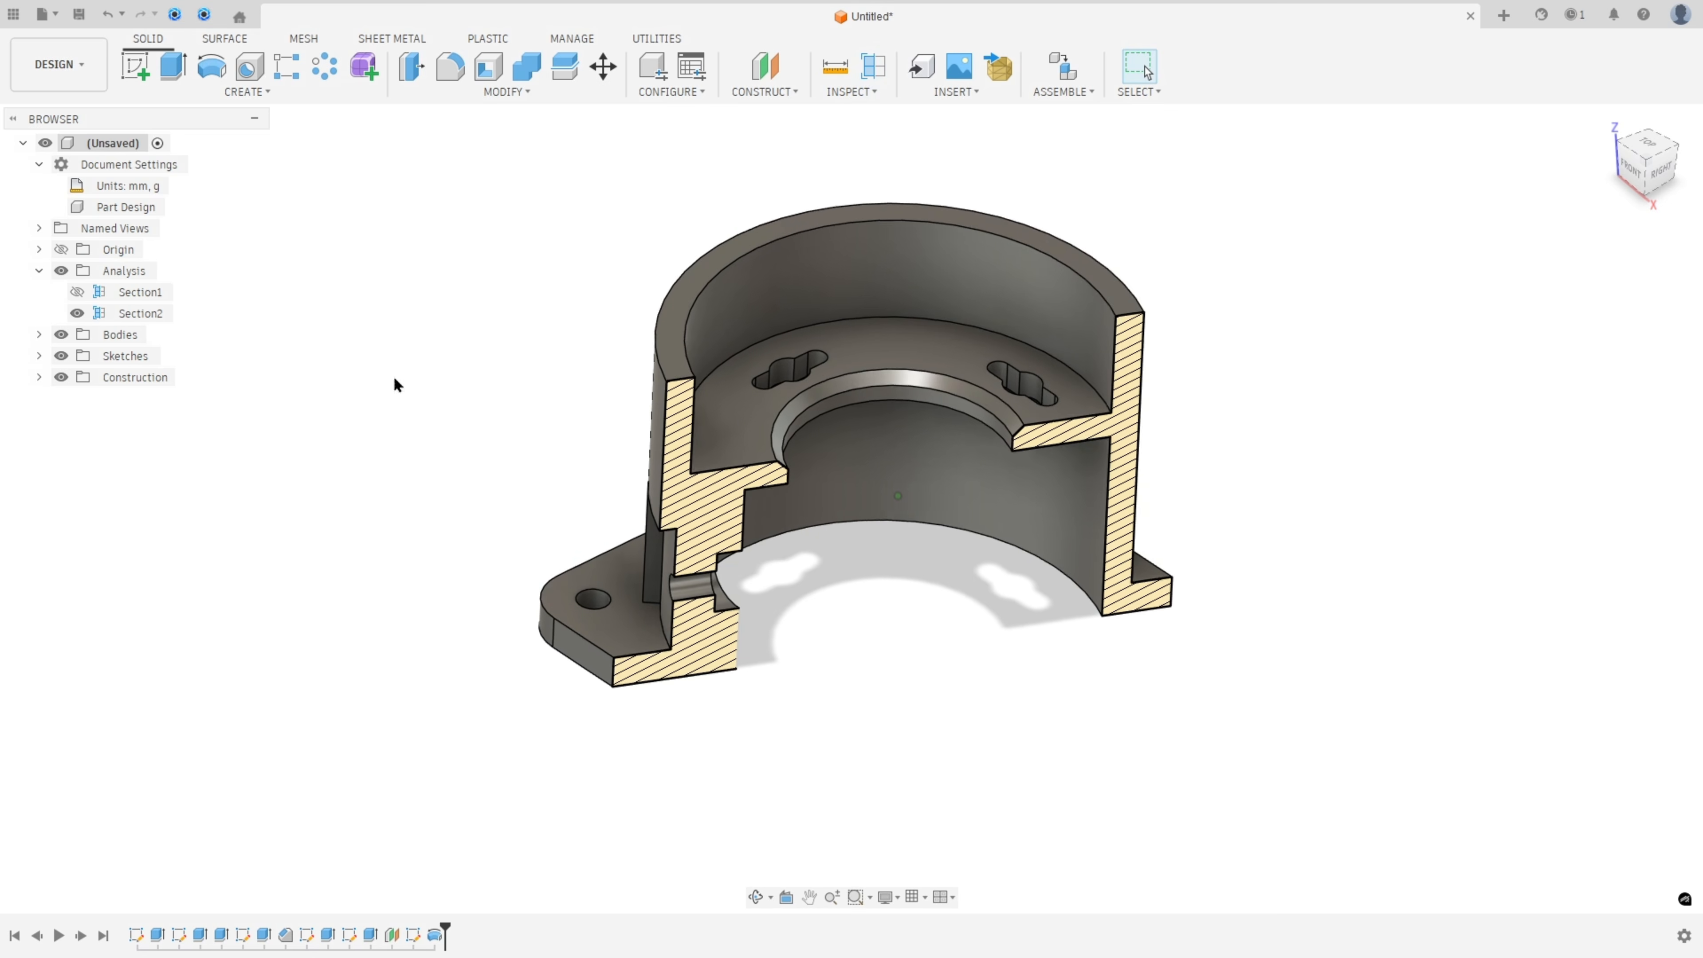
{"action": "middle_click_drag", "start_coordinate": [736, 559], "coordinate": [838, 495], "text": "shift"}
{"action": "left_click", "coordinate": [77, 292]}
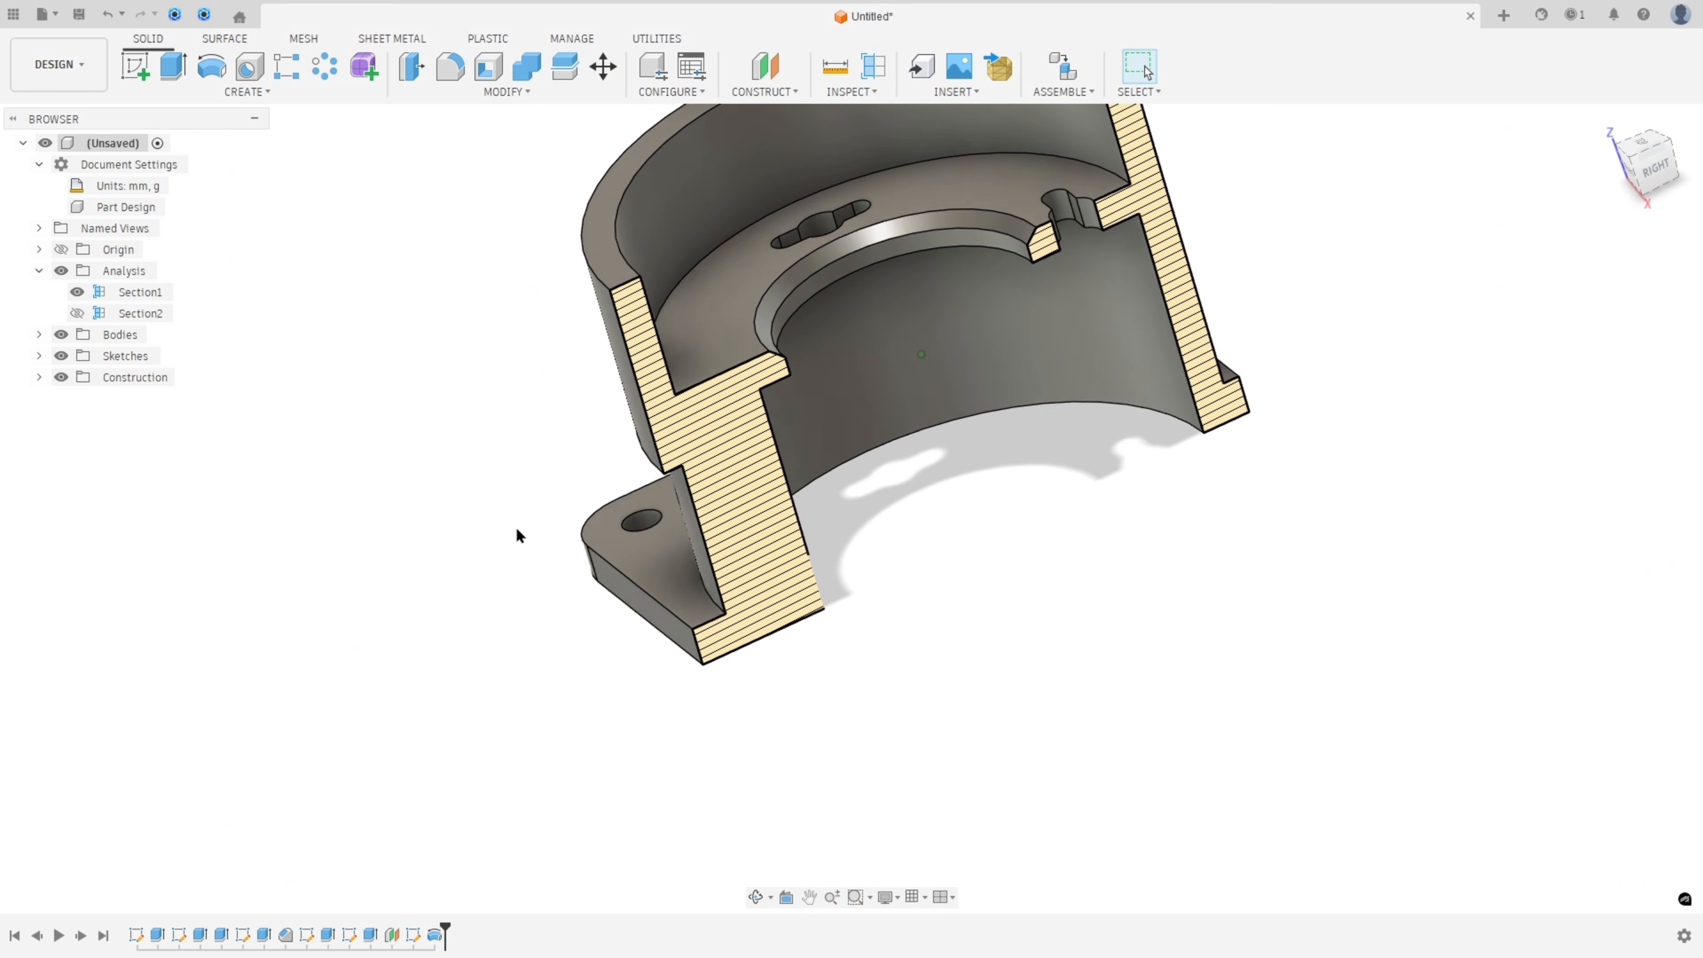
{"action": "left_click", "coordinate": [62, 271]}
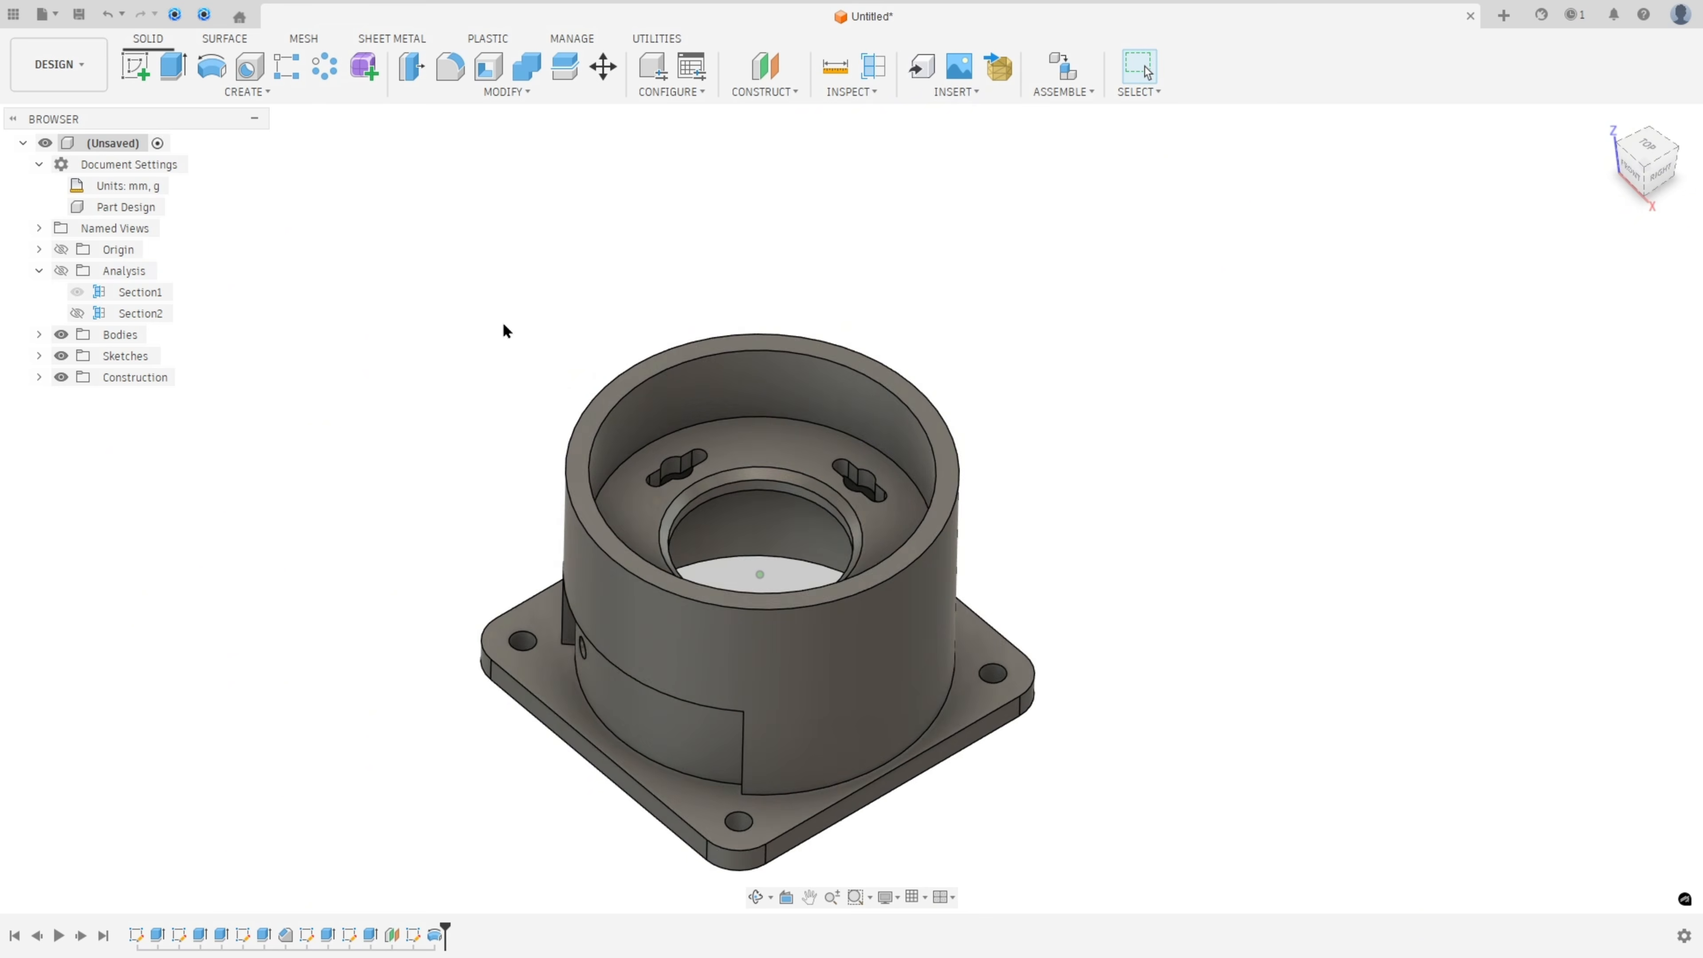
Mirror the revolved cut feature across the YZ plane to make the second angled stepped hole
{"action": "left_click", "coordinate": [260, 92]}
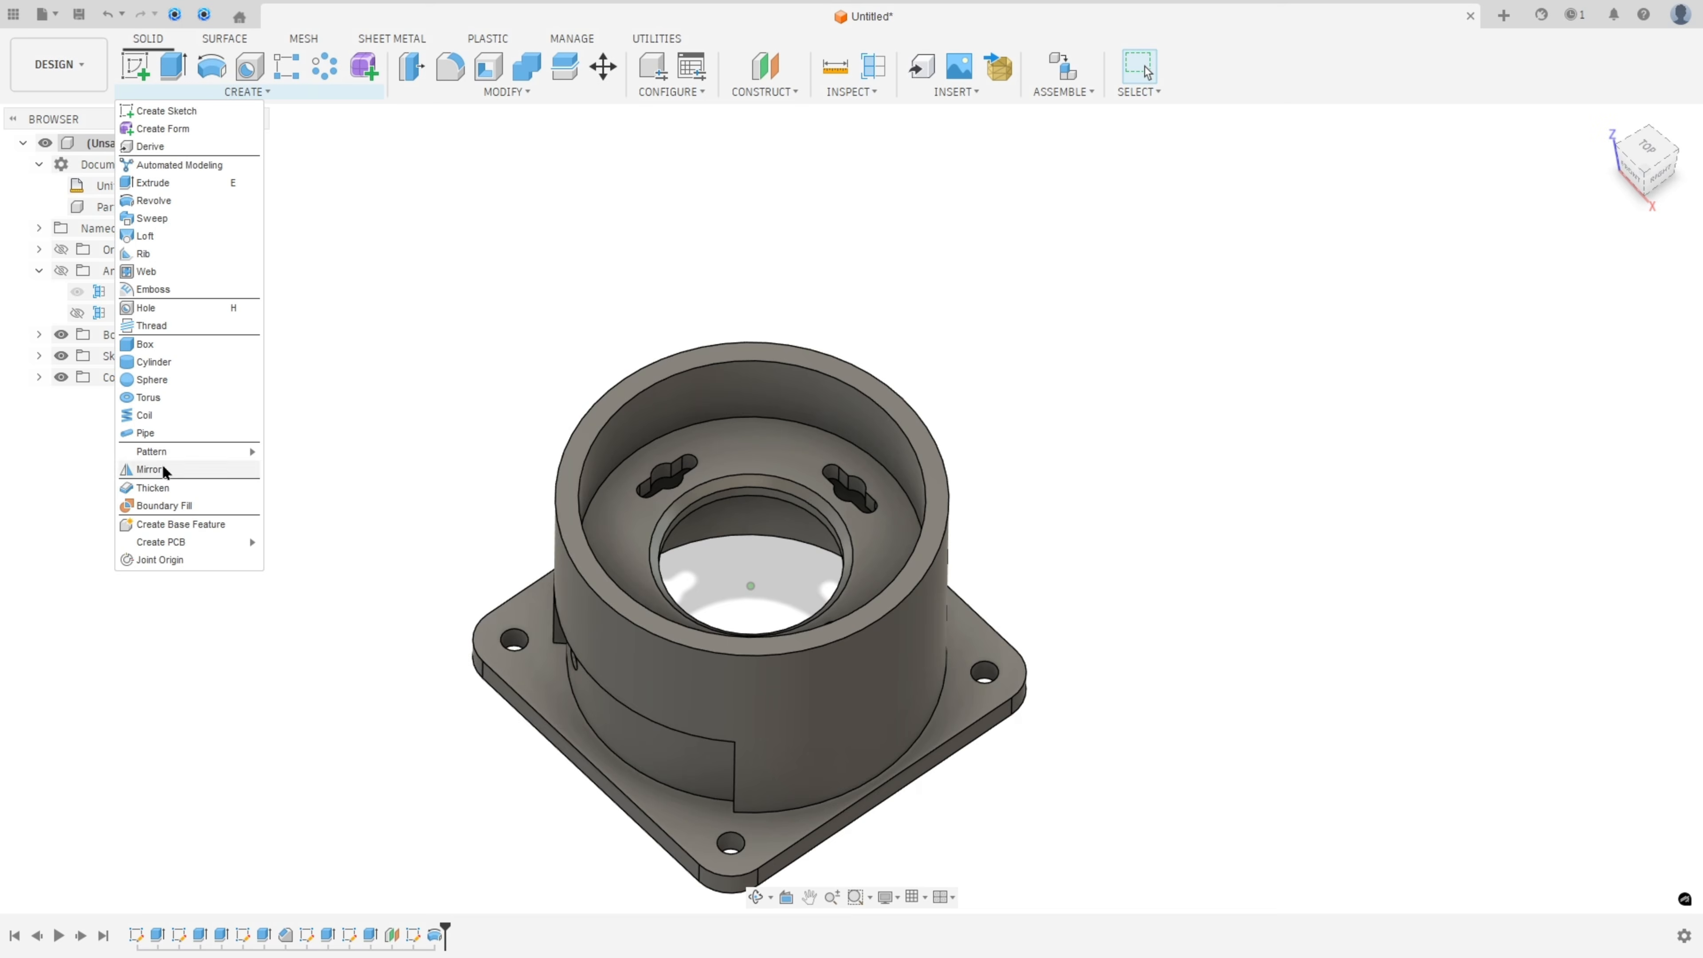
{"action": "left_click", "coordinate": [241, 471]}
{"action": "left_click", "coordinate": [1631, 251]}
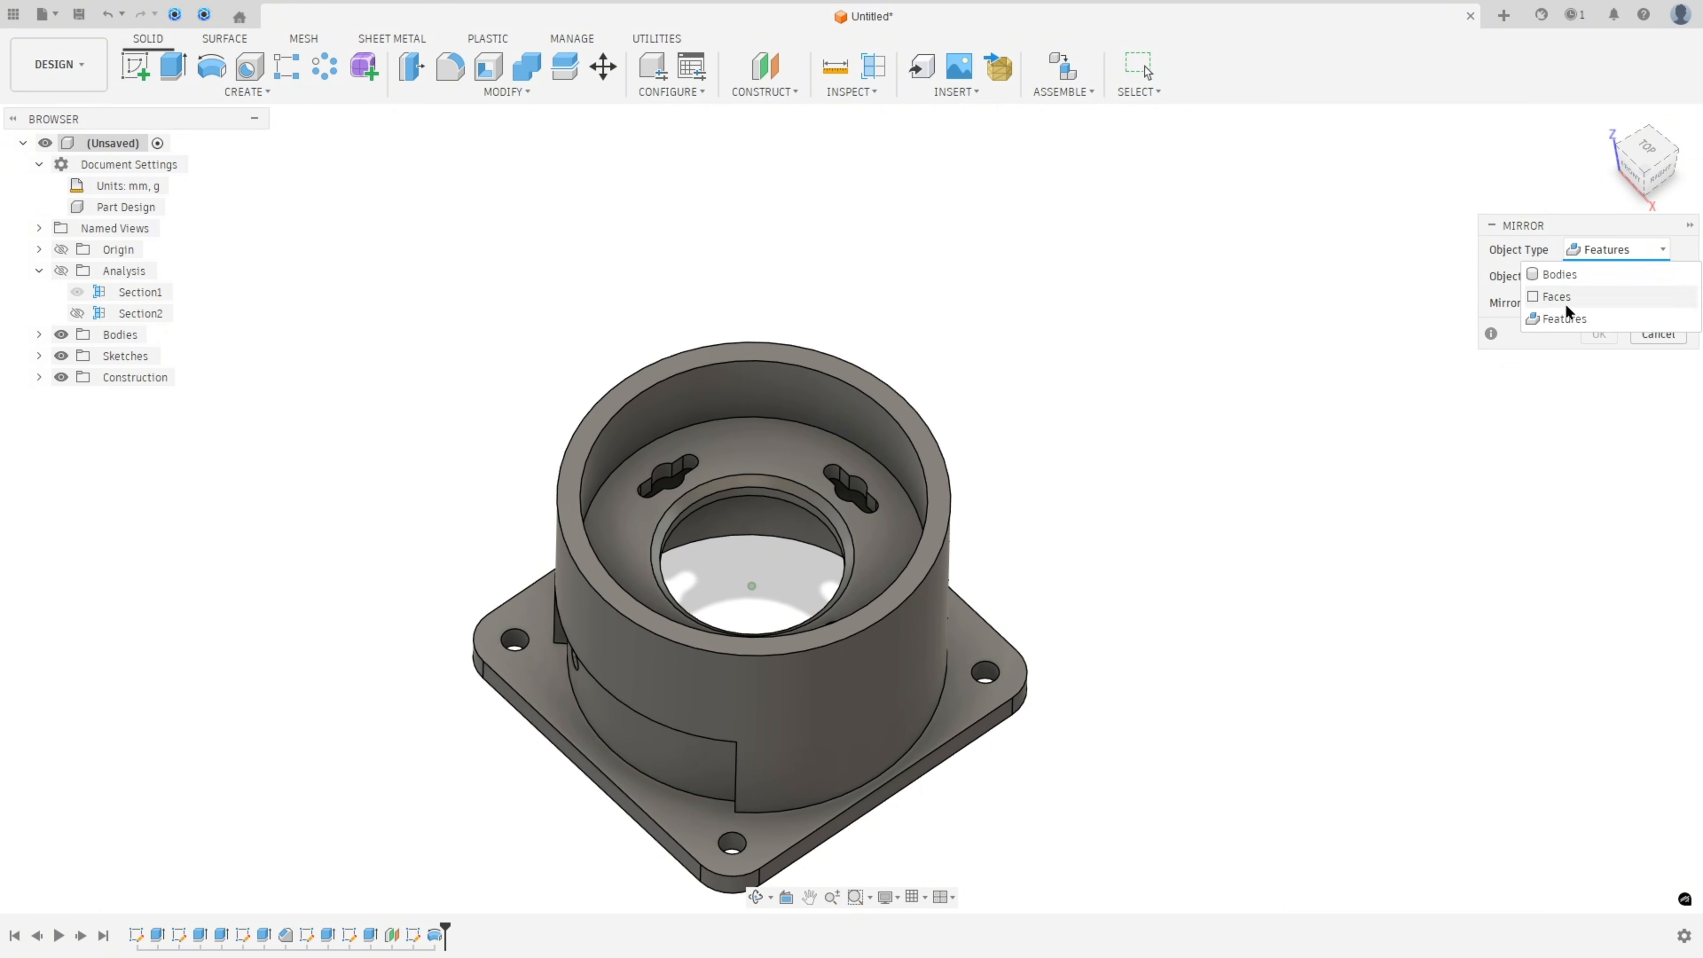
{"action": "left_click", "coordinate": [1563, 318]}
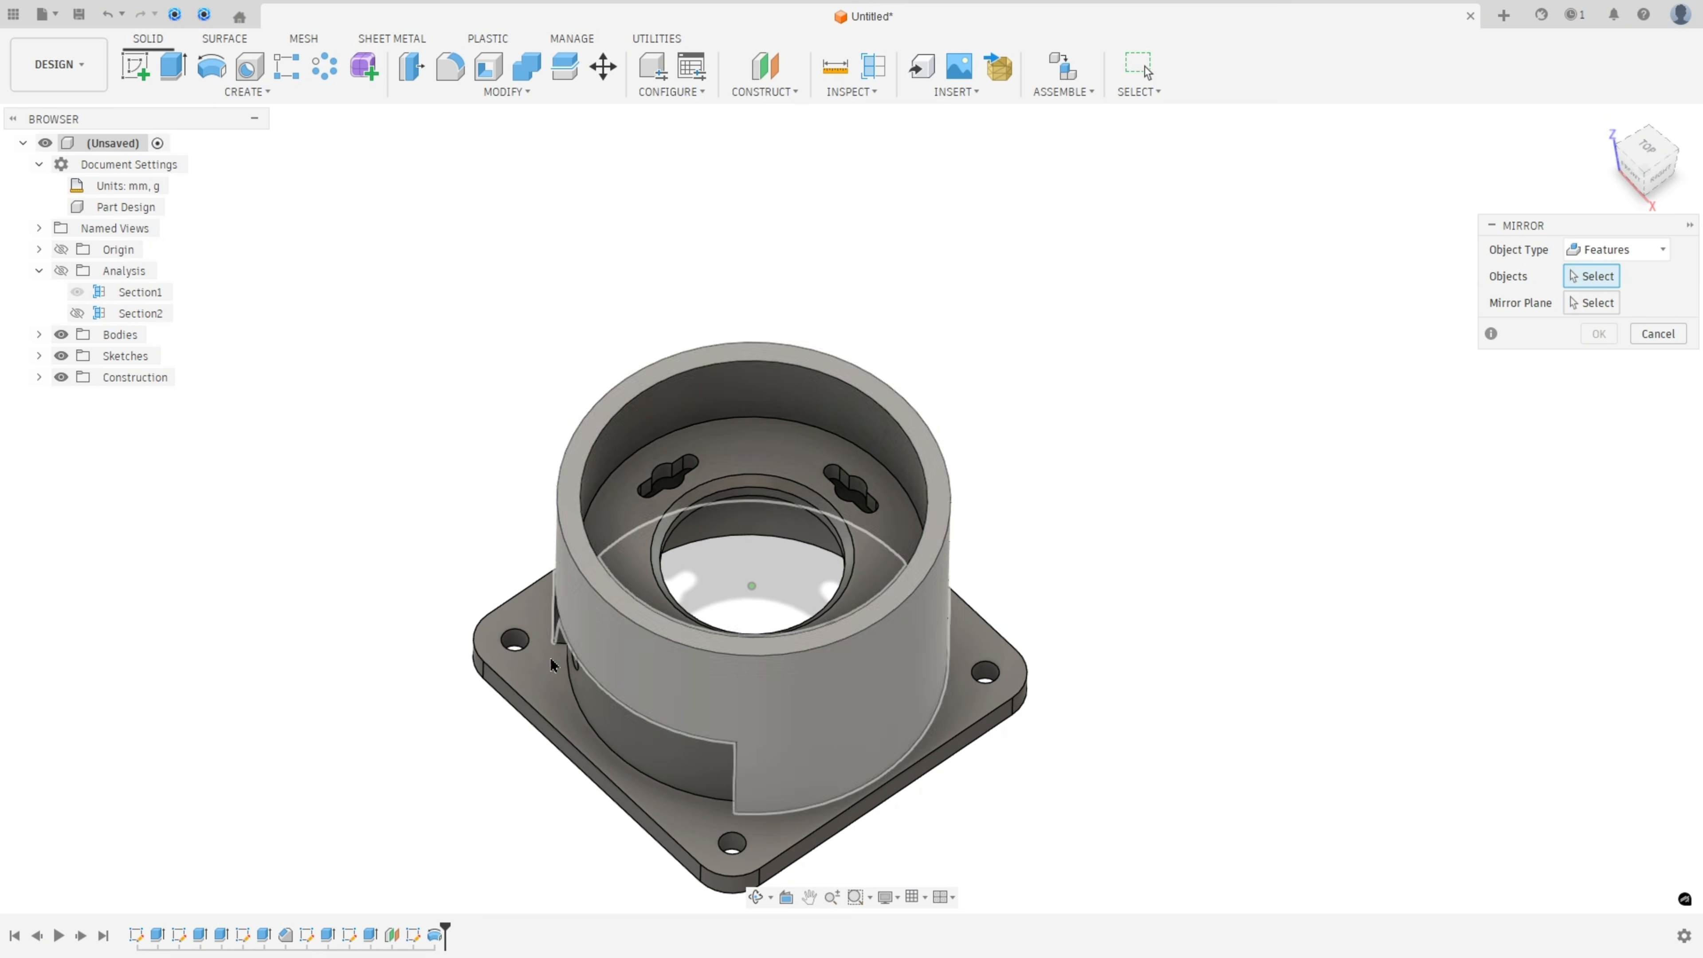
{"action": "left_click", "coordinate": [438, 936]}
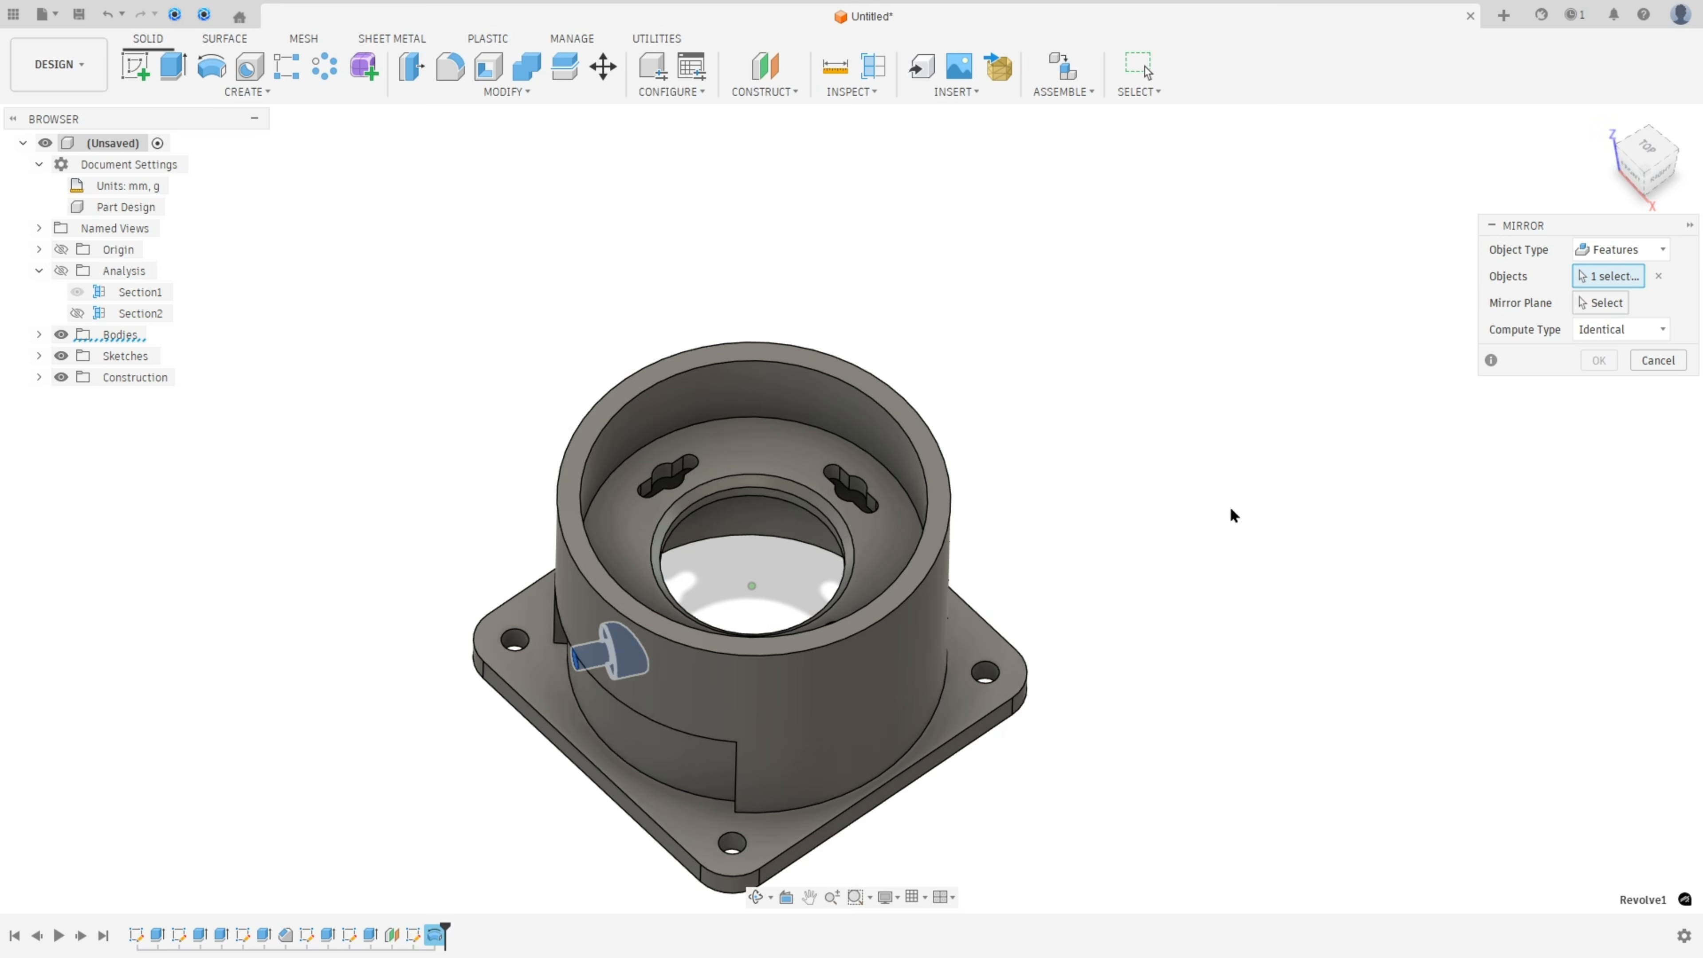
{"action": "left_click", "coordinate": [1604, 304]}
{"action": "scroll", "coordinate": [779, 528], "scroll_direction": "up", "scroll_amount": 3}
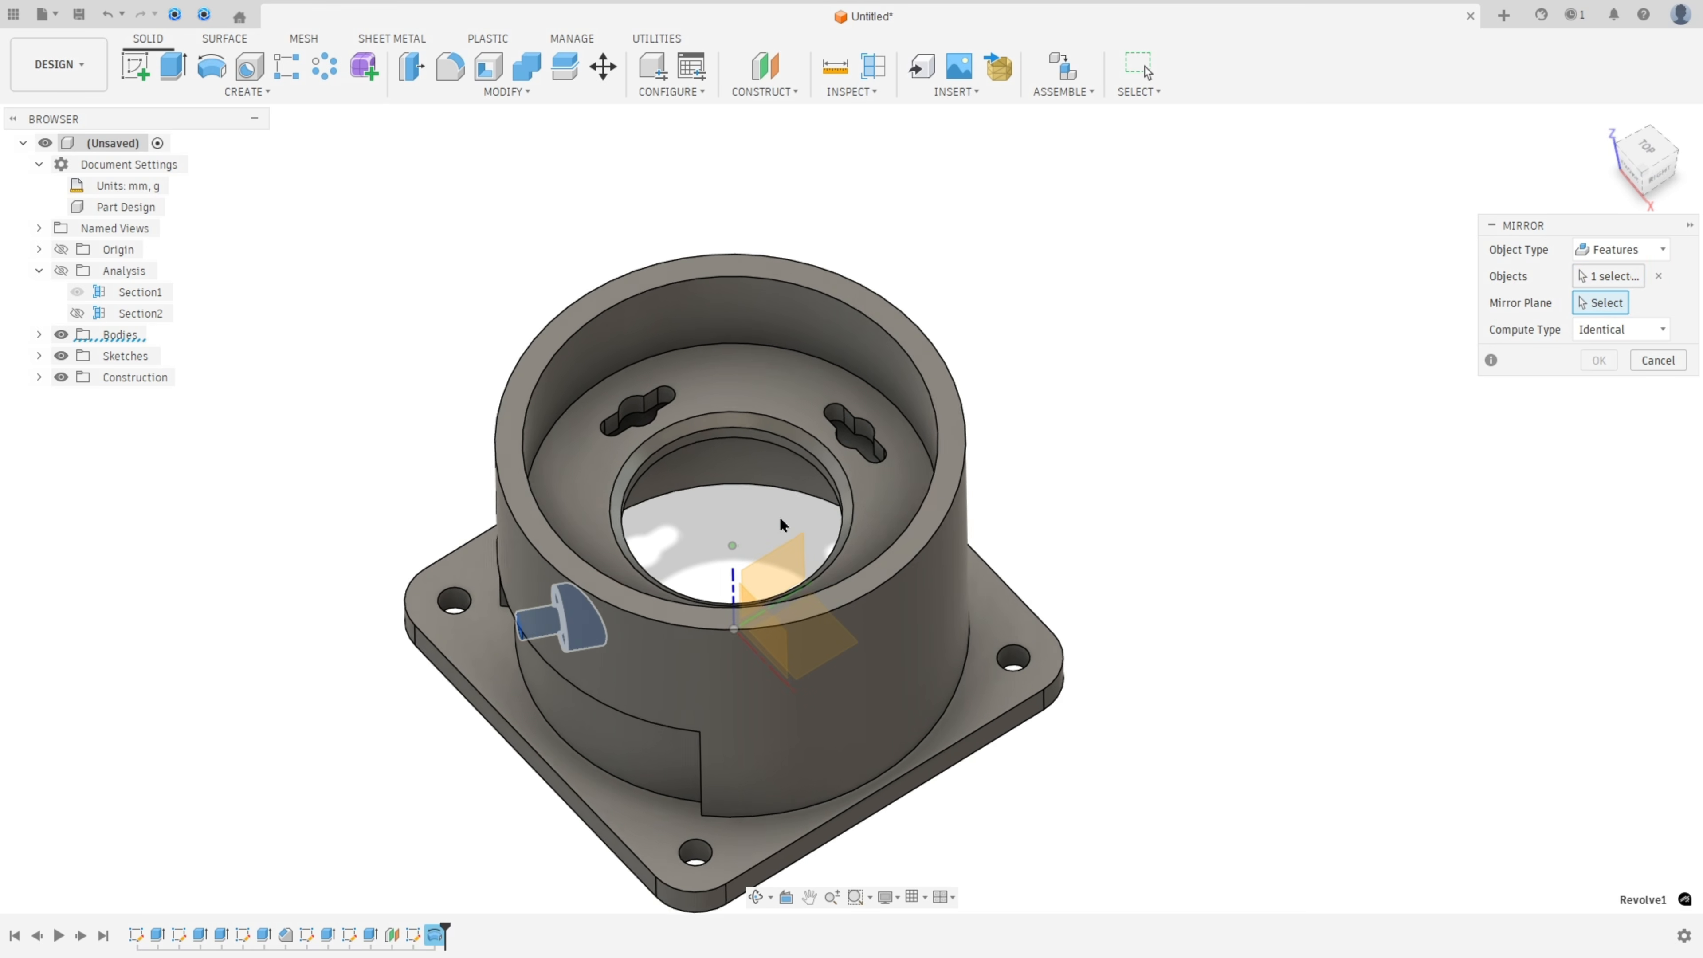
{"action": "left_click", "coordinate": [795, 550]}
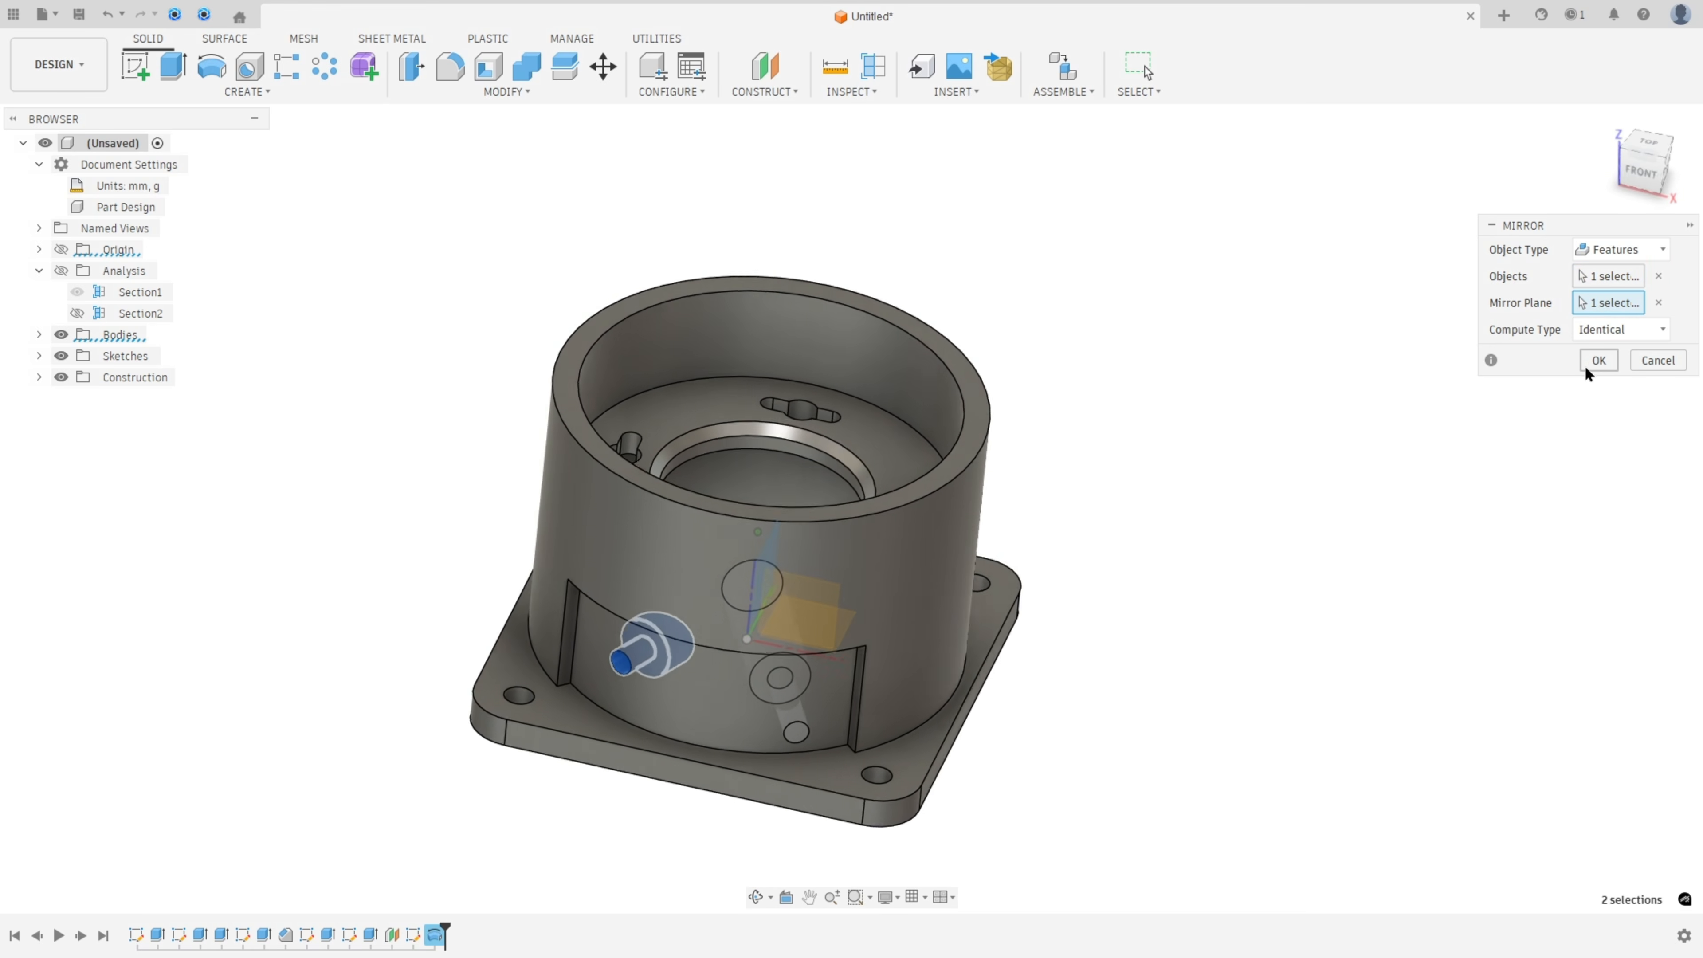
{"action": "left_click", "coordinate": [1598, 360]}
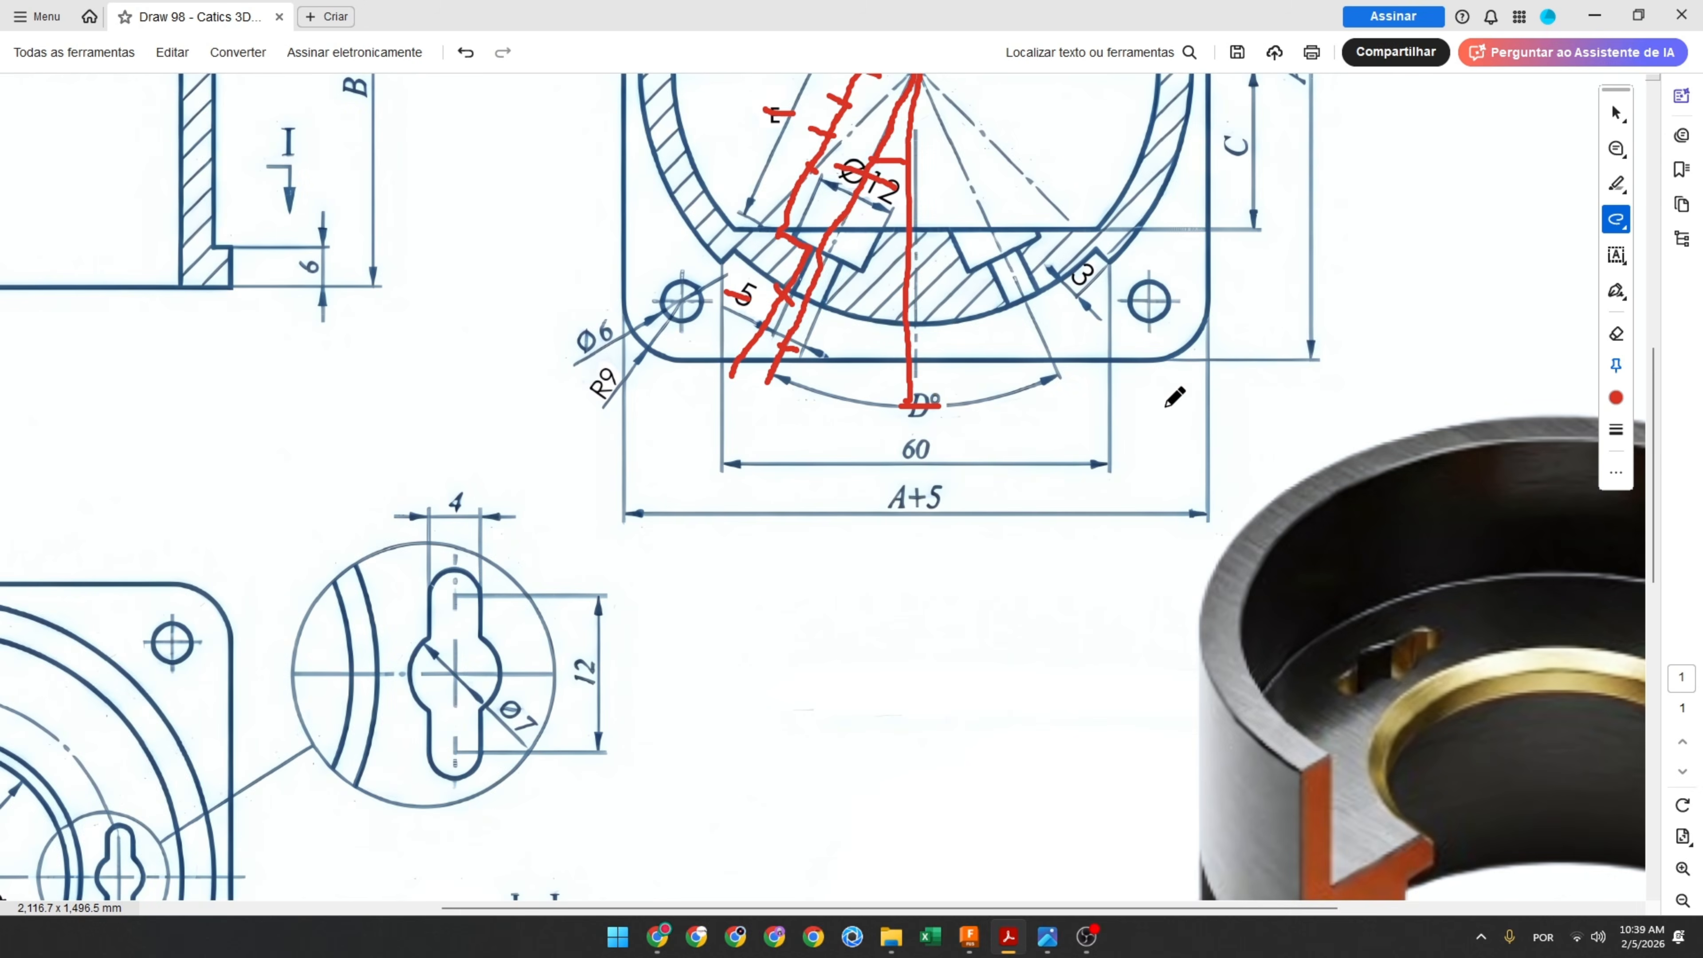
Review the views and rendering on the drawing PDF, and open the root component's properties in Fusion
{"action": "scroll", "coordinate": [1167, 407], "scroll_direction": "down", "scroll_amount": 4, "text": "ctrl"}
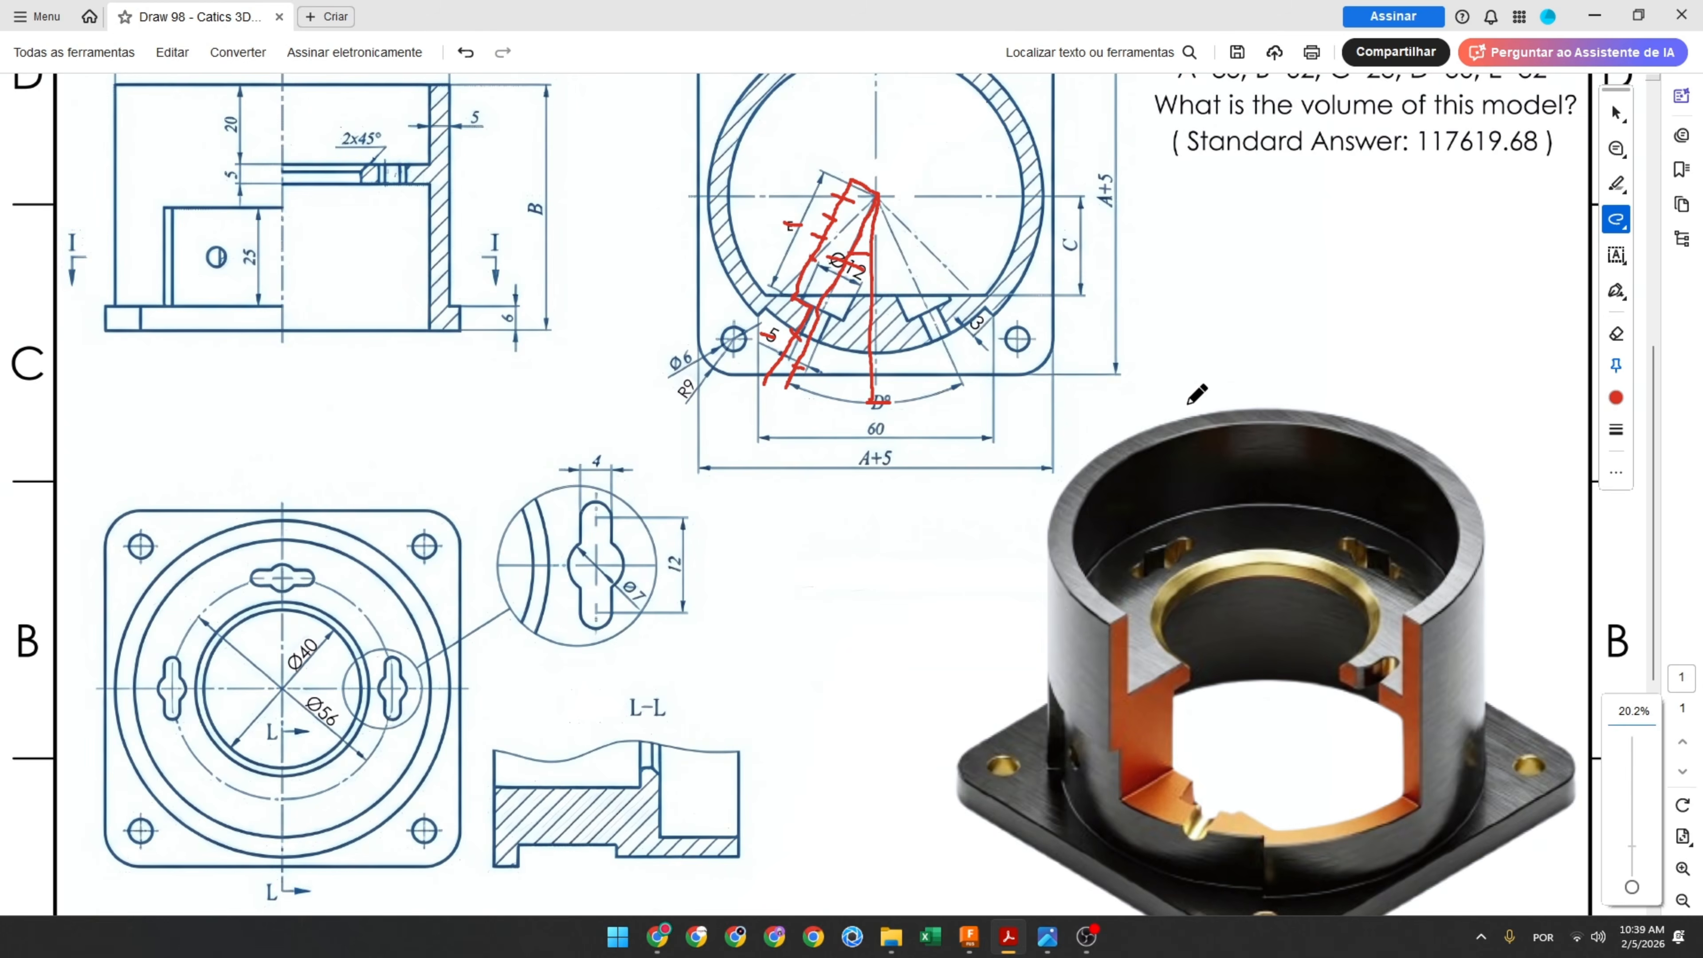
{"action": "scroll", "coordinate": [1304, 240], "scroll_direction": "up", "scroll_amount": 5, "text": "ctrl"}
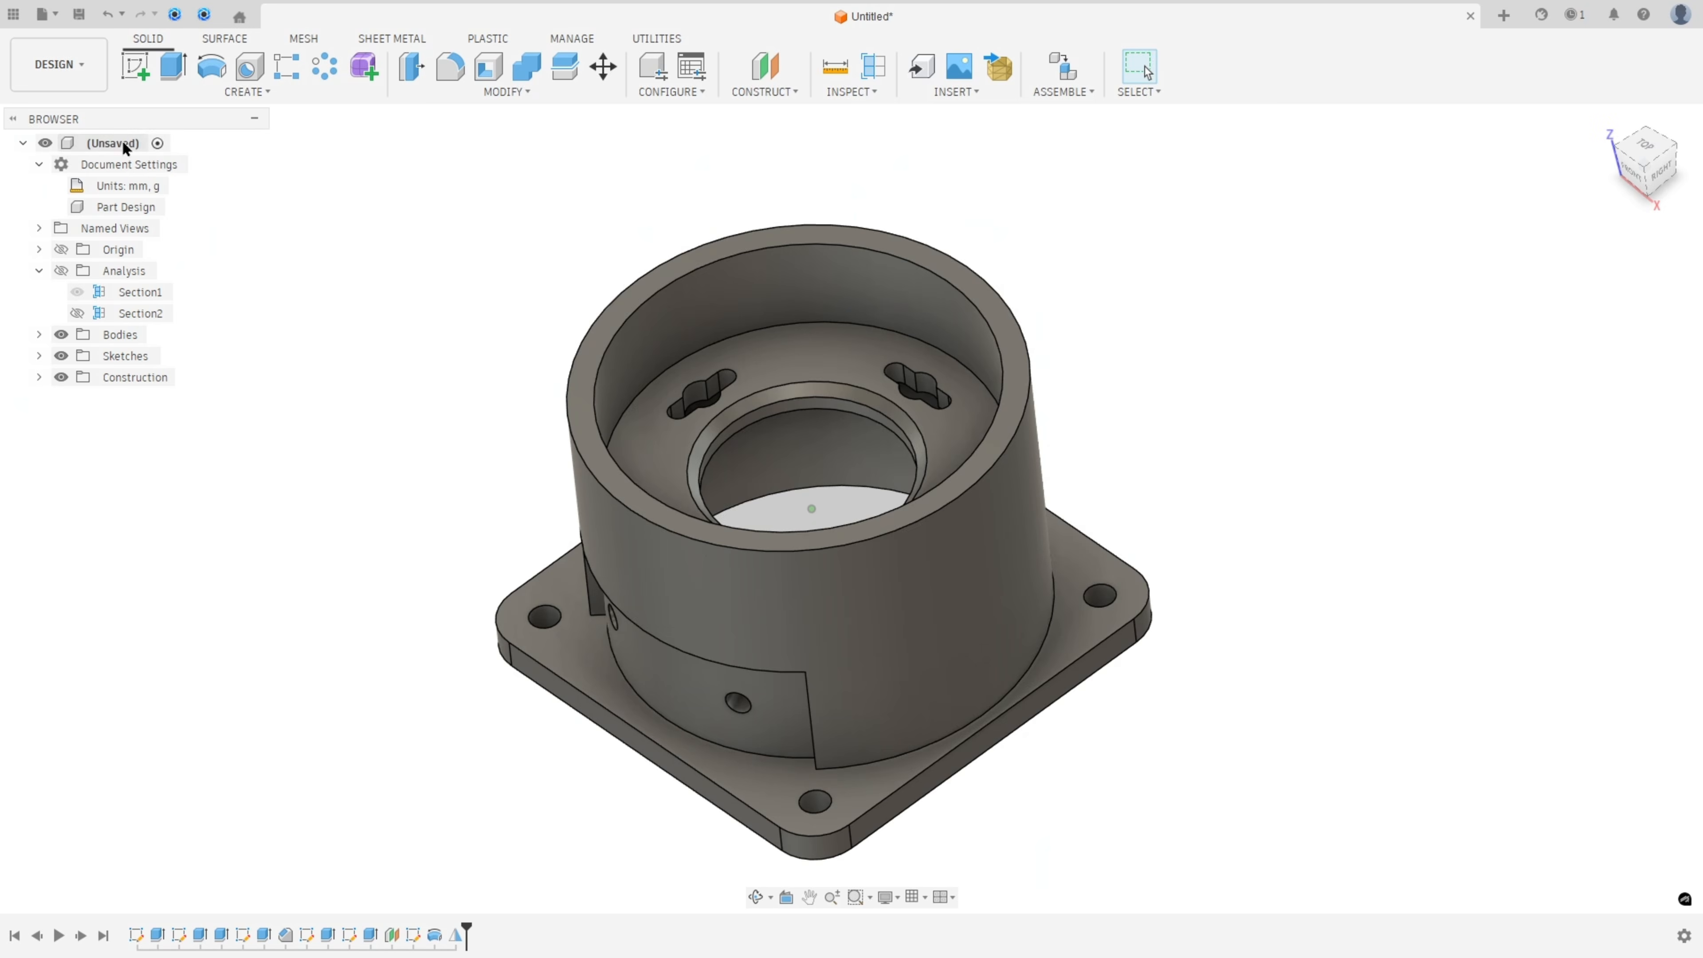
{"action": "right_click", "coordinate": [126, 144]}
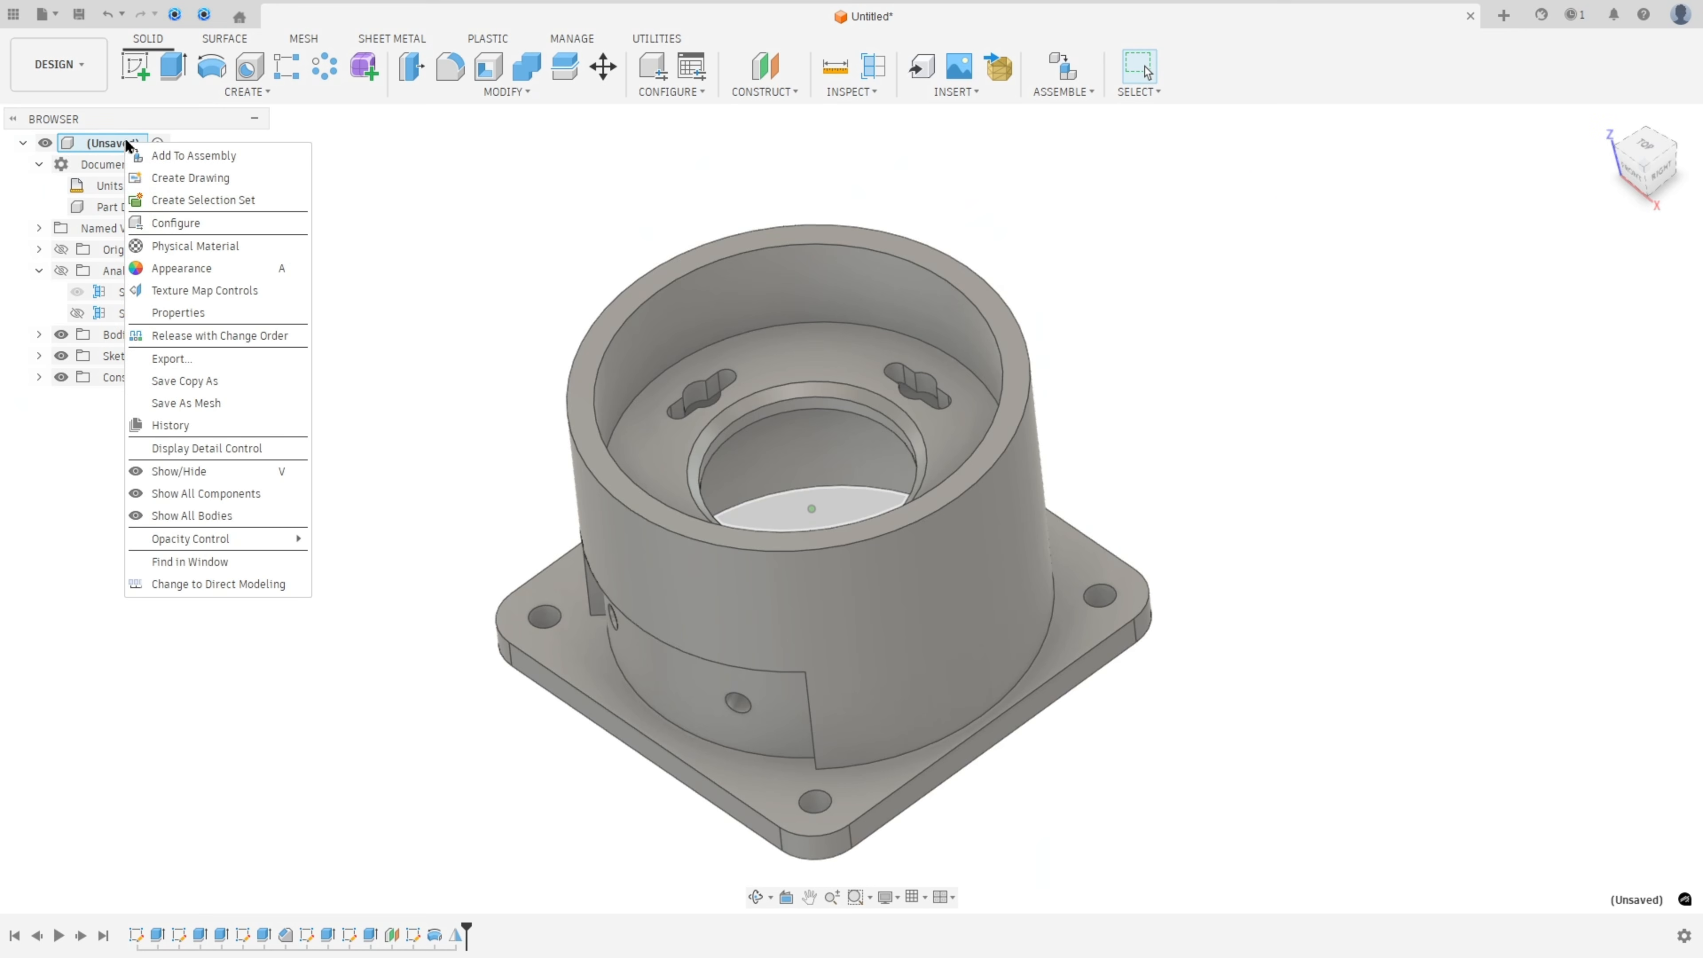
{"action": "left_click", "coordinate": [182, 314]}
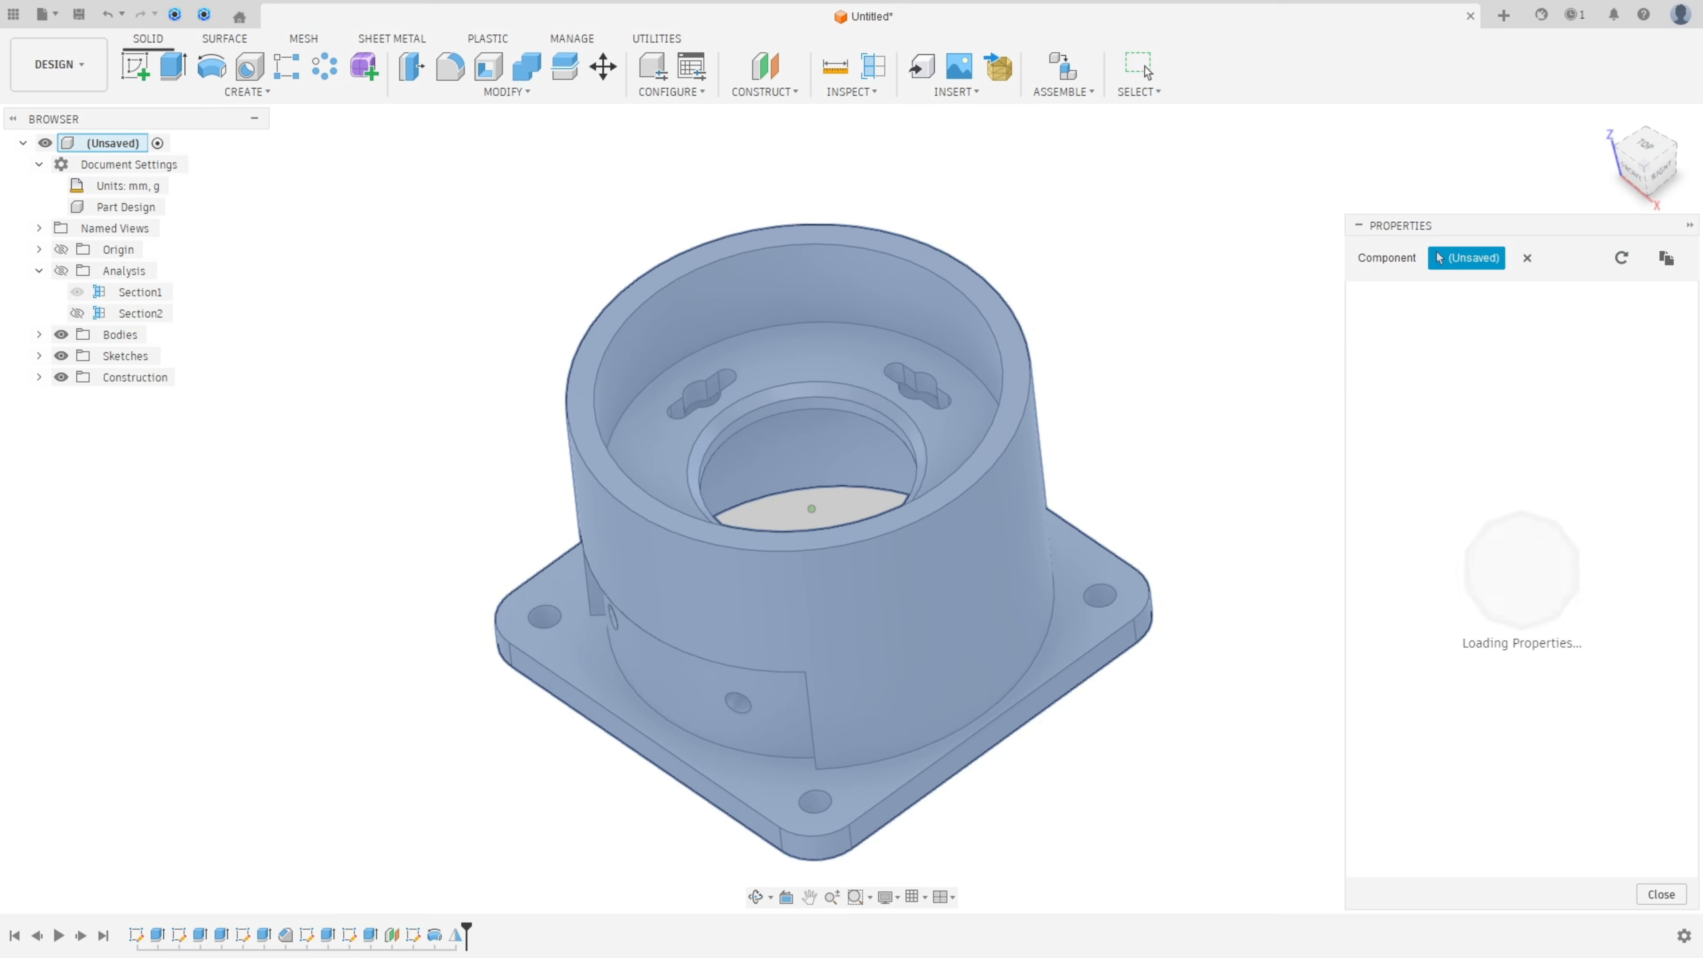
Compare the component's volume with the standard answer on the Draw 98 image, close the image and deselect the component
{"action": "mouse_move", "coordinate": [0, 355]}
{"action": "left_mouse_down"}
{"action": "mouse_move", "coordinate": [148, 361]}
{"action": "mouse_move", "coordinate": [1003, 500]}
{"action": "left_mouse_up"}
{"action": "scroll", "coordinate": [1148, 617], "scroll_direction": "up", "scroll_amount": 3}
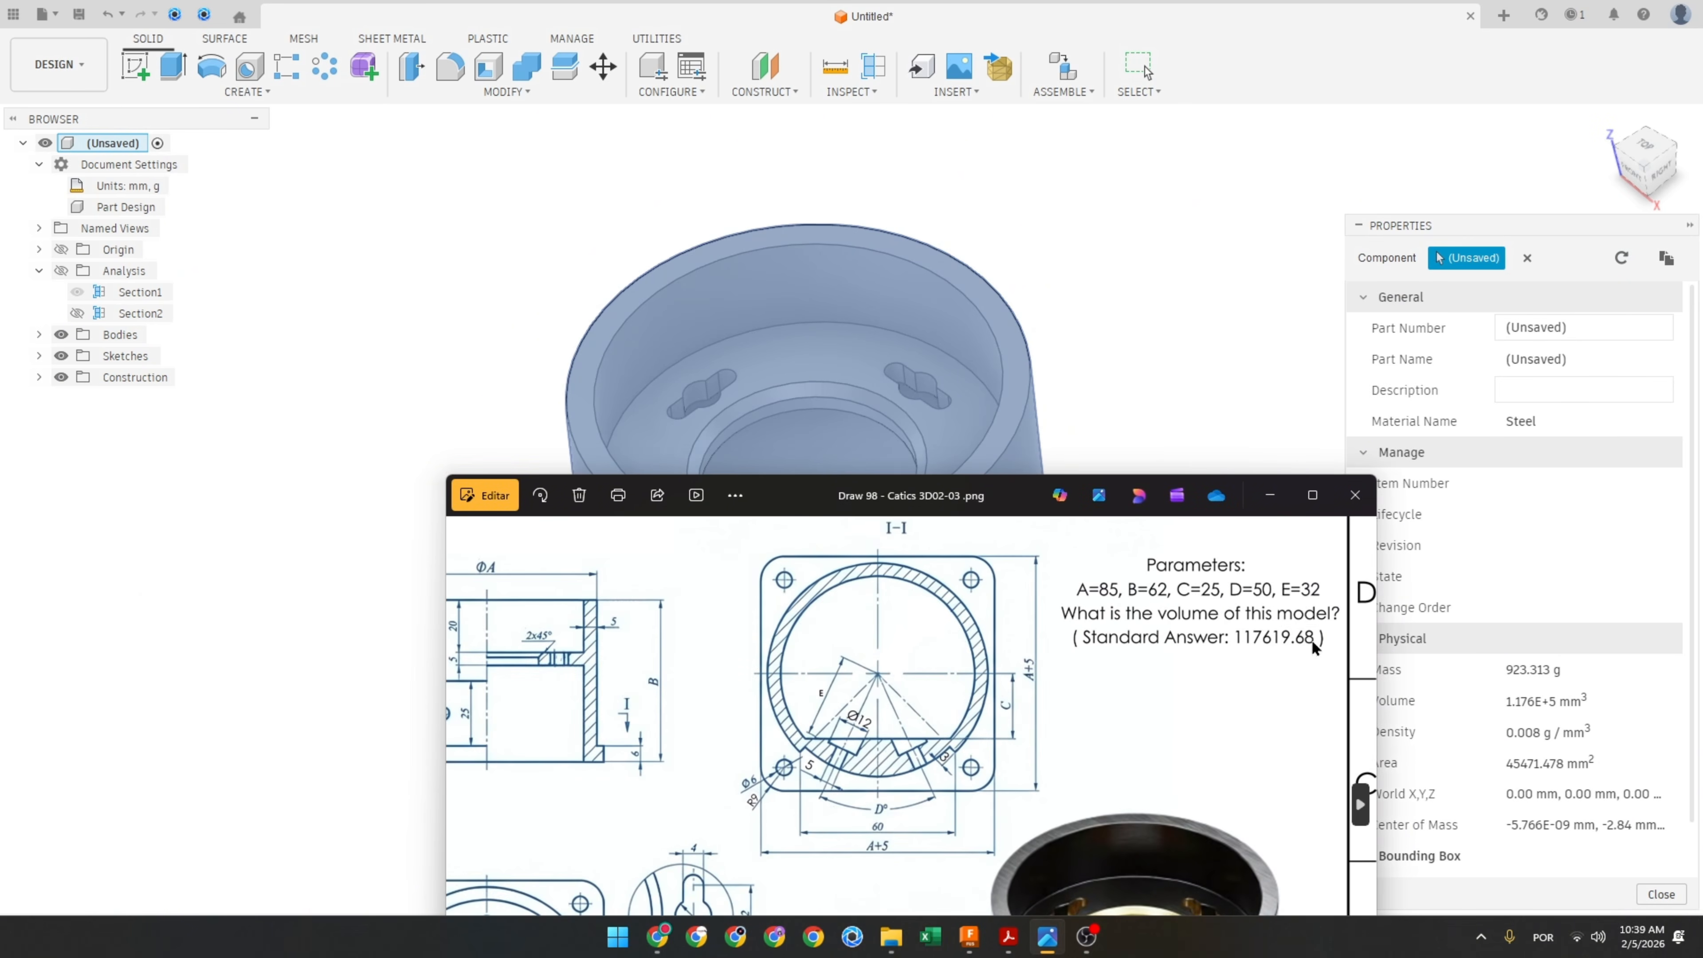
{"action": "scroll", "coordinate": [1315, 643], "scroll_direction": "up", "scroll_amount": 5}
{"action": "scroll", "coordinate": [1276, 654], "scroll_direction": "up", "scroll_amount": 2}
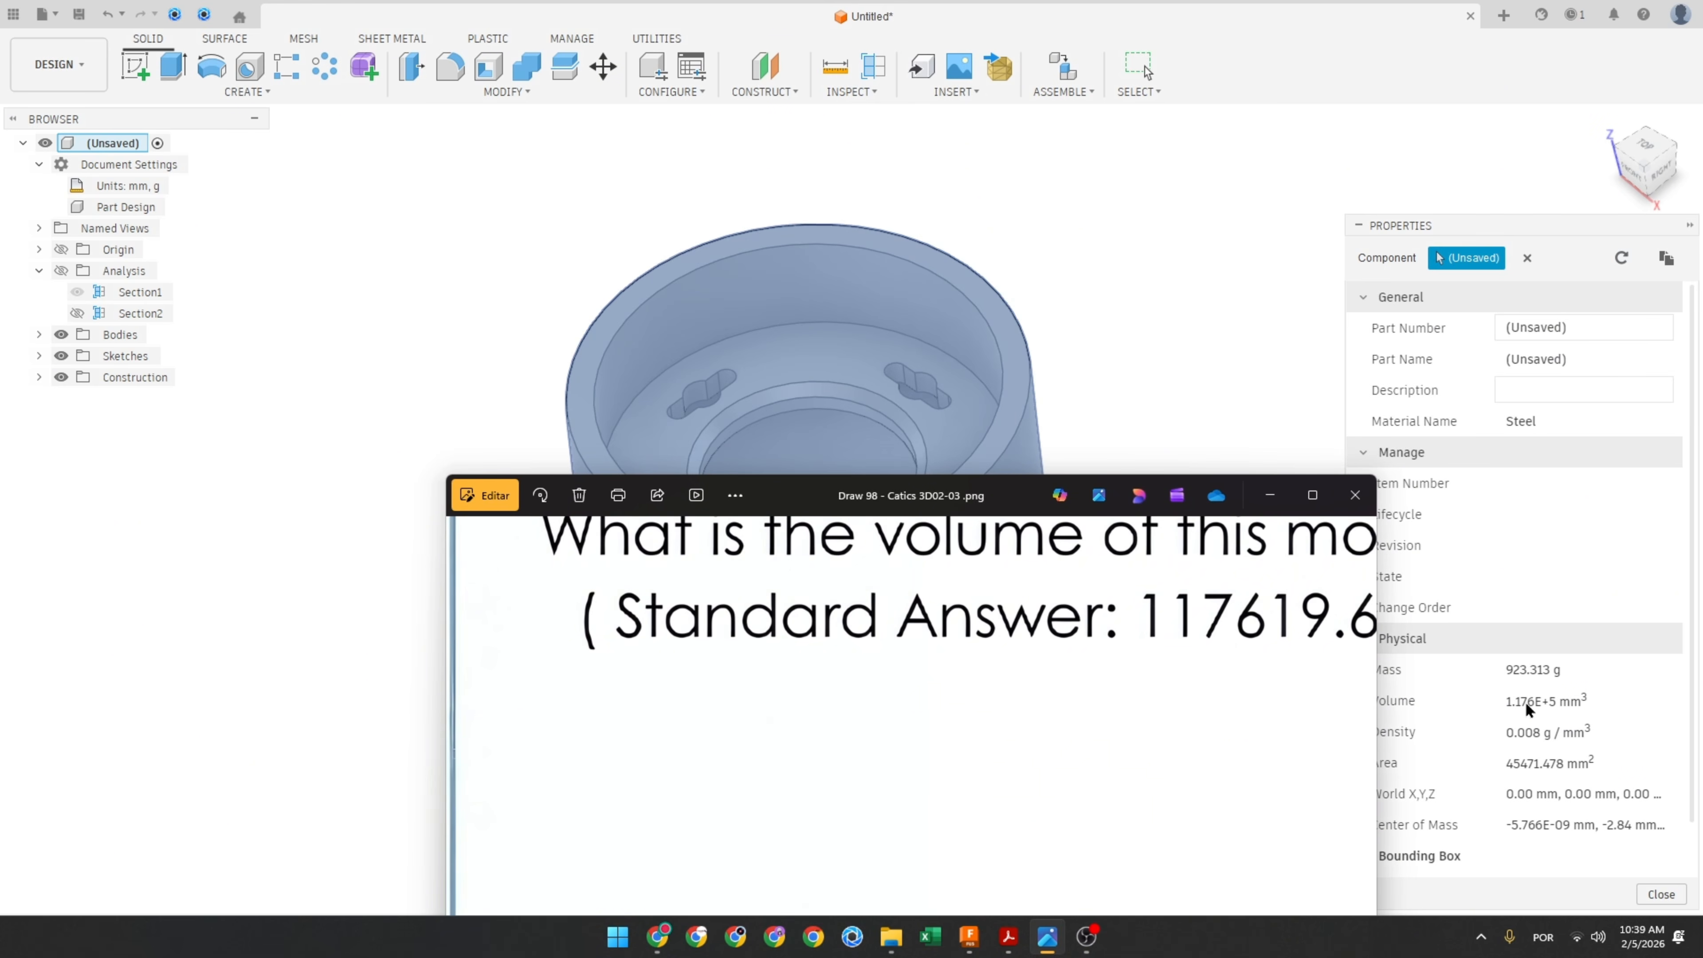
{"action": "left_click", "coordinate": [1353, 495]}
{"action": "left_click", "coordinate": [1193, 328]}
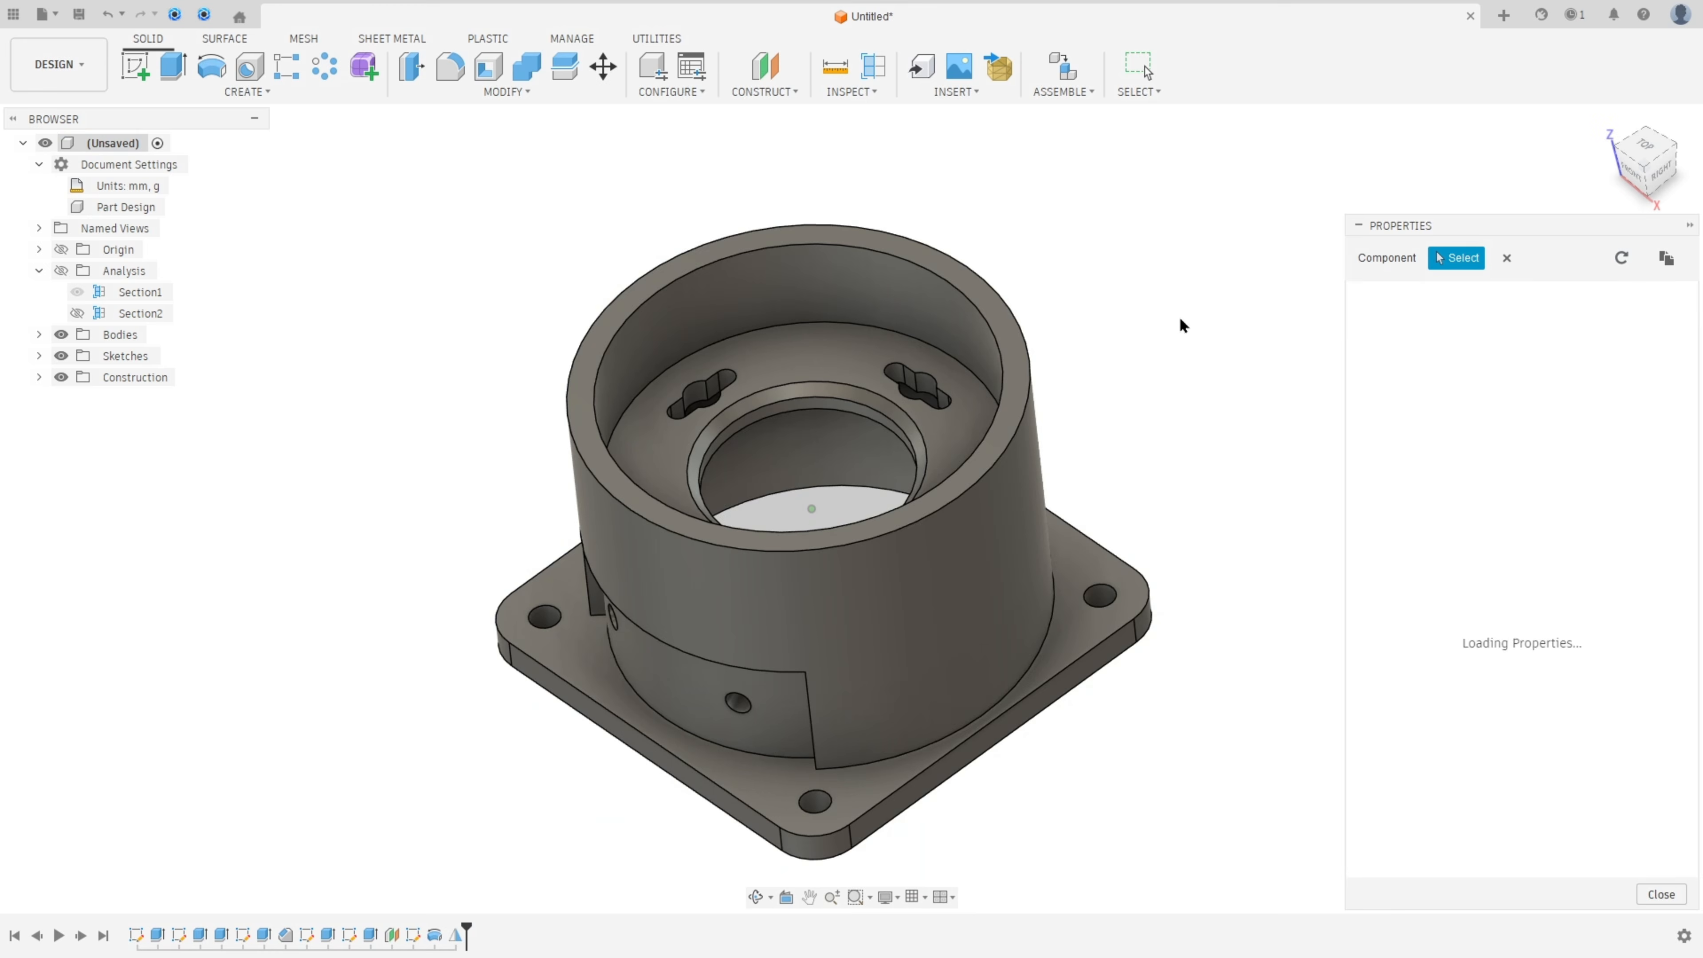